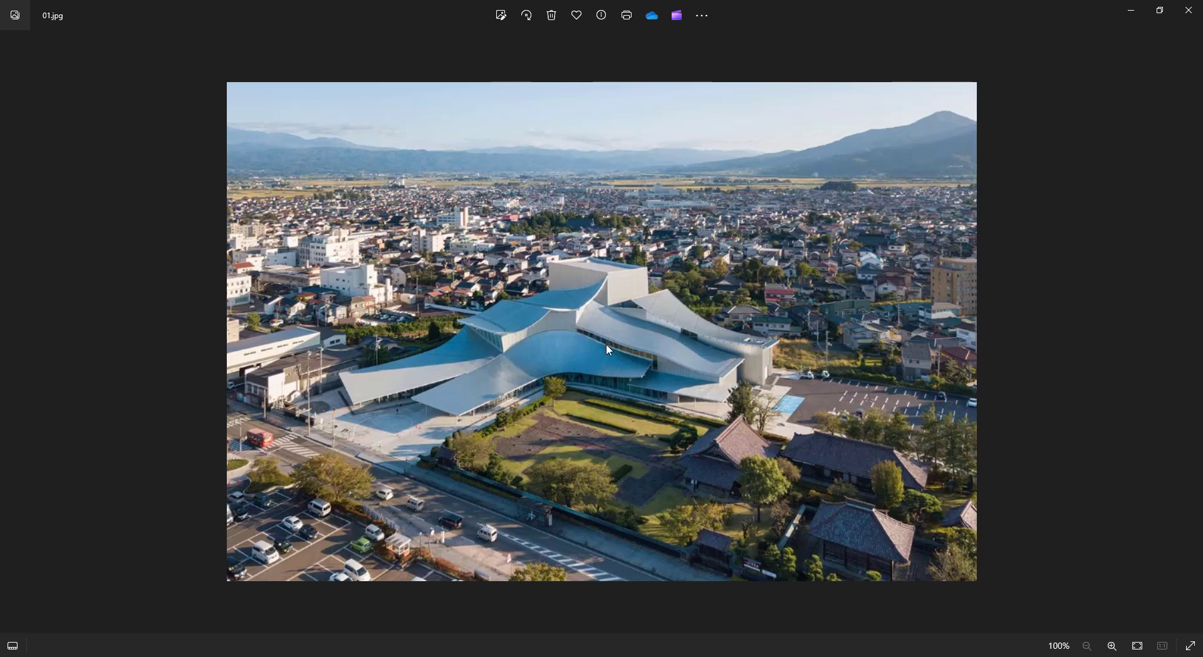
Step: Close the reference photo of the building, switch to Rhino and maximize the Top viewport
key("alt+F4")
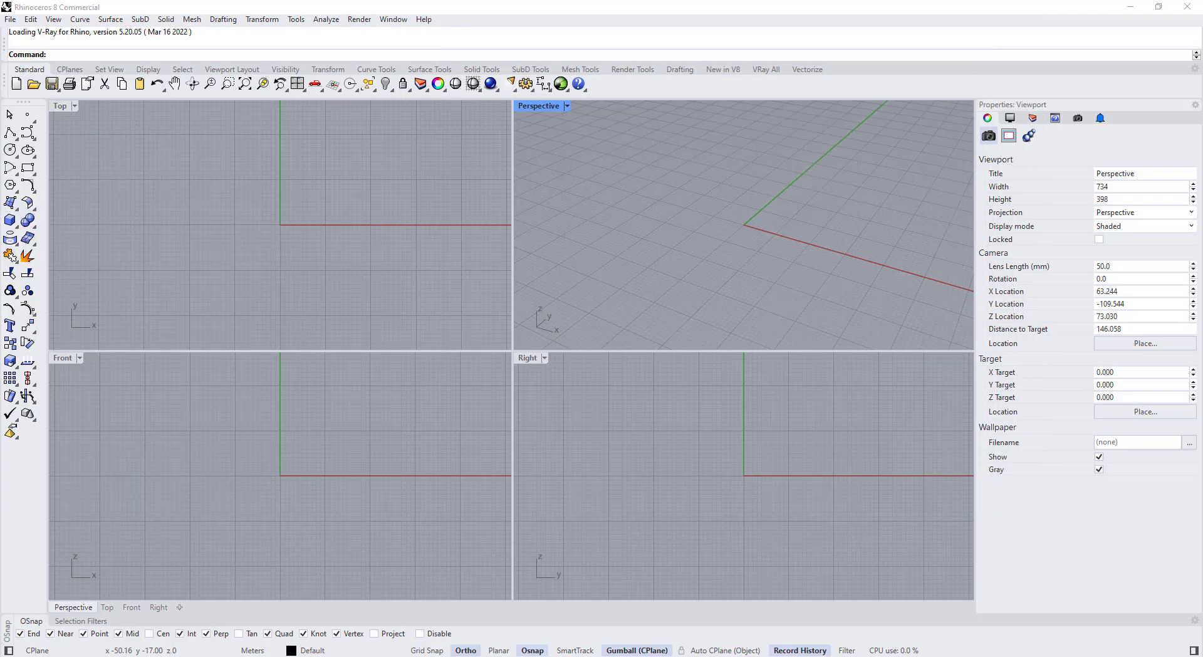
double_click(62, 106)
scroll(333, 378, "down", 20)
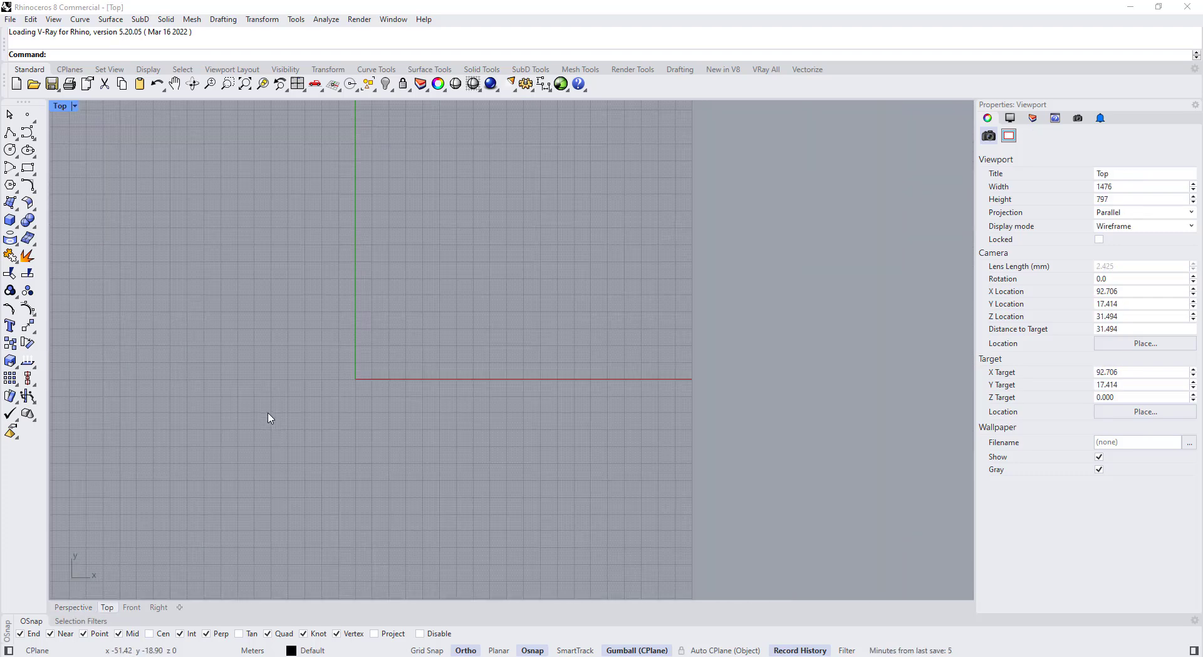
scroll(473, 277, "up", 4)
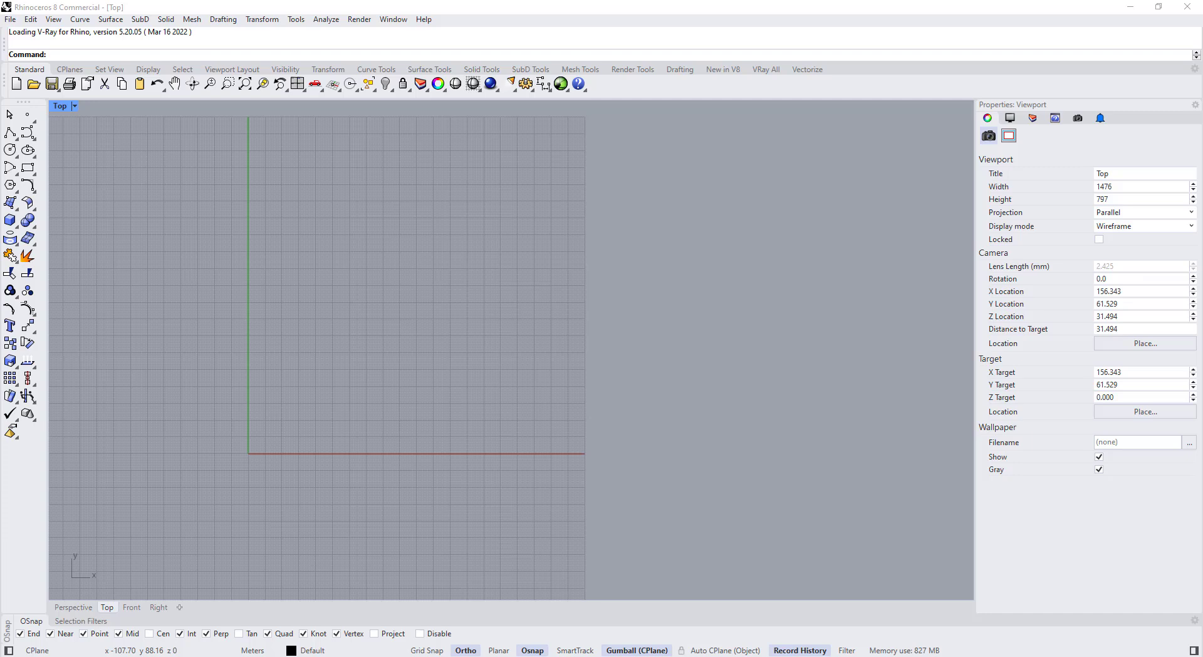
Step: Insert metalocus_sanaa_tsuruoka-cultural-hall_15.jpg as a Picture in the Top view, placing its two opposite corners freehand
left_click_drag(0, 276, 372, 304)
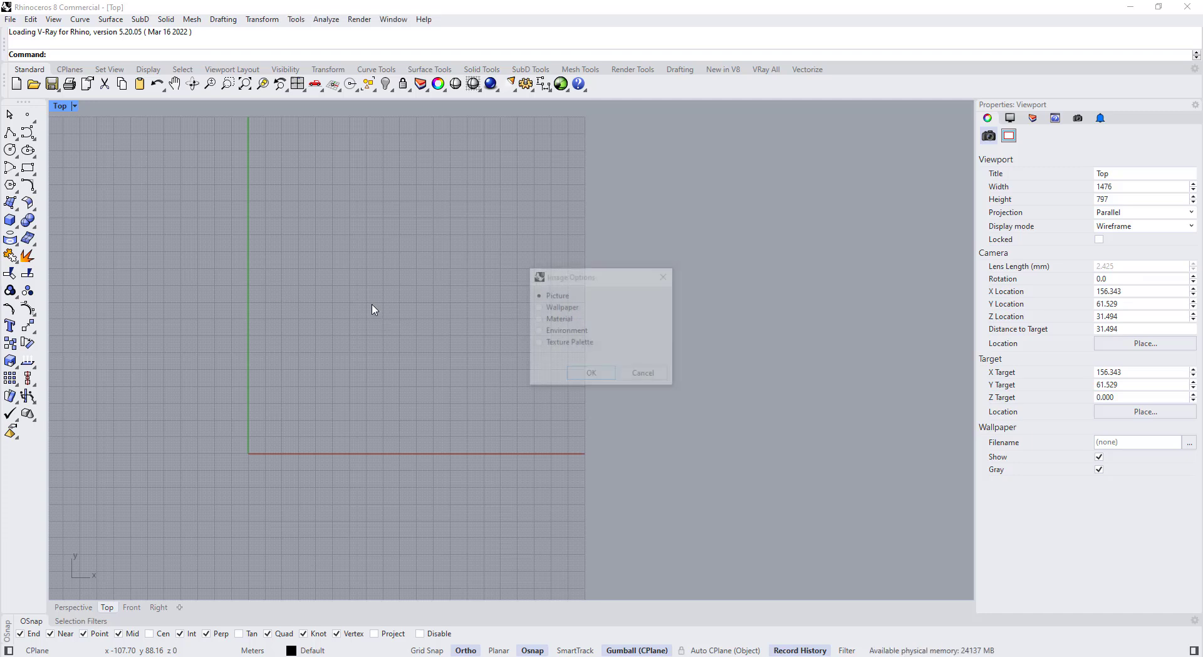
left_click(577, 378)
left_click(386, 304)
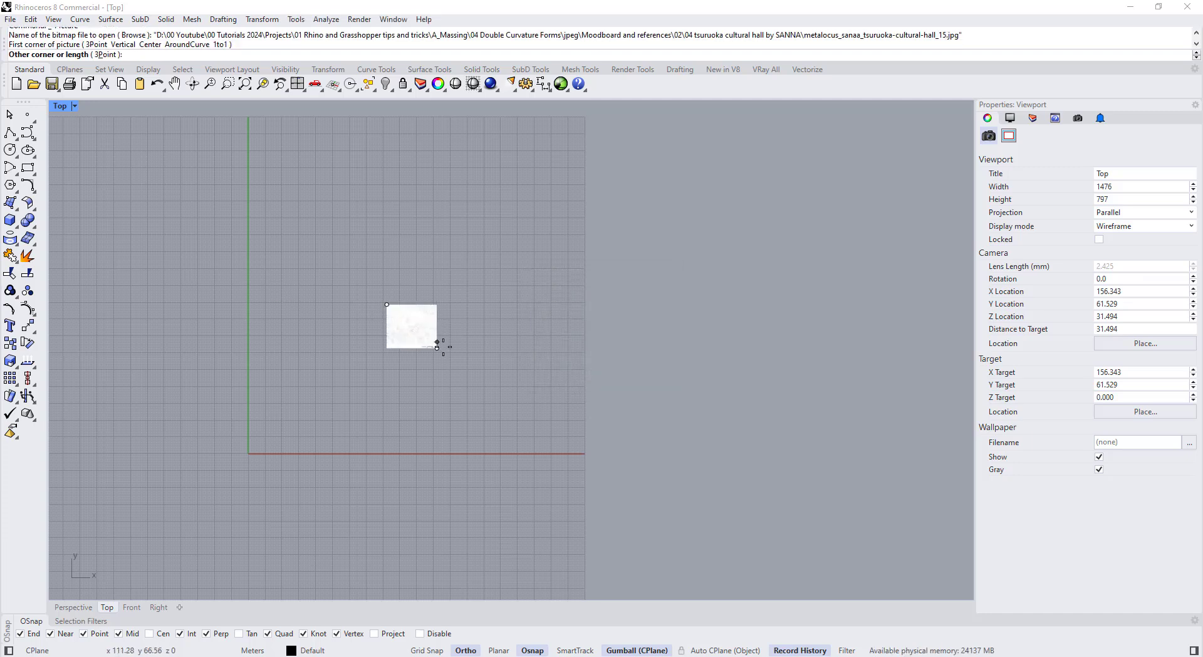
left_click(558, 425)
Step: Scale the site plan picture from the scale bar's zero end so that the 40M bar measures 40 m
scroll(559, 442, "up", 6)
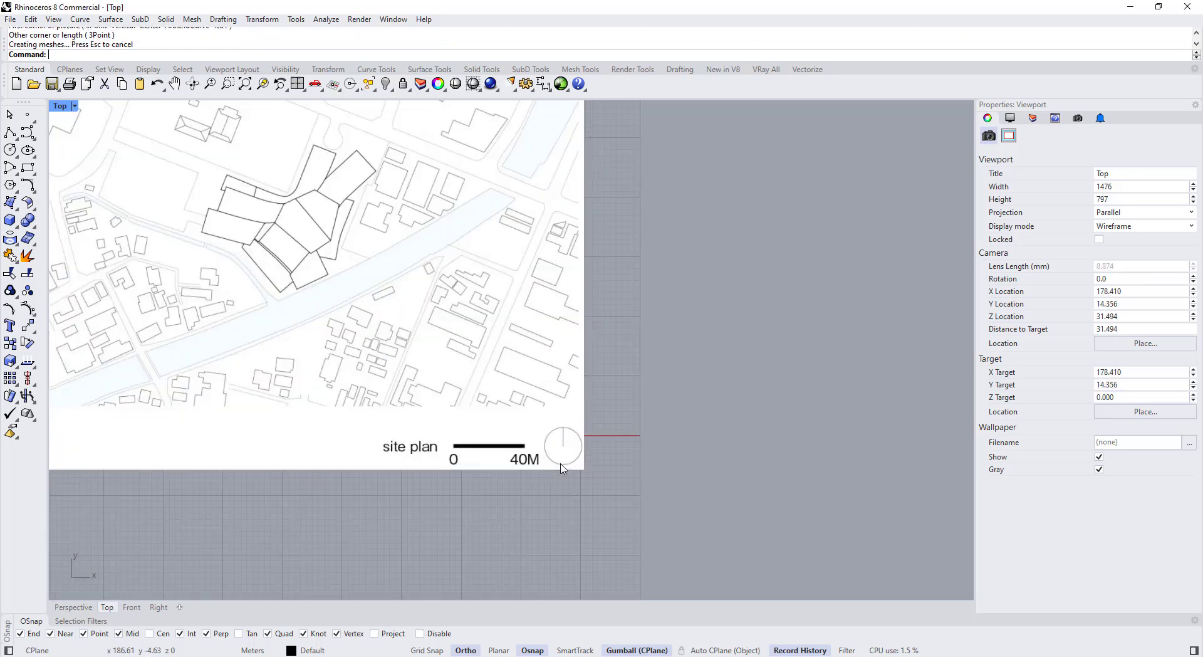
scroll(507, 455, "up", 2)
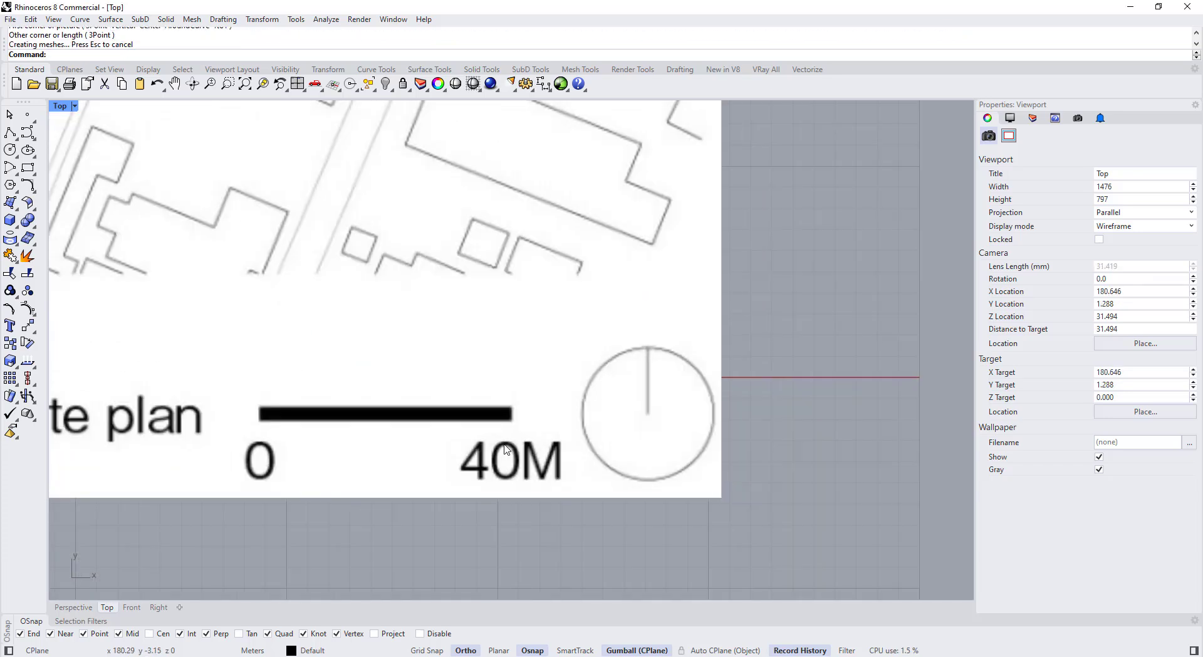
left_click(321, 408)
left_click(10, 361)
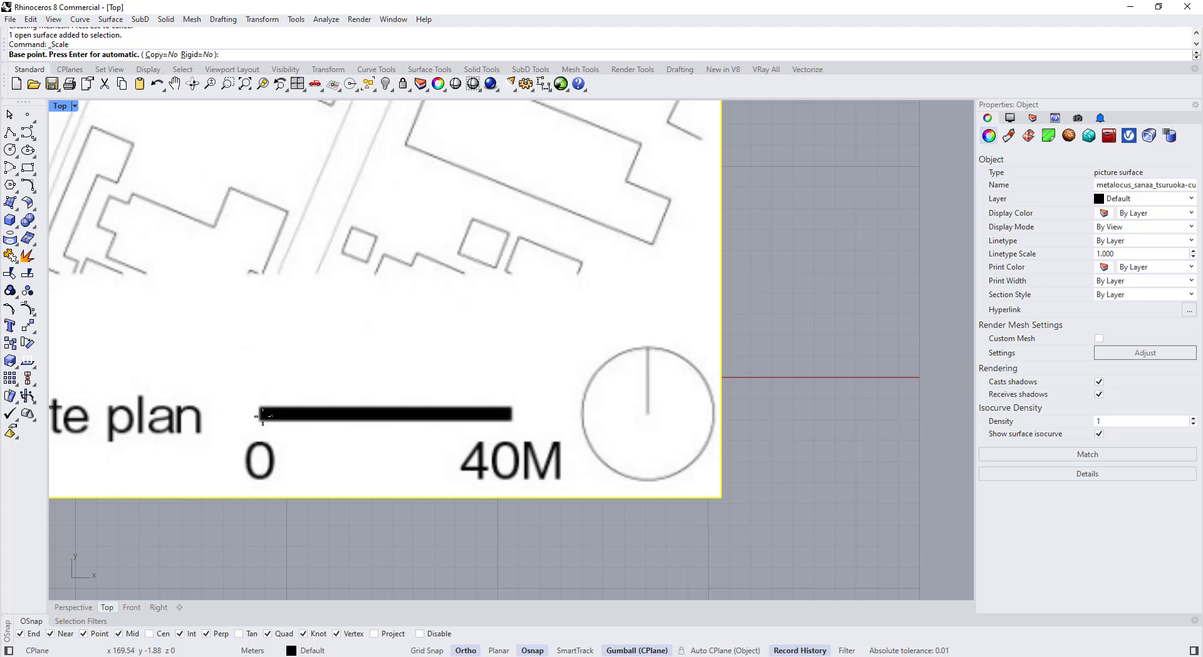
scroll(262, 415, "up", 2)
left_click(259, 402)
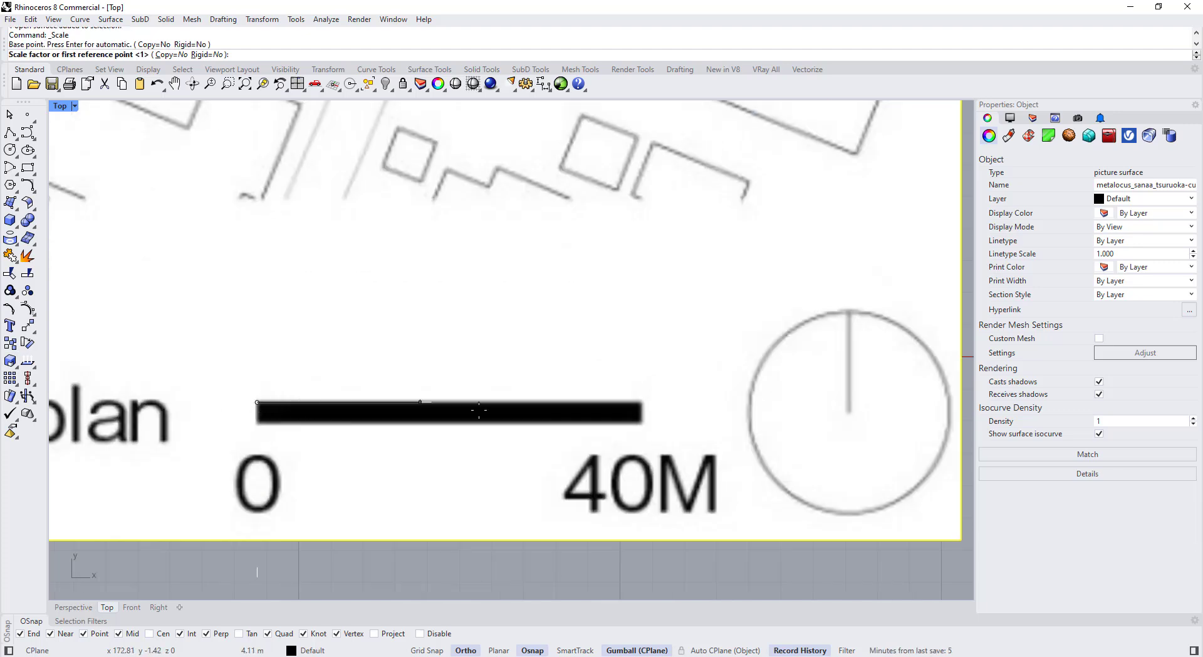
left_click(641, 402)
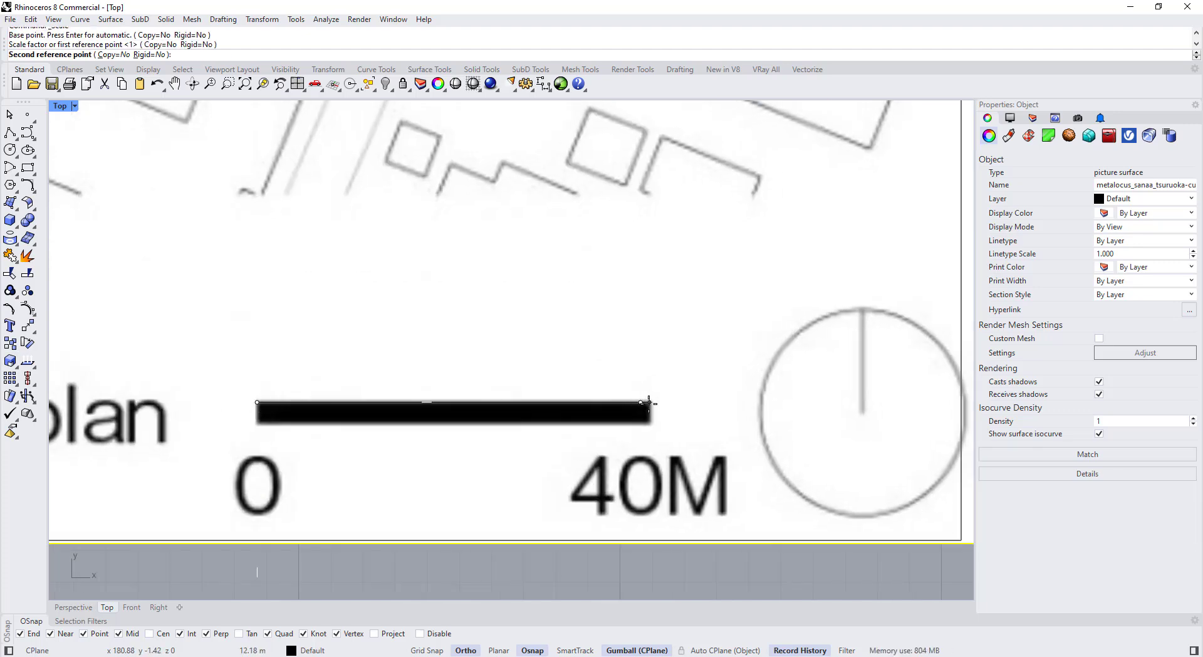
type("40")
key("Return")
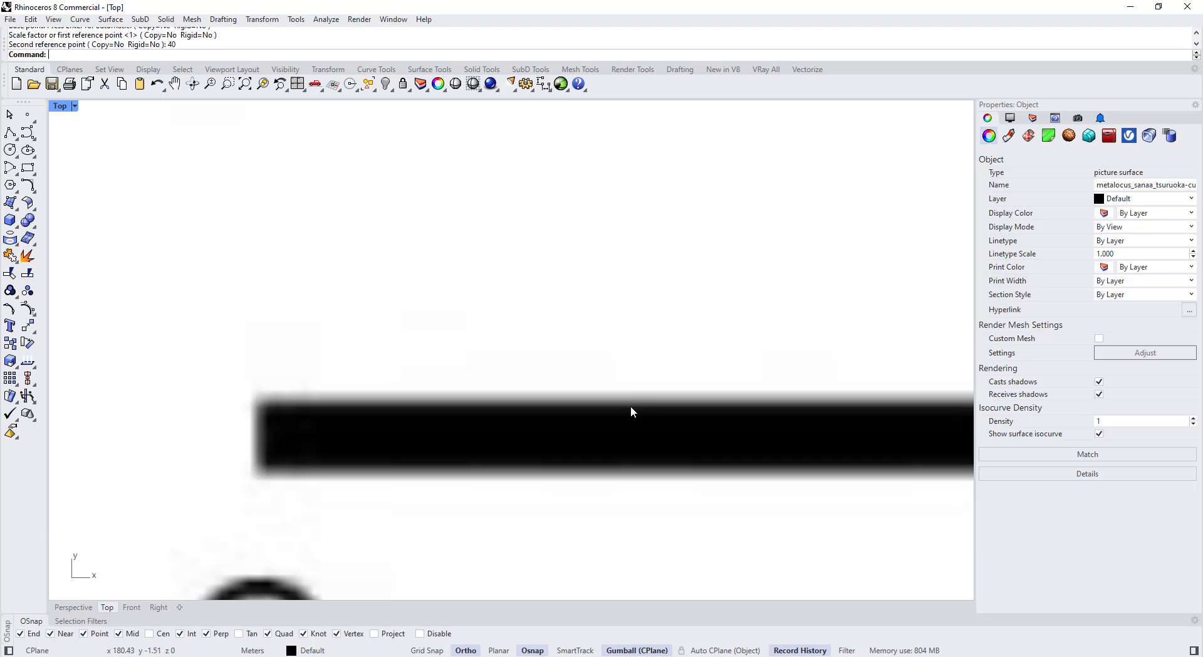
Step: Move the scaled site plan picture so its lower-left corner sits near the origin, then deselect it
scroll(630, 407, "down", 6)
scroll(507, 387, "up", 3)
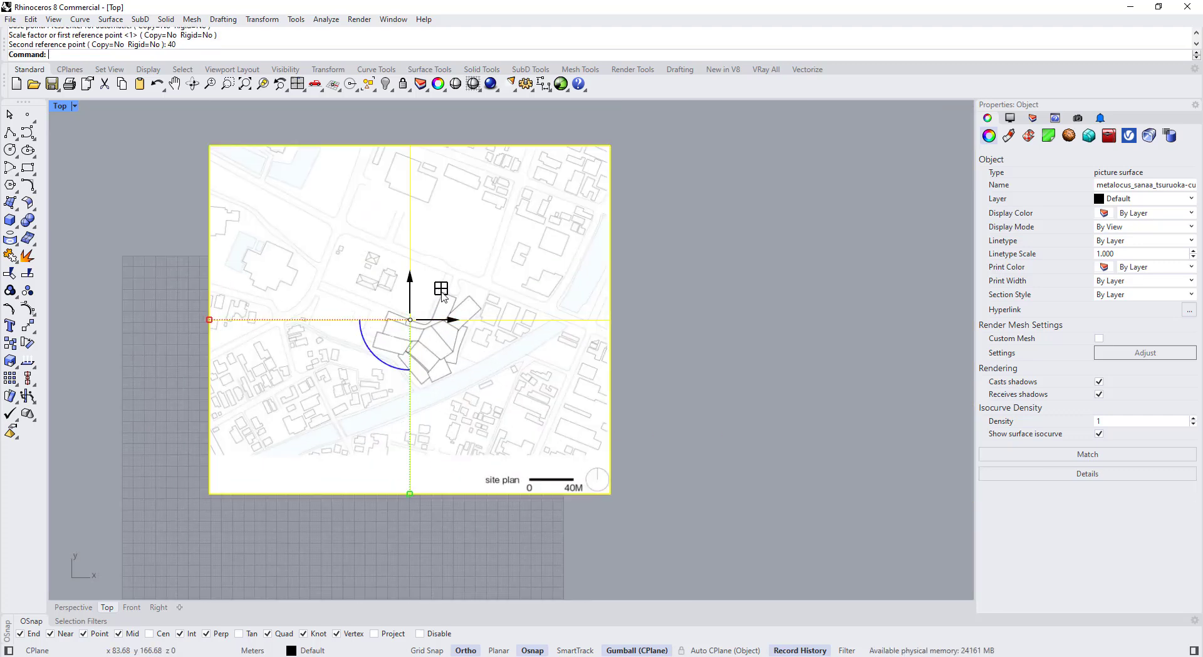
left_click_drag(443, 290, 583, 271)
scroll(399, 364, "down", 2)
scroll(762, 245, "up", 4)
left_click(750, 277)
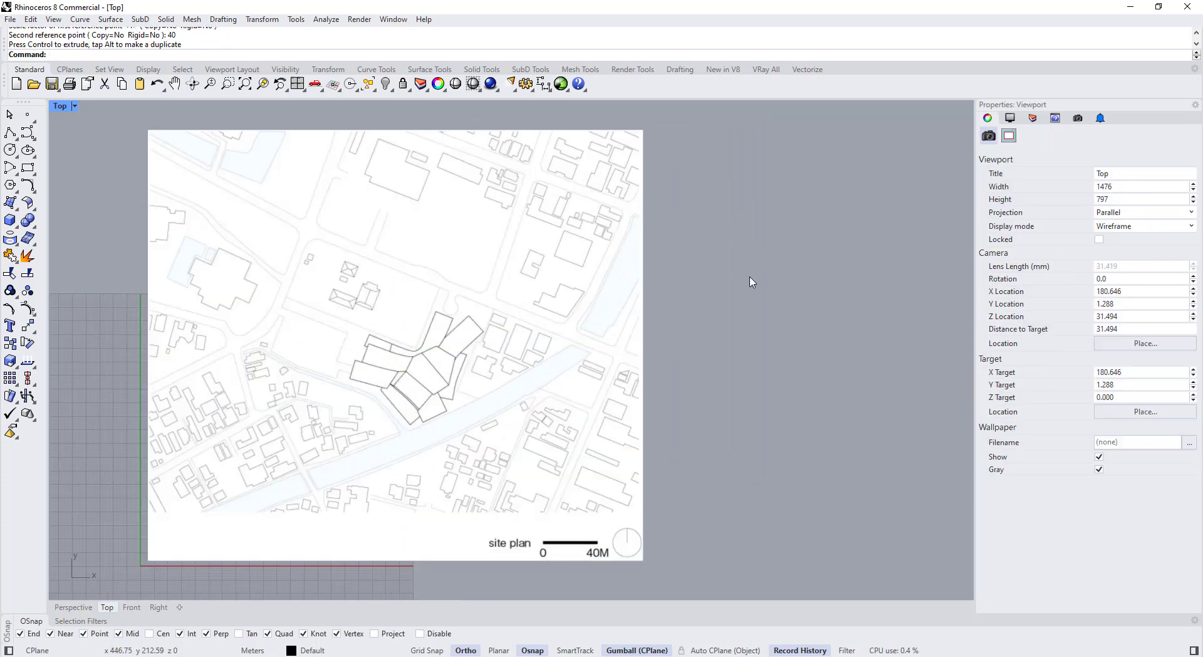
Step: Lock the site plan picture and bring up the visibility tools
left_click(568, 313)
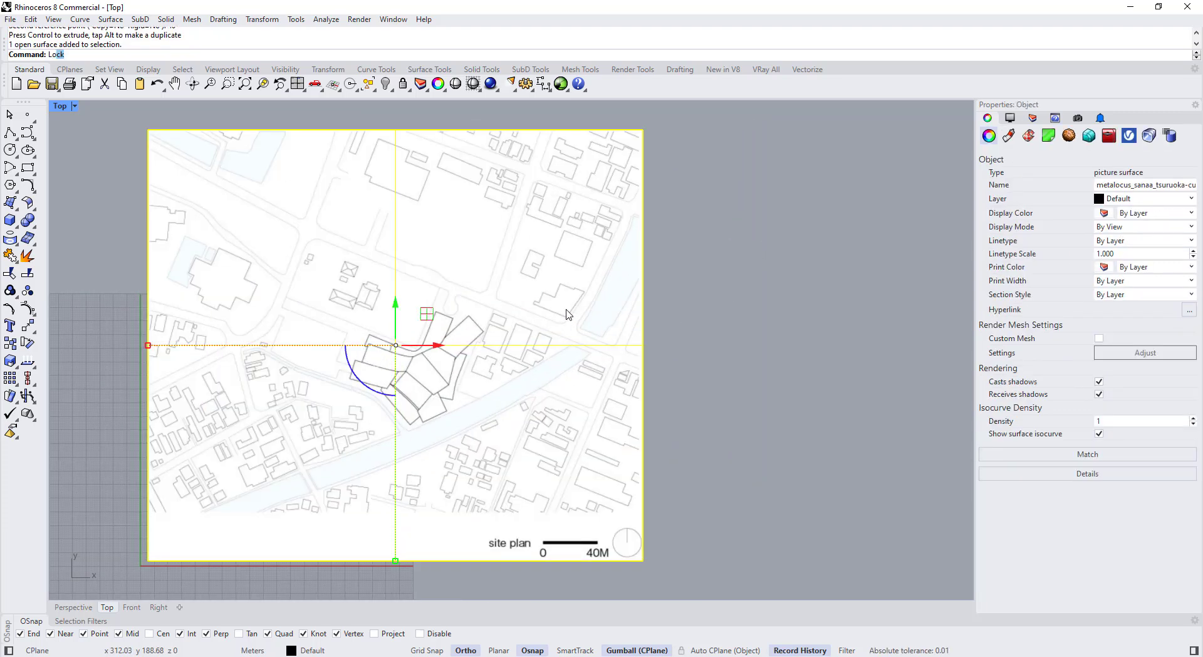
key("Return")
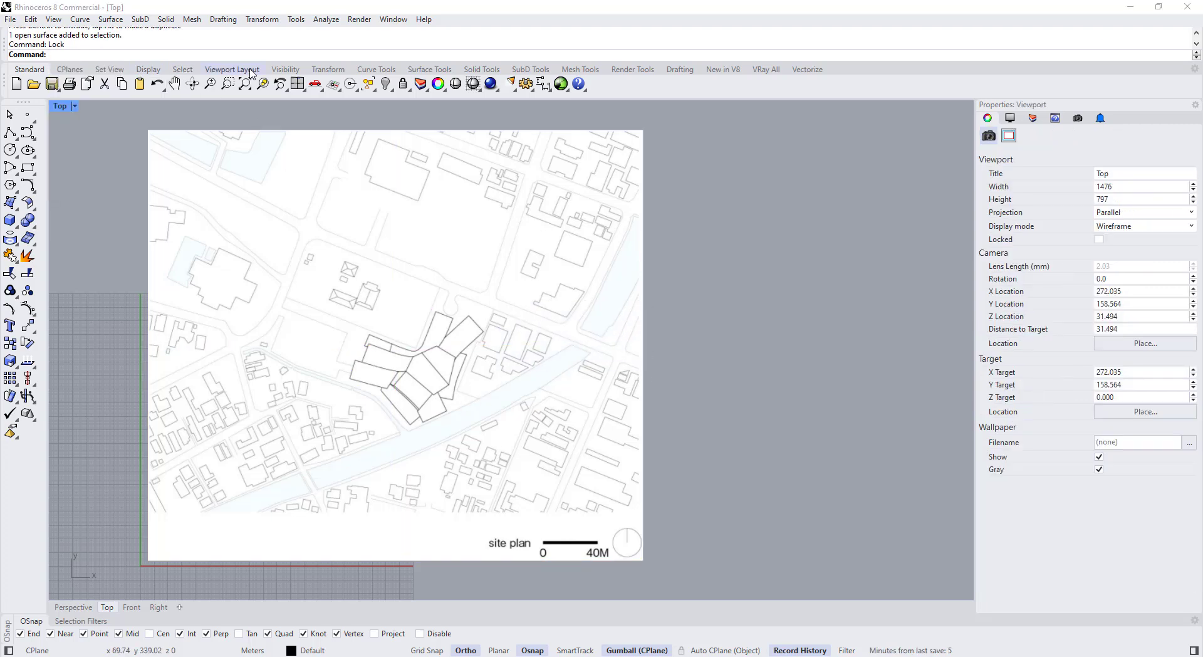
left_click(275, 70)
Step: Turn off Ortho and trace a polyline about 12.4 m long along the northwest wing's outer edge, from the dividing line toward the bend
scroll(442, 293, "up", 5)
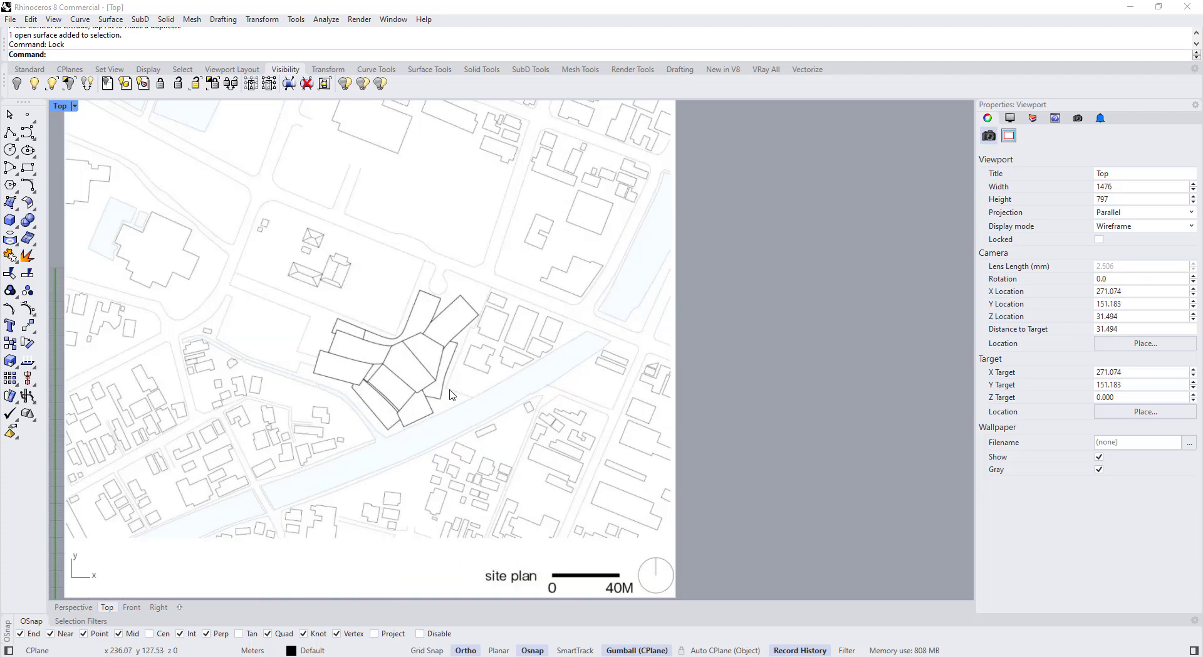
scroll(380, 297, "up", 3)
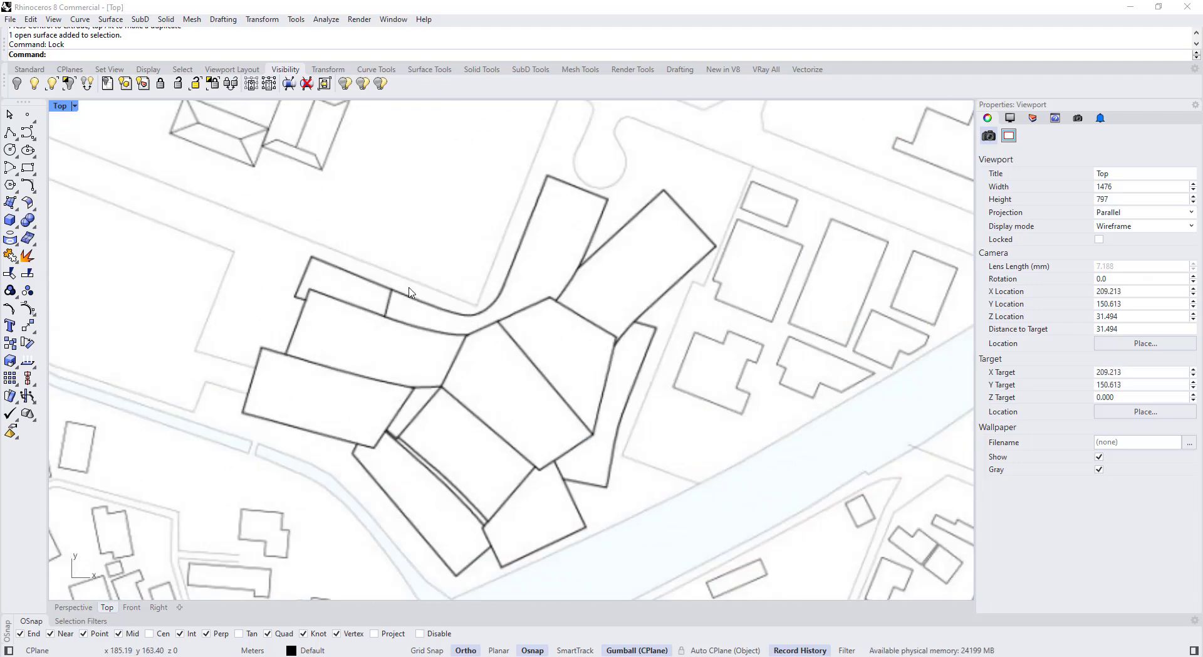
left_click(9, 132)
scroll(328, 256, "up", 1)
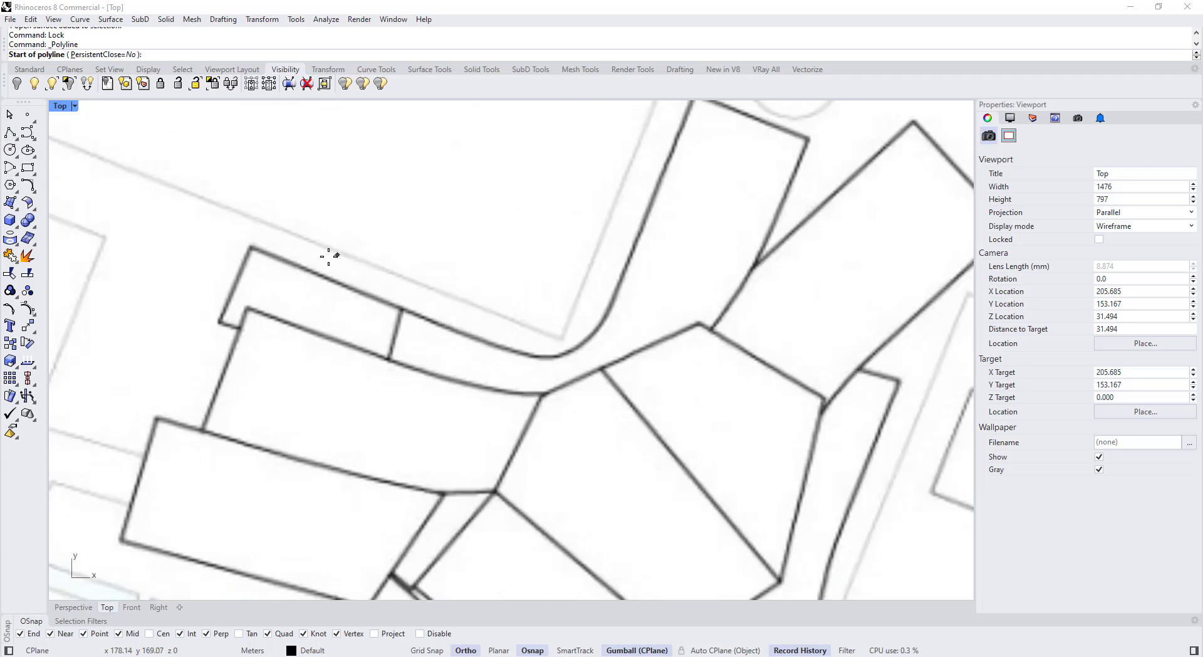
left_click(401, 308)
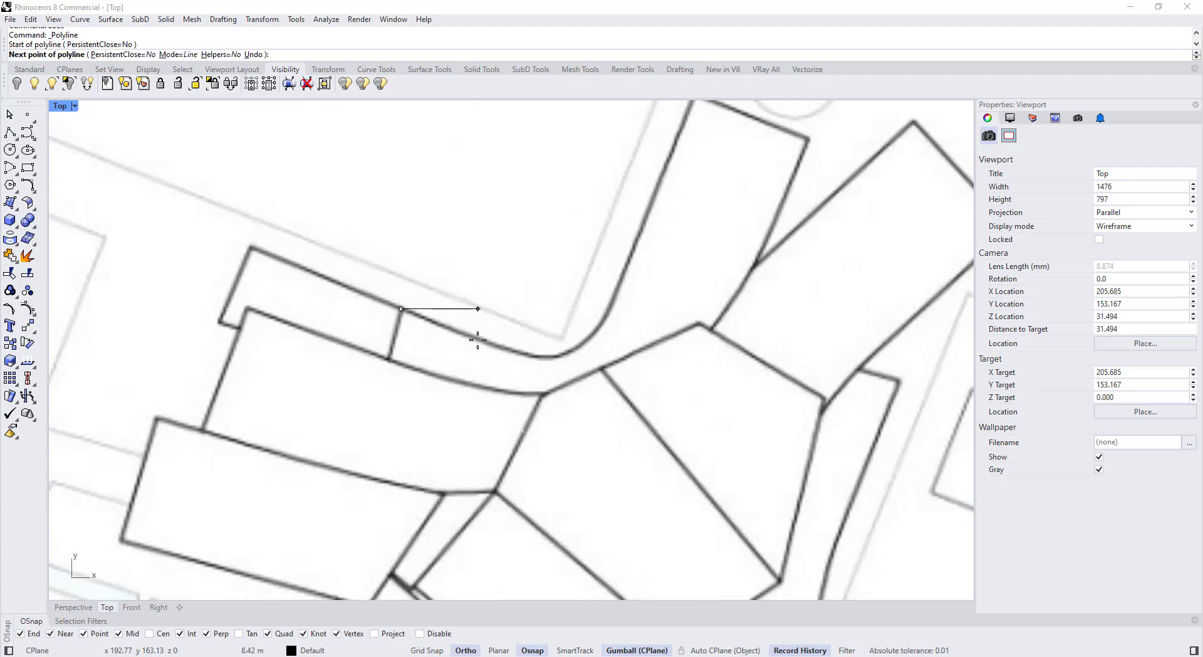
key("F8")
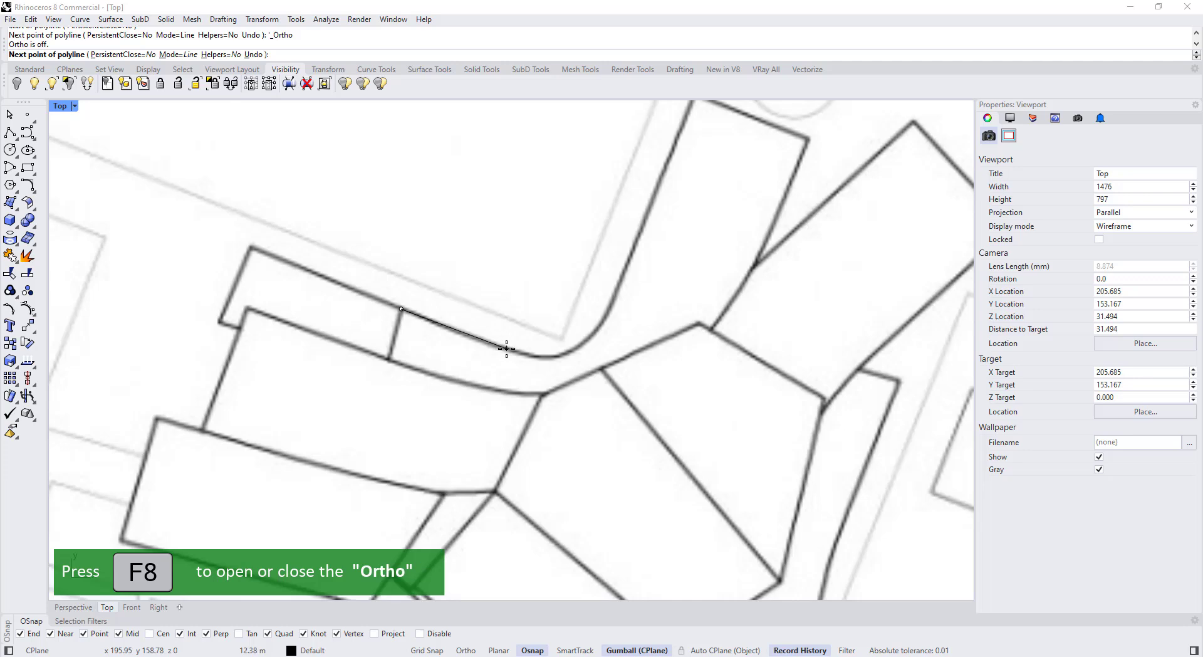
left_click(507, 348)
key("Return")
Step: Trace the north wing's long outer edge as a straight polyline from its upper corner down to the start of the bend
right_click_drag(552, 346, 510, 390)
right_click(593, 213)
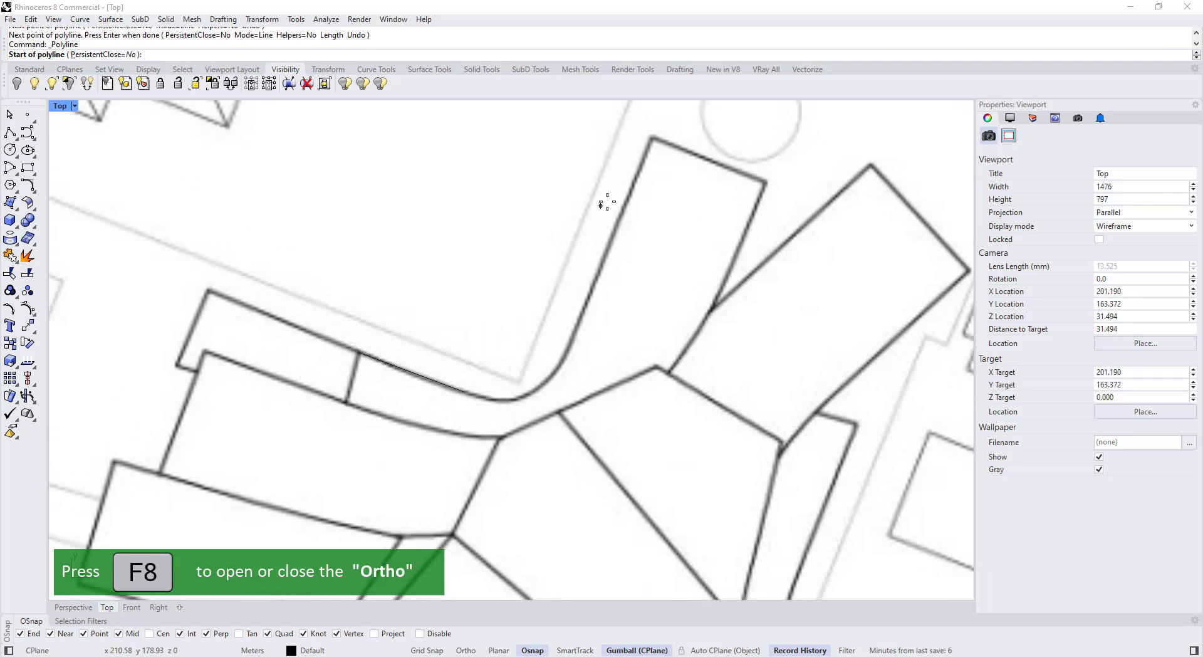
left_click(651, 140)
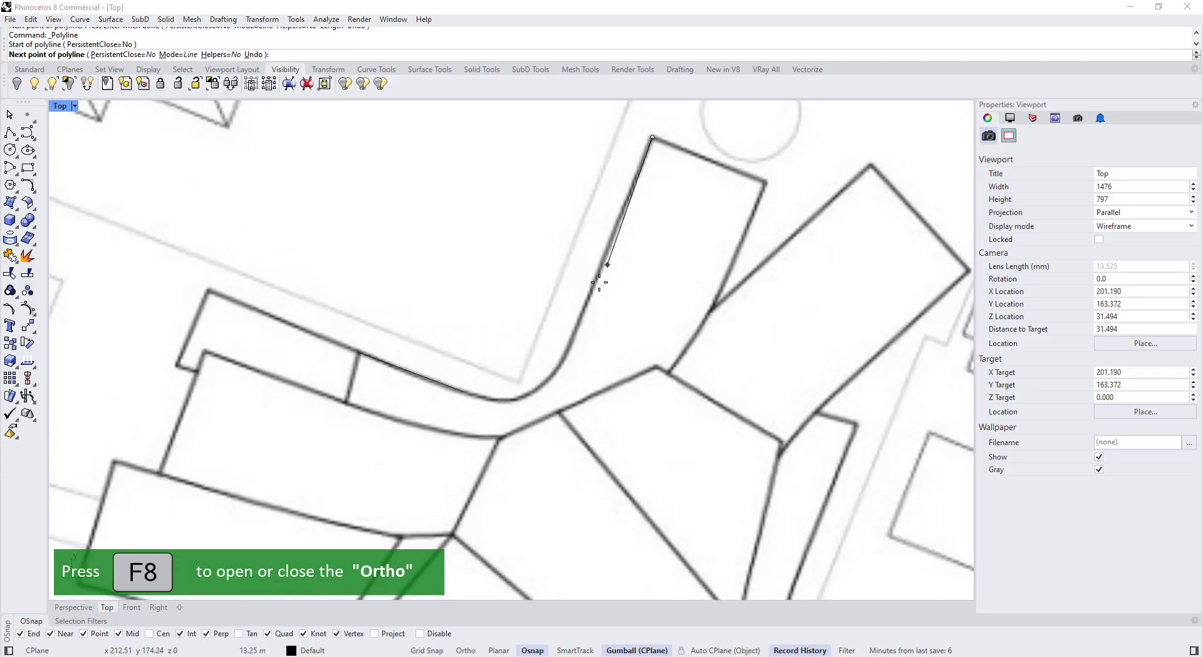
left_click(564, 362)
key("Return")
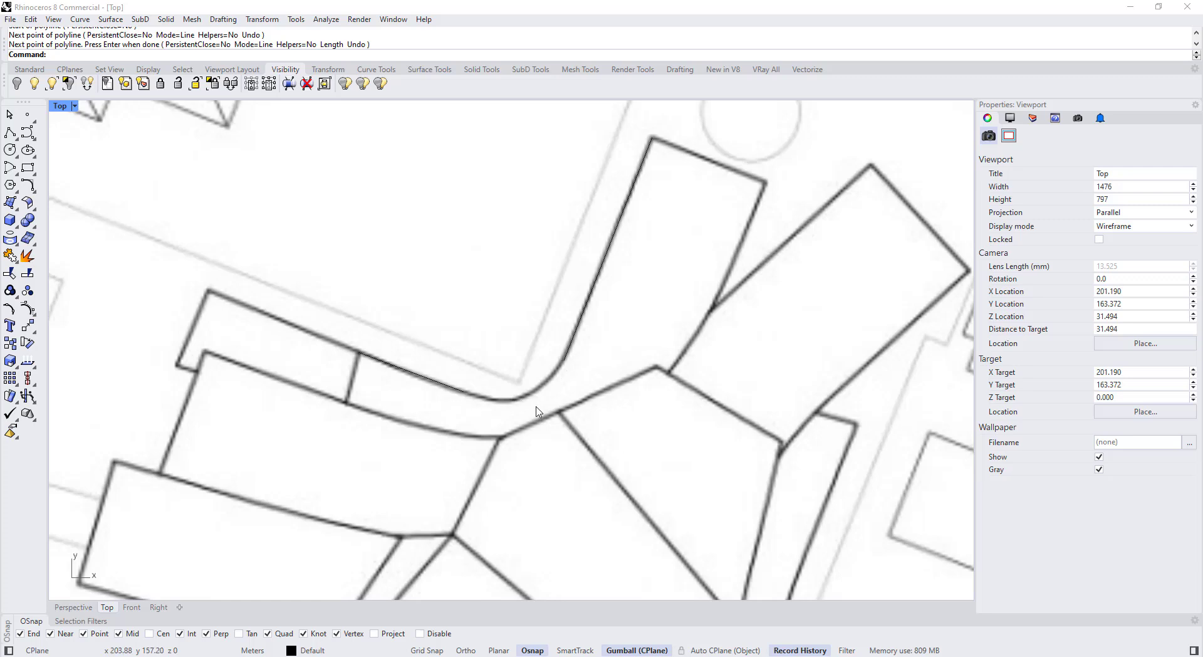
Step: Create a BlendCrv between the facing ends of the two traced straight lines
type("Bler")
type("endCrv")
key("Return")
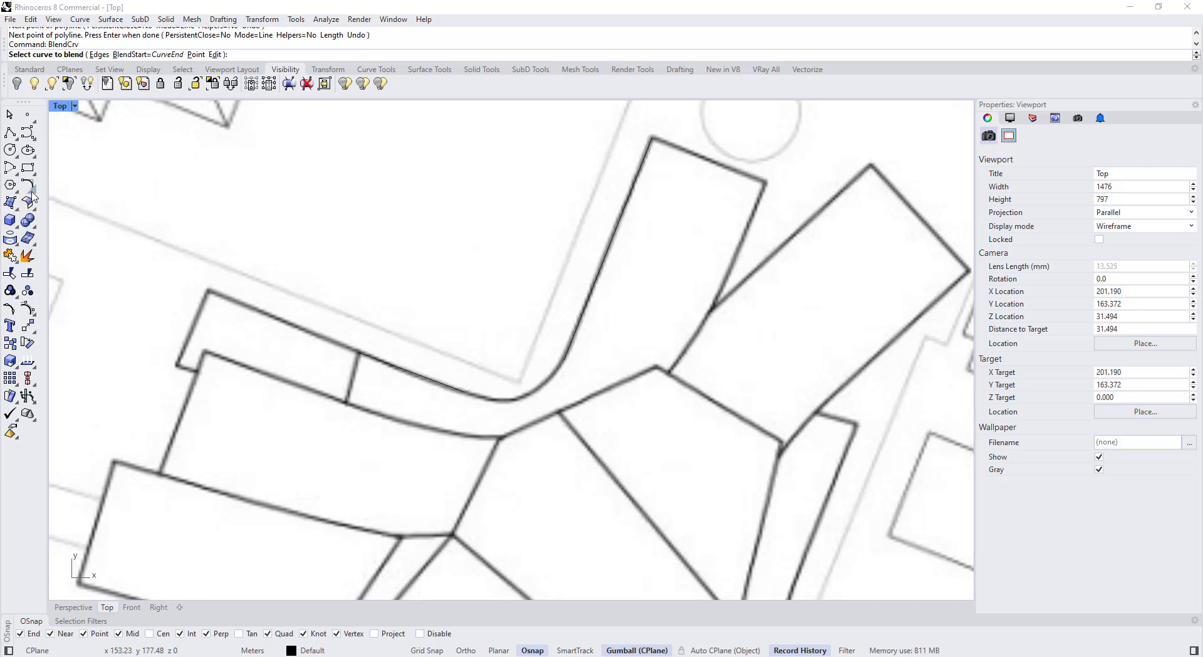
left_click(29, 186)
left_click(463, 397)
left_click(567, 356)
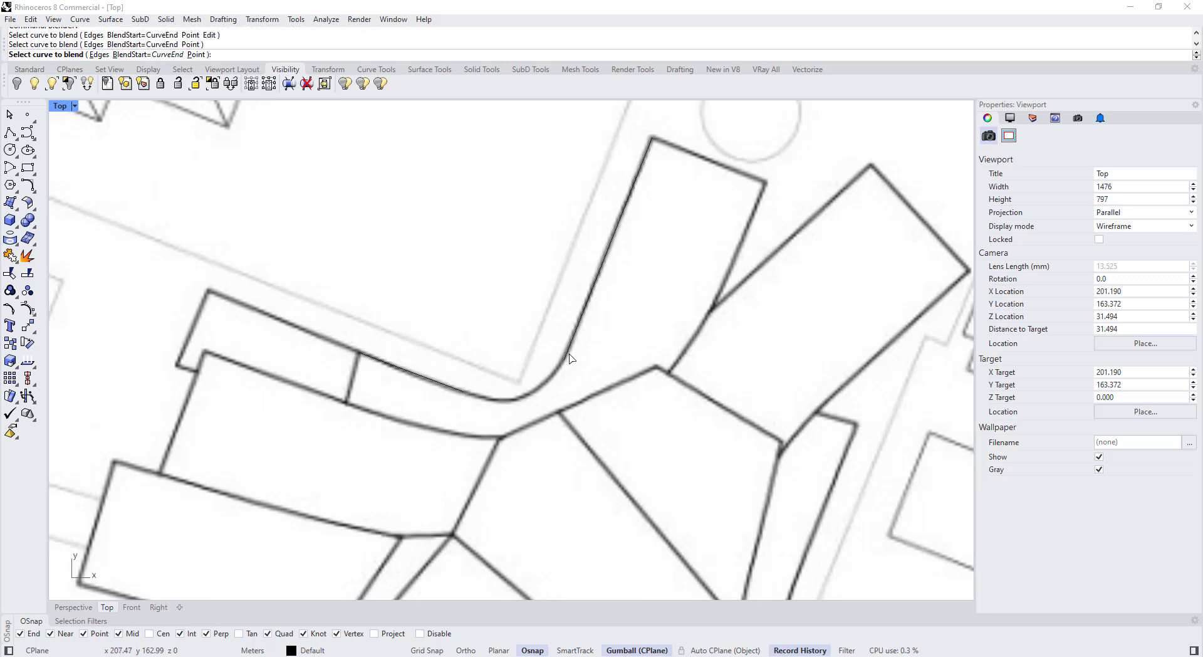
Step: Adjust both tangency handles of the curve blend to match the plan's rounded corner, and accept the blend
scroll(555, 401, "up", 3)
left_click(537, 436)
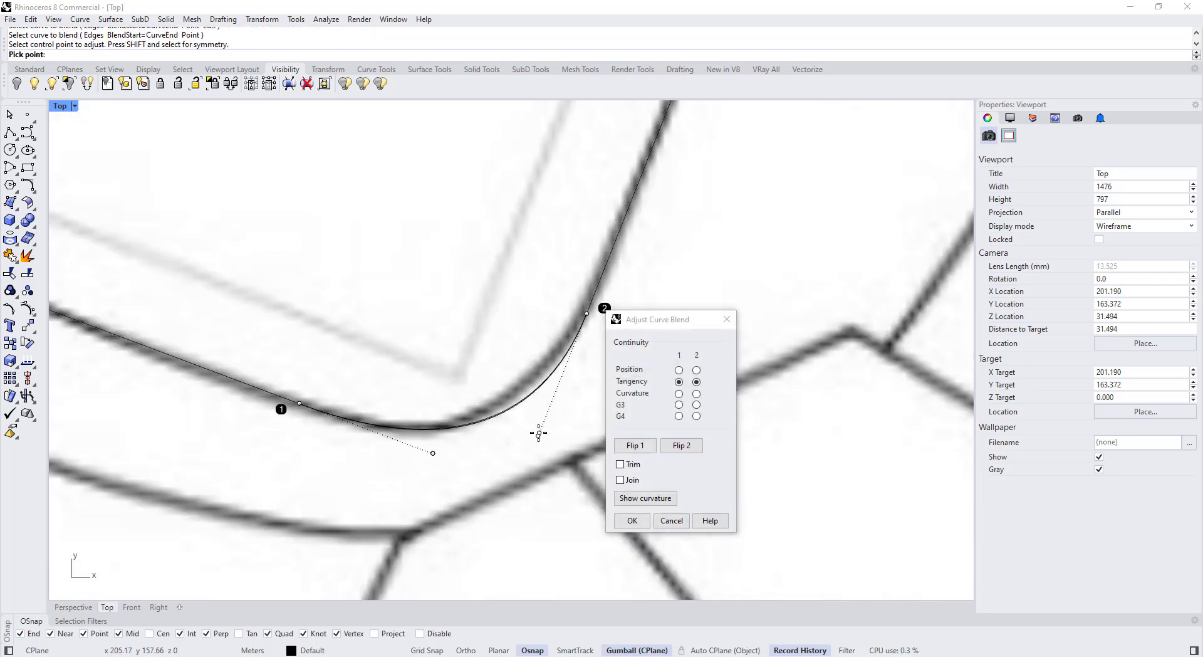
left_click(552, 401)
left_click(433, 451)
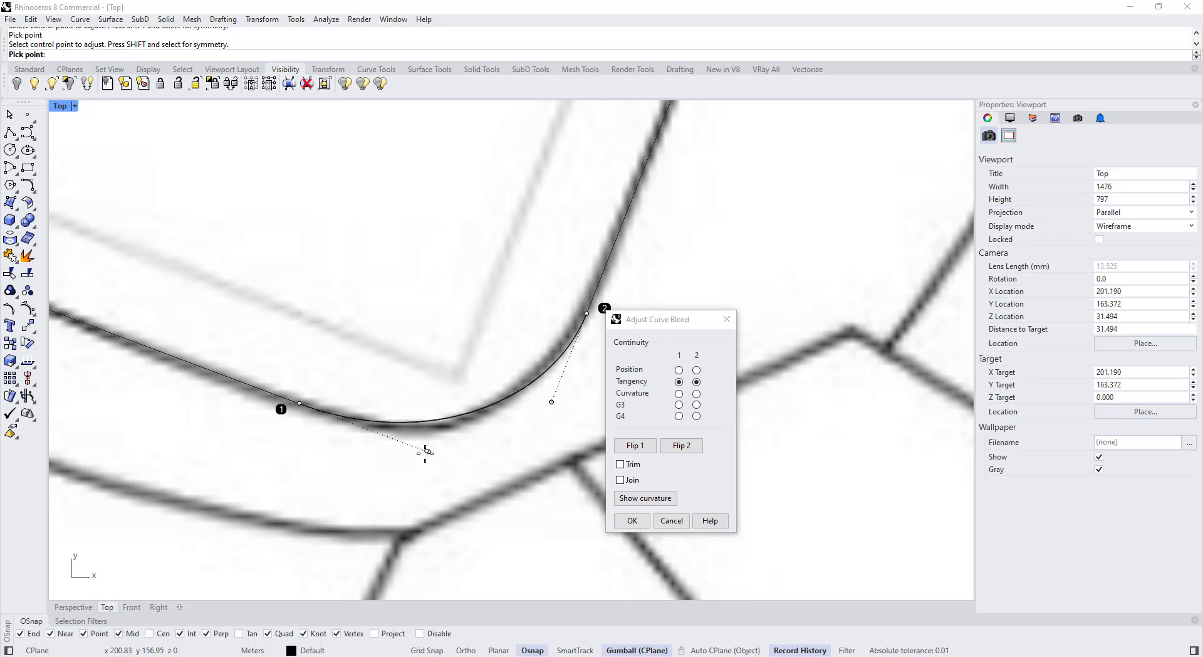
left_click(416, 451)
scroll(430, 347, "down", 5)
key("Return")
scroll(429, 344, "down", 4)
left_click(428, 368)
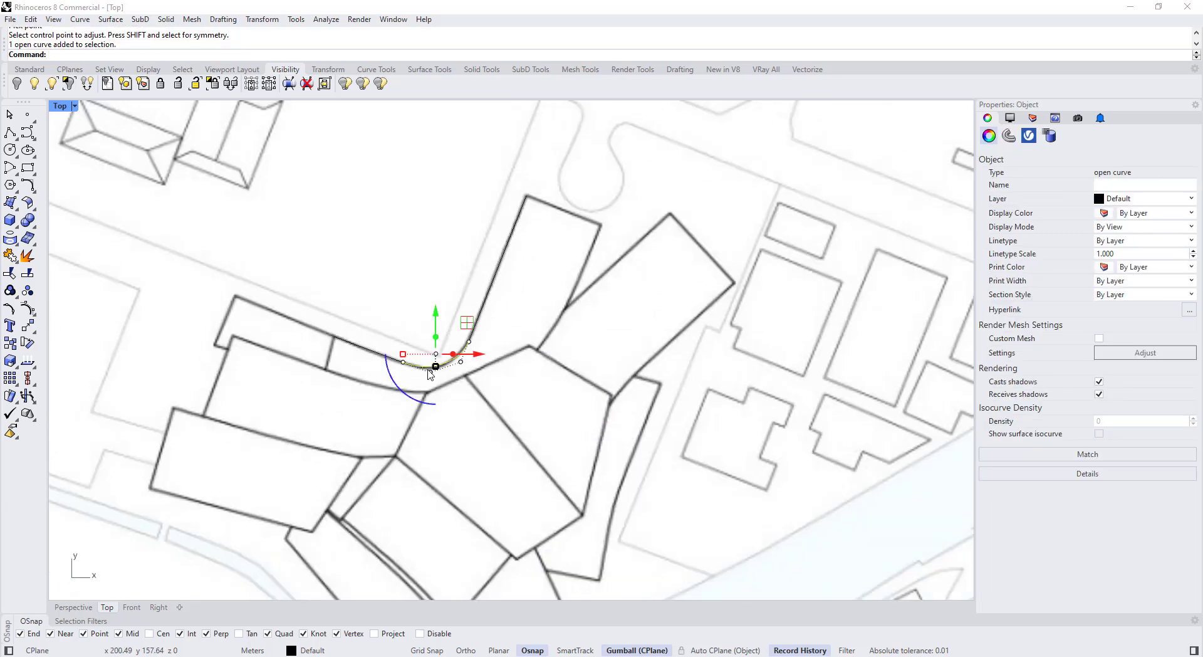
left_click(376, 352)
left_click(485, 300)
left_click(557, 312)
right_click_drag(574, 310, 520, 325)
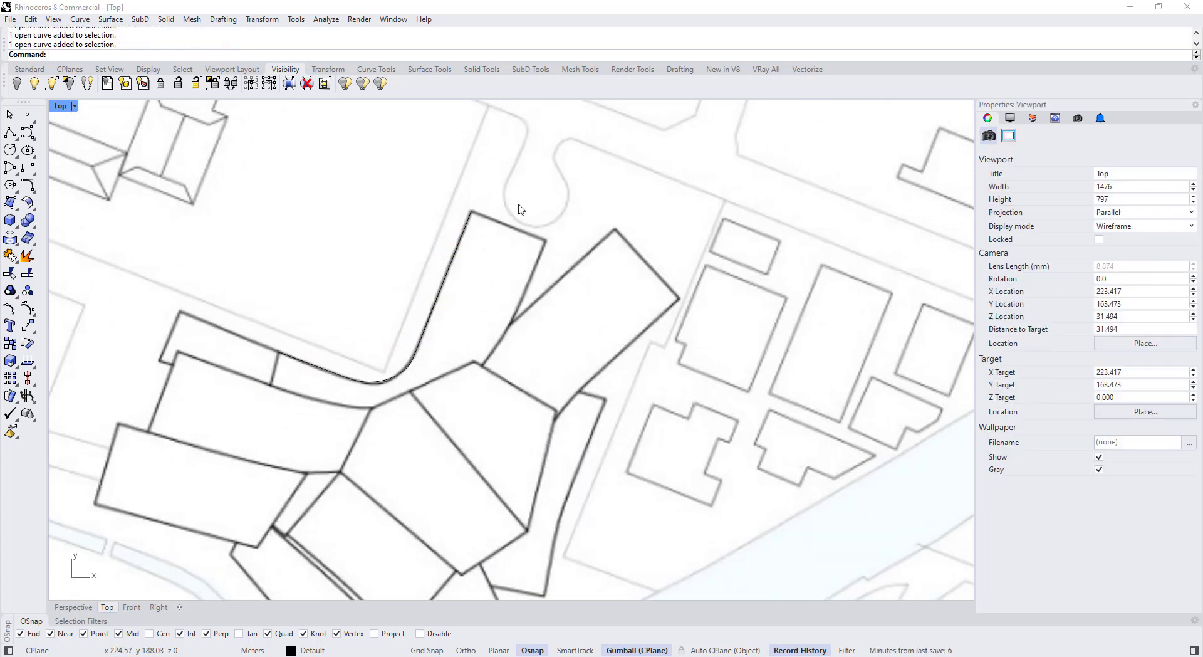
left_click_drag(518, 202, 507, 446)
Step: Set the gumball alignment to Object and copy the north wing's straight line across to the wing's opposite long edge
left_click(451, 274)
scroll(461, 292, "up", 2)
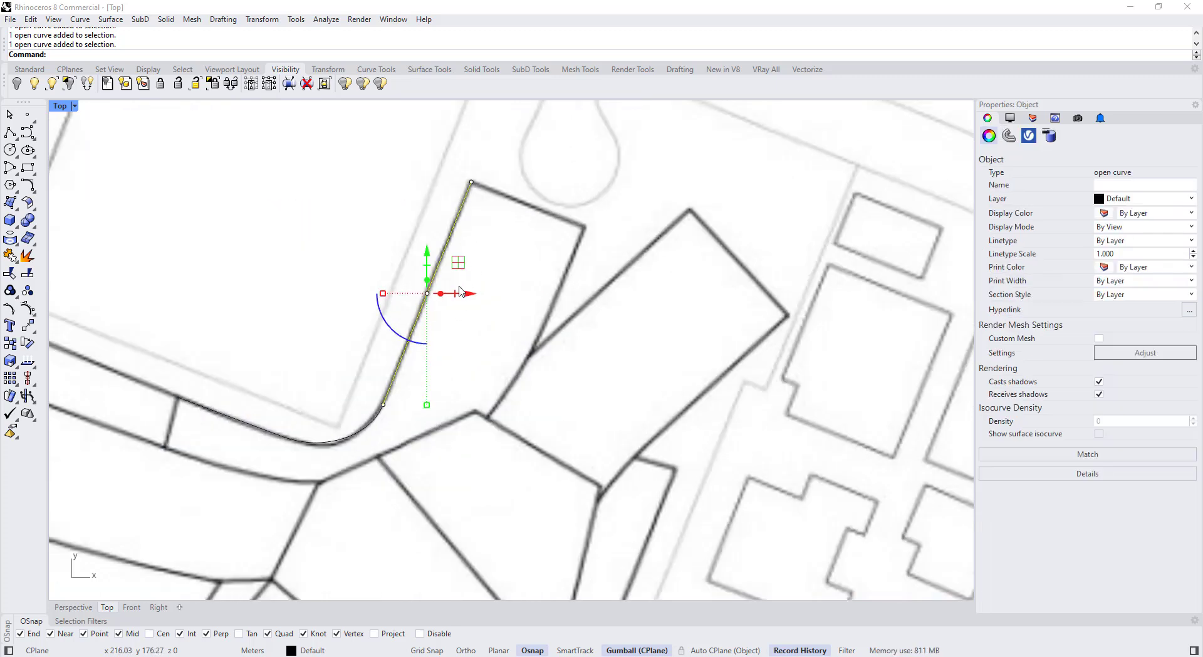
left_click(408, 312)
left_click(477, 425)
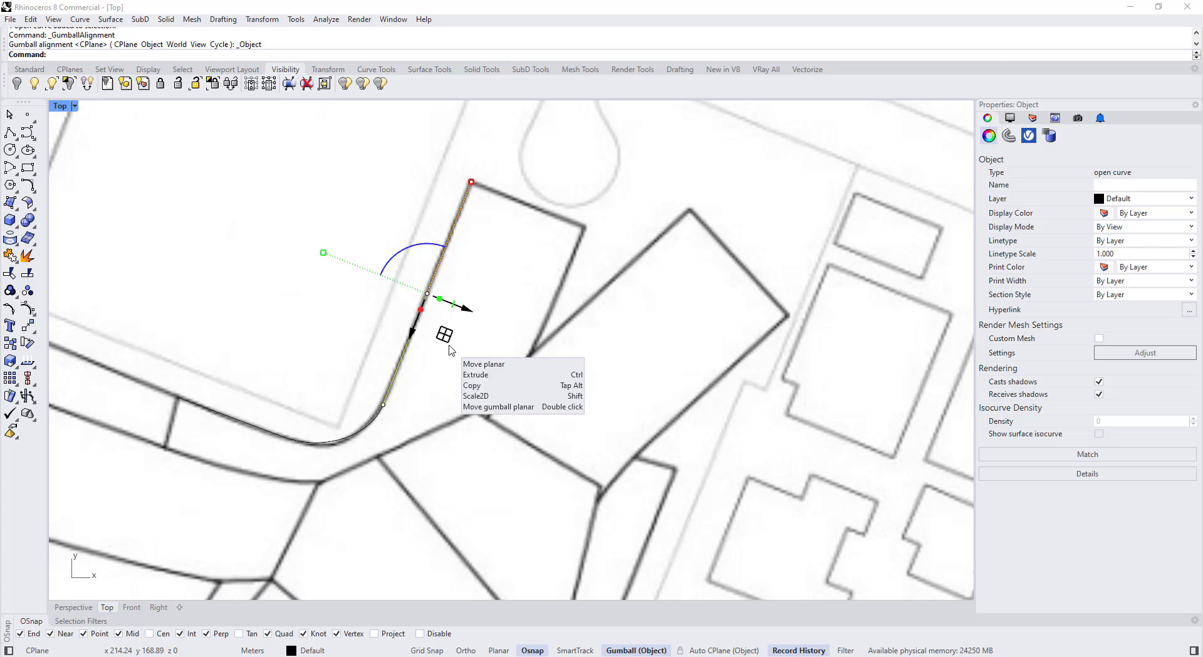
left_click_drag(449, 349, 583, 342)
left_click(591, 403)
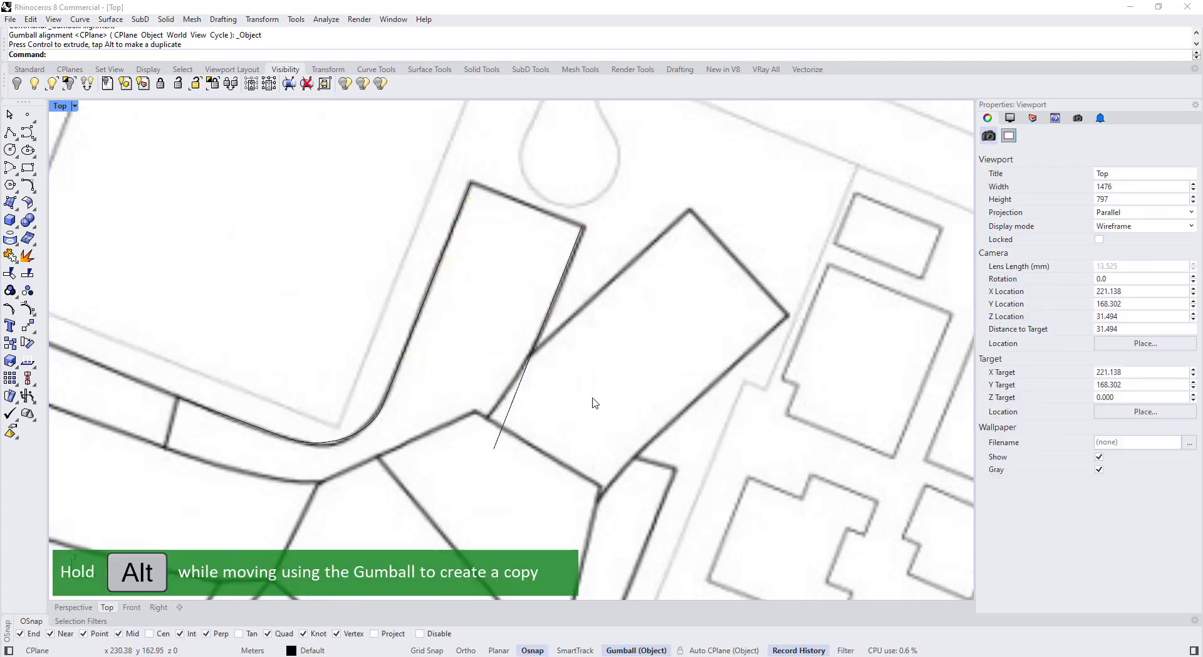
Step: Copy the northwest wing's straight line to just below the strip's lower curved edge
scroll(227, 431, "down", 2)
scroll(227, 431, "down", 2)
left_click(221, 418)
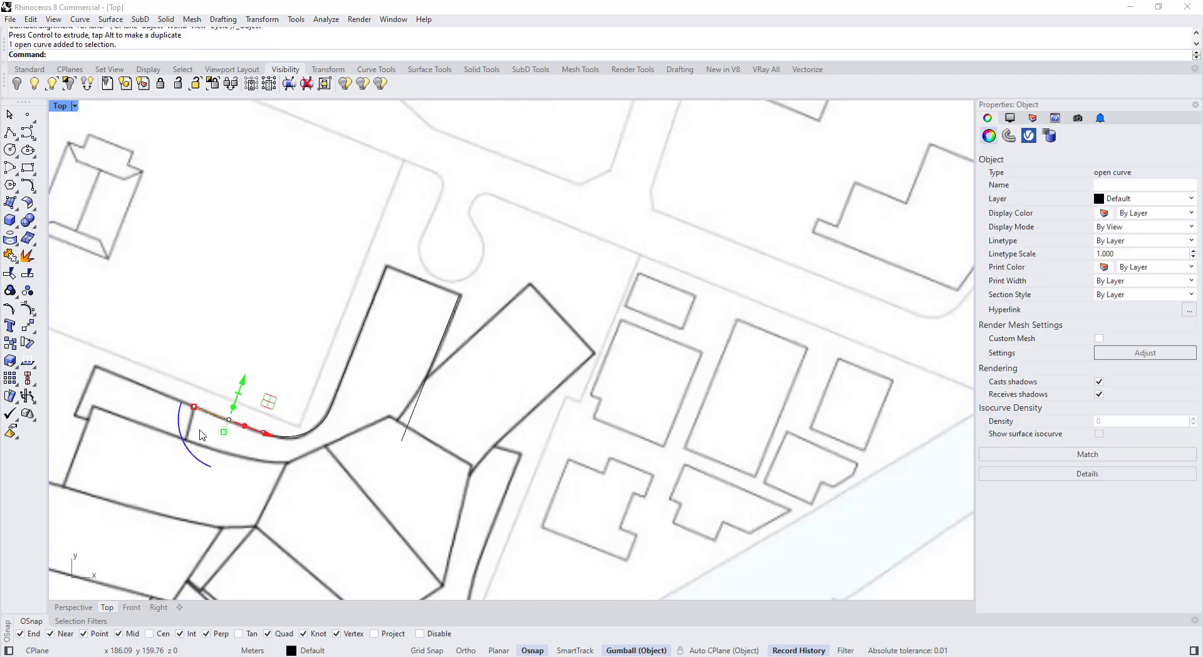
right_click_drag(201, 435, 301, 414)
scroll(300, 414, "up", 4)
left_click_drag(327, 376, 330, 418)
left_click(337, 376)
right_click_drag(602, 283, 563, 263)
left_click(499, 242)
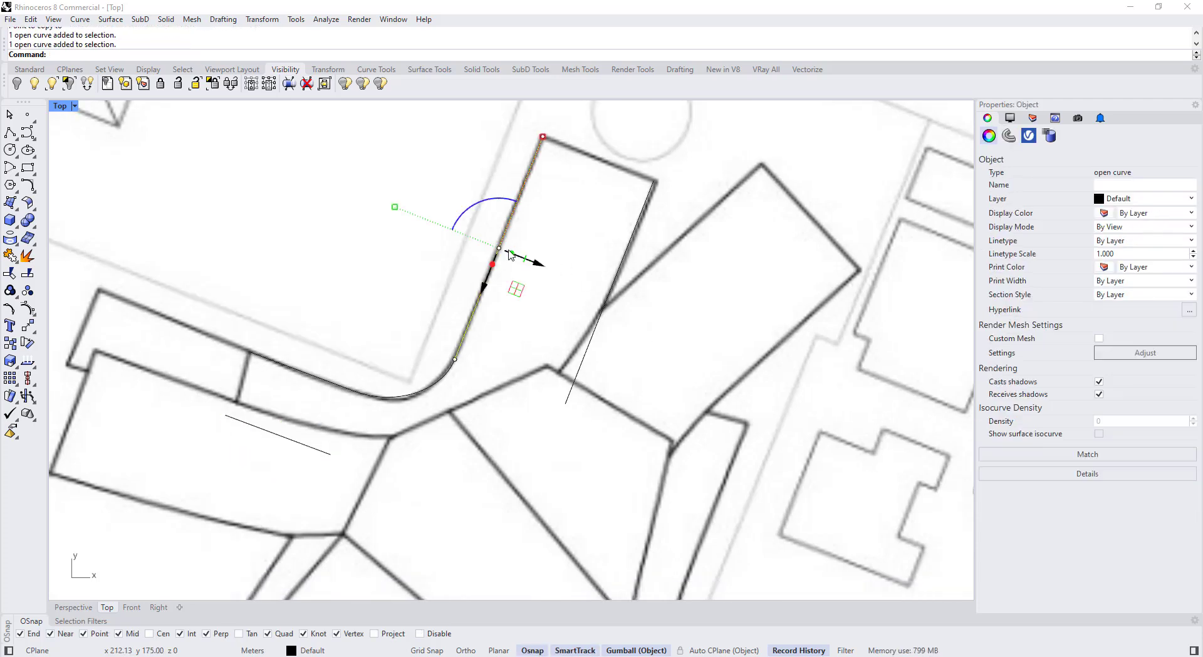
left_click(555, 279)
left_click(604, 303)
scroll(569, 310, "down", 6)
scroll(550, 350, "up", 4)
left_click(586, 392)
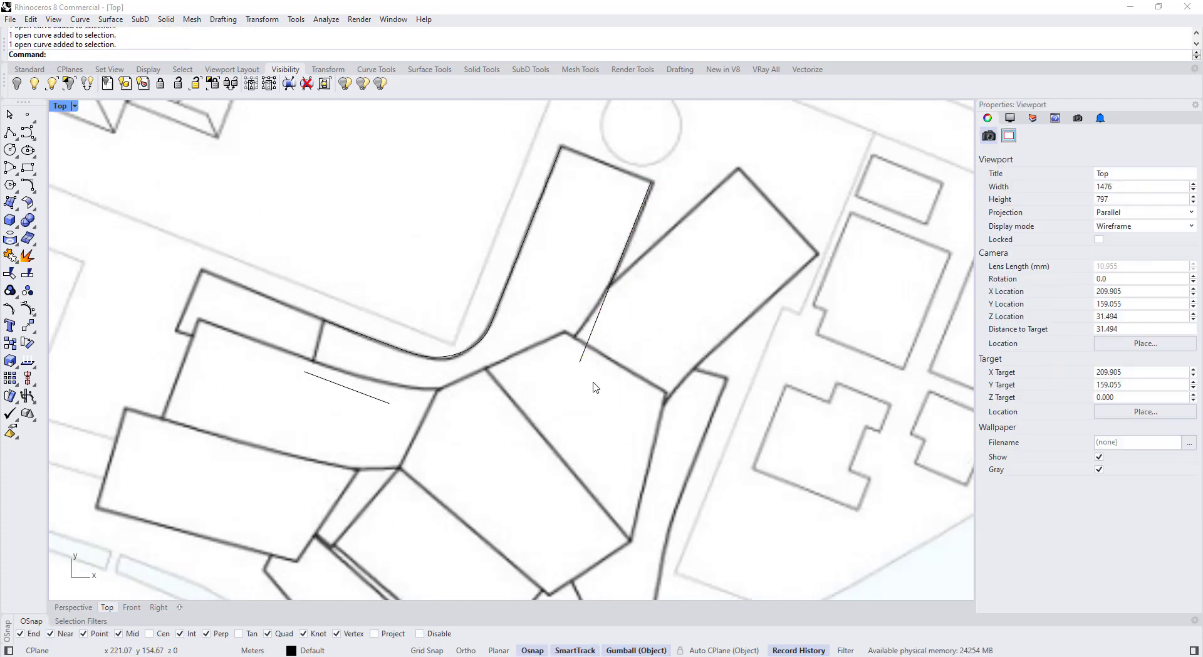
left_click(538, 221)
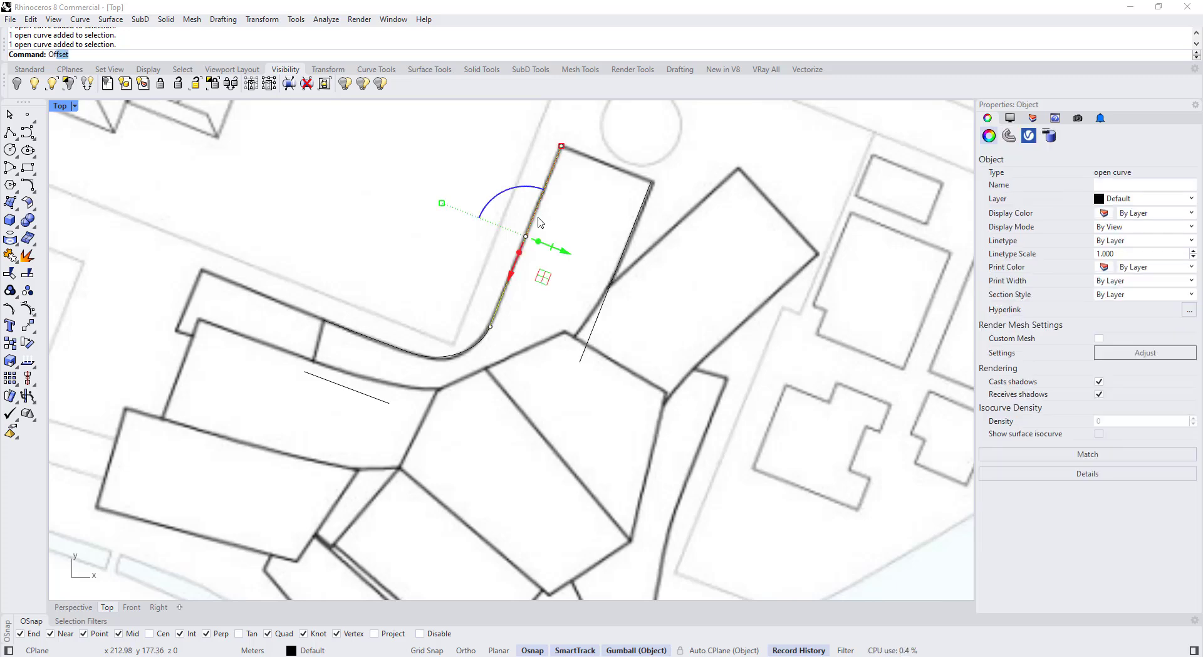
key("Return")
right_click_drag(571, 255, 465, 348)
type("7")
key("BackSpace")
type("1")
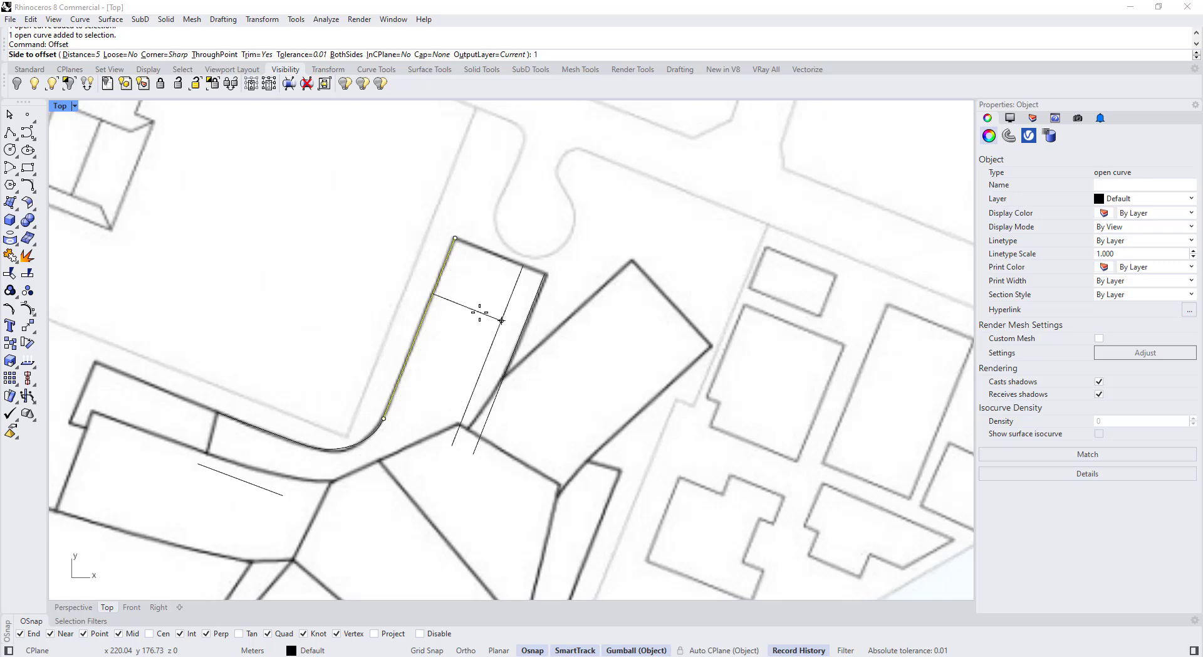
type("0")
key("BackSpace")
type("2")
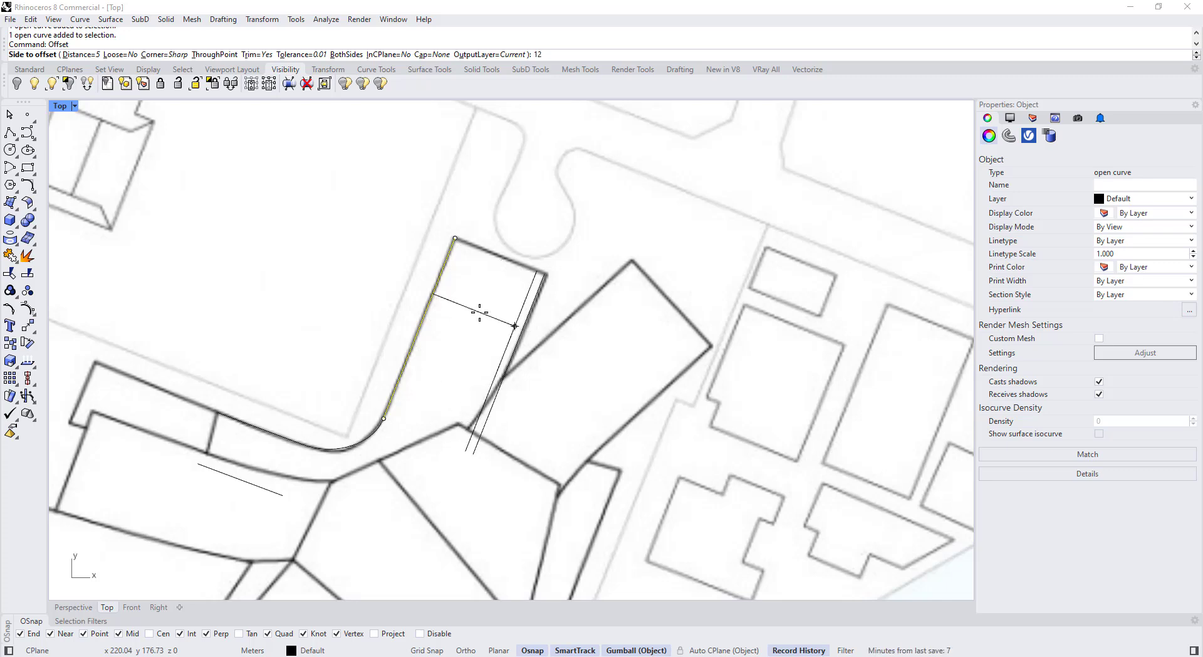
scroll(510, 307, "down", 4)
key("Escape")
key("Escape")
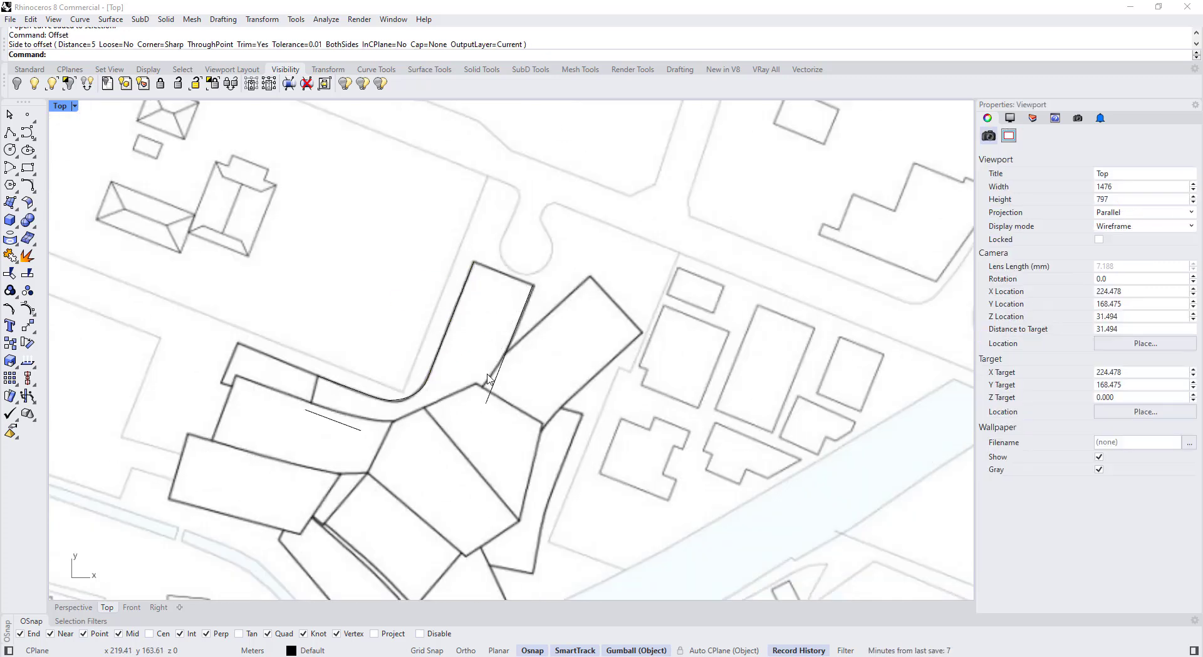
Step: Create a BlendCrv between the facing ends of the north wing's and northwest wing's copied straight lines
left_click(497, 373)
left_click(357, 430)
scroll(361, 401, "up", 4)
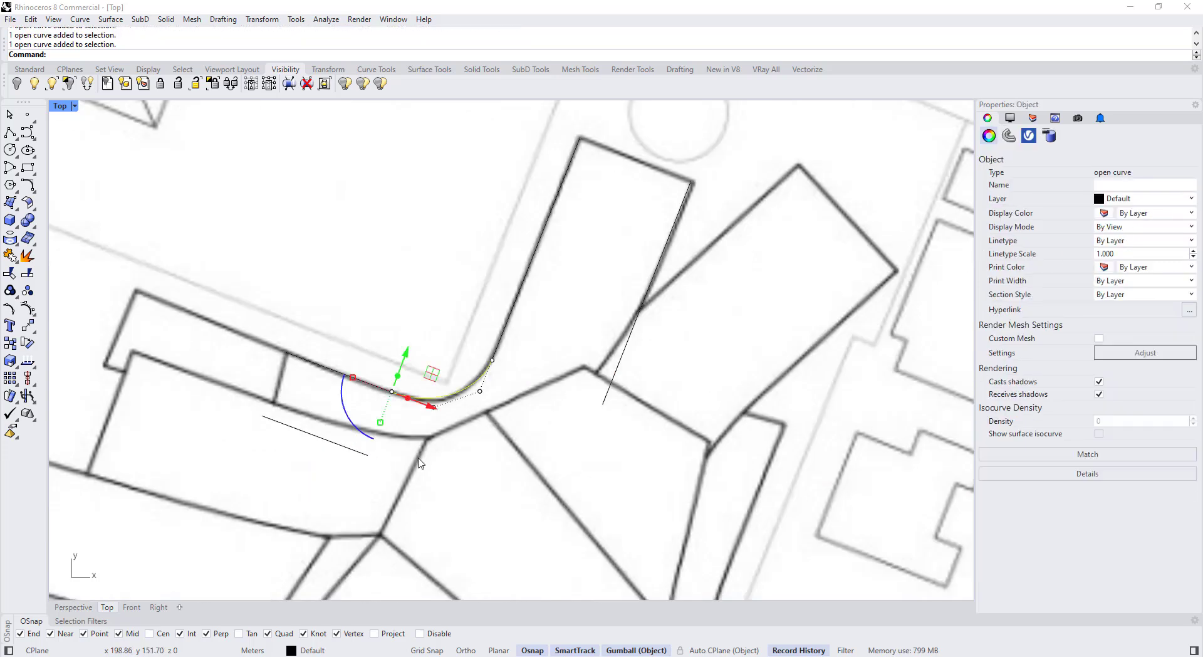
left_click(607, 394)
key("Escape")
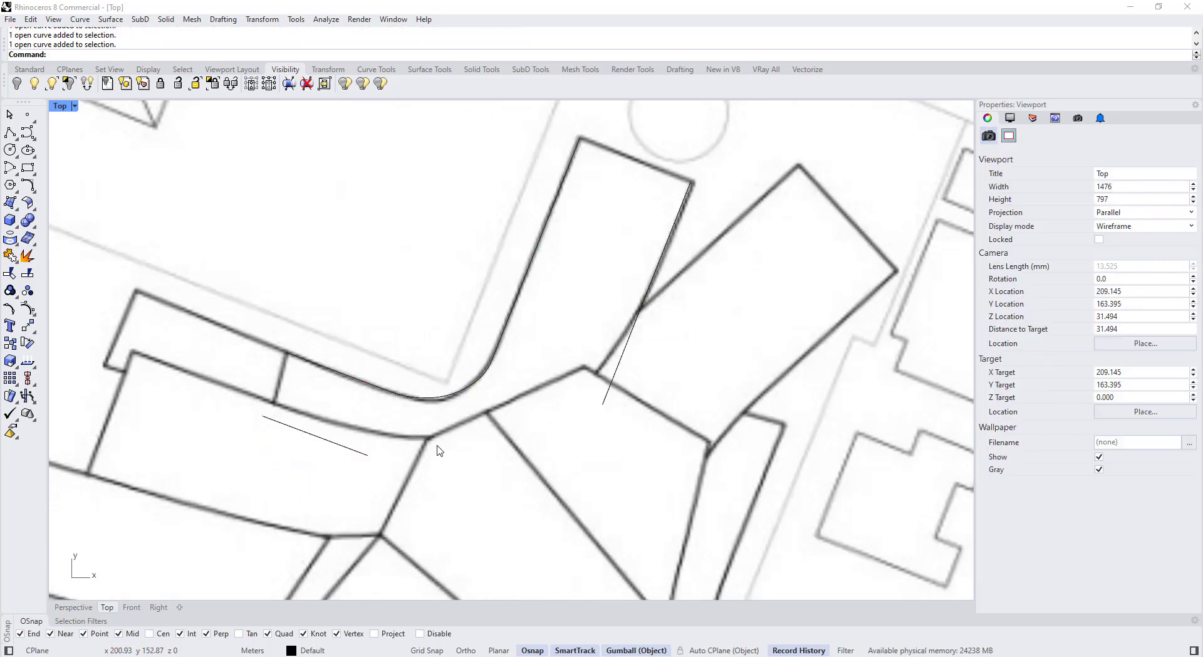
type("Blendcrv")
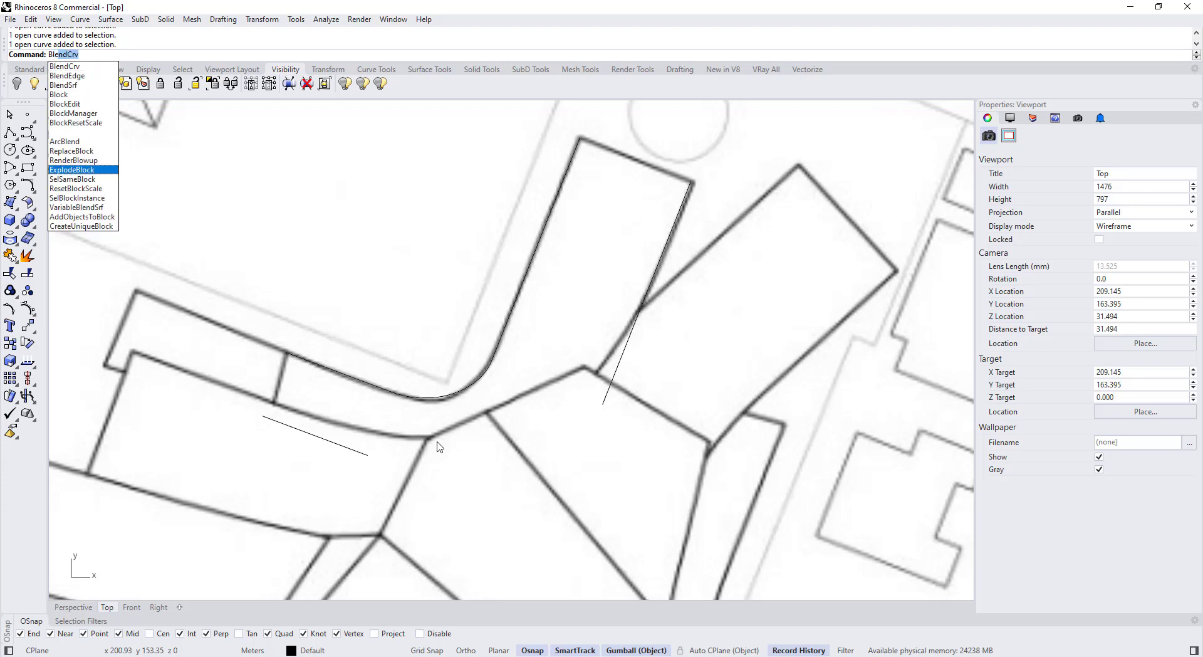
key("Return")
left_click(602, 402)
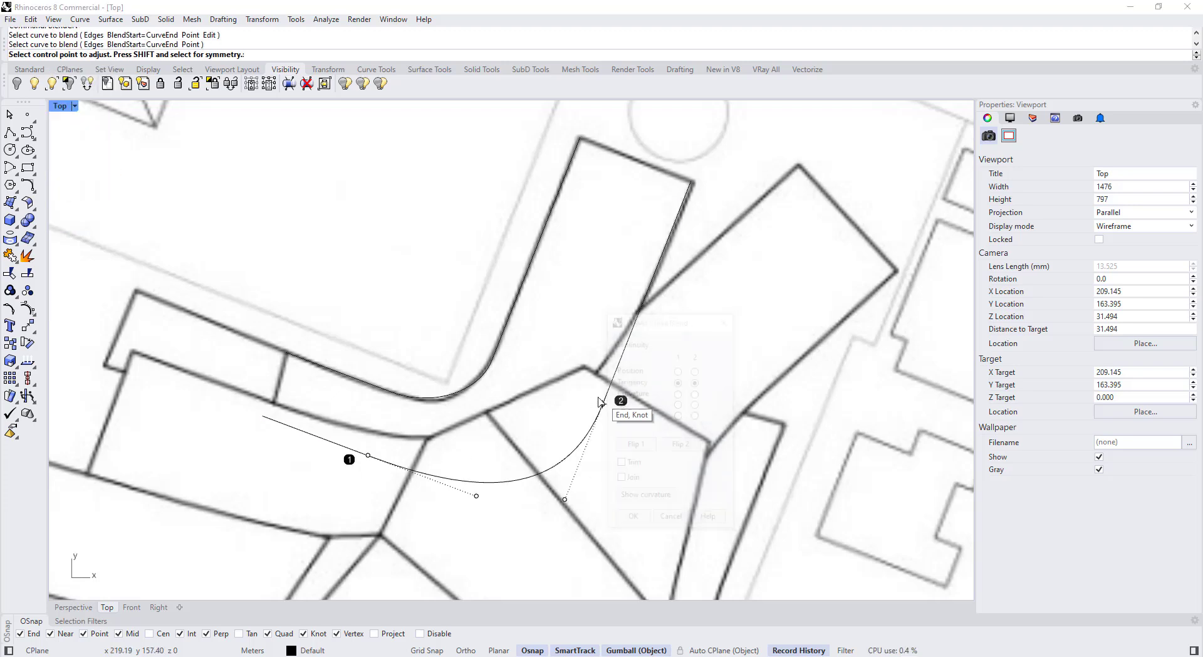
Step: Adjust both tangency handles of the new blend to form a smooth inner roof edge, and accept the curve
left_click(473, 495)
left_click(403, 467)
scroll(408, 448, "down", 4)
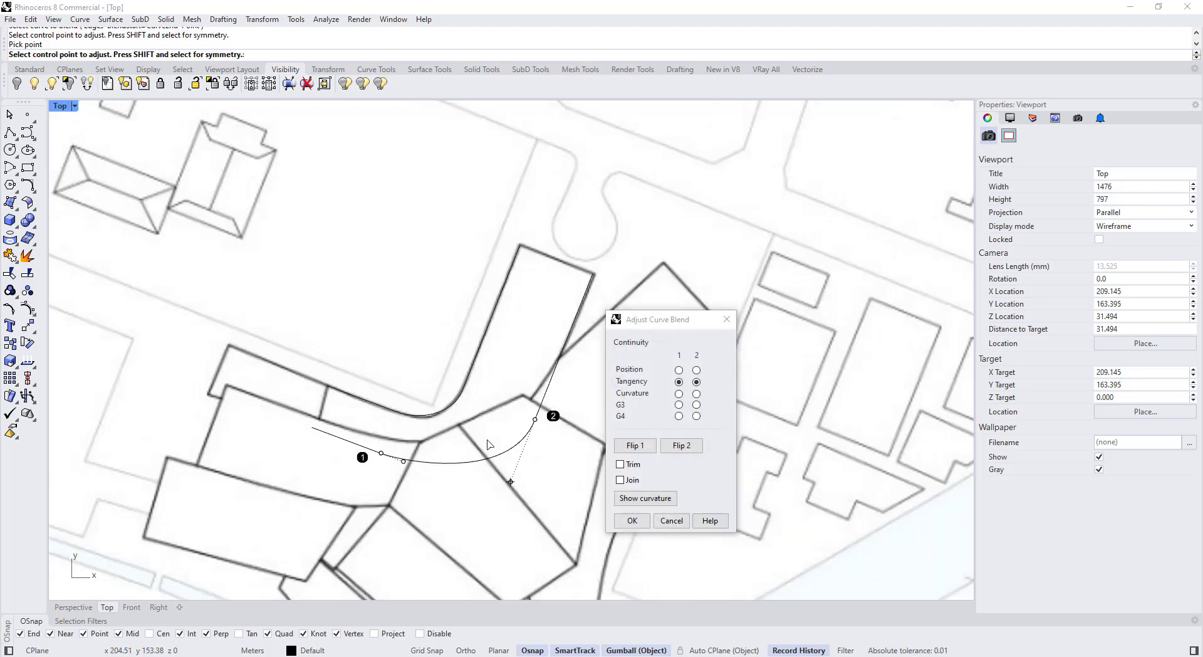
right_click_drag(486, 444, 398, 456)
left_click(424, 492)
left_click(431, 472)
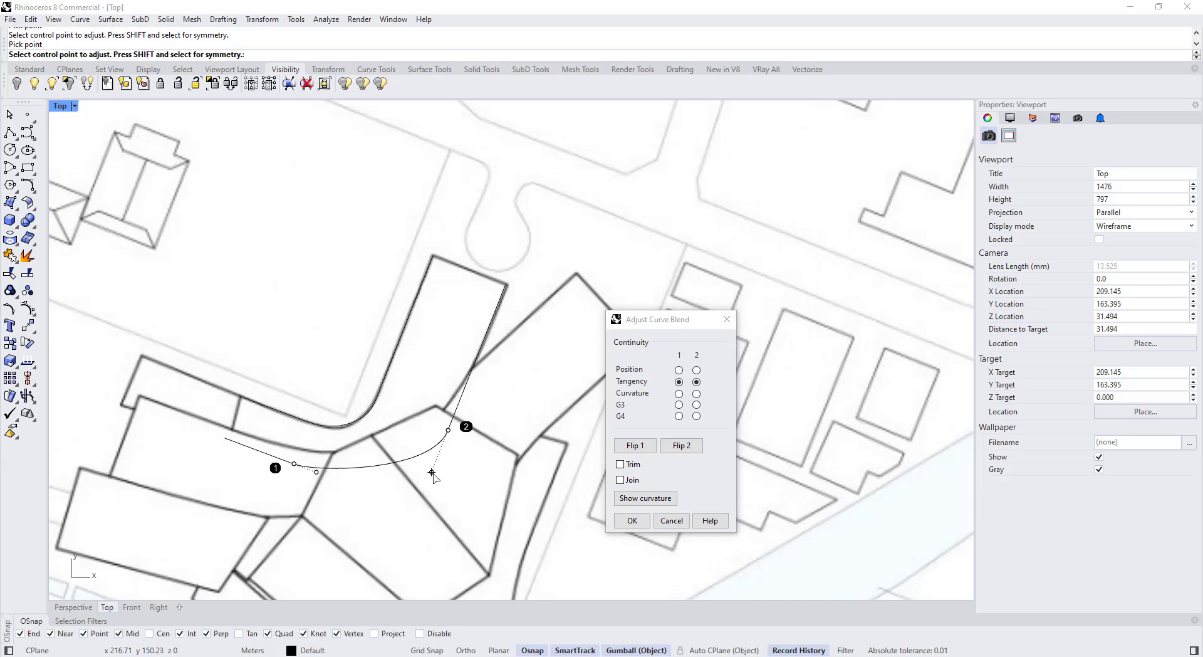
right_click(802, 651)
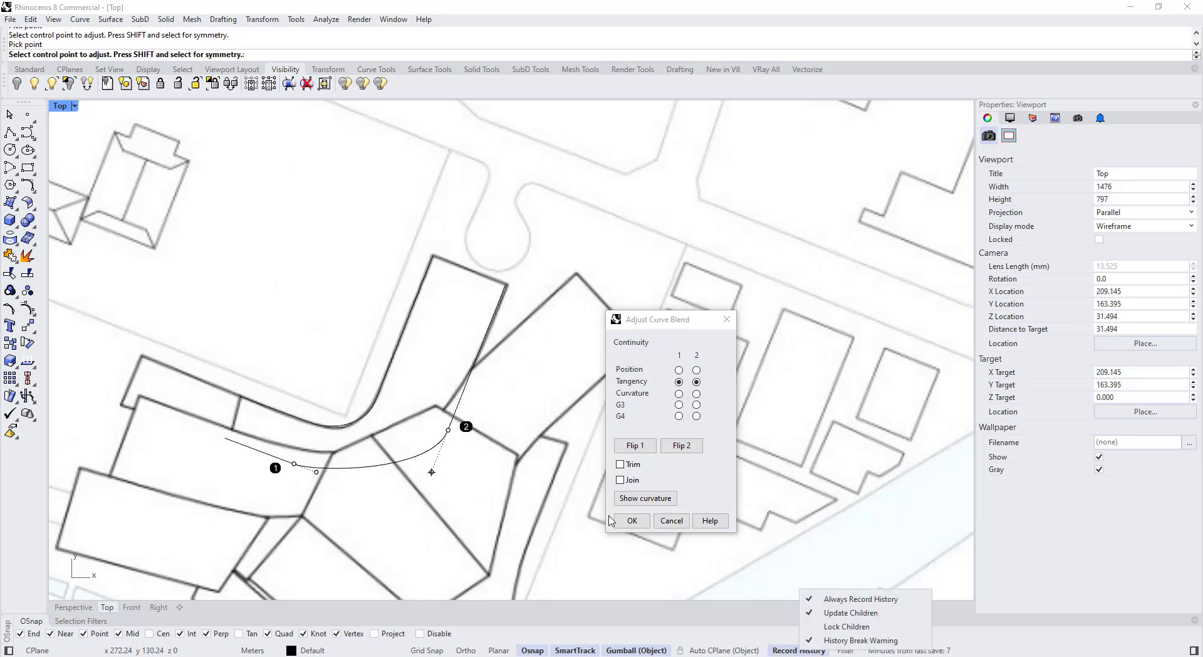
left_click(431, 471)
left_click(430, 475)
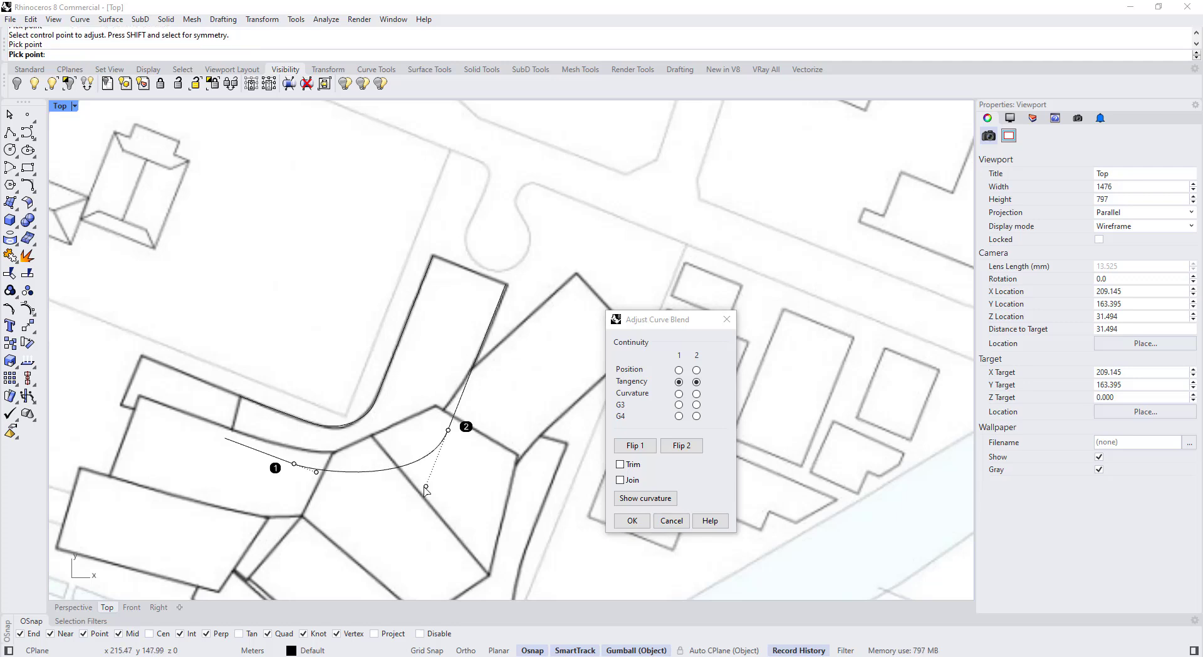
left_click(424, 490)
left_click(637, 525)
Step: Shorten the north wing's copied line by moving its lower end point back along the line, and accept the history warning
scroll(453, 414, "up", 6)
left_click(456, 414)
left_click_drag(419, 406, 457, 409)
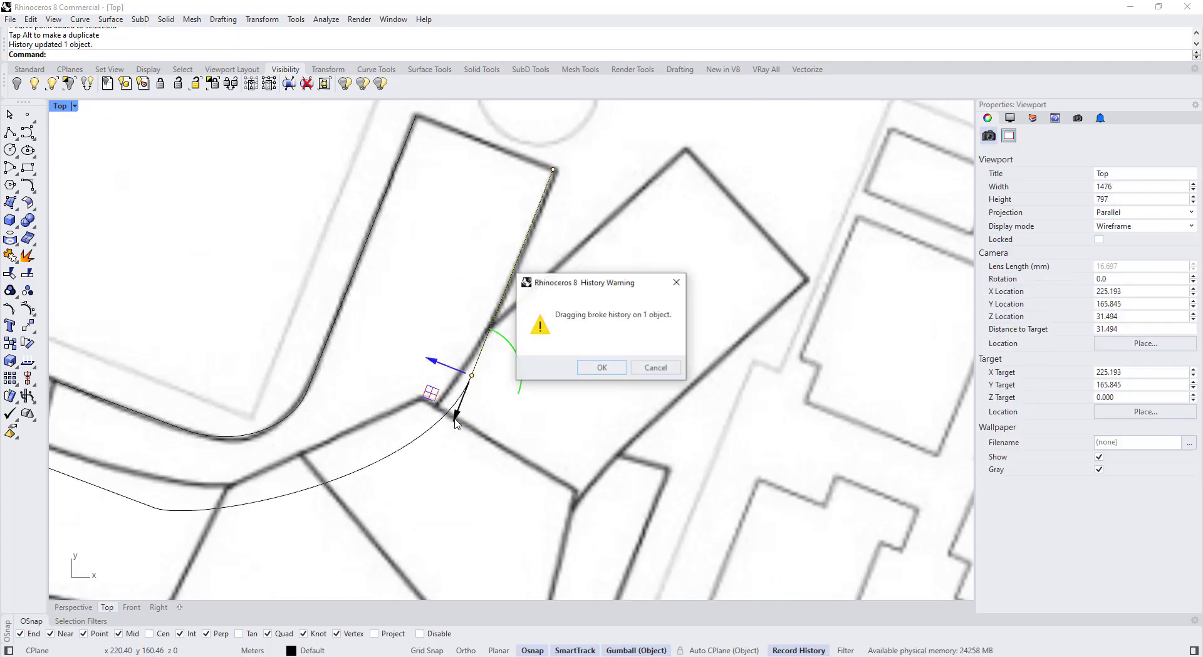
left_click(584, 372)
scroll(572, 378, "down", 4)
scroll(305, 473, "up", 2)
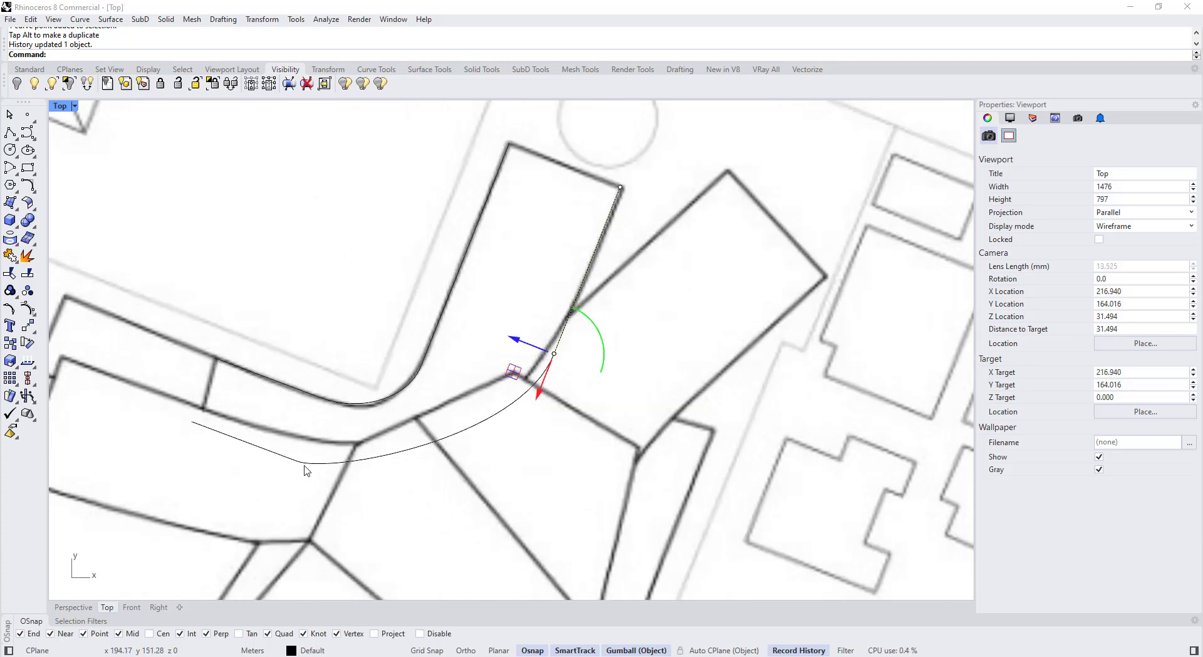
Step: Move the blend's control point nearest the northwest line about 4.19 m outward along that line's tangent, and turn SmartTrack off
left_click(315, 463)
scroll(337, 471, "up", 4)
left_click_drag(315, 413, 352, 524)
left_click(266, 448)
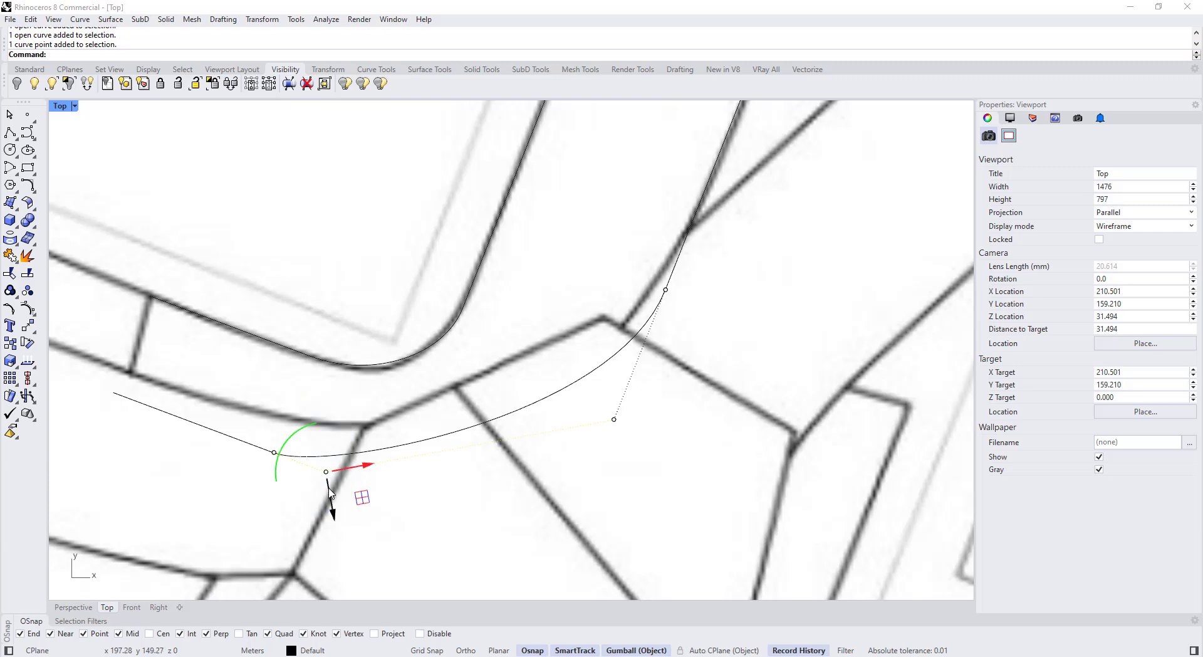
key("Return")
left_click(326, 472)
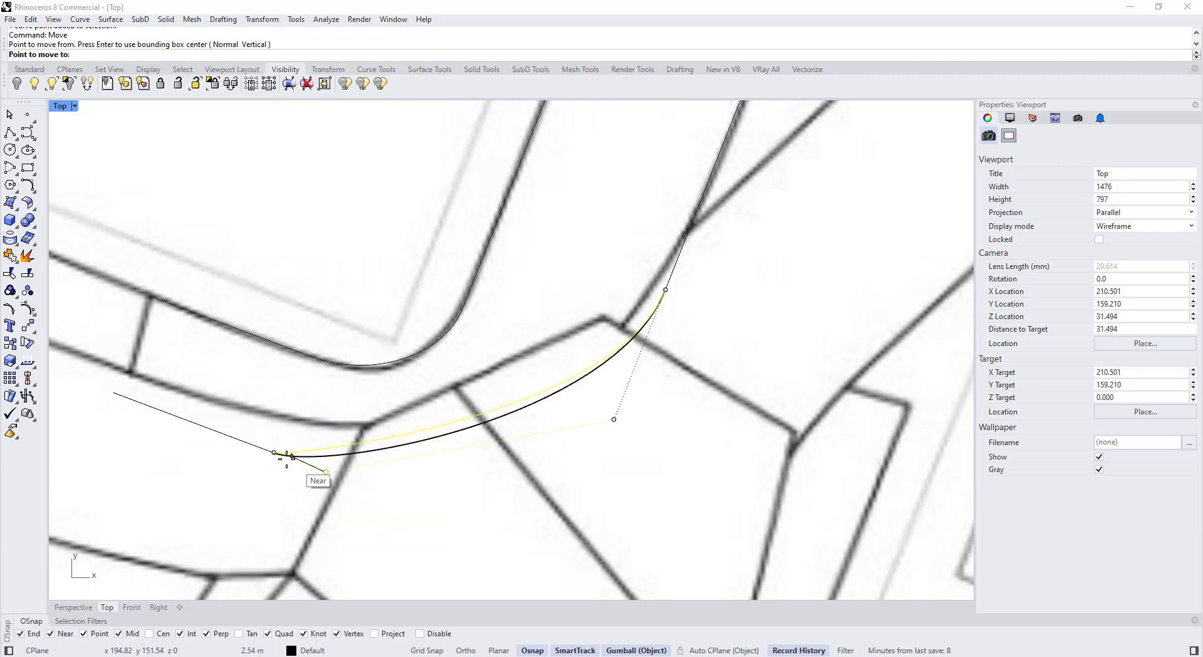
scroll(269, 454, "up", 4)
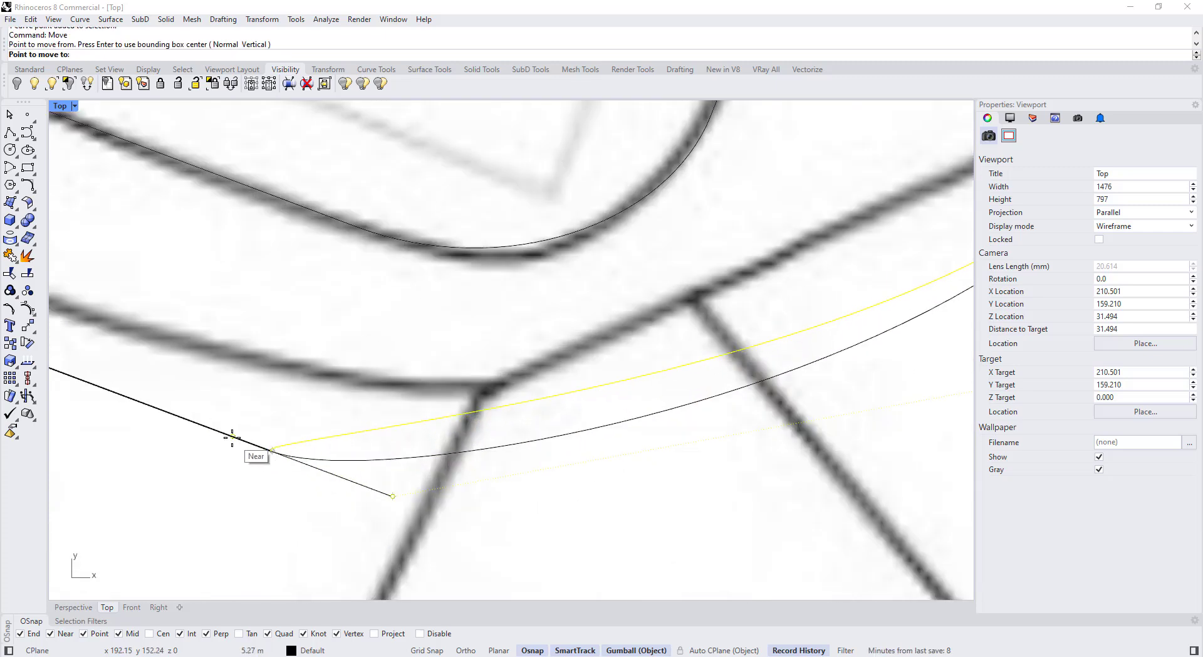
scroll(255, 446, "down", 4)
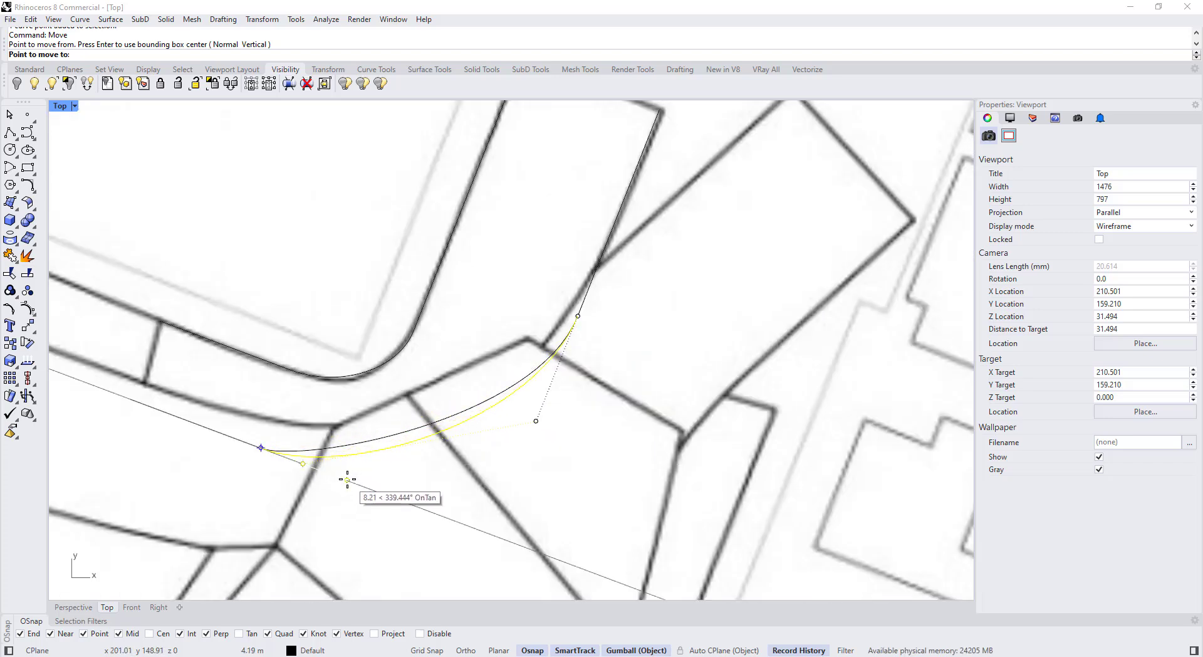
left_click(347, 479)
left_click(620, 368)
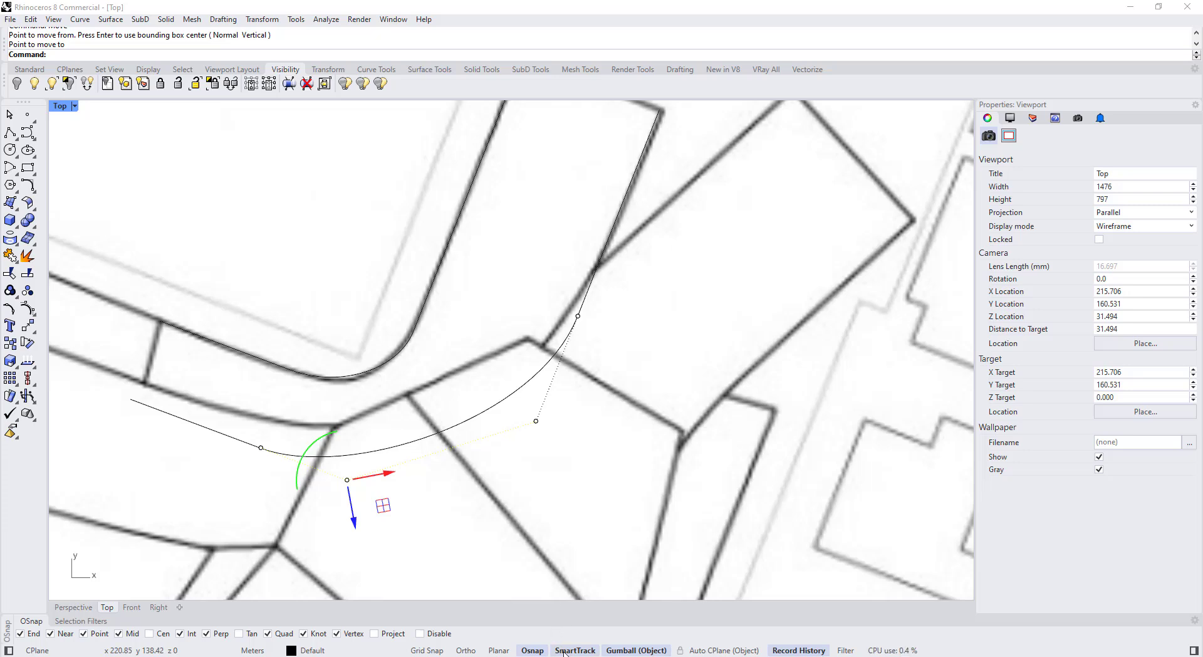
key("Escape")
scroll(645, 470, "down", 5)
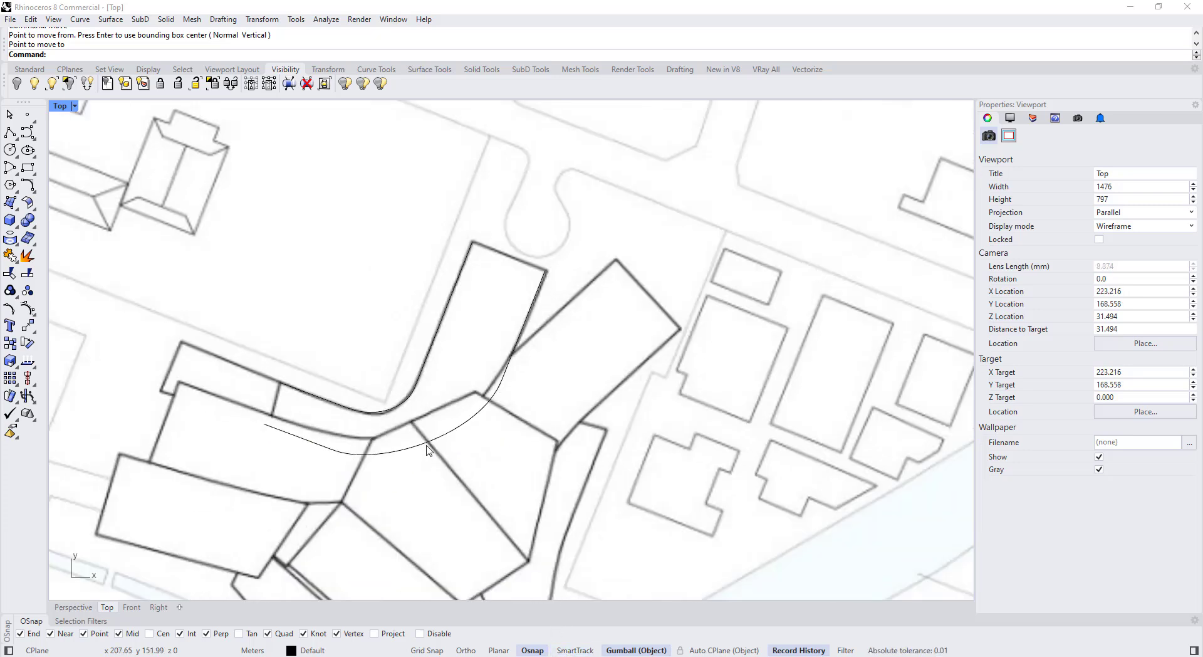
Step: Draw two straight polylines closing the curved strip, one across the north wing's end and one across its northwest end
left_click(321, 392)
key("Escape")
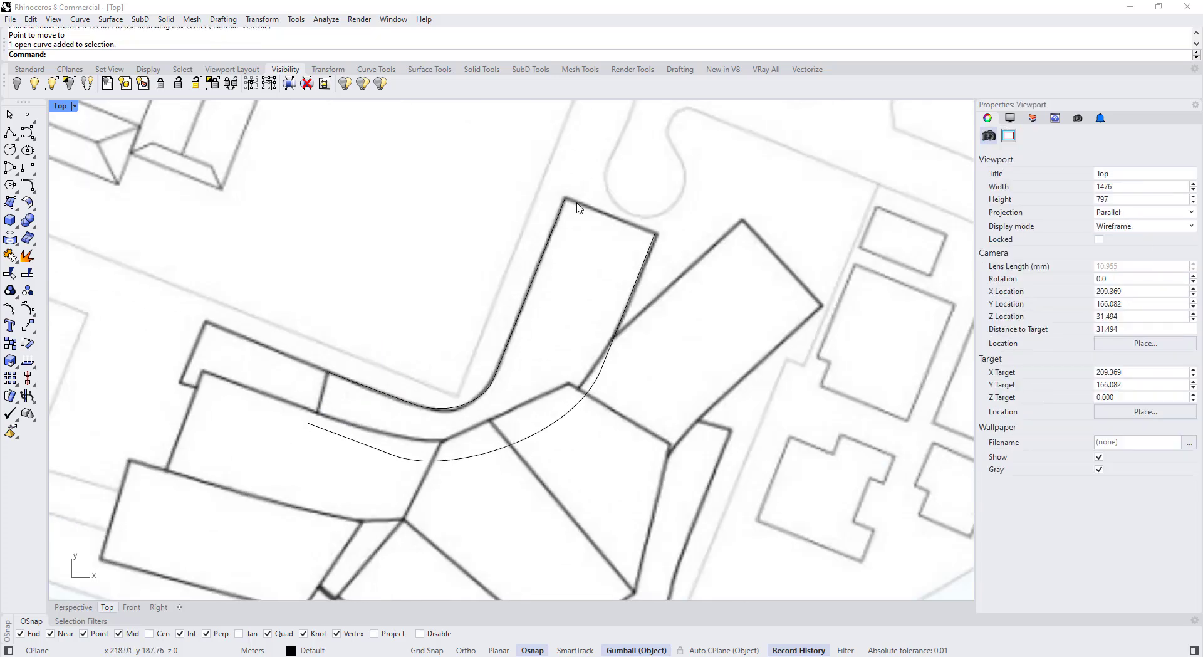
left_click(564, 204)
left_click(11, 133)
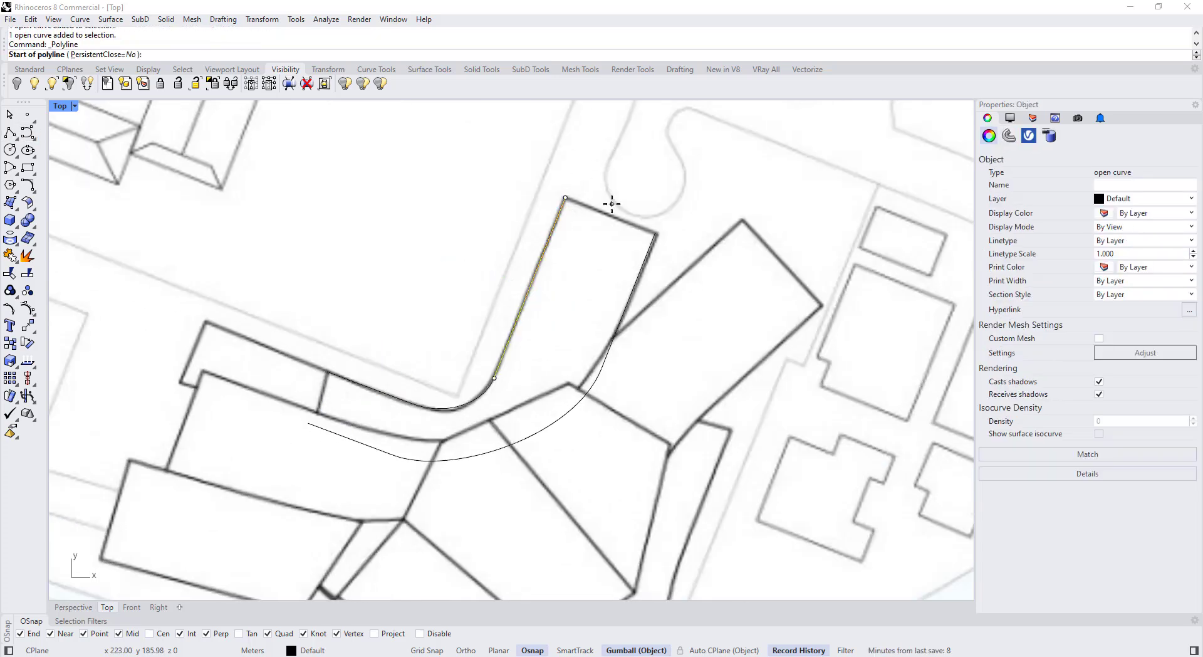
left_click(565, 196)
left_click(659, 231)
right_click(659, 229)
right_click(364, 375)
left_click(327, 372)
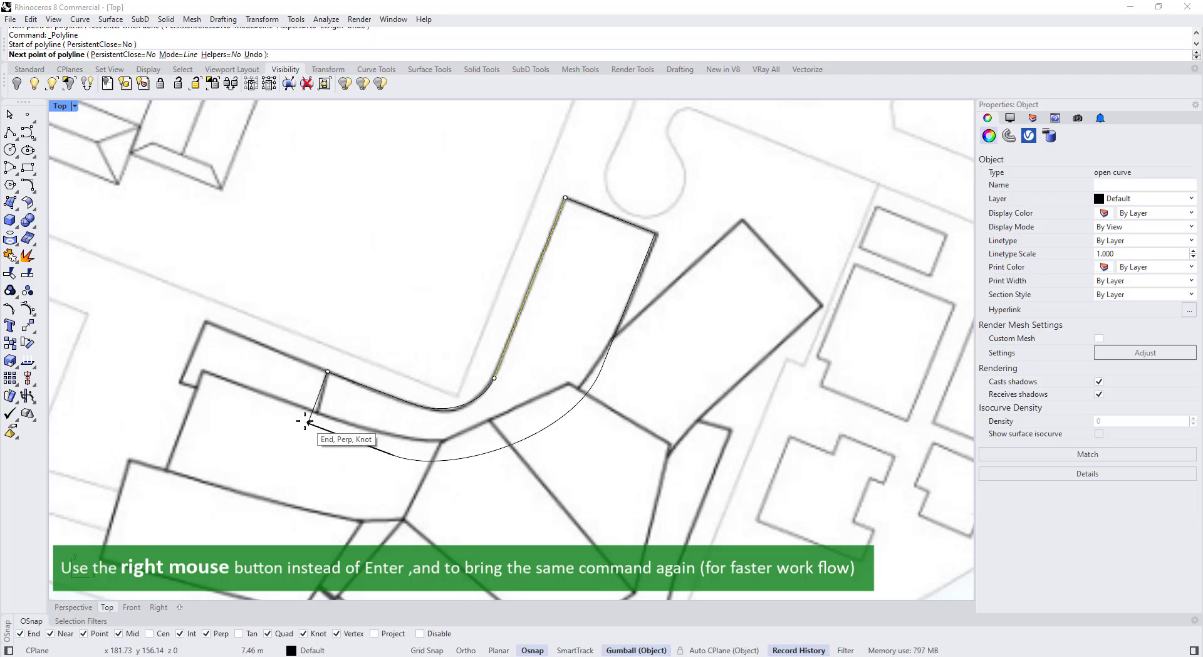
left_click(309, 422)
right_click(310, 425)
Step: Join the strip's three southern edge curves into one open curve and its three northern edge curves into another, accepting the history warnings
left_click_drag(451, 499, 390, 447)
left_click(602, 367, "shift")
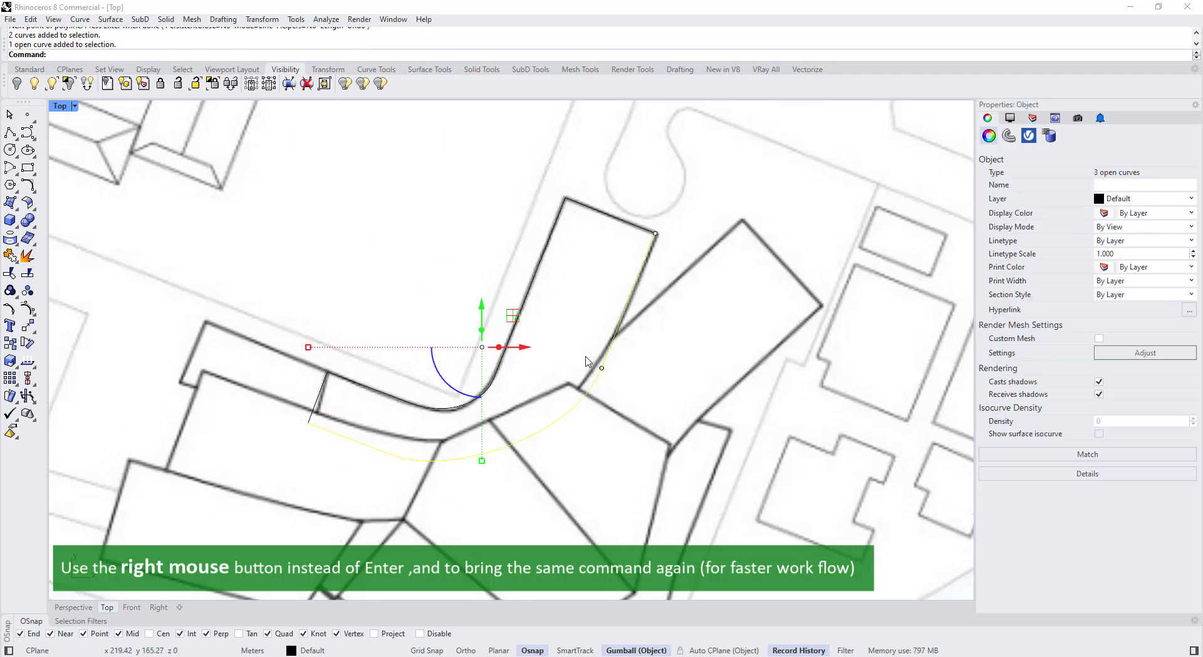
key("ctrl+j")
left_click(624, 369)
left_click_drag(492, 420, 401, 342)
left_click(504, 363, "shift")
key("ctrl+j")
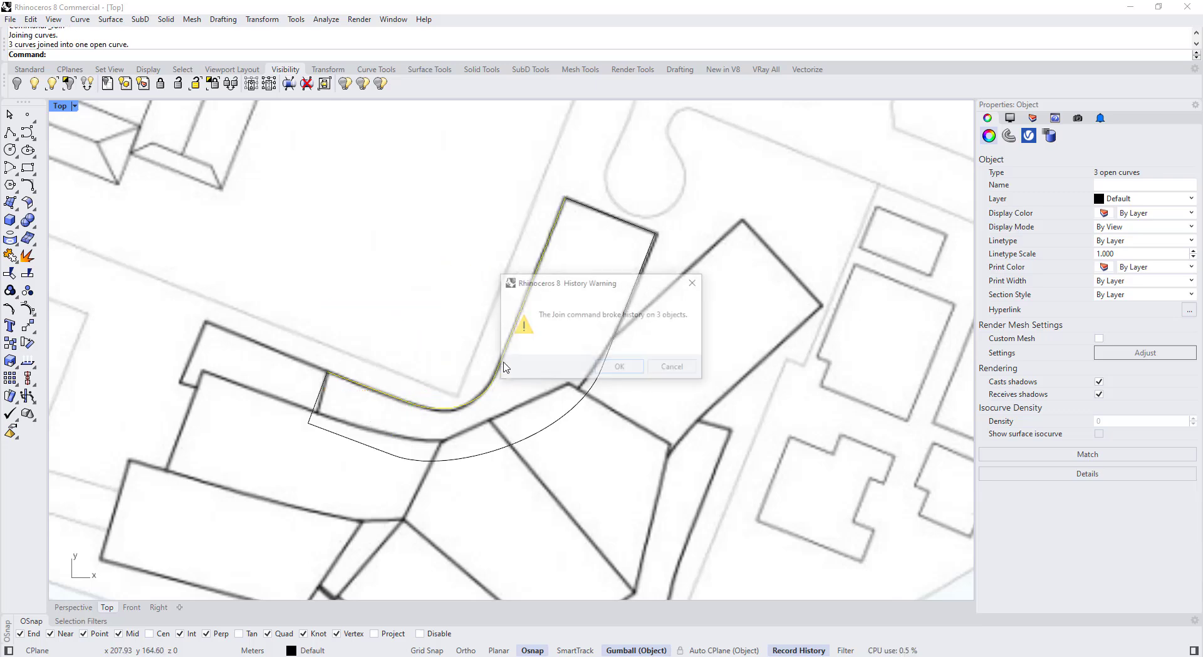
left_click(620, 368)
key("Escape")
scroll(541, 374, "down", 5)
left_click(553, 322)
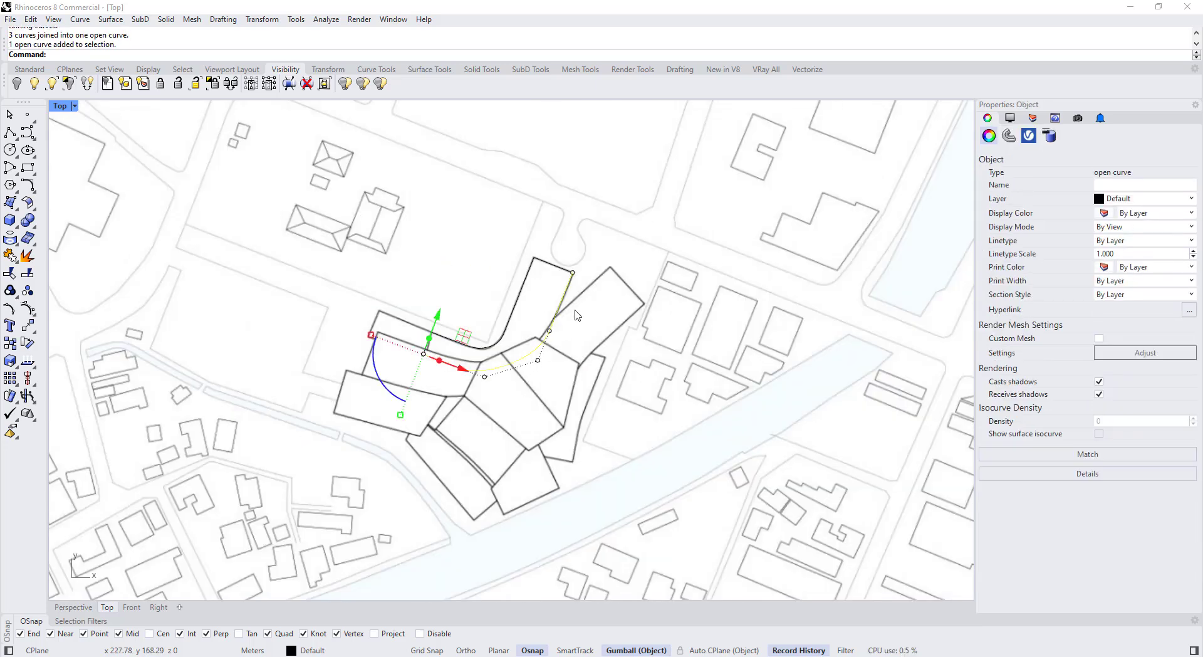
key("F10")
scroll(580, 305, "up", 6)
left_click(541, 312)
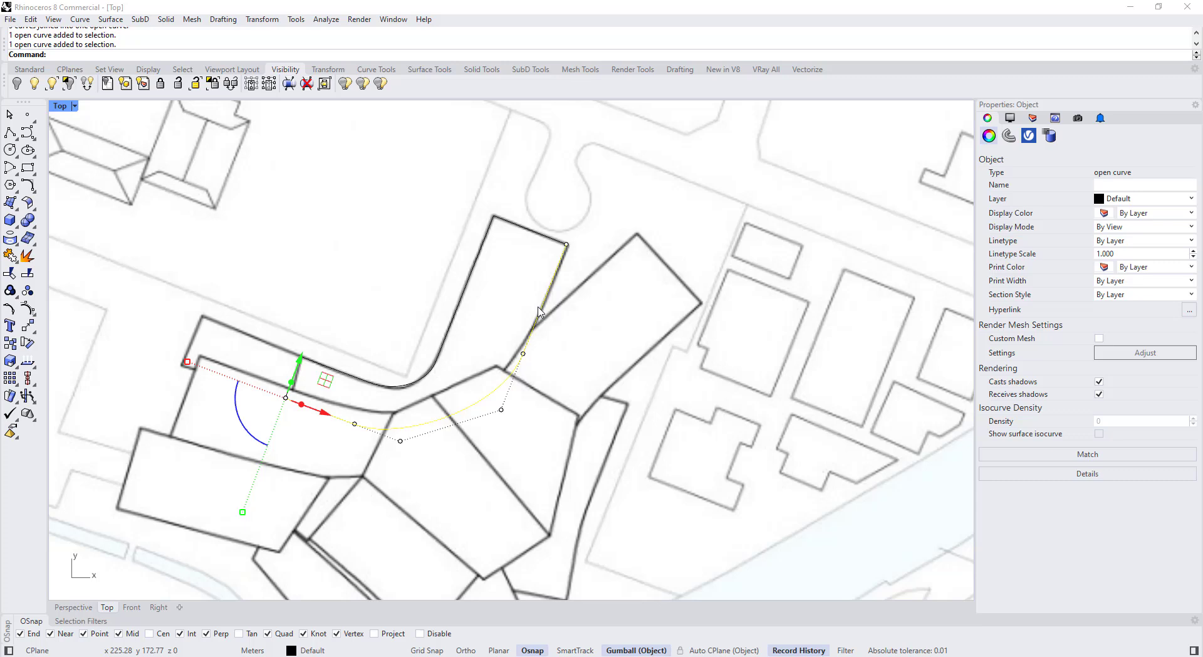
left_click(576, 341)
Step: Trace the northeast wing with a line along its outer end and a three-segment polyline around its remaining sides
right_click_drag(581, 344, 552, 343)
left_click(16, 137)
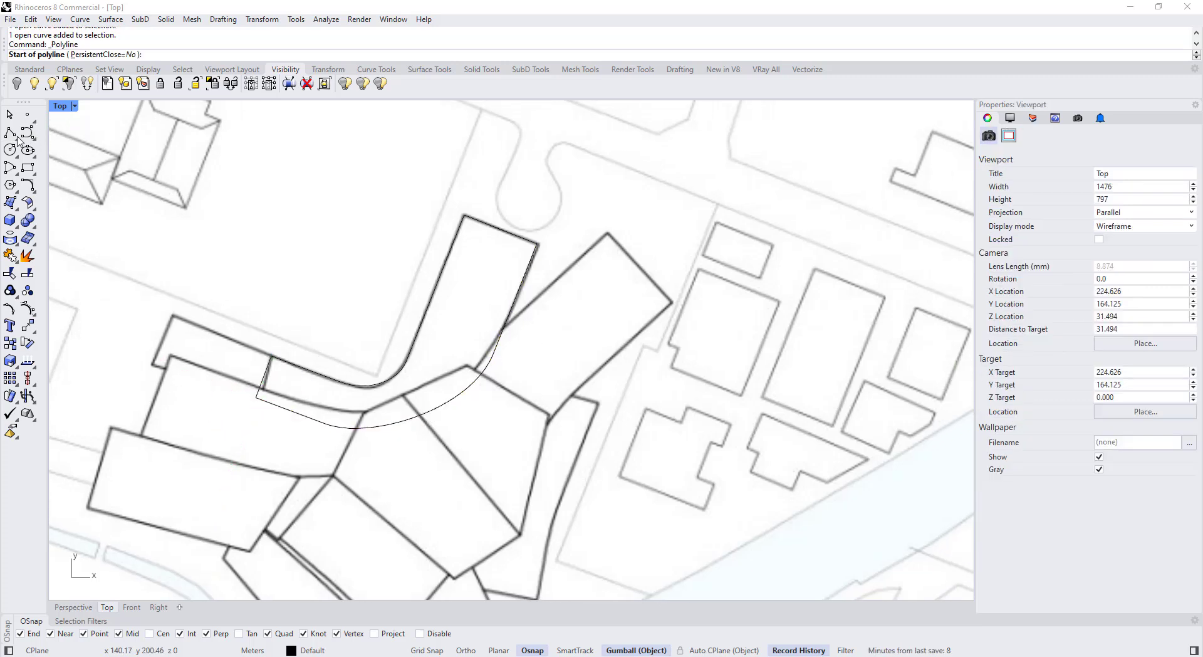
scroll(575, 372, "up", 1)
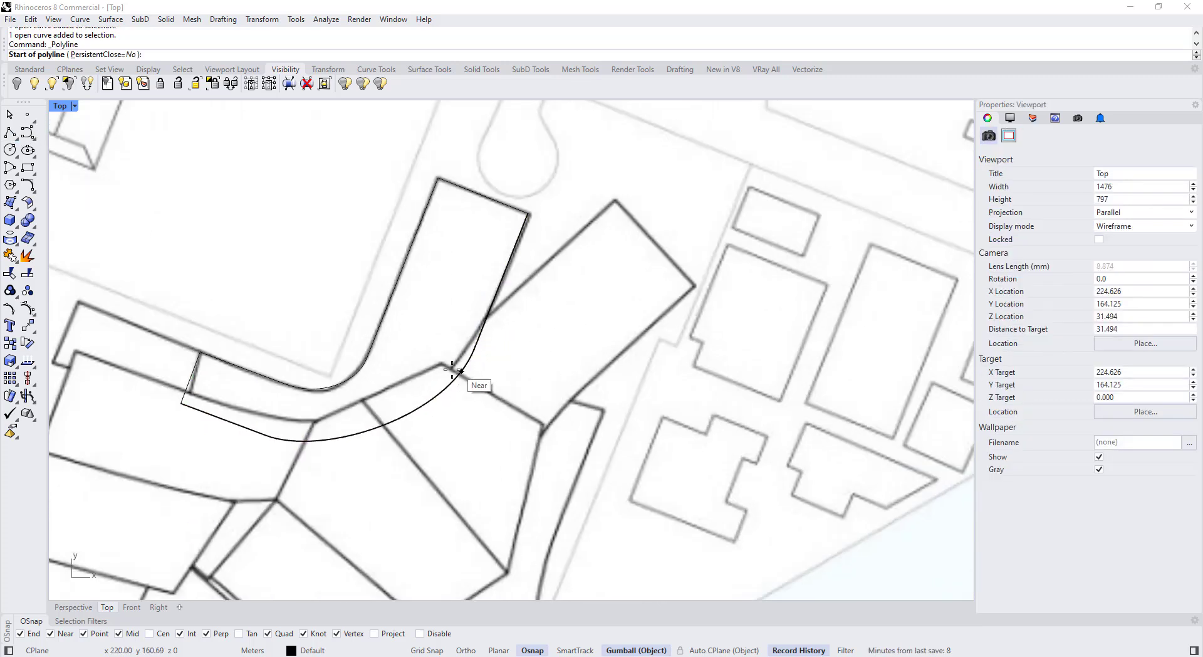
left_click(614, 201)
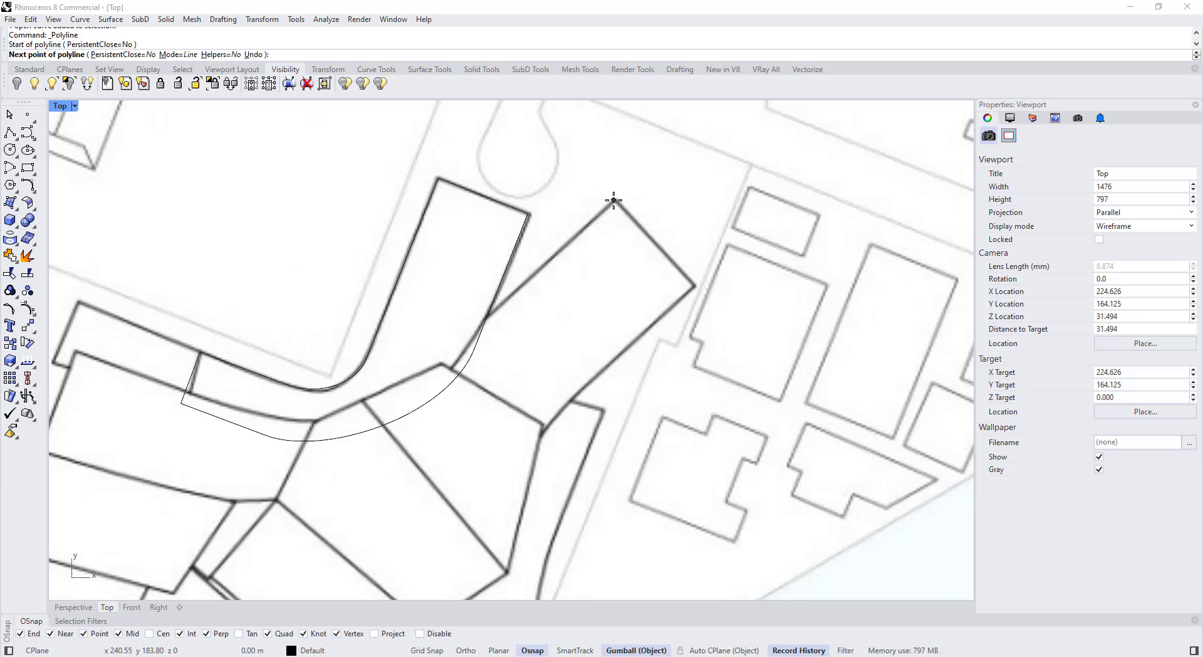
left_click(693, 286)
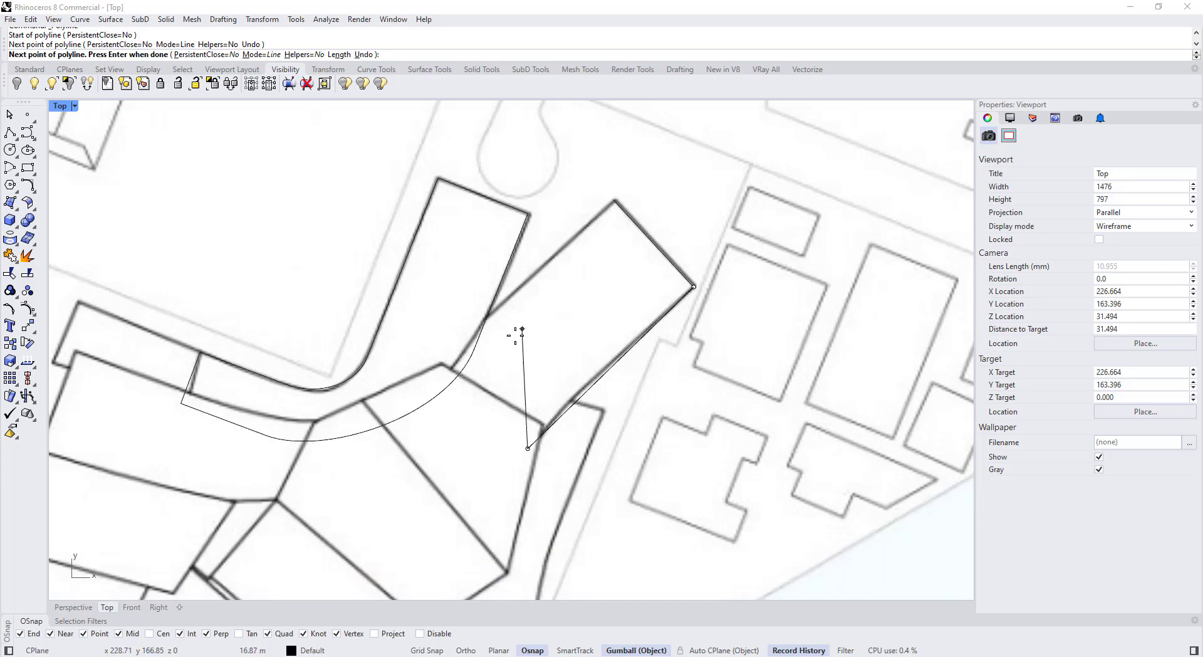
scroll(455, 378, "up", 3)
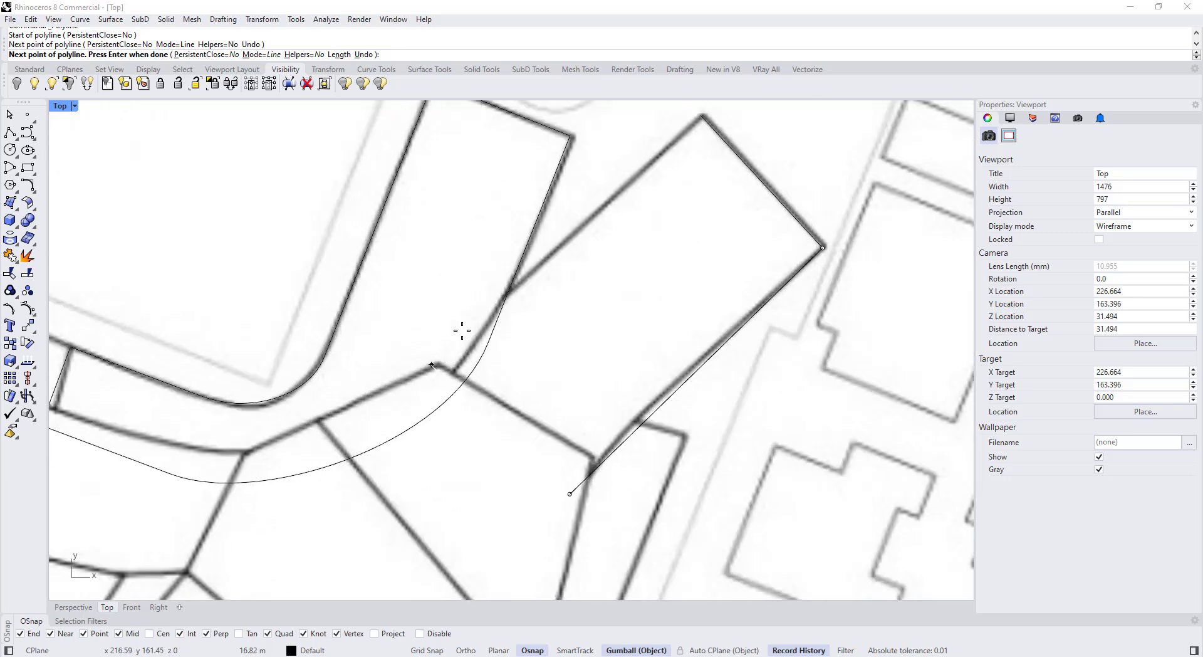
left_click(505, 291)
right_click_drag(691, 117, 671, 170)
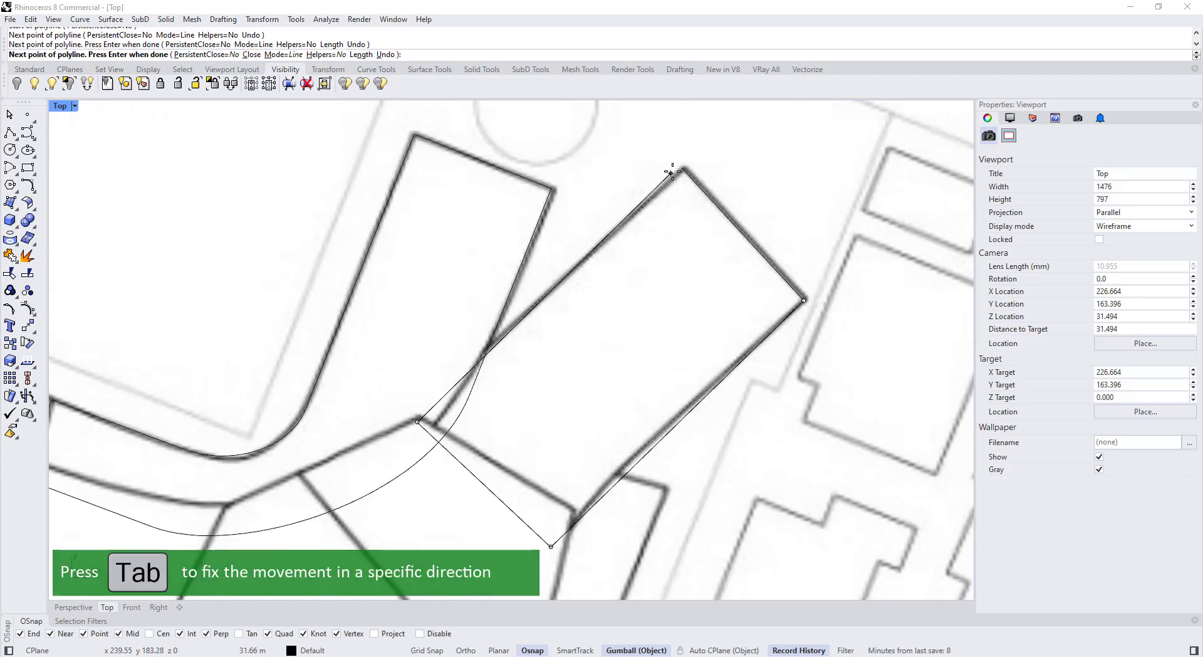
left_click(681, 168)
key("Return")
Step: Explode the northeast wing's three-segment polyline into separate lines
left_click(657, 196)
scroll(657, 202, "down", 3)
scroll(567, 289, "up", 2)
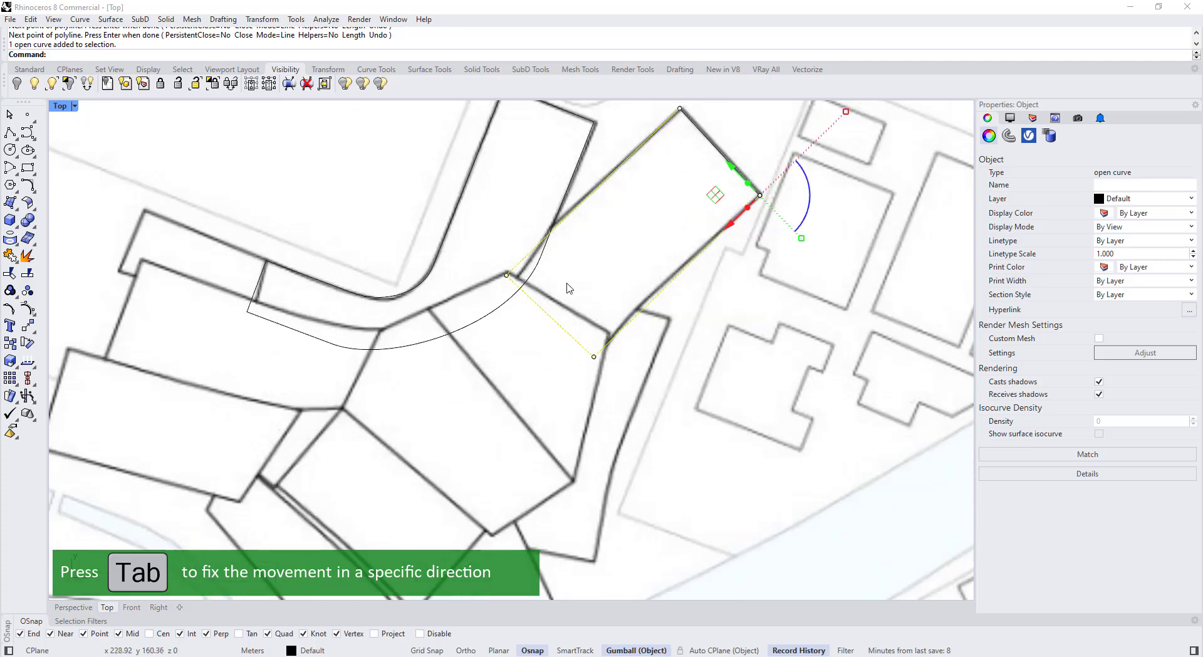
right_click_drag(566, 284, 522, 343)
left_click(26, 256)
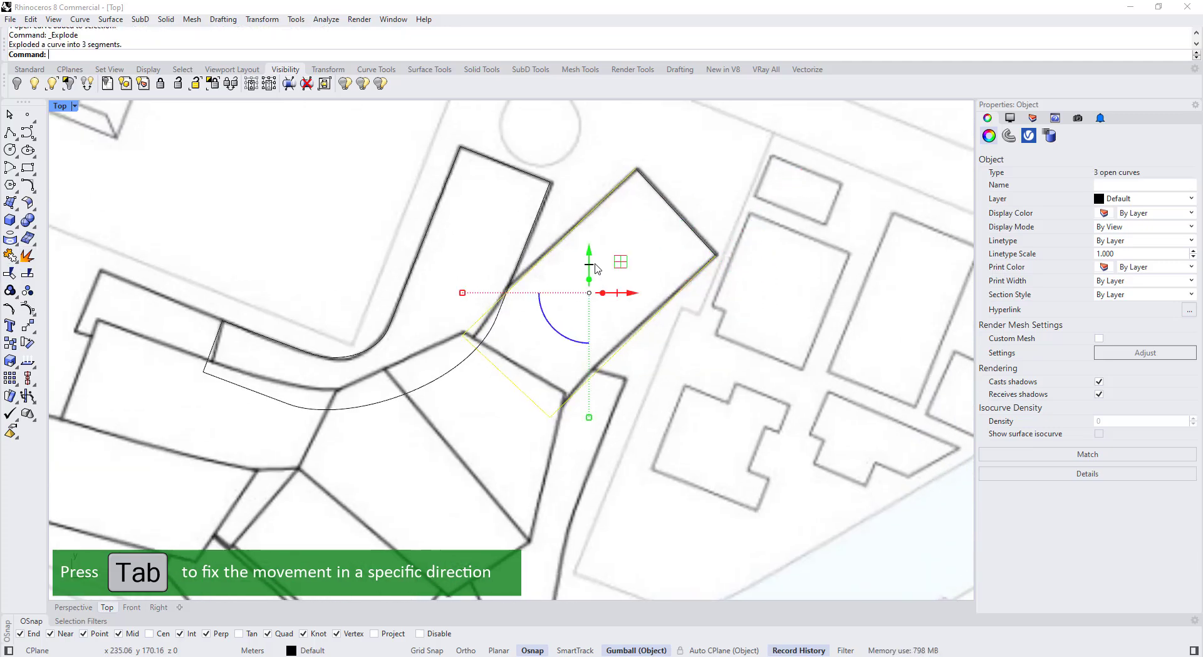
Step: Trace the northwest wing's north, west and south edges with separate straight polylines, starting from the curved strip's northwest end
left_click(559, 256)
scroll(557, 254, "down", 3)
scroll(446, 303, "up", 6)
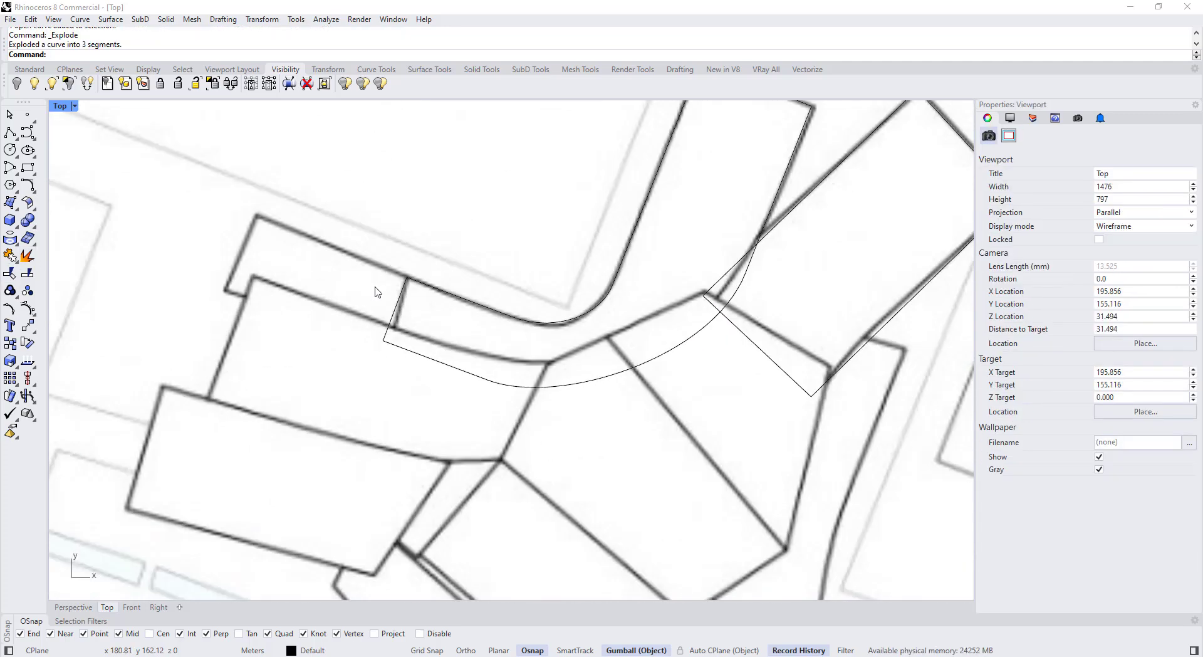
right_click_drag(381, 264, 373, 297)
right_click(397, 303)
left_click(10, 132)
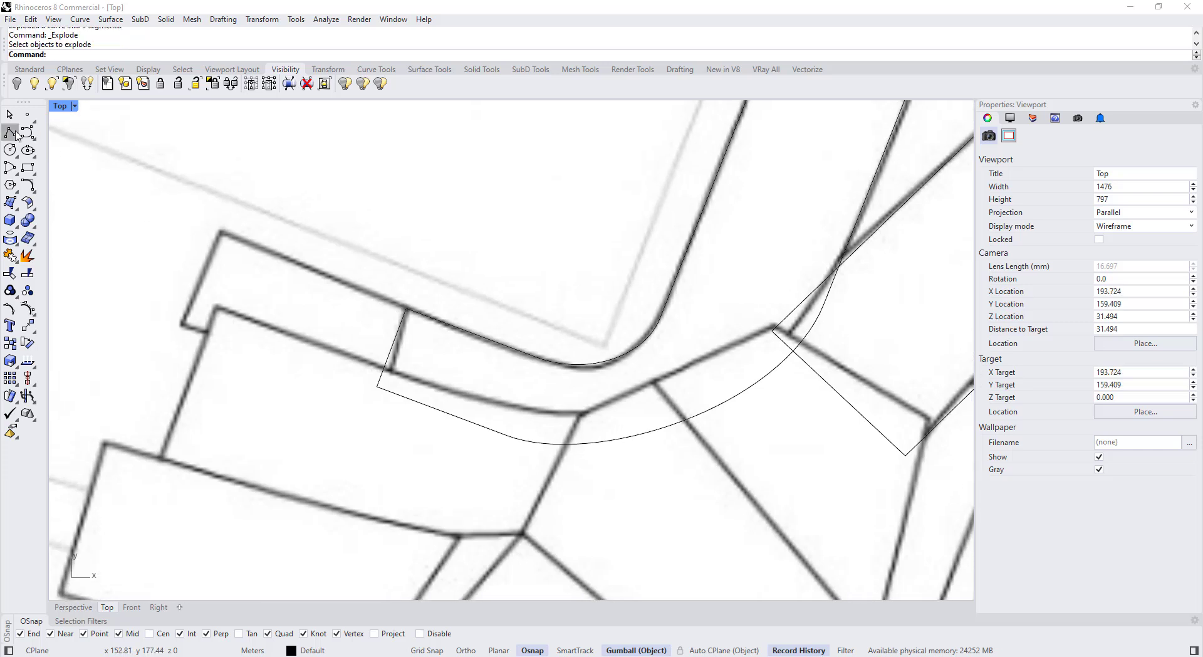
left_click(402, 308)
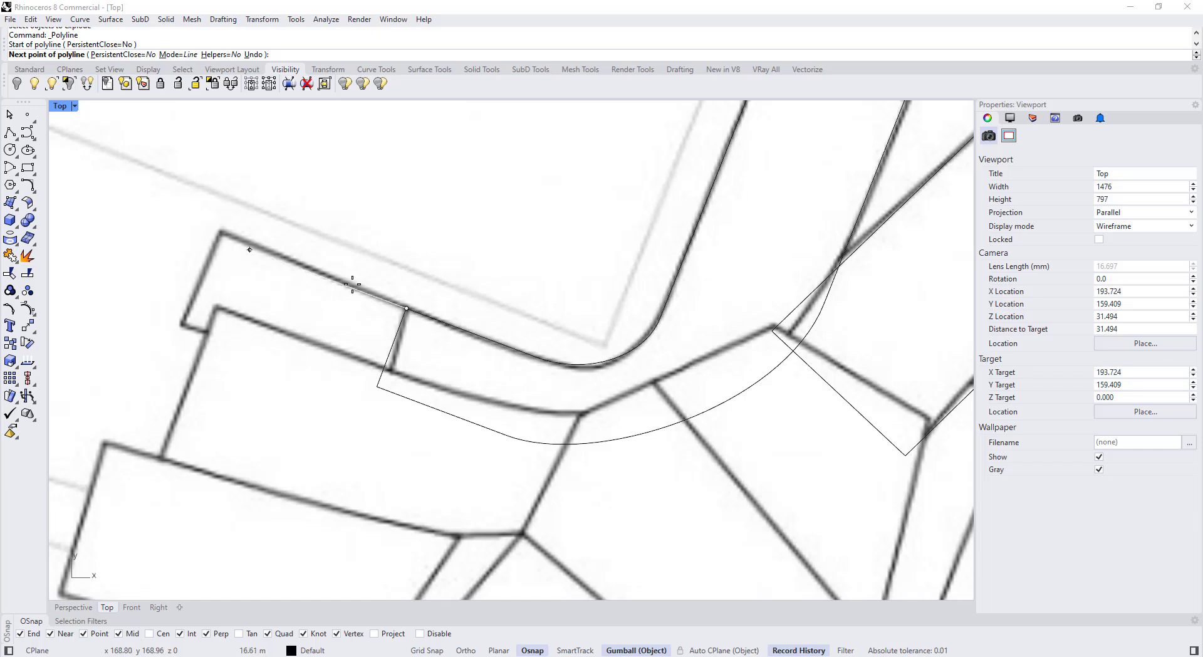
left_click(216, 232)
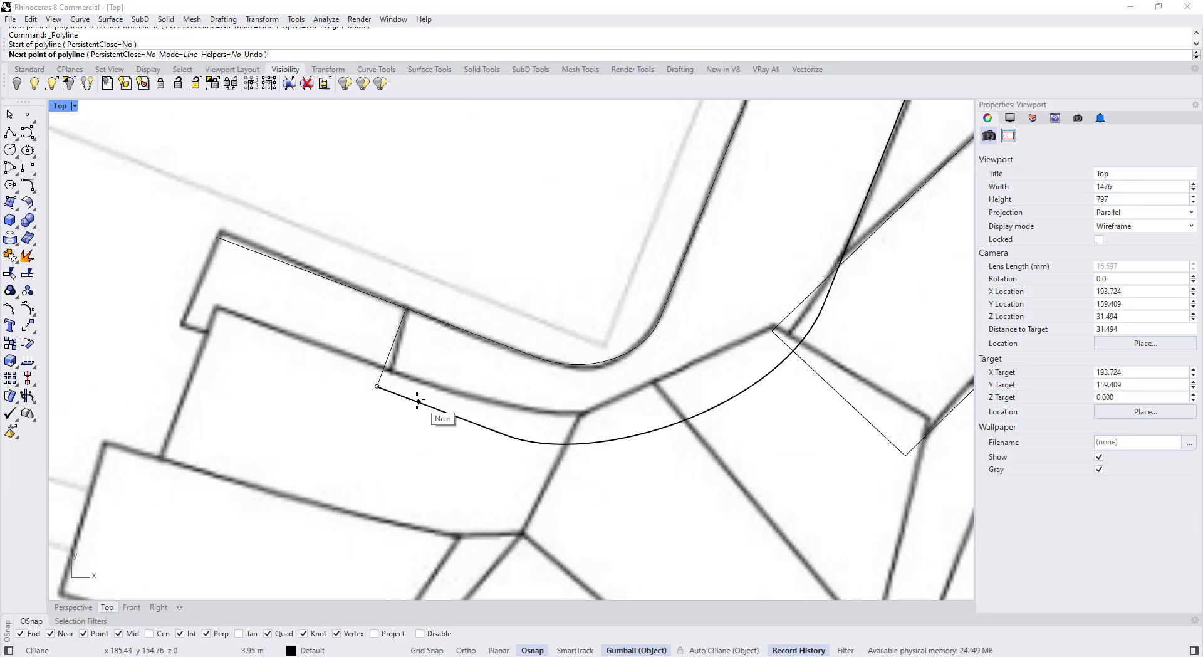
left_click(187, 312)
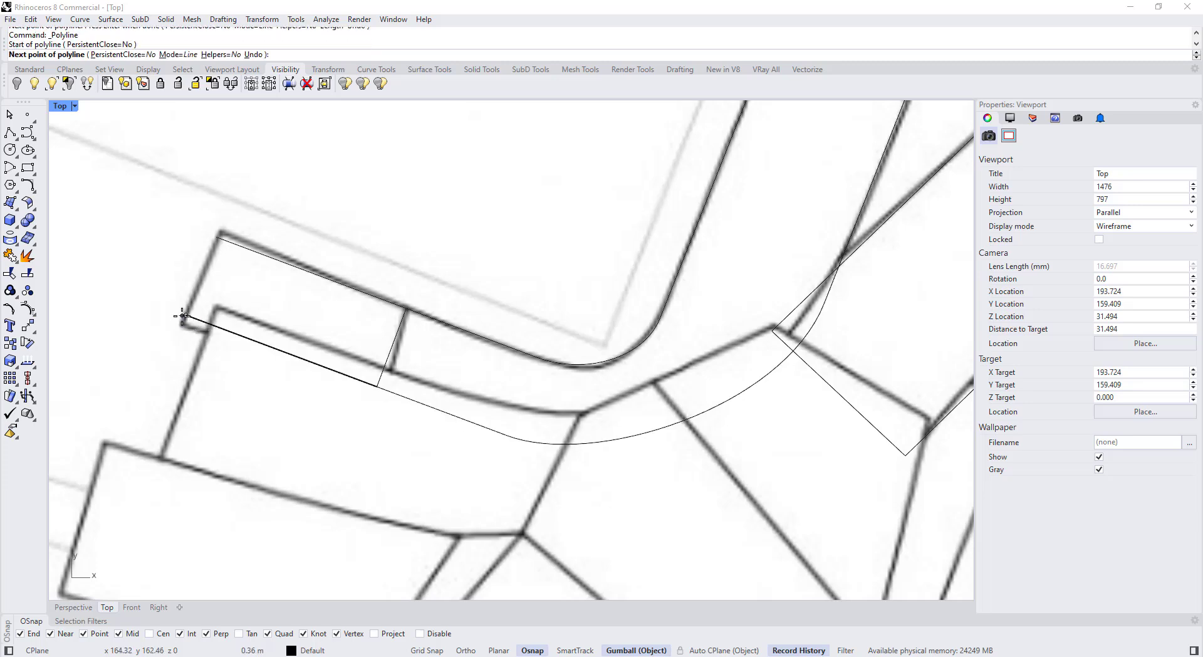
key("Return")
Step: Check the northwest wing's individual edge curves by selecting them
scroll(215, 255, "down", 5)
scroll(256, 291, "up", 4)
left_click(272, 278)
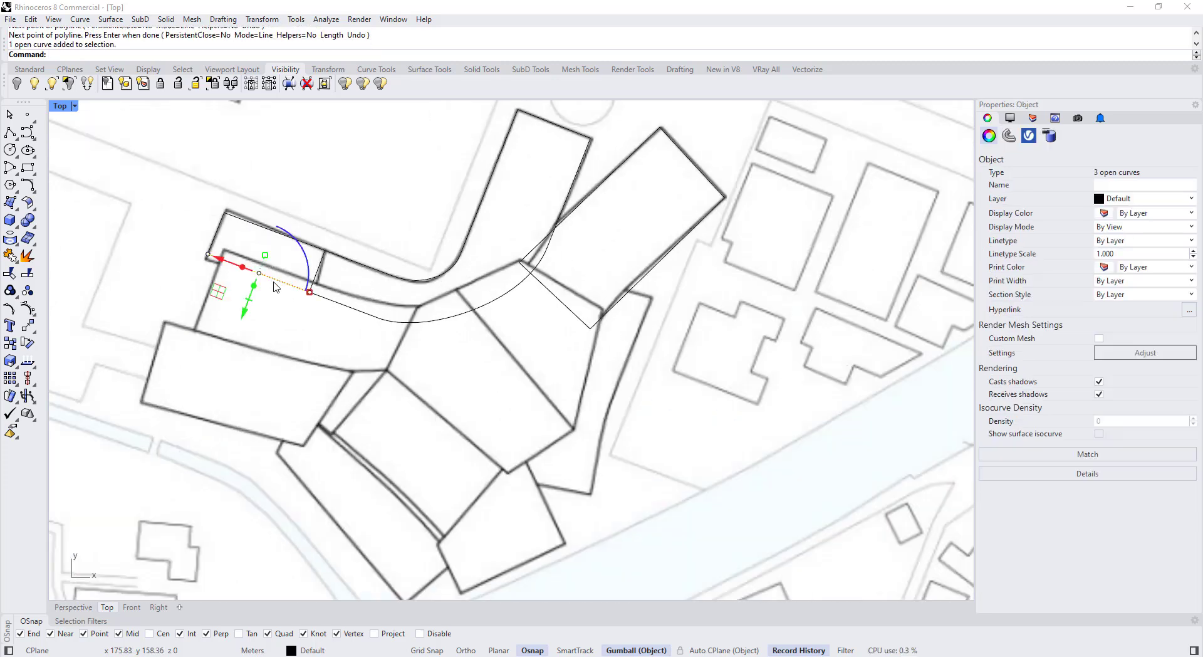
key("Escape")
left_click(303, 242)
key("Escape")
left_click(213, 239)
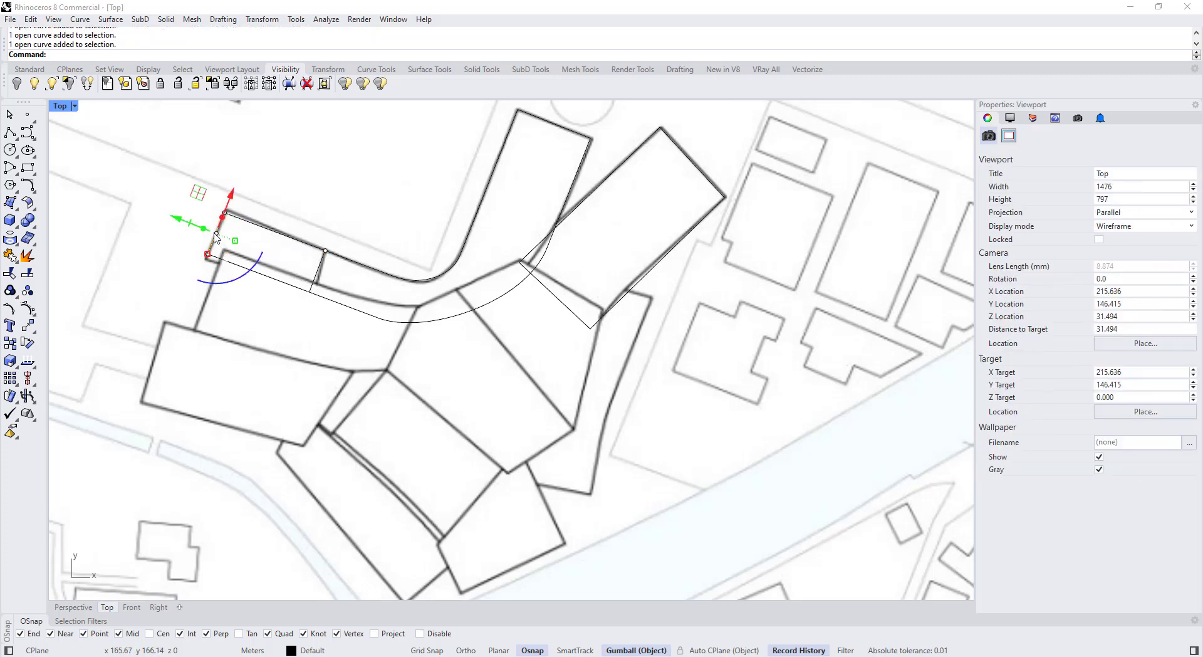
key("Escape")
Step: Draw a straight polyline across the northwest wing's east end, from its south edge up to its north edge
scroll(290, 274, "up", 6)
key("Return")
left_click(327, 309)
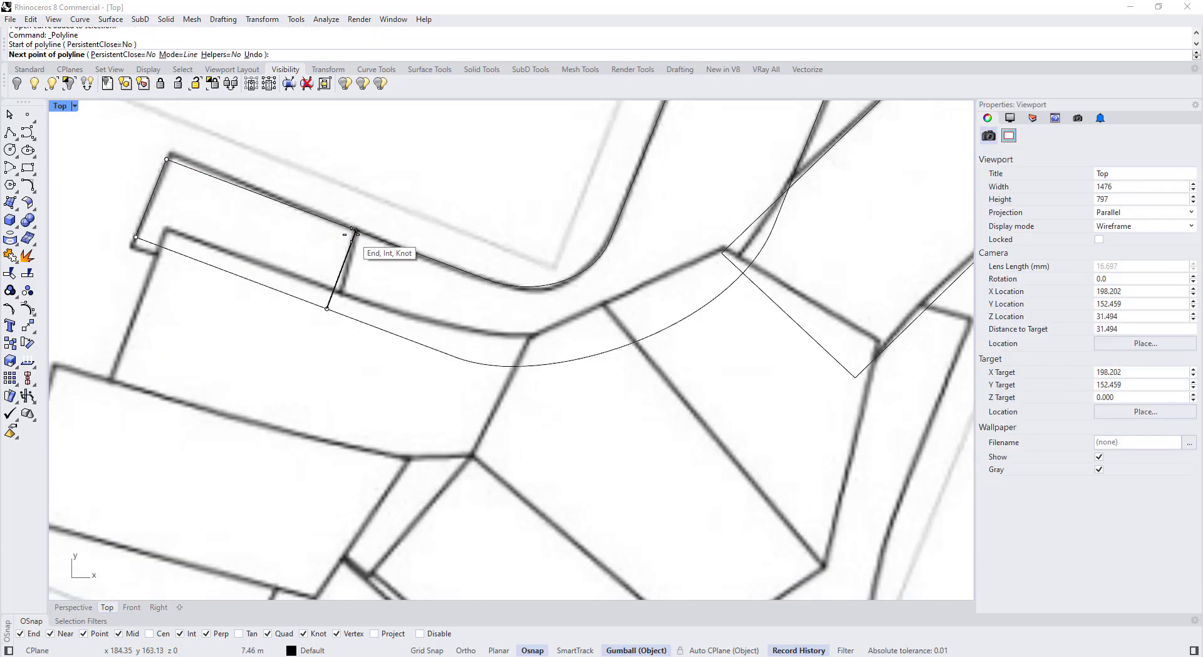
left_click(353, 231)
key("Return")
left_click(364, 261)
key("Escape")
scroll(371, 245, "down", 5)
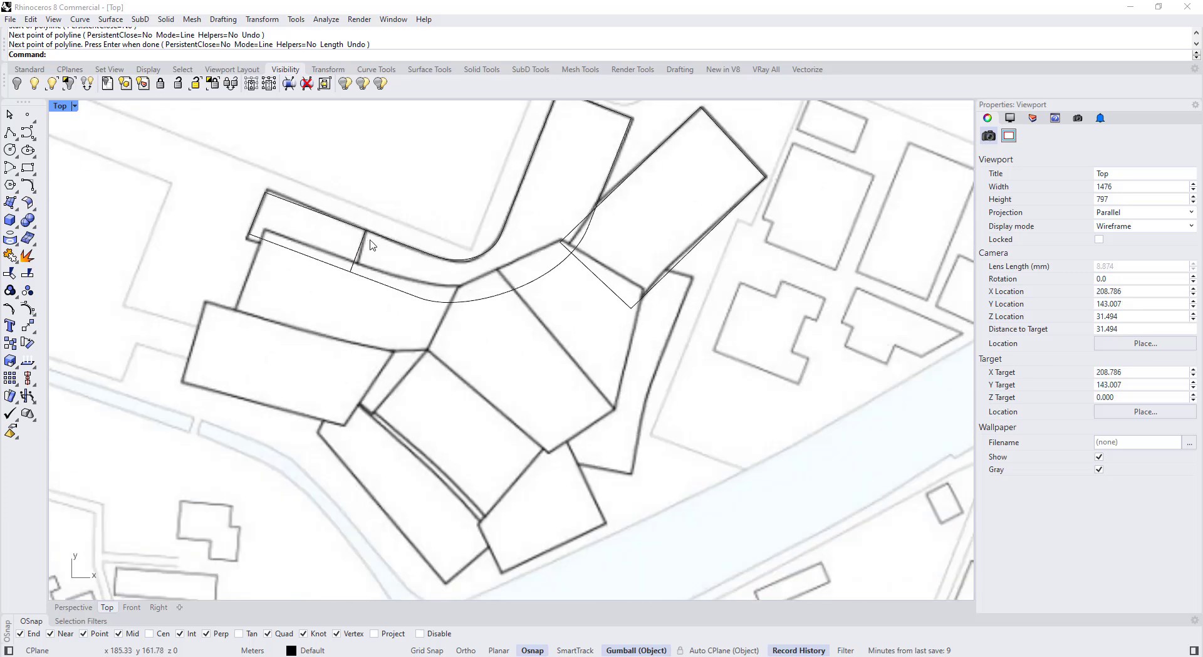
left_click(371, 244)
key("Escape")
scroll(364, 295, "down", 4)
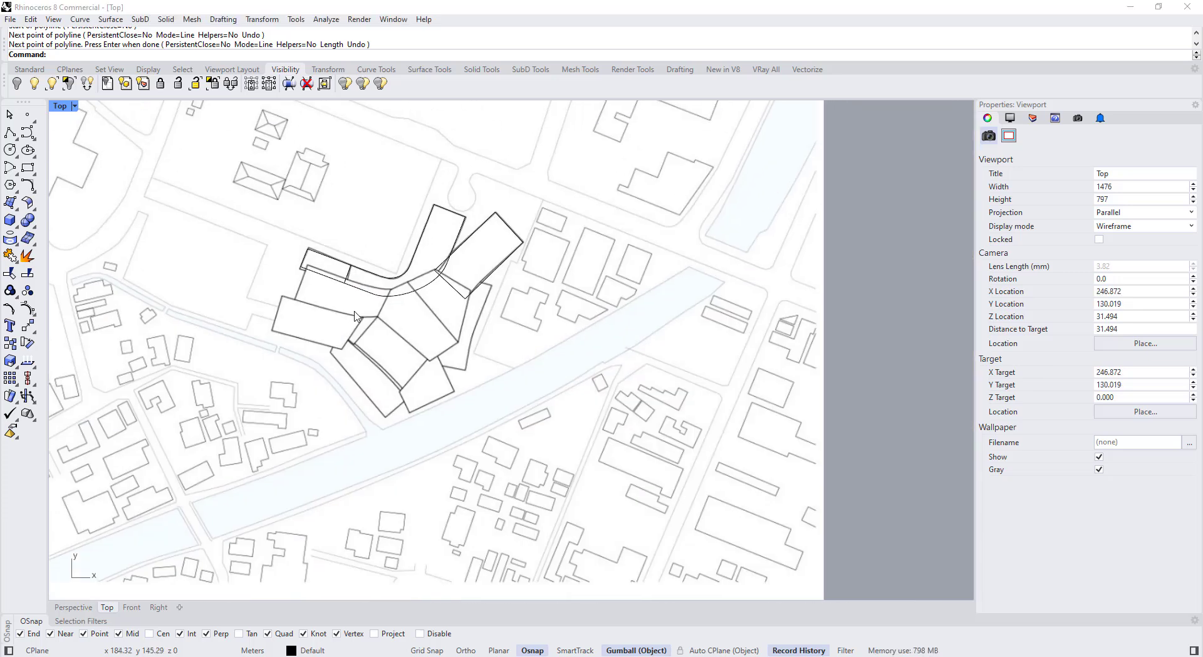
scroll(354, 315, "up", 4)
right_click_drag(530, 345, 478, 347)
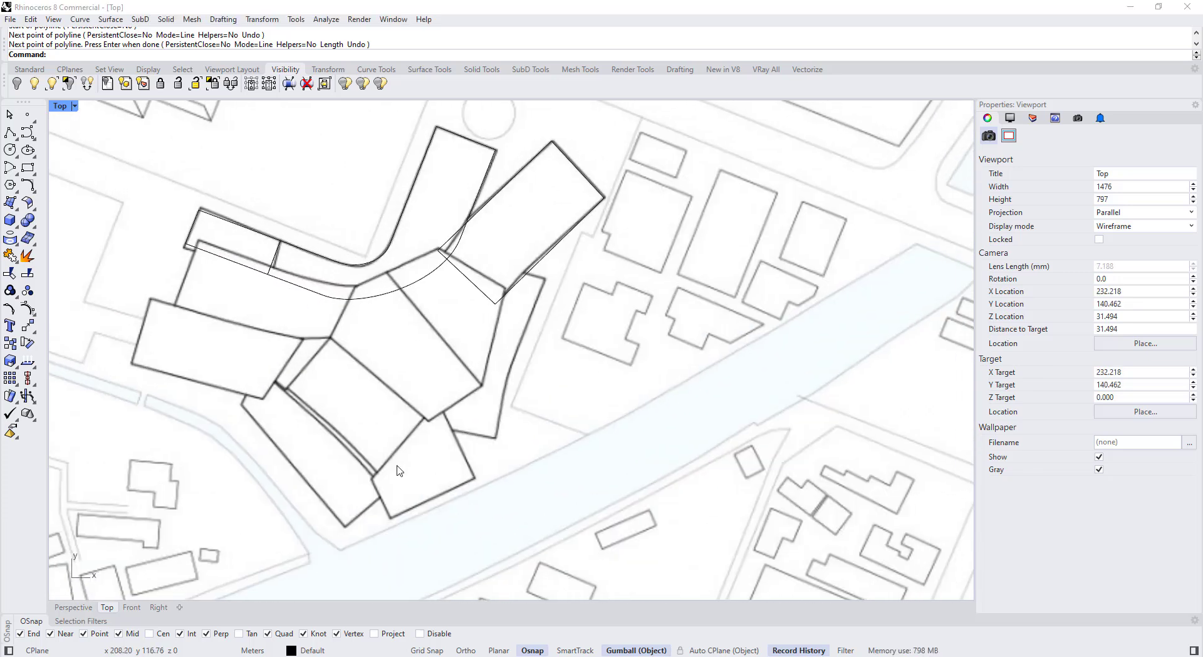
scroll(214, 341, "up", 4)
scroll(238, 307, "down", 6)
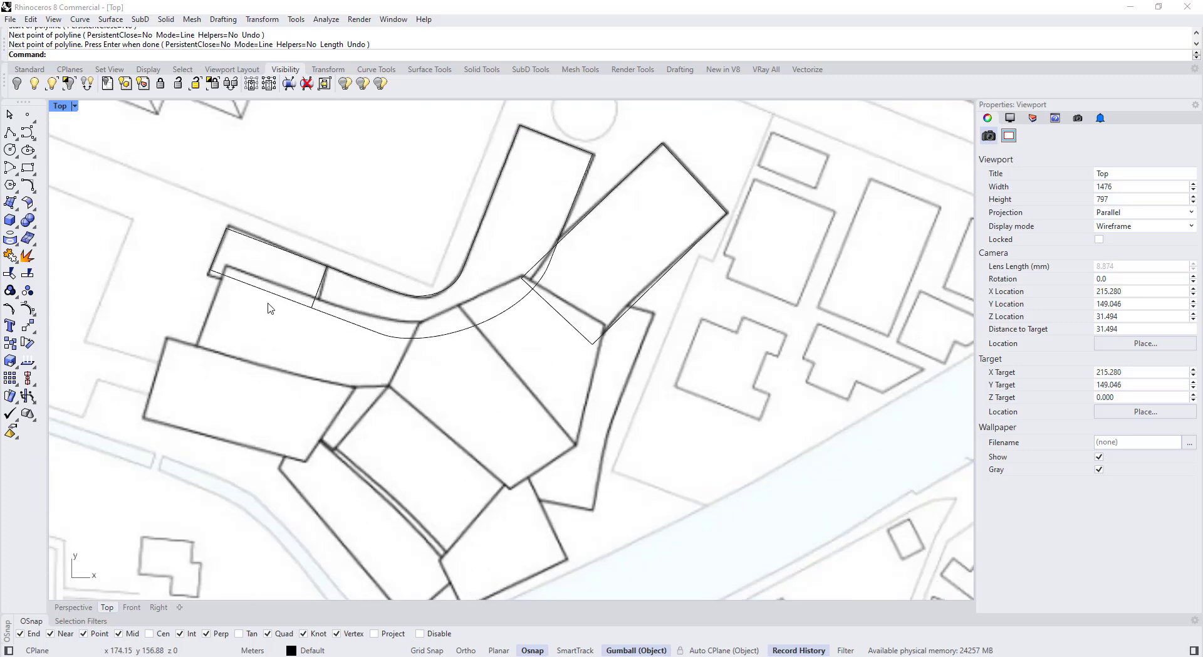
Step: Trace the roof directly below the northwest wing with one straight polyline along its west edge and another along its north edge
right_click(272, 307)
scroll(237, 245, "up", 4)
left_click(245, 204)
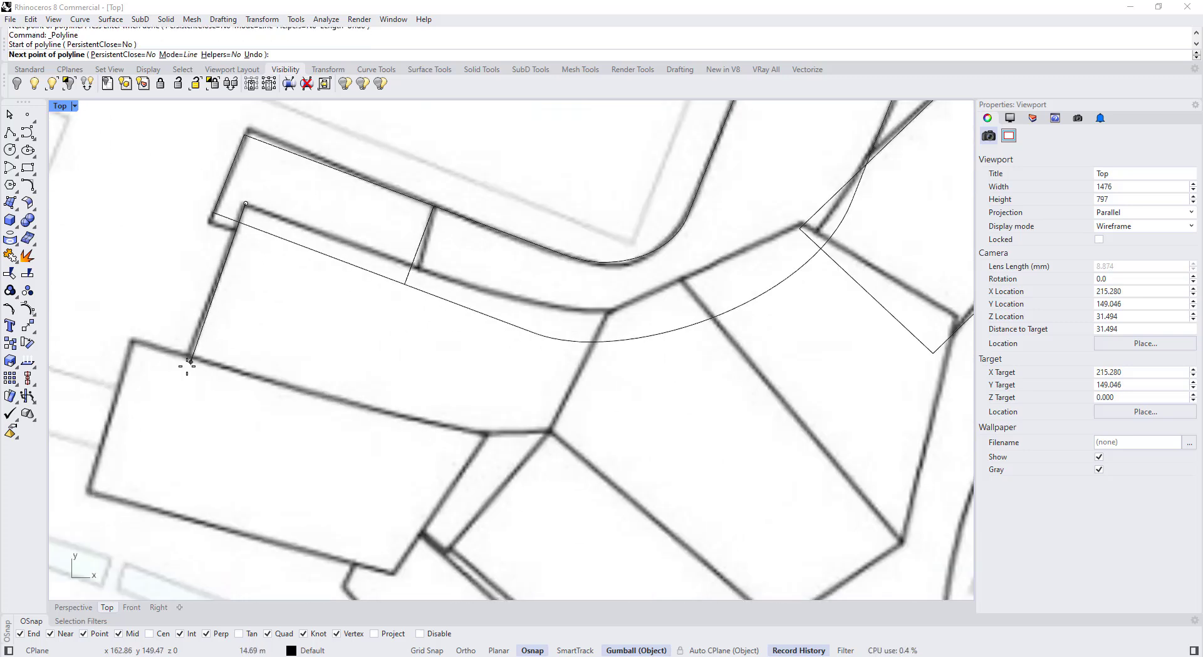
left_click(184, 369)
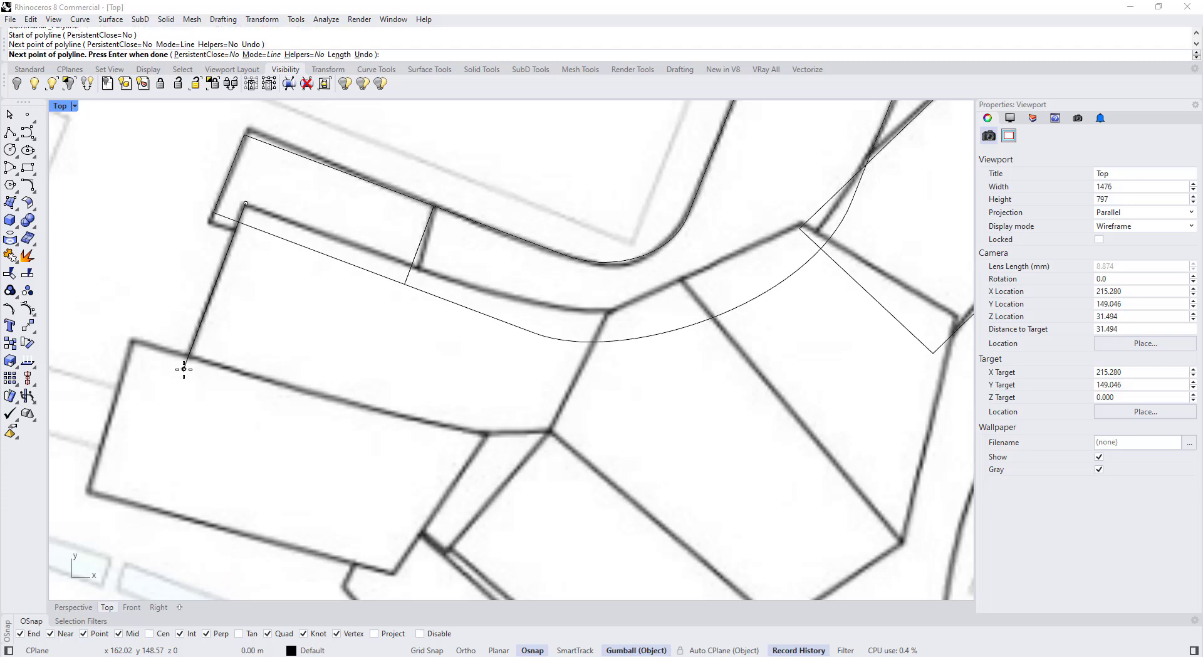
right_click(184, 369)
right_click(188, 357)
left_click(246, 204)
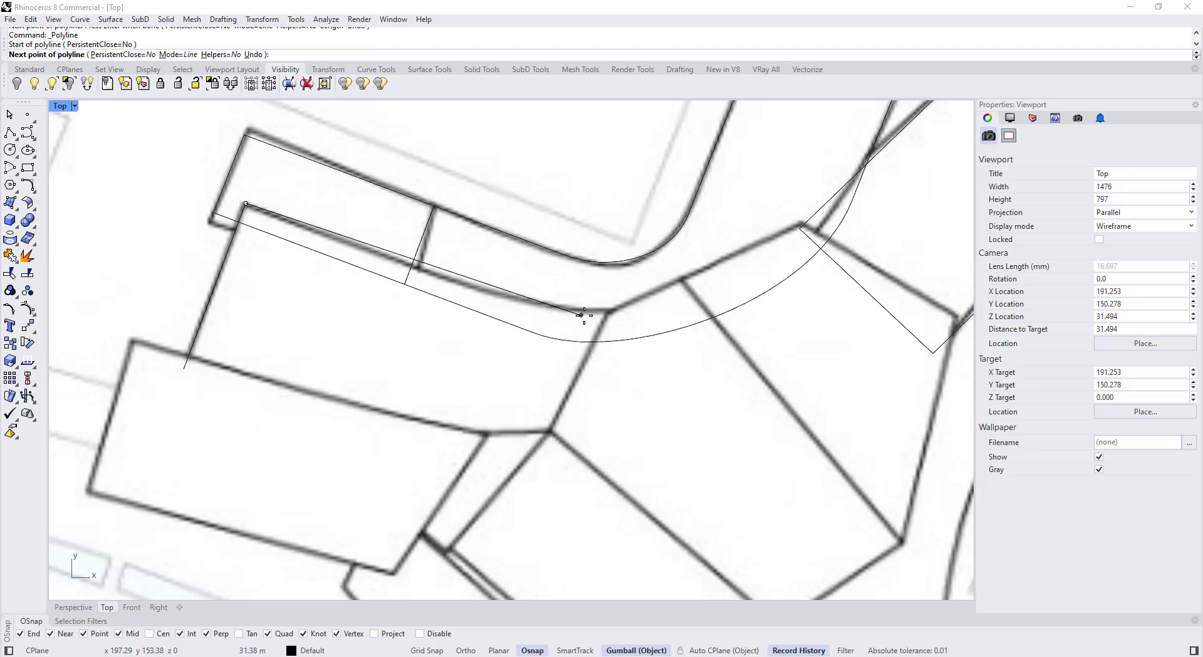
left_click(606, 314)
right_click(605, 315)
Step: Close the same roof with a two-segment polyline along its south and east edges
right_click(138, 398)
left_click(184, 369)
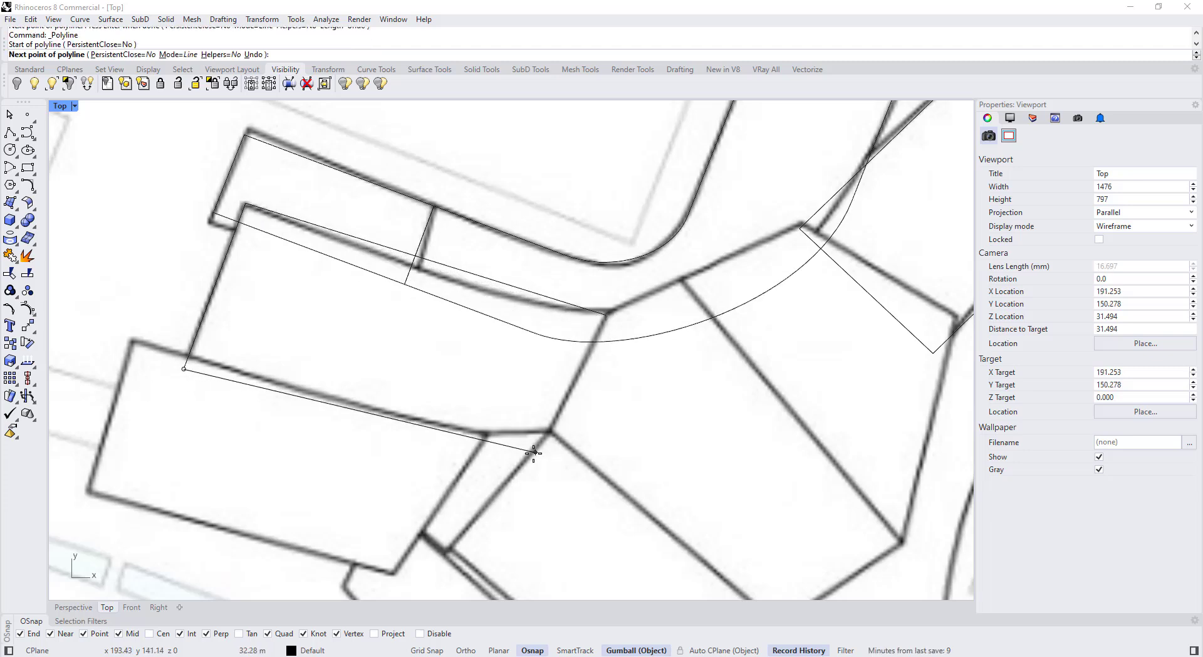
left_click(526, 463)
left_click(606, 314)
right_click(602, 314)
Step: Explode the two-segment south and east polyline into separate lines
scroll(510, 306, "down", 6)
scroll(483, 351, "down", 4)
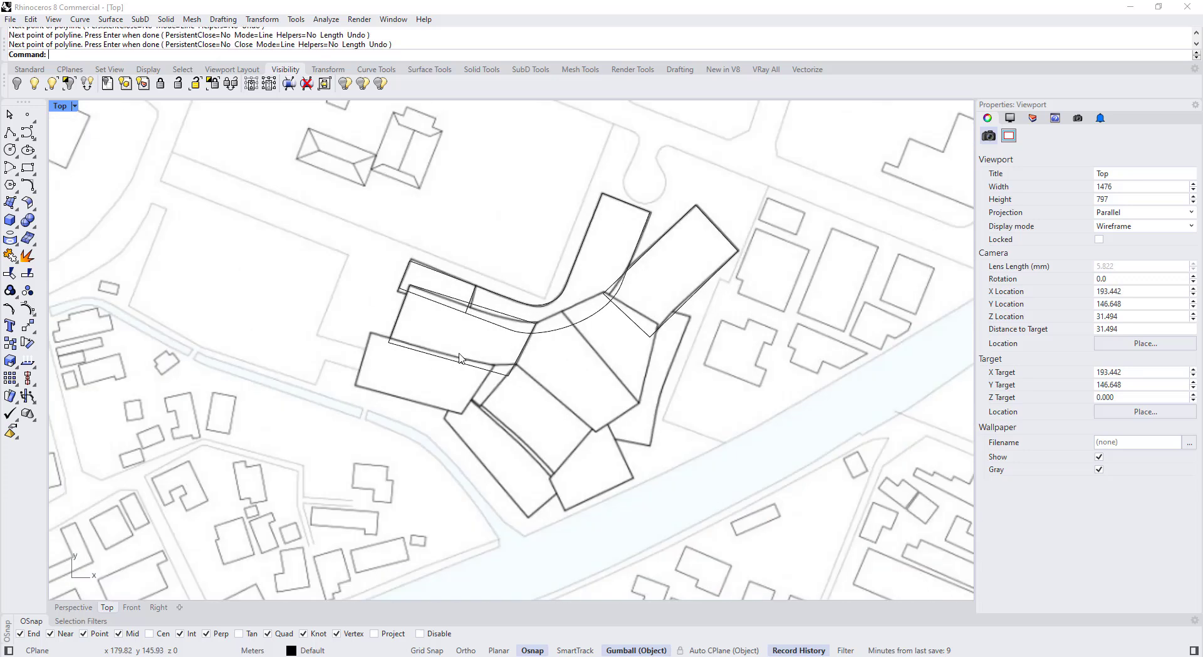
left_click(461, 362)
left_click(34, 259)
left_click(515, 398)
Step: Draw a straight line along the north edge of the westernmost roof
scroll(515, 398, "up", 10)
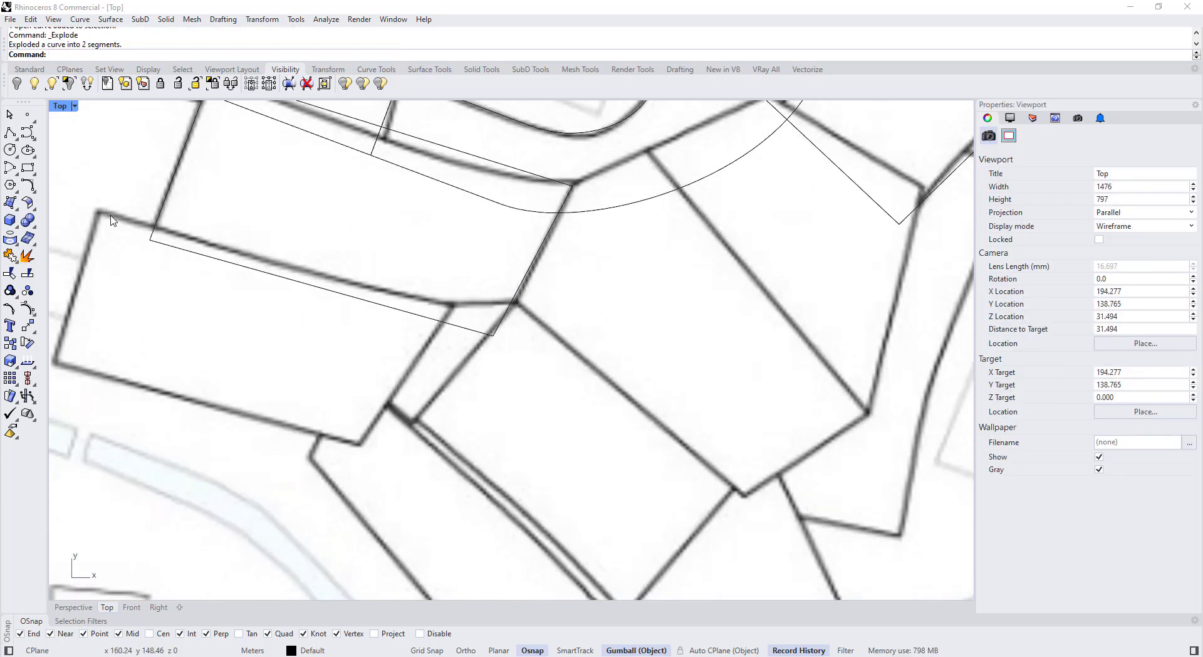
scroll(350, 323, "down", 4)
scroll(131, 233, "up", 3)
left_click(17, 139)
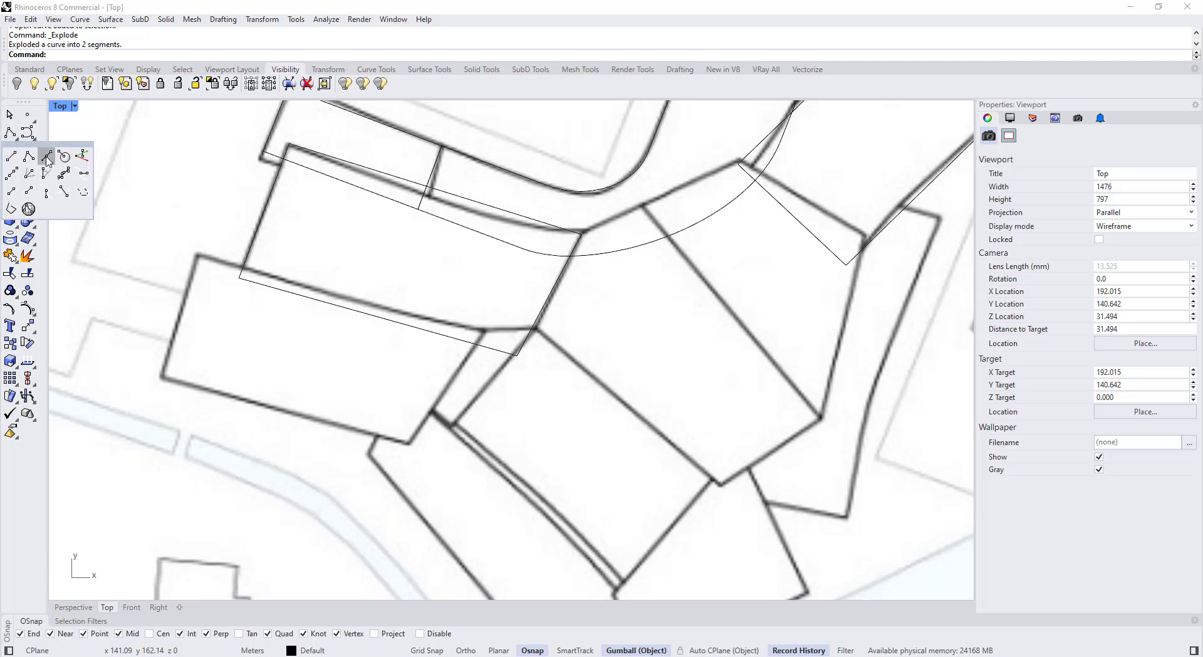
left_click(11, 157)
left_click(199, 254)
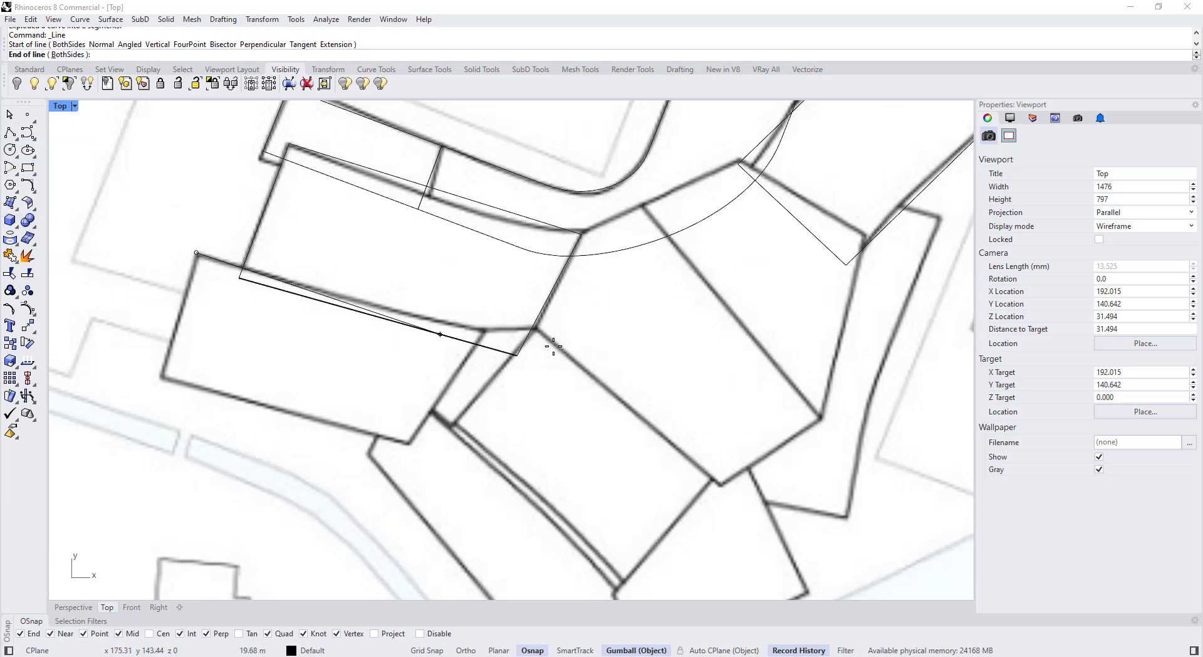
left_click(484, 328)
Step: Complete the westernmost roof's outline with straight lines along its east, south and west edges
right_click(485, 334)
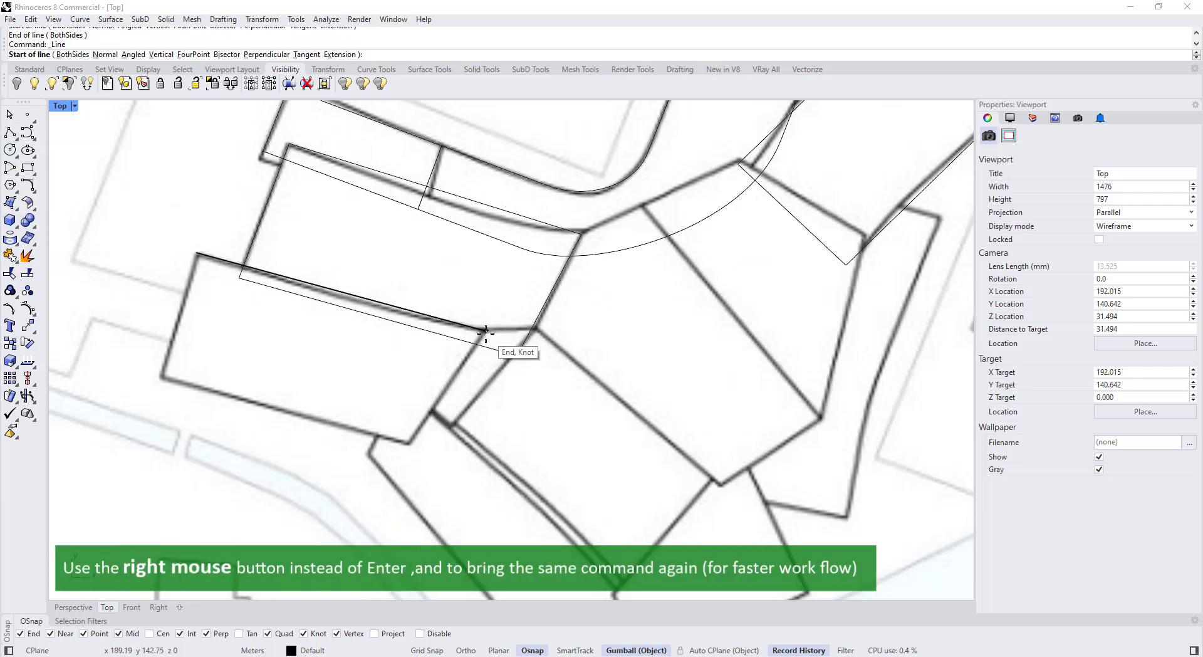
left_click(484, 332)
left_click(409, 445)
right_click(408, 450)
left_click(408, 449)
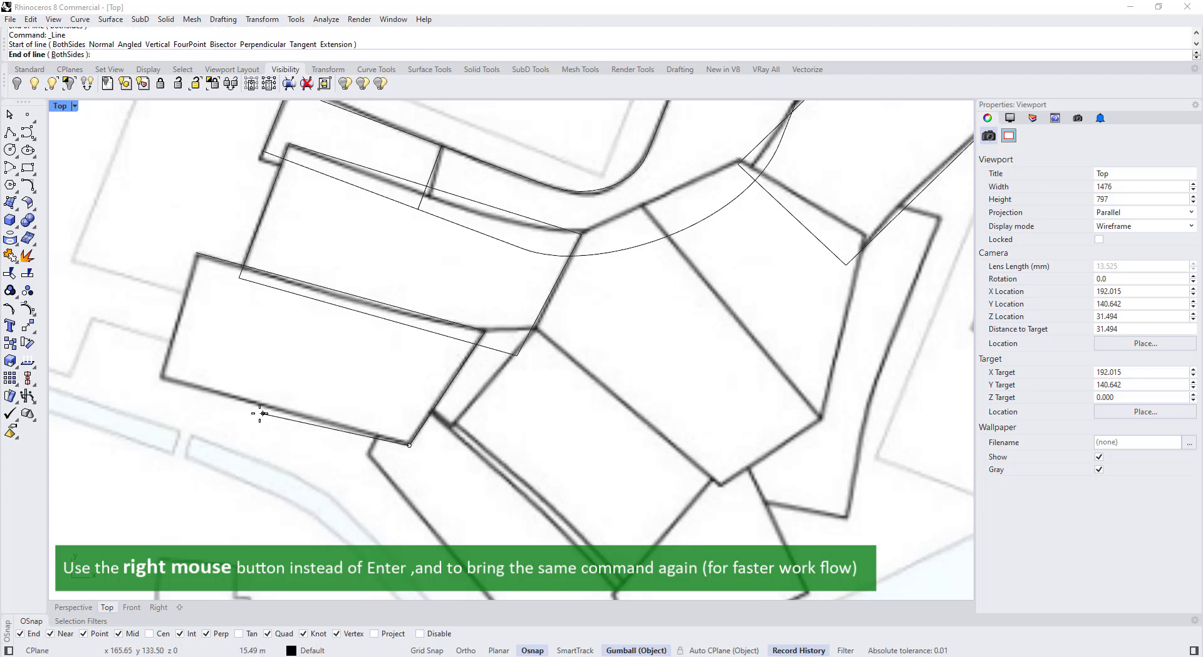
left_click(160, 378)
right_click(162, 381)
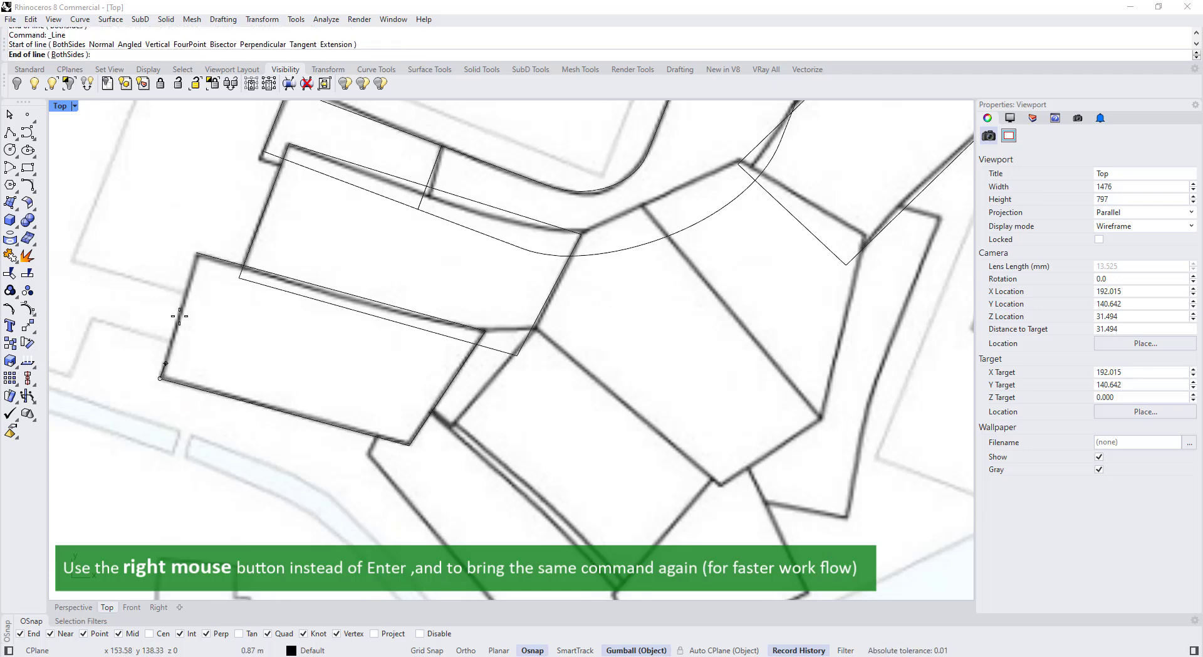
Step: Trace the roof below the northeast wing with straight lines along its northeast and northwest edges and the diagonal shared with the central roof
scroll(426, 386, "down", 5)
scroll(515, 340, "up", 3)
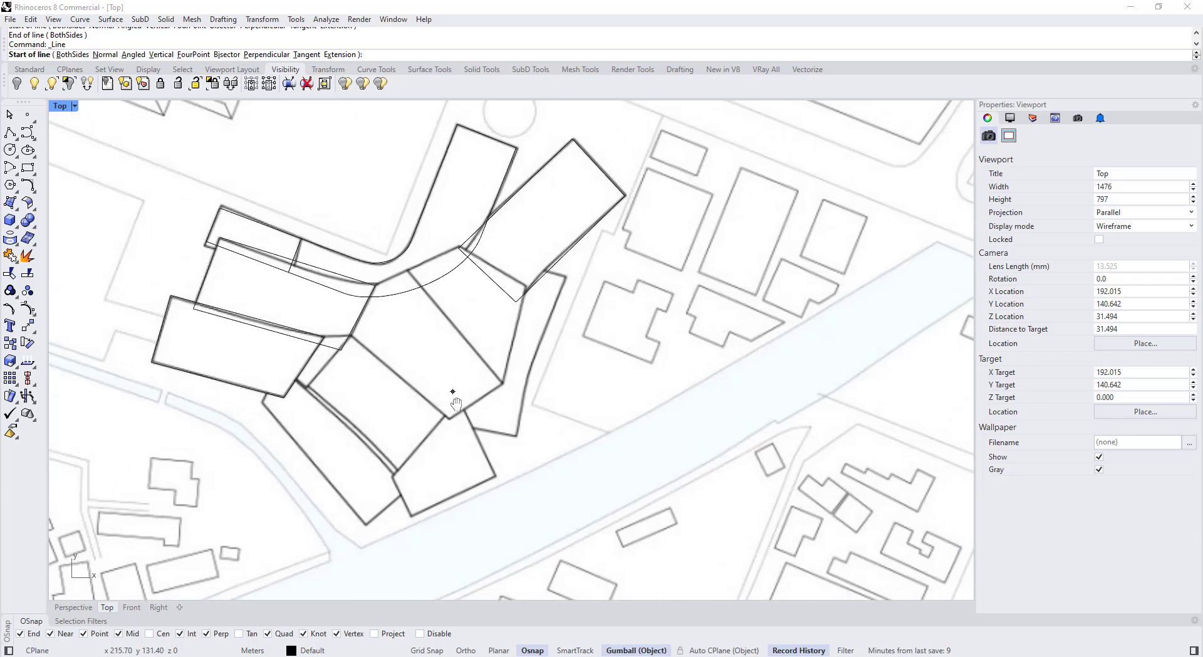
left_click(608, 287)
scroll(505, 228, "up", 12)
left_click(503, 242)
right_click(502, 242)
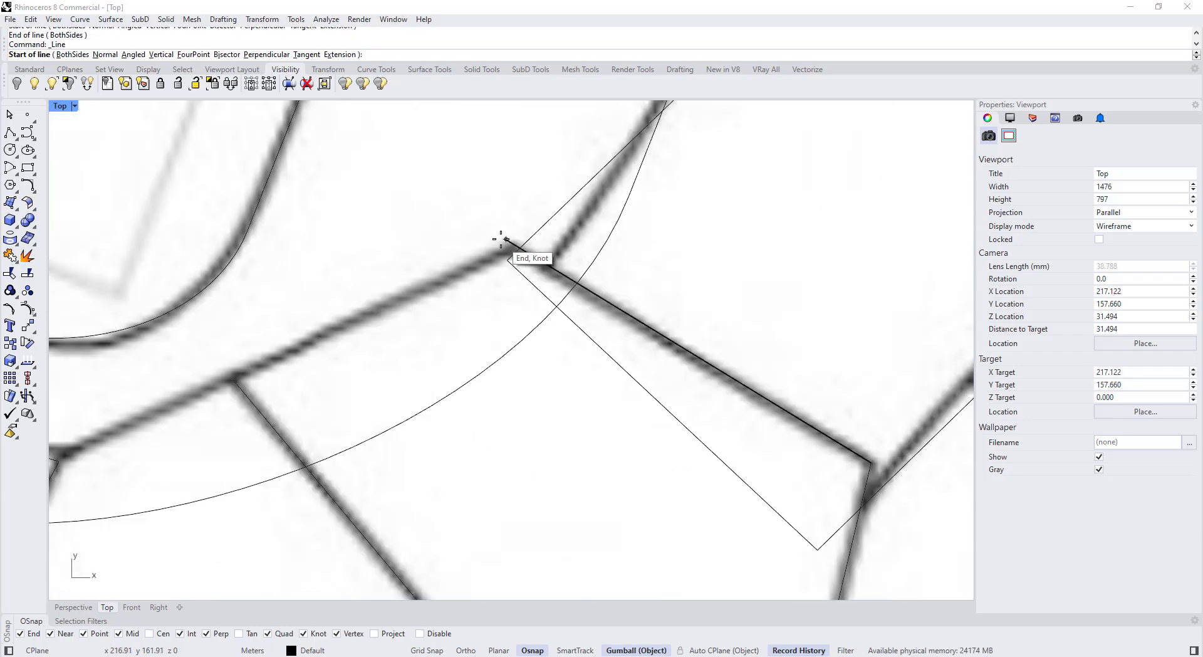
left_click(232, 377)
scroll(448, 239, "down", 10)
left_click(451, 568)
Step: Trace the central roof's southwest, west and northwest edges with straight lines, meeting the diagonal at its upper end
scroll(306, 410, "up", 6)
scroll(227, 411, "down", 6)
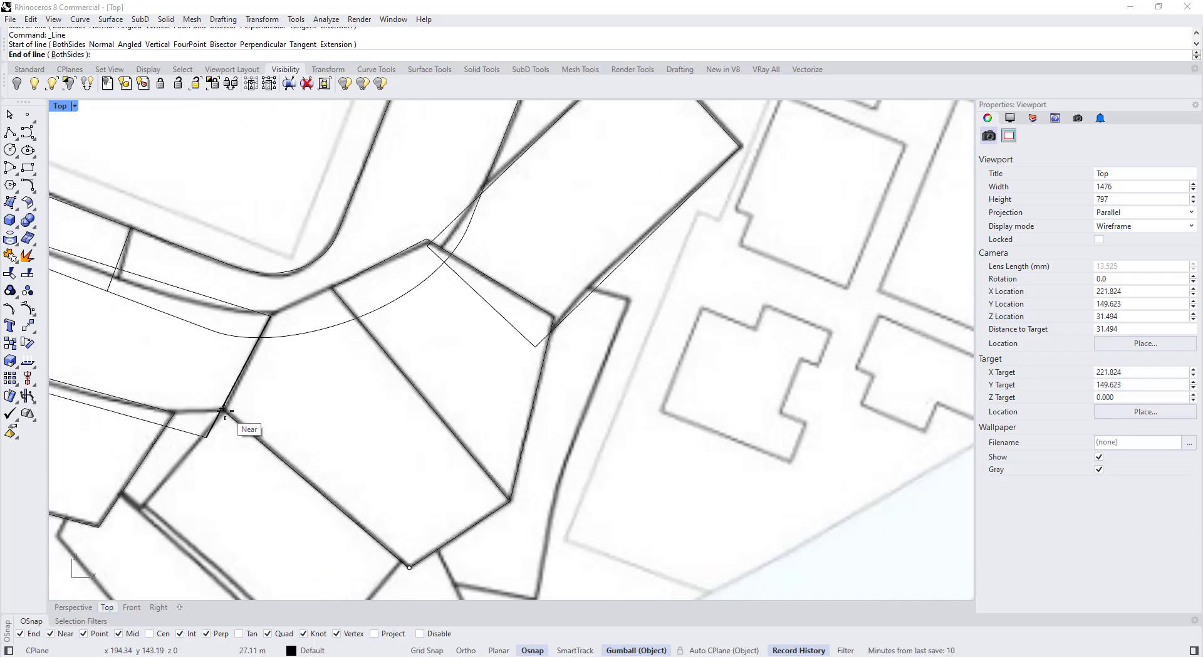
scroll(214, 402, "up", 10)
left_click(233, 424)
right_click(237, 426)
scroll(273, 438, "down", 6)
left_click(260, 435)
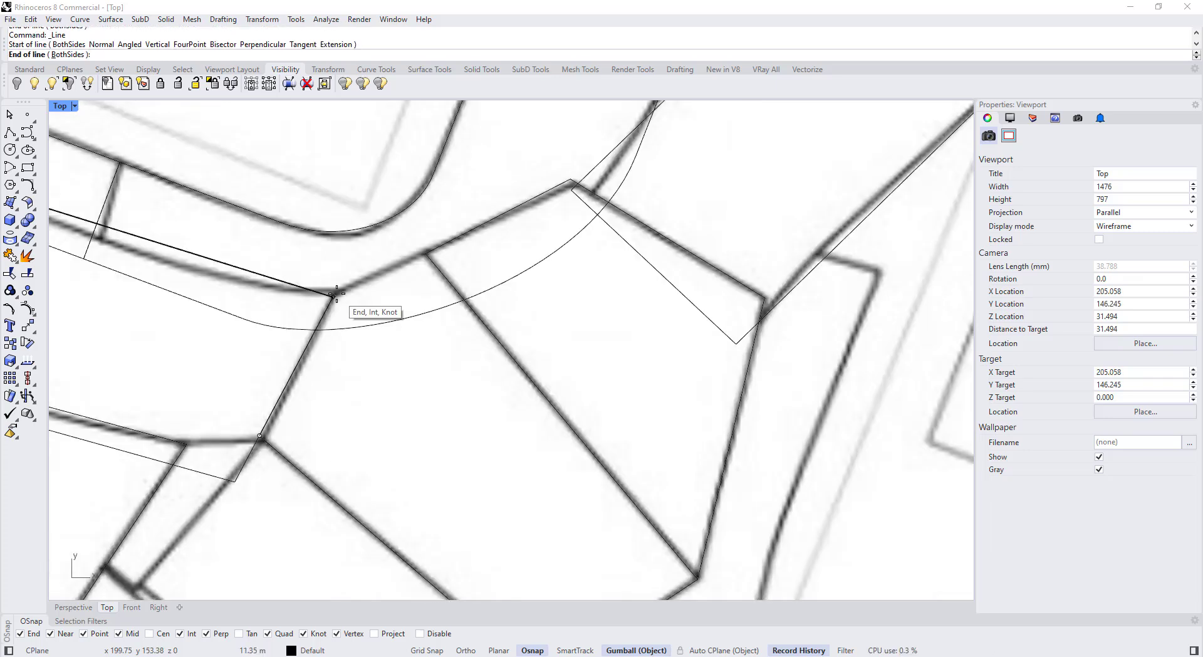
left_click(333, 296)
right_click(333, 296)
left_click(333, 296)
left_click(426, 253)
Step: Join the central roof's west and northwest lines into one open curve
left_click(380, 275)
left_click(311, 340, "shift")
right_click_drag(370, 291, 358, 309)
scroll(351, 313, "down", 10)
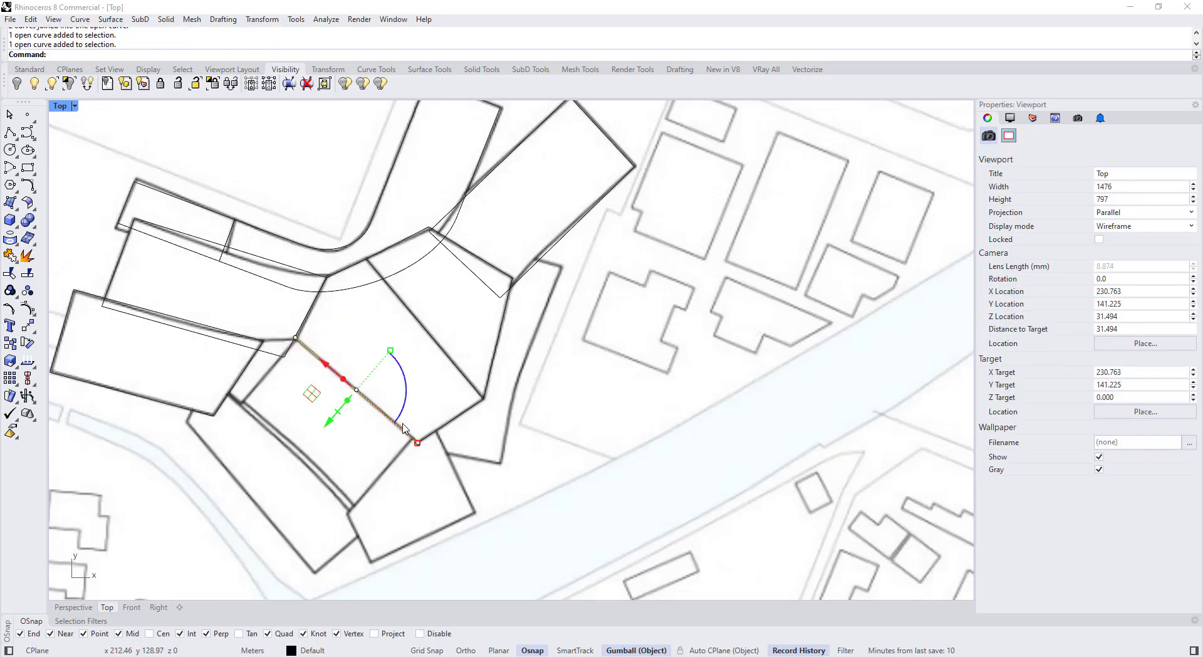
key("Escape")
Step: Draw two straight polylines on the narrow eastern roof's outer edge, one along its upper straight part and one along its lower part
scroll(295, 251, "up", 6)
type("pl")
key("Return")
scroll(290, 234, "down", 4)
scroll(442, 235, "up", 2)
left_click(443, 235)
left_click(401, 342)
scroll(368, 446, "up", 8)
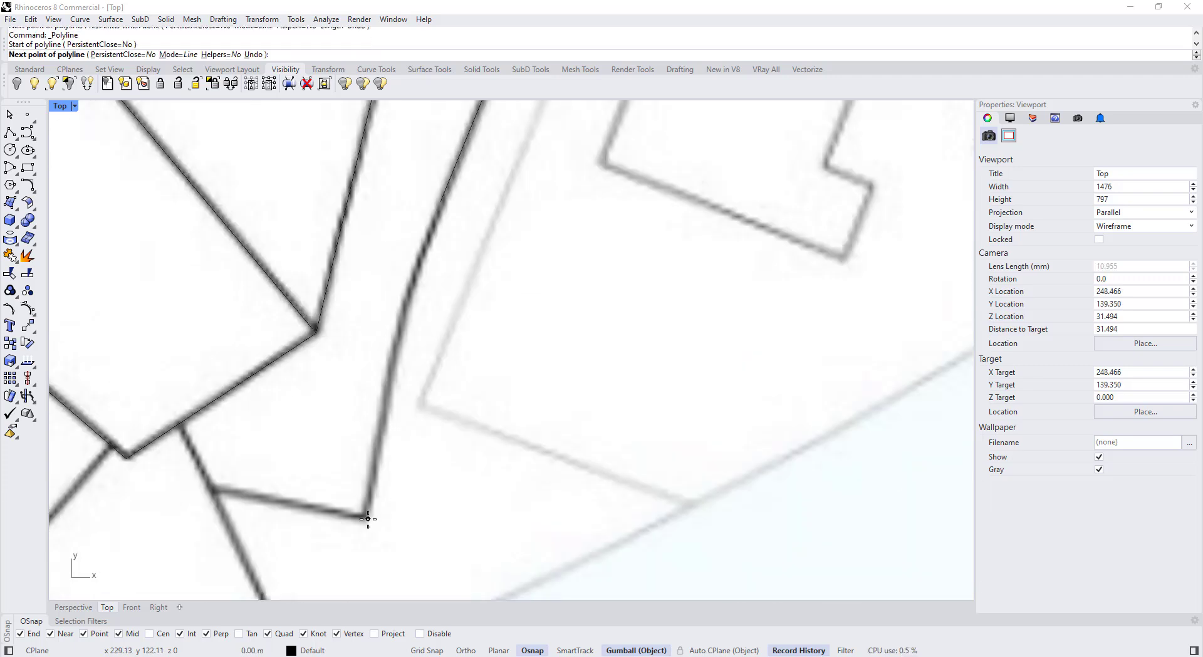
left_click(368, 519)
left_click(393, 369)
Step: Connect the upper and lower outer lines of the eastern roof with a blend curve
scroll(387, 326, "down", 6)
type("blend")
key("Return")
left_click(388, 359)
key("Return")
scroll(424, 322, "down", 3)
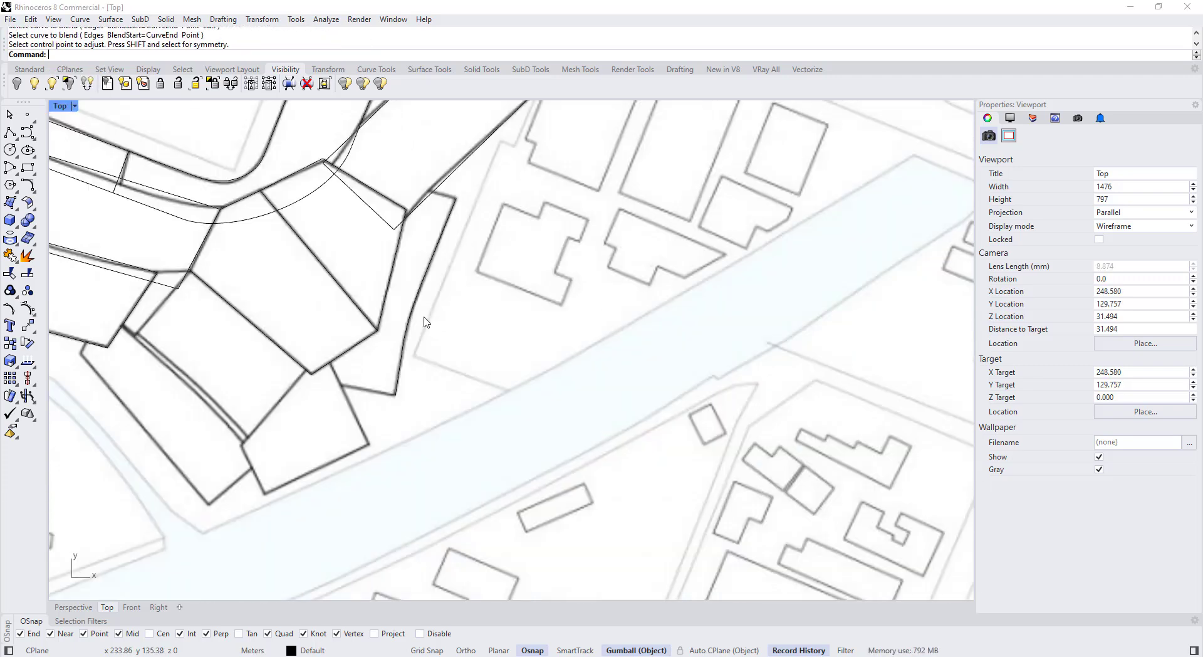
Step: Draw straight polylines along the eastern roof's south and north ends, running inward from the outer edge's endpoints
left_click(6, 136)
scroll(365, 346, "up", 4)
left_click(411, 420)
left_click(314, 404)
key("Return")
key("Return")
scroll(401, 213, "up", 8)
left_click(470, 280)
scroll(374, 258, "down", 6)
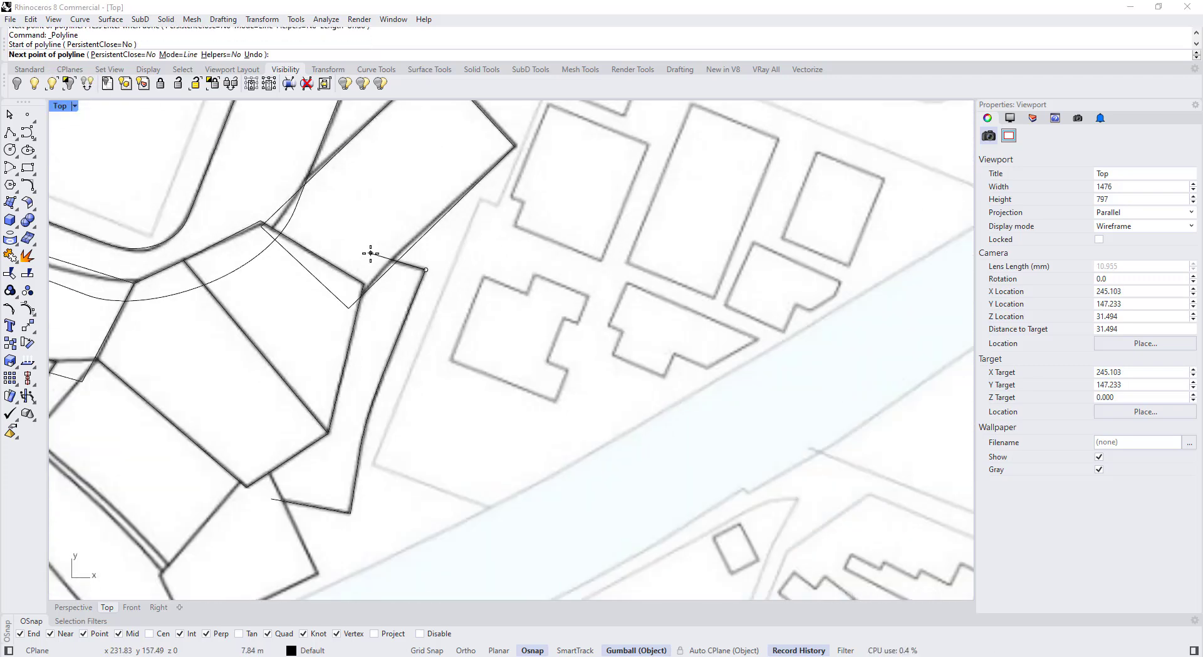
left_click(360, 250)
scroll(376, 260, "down", 2)
key("Return")
key("Return")
key("Escape")
Step: Try to copy the eastern roof's upper outer line to the inner end of its north edge
left_click(438, 286)
left_click(442, 292)
scroll(441, 291, "up", 4)
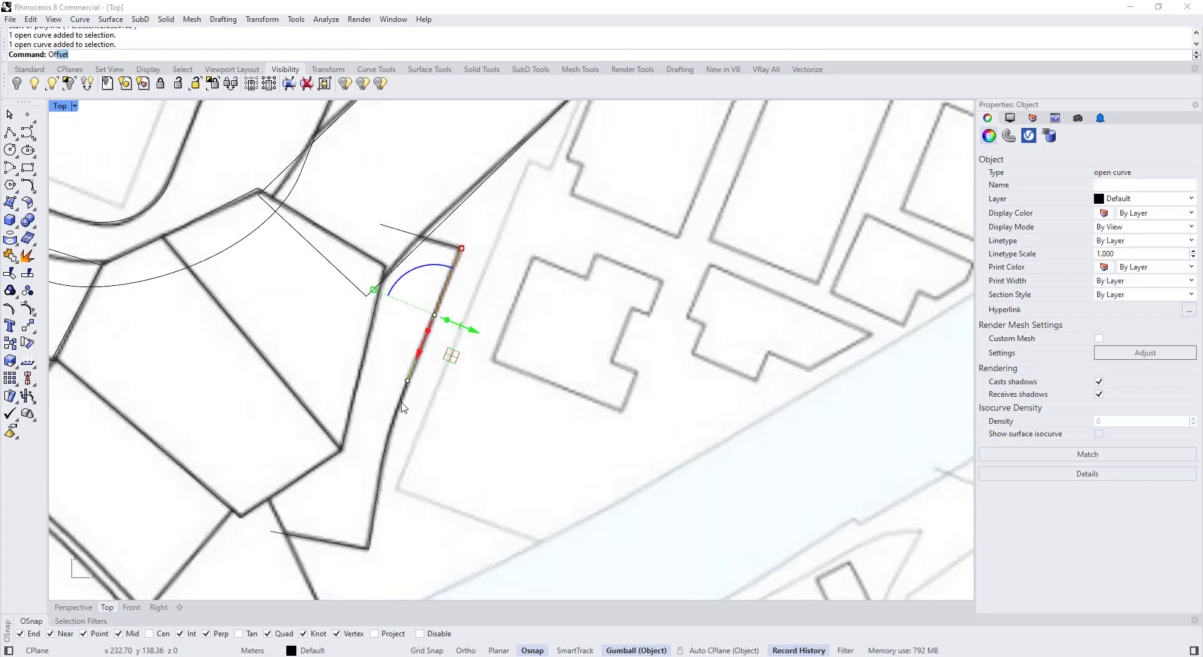
key("Return")
key("d")
key("Return")
left_click(461, 249)
left_click(381, 224)
left_click(376, 235)
left_click(374, 236)
scroll(387, 222, "up", 4)
key("Delete")
Step: Copy the eastern roof's upper and lower outer lines to the inner endpoints of its north and south edges
left_click(489, 290)
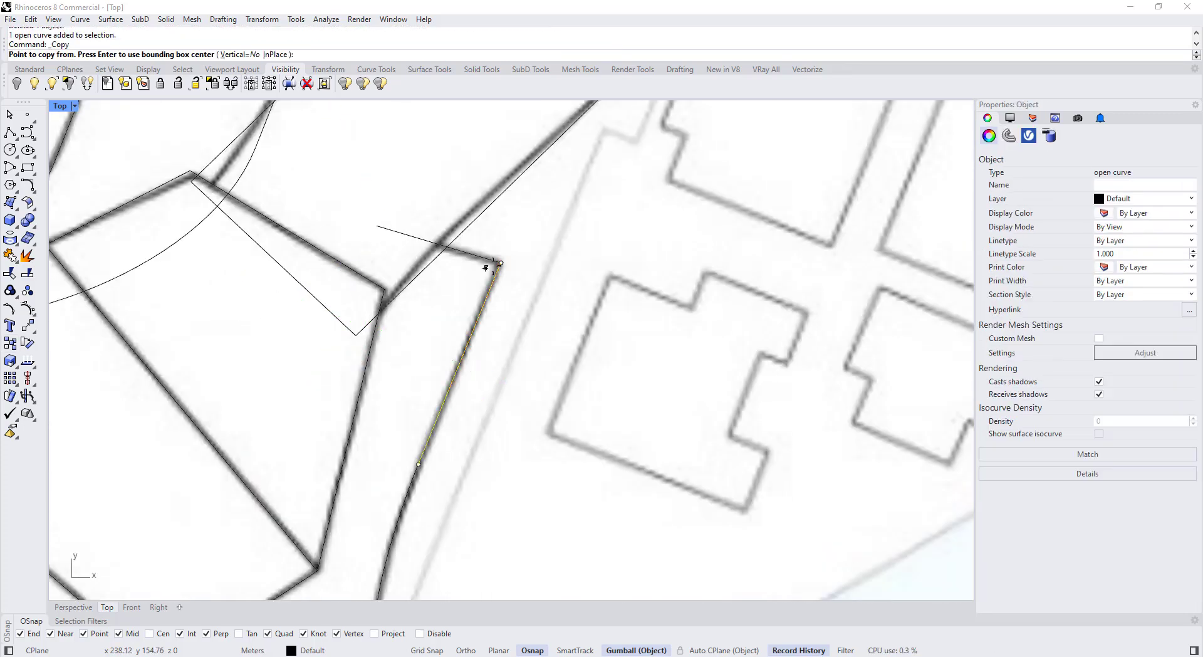
left_click(500, 263)
left_click(377, 226)
scroll(415, 128, "down", 6)
left_click(389, 422)
left_click(386, 443)
left_click(307, 429)
Step: Connect the two copied inner lines of the eastern roof with a BlendCrv curve
type("BlendCrv")
key("Return")
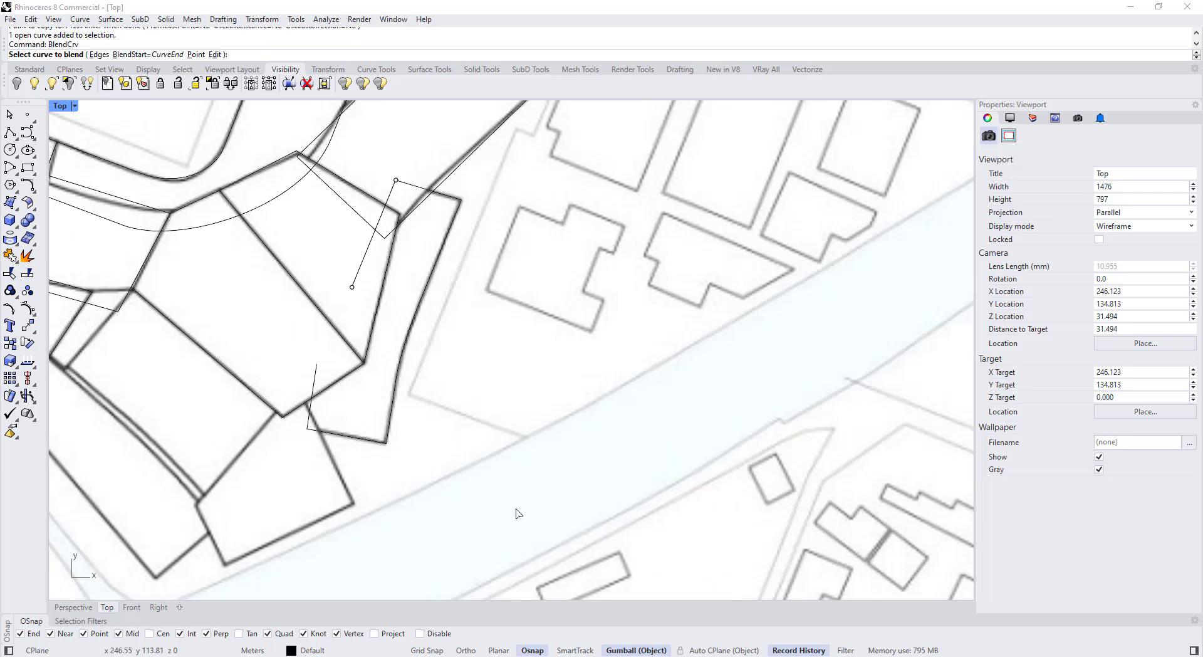
left_click(315, 376)
scroll(344, 302, "up", 2)
key("Return")
left_click(361, 266)
Step: Reshape the eastern roof's inner blend curve by shifting its control points along the upper and lower straight lines
left_click(354, 285)
left_click(398, 300)
scroll(369, 287, "up", 4)
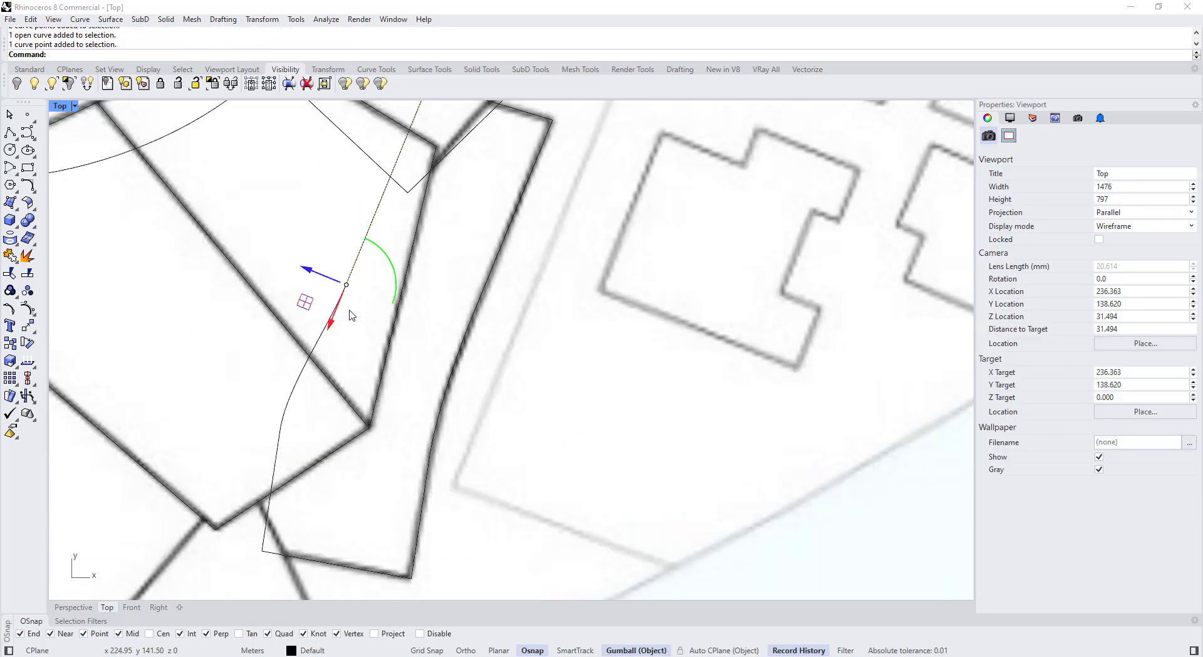
left_click_drag(332, 324, 355, 269)
left_click(280, 428, "ctrl+shift")
left_click_drag(287, 393, 283, 425)
left_click(602, 367)
key("Escape")
scroll(488, 326, "down", 14)
scroll(413, 307, "up", 4)
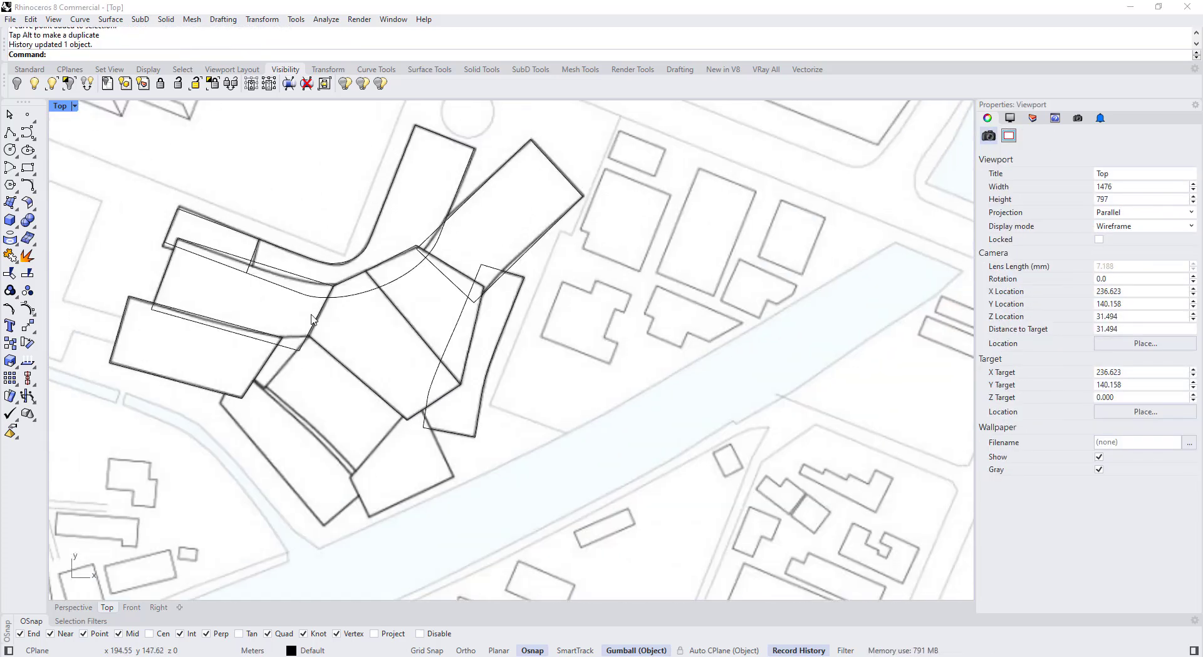
Step: Trace the southern roof's west, south and east edges with straight lines, extending the east line northward beyond the visible outline
scroll(314, 316, "up", 2)
left_click(12, 139)
scroll(384, 536, "up", 6)
right_click(8, 139)
left_click(340, 451)
left_click(390, 546)
right_click(390, 546)
left_click(389, 545)
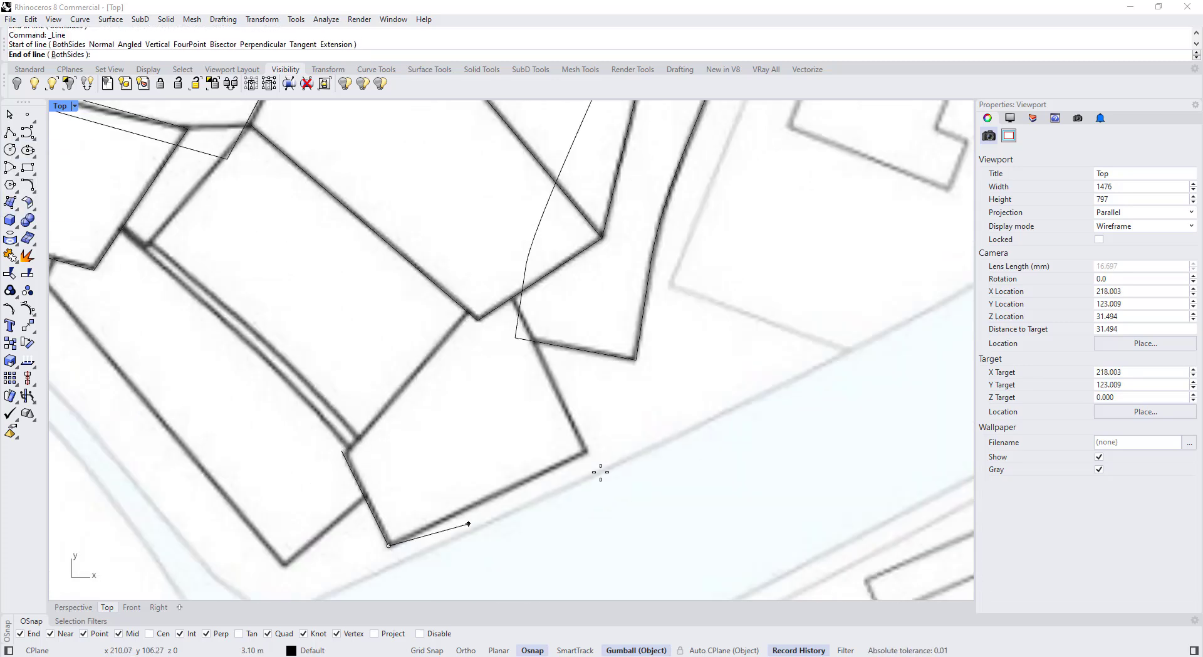
left_click(585, 451)
left_click(476, 228)
Step: Draw a line along the southern roof's northwest edge and move the upper end of the east edge to meet it
right_click(475, 228)
left_click(246, 527)
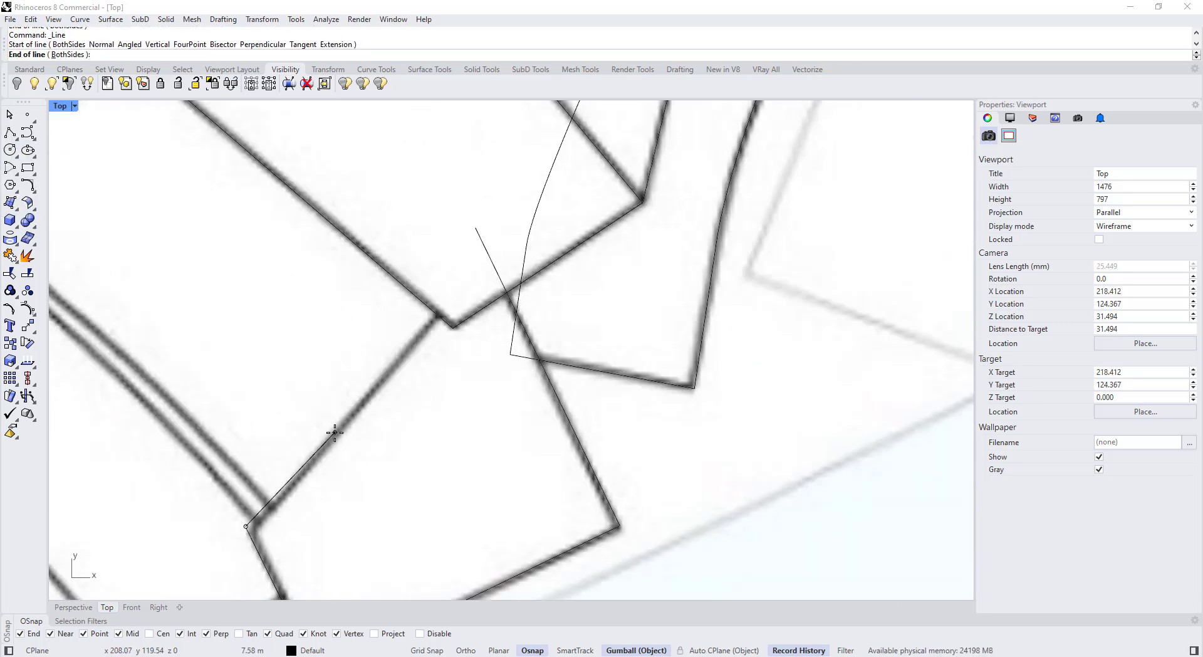
left_click(494, 265)
scroll(497, 263, "up", 6)
left_click(479, 241)
left_click(456, 195)
type("M")
key("space")
left_click(457, 195)
left_click(489, 266)
scroll(474, 304, "down", 14)
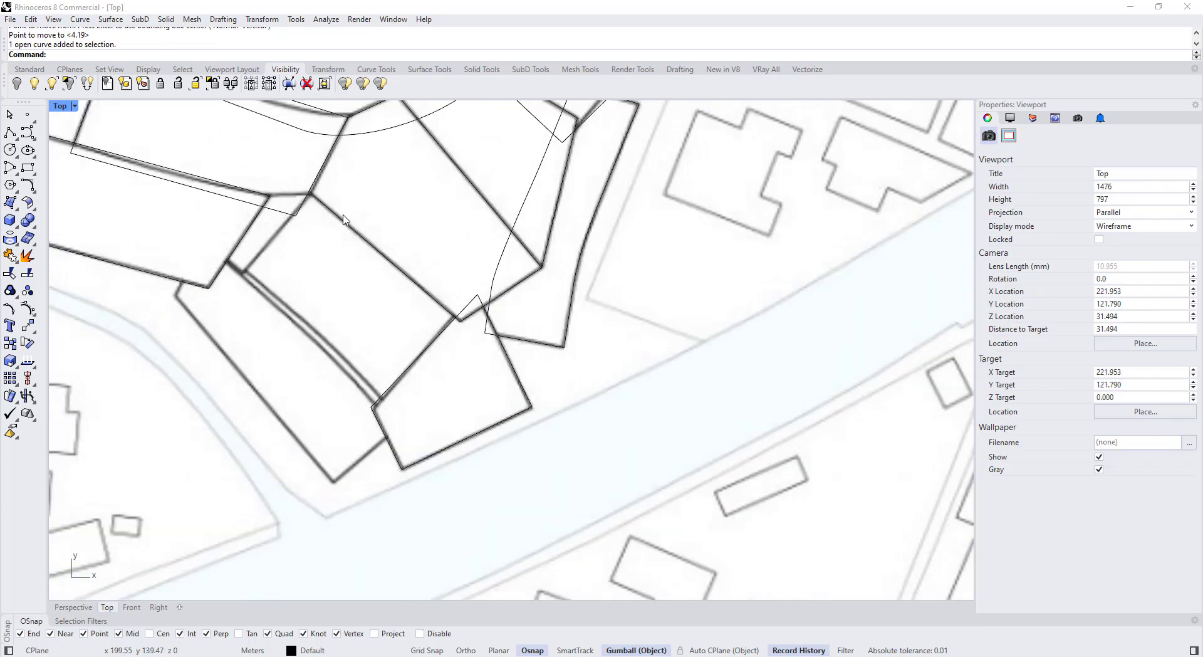
Step: Trace the four-sided roof between the southern and southwestern roofs as a closed polyline
left_click(10, 133)
scroll(424, 352, "up", 4)
left_click(473, 301)
right_click_drag(254, 115, 275, 188)
left_click(272, 183)
left_click(145, 334)
left_click(347, 518)
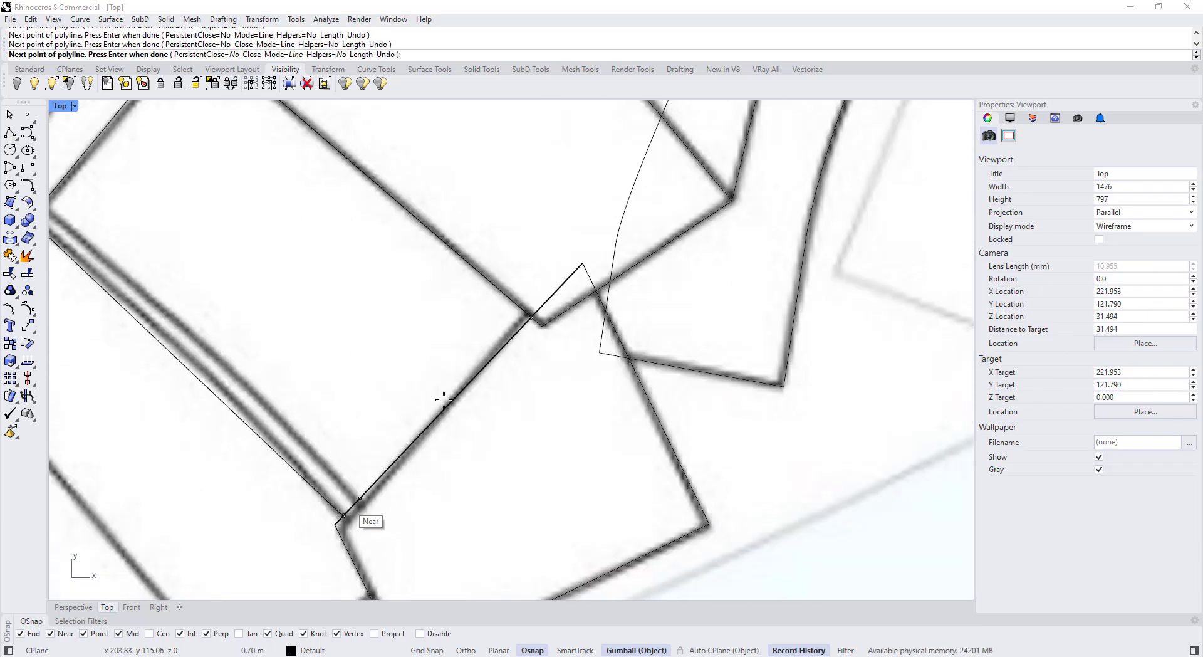
left_click(529, 314)
scroll(401, 307, "down", 12)
left_click(384, 309)
scroll(338, 295, "up", 5)
Step: Draw separate polylines along the southwestern roof's outer edge and its north and south ends, running the ends inward beyond the outline
right_click(237, 285)
scroll(262, 291, "up", 2)
left_click(223, 298)
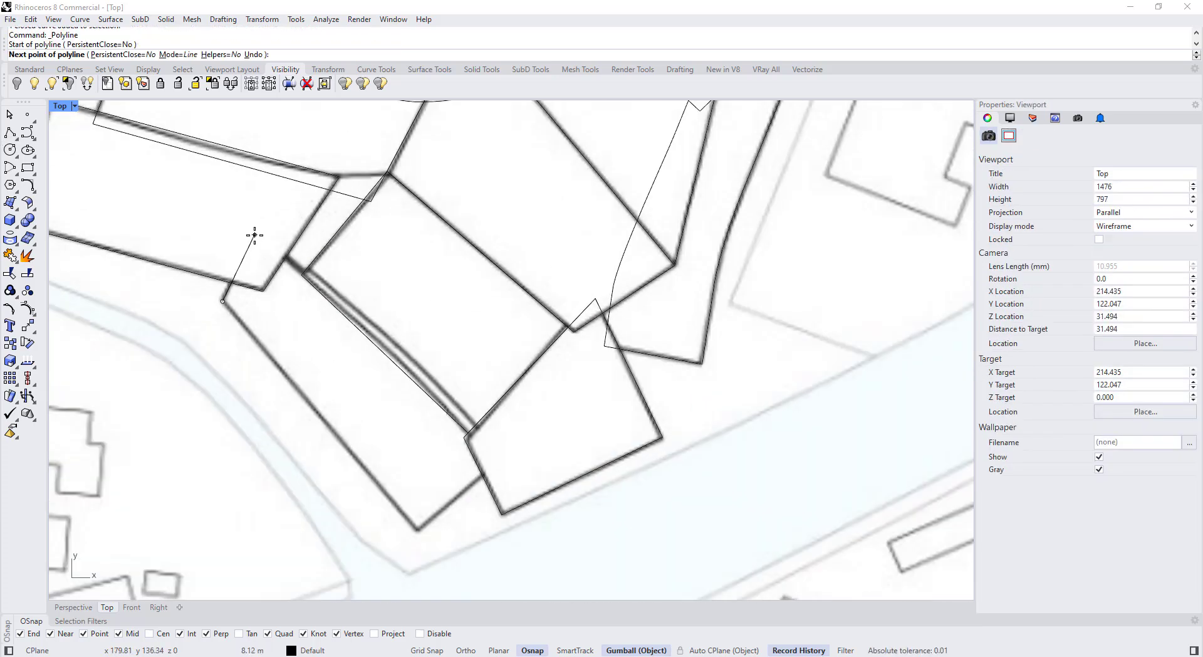
left_click(255, 234)
right_click(254, 235)
left_click(224, 298)
left_click(419, 529)
left_click(420, 529)
scroll(499, 460, "up", 6)
left_click(516, 458)
Step: Draw the southwestern roof's inner edge from the middle roof's west corner to its extended south end
right_click(515, 459)
scroll(515, 459, "down", 4)
left_click(263, 231)
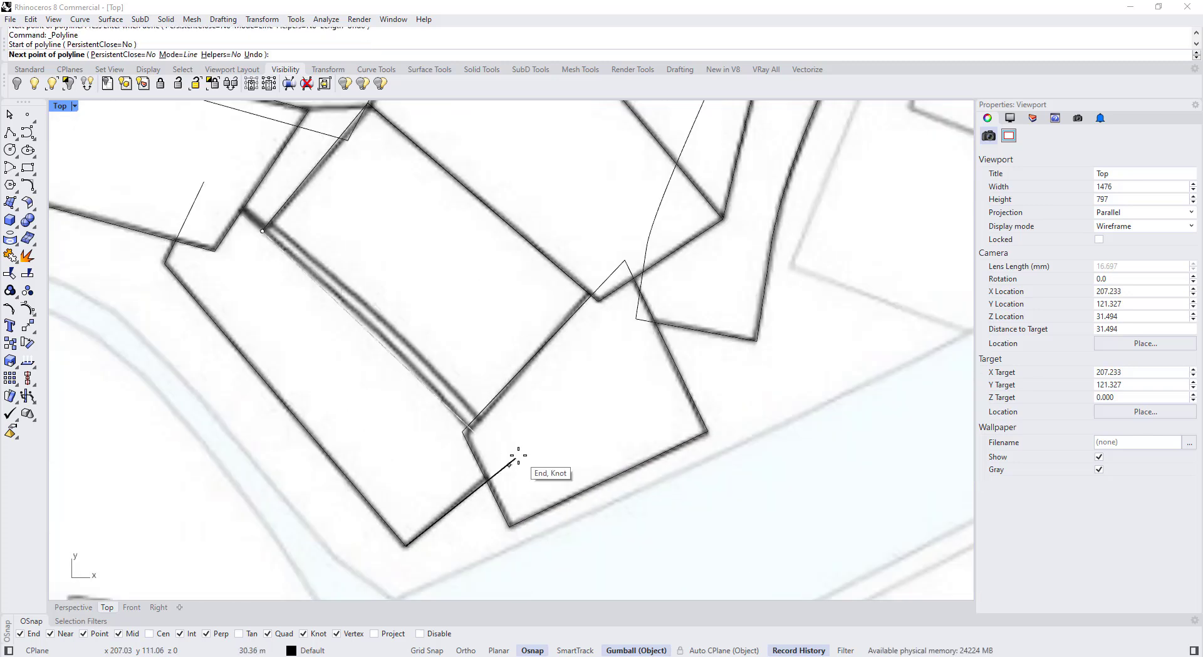
left_click(508, 465)
right_click(508, 464)
left_click(499, 472)
key("Escape")
left_click(504, 465)
key("Escape")
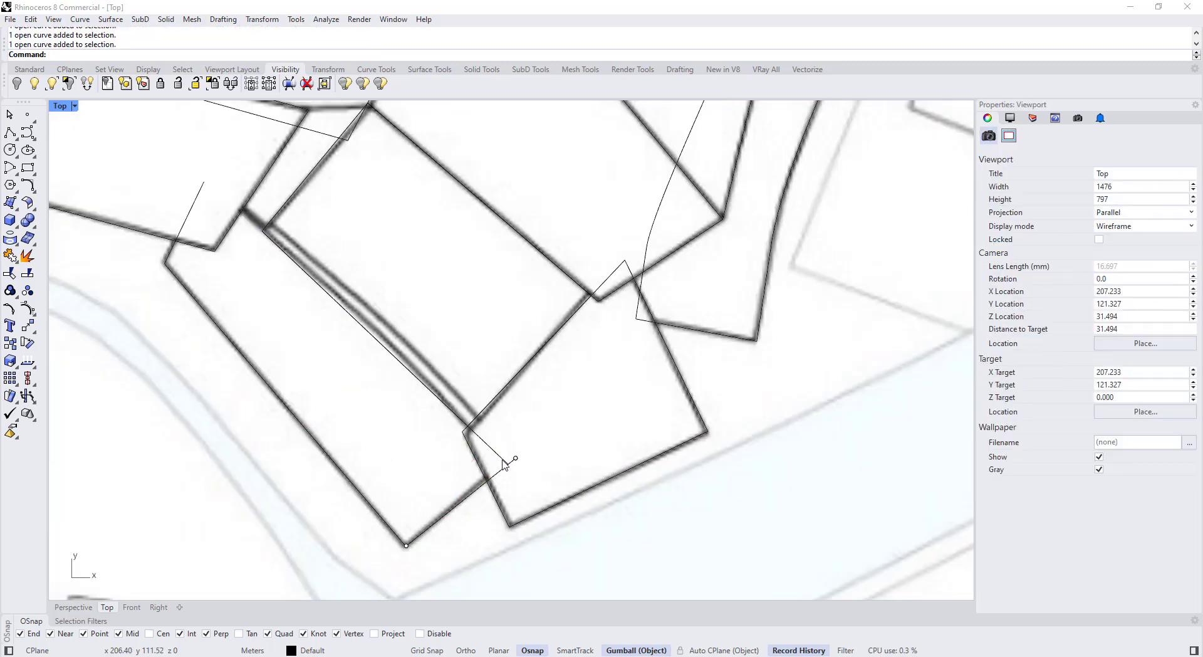
Step: Fillet the southwestern roof's inner edge with its south and north end lines at radius 0 to form sharp corners
key("BackSpace")
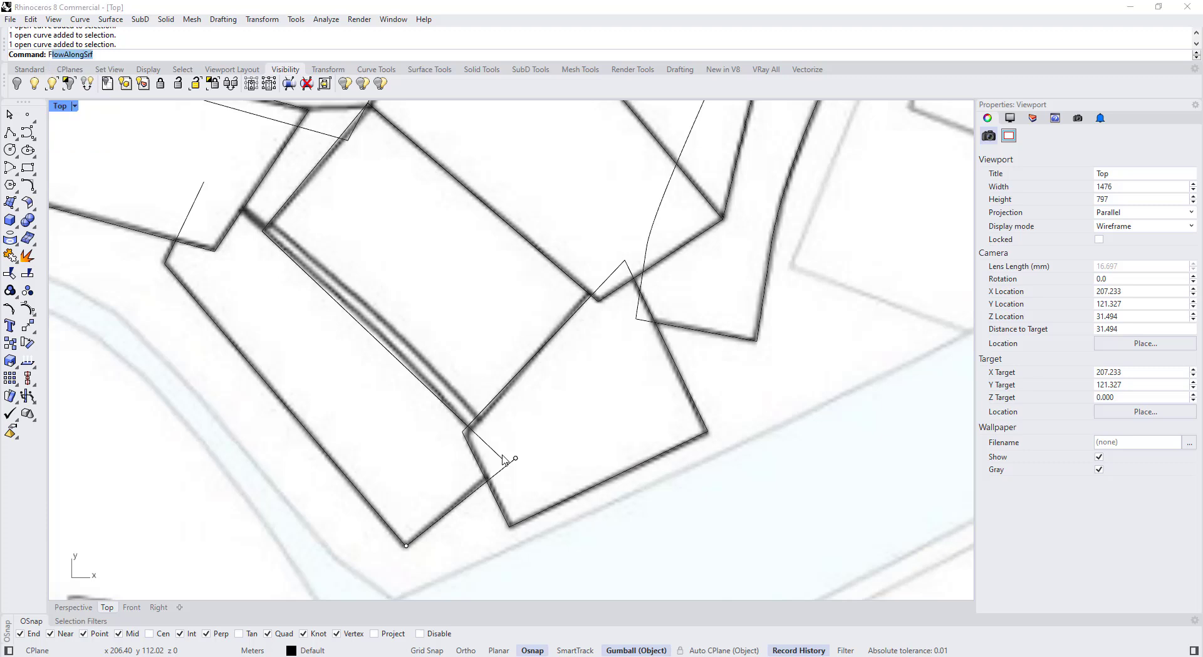
key("Return")
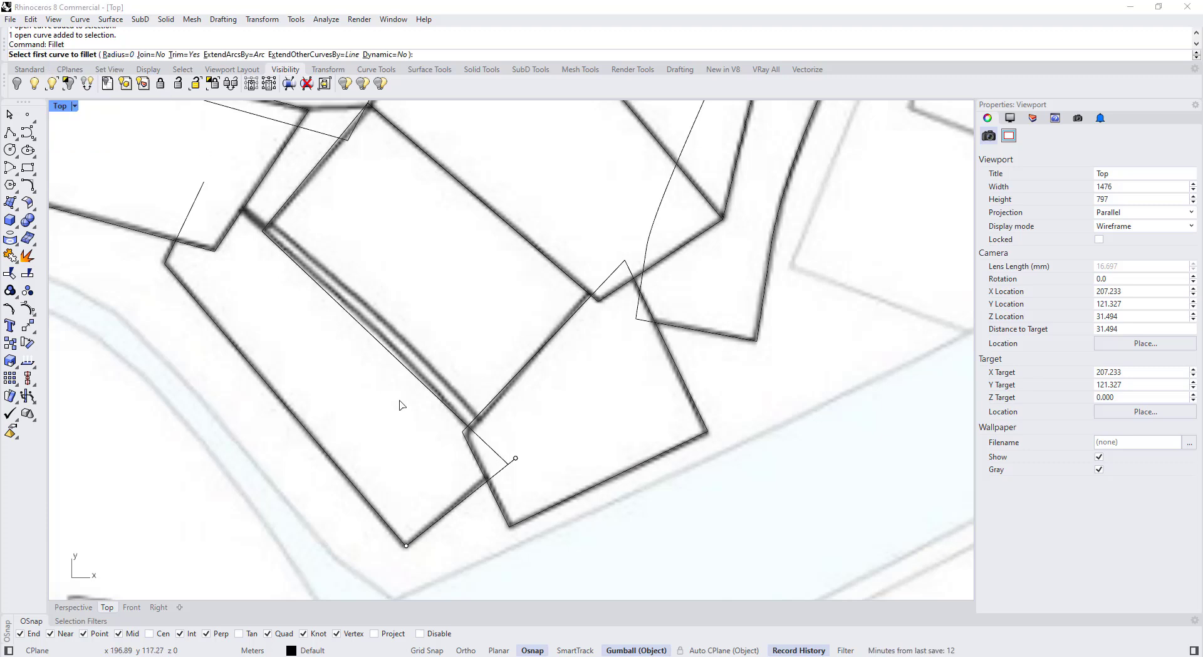
left_click(509, 468)
left_click(500, 472)
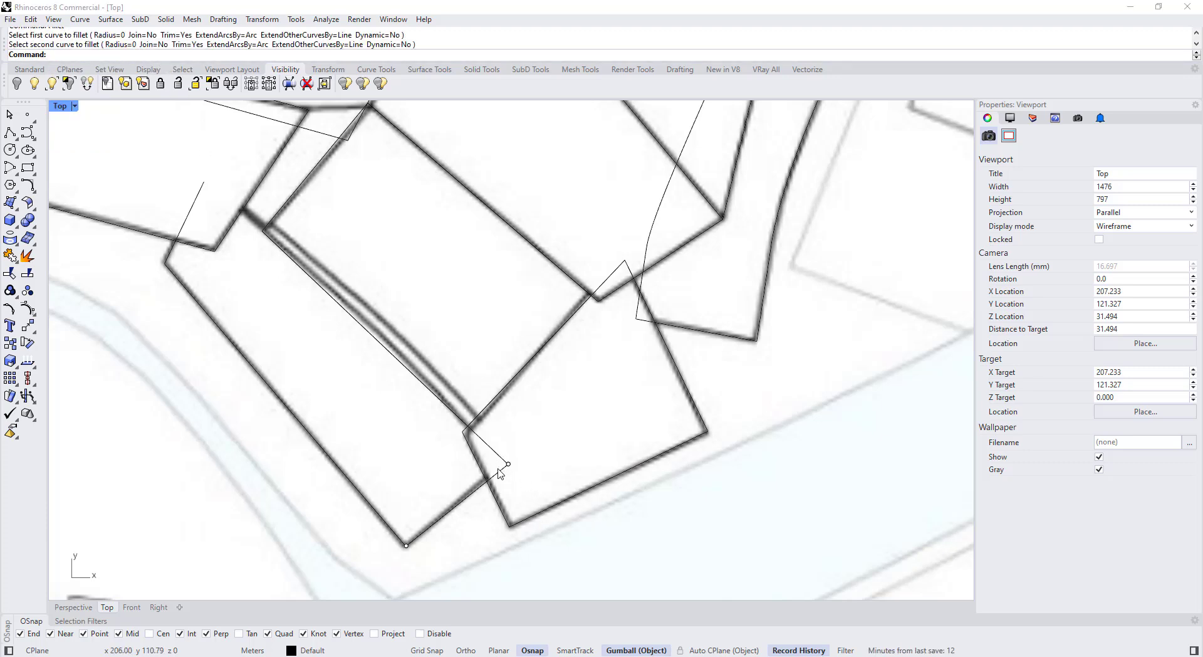
key("Return")
left_click(479, 438)
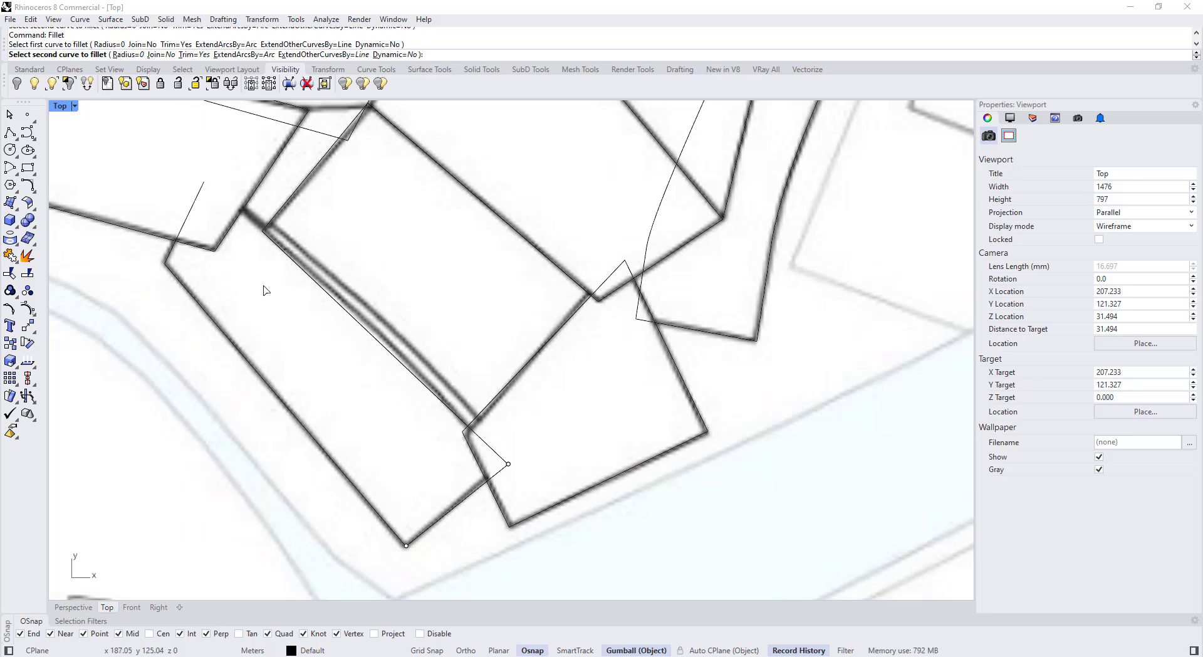
left_click(183, 228)
left_click(259, 228)
left_click(253, 244)
scroll(250, 241, "down", 4)
left_click(211, 219)
scroll(250, 275, "down", 4)
right_click_drag(278, 311, 311, 357)
key("Escape")
scroll(285, 315, "down", 2)
scroll(289, 281, "up", 1)
scroll(301, 314, "down", 3)
left_click(303, 279)
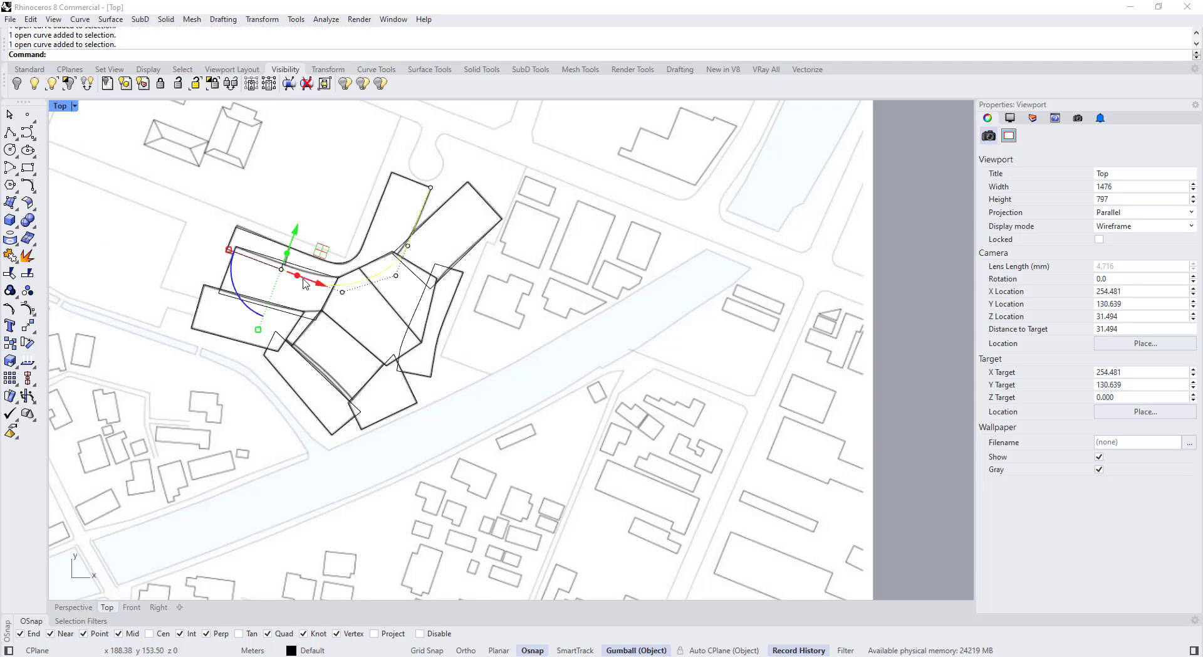
key("Escape")
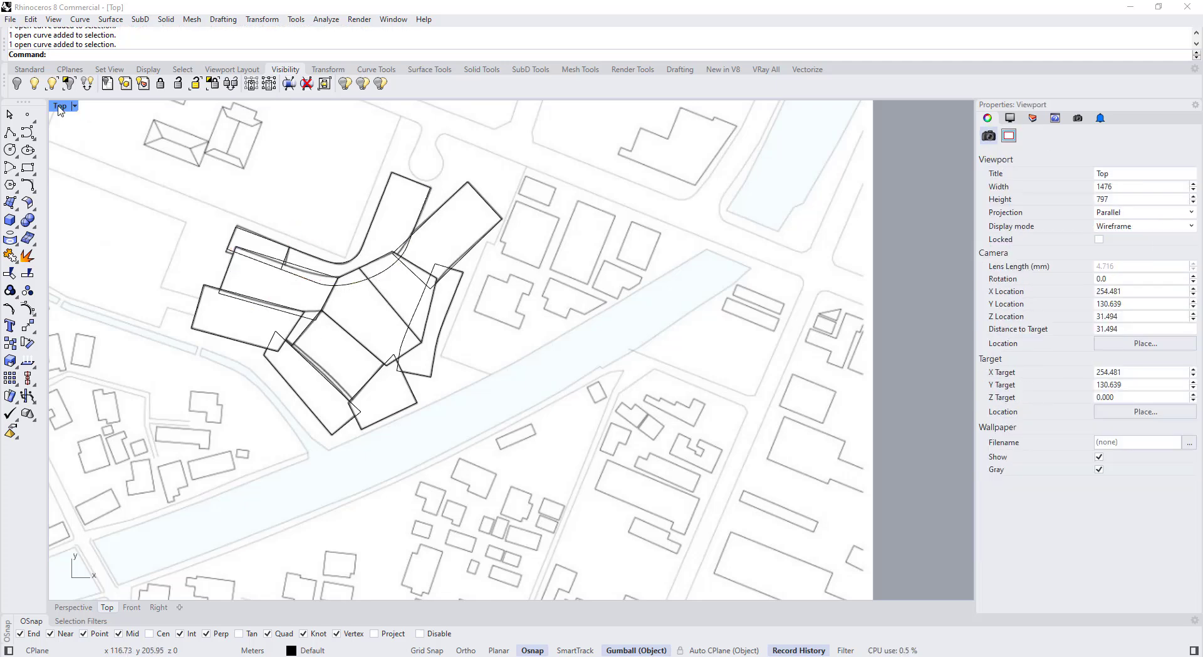
Step: Maximize the Perspective viewport and frame the traced roof outlines from the north
double_click(59, 107)
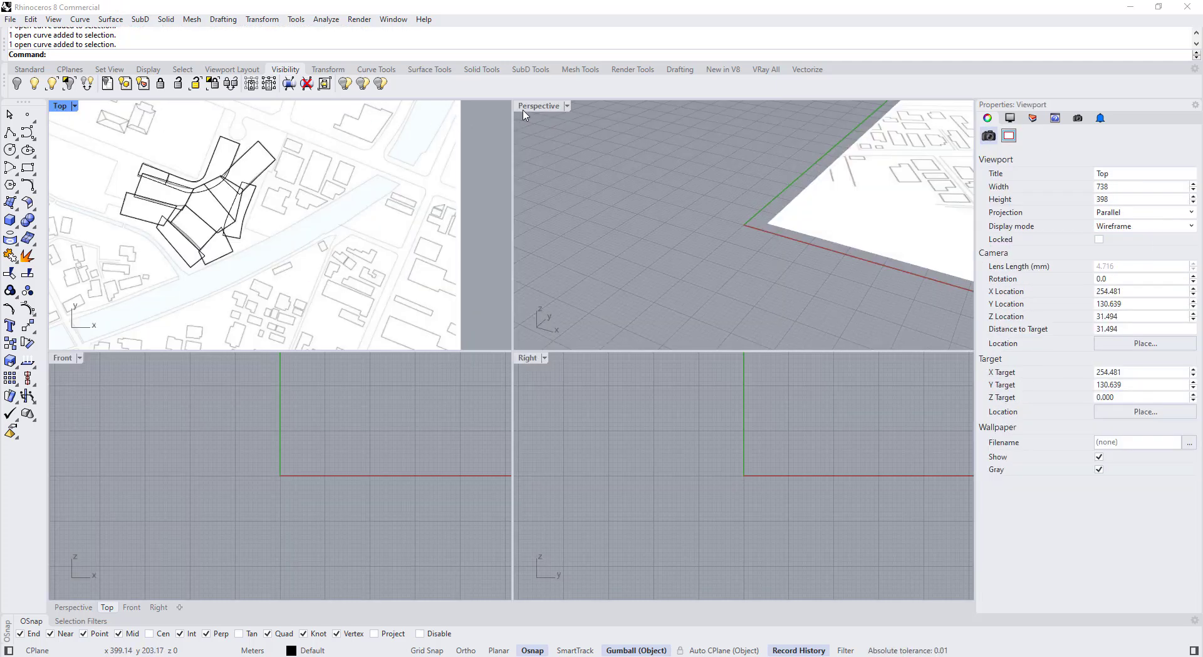
double_click(553, 107)
scroll(510, 207, "down", 2)
right_click_drag(510, 207, 593, 303)
scroll(470, 357, "down", 7)
scroll(596, 309, "up", 10)
right_click_drag(473, 338, 551, 341)
scroll(501, 339, "down", 13)
right_click_drag(433, 345, 454, 360)
scroll(464, 335, "up", 15)
scroll(379, 441, "down", 6)
scroll(382, 441, "up", 6)
right_click_drag(382, 441, 444, 418)
scroll(442, 413, "up", 1)
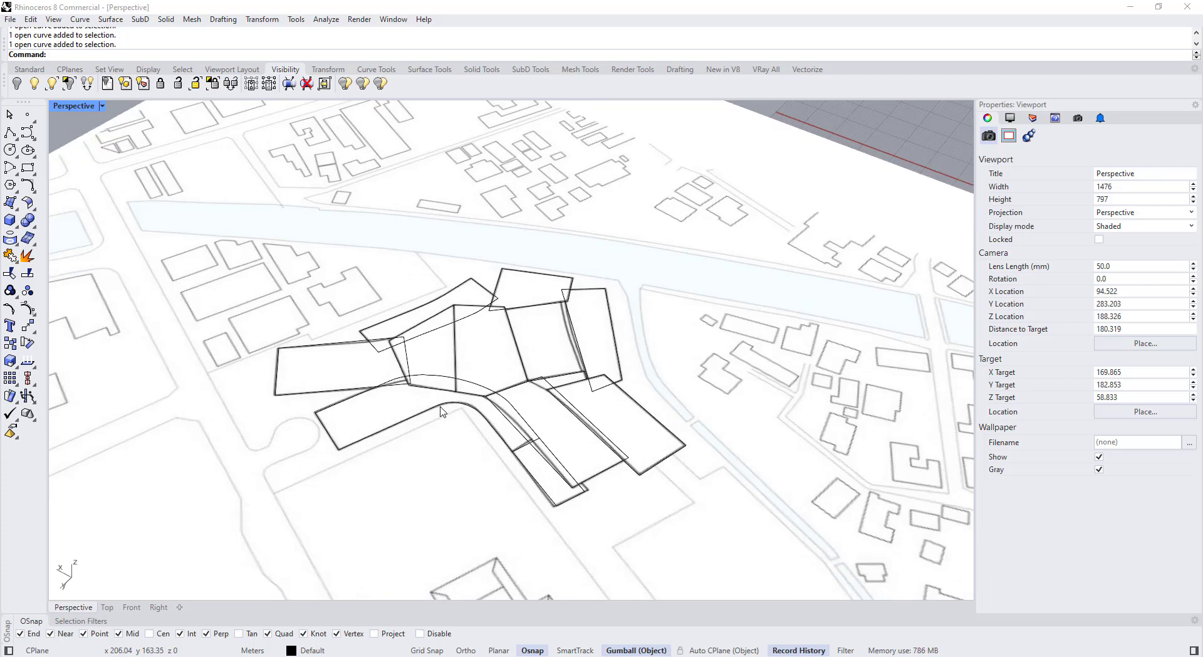
Step: Raise the four boundary curves of the northern bent roof vertically above the site plan, and lock all other objects
scroll(440, 409, "down", 1)
left_click(439, 406)
scroll(438, 401, "up", 4)
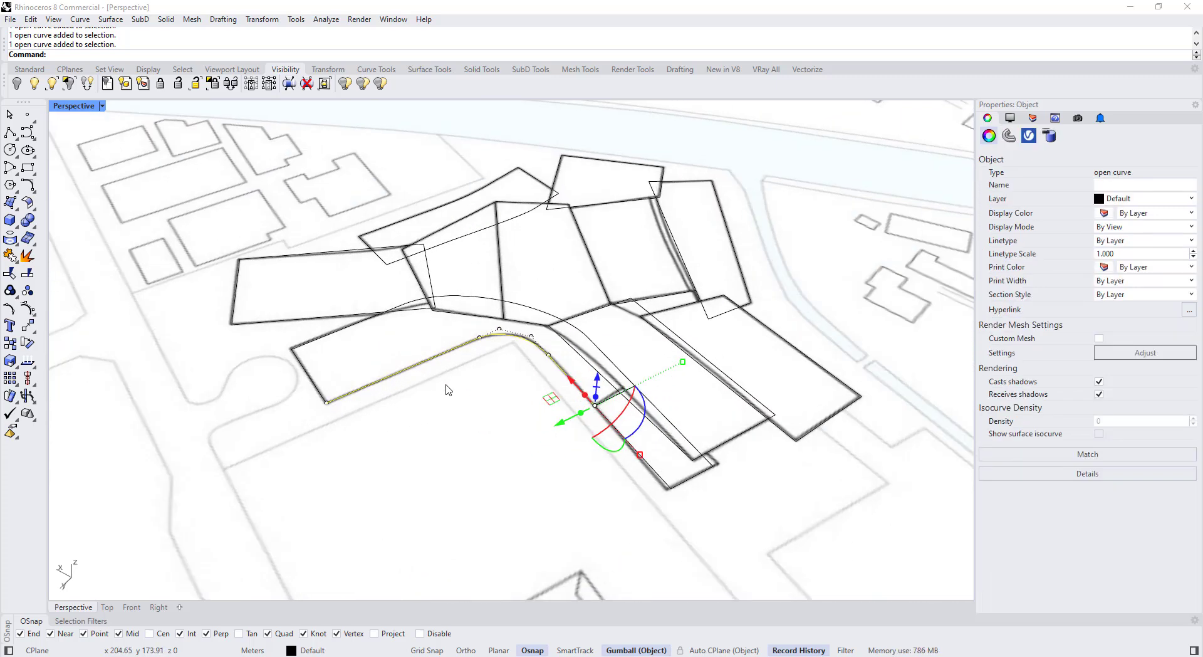
left_click(512, 379, "shift")
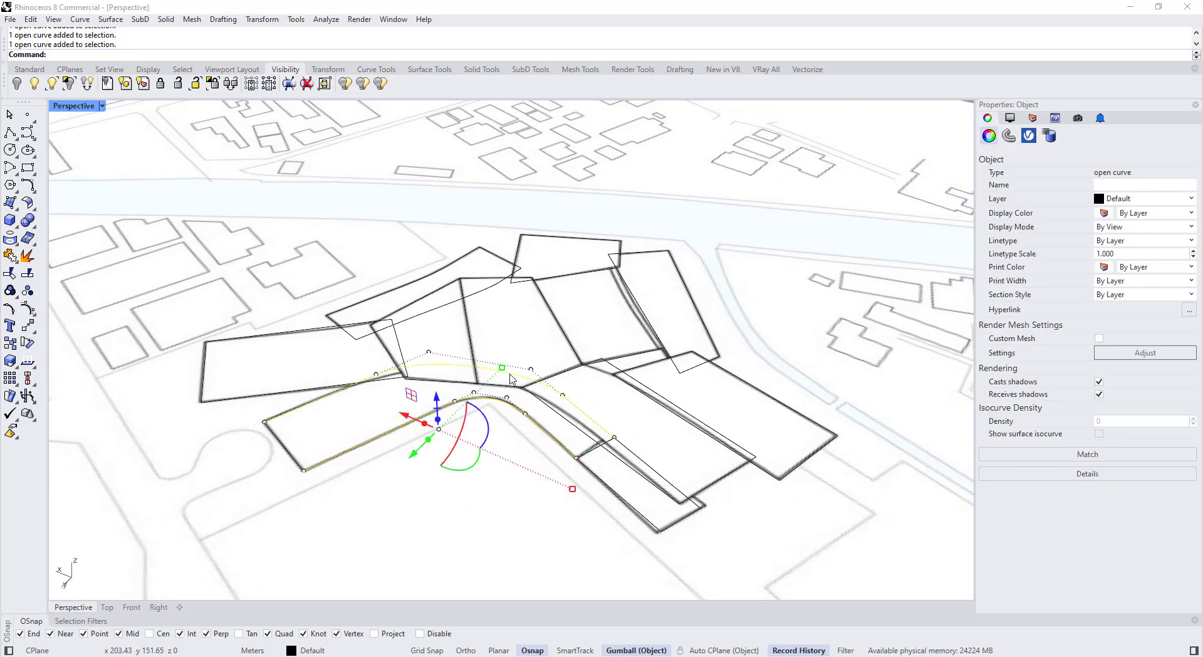
left_click(591, 450, "shift")
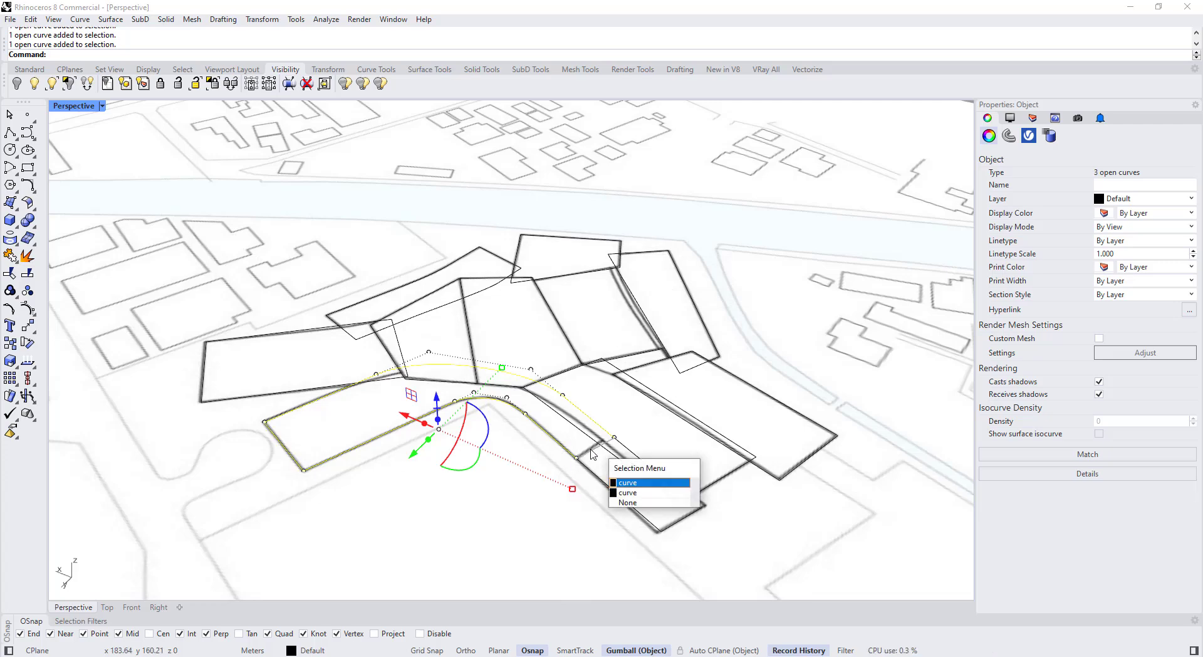
left_click(627, 483)
scroll(482, 413, "down", 8)
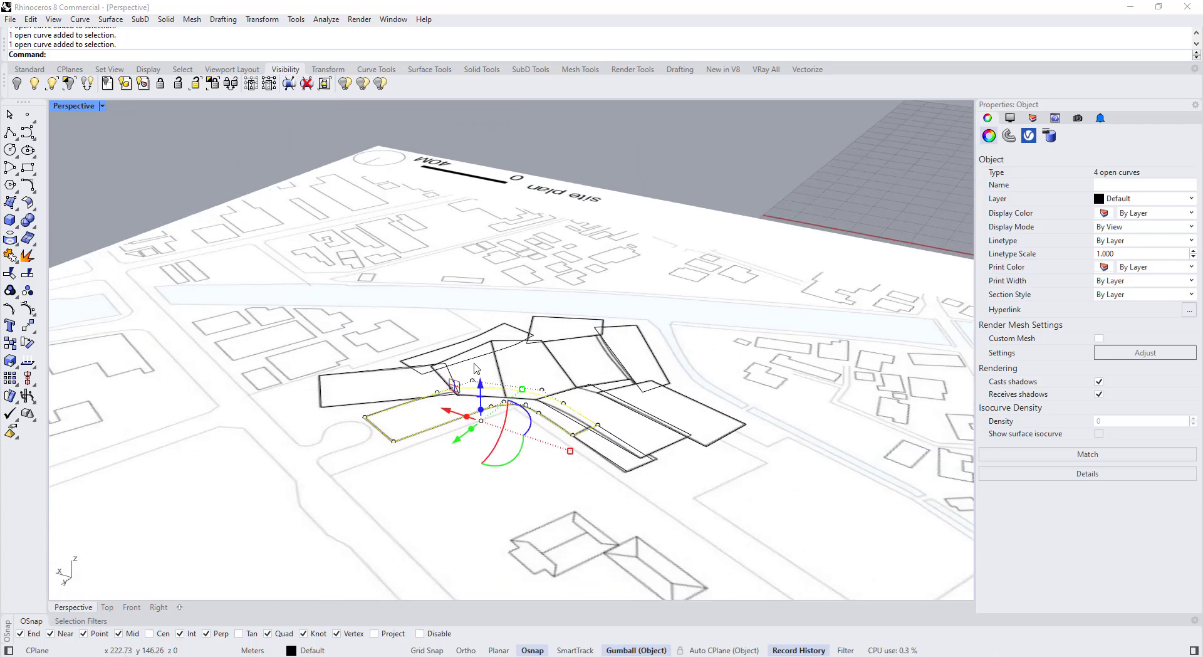
scroll(464, 406, "up", 4)
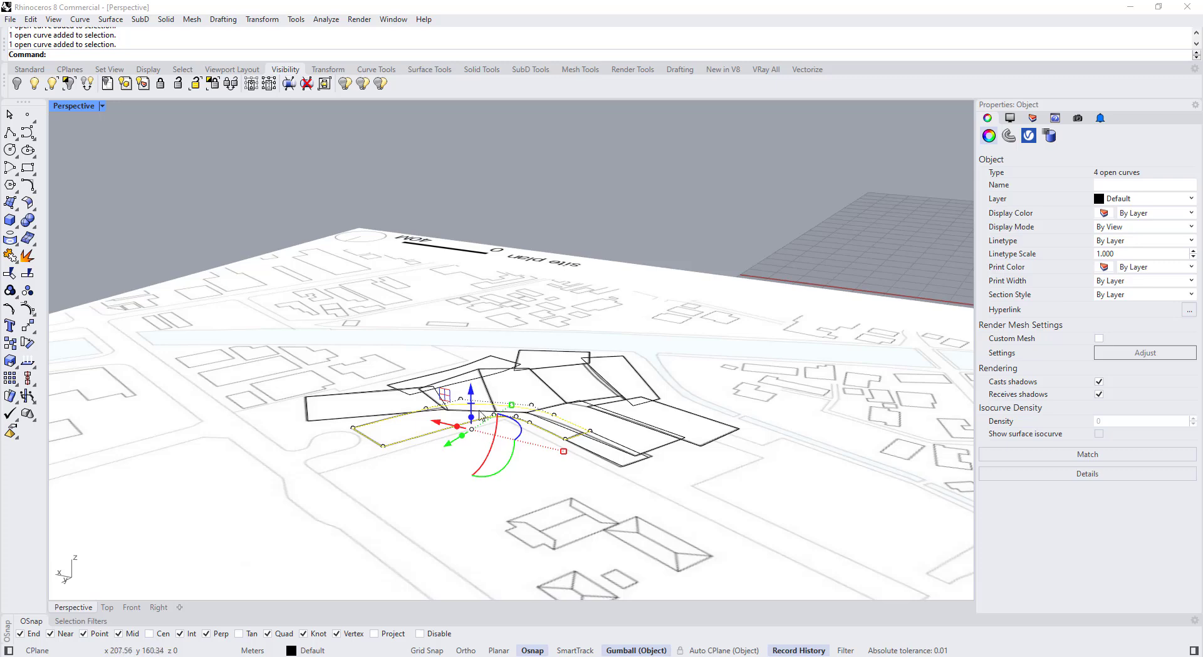
left_click_drag(471, 389, 473, 386)
left_click(212, 83)
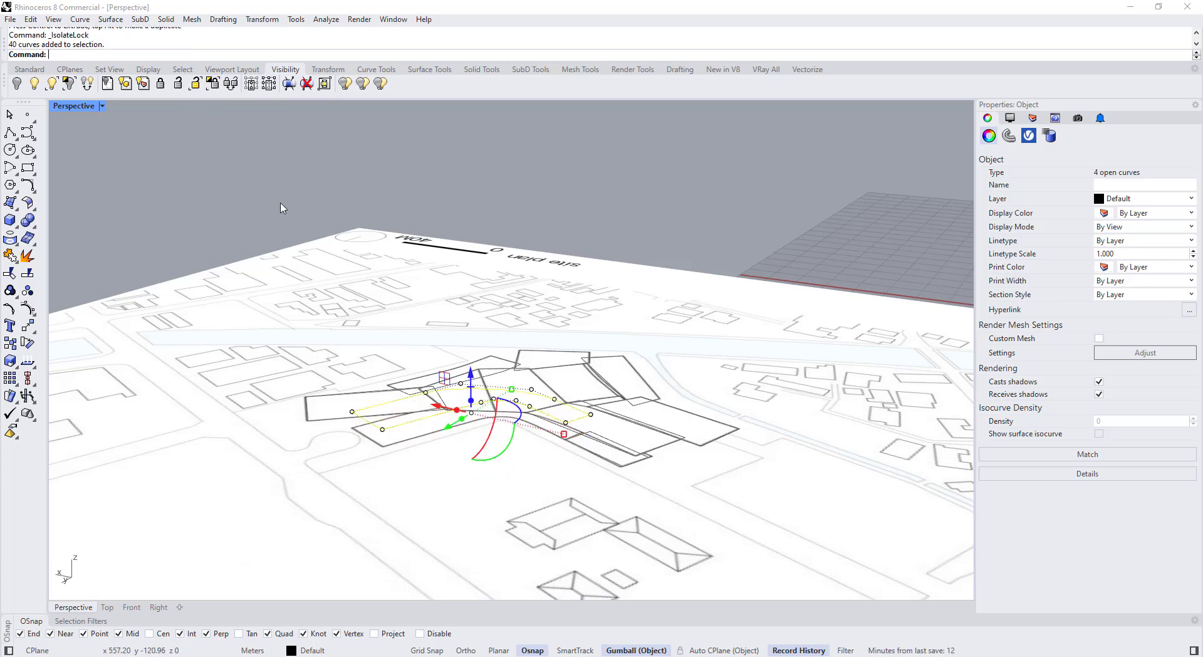
left_click(337, 232)
Step: Examine the raised boundary curves of the northern bent roof from several viewing angles
scroll(477, 371, "up", 5)
left_click(471, 331)
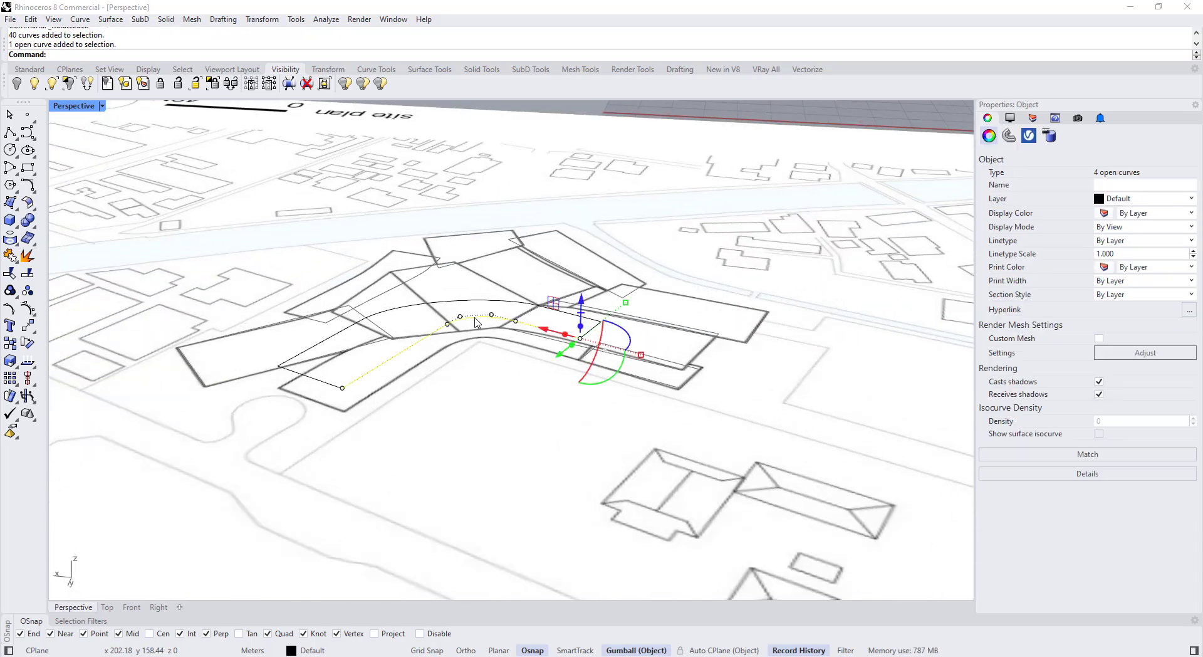
left_click(479, 303)
left_click(492, 388)
scroll(549, 420, "down", 5)
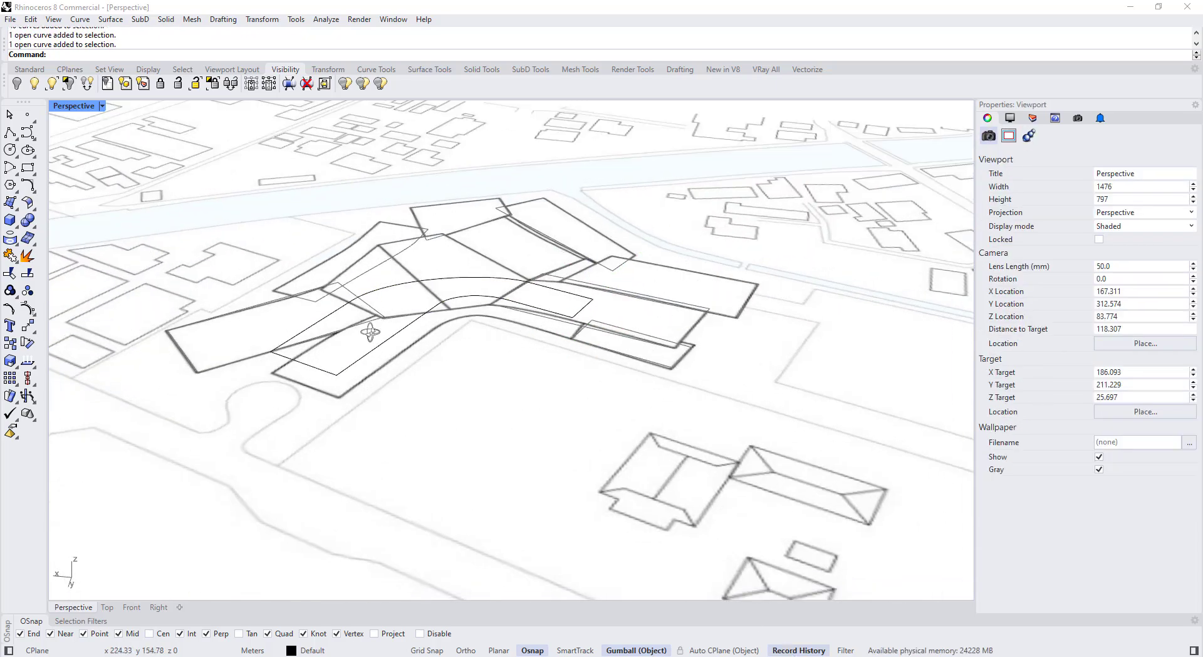
scroll(418, 369, "up", 6)
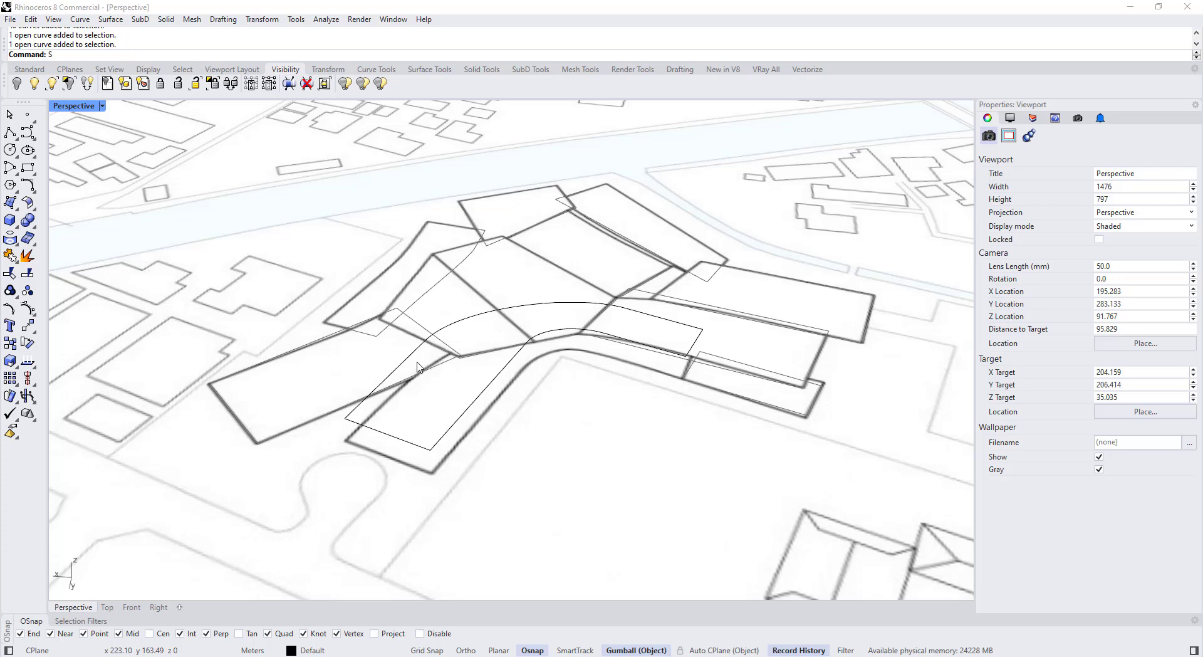
left_click(448, 341)
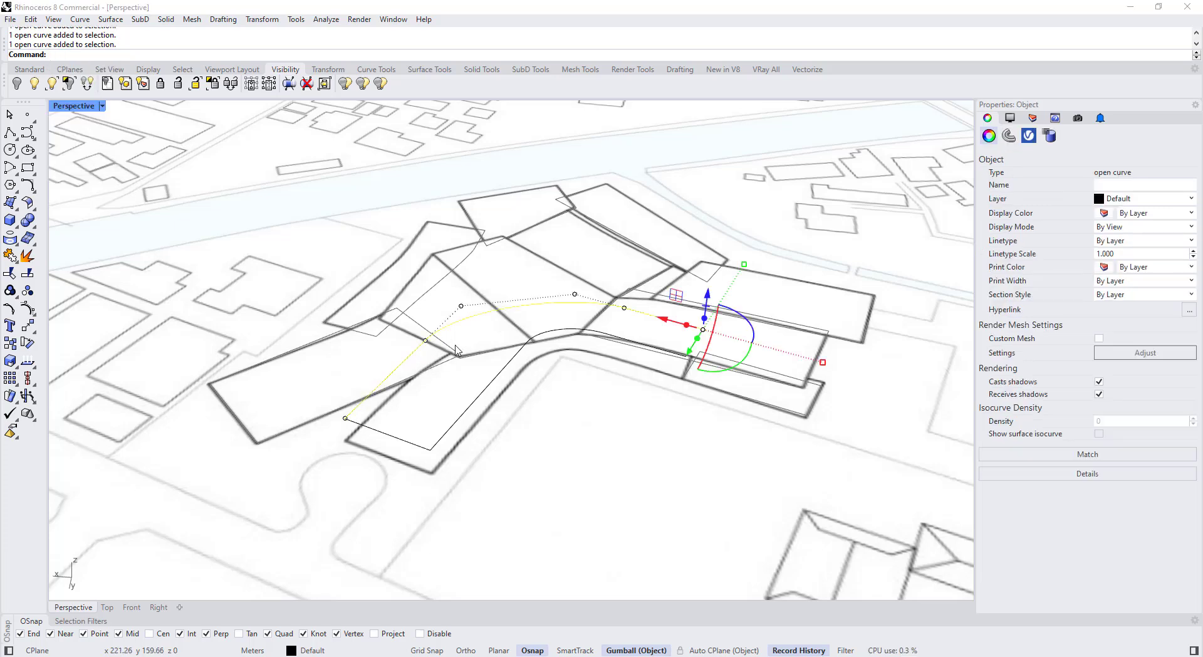
scroll(537, 304, "up", 2)
key("Escape")
left_click(547, 344)
key("Escape")
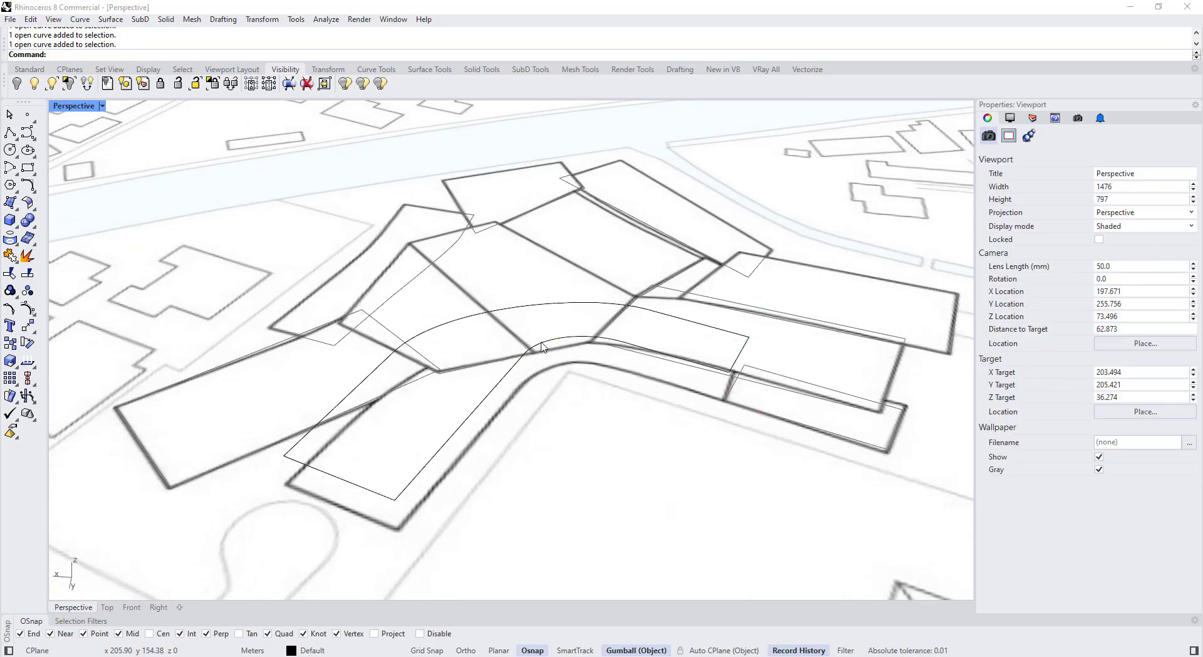
right_click_drag(475, 345, 470, 329)
scroll(471, 334, "down", 2)
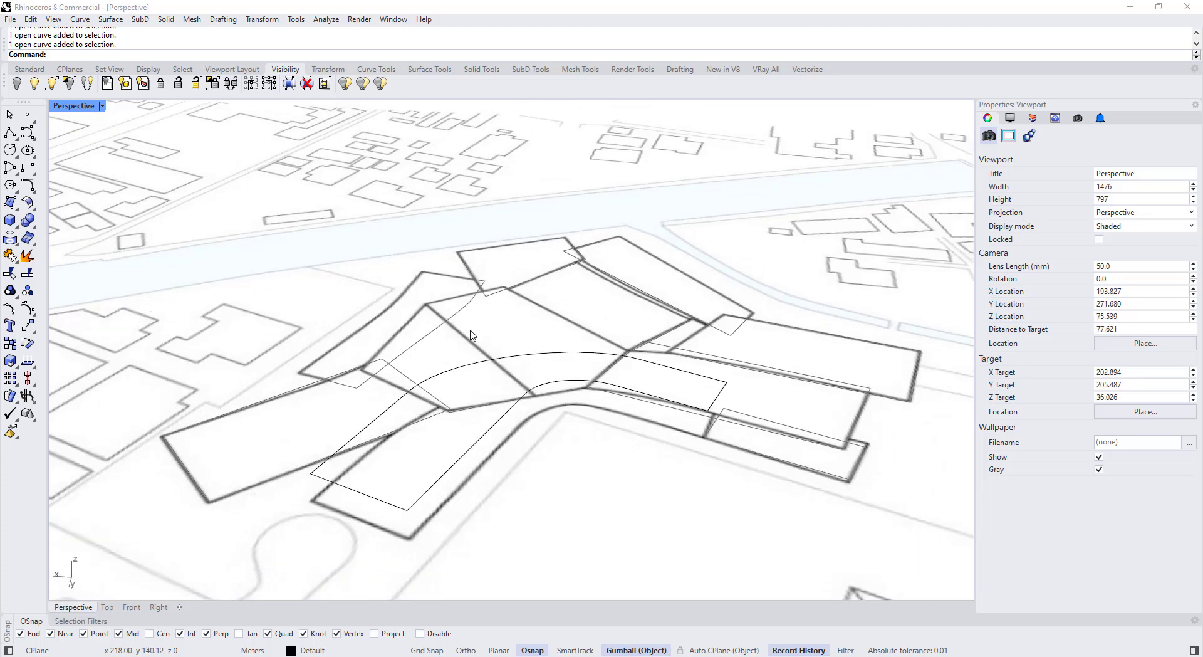
left_click(483, 363)
scroll(480, 366, "down", 2)
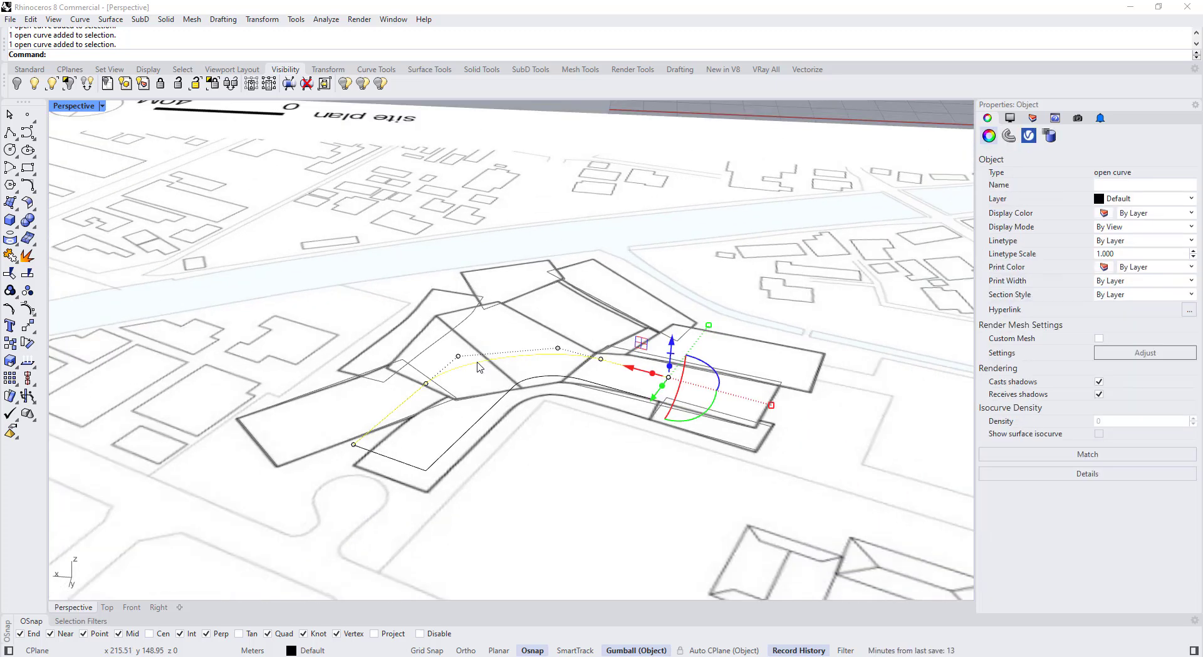
key("Escape")
Step: Create a Sweep2 surface from the raised roof's two long bent curves and its end lines, without changing the cross sections
type("Resw")
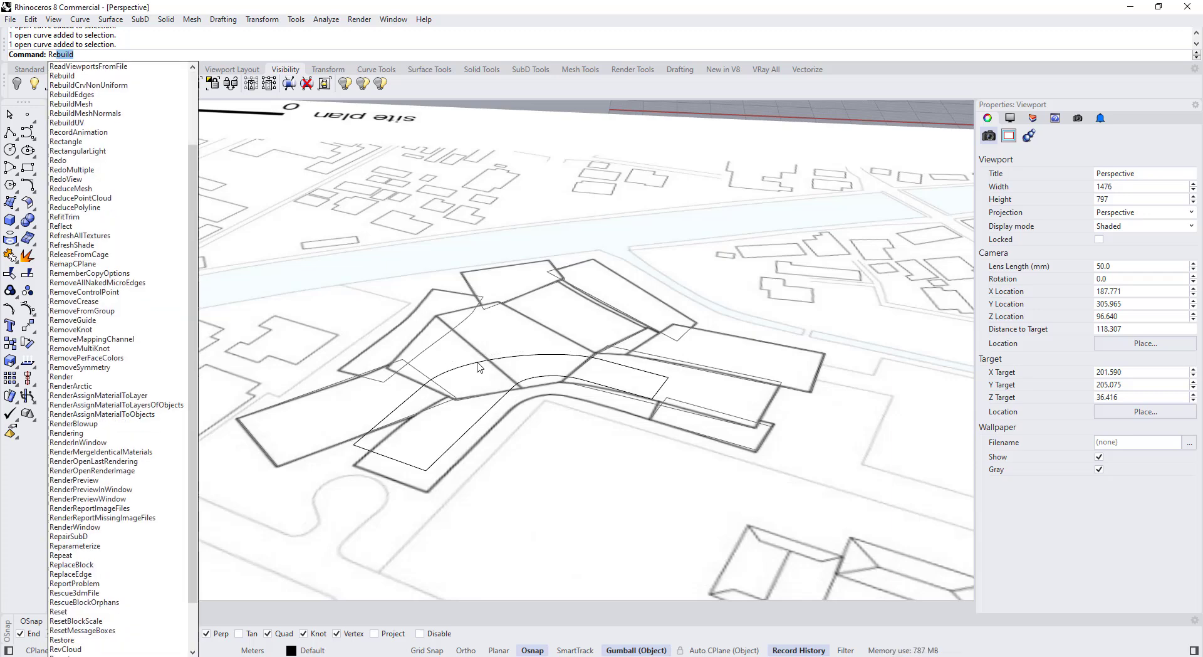
left_click(441, 375)
left_click(482, 419)
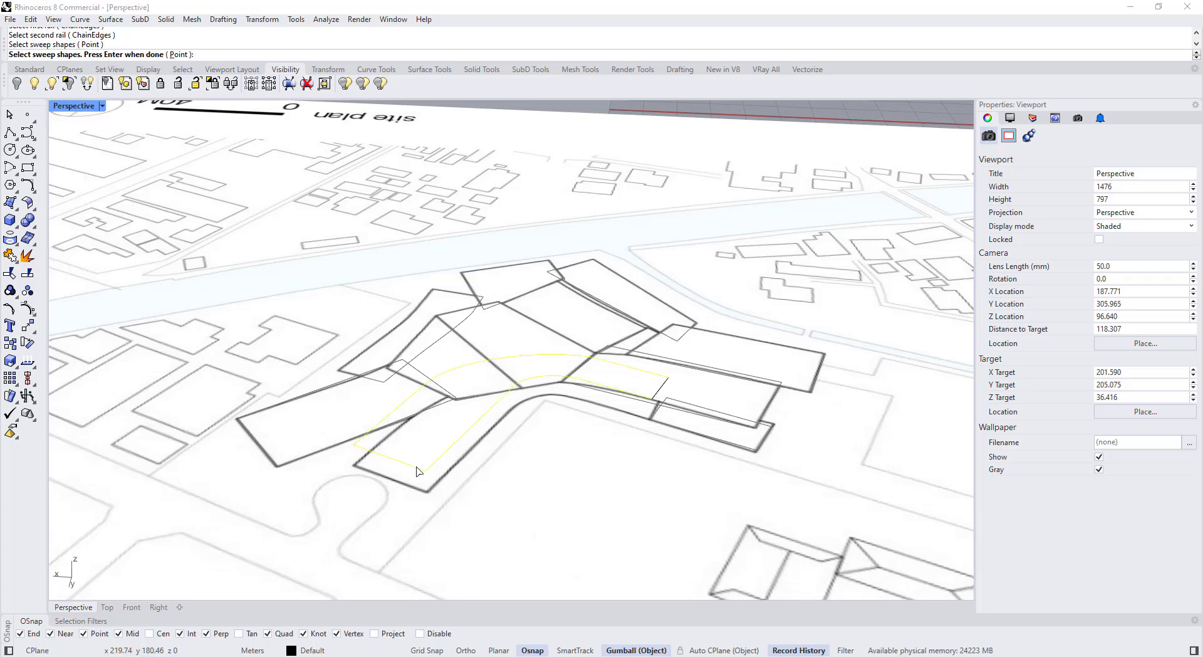
key("Return")
scroll(420, 345, "down", 5)
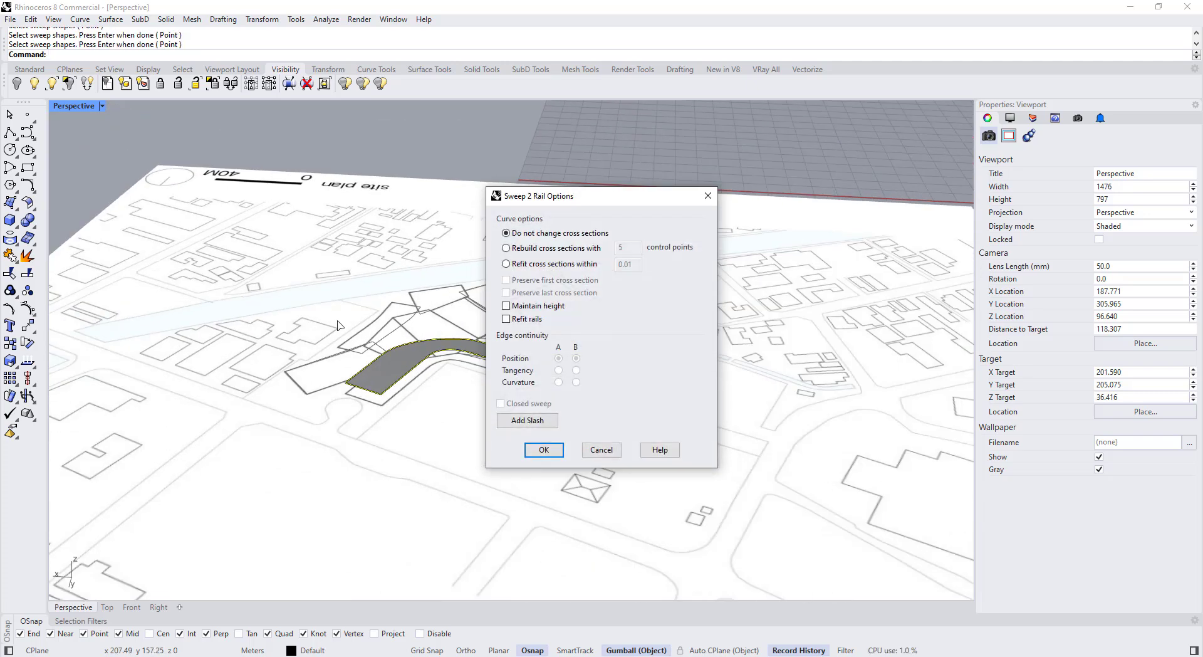
key("Return")
Step: Show the control points of the bent roof's rear edge curve
scroll(420, 345, "up", 5)
left_click(389, 326)
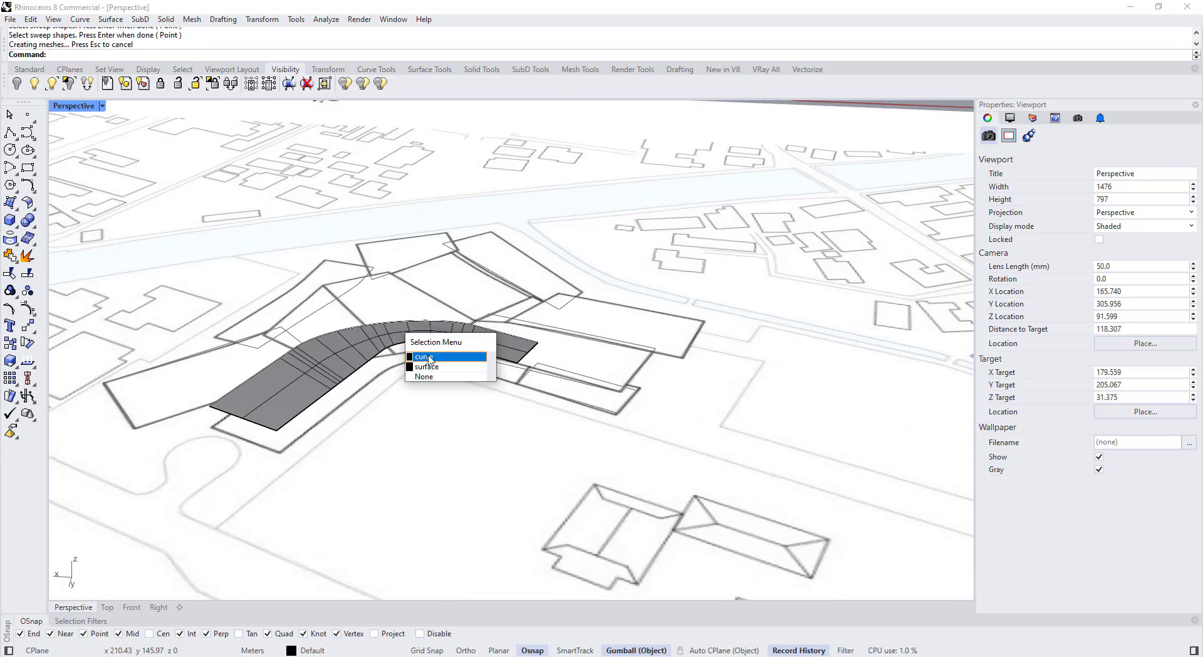
left_click(433, 356)
key("F10")
Step: Try moving a control point in the bend of the rear edge curve with the object-aligned gumball, and undo the move
left_click_drag(334, 318, 352, 332)
right_click_drag(353, 332, 348, 317)
left_click_drag(338, 319, 338, 288)
left_click_drag(452, 366, 444, 358)
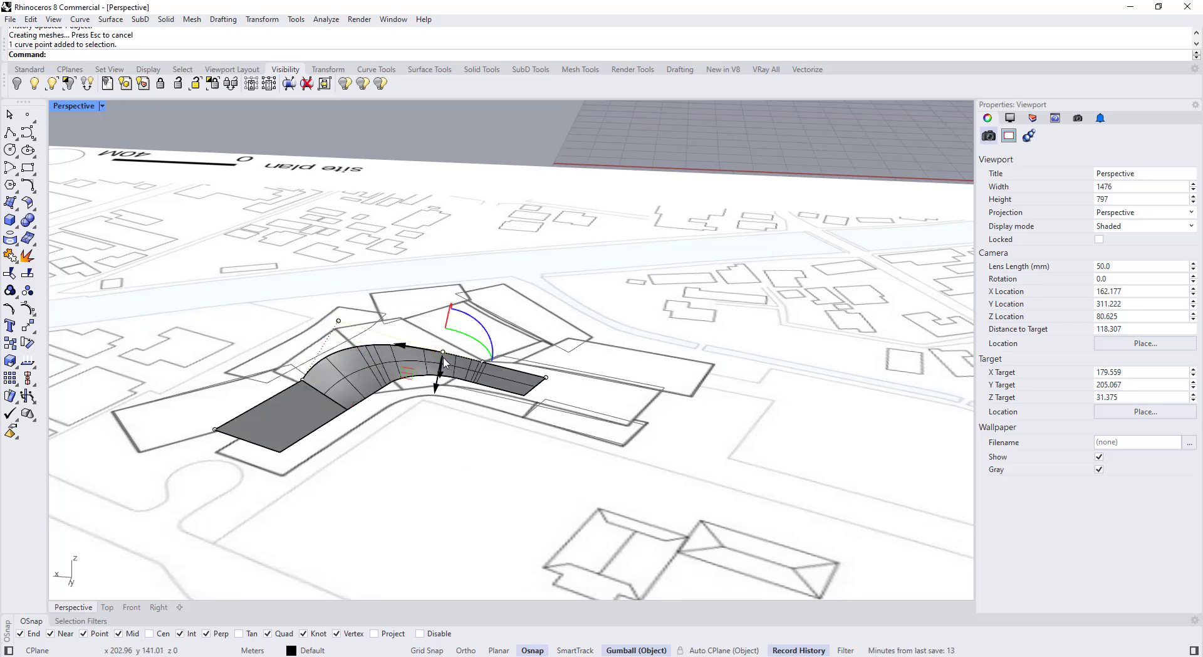
scroll(413, 360, "up", 2)
key("ctrl+z")
scroll(415, 360, "up", 2)
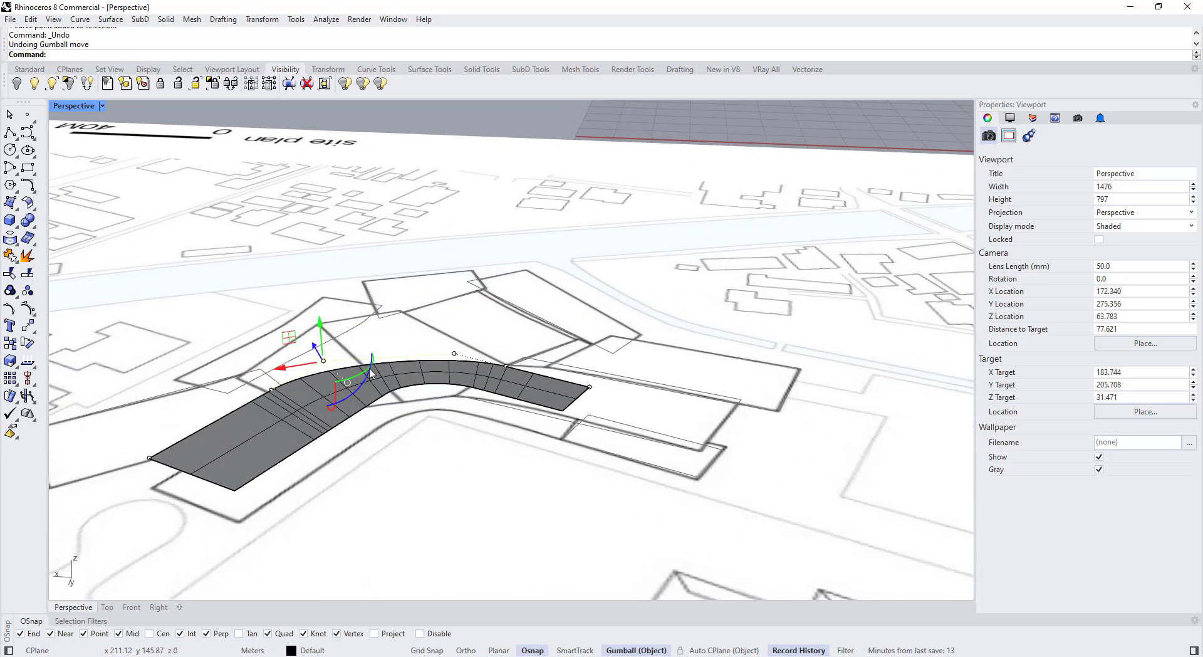
Step: Align the gumball to the CPlane and raise the two middle control points of the rear edge curve vertically
left_click(343, 388)
left_click(411, 469)
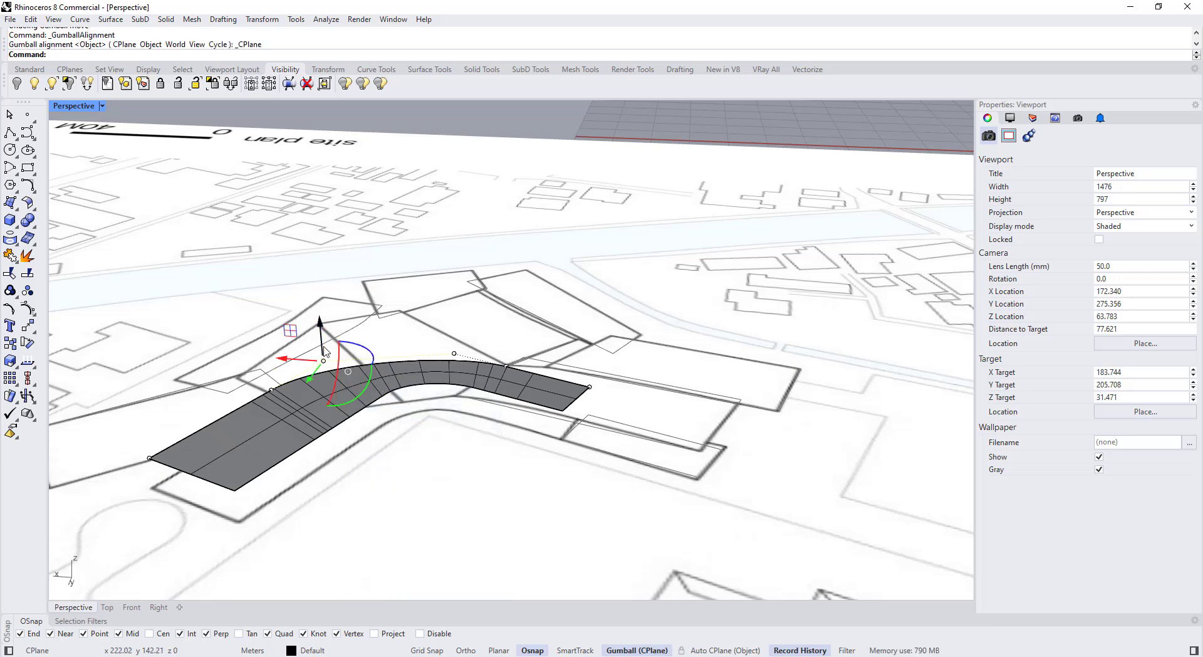
left_click_drag(320, 311, 320, 310)
left_click(454, 353)
left_click_drag(452, 324, 451, 298)
scroll(449, 315, "down", 4)
scroll(425, 391, "up", 3)
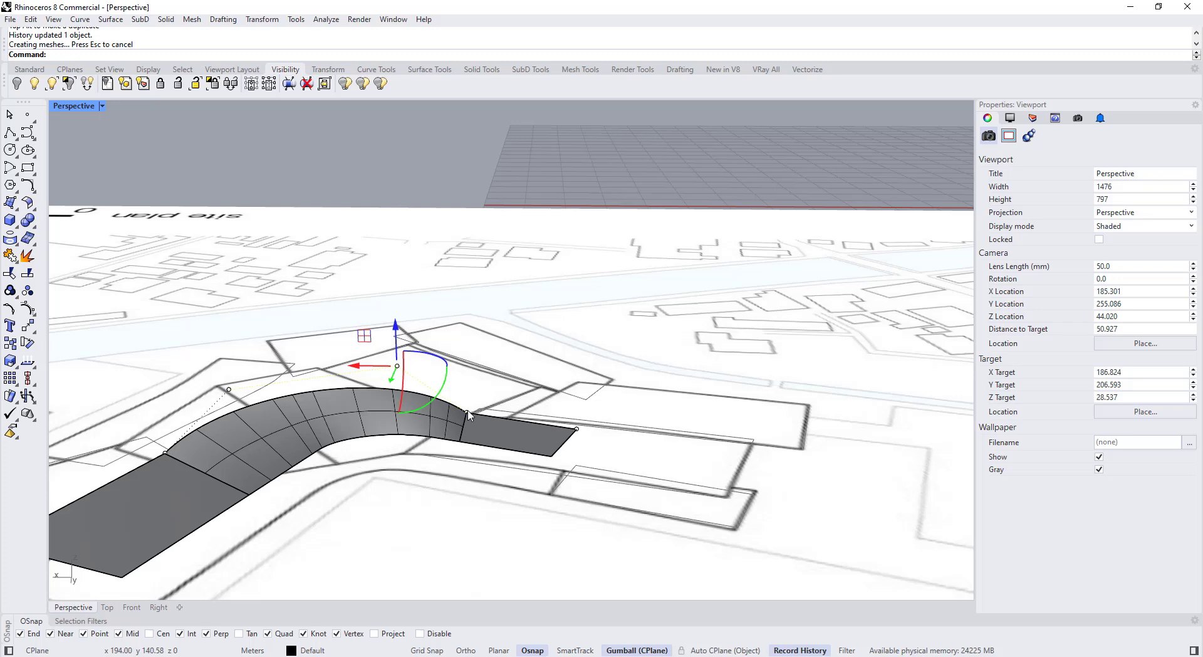
scroll(456, 447, "down", 3)
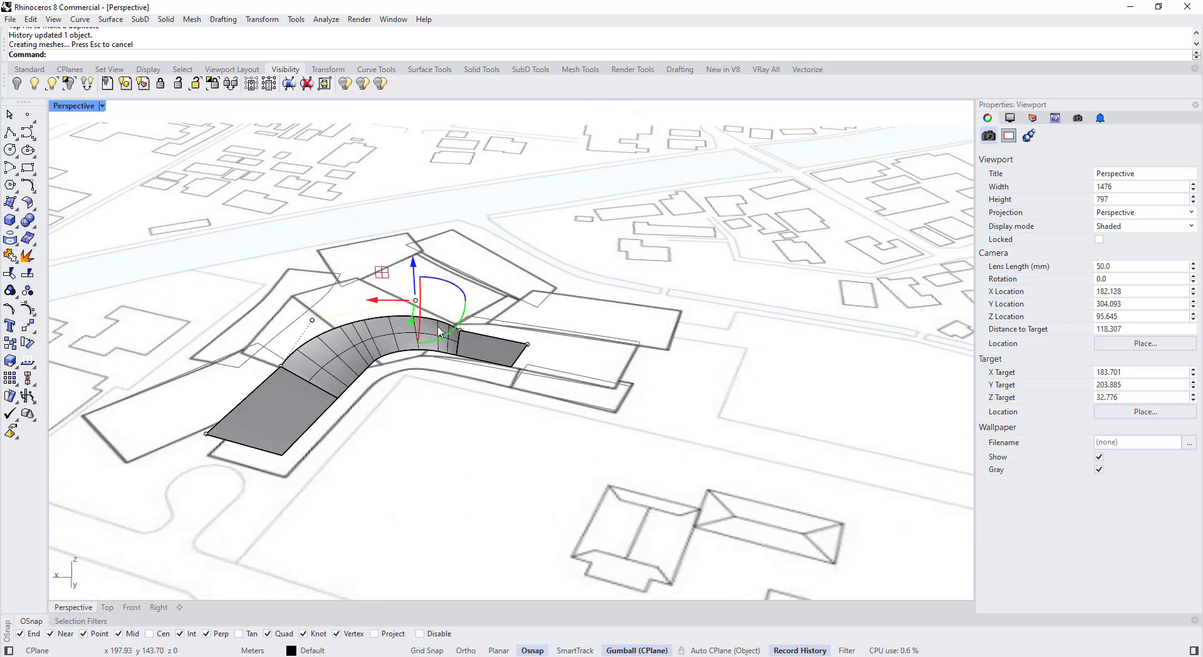
scroll(495, 374, "up", 5)
key("Escape")
key("Escape")
Step: Remove the knots where the bend meets the short wing from the roof's rear and front edge curves
left_click(34, 317)
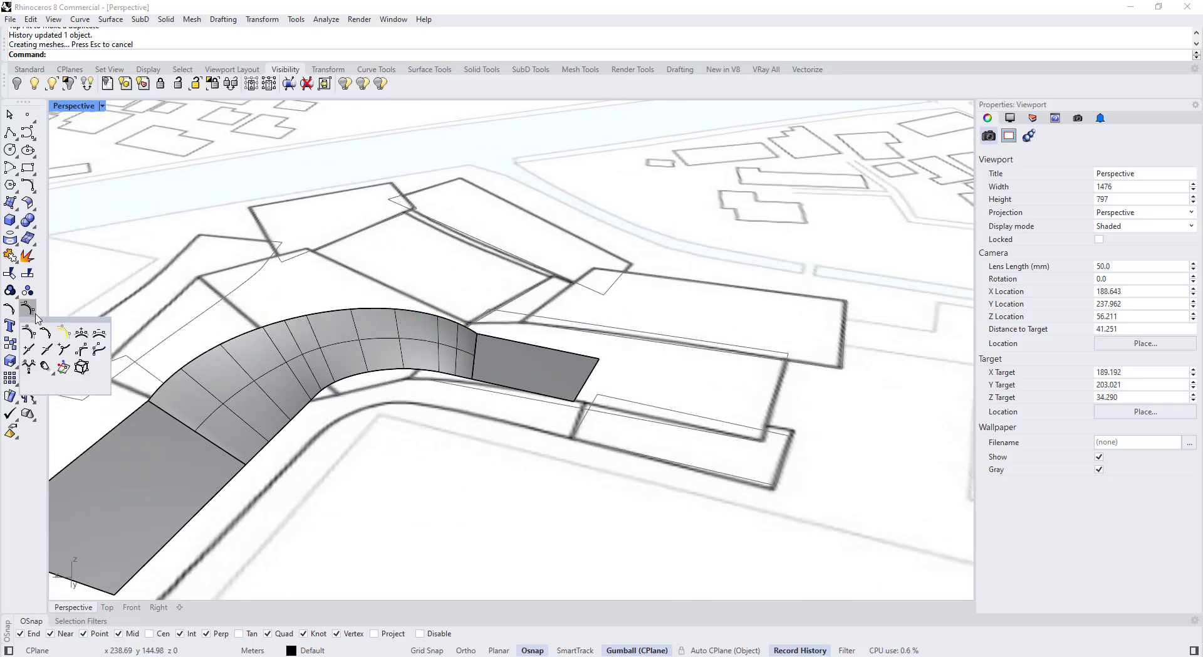
left_click(46, 351)
left_click(476, 340)
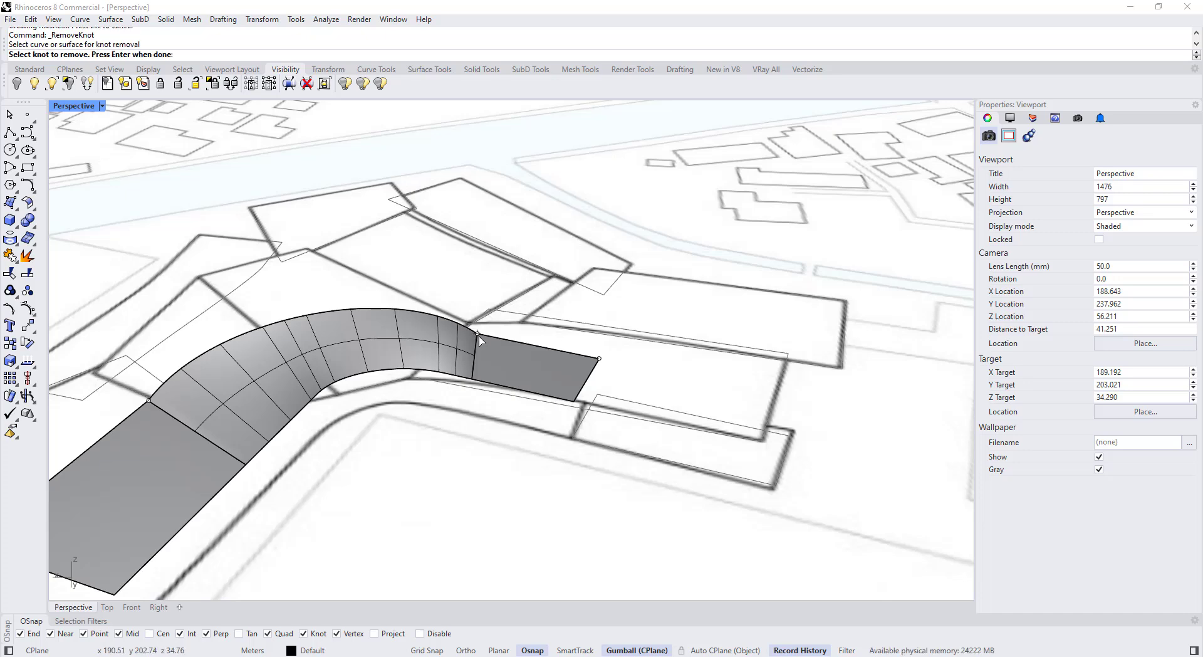
left_click(478, 354)
right_click(474, 359)
left_click(474, 379)
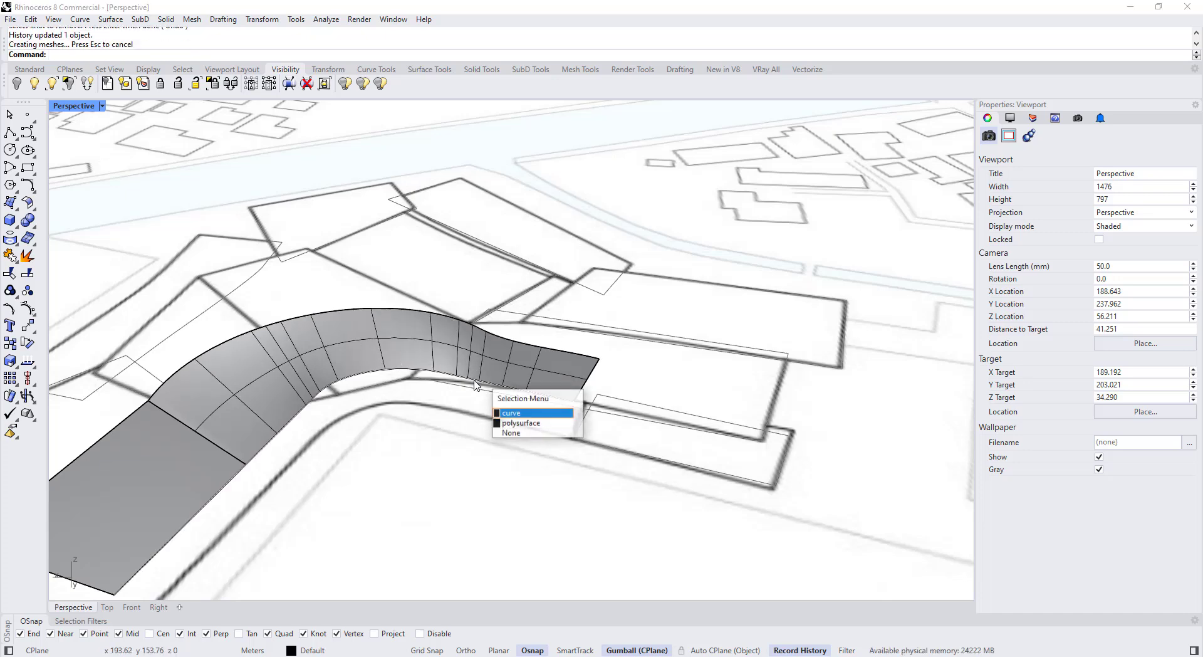
left_click(502, 412)
right_click(475, 392)
right_click(448, 391)
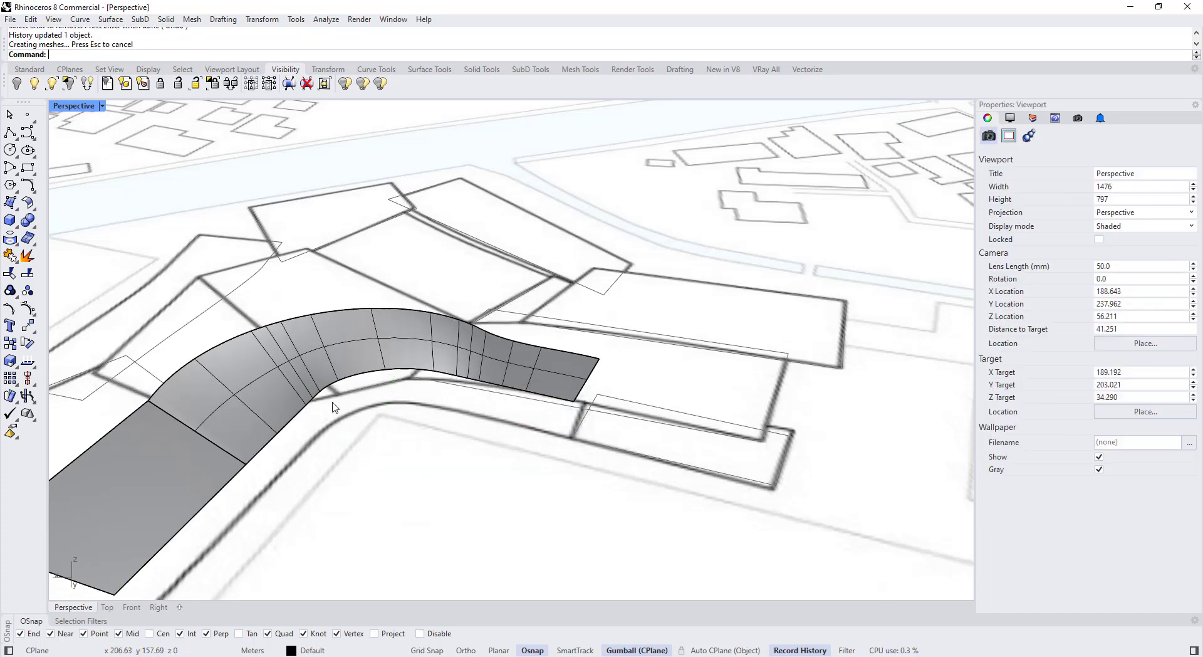
Step: Remove the knot where the bend meets the long wing from the roof's front edge curve
left_click(256, 455)
left_click(289, 491)
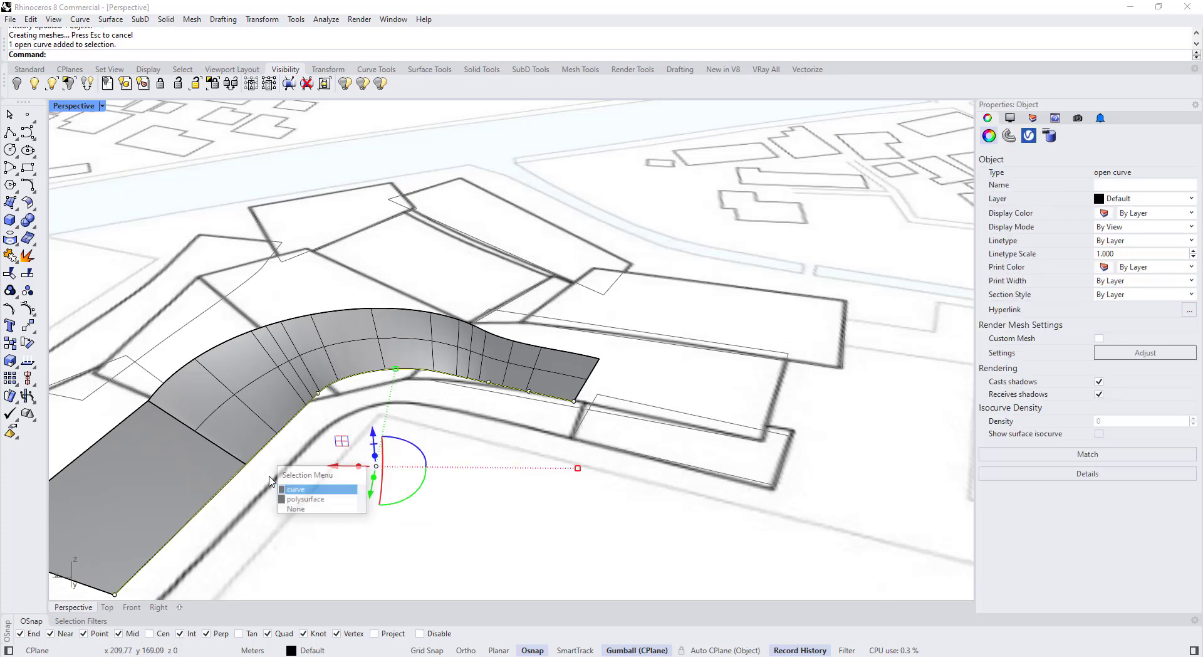
right_click(269, 480)
left_click(248, 465)
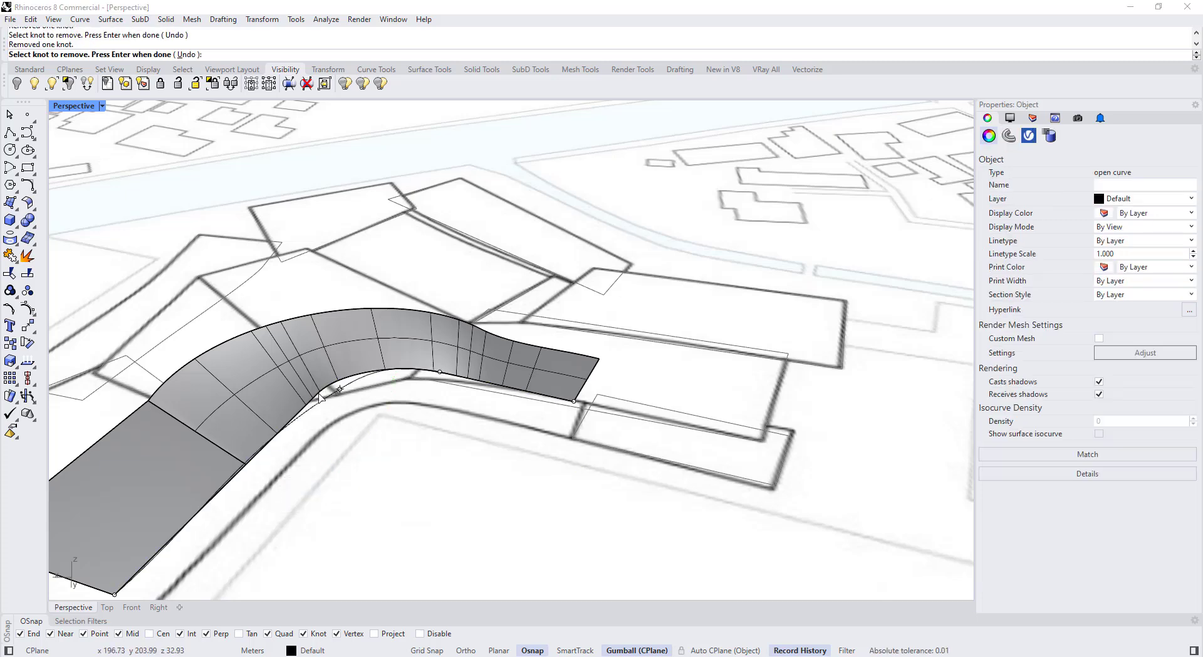
right_click(316, 426)
scroll(320, 411, "down", 2)
Step: Remove the knot where the bend meets the long wing from the roof's rear edge curve
left_click(275, 456)
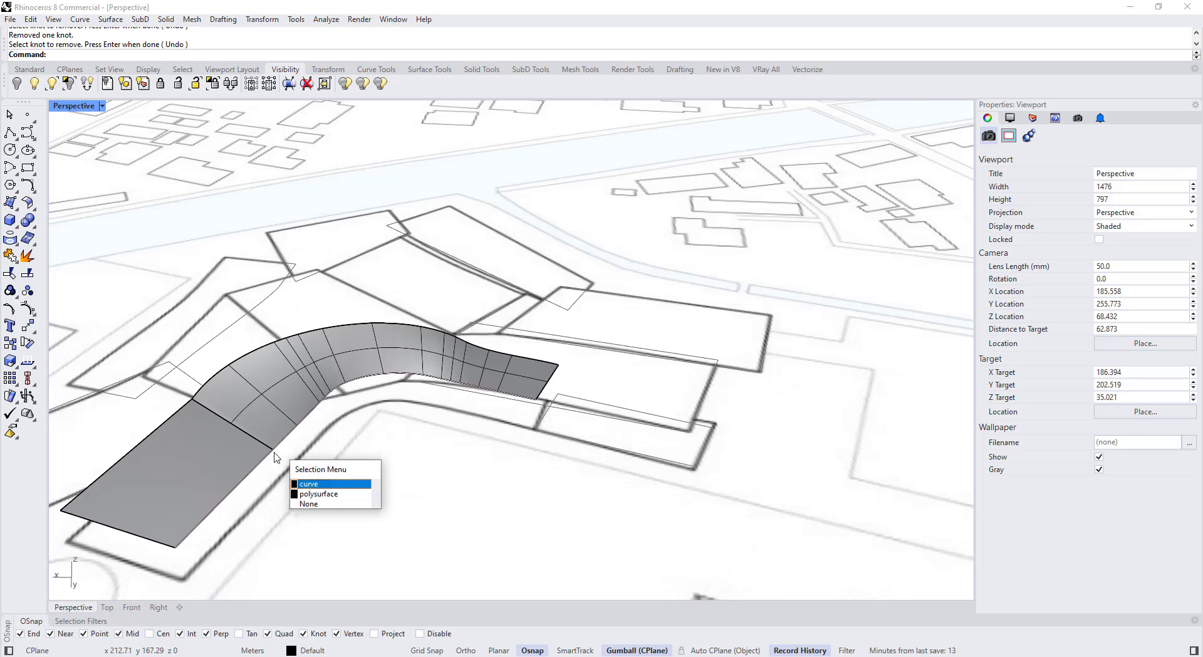
left_click(312, 489)
left_click(214, 413)
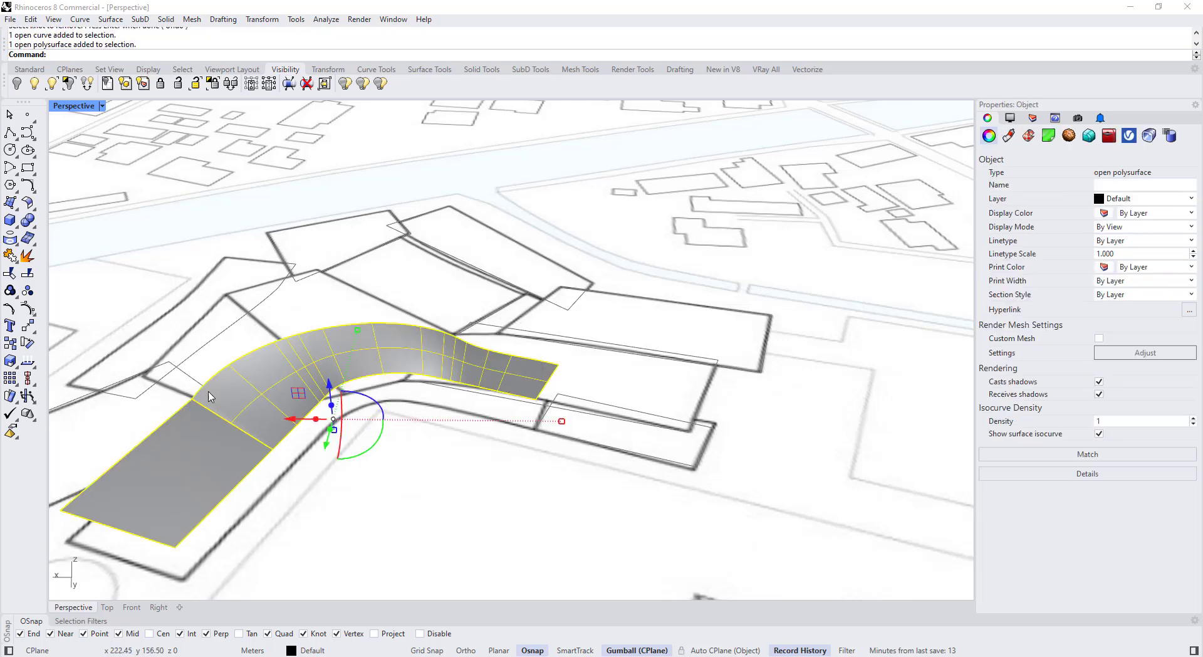
left_click(206, 383)
left_click(242, 419)
right_click(187, 410)
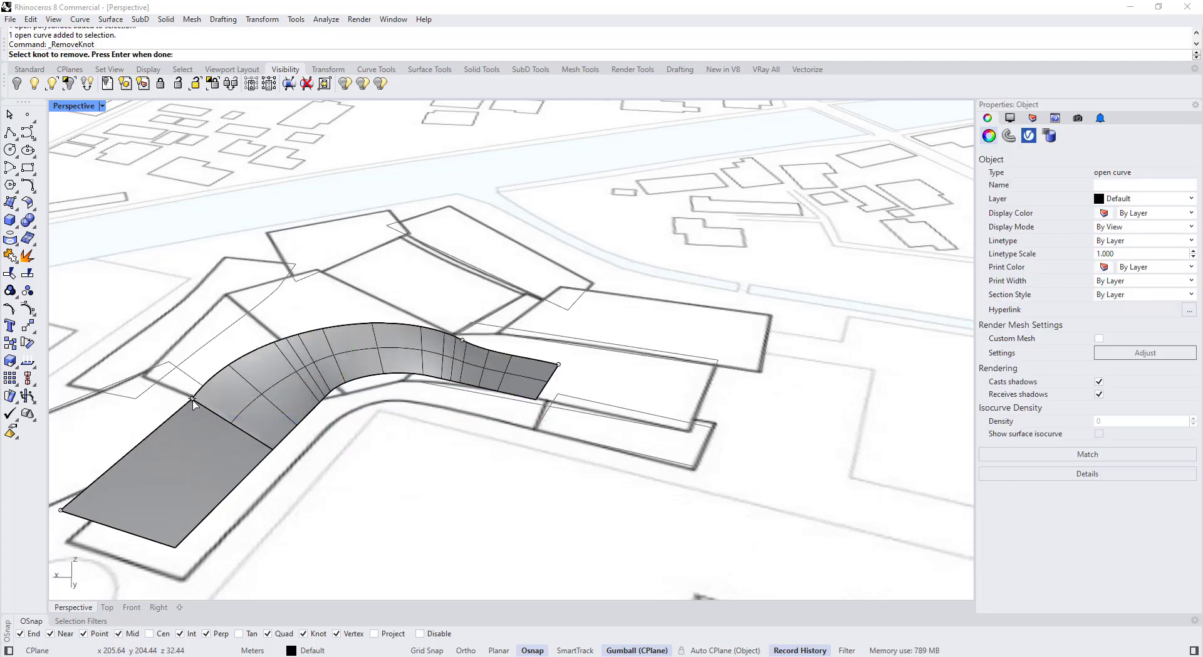
left_click(192, 399)
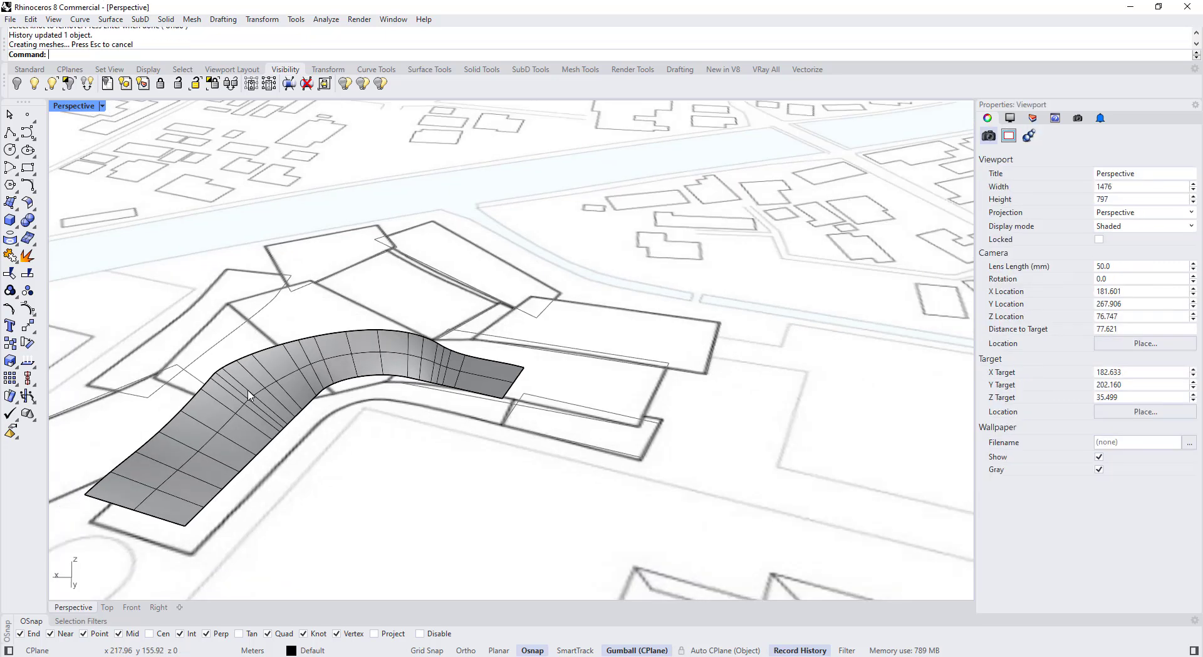
Step: Insert two knots in the roof's rear edge curve, spaced along the bend
left_click(34, 314)
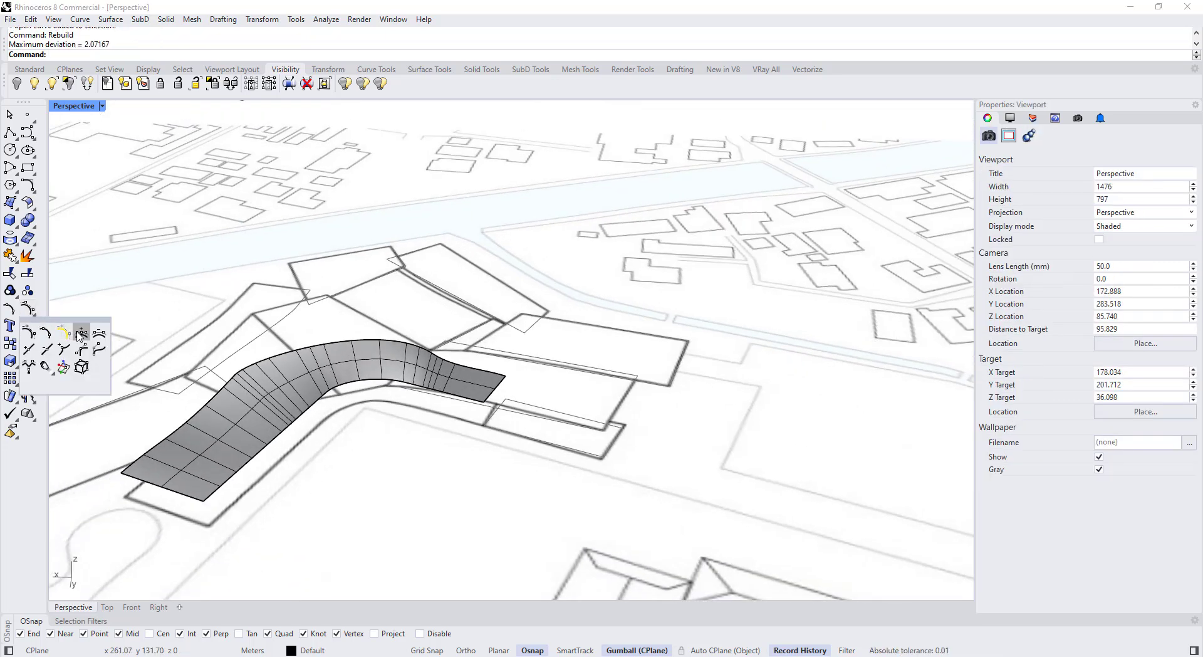
left_click(29, 349)
left_click(322, 344)
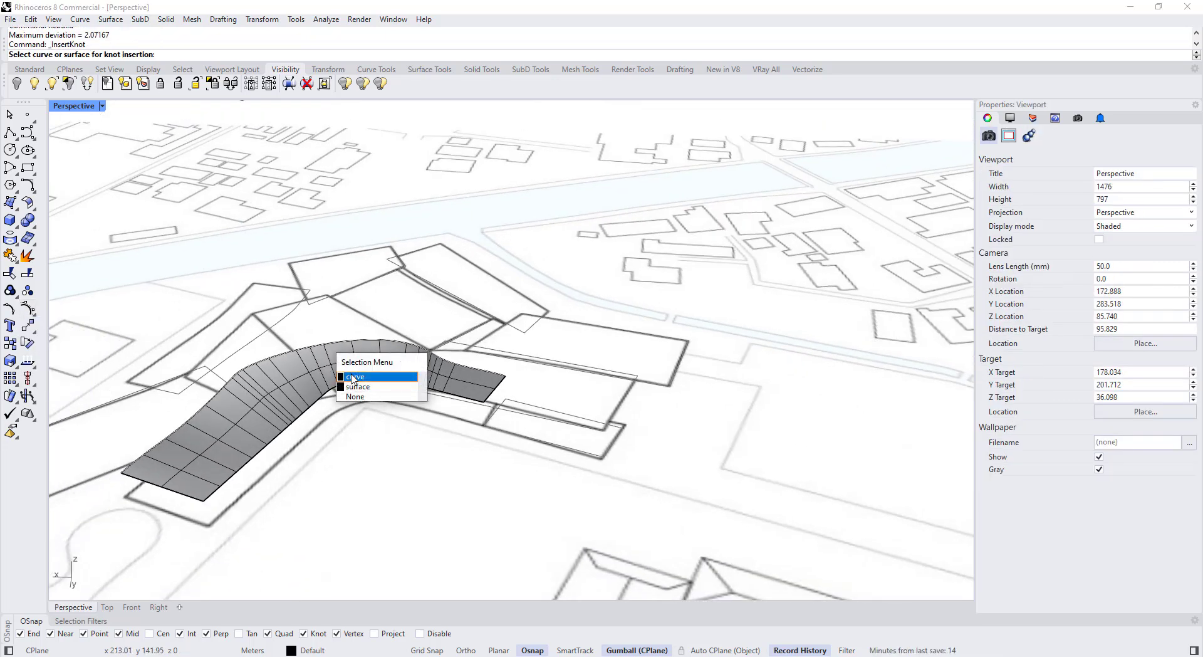
left_click(351, 383)
left_click(323, 344)
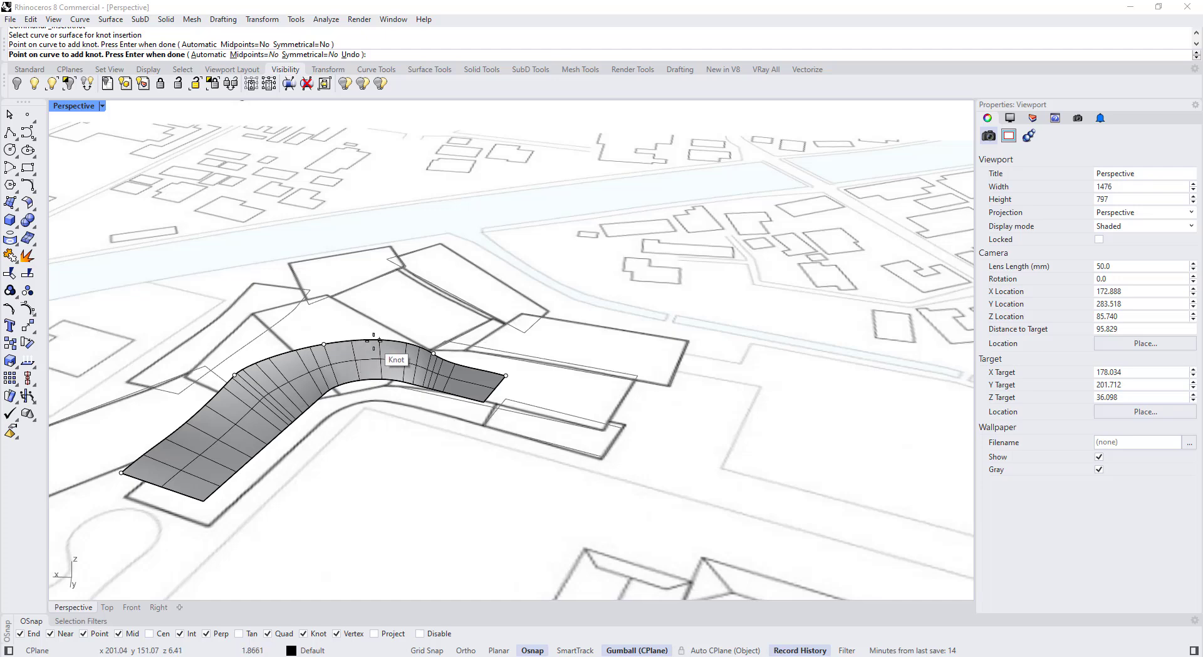
left_click(374, 340)
right_click(321, 389)
Step: Insert two knots in the bend of the roof's front edge curve
left_click(346, 382)
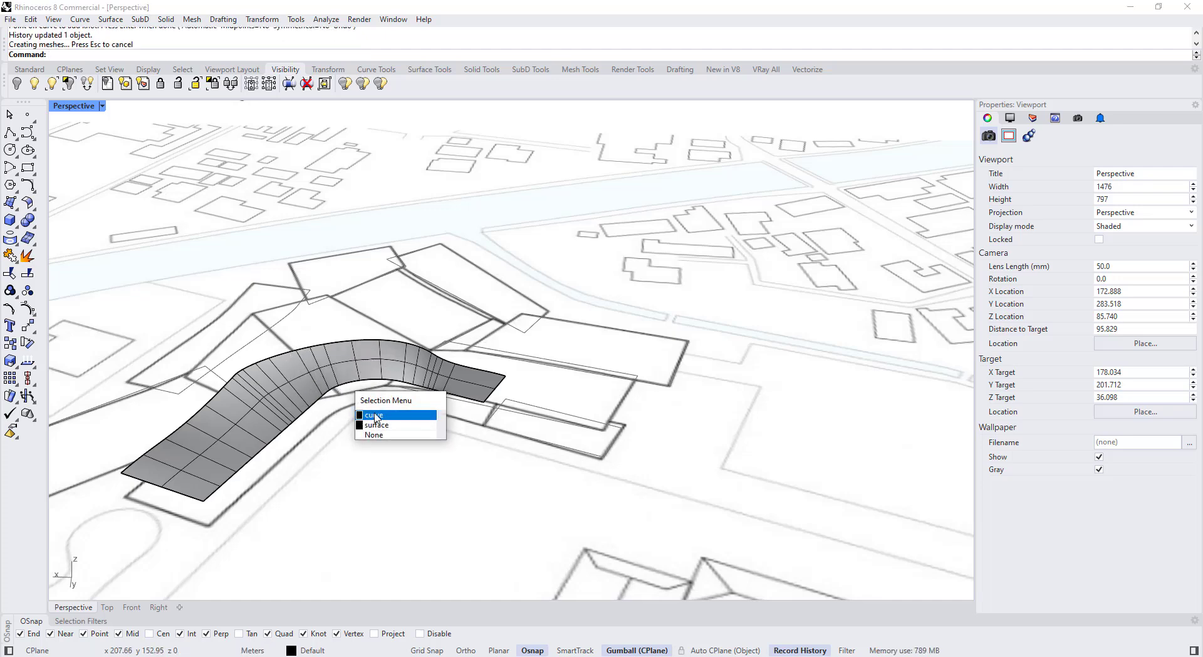
left_click(371, 416)
right_click(358, 393)
left_click(360, 380)
left_click(329, 394)
right_click(330, 392)
Step: Select the rear edge curve and raise its control point on the long-wing side of the bend
left_click(343, 341)
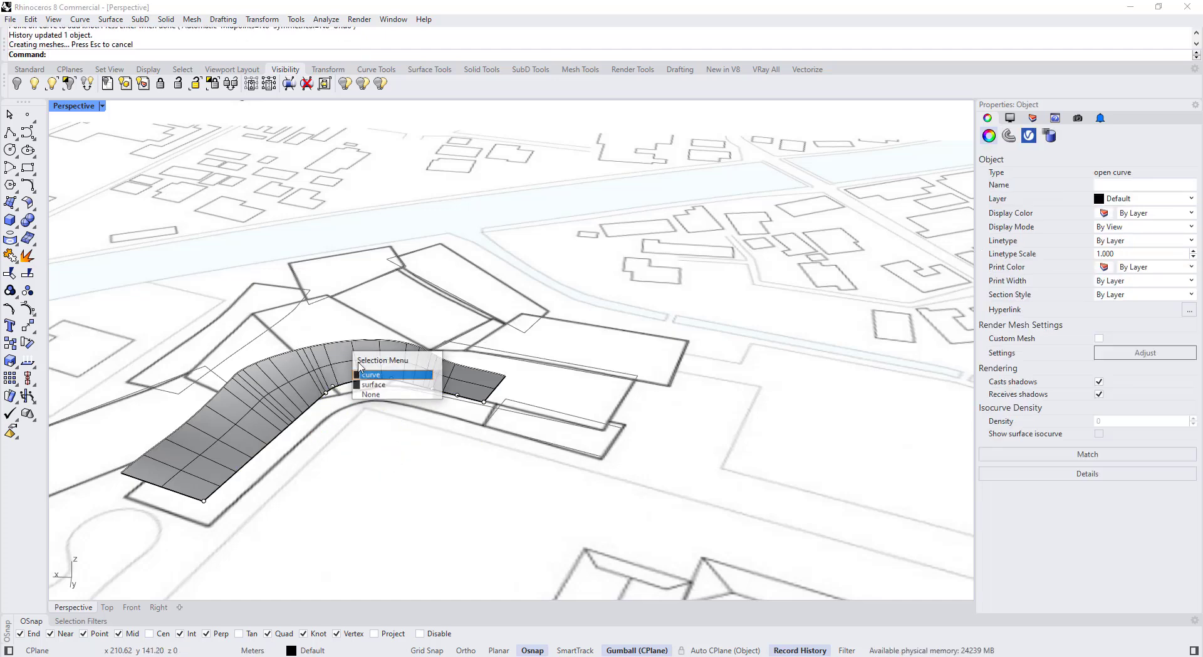
left_click(368, 374)
left_click(331, 340)
left_click_drag(330, 340, 267, 320)
right_click_drag(338, 396, 321, 366)
scroll(332, 370, "down", 3)
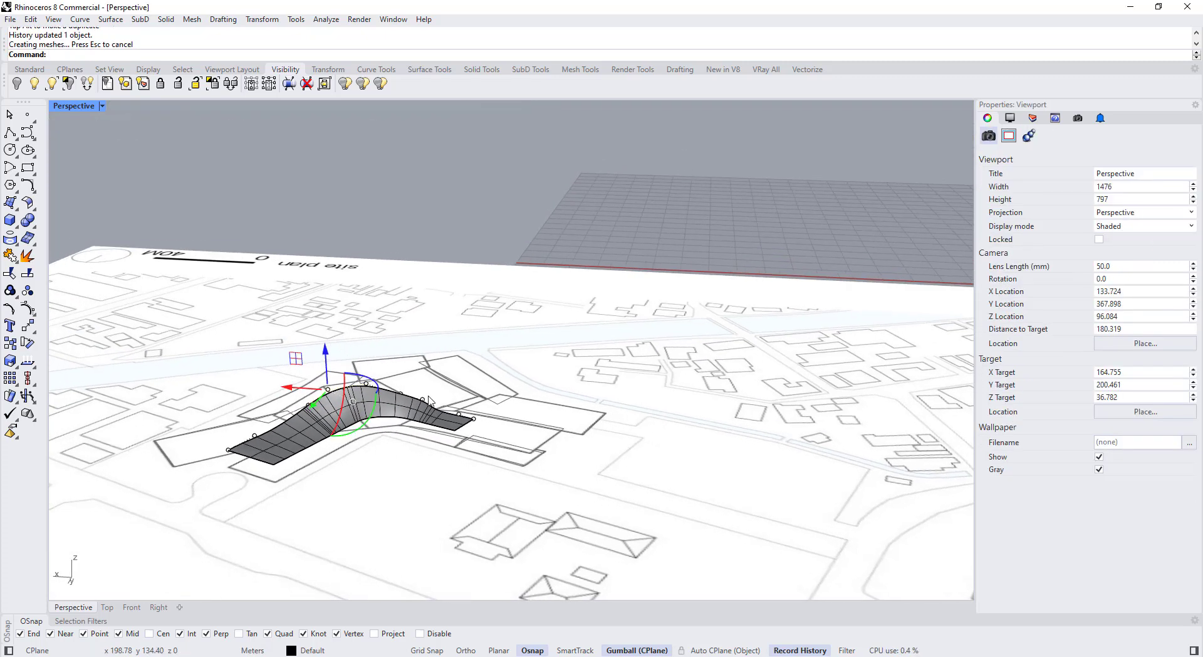
scroll(382, 376, "up", 7)
Step: Try lowering a rear edge control point between the bend and the short wing, and undo the move
left_click_drag(402, 373, 421, 409)
right_click_drag(378, 392, 358, 345)
scroll(312, 319, "up", 4)
scroll(305, 328, "up", 4)
scroll(301, 326, "down", 4)
left_click_drag(309, 330, 140, 319)
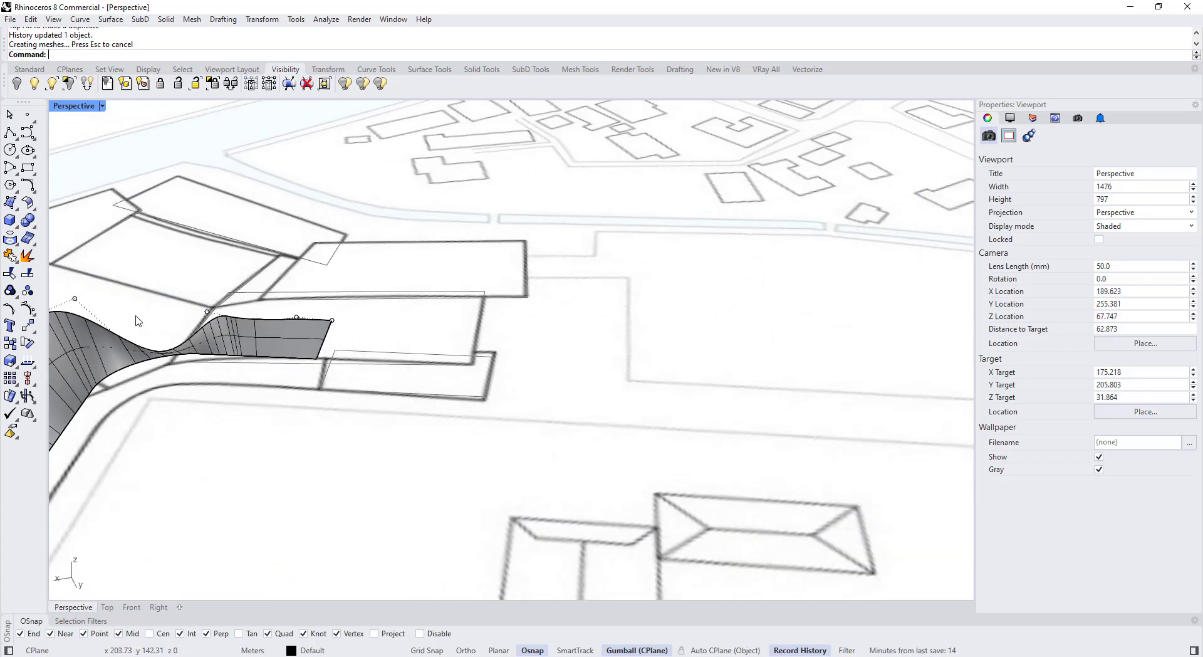
scroll(279, 311, "down", 5)
key("ctrl+z")
Step: Level the five rear edge control points along the short wing with Set Points, changing only Z
scroll(291, 316, "up", 9)
left_click_drag(315, 272, 606, 395)
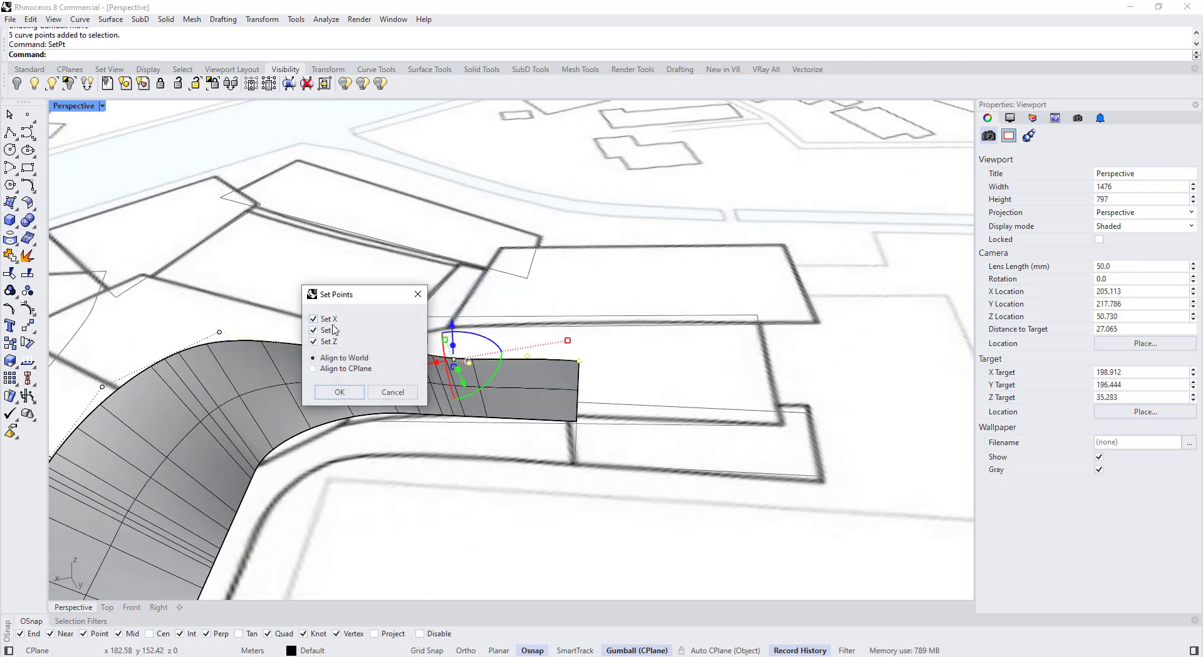
left_click(339, 392)
scroll(398, 383, "down", 6)
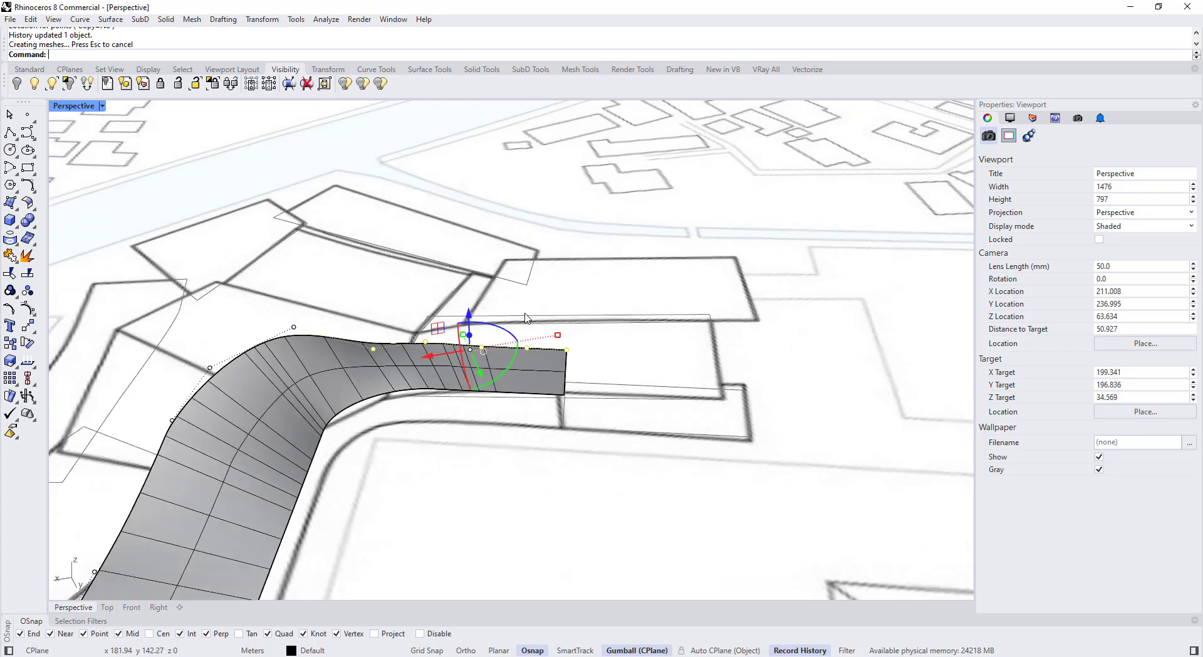
scroll(399, 383, "up", 2)
mouse_move(399, 383)
right_mouse_down()
mouse_move(415, 408)
mouse_move(383, 372)
right_mouse_up()
scroll(401, 382, "down", 6)
scroll(533, 456, "up", 8)
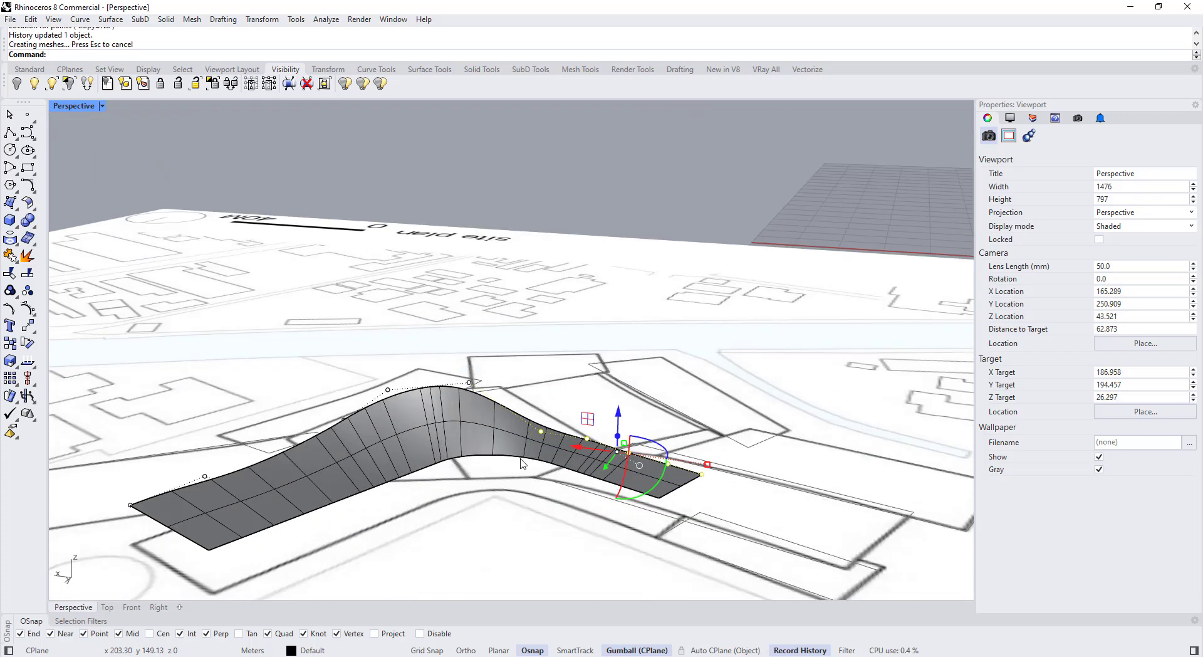
Step: Level the roof's front edge curve at the height of its short-wing end with Set Points, setting only Z aligned to World
left_click(526, 458)
left_click(559, 492)
key("Return")
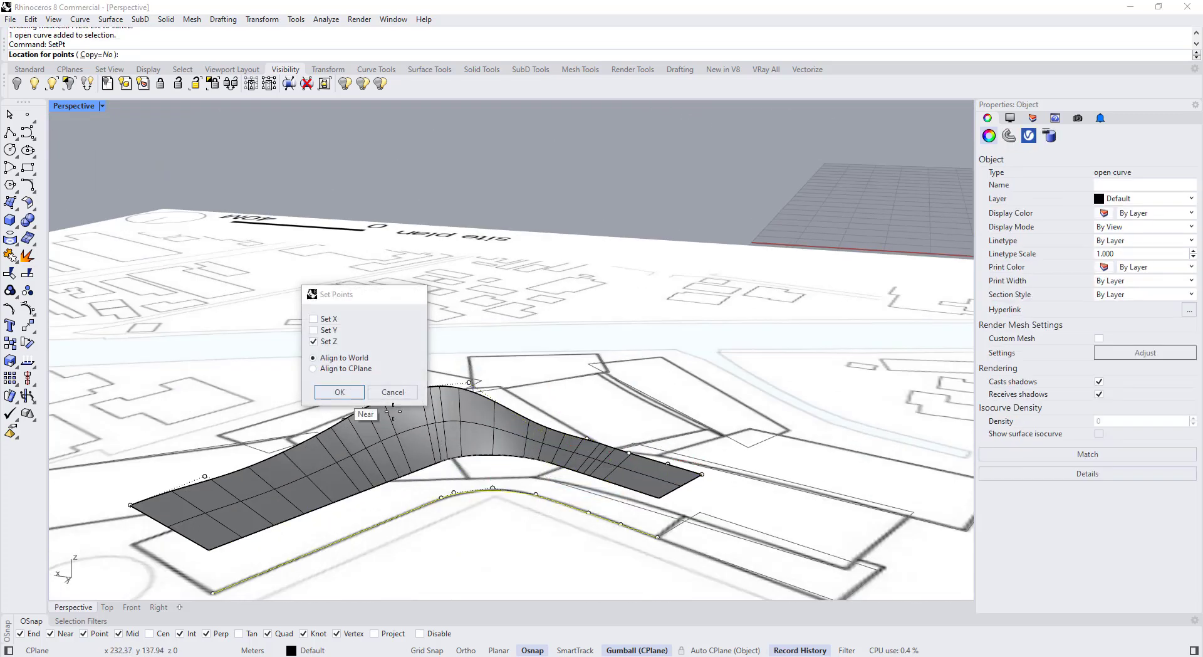
left_click(339, 391)
left_click(651, 502)
scroll(489, 471, "down", 5)
right_click_drag(488, 376, 449, 299)
scroll(472, 417, "down", 4)
scroll(510, 435, "up", 2)
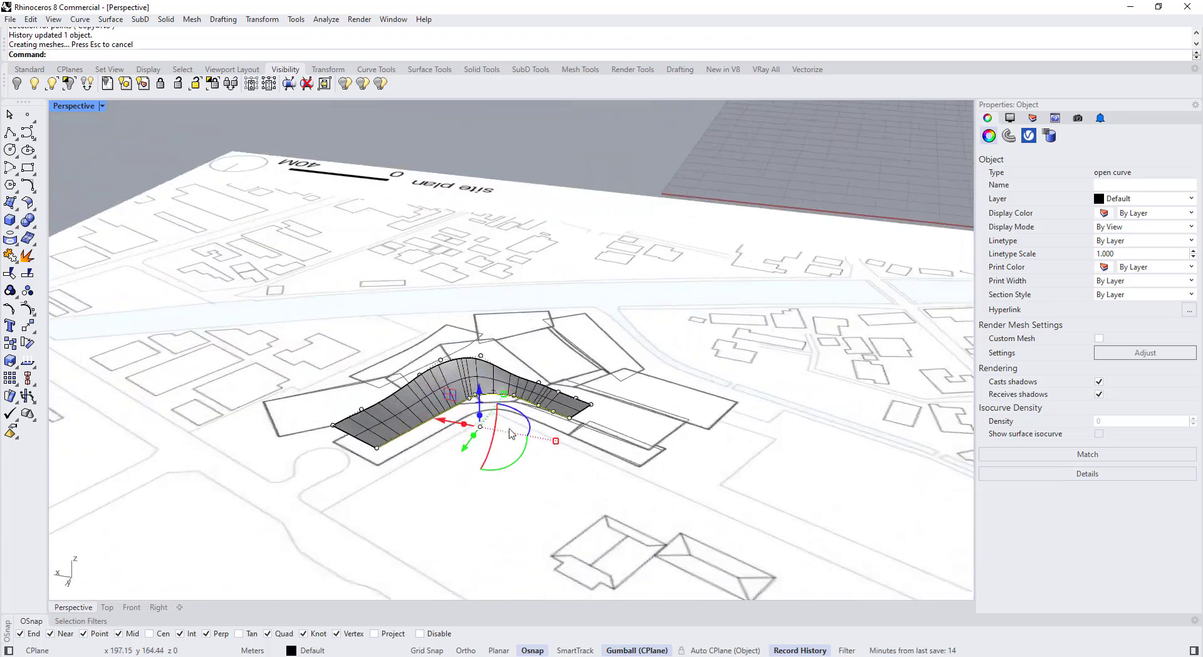
scroll(510, 435, "down", 3)
right_click_drag(510, 435, 474, 428)
key("Escape")
scroll(470, 394, "up", 5)
right_click_drag(481, 385, 501, 378)
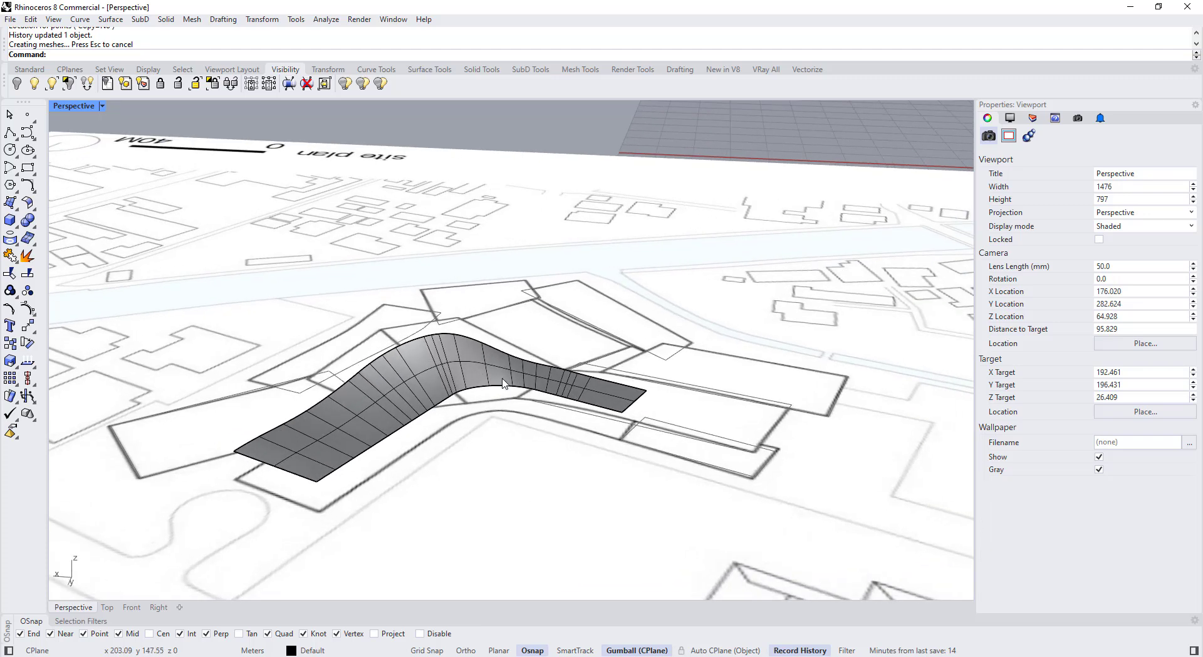
Step: Duplicate the border of the curved roof surface as a closed curve
left_click(492, 387)
left_click(537, 422)
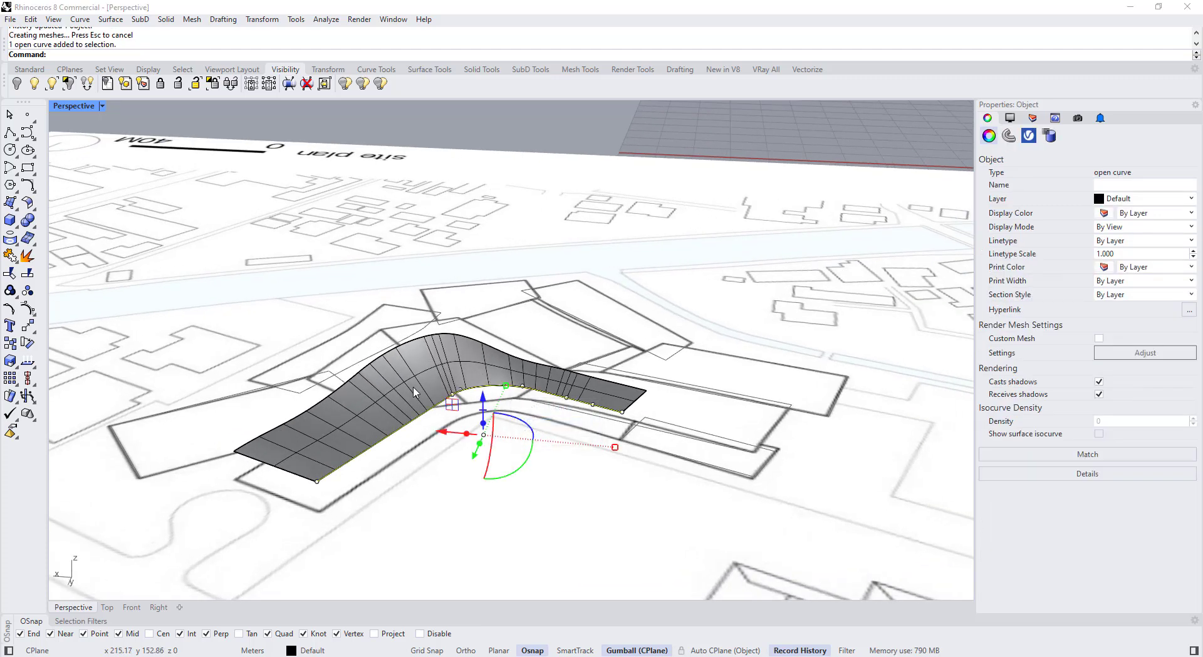
key("Escape")
left_click(471, 377)
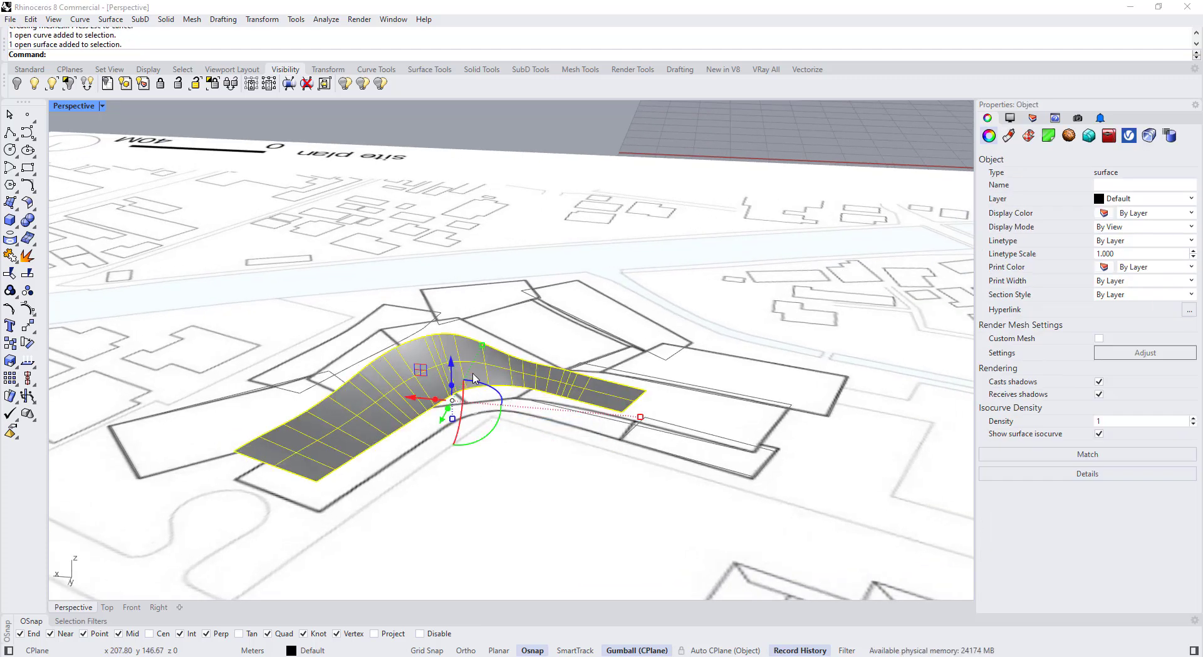
left_click(23, 245)
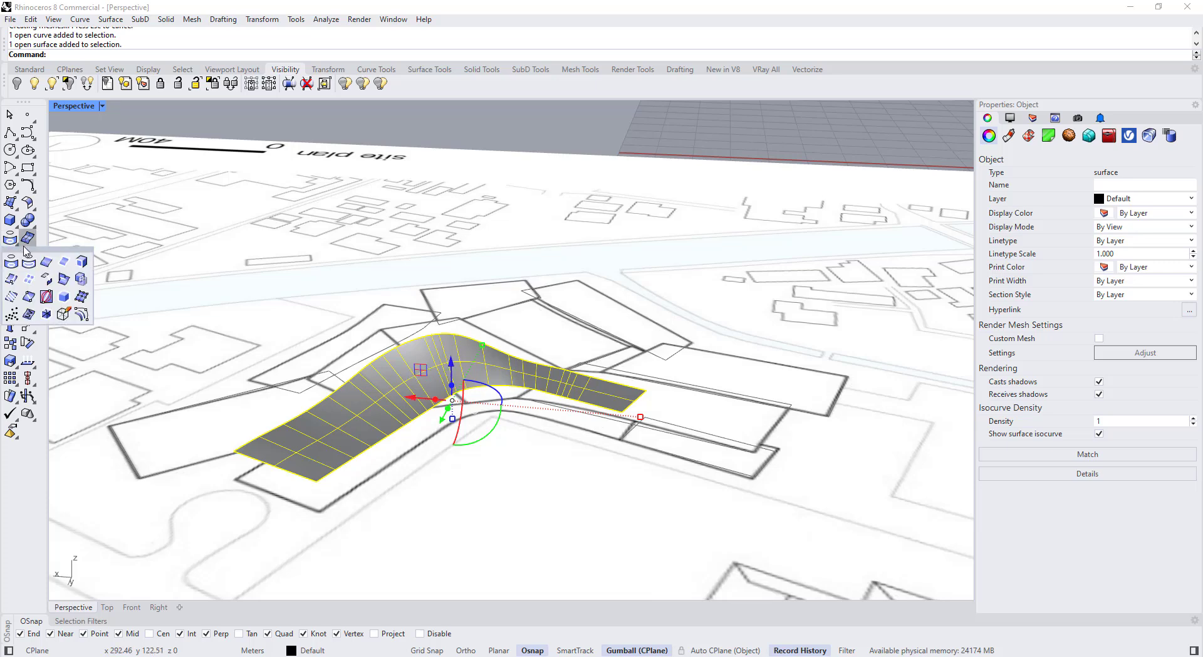
left_click(63, 262)
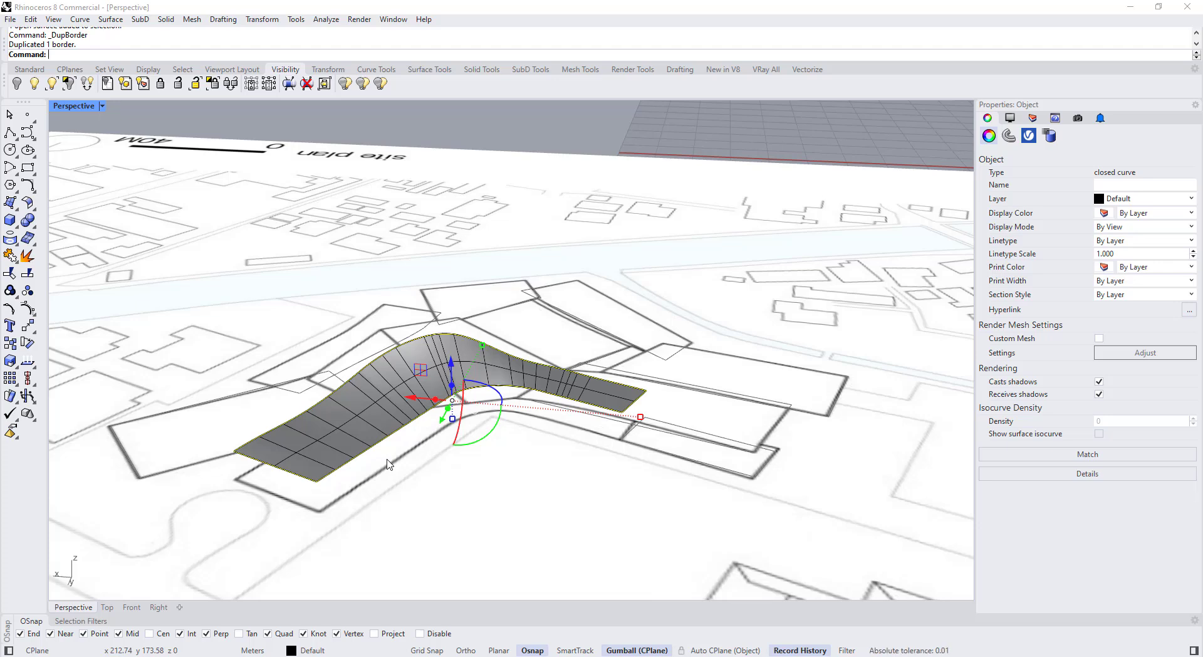
Step: Copy the roof's border curve flat onto the site plan with Set Points, setting only Z aligned to World with Copy=Yes
key("Return")
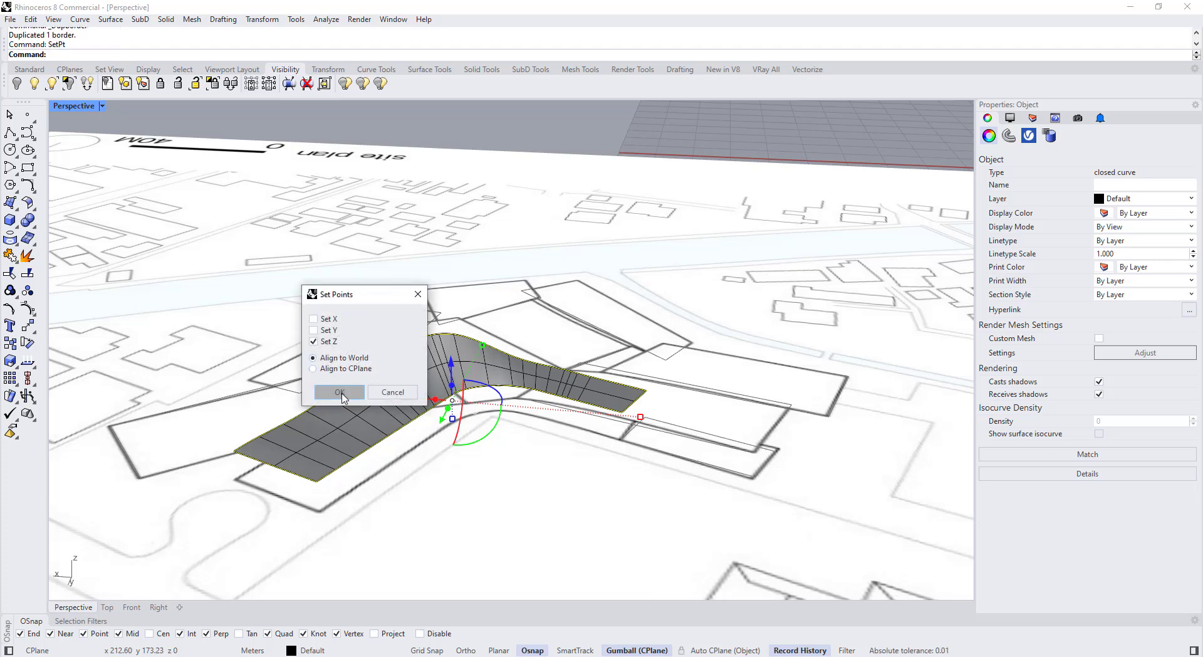
left_click(339, 392)
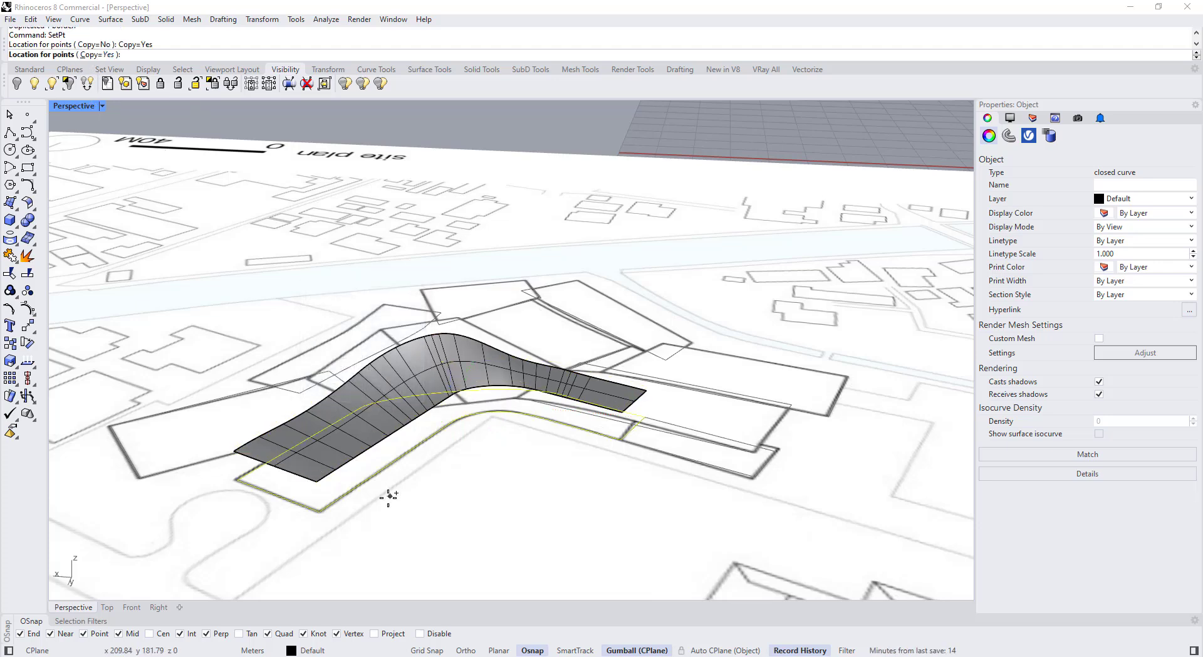
left_click(435, 451)
Step: Loft the wall surface between the roof's closed border curve and its flat copy on the ground
left_click(419, 440)
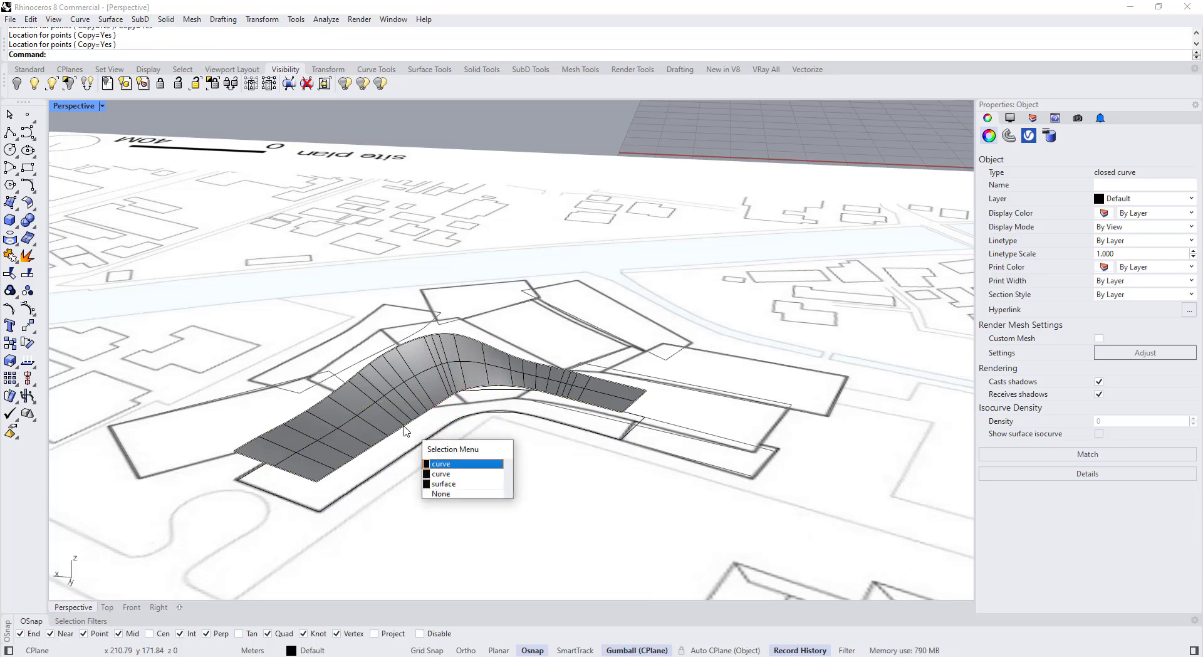
left_click(439, 474)
scroll(415, 465, "up", 1)
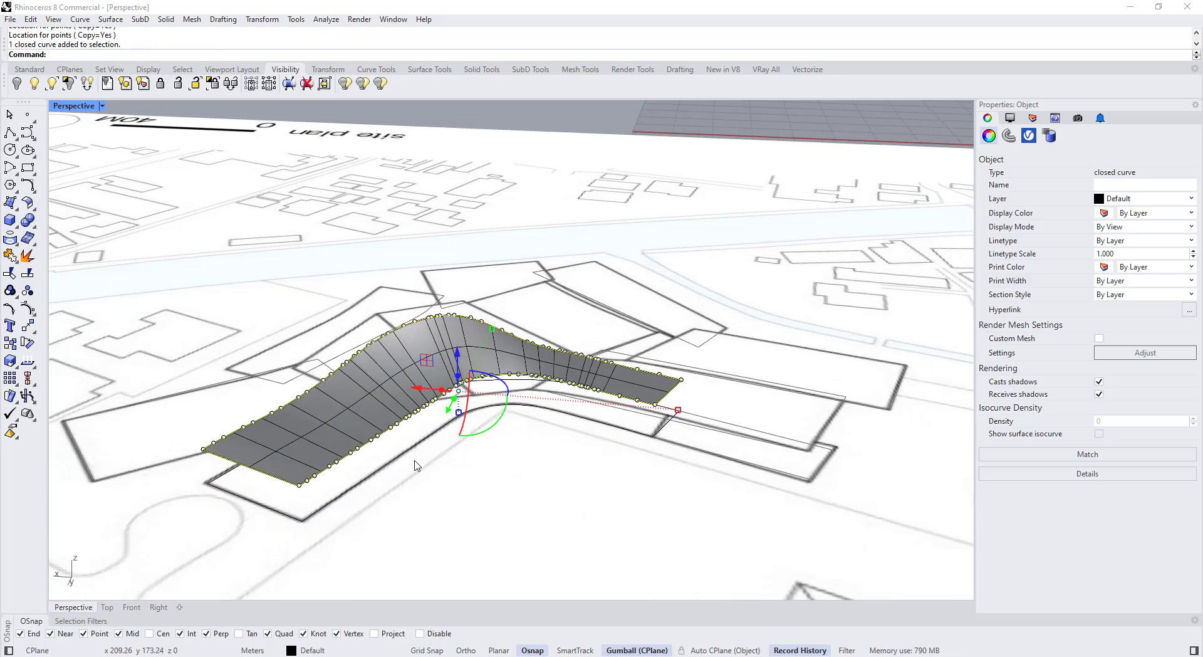
left_click(419, 448, "shift")
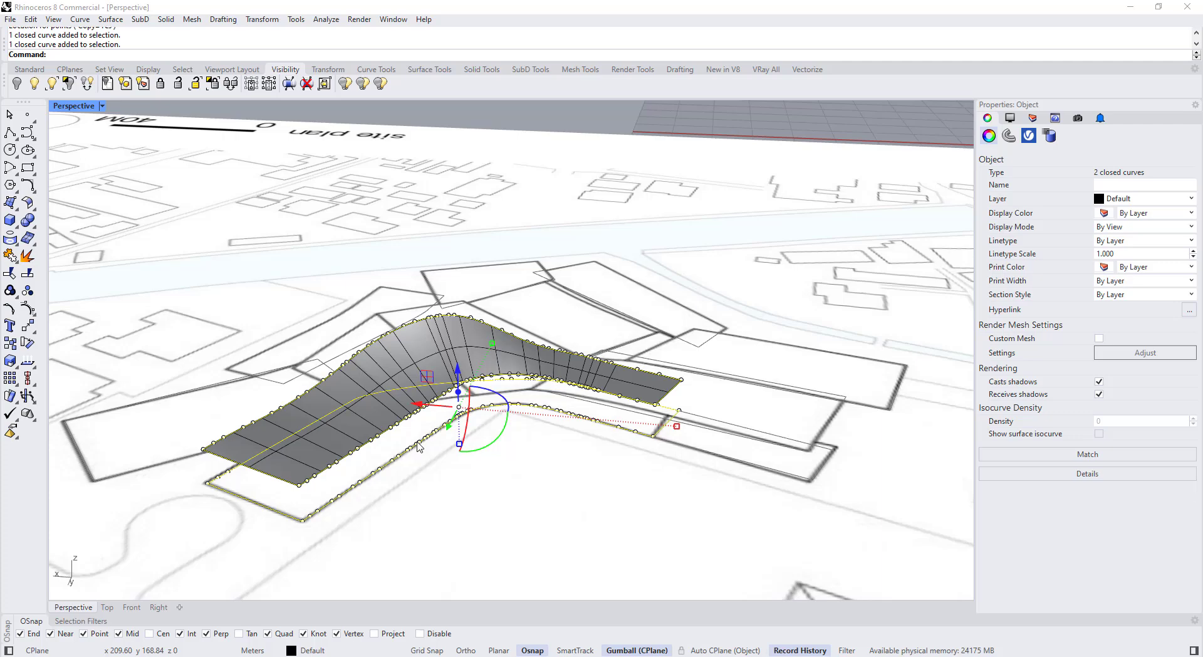
type("Loft")
key("Return")
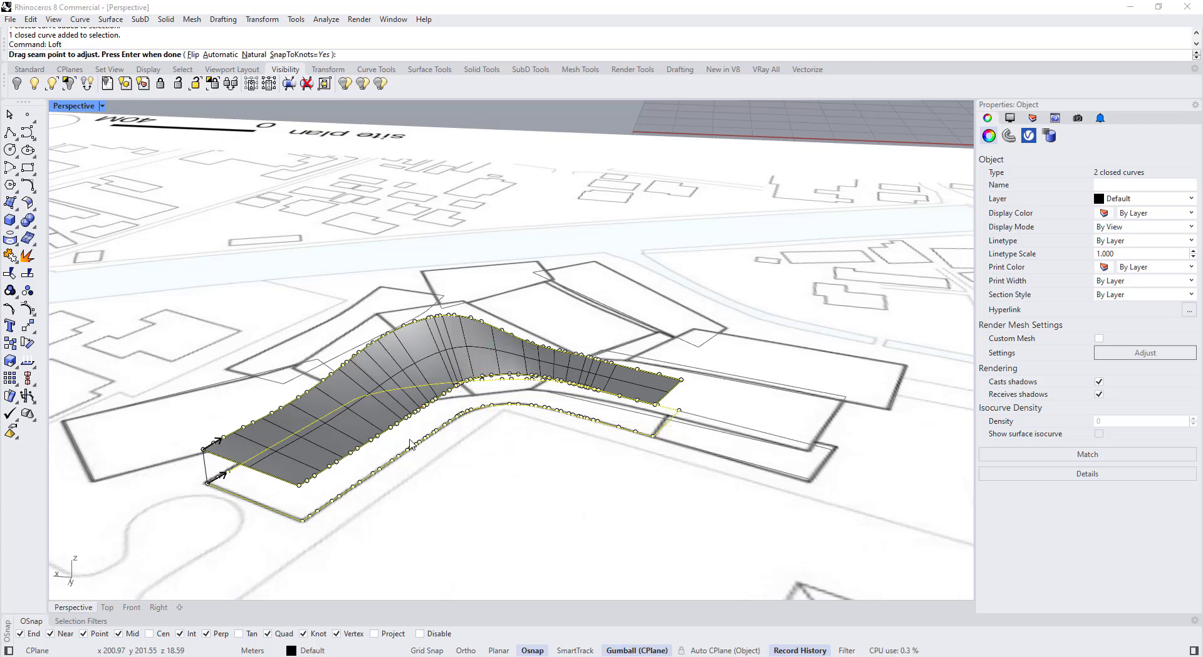
key("Return")
key("Return")
mouse_move(369, 441)
right_mouse_down()
mouse_move(399, 406)
mouse_move(397, 455)
mouse_move(378, 456)
right_mouse_up()
key("Escape")
Step: Lock the closed roof border curve and its closed copy at the base of the walls
scroll(379, 455, "up", 5)
left_click(404, 468)
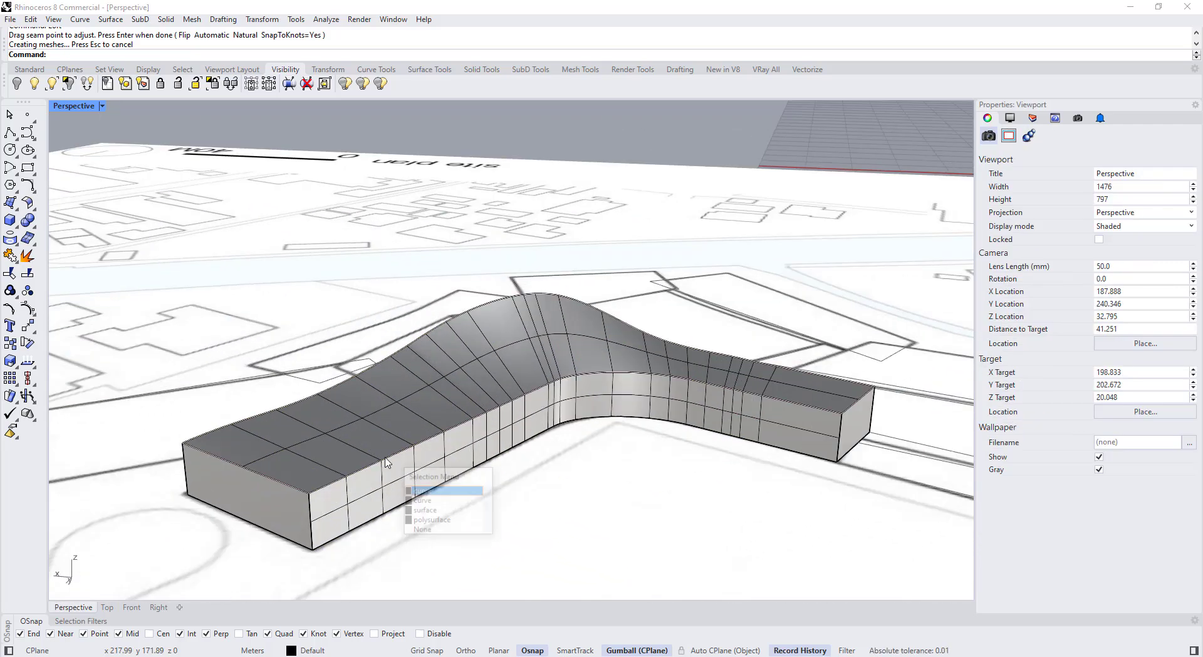
left_click(422, 502)
left_click(399, 472)
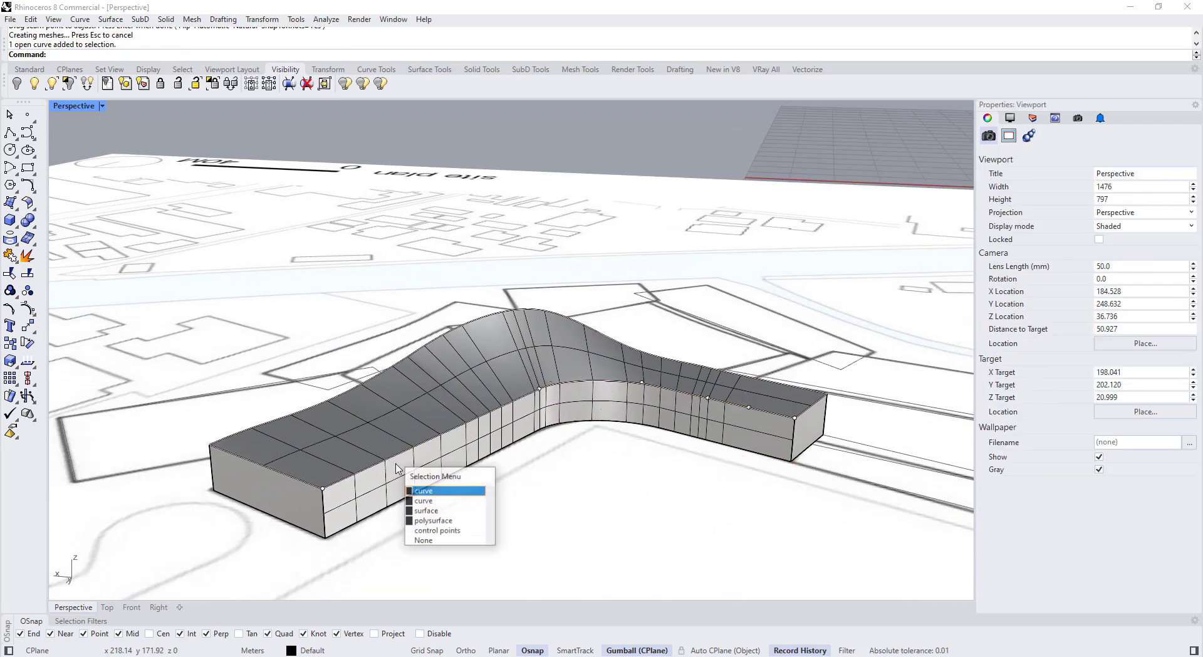
left_click(426, 496)
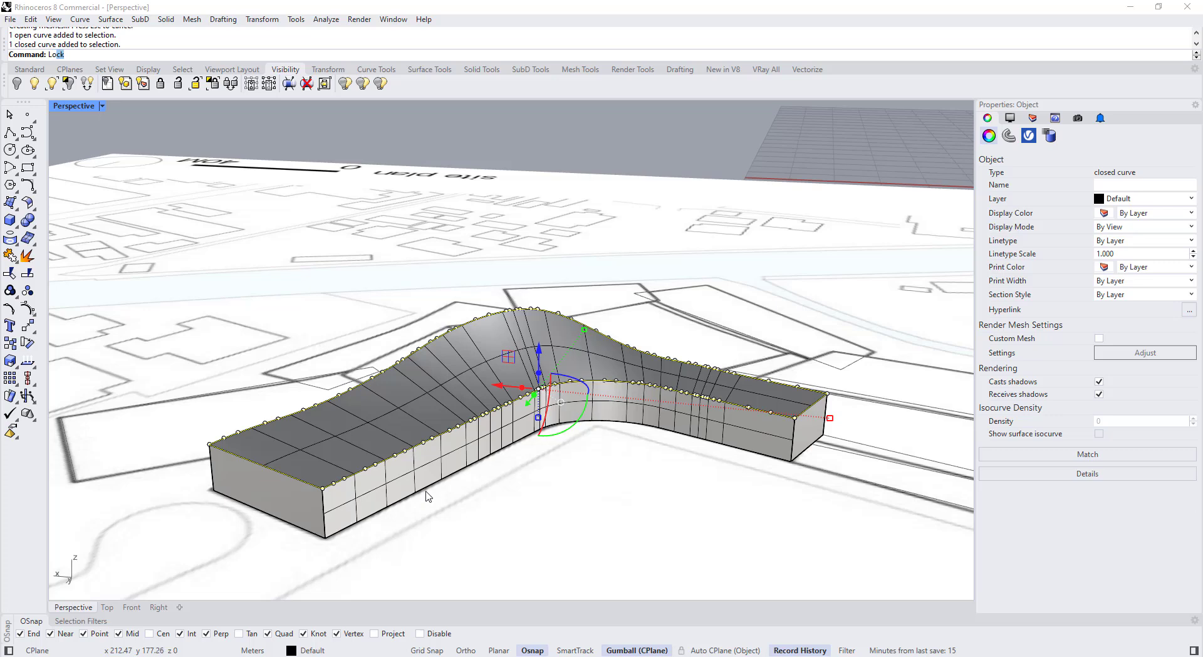
key("Return")
left_click(438, 495)
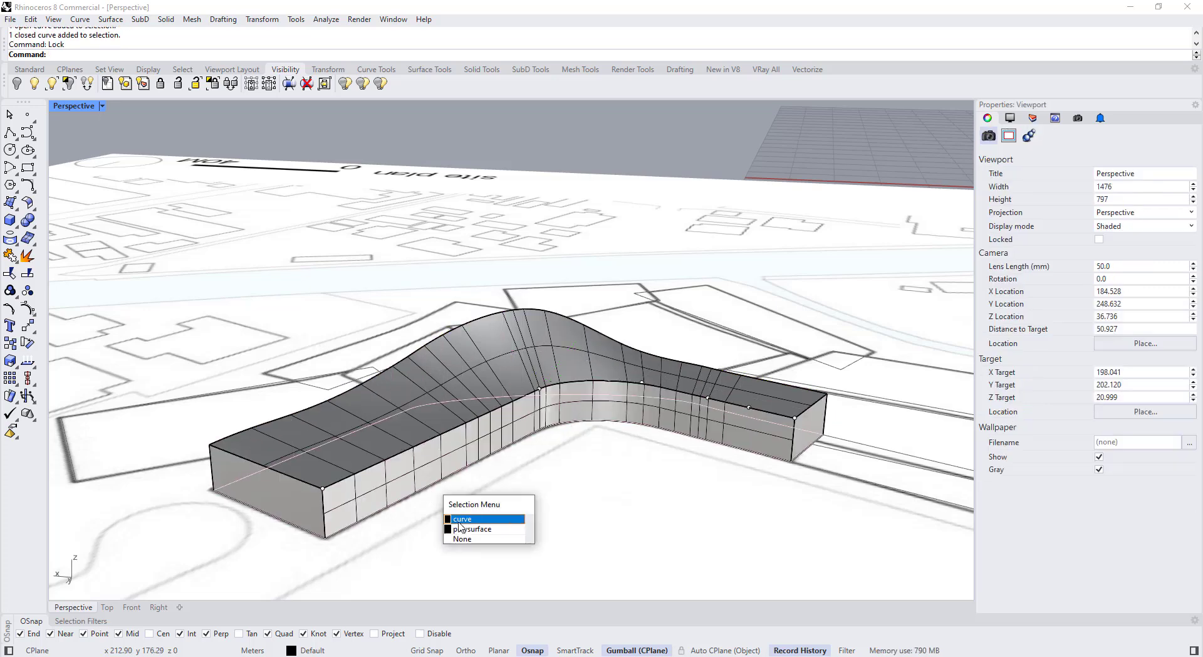
left_click(461, 519)
key("Return")
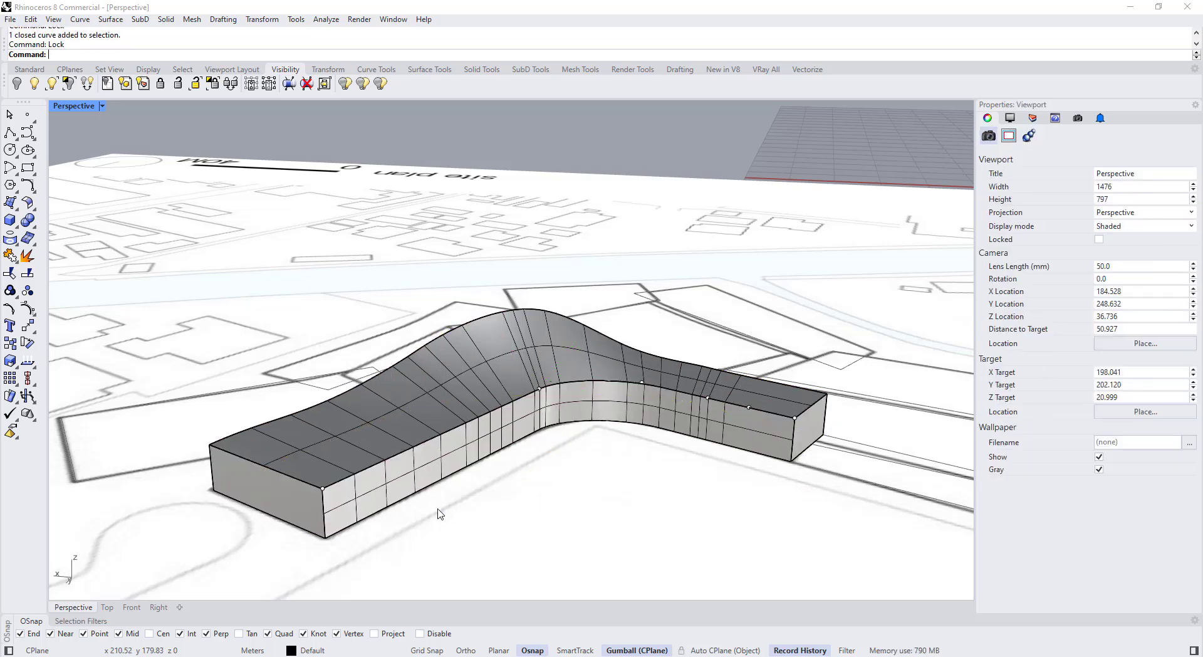
Step: Select all unlocked curves with SelCrv and lock every other object with Isolate Lock
left_click(445, 435)
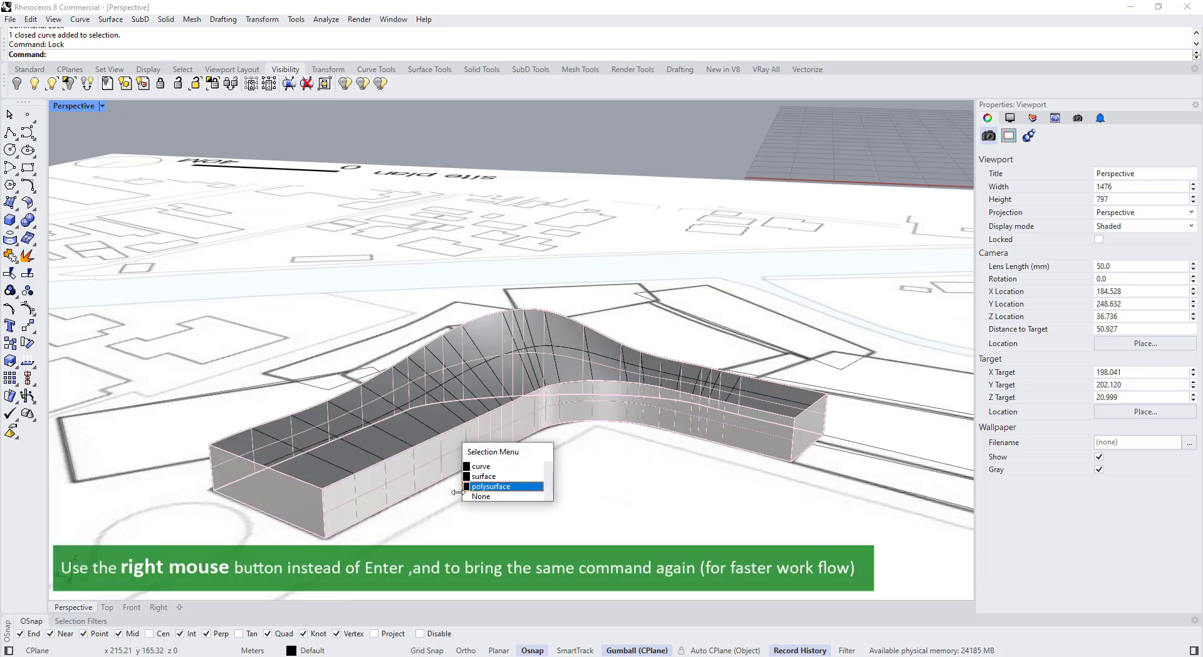
left_click(426, 522)
scroll(460, 525, "down", 6)
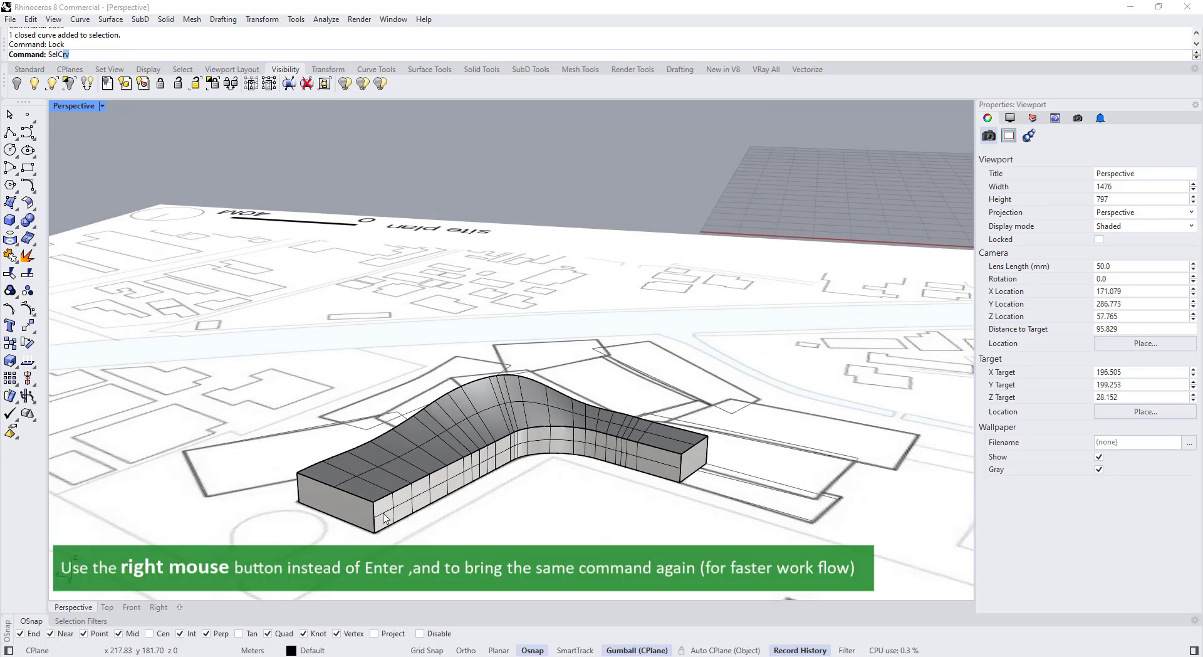
type("SelC")
key("Return")
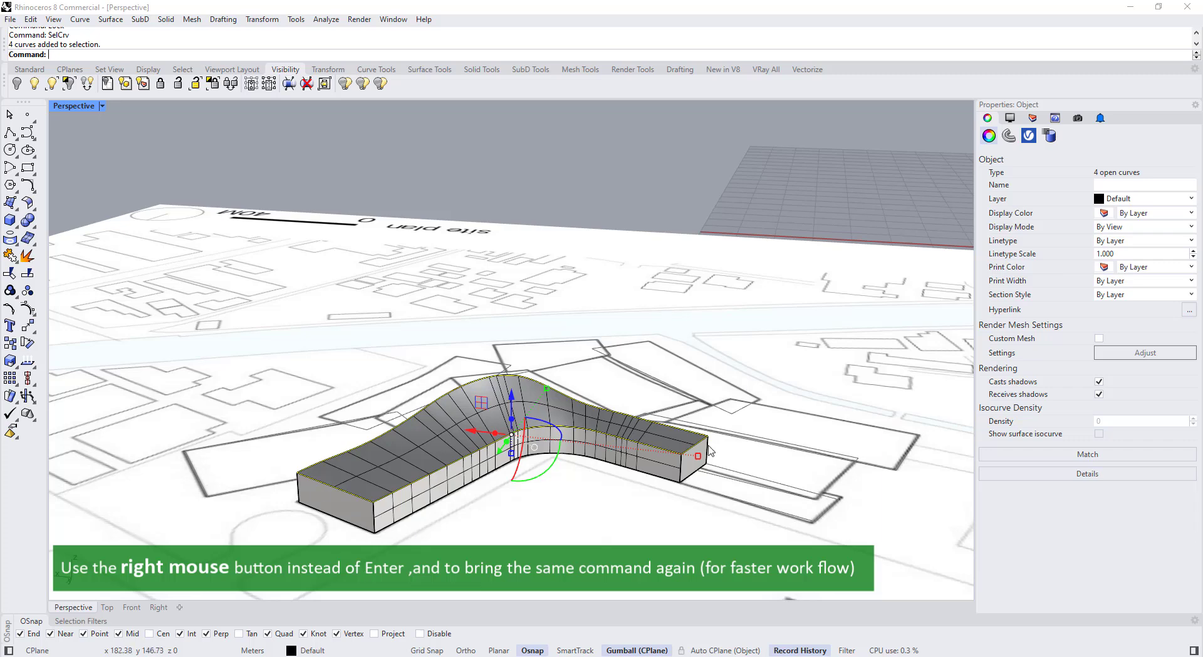
left_click(213, 84)
scroll(479, 266, "down", 3)
scroll(441, 533, "up", 3)
Step: Raise the rear edge curve's control point at the bend to make the roof's peak steeper
left_click(442, 527)
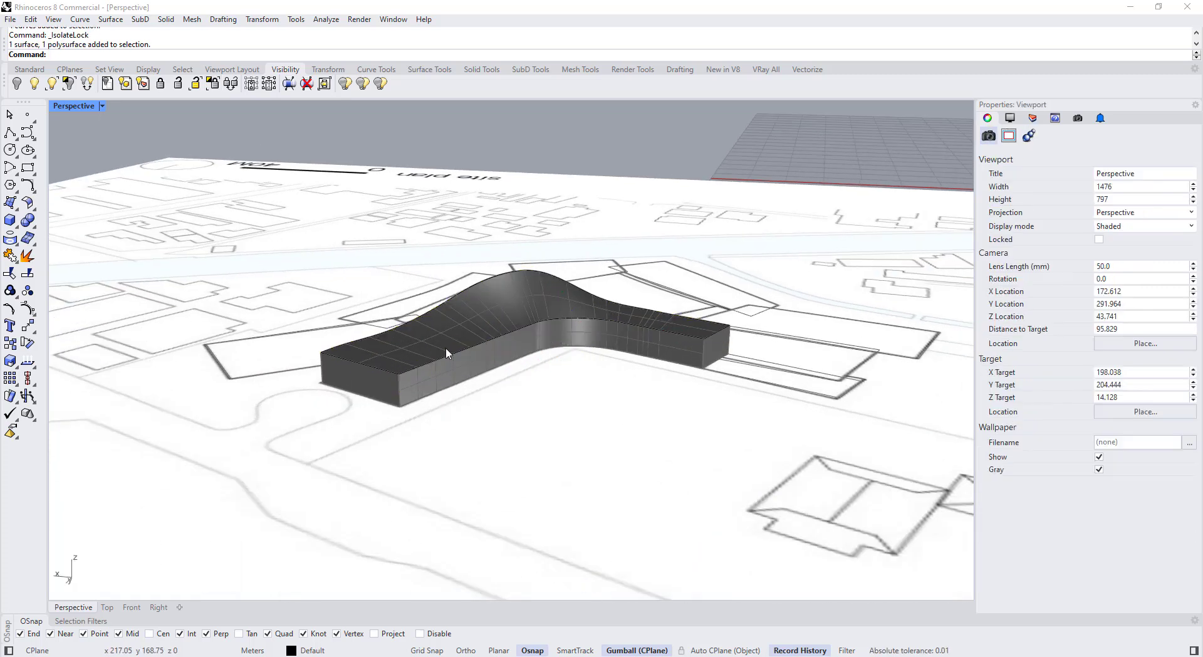
left_click(481, 280)
scroll(482, 281, "up", 3)
left_click_drag(537, 249, 579, 281)
left_click_drag(562, 234, 562, 208)
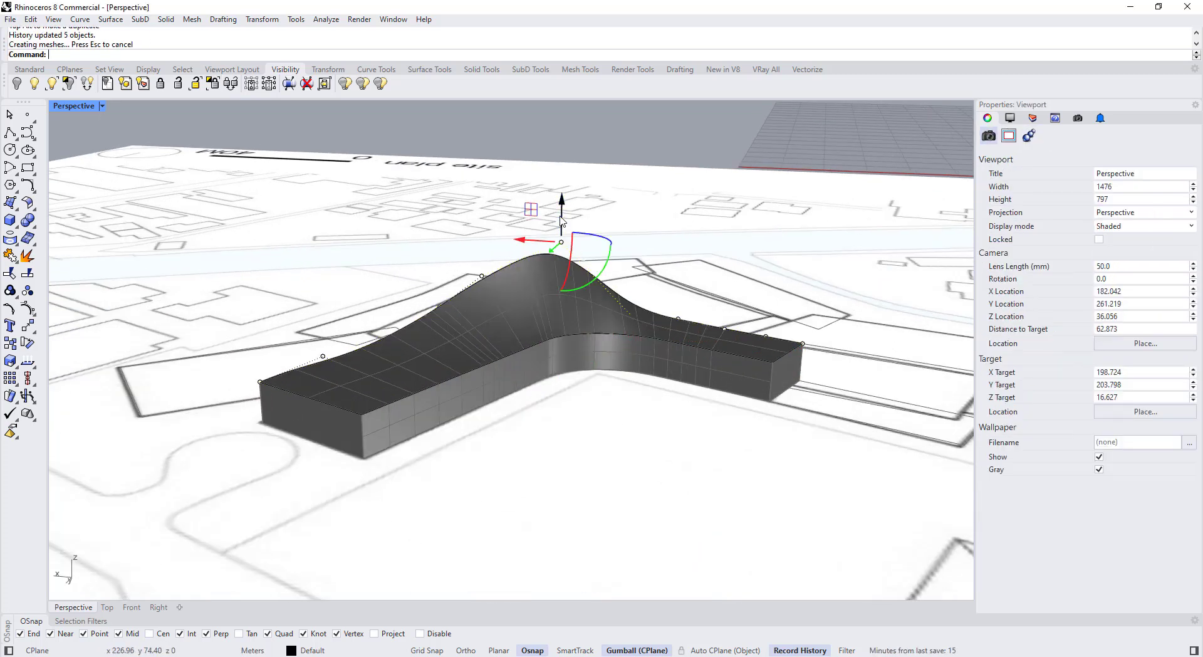
Step: Raise the rear edge control point beside the peak on the long-wing side slightly
scroll(551, 314, "down", 4)
right_click_drag(553, 345, 801, 364)
scroll(655, 210, "up", 6)
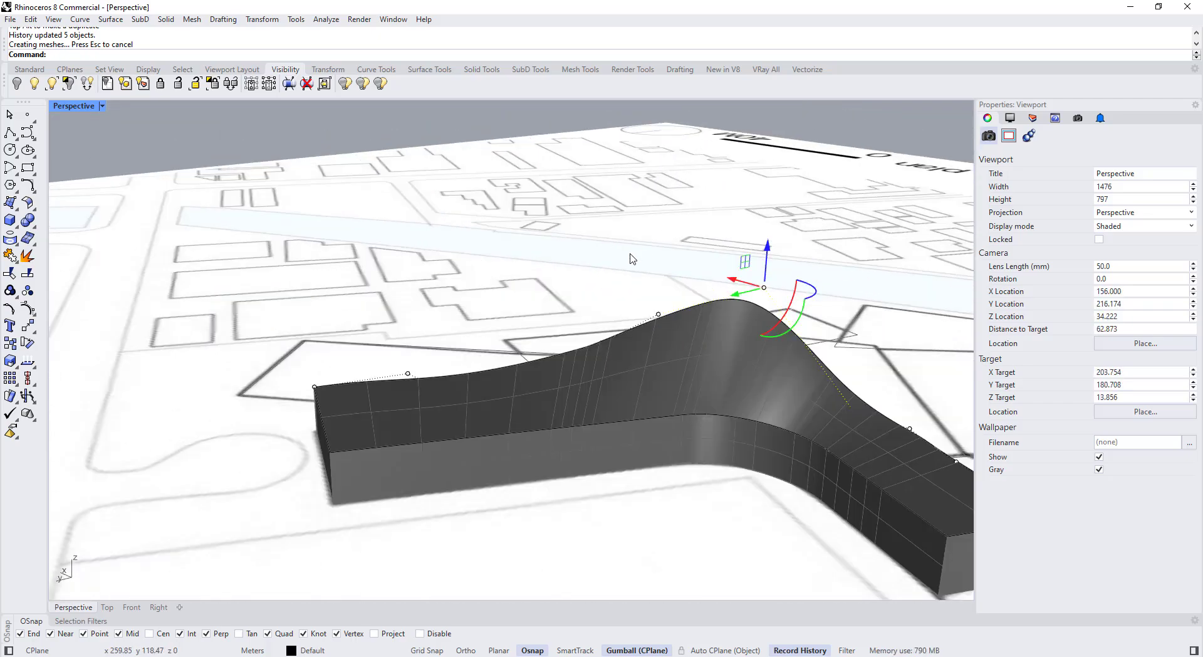
left_click_drag(661, 290, 660, 278)
scroll(665, 287, "down", 2)
right_click_drag(646, 315, 688, 303)
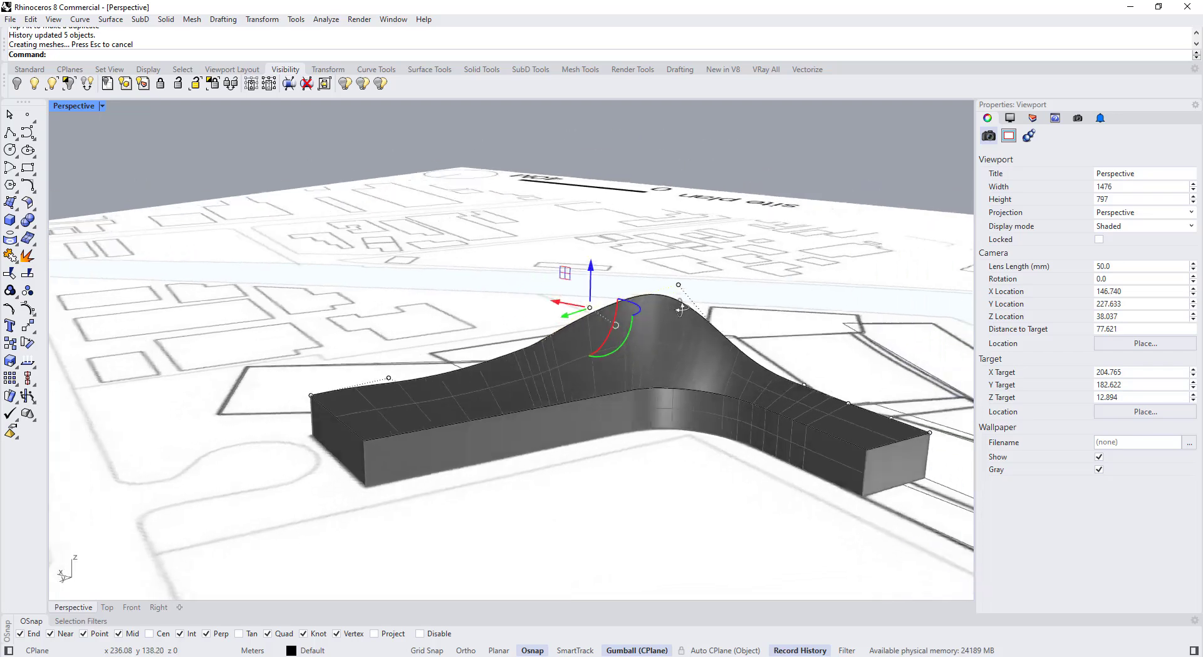
Step: Examine the reshaped roof and its lofted walls from low, overhead and perspective viewpoints
scroll(638, 254, "up", 6)
left_click_drag(632, 249, 658, 294)
scroll(665, 296, "down", 6)
right_click_drag(652, 310, 683, 321)
scroll(668, 350, "up", 4)
scroll(640, 361, "down", 8)
right_click_drag(561, 385, 464, 413)
scroll(544, 424, "down", 2)
left_click(541, 421)
right_click_drag(666, 408, 759, 418)
scroll(776, 247, "up", 3)
right_click_drag(776, 247, 589, 298, "shift")
scroll(453, 378, "up", 3)
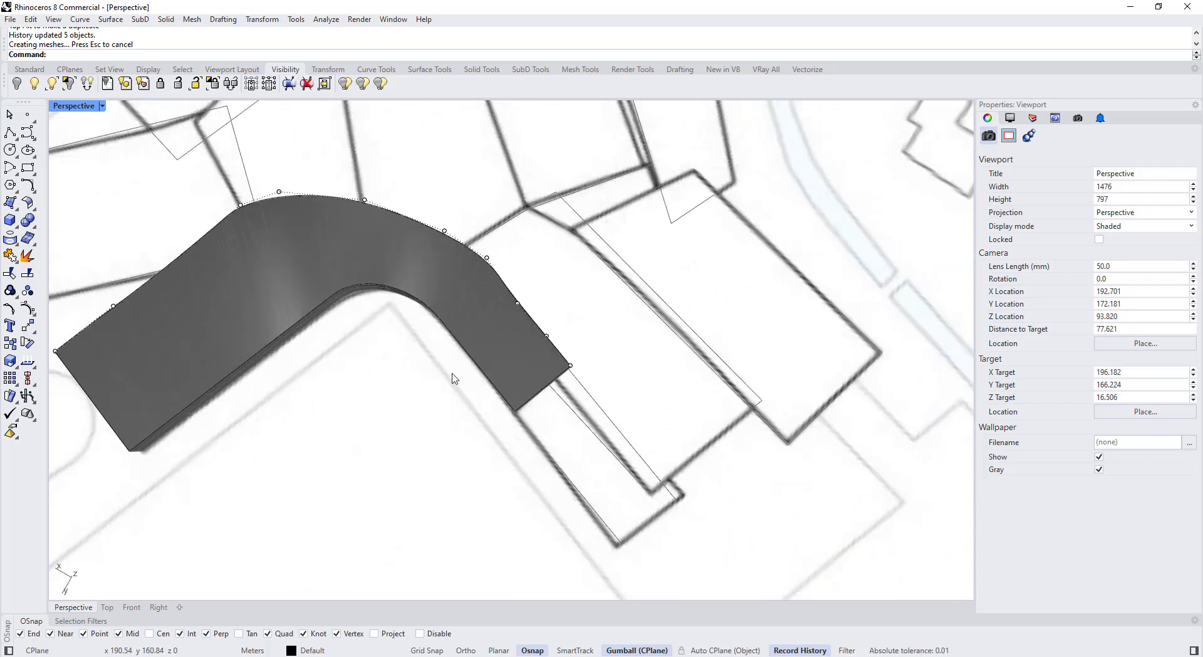
scroll(495, 422, "down", 8)
scroll(575, 420, "down", 6)
right_click_drag(575, 419, 282, 467)
scroll(555, 407, "up", 4)
scroll(395, 397, "up", 4)
right_click_drag(397, 405, 364, 411)
key("Escape")
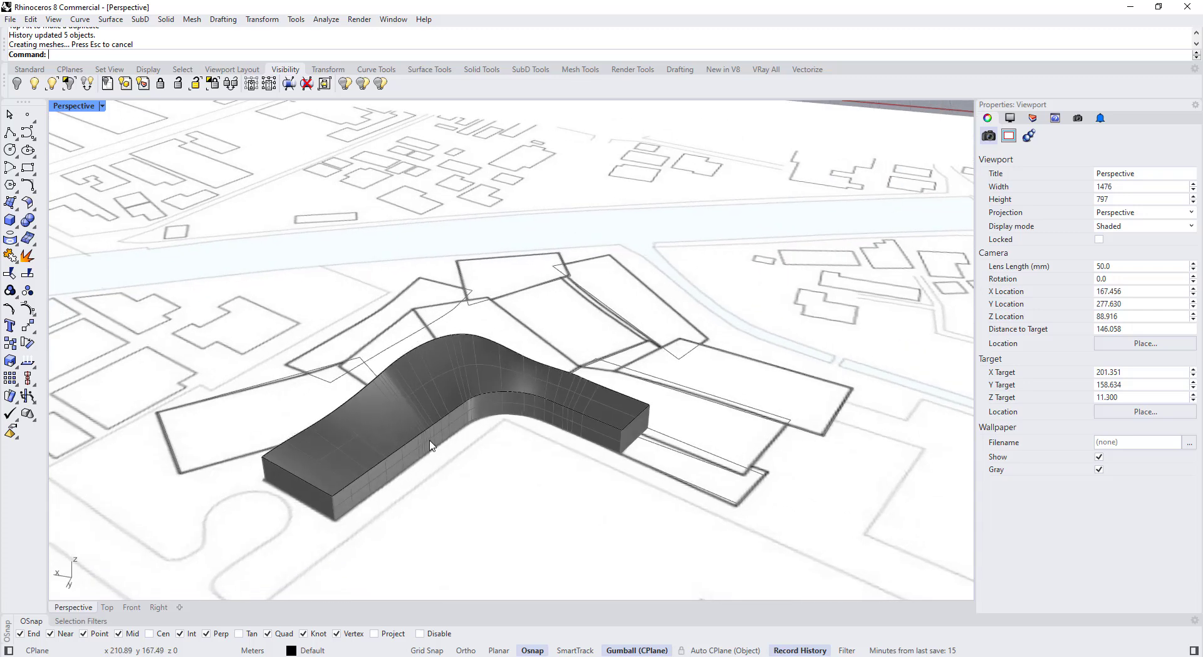
scroll(433, 435, "down", 2)
right_click_drag(119, 437, 231, 417)
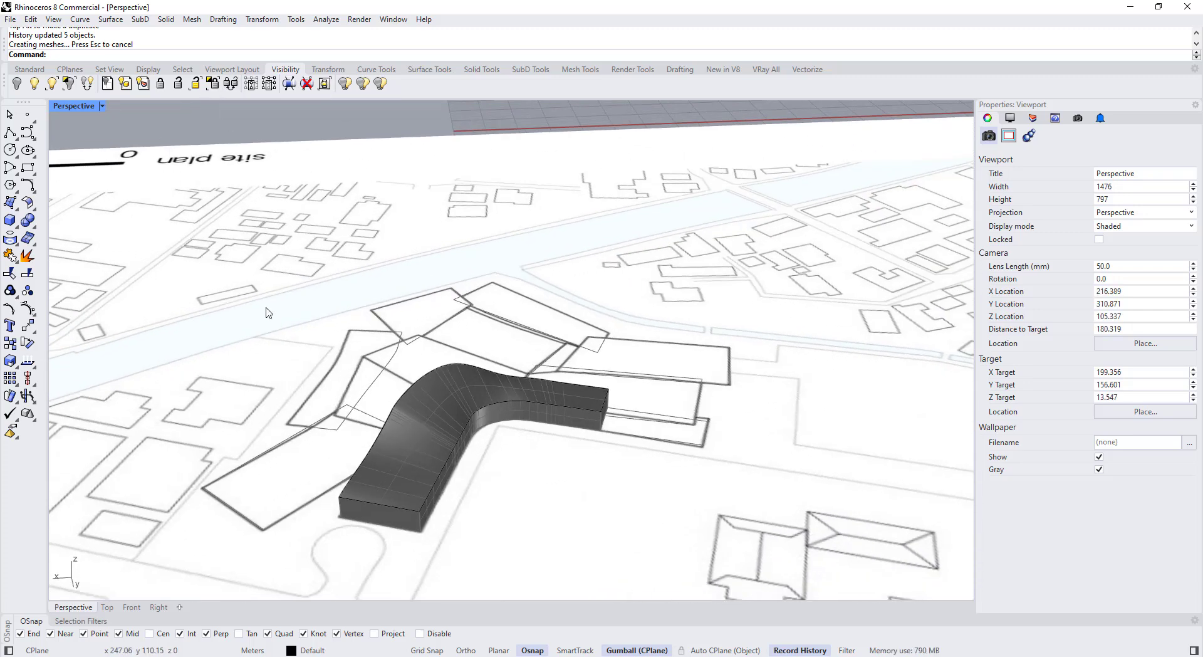
Step: Start UnlockSelected and pick the surrounding building footprint outlines on the site plan as the objects to unlock
left_click(76, 76)
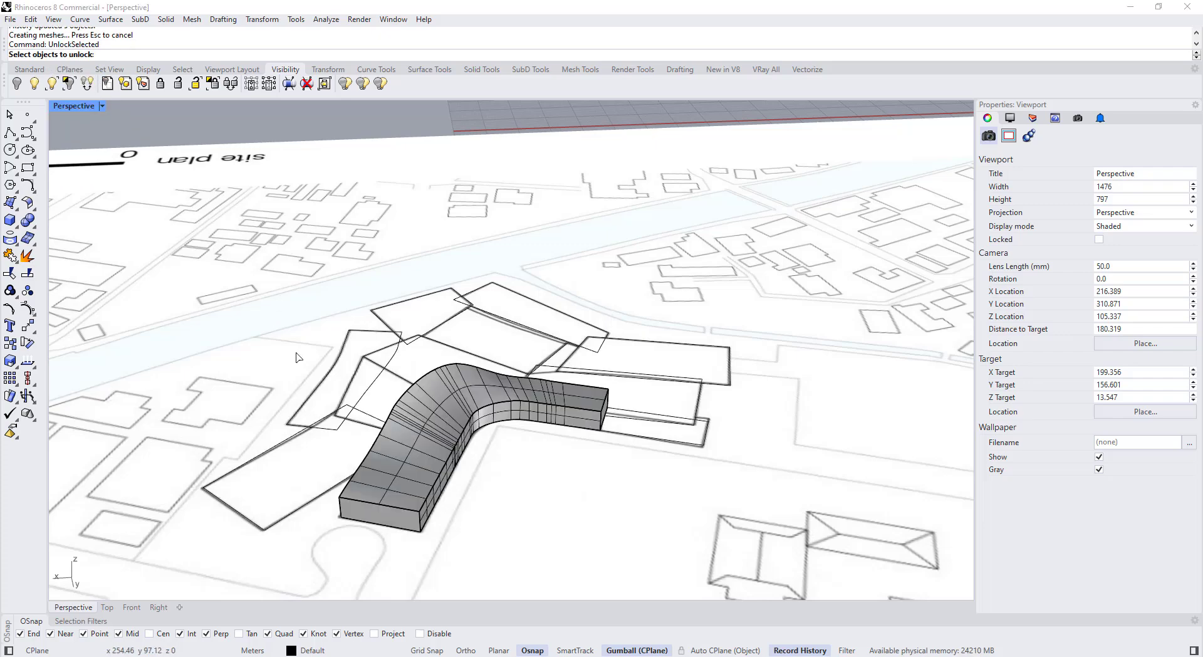
right_click_drag(296, 358, 388, 407)
scroll(401, 477, "down", 5)
left_click(410, 522)
scroll(412, 523, "up", 4)
right_click_drag(326, 287, 545, 368)
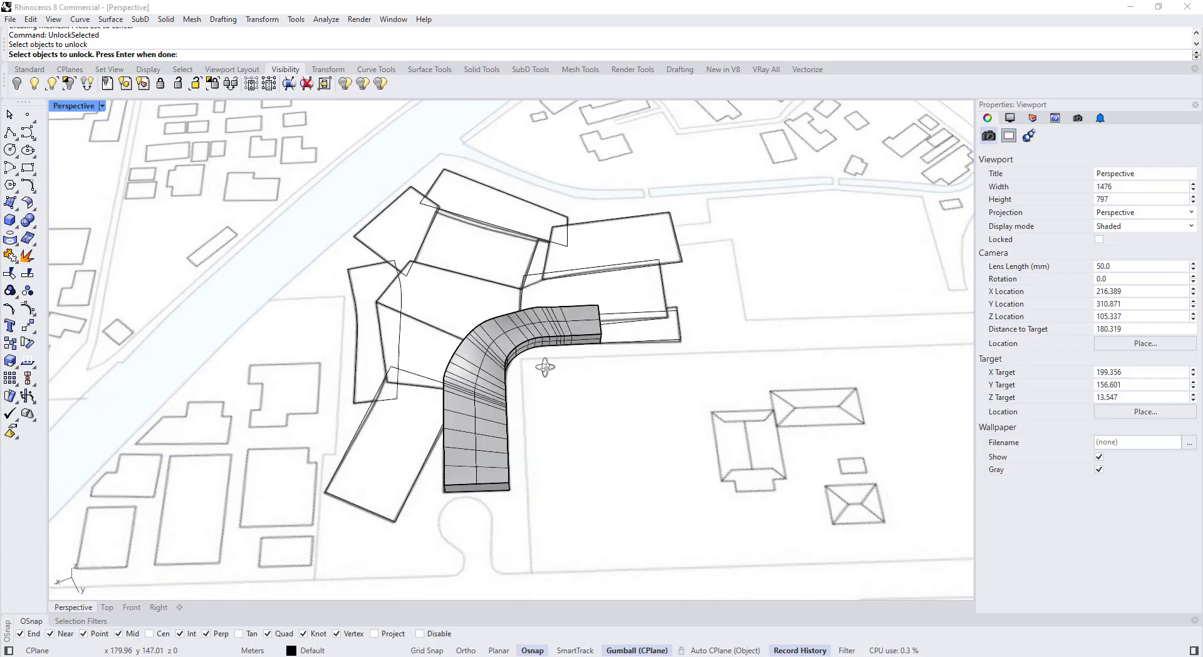
left_click_drag(708, 368, 644, 250)
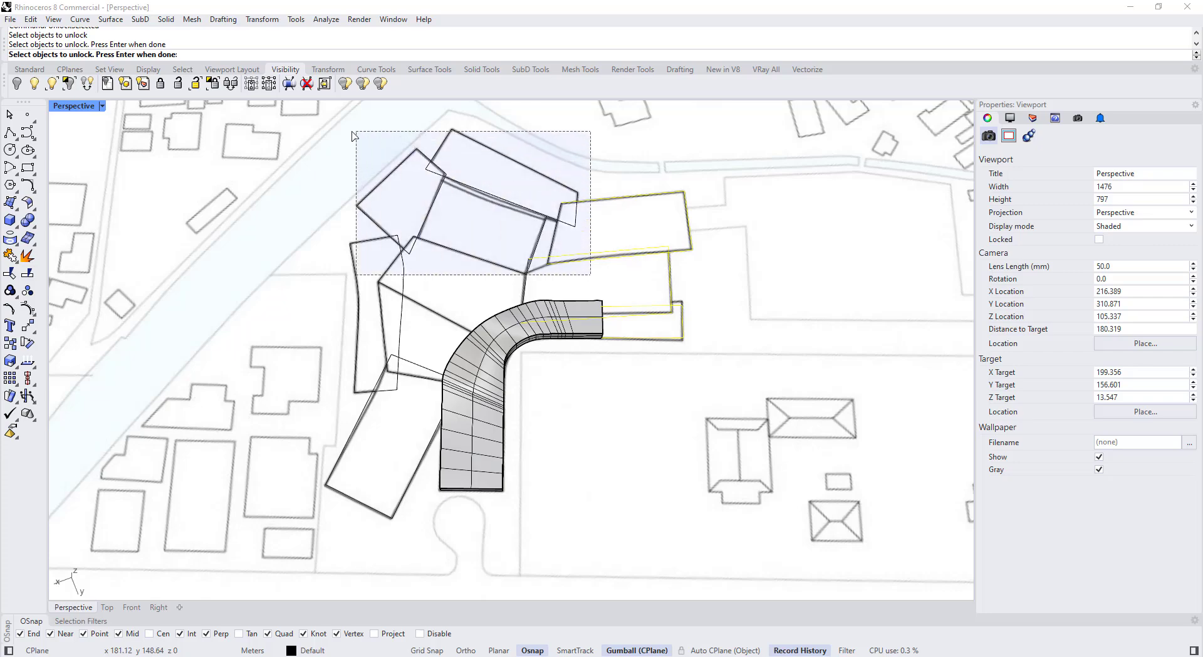
left_click_drag(353, 133, 351, 131)
left_click_drag(419, 486, 316, 269)
right_click_drag(276, 344, 539, 348)
Step: Switch the viewport to Wireframe, deselect the site plan picture from the unlock selection, and complete unlocking the footprint outlines
left_click(102, 106)
left_click(109, 152)
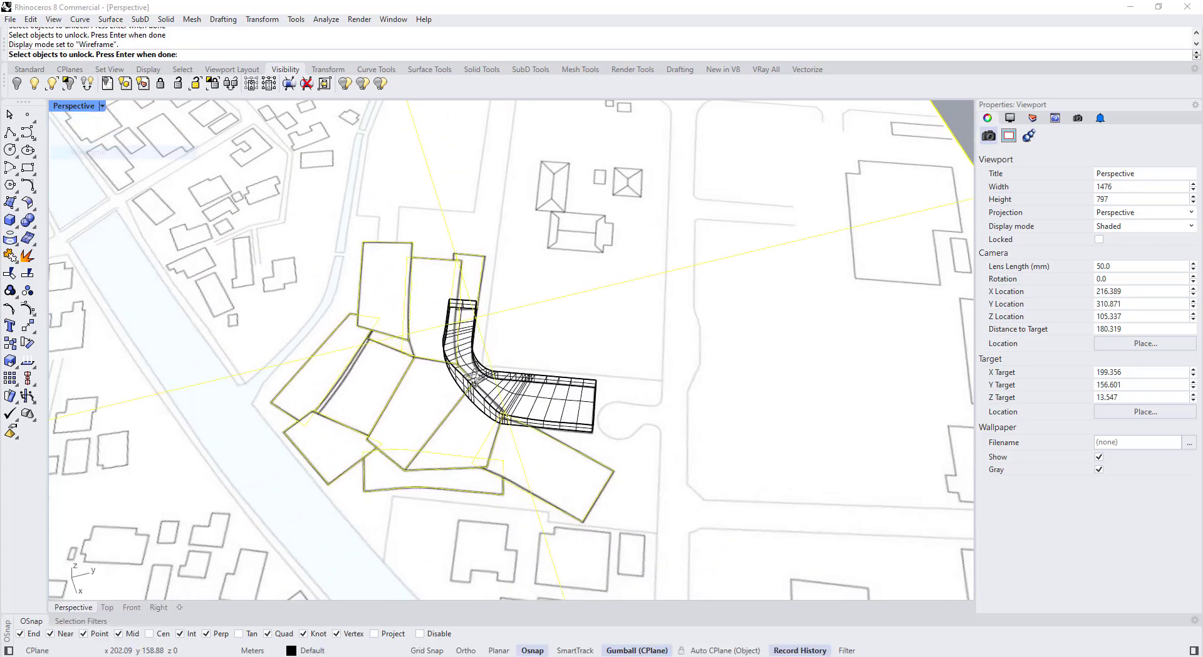
scroll(474, 378, "up", 5)
scroll(447, 380, "down", 3)
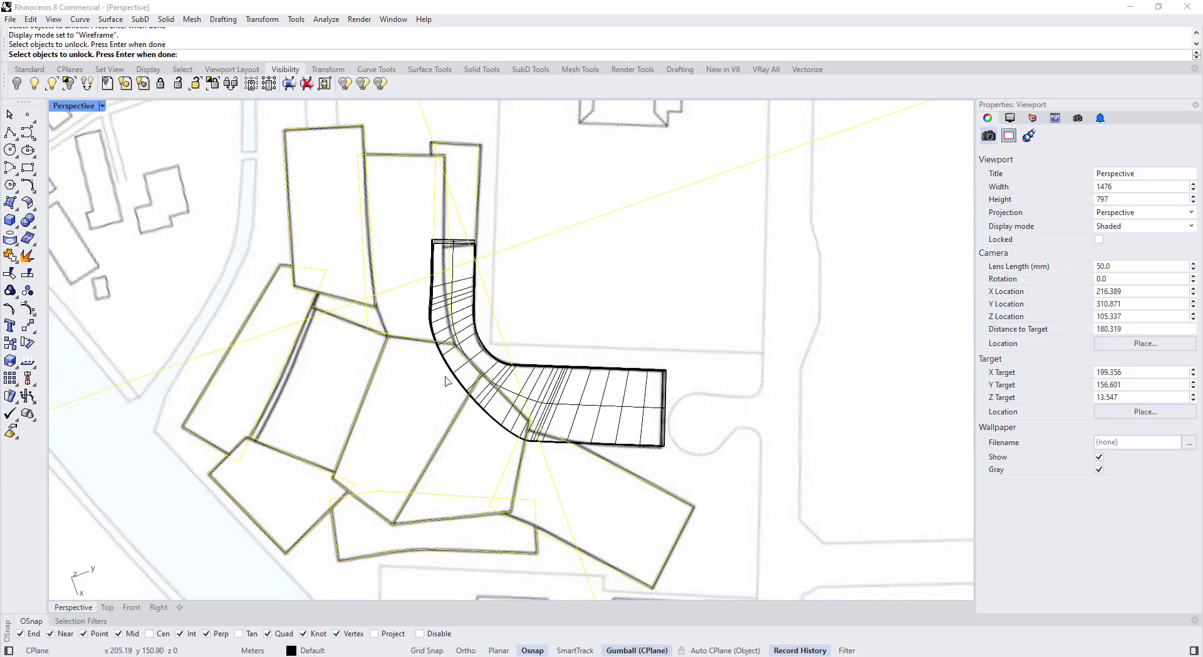
right_click_drag(448, 382, 618, 220)
scroll(461, 321, "down", 8)
scroll(435, 344, "up", 7)
scroll(412, 271, "down", 8)
scroll(510, 285, "up", 6)
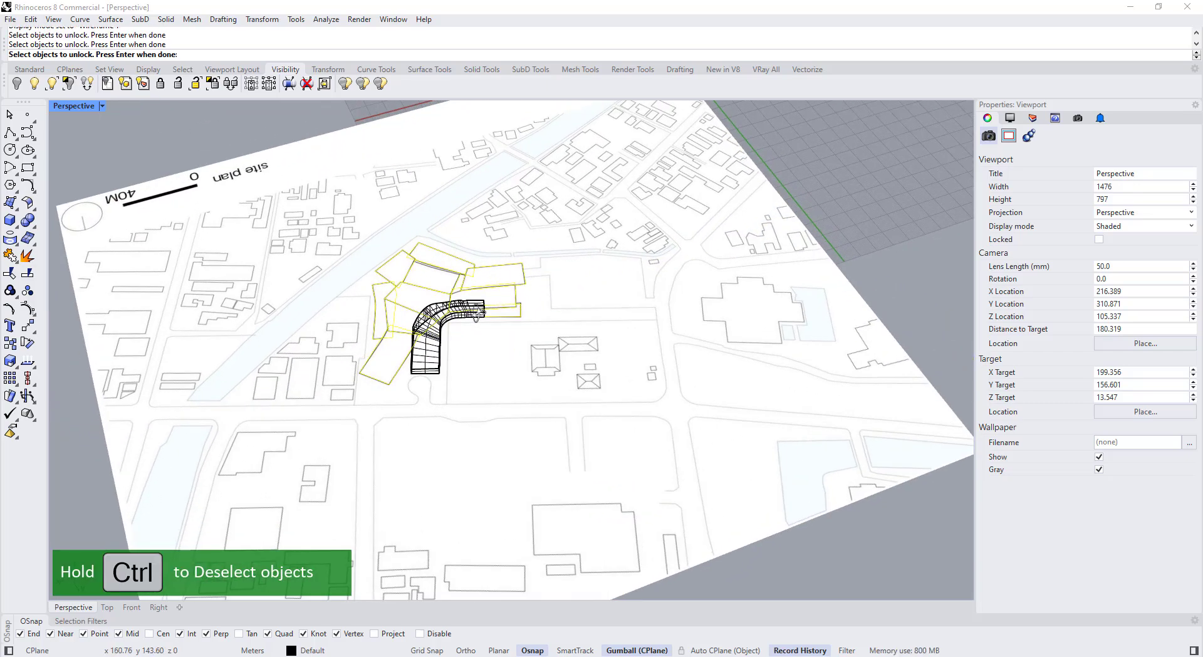
right_click_drag(530, 328, 455, 313)
scroll(454, 316, "down", 9)
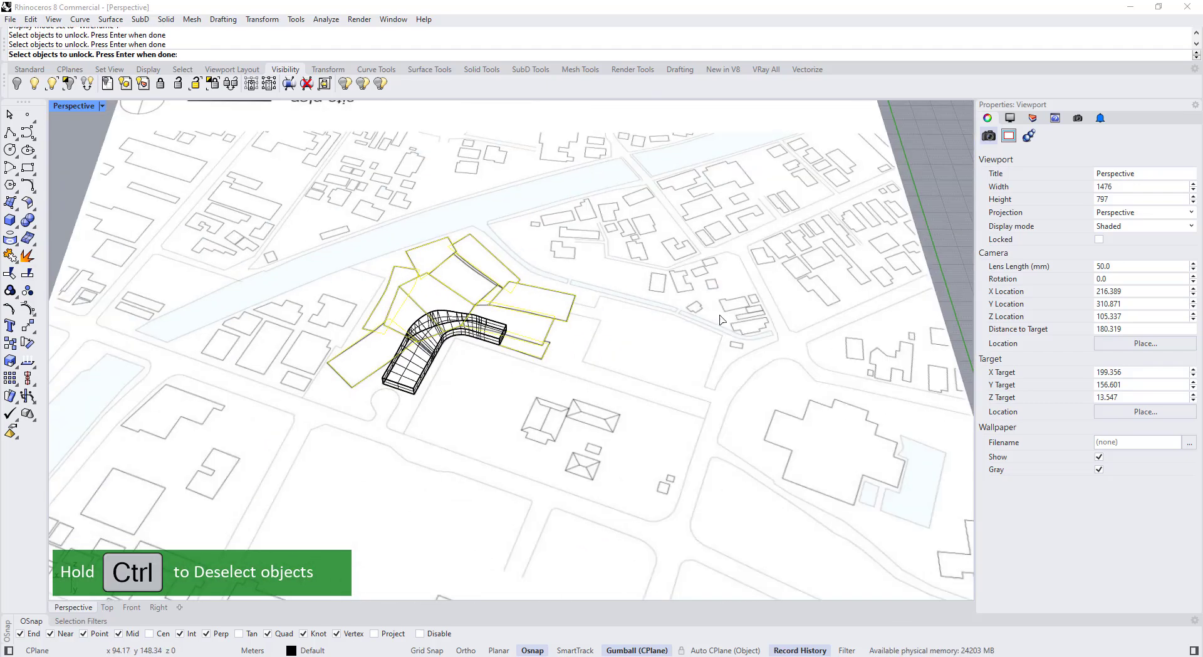
right_click_drag(721, 318, 692, 309)
scroll(483, 317, "up", 11)
key("Return")
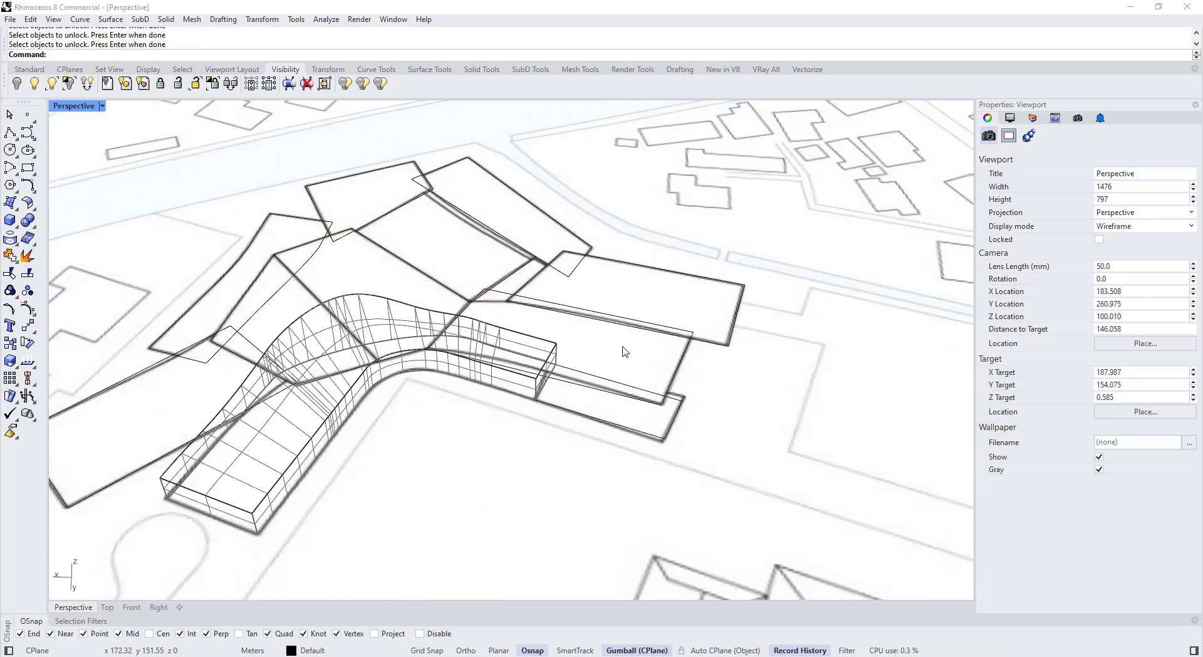
Step: Return the perspective viewport to Shaded display mode
scroll(632, 400, "up", 2)
left_click(622, 420)
scroll(554, 414, "down", 4)
scroll(434, 367, "up", 2)
left_click(434, 367)
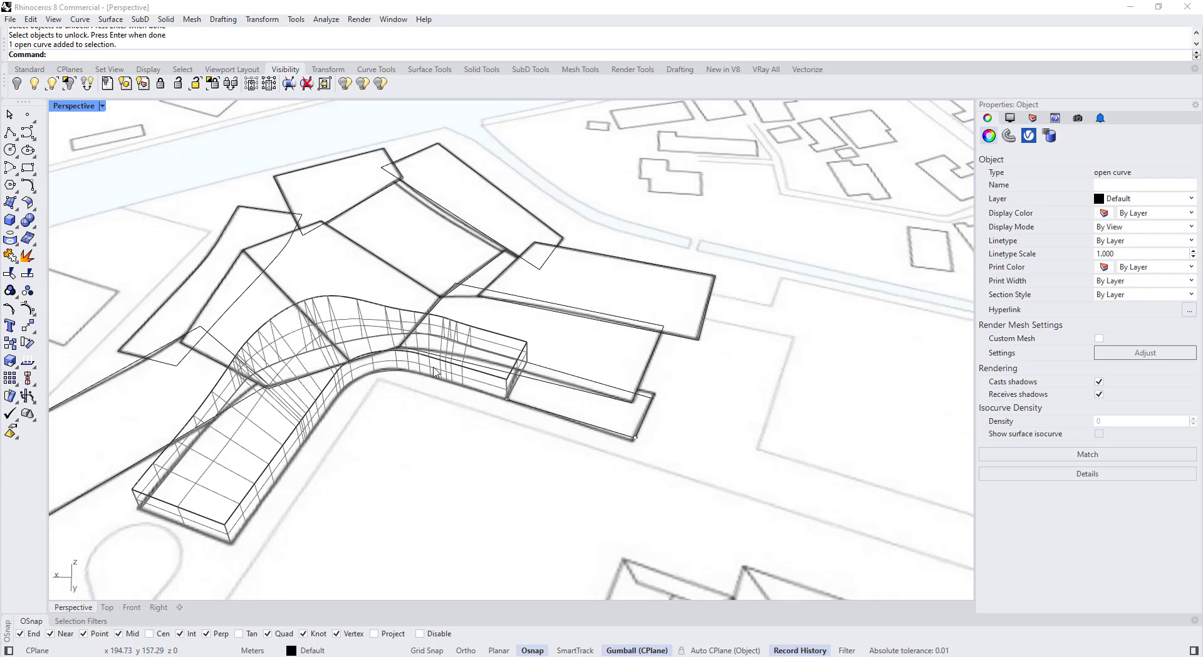
left_click(104, 107)
left_click(92, 166)
scroll(454, 305, "down", 5)
right_click_drag(455, 305, 442, 302)
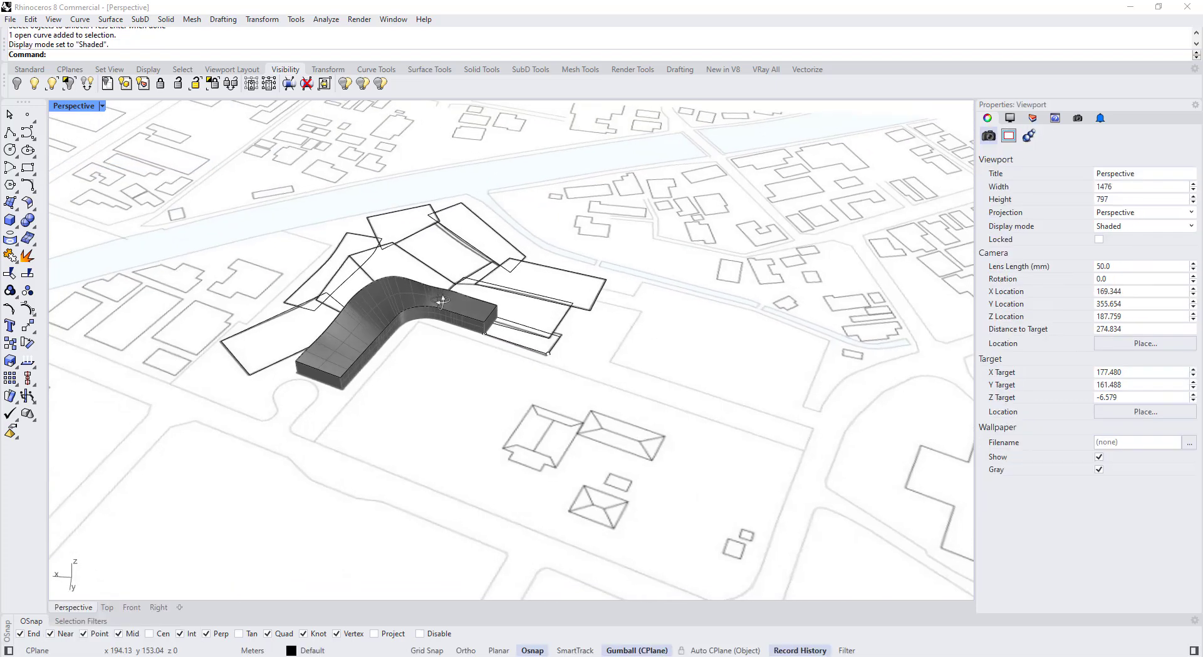
scroll(558, 350, "up", 5)
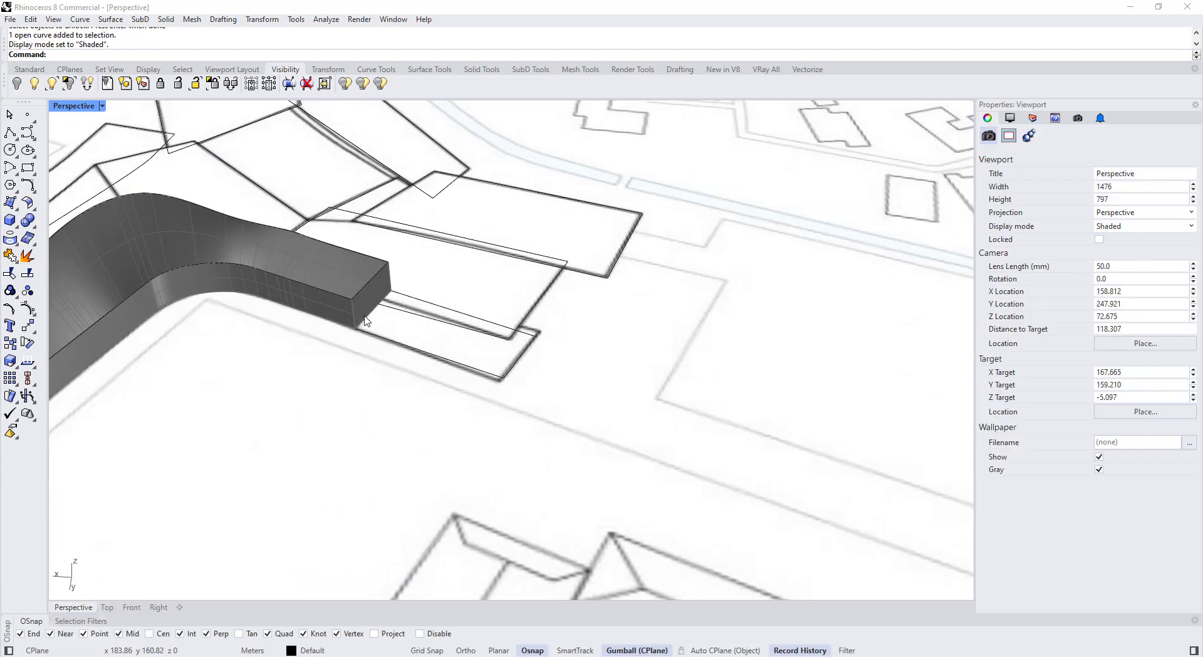
Step: Use UnlockSelected to unlock the ground outline curve beneath the curved volume's end face
left_click(364, 283)
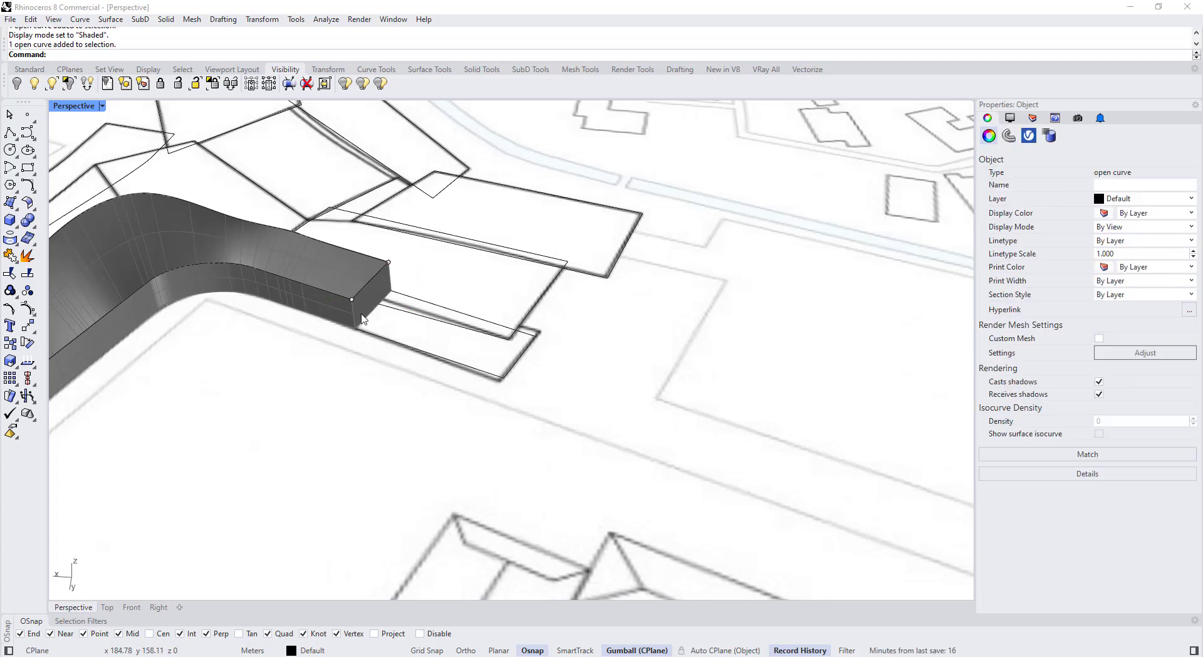
left_click(363, 310)
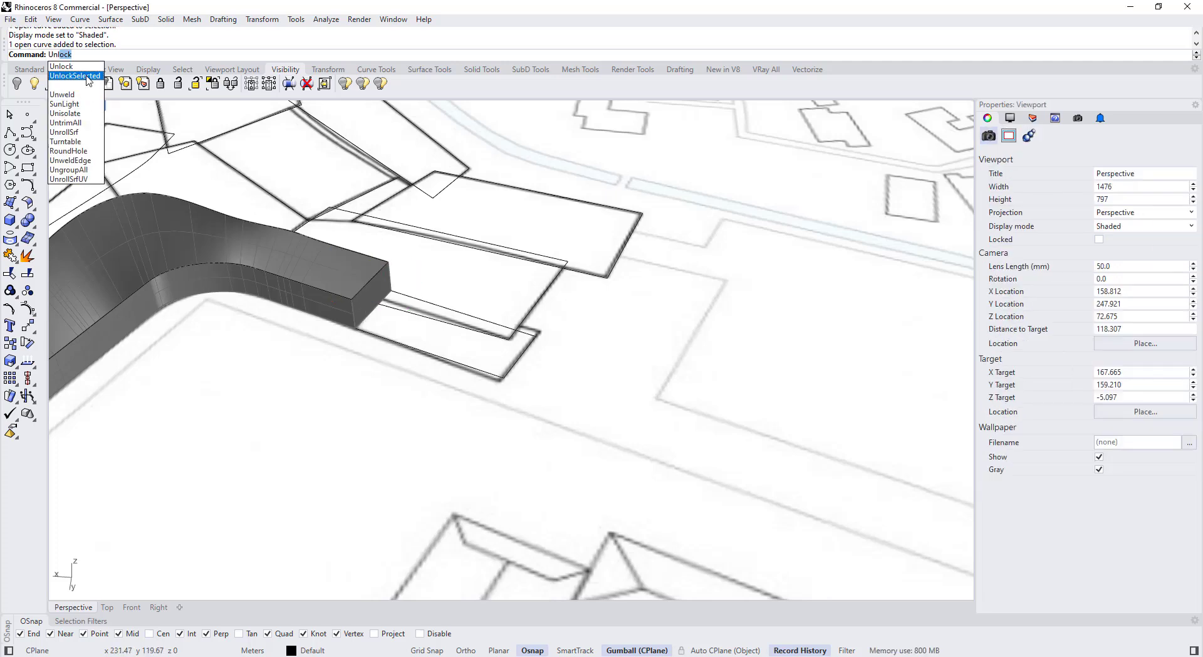
left_click(87, 77)
left_click(376, 321)
left_click(408, 349)
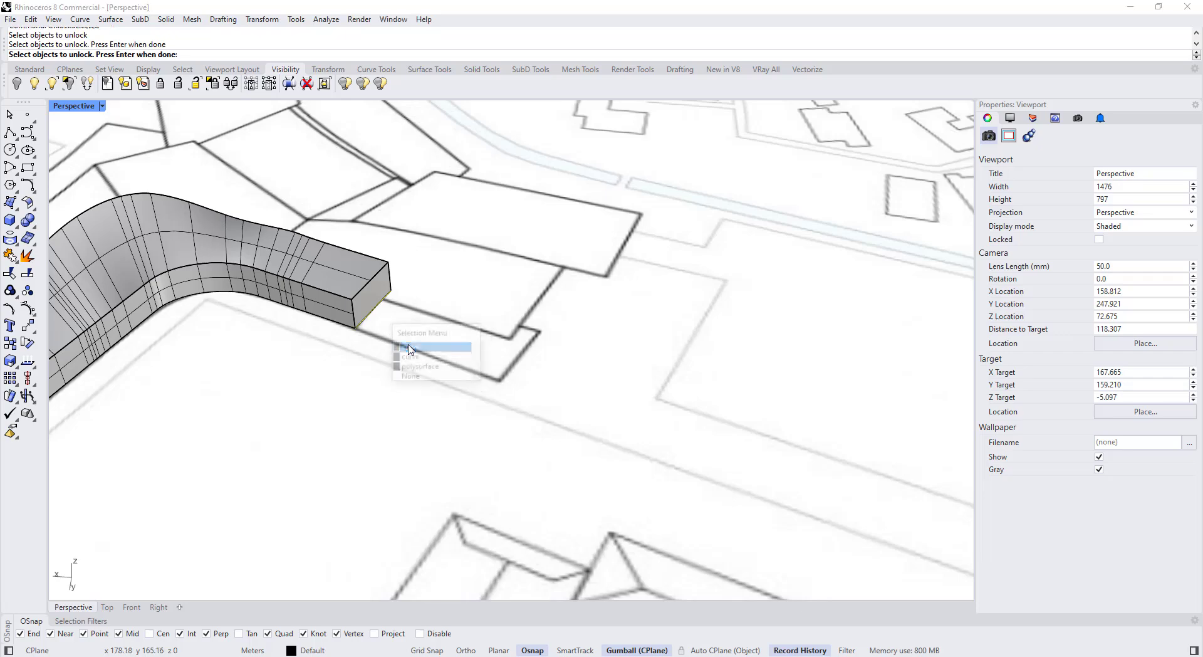
key("Return")
Step: Undo the drag of the site plan picture, then select the picture and lock it
scroll(422, 346, "down", 5)
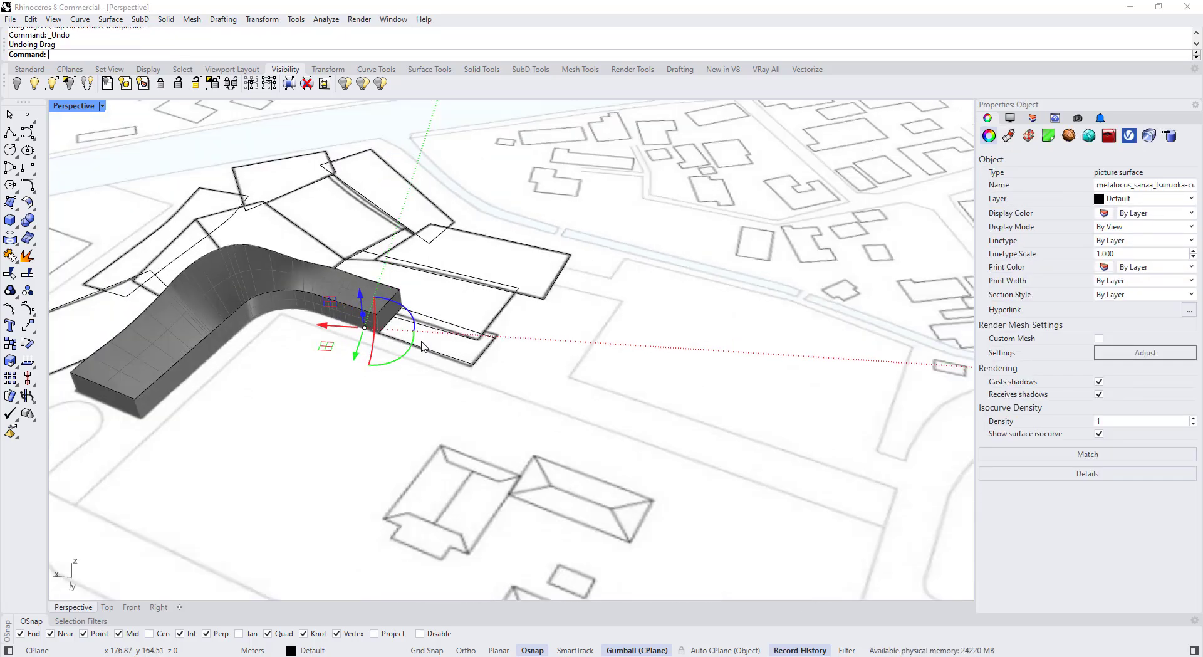
key("ctrl+z")
scroll(466, 360, "up", 3)
scroll(465, 357, "up", 4)
left_click(466, 359)
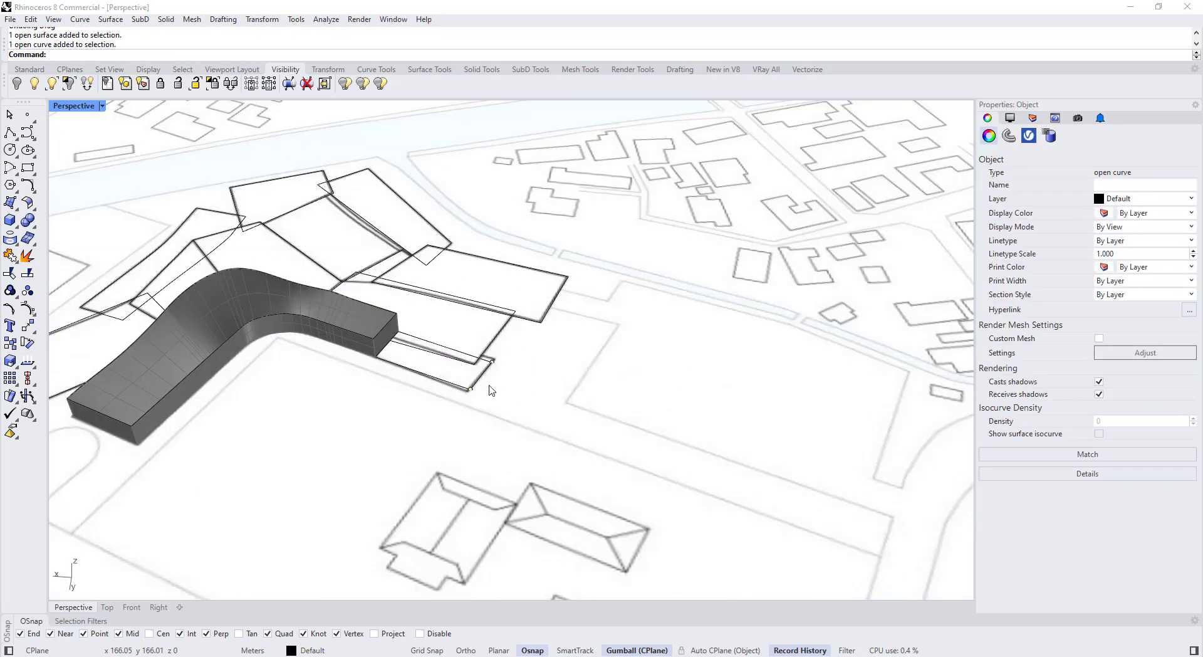
left_click(490, 389)
scroll(522, 390, "down", 8)
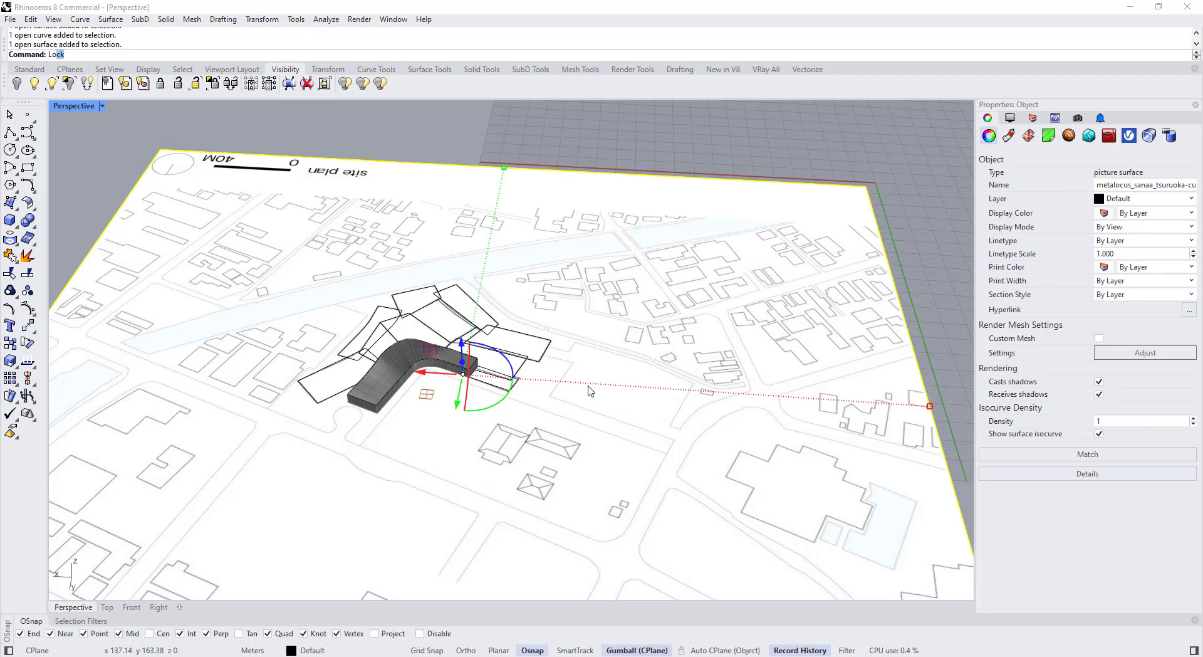
key("Return")
scroll(526, 389, "up", 8)
left_click_drag(569, 448, 460, 370)
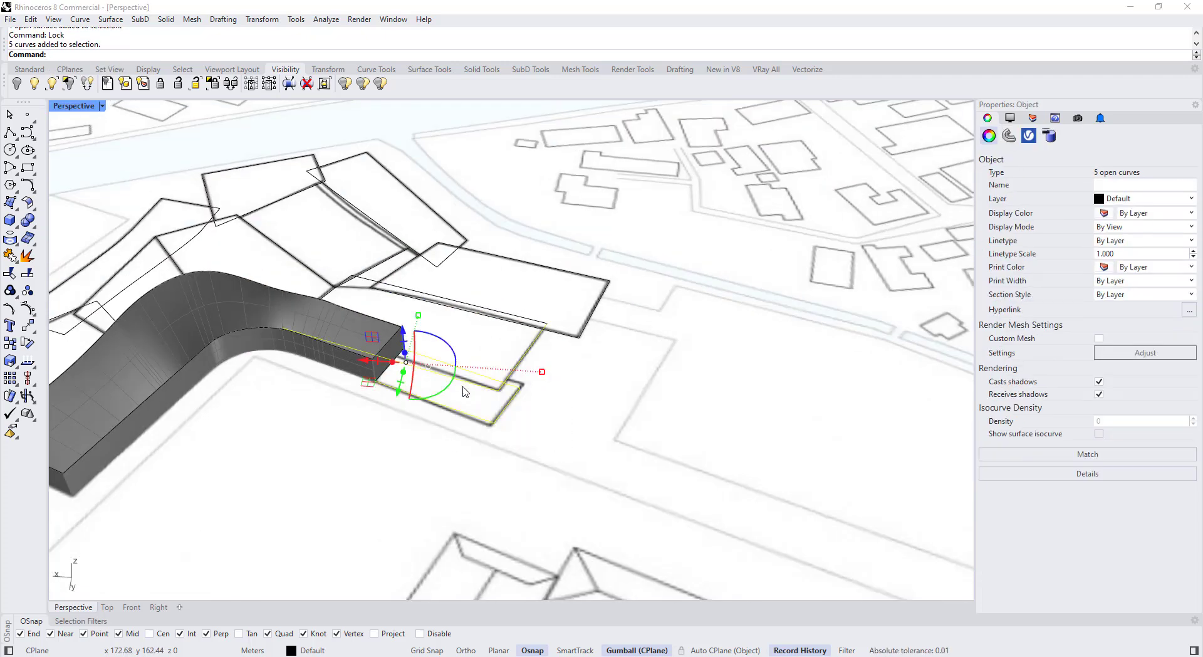
scroll(465, 392, "up", 4)
key("Escape")
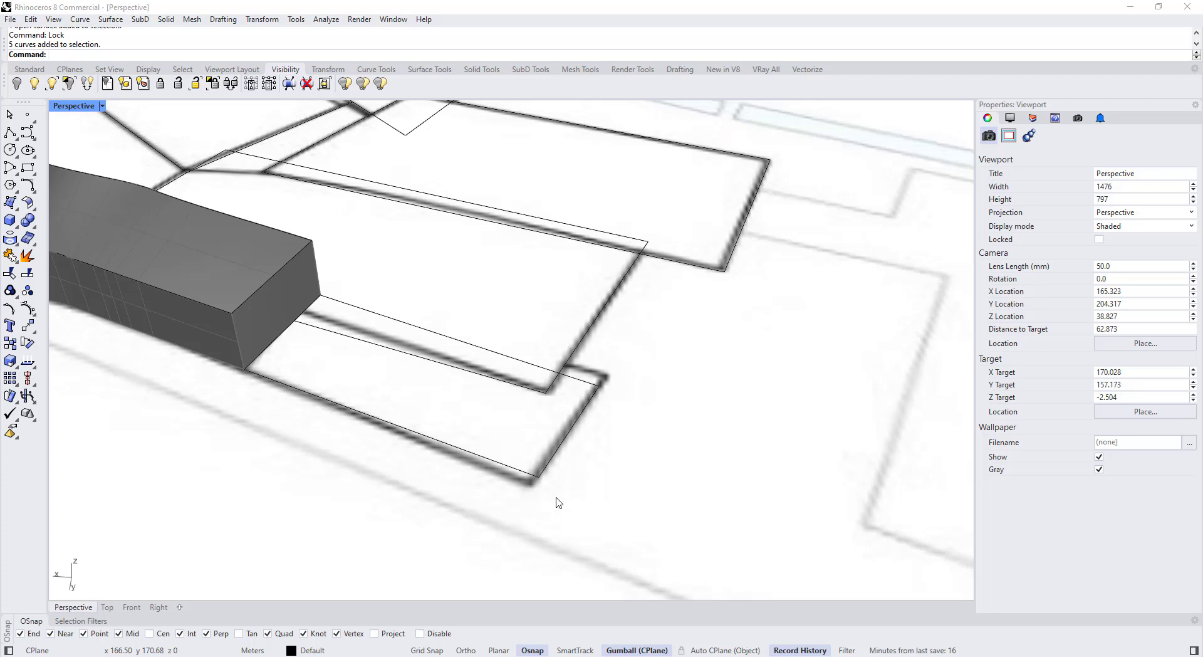
Step: Select the four edge curves around the curved volume's roof and raise them slightly so the whole roof lifts
left_click(272, 277)
scroll(338, 326, "down", 8)
right_click_drag(342, 327, 374, 297)
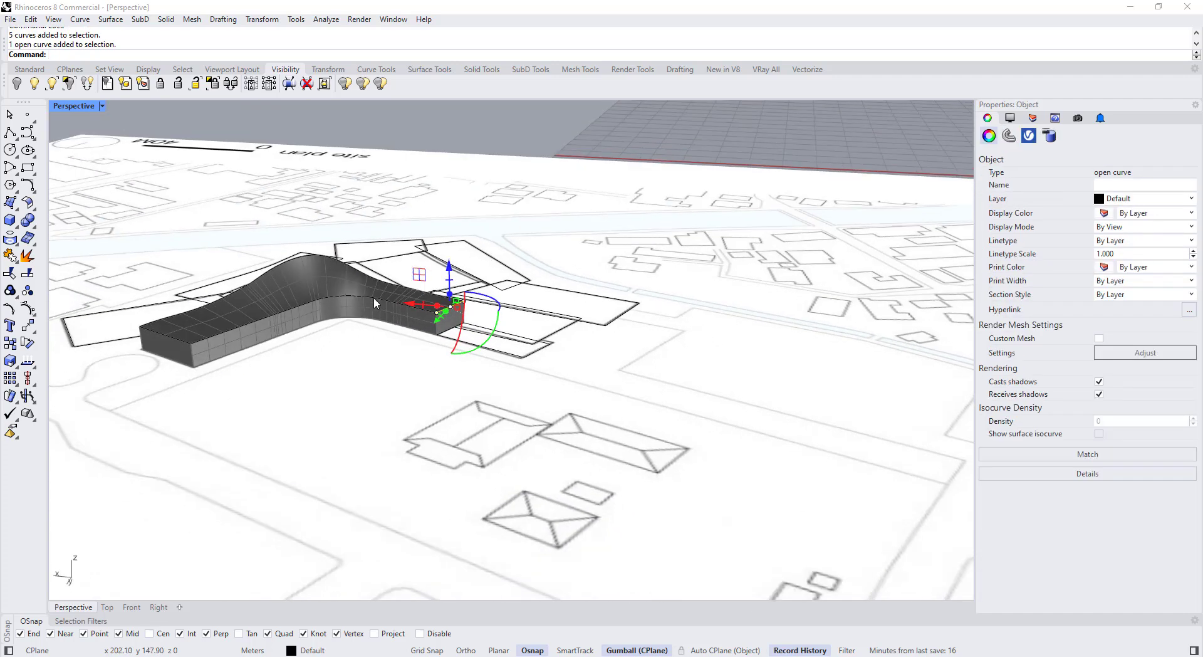
left_click(250, 323, "shift")
left_click(166, 333, "shift")
scroll(170, 323, "up", 2)
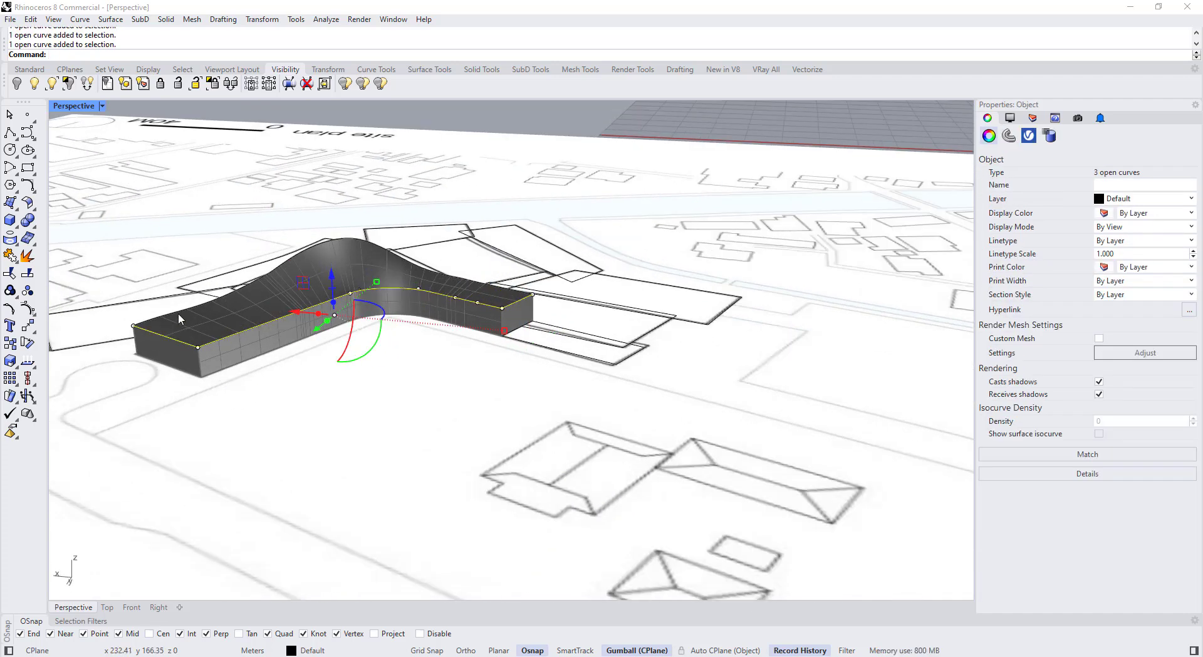
left_click(182, 314, "shift")
right_click_drag(378, 282, 376, 302)
left_click_drag(337, 255, 336, 248)
left_click(587, 356)
Step: Select the four footprint curves of the narrow rectangle beyond the curved volume's end and raise them 4 m
scroll(626, 363, "up", 6)
right_click_drag(641, 376, 645, 393)
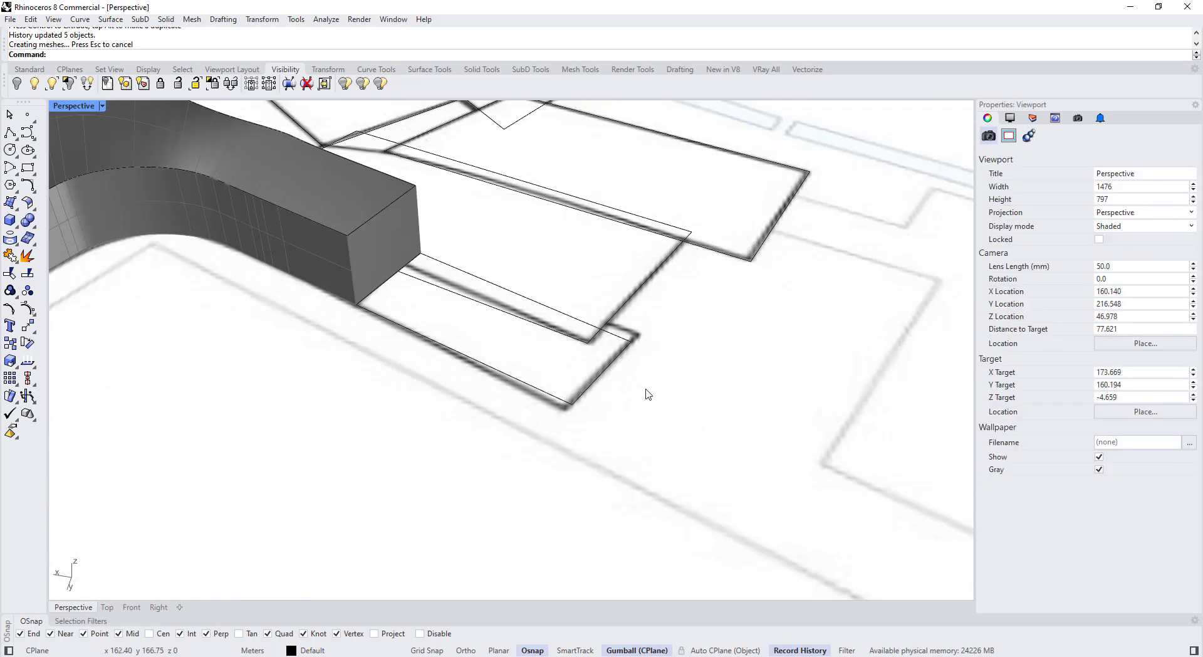
left_click(614, 359)
left_click(527, 298, "shift")
left_click(464, 354, "shift")
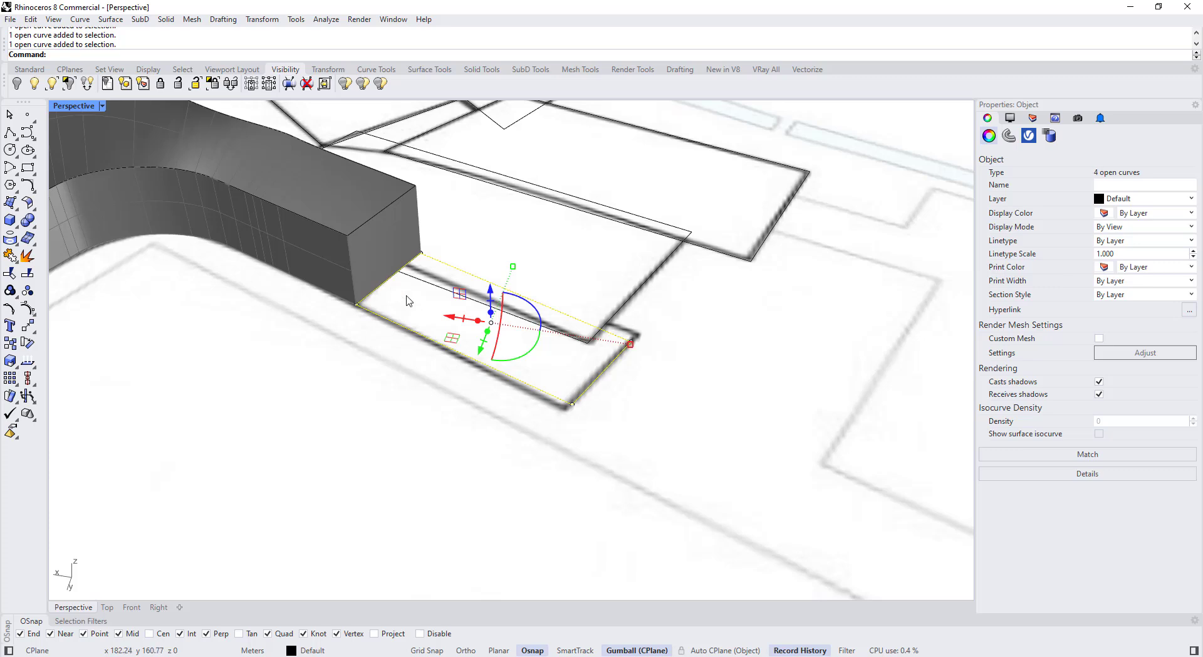
right_click_drag(450, 305, 456, 271)
left_click_drag(493, 282, 493, 269)
type("4")
left_click(408, 397)
Step: Create the narrow block's flat roof with Sweep2, using the two long raised curves as rails and the short ones as sections
right_click_drag(486, 362, 532, 400)
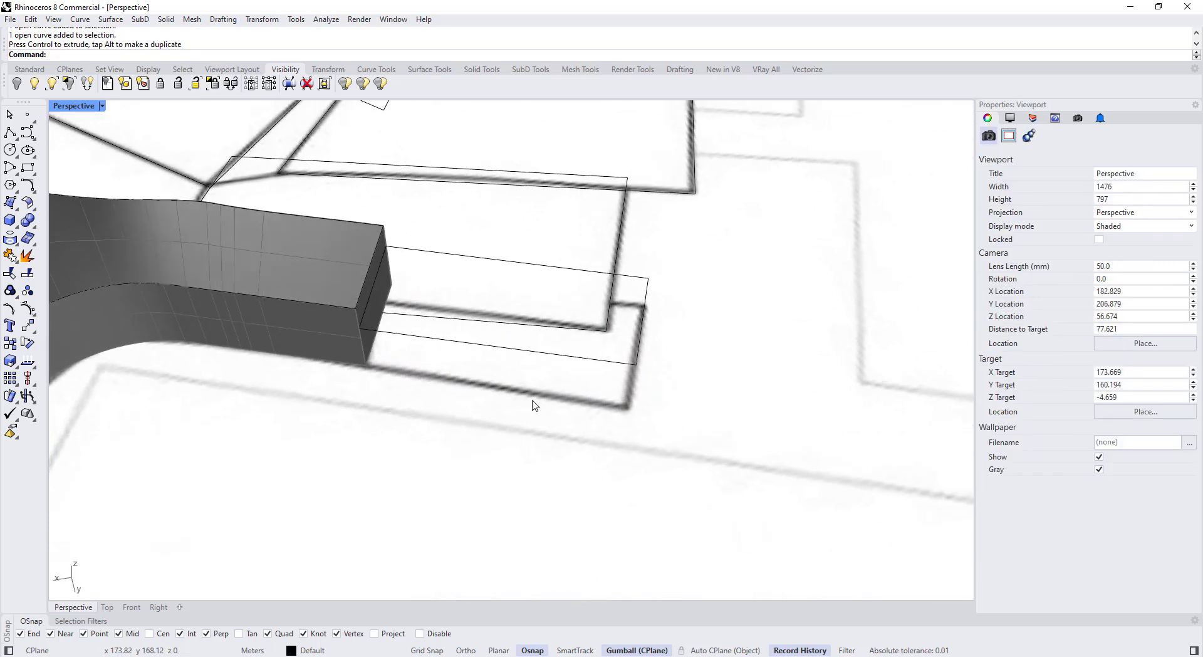
key("Return")
left_click(535, 353)
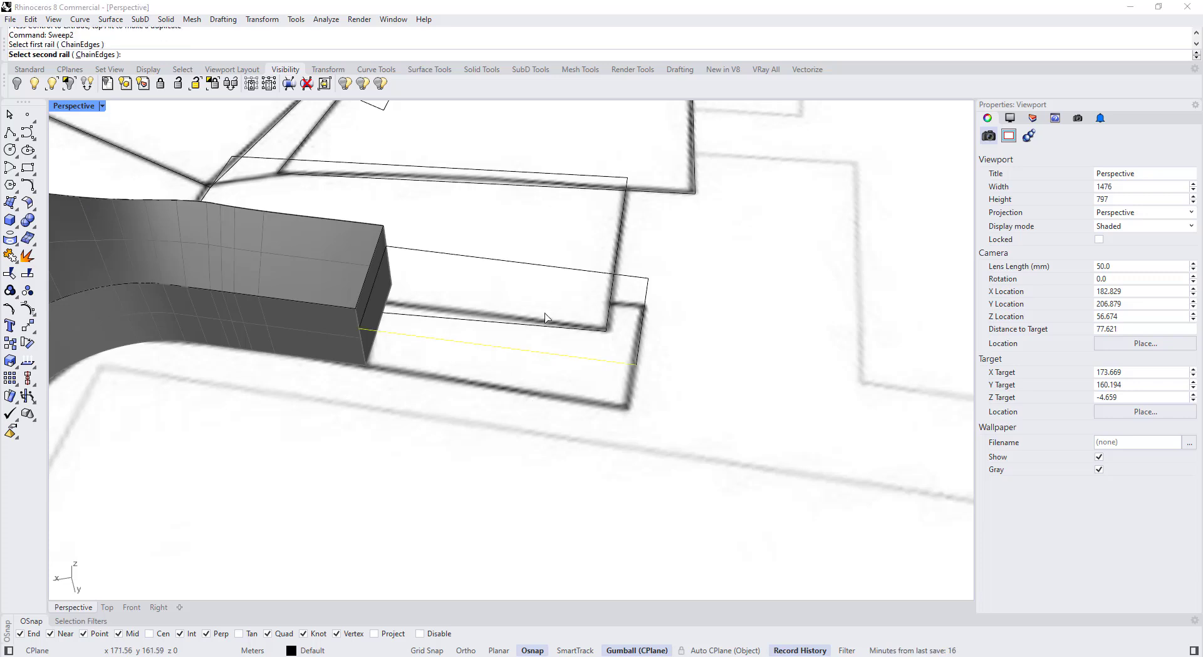
left_click(369, 297)
key("Return")
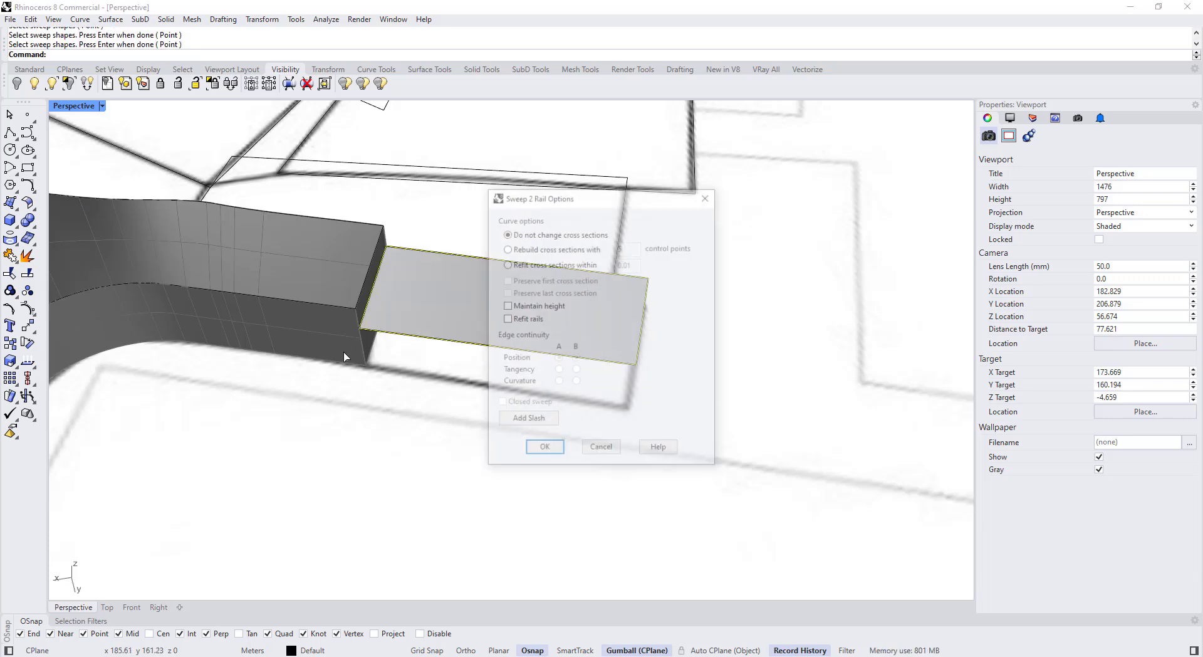
key("Return")
right_click_drag(381, 427, 373, 370)
Step: Duplicate the border of the narrow roof and flatten that closed curve to ground level with SetPt
left_click(443, 281)
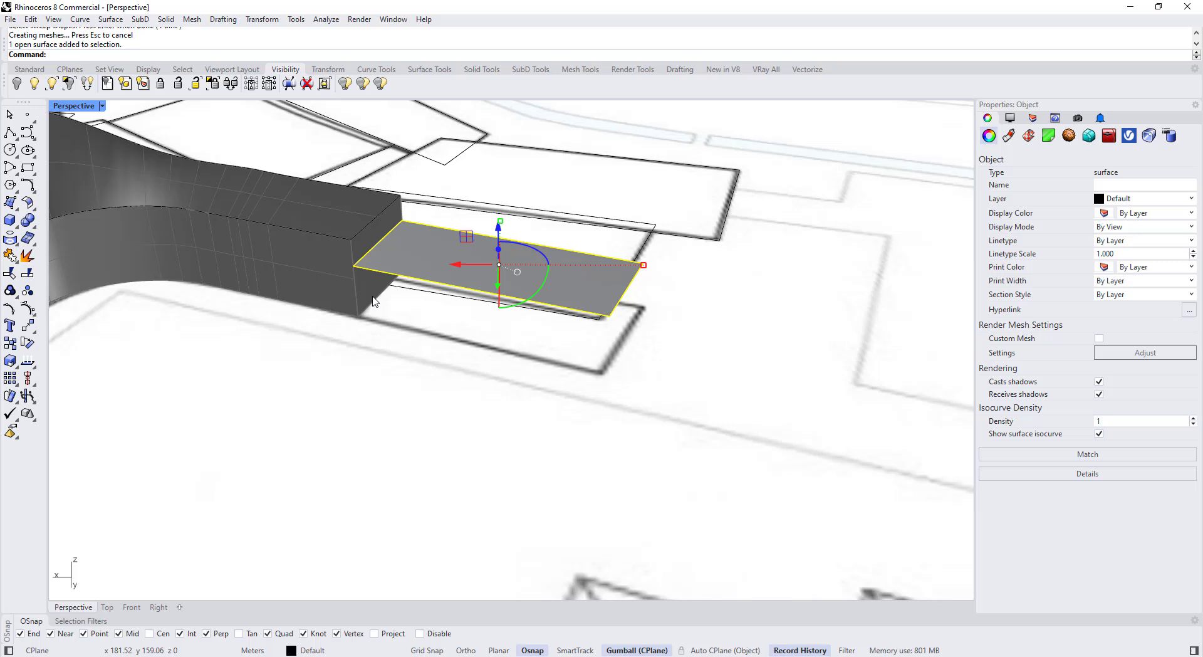
left_click(17, 245)
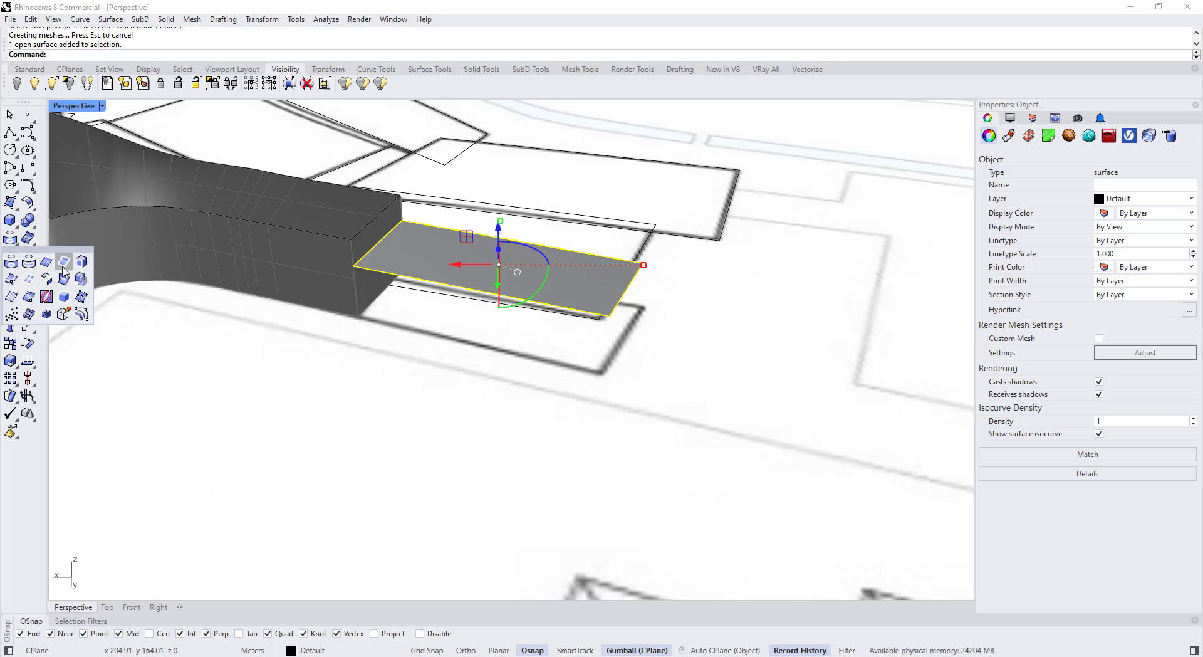
left_click(62, 267)
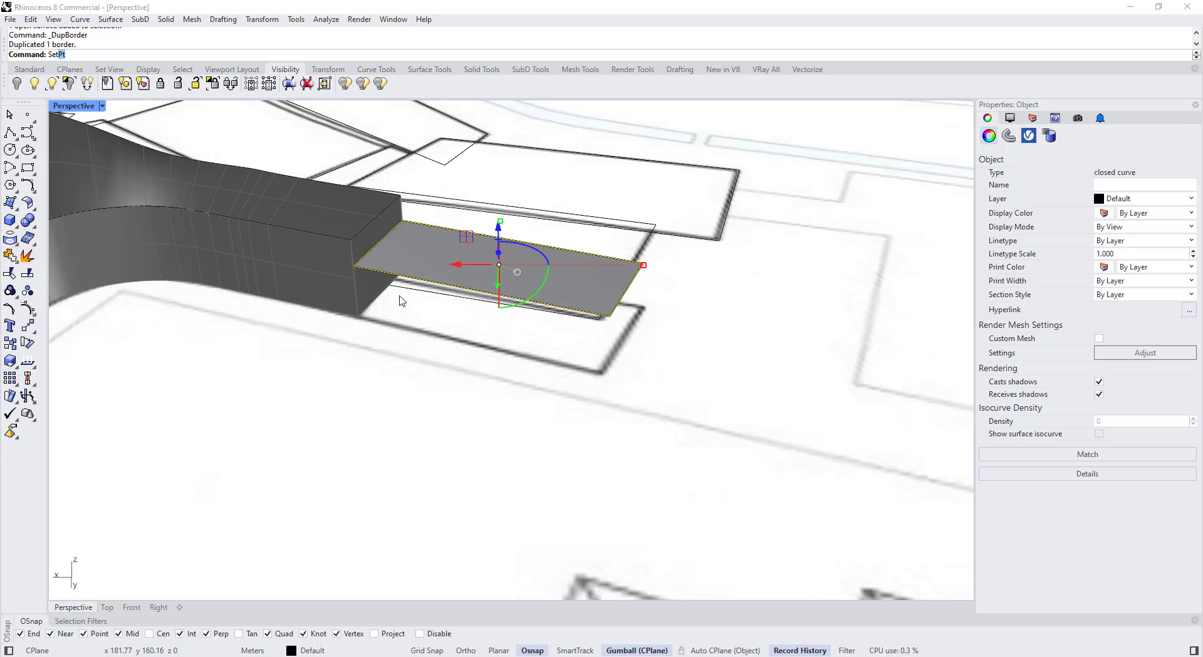
key("Return")
left_click(340, 391)
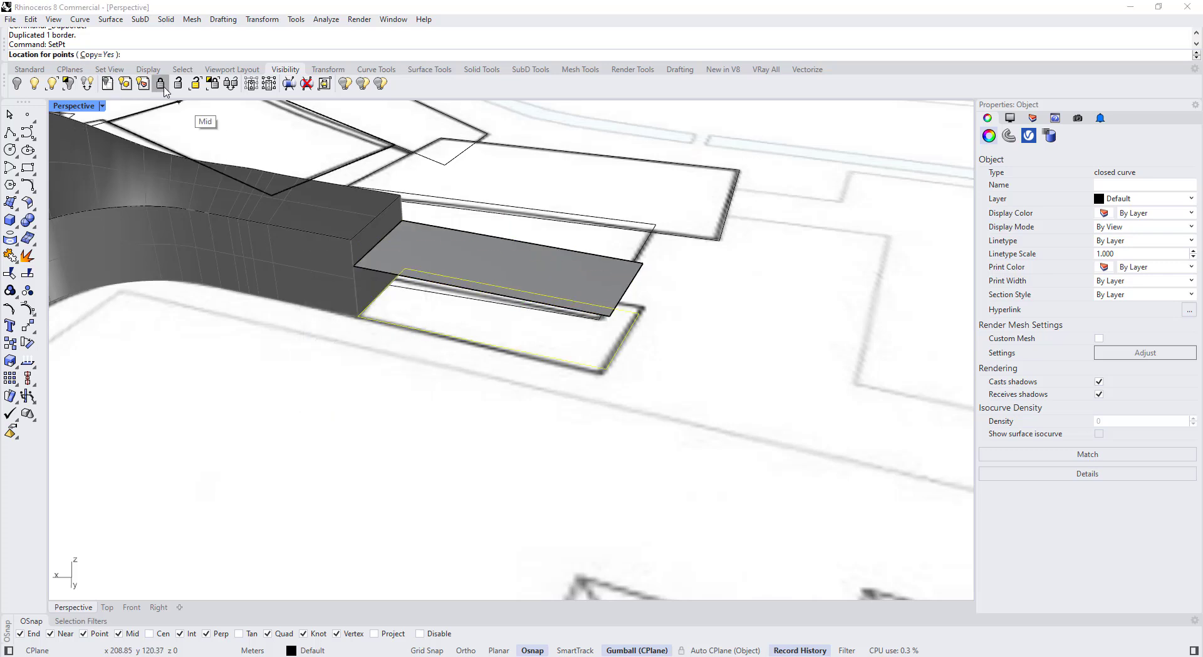
left_click(367, 317)
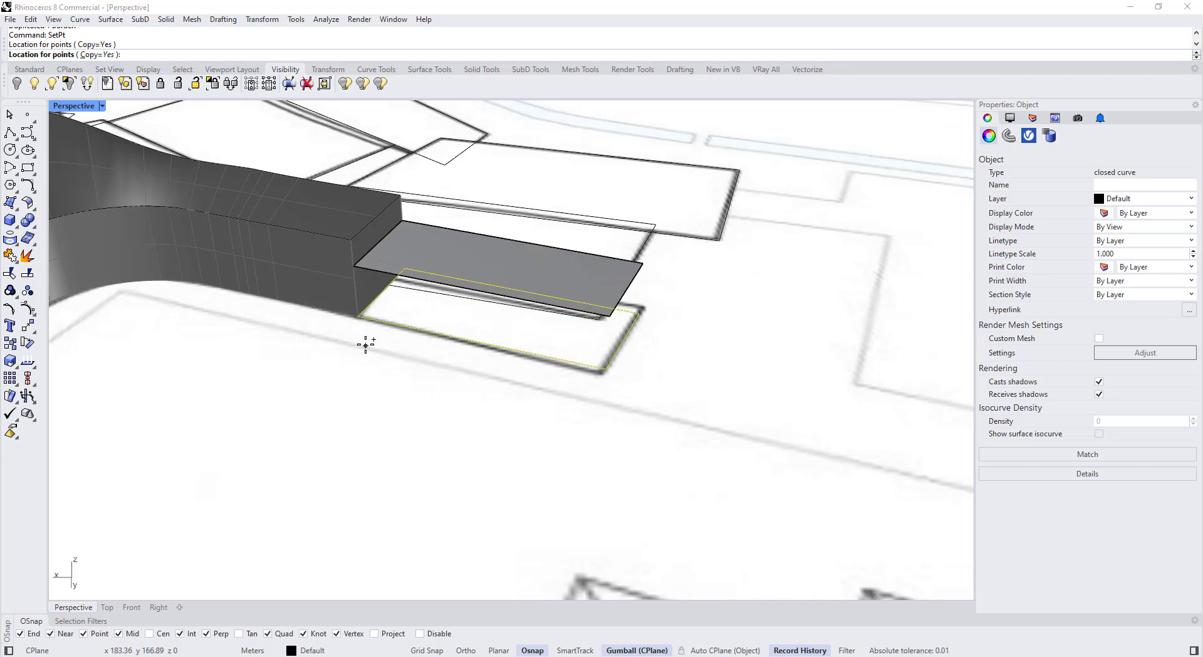
Step: Loft the narrow block's walls between its roof border and the ground outline
left_click(366, 344)
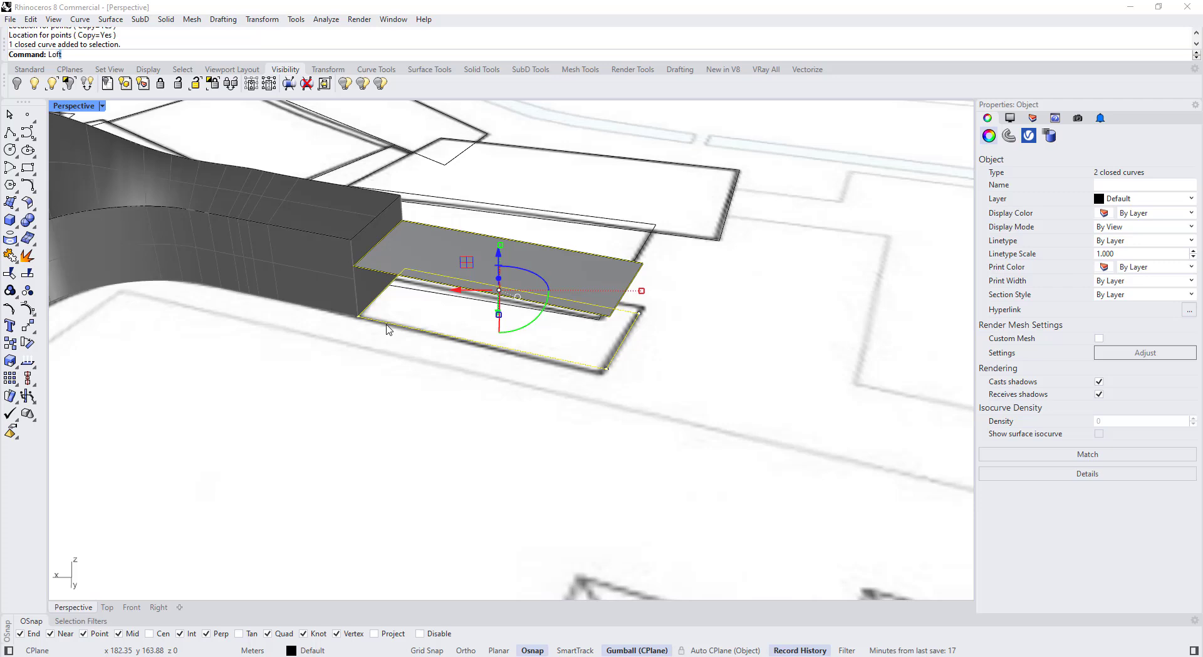
key("Return")
key("Return")
key("Return")
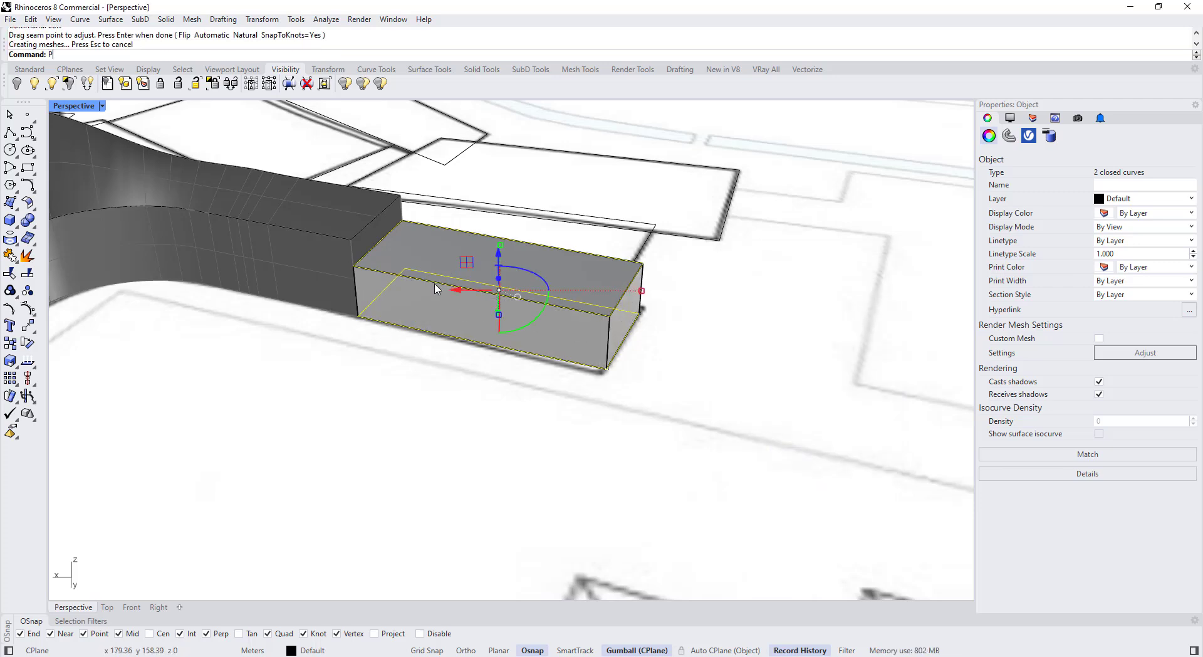
Step: Lock the narrow block's lofted walls and its roof surface
key("Return")
left_click(439, 306)
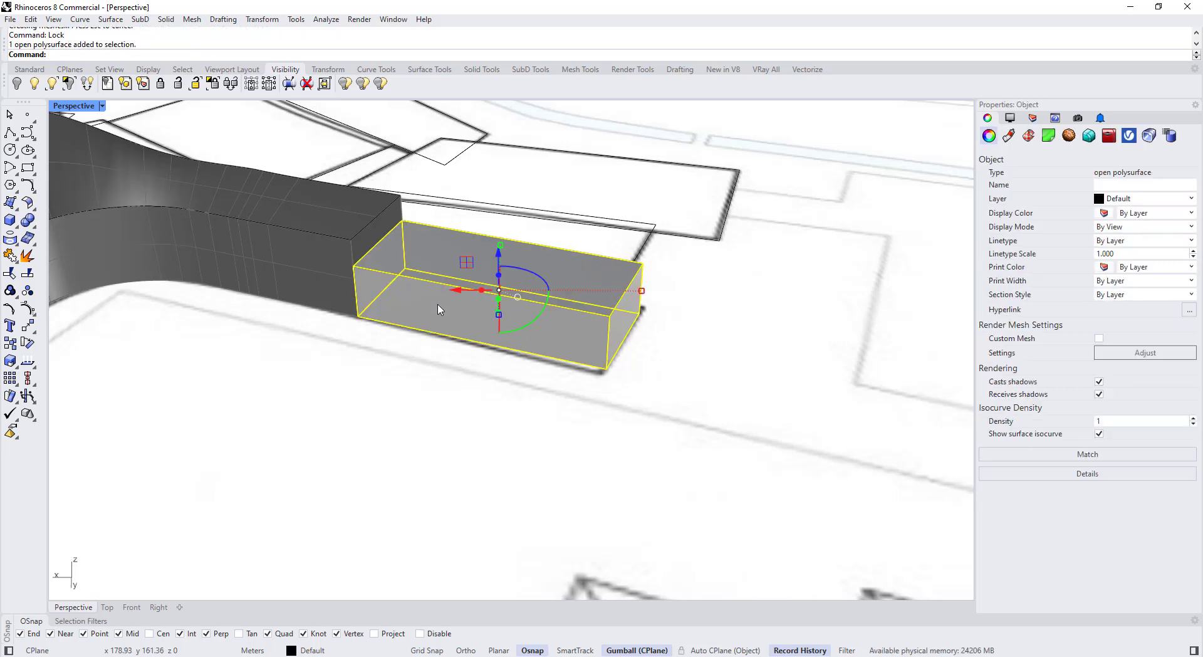
key("Return")
left_click(434, 272)
key("Return")
Step: Try raising the narrow roof's front corner where it meets the curved volume by moving the edge curves' control points
left_click(420, 286)
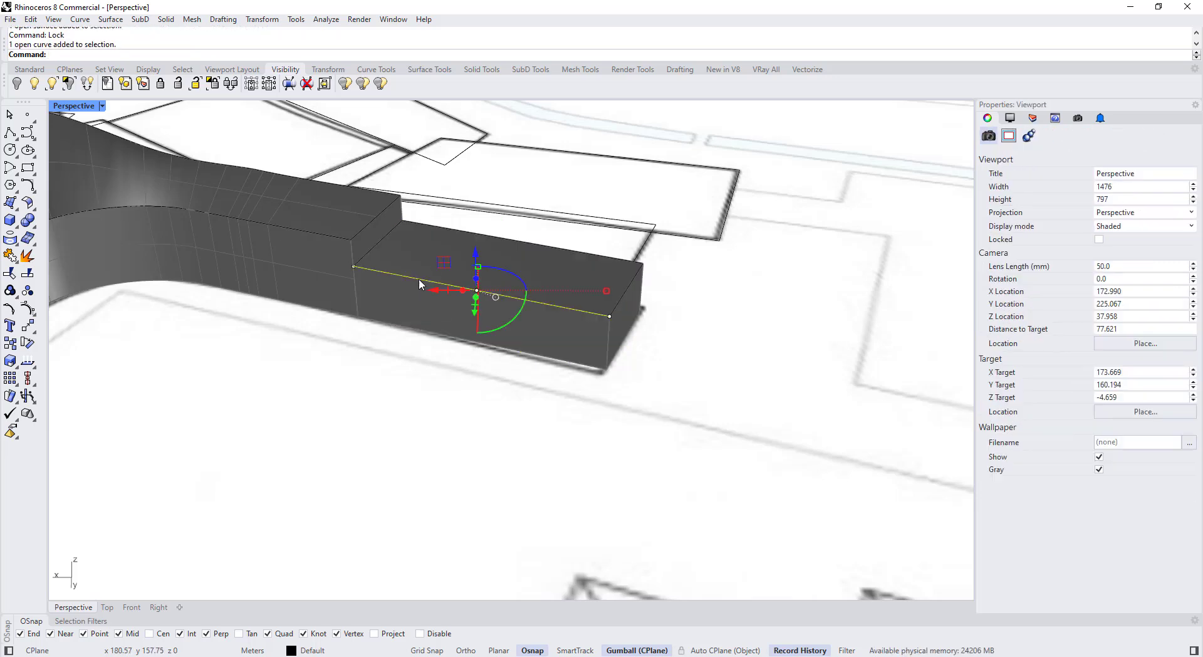
scroll(383, 269, "down", 2)
key("Escape")
scroll(368, 258, "up", 6)
left_click(371, 278)
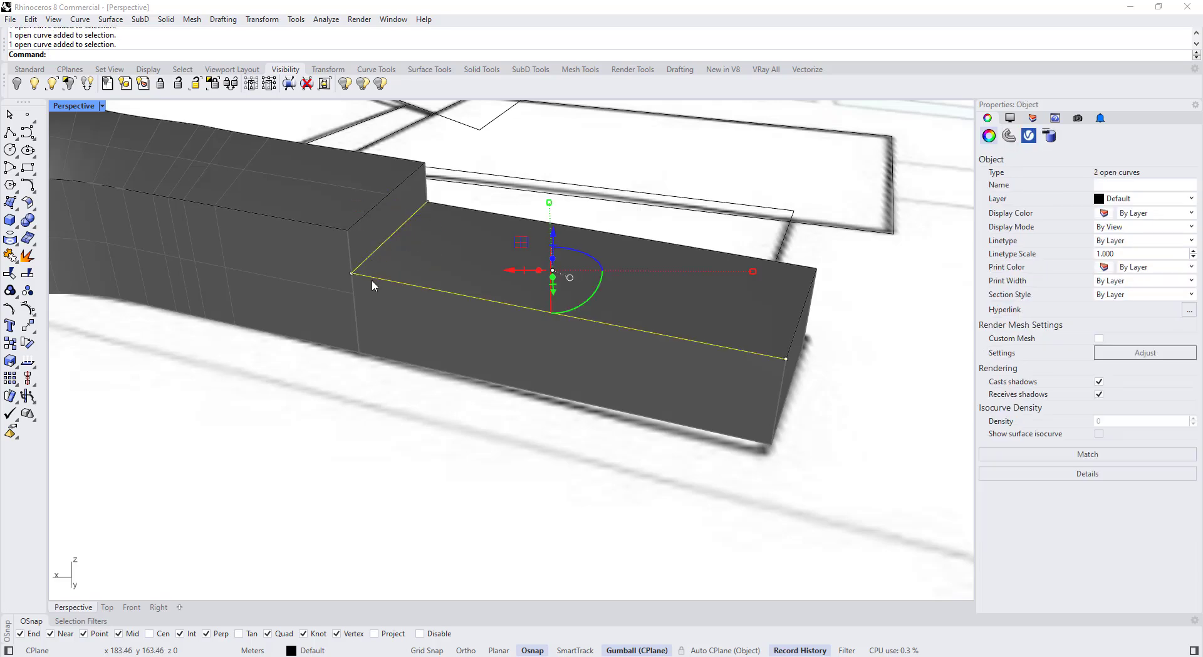
key("F10")
left_click_drag(343, 267, 361, 282)
left_click_drag(349, 240, 344, 219)
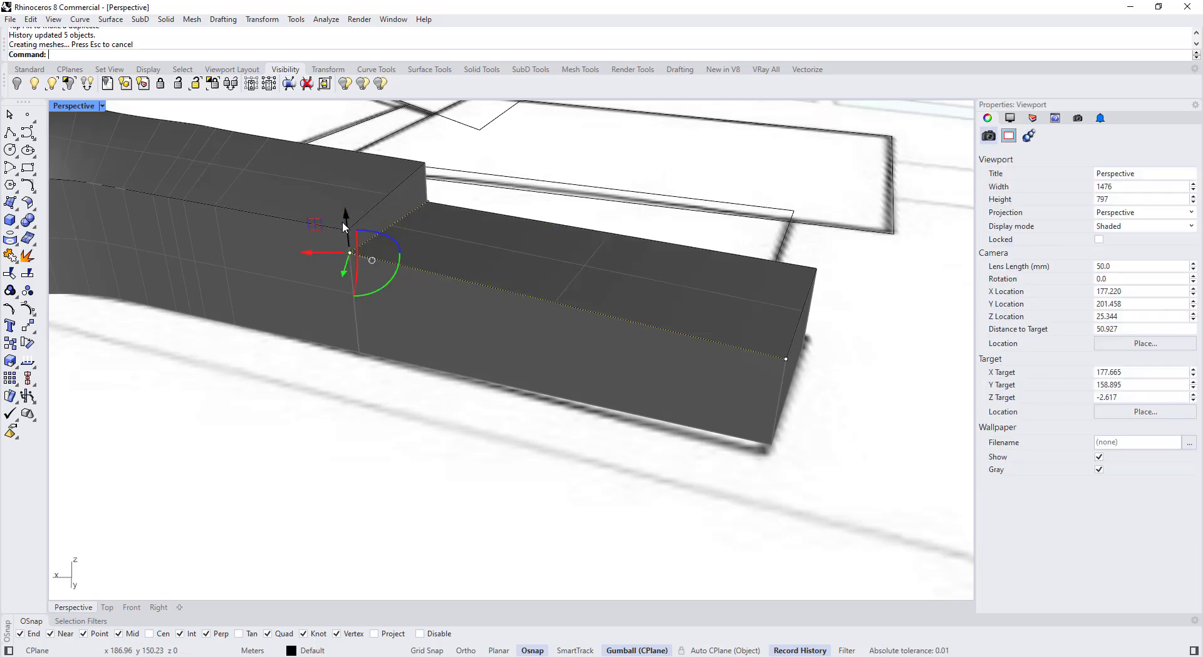
scroll(514, 358, "down", 4)
right_click_drag(514, 358, 452, 382)
key("ctrl+z")
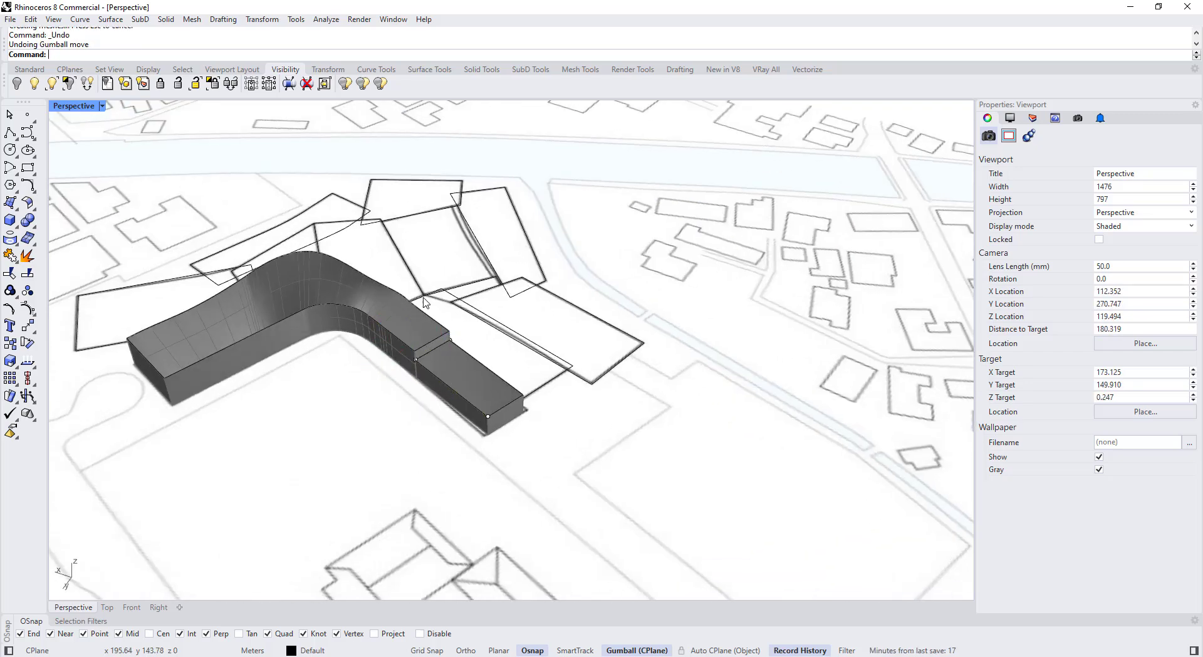
Step: Select the footprint curves of the larger rectangle behind the narrow block and raise them well above its roof
right_click_drag(426, 304, 564, 376)
scroll(510, 297, "up", 4)
left_click(438, 456)
left_click(518, 418, "shift")
scroll(477, 376, "down", 5)
left_click_drag(545, 271, 546, 198)
left_click(564, 401)
Step: Create the larger block's flat roof with Sweep2, using its two long raised curves as rails
right_click_drag(564, 401, 499, 462)
type("sweep2")
key("Return")
left_click(488, 260)
left_click(492, 217)
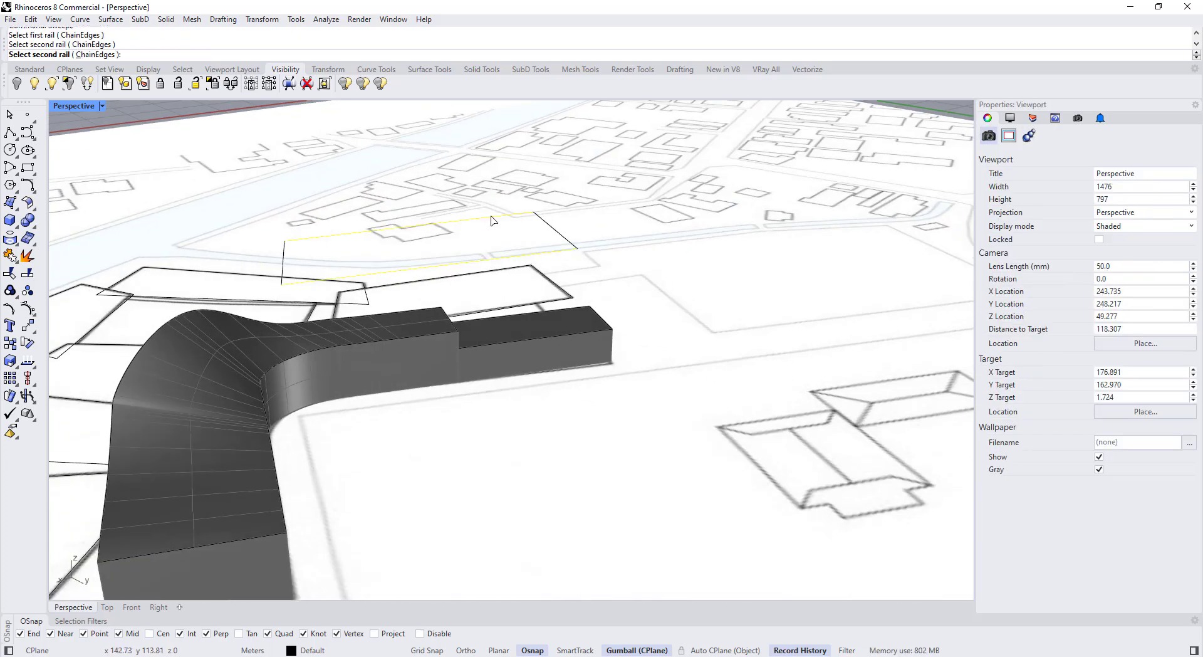
key("Return")
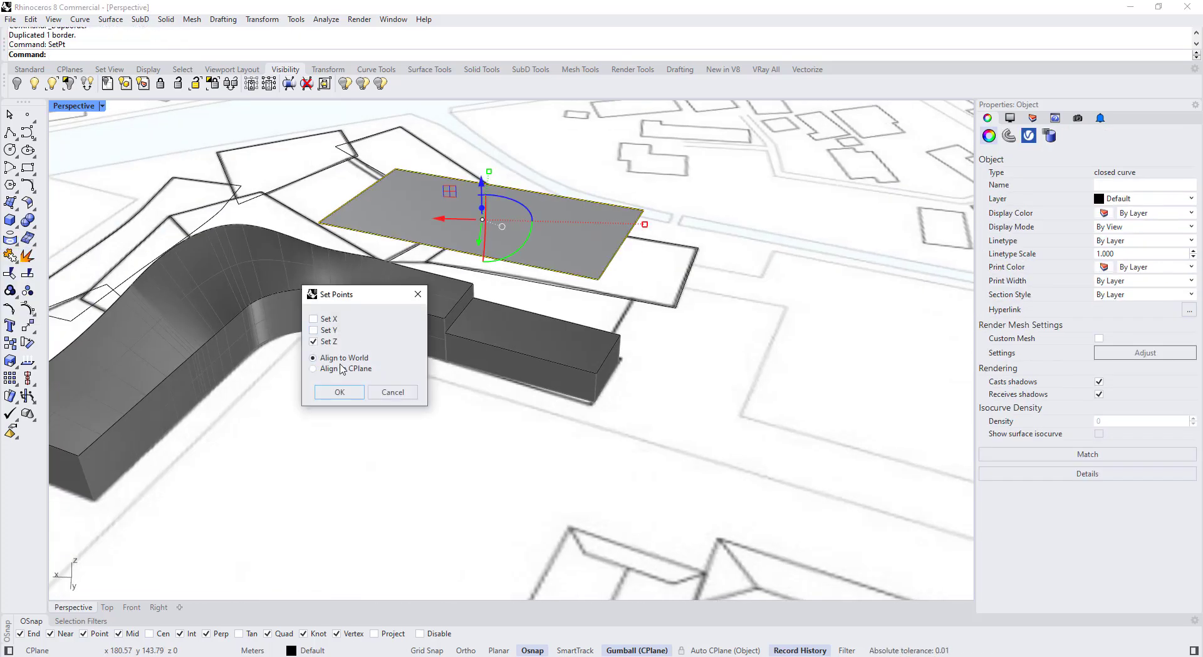
Step: Flatten the larger roof's duplicated border to the ground with SetPt in world Z and loft walls between both outlines
key("Return")
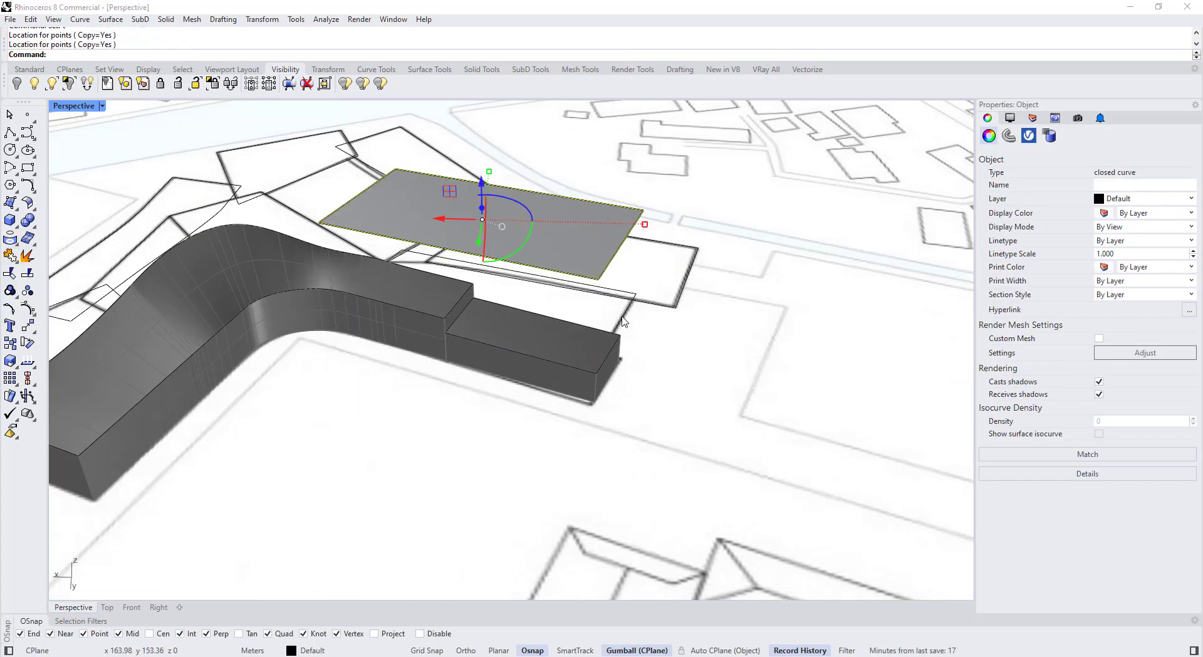
right_click_drag(622, 321, 545, 348)
left_click(592, 311)
left_click(635, 359, "shift")
type("loft")
key("Return")
key("Return")
key("Return")
Step: Lock the larger block's lofted walls and roof surface
left_click(629, 327)
left_click(591, 295, "shift")
key("ctrl+l")
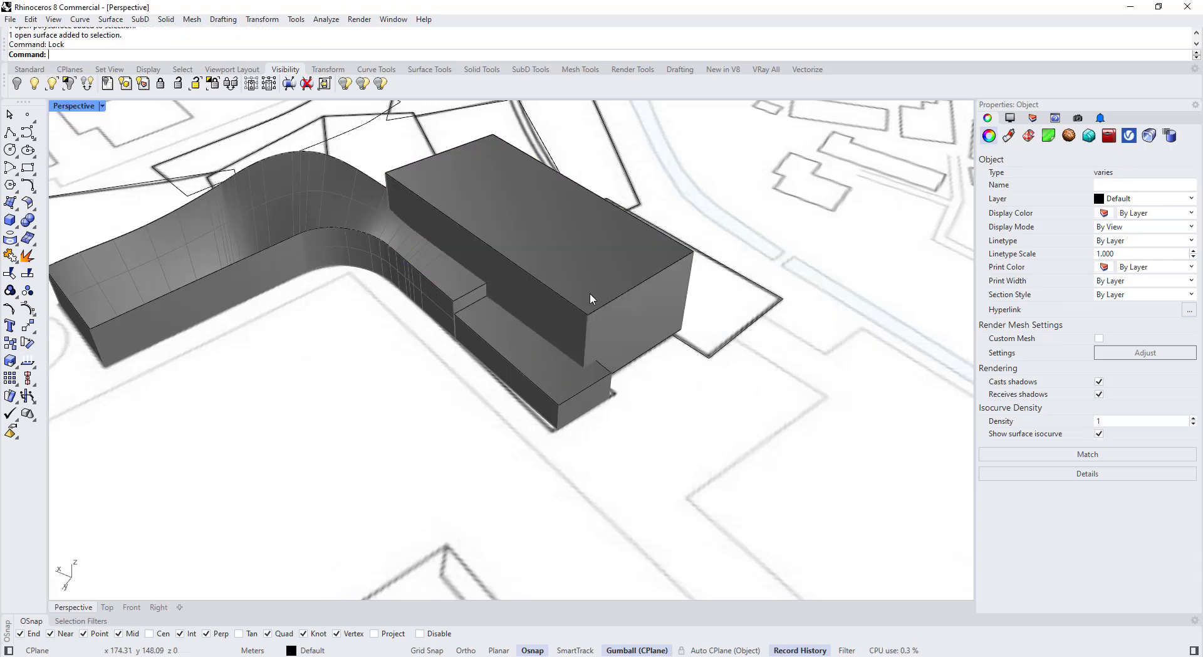
Step: Rebuild the larger roof's two long edge curves with 4 points and degree 3, deleting the input
left_click(590, 298)
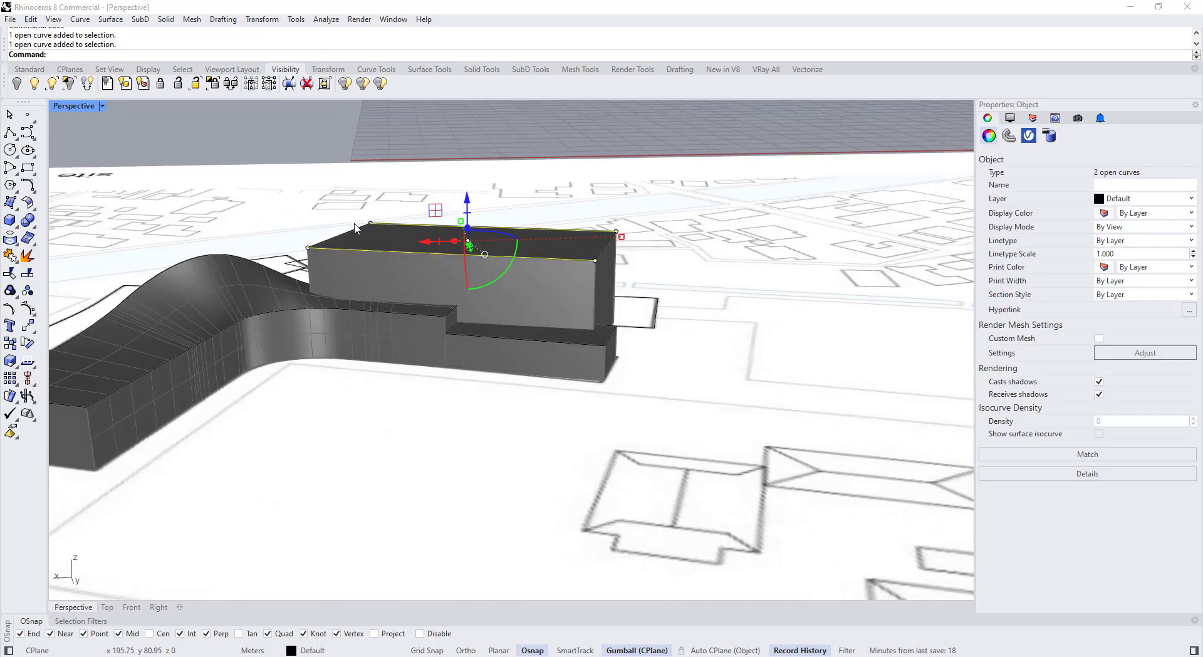
type("rebuild")
key("Return")
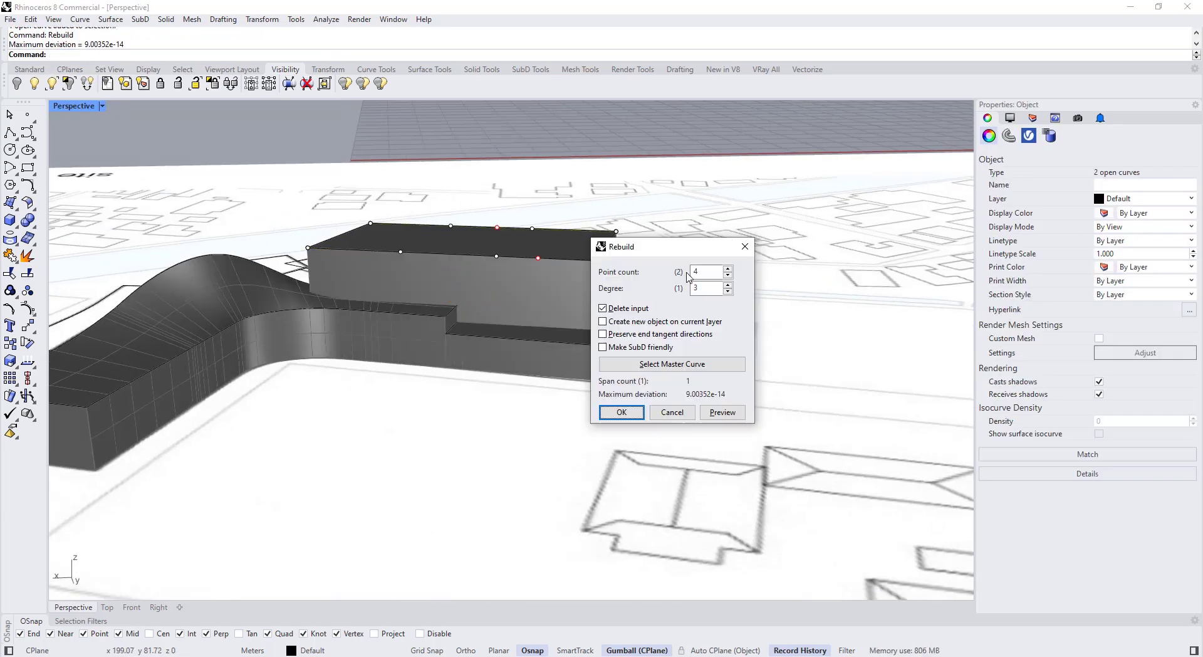
left_click(621, 412)
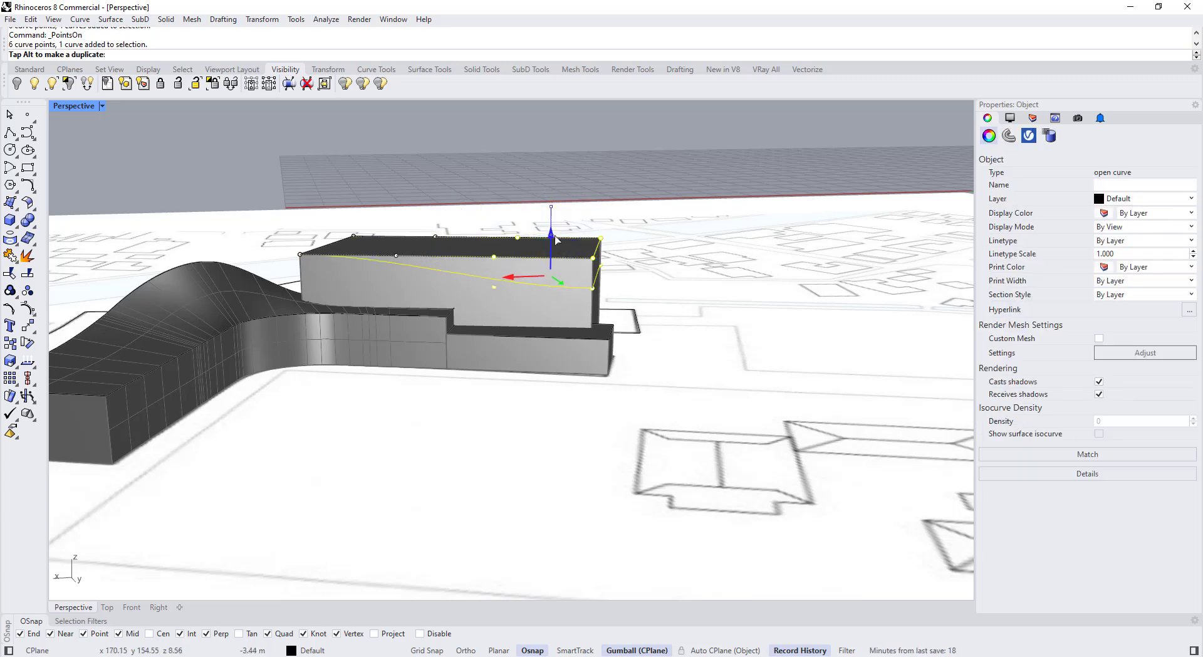
Step: Lower the control points toward the larger roof's outer end and along its span to form a concave downward slope
right_click_drag(423, 240, 401, 301)
left_click_drag(383, 204, 282, 285)
left_click_drag(501, 219, 433, 301)
left_click_drag(465, 216, 464, 229)
right_click_drag(567, 295, 582, 314)
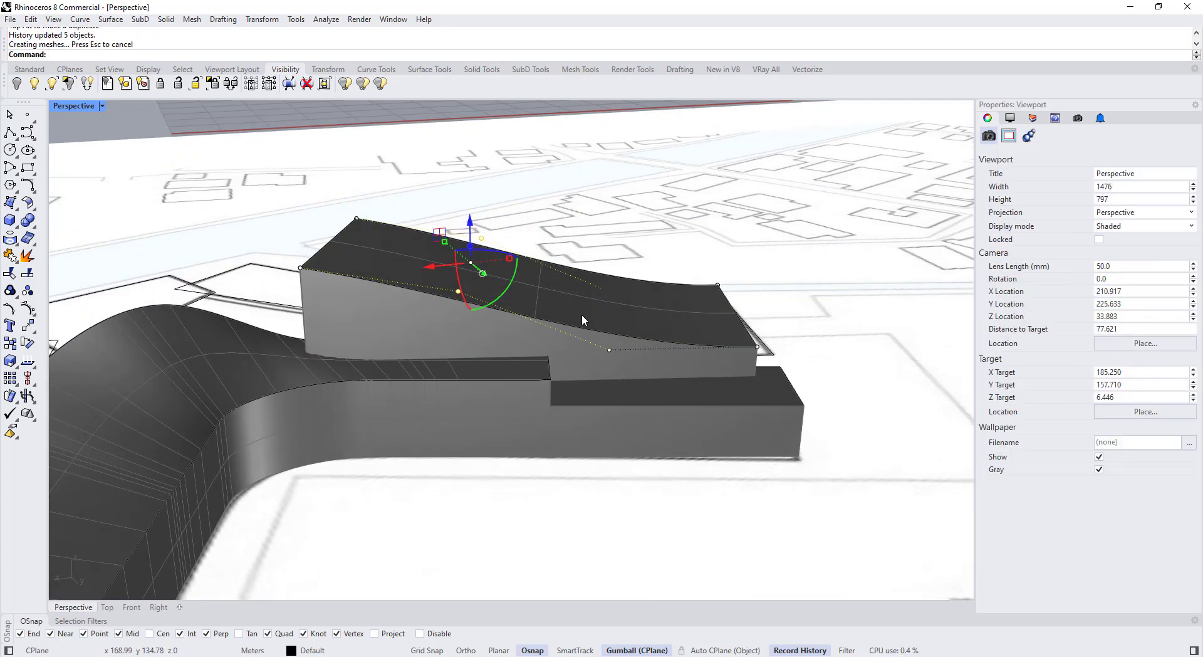
Step: Move control points along the larger roof's long edge curves to refine its concave slope
left_click(34, 313)
left_click(30, 350)
left_click(612, 334)
left_click(584, 329)
key("Return")
left_click_drag(523, 180, 592, 342)
right_click_drag(591, 329, 591, 307)
left_click_drag(556, 254, 557, 249)
right_click_drag(557, 250, 553, 317)
Step: Set the gumball to Align to Object and reposition the selected control points on the larger roof's edge curves
left_click(561, 312)
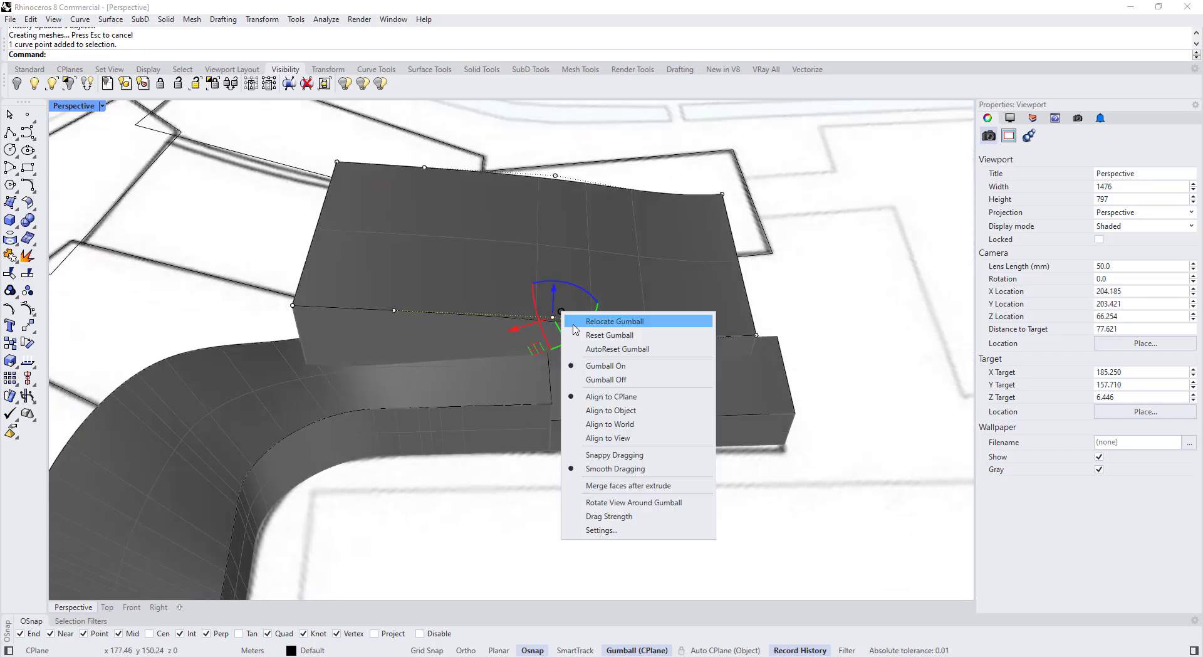
left_click(592, 410)
right_click_drag(564, 367, 435, 369)
mouse_move(506, 315)
left_mouse_down()
mouse_move(459, 282)
mouse_move(523, 329)
left_mouse_up()
right_click_drag(532, 351, 307, 221)
mouse_move(344, 262)
left_mouse_down()
mouse_move(292, 236)
mouse_move(348, 258)
left_mouse_up()
left_click(361, 255)
right_click_drag(387, 257, 379, 255)
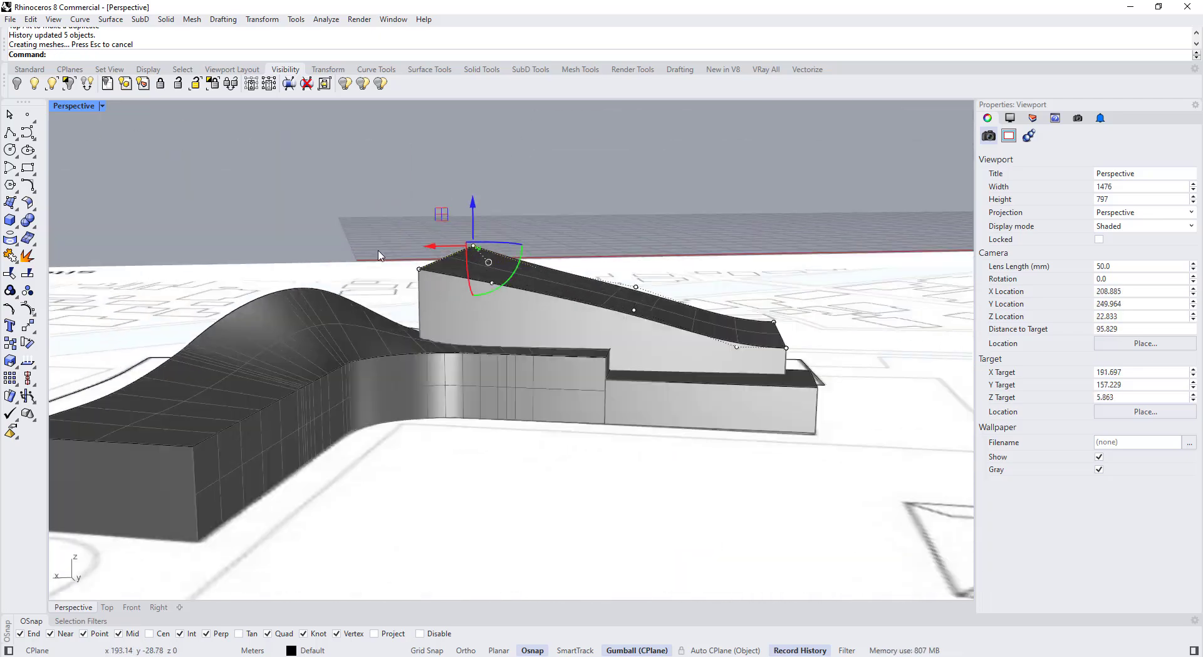
Step: Lower control points at the larger roof's high end and fine-tune those along its sloping edges
left_click_drag(379, 229, 533, 310)
left_click_drag(468, 219, 468, 251)
right_click_drag(538, 264, 564, 292)
left_click_drag(481, 241, 480, 249)
left_click_drag(620, 269, 650, 320)
mouse_move(627, 301)
right_mouse_down()
mouse_move(702, 351)
mouse_move(626, 294)
right_mouse_up()
left_click_drag(714, 307, 741, 331)
left_click_drag(567, 292, 617, 351)
Step: Raise the edge curves of the four-sided outline beside the larger block above the ground
right_click_drag(590, 313, 676, 401)
left_click(649, 447)
scroll(619, 471, "up", 6)
left_click(545, 491, "shift")
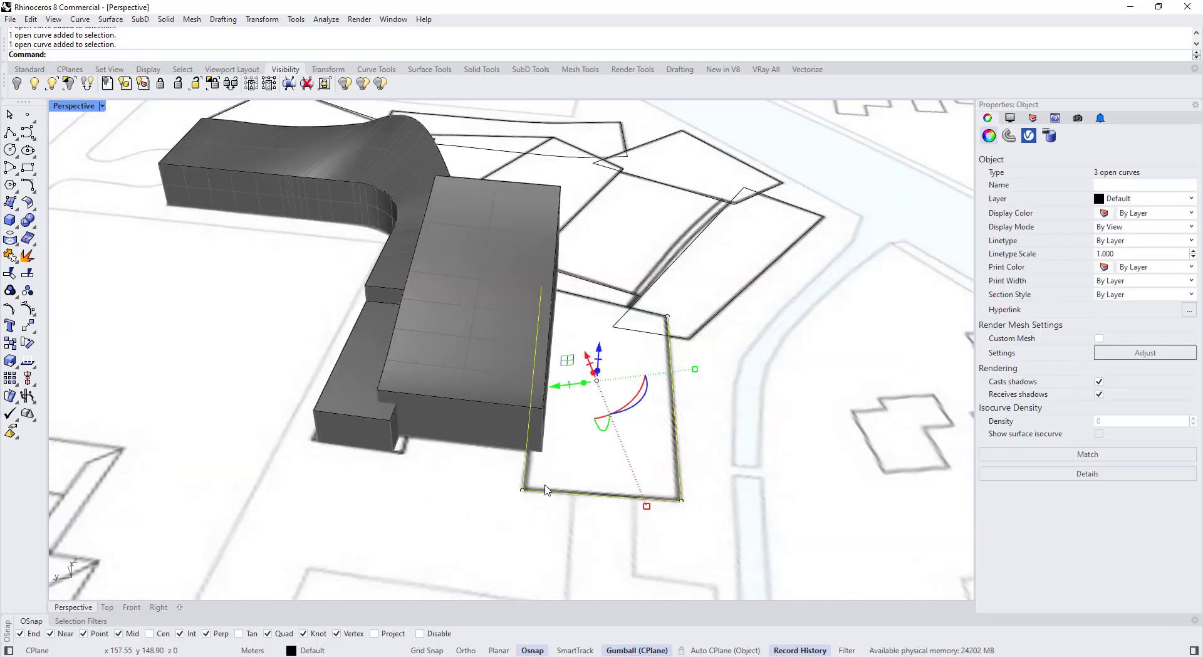
right_click_drag(564, 451, 633, 432)
scroll(582, 301, "down", 9)
left_click_drag(585, 288, 587, 266)
Step: Sweep a flat roof surface across the raised curves with Sweep2 and duplicate its border
right_click_drag(587, 267, 530, 247)
key("Escape")
type("S")
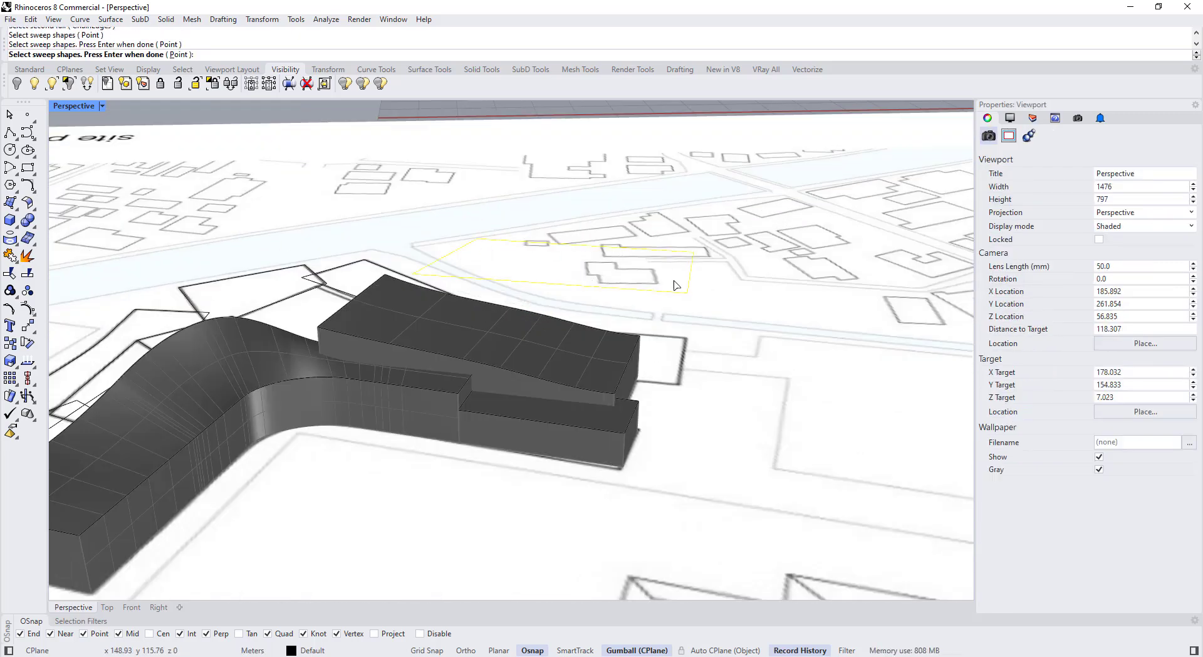
key("Return")
key("Return")
left_click(651, 275)
left_click(16, 244)
left_click(69, 271)
Step: Flatten the duplicated border to the ground and loft walls between the two closed outlines
left_click(683, 361)
right_click_drag(658, 298, 699, 345)
left_click(709, 365, "shift")
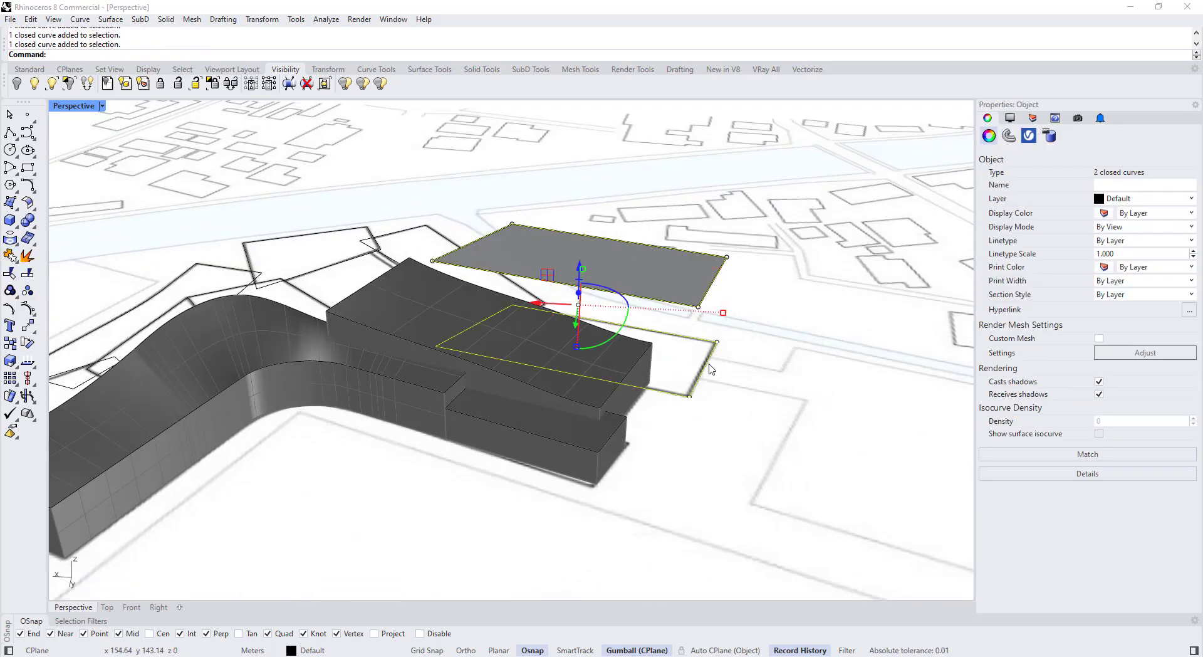
type("loft")
key("Return")
key("Return")
key("Return")
Step: Lock the new side block's lofted walls, roof surface and leftover outline curves
left_click(679, 333)
left_click(658, 270, "shift")
left_click(27, 220)
left_click(674, 341, "shift")
type("Lock")
key("Return")
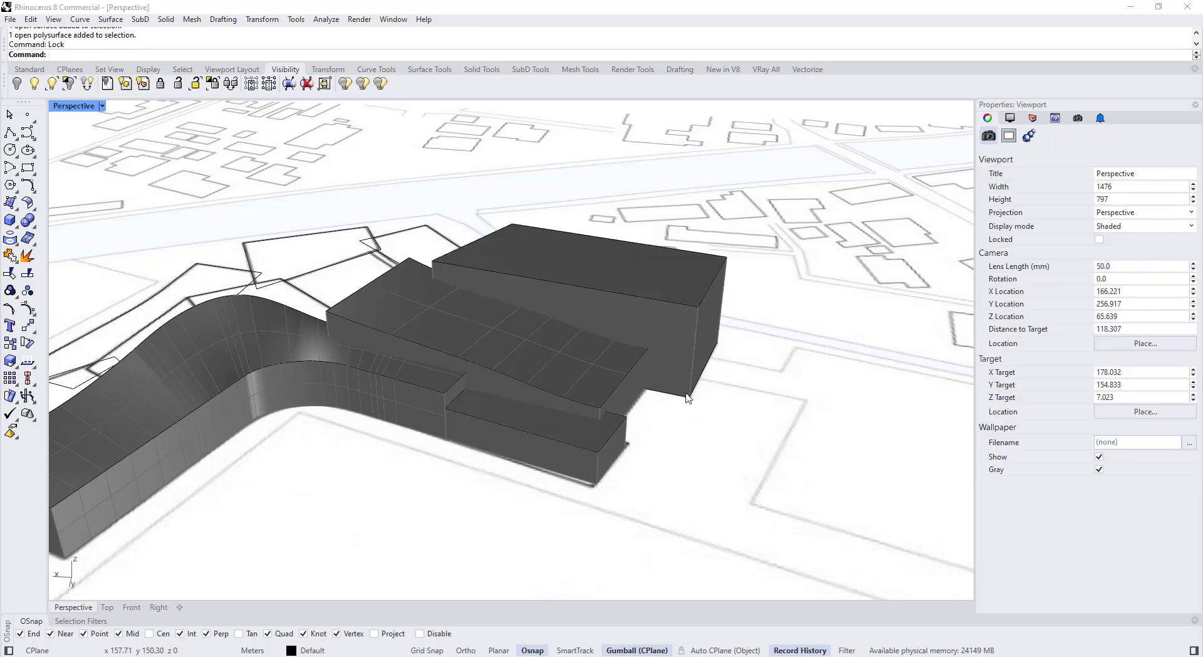
left_click(717, 349)
left_click(740, 332)
type("Lock")
key("Return")
Step: Raise the edge curves of the four-sided outline beside the curved volume's low end
left_click(558, 289)
key("Escape")
right_click_drag(539, 295, 343, 454)
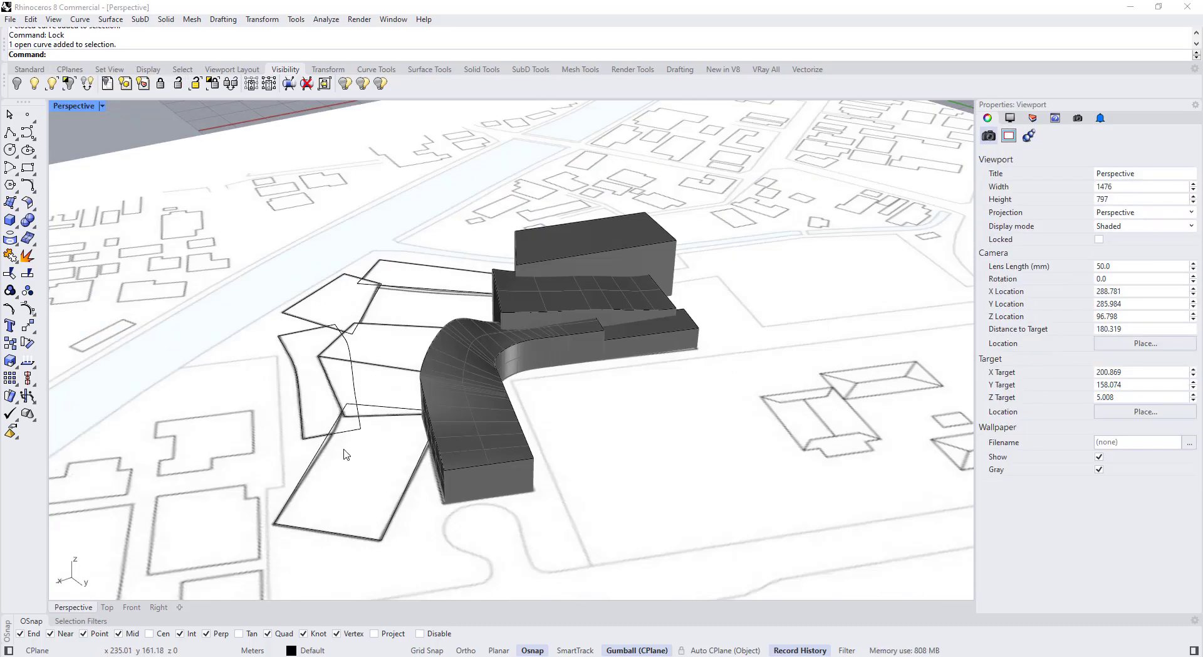
left_click_drag(408, 501, 287, 477)
left_click(385, 408, "shift")
right_click_drag(376, 451, 407, 383)
left_click_drag(422, 378, 422, 360)
key("Return")
key("Escape")
Step: Sweep a roof over the raised outline beside the curved volume and duplicate the roof's border
type("Sw")
right_click_drag(433, 351, 574, 382)
left_click(629, 446)
key("Return")
left_click(543, 450)
left_click(563, 432)
left_click(17, 243)
left_click(79, 245)
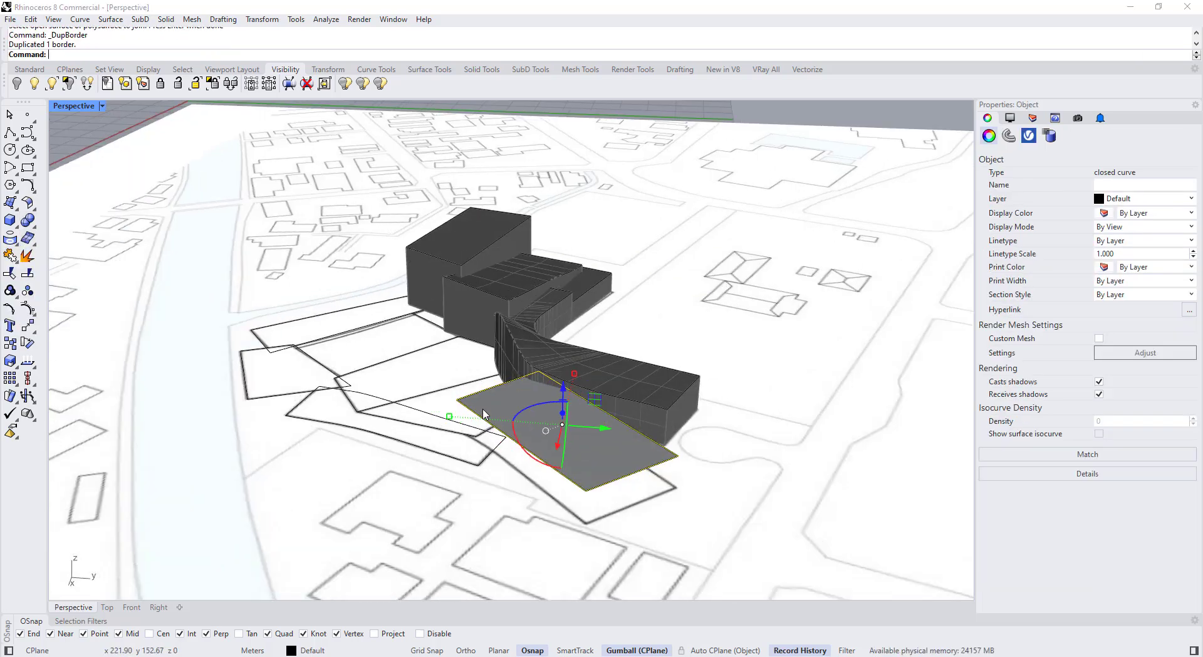
Step: Flatten the low block's duplicated border to the ground with SetPt and loft walls up to its roof
type("SetPt")
left_click(672, 531)
type("Loft")
left_click(592, 519)
key("Return")
Step: Lock the low block's walls and roof together with its remaining outline curves
left_click(591, 465, "shift")
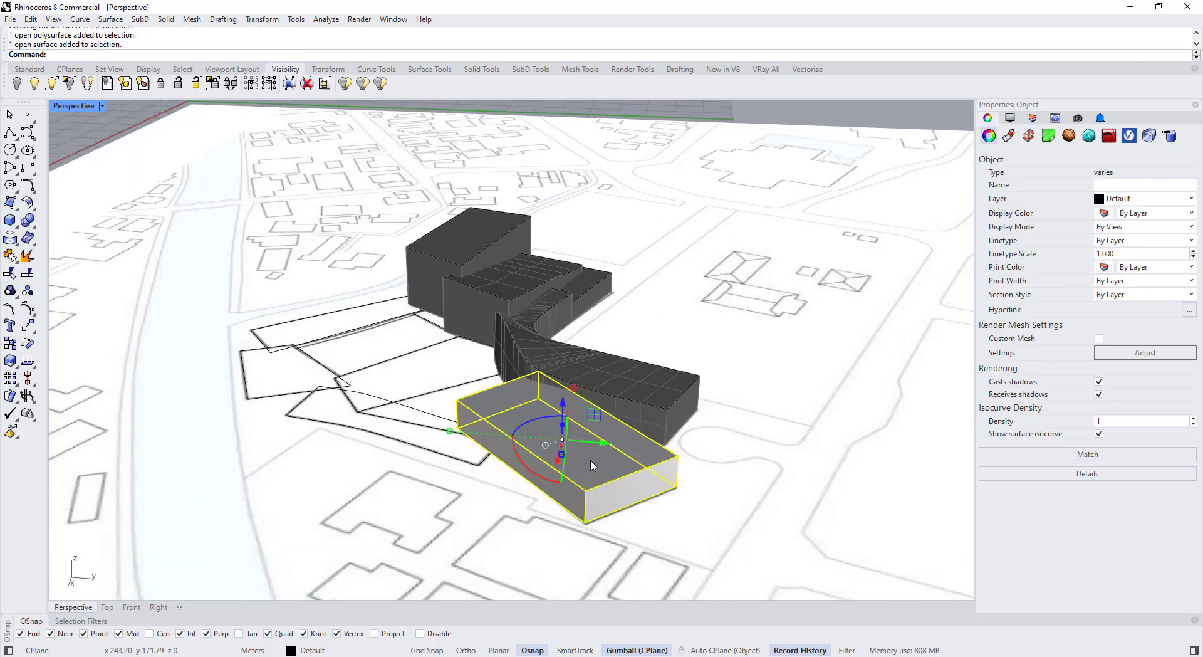
type("Lock")
scroll(618, 509, "up", 4)
left_click(589, 466)
left_click(627, 498)
left_click(627, 508, "shift")
type("Lock")
Step: Raise the central closed outline high above the ground and explode it into separate edge curves
scroll(631, 539, "down", 6)
left_click(397, 411)
right_click_drag(398, 411, 413, 439)
left_click(398, 411)
left_click_drag(573, 370, 573, 303)
right_click_drag(573, 313, 489, 351)
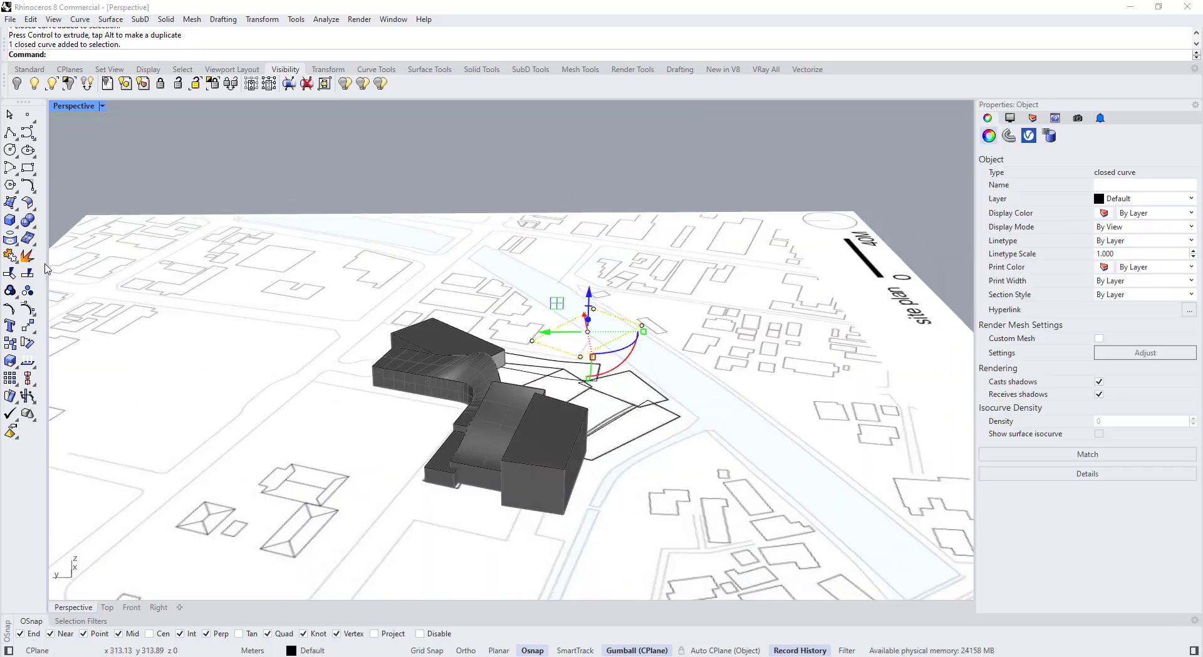
left_click(27, 256)
scroll(589, 351, "up", 3)
Step: Create the tall central block's roof from the exploded curves with Sweep2 and duplicate its border
type("Sweep2")
left_click(575, 341)
left_click(642, 371)
left_click(651, 332)
left_click(557, 383)
key("Return")
left_click(605, 359)
left_click(27, 238)
Step: Flatten the tall block's roof border to the ground with SetPt and loft its walls between both outlines
right_click_drag(601, 351, 533, 364)
type("SetPt")
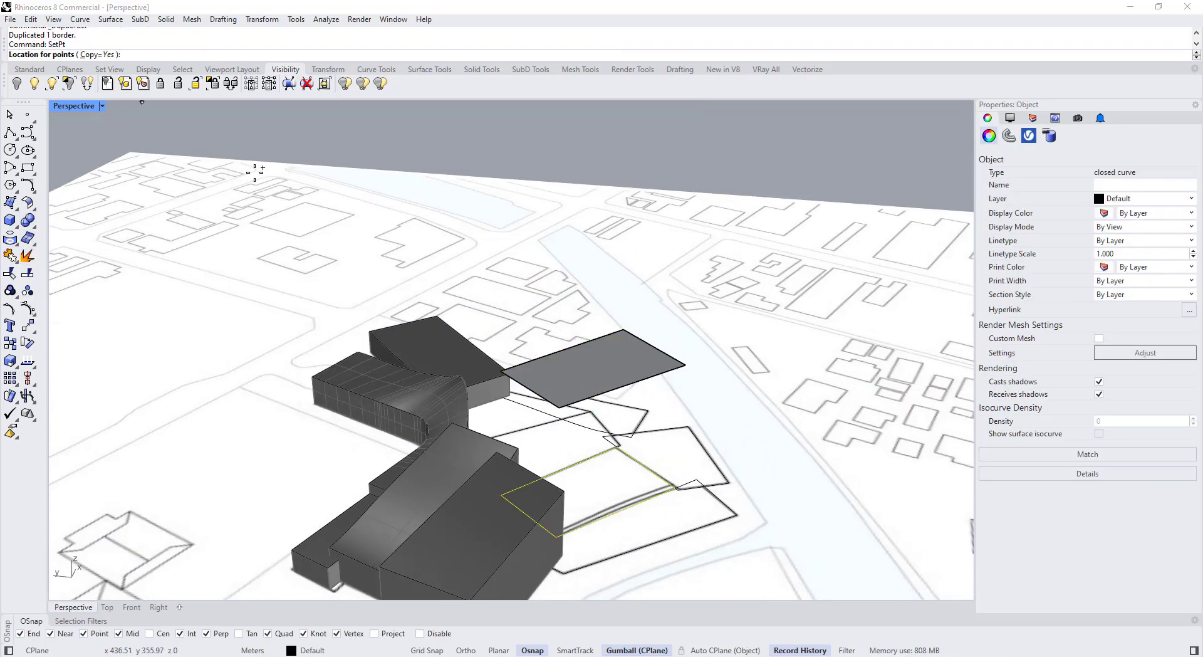
left_click(587, 472)
type("Loft")
key("Return")
left_click(630, 384)
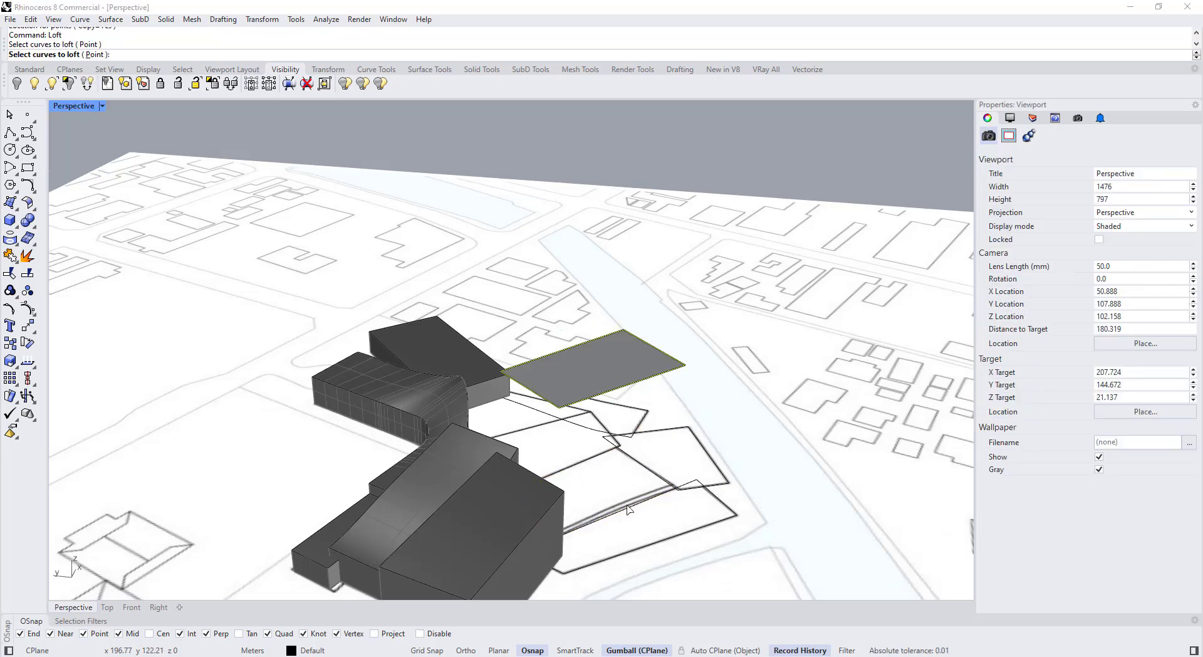
left_click(633, 505)
key("Return")
key("Return")
Step: Lock the tall central block's finished geometry
left_click(745, 469)
left_click(553, 390)
type("Lock")
key("Return")
Step: Raise the connected outline curves next to the tall block to a height of 15 m
scroll(612, 499, "up", 3)
left_click(664, 529)
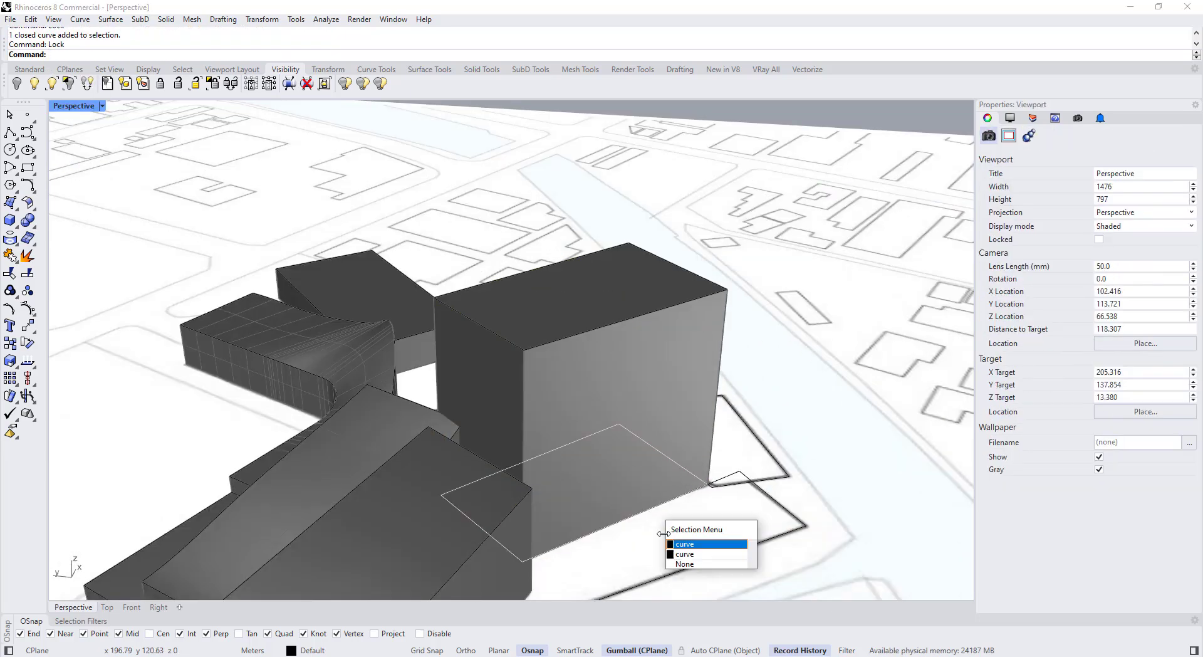
right_click_drag(665, 529, 533, 439)
left_click(530, 443)
left_click(567, 475, "shift")
left_click(652, 427, "shift")
left_click(564, 463, "shift")
left_click_drag(514, 375, 482, 293)
type("1")
key("Return")
right_click_drag(481, 292, 326, 307)
Step: Sweep adjoining roof surfaces with Sweep2 across the raised curves between the tall block and the outer outline
left_click(522, 356)
left_click(544, 381)
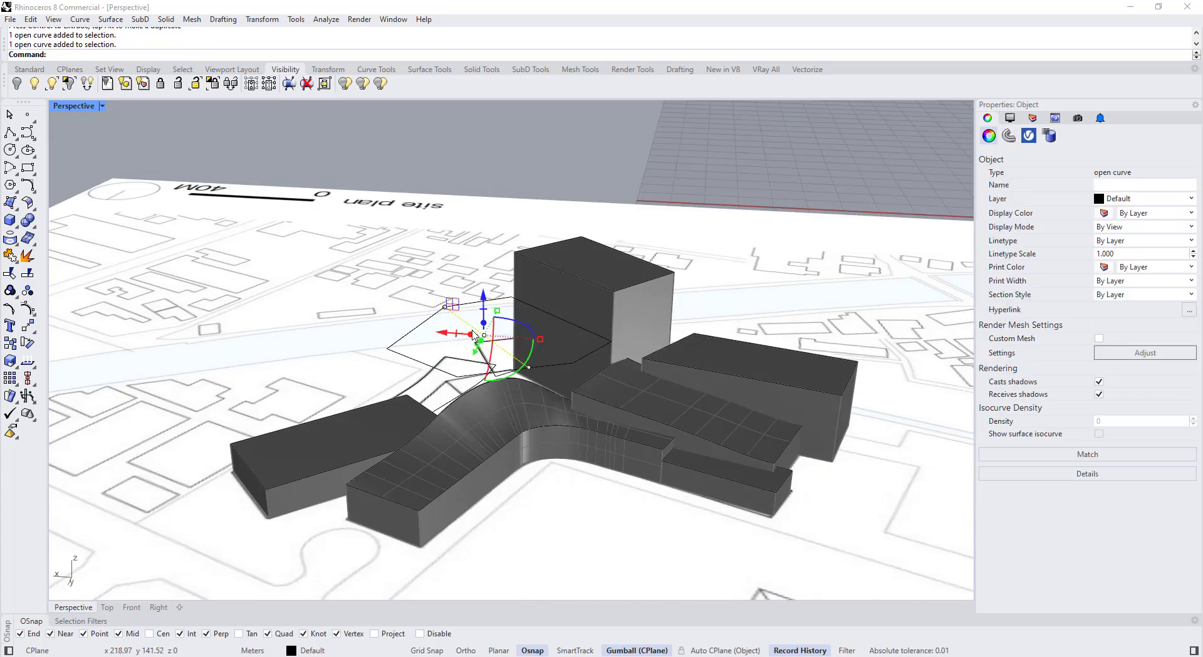
type("Sweep2")
key("Return")
left_click(511, 351)
scroll(488, 329, "up", 4)
key("Return")
left_click(447, 327)
left_click(539, 301)
left_click(490, 296)
left_click(580, 399)
key("Return")
scroll(501, 351, "down", 4)
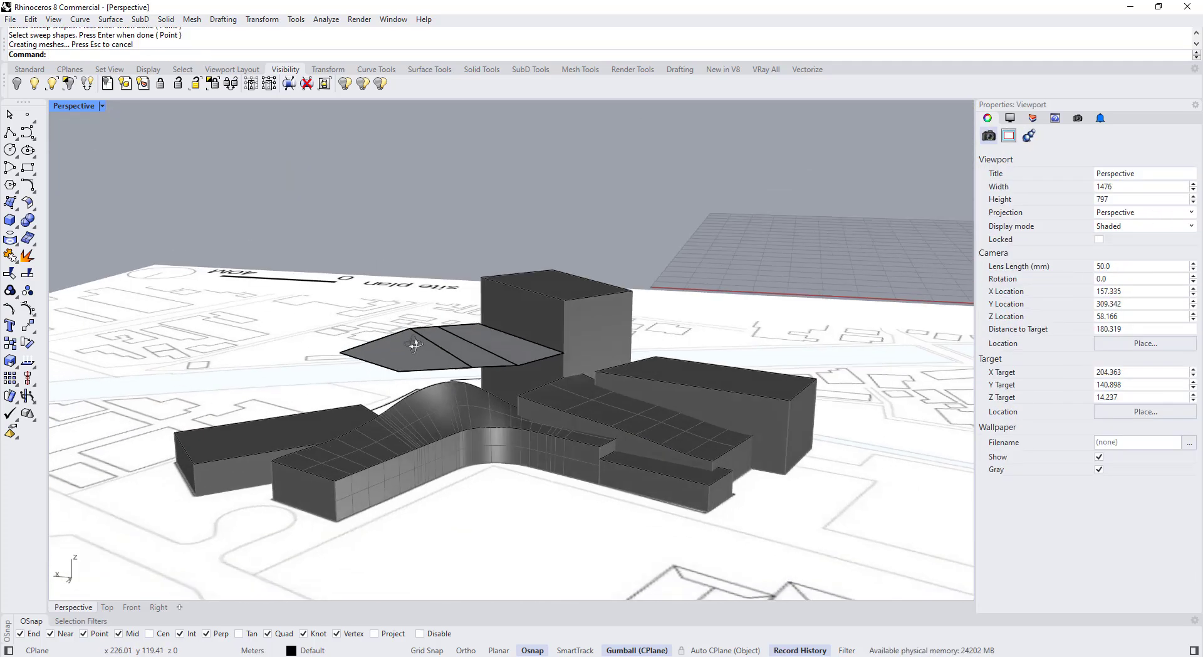
Step: Delete the swept roof piece closest to the tall block
right_click_drag(411, 339, 499, 403)
scroll(512, 396, "up", 4)
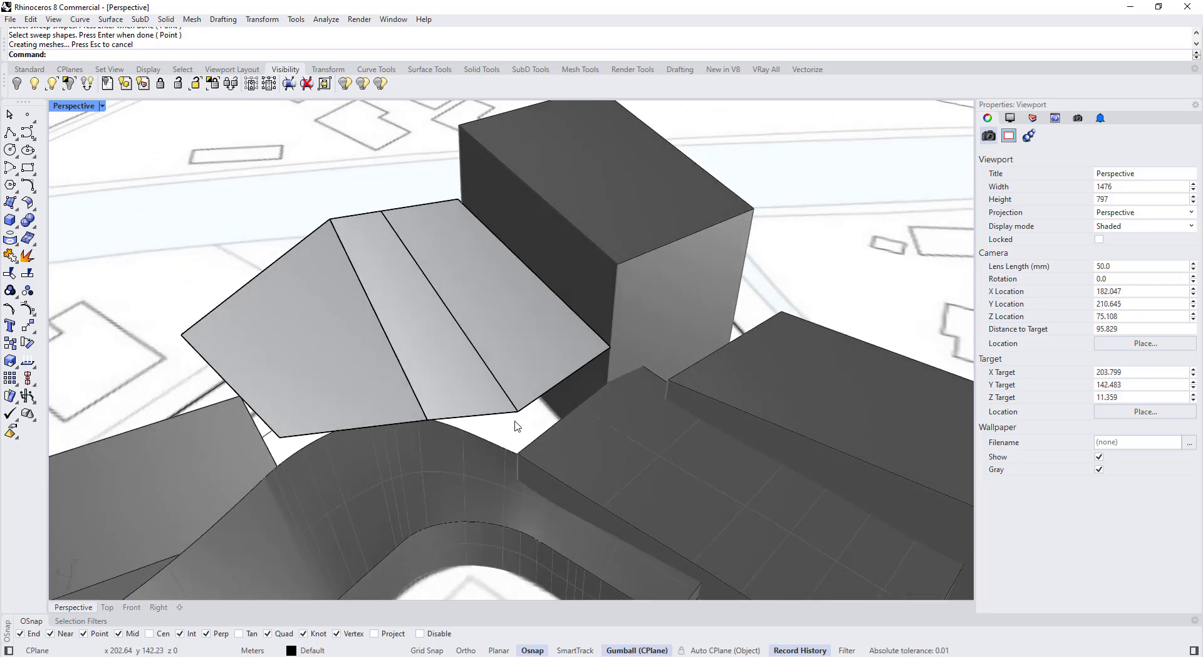
scroll(515, 421, "up", 2)
left_click(486, 380)
key("Delete")
Step: Explode the bent edge curve running from the remaining roof's corner to the tall block
left_click(525, 424)
scroll(522, 429, "up", 2)
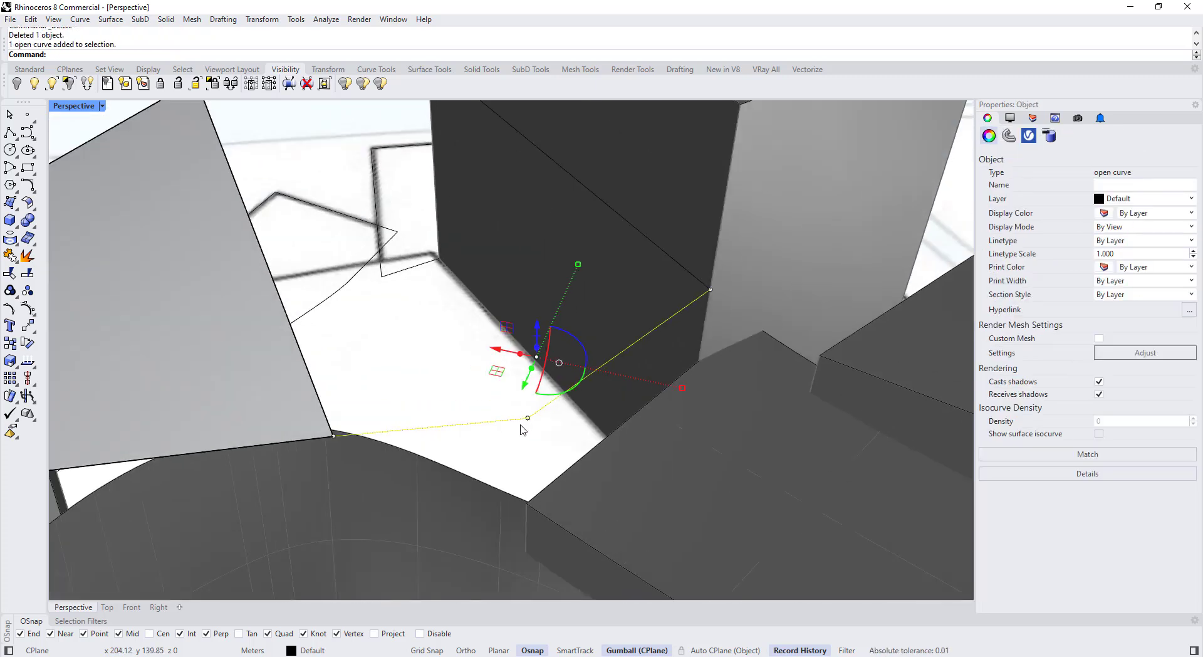
left_click(31, 258)
key("Escape")
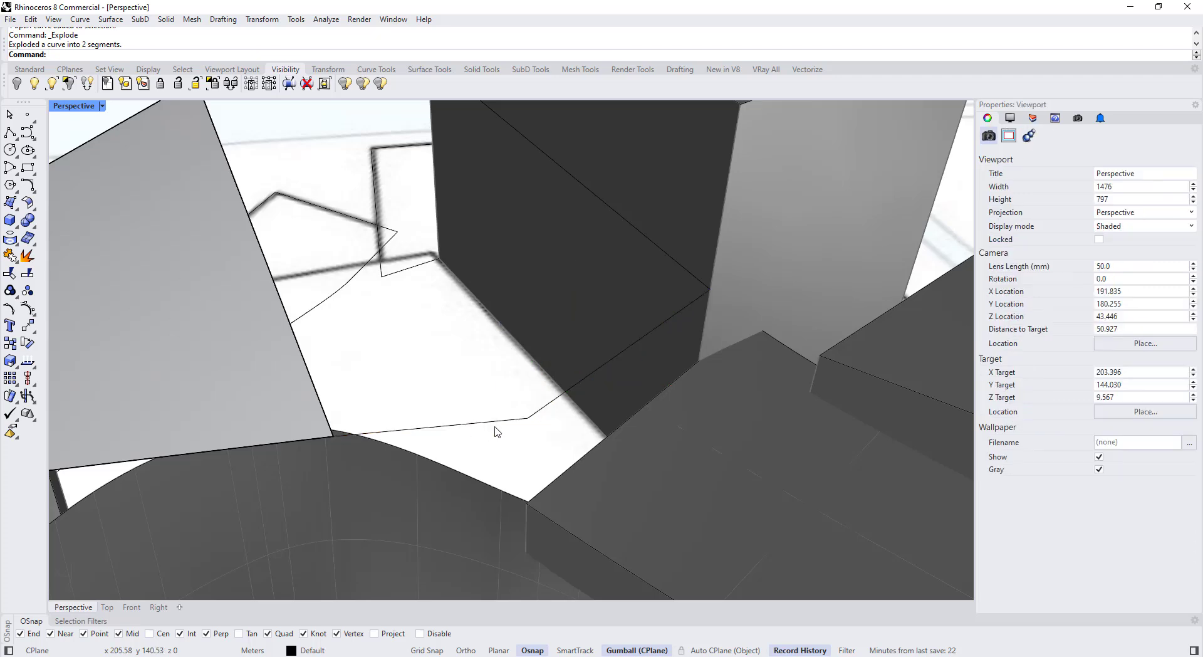
Step: Draw a degree-3 control-point curve along the bent edge, from the remaining roof's corner to the tall block's corner
left_click(494, 423)
left_click_drag(500, 390, 538, 444)
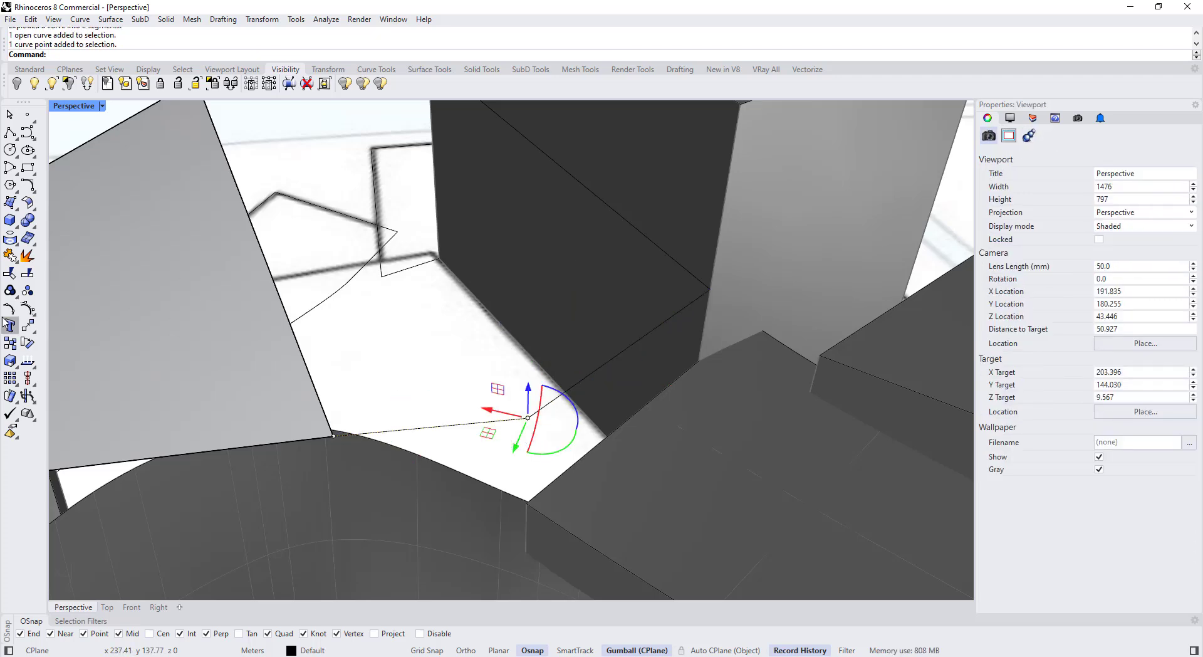
left_click(26, 134)
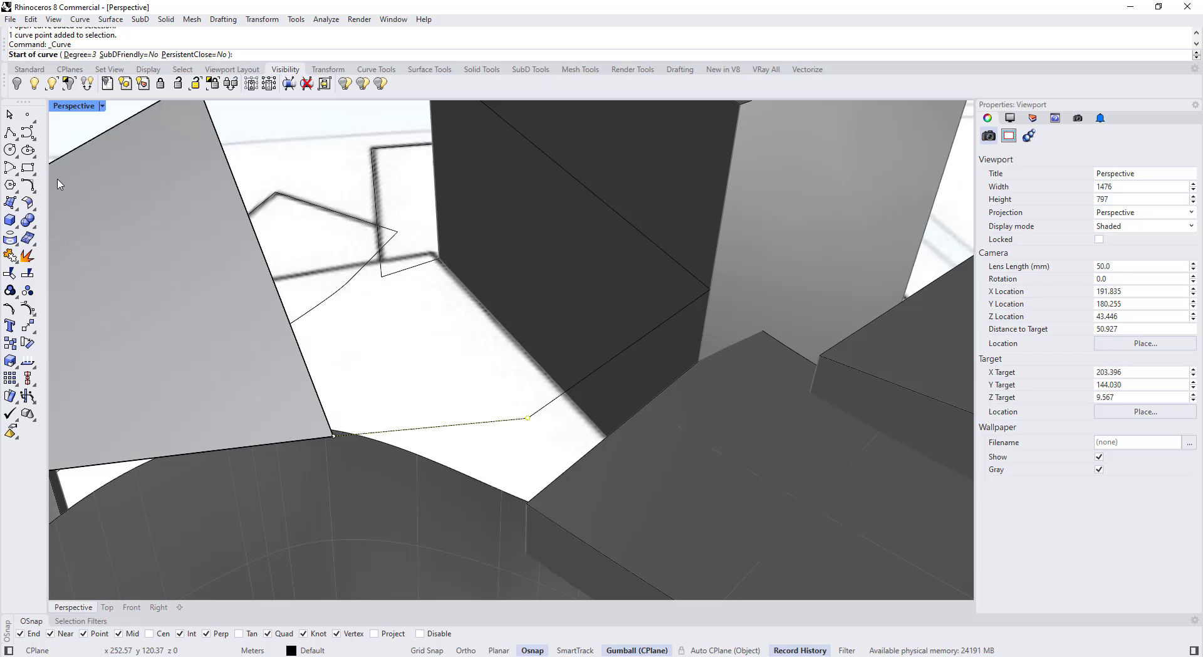
left_click(334, 434)
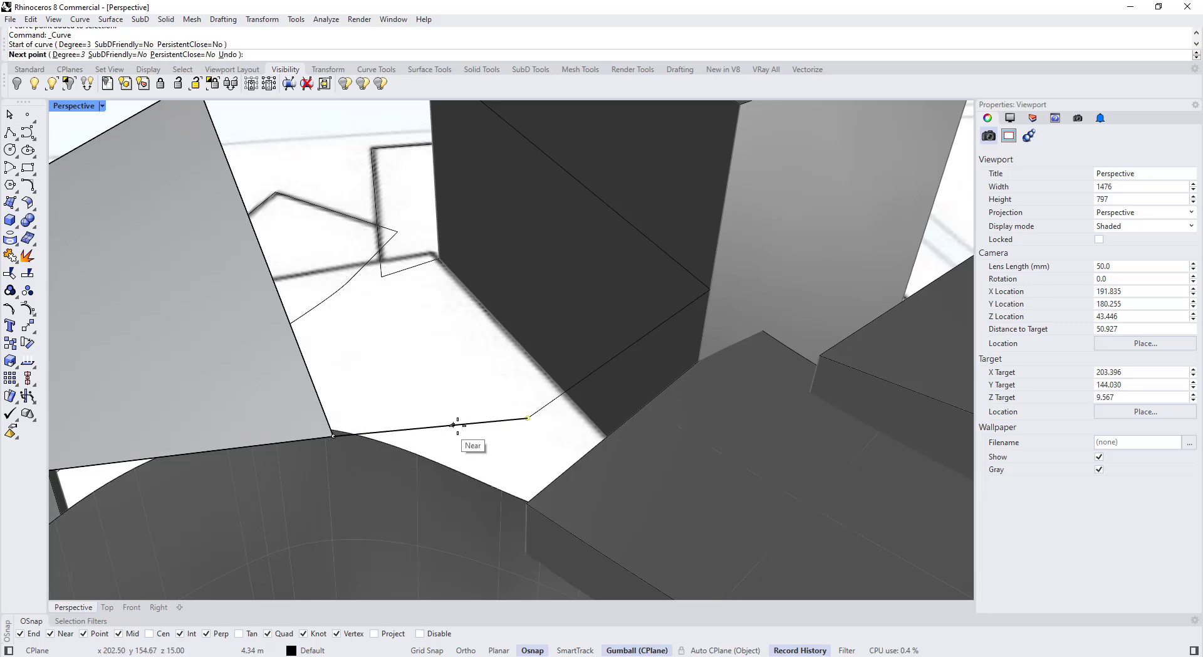
left_click(481, 422)
left_click(506, 419)
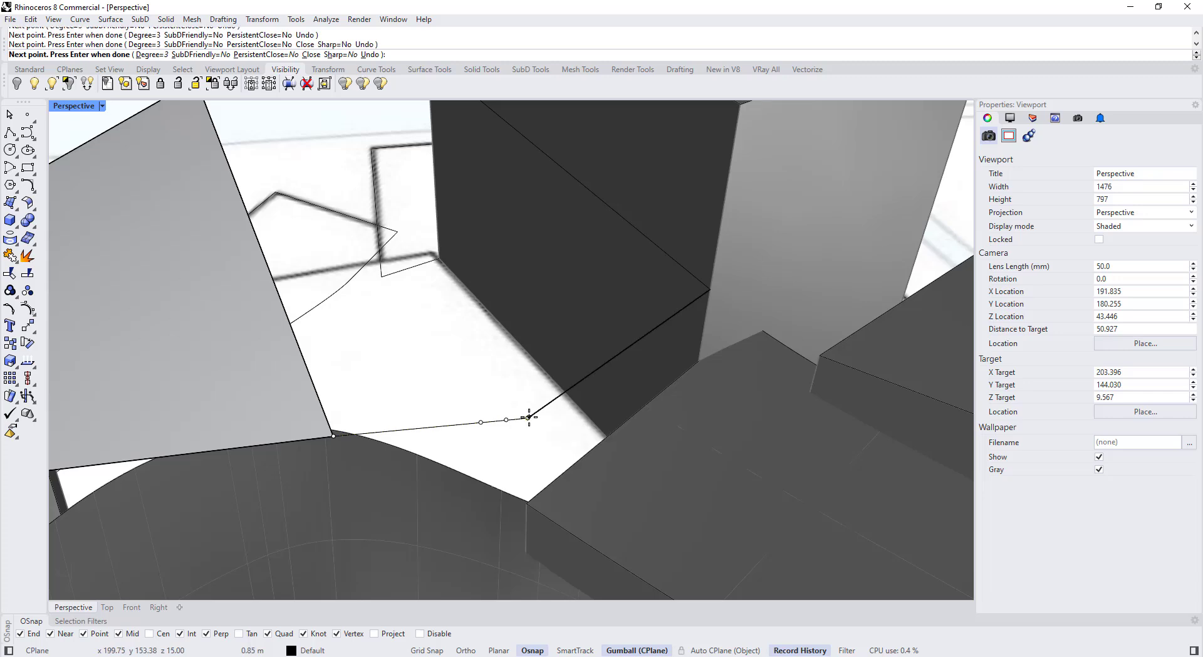
left_click(546, 405)
right_click_drag(547, 404, 531, 423)
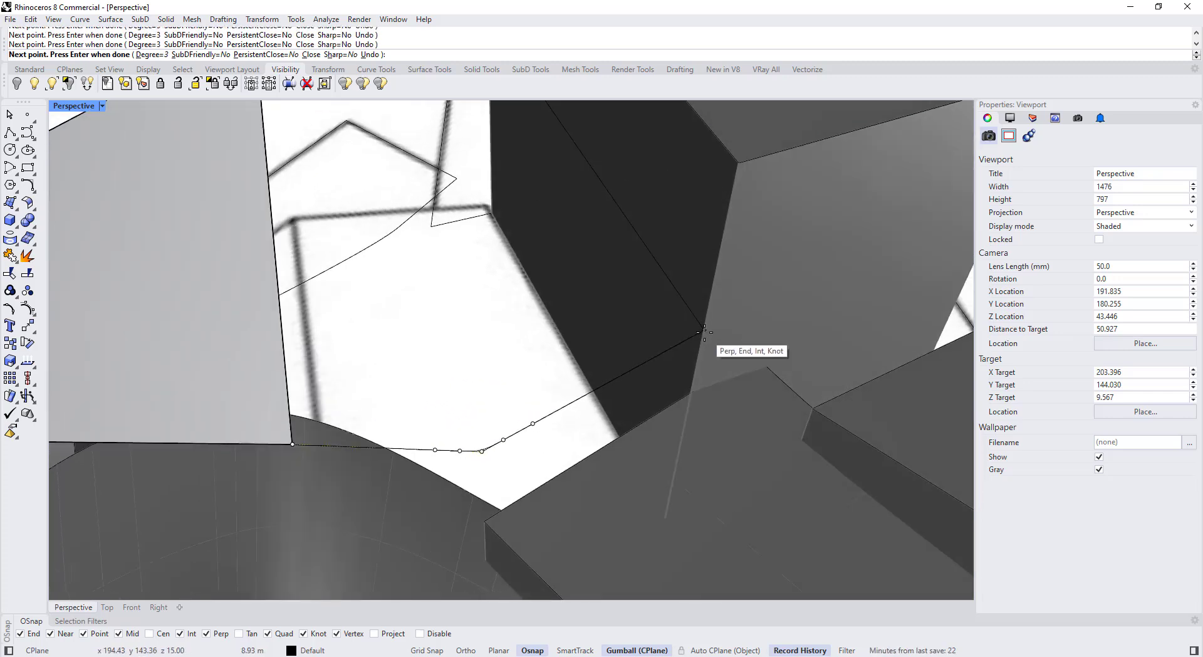
scroll(711, 332, "up", 6)
right_click_drag(710, 332, 688, 344)
left_click(652, 318)
right_click(654, 320)
scroll(656, 335, "down", 6)
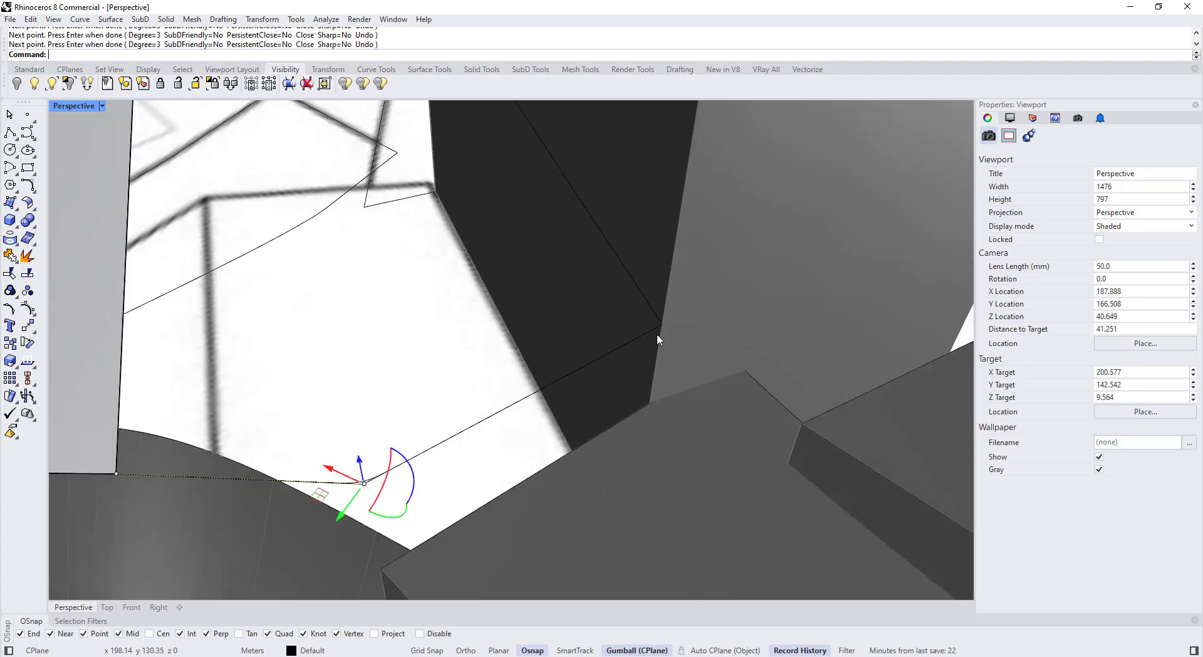
Step: Delete the two original straight edge segments that the new rounded curve replaces
left_click(584, 367)
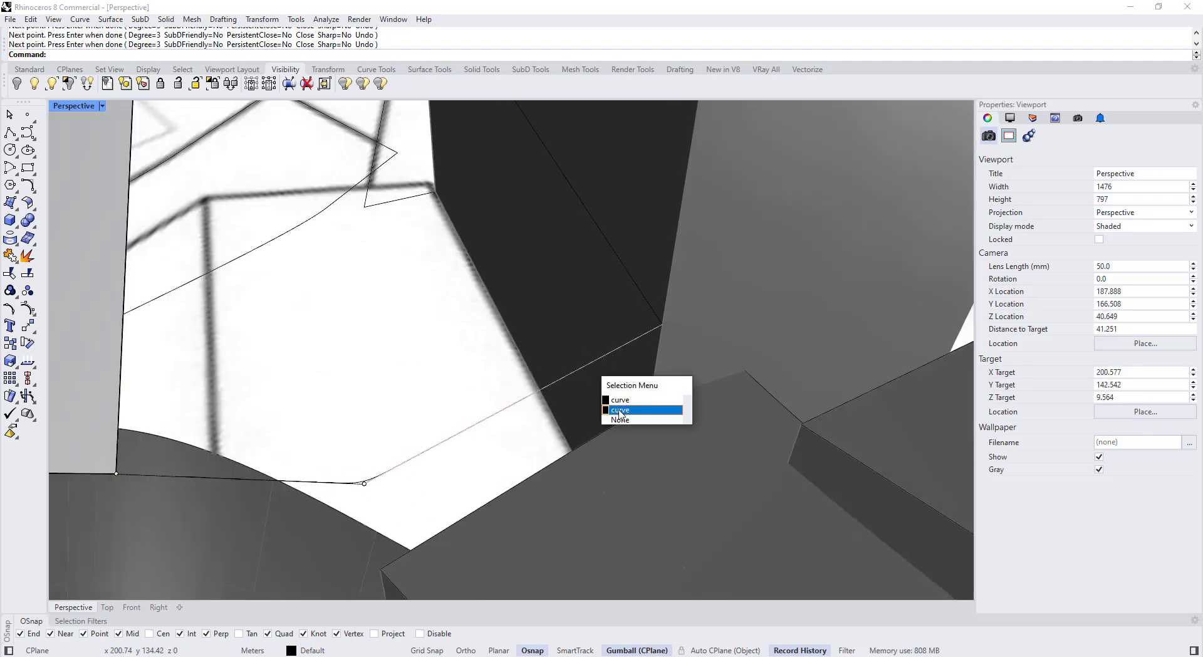
left_click(620, 414)
left_click(478, 409)
scroll(368, 486, "up", 5)
left_click(361, 485)
key("Delete")
scroll(437, 475, "down", 9)
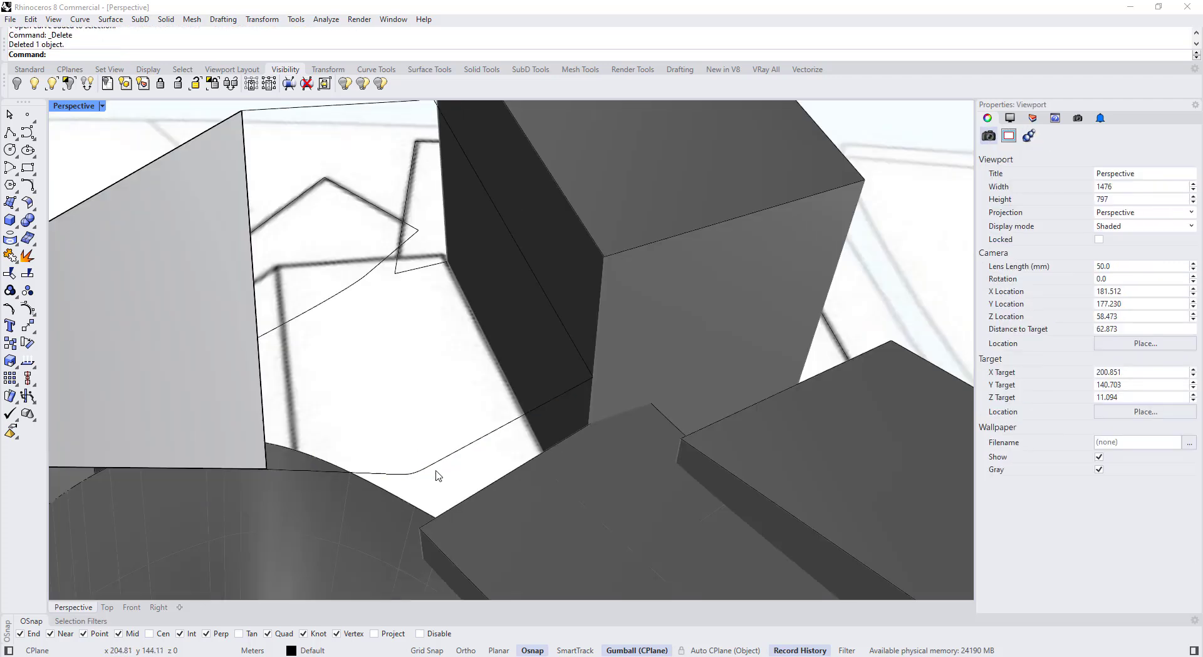
scroll(436, 471, "down", 2)
double_click(440, 462)
right_click_drag(440, 462, 518, 393)
type("Sweep2")
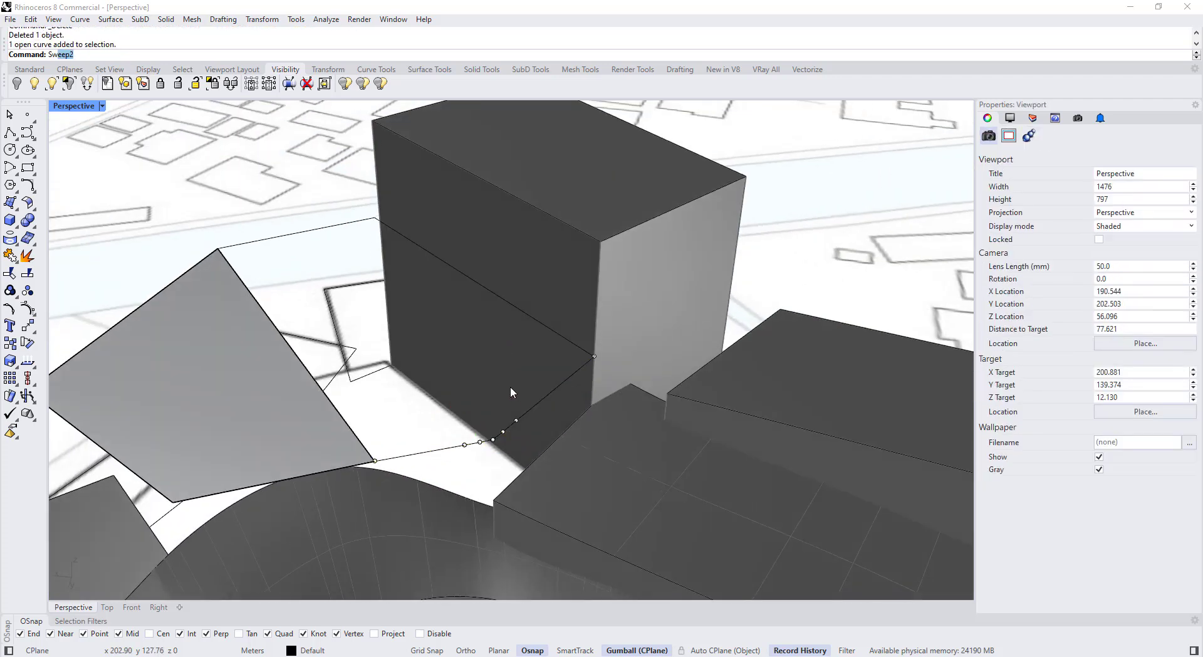
key("Return")
left_click(316, 379)
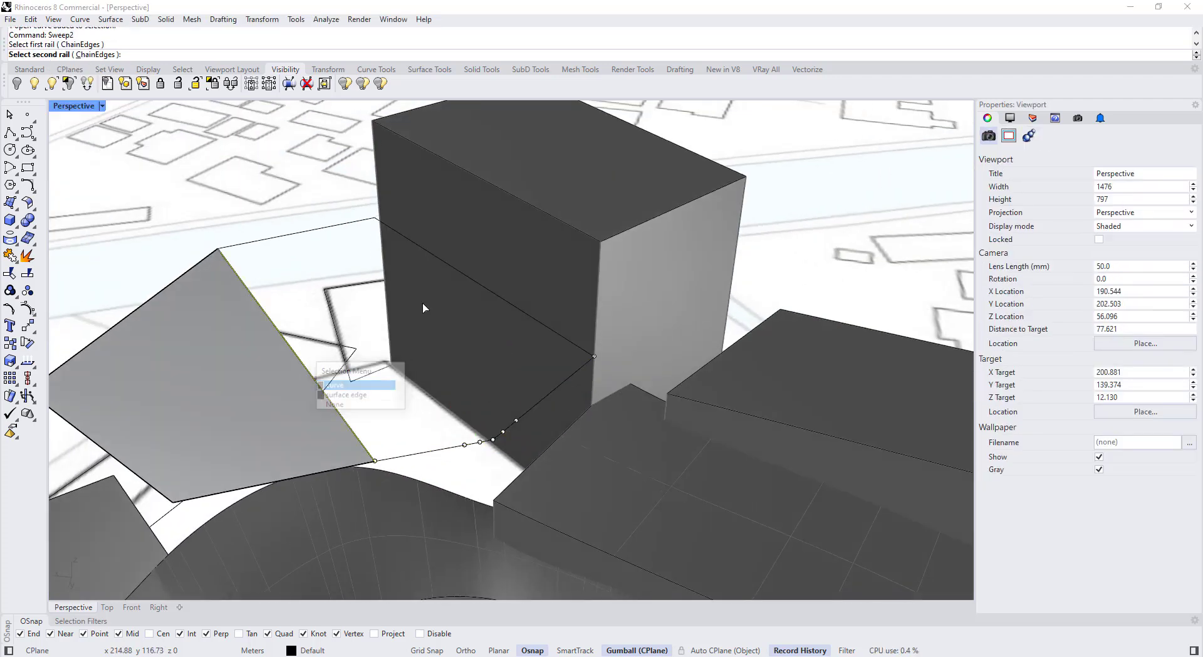
left_click(454, 272)
key("Escape")
Step: Sweep a roof surface with Sweep2 between the existing roof's edge and the tall block curve, using the connecting curves as shapes
left_click(272, 321)
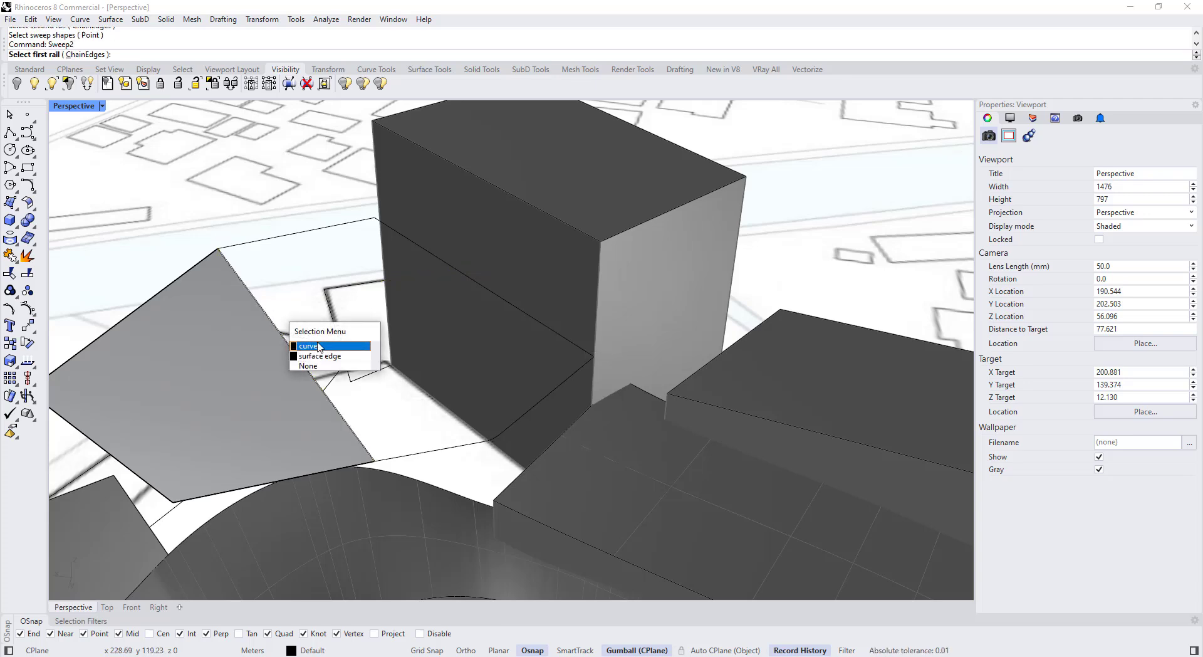
left_click(314, 344)
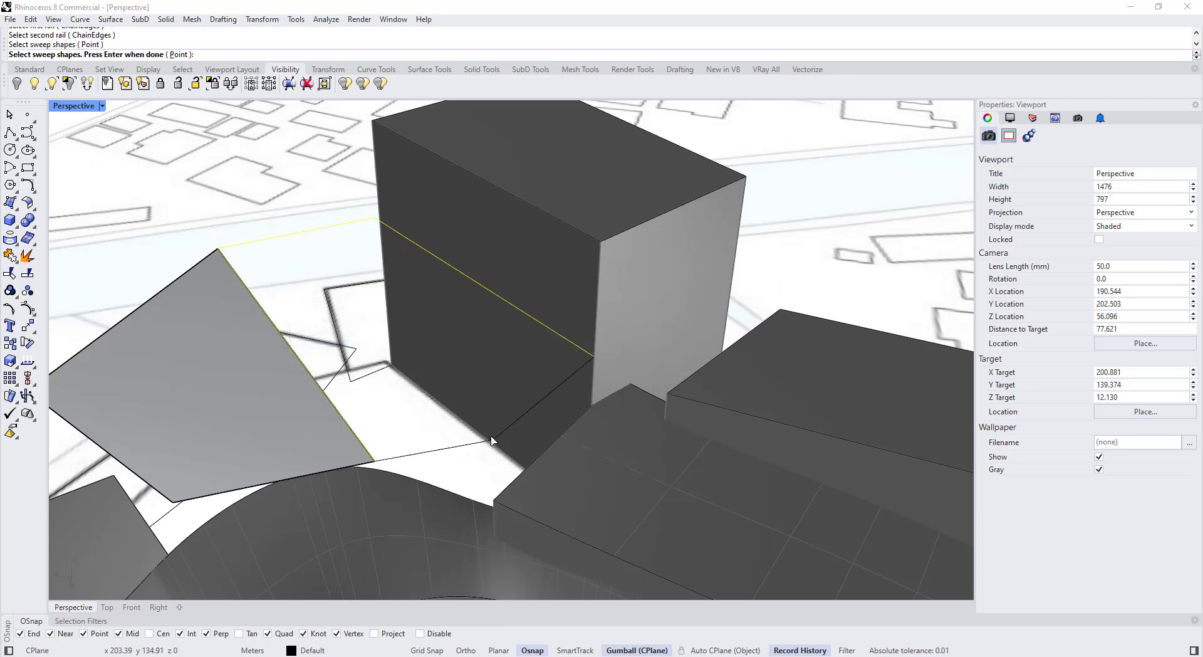
key("Return")
key("Return")
Step: Duplicate the borders of the two adjoining roof surfaces beside the tall block
scroll(393, 340, "down", 8)
right_click_drag(395, 341, 368, 374)
left_click(462, 416)
scroll(368, 374, "up", 2)
left_click(407, 353, "shift")
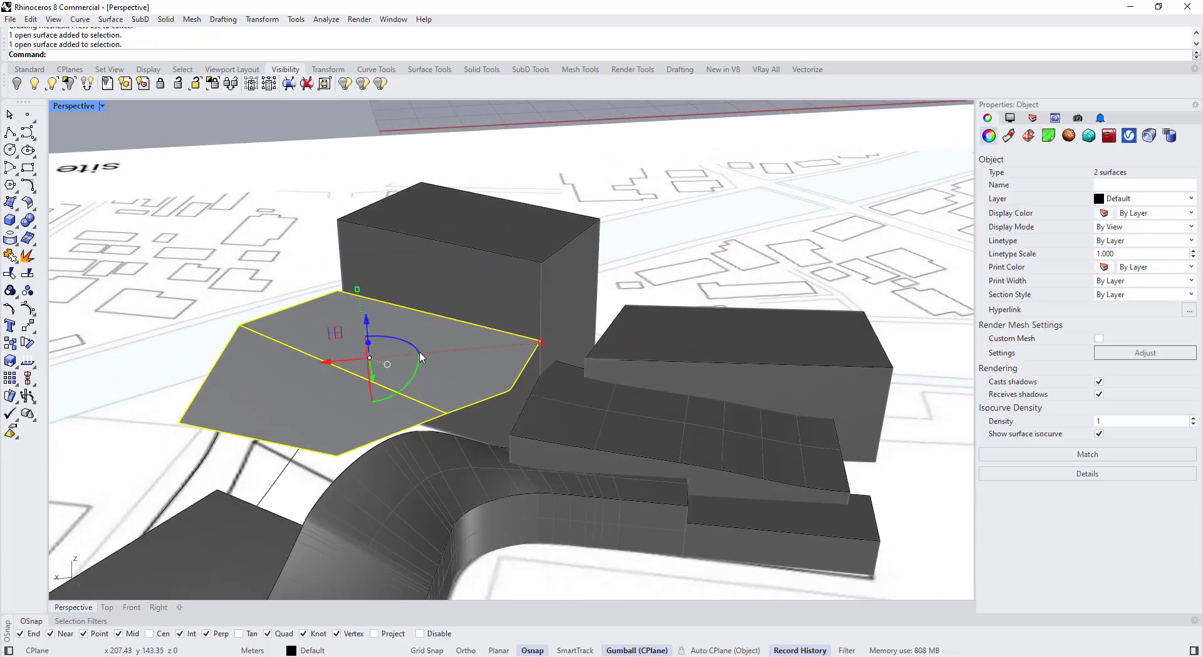
left_click(18, 245)
left_click(68, 263)
Step: Place flat copies of both roof borders at ground level with SetPt, setting only Z
scroll(430, 295, "down", 4)
type("SetPt")
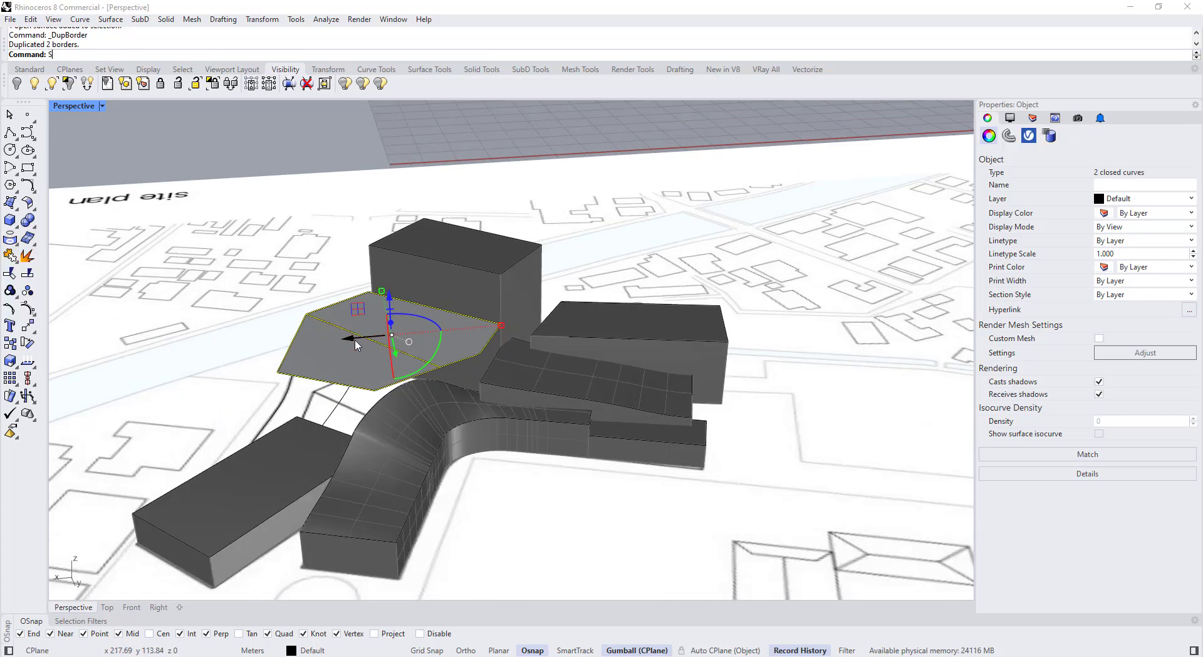
key("Return")
left_click(323, 394)
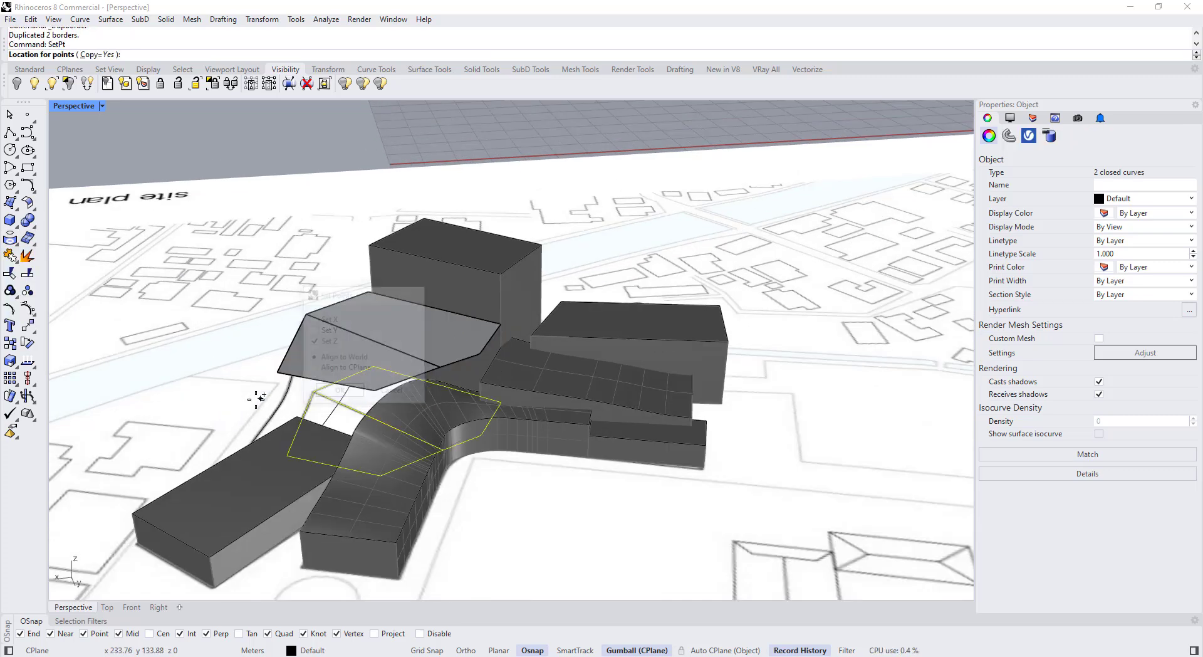
left_click(241, 400)
right_click(181, 395)
right_click_drag(219, 362, 299, 369)
key("Escape")
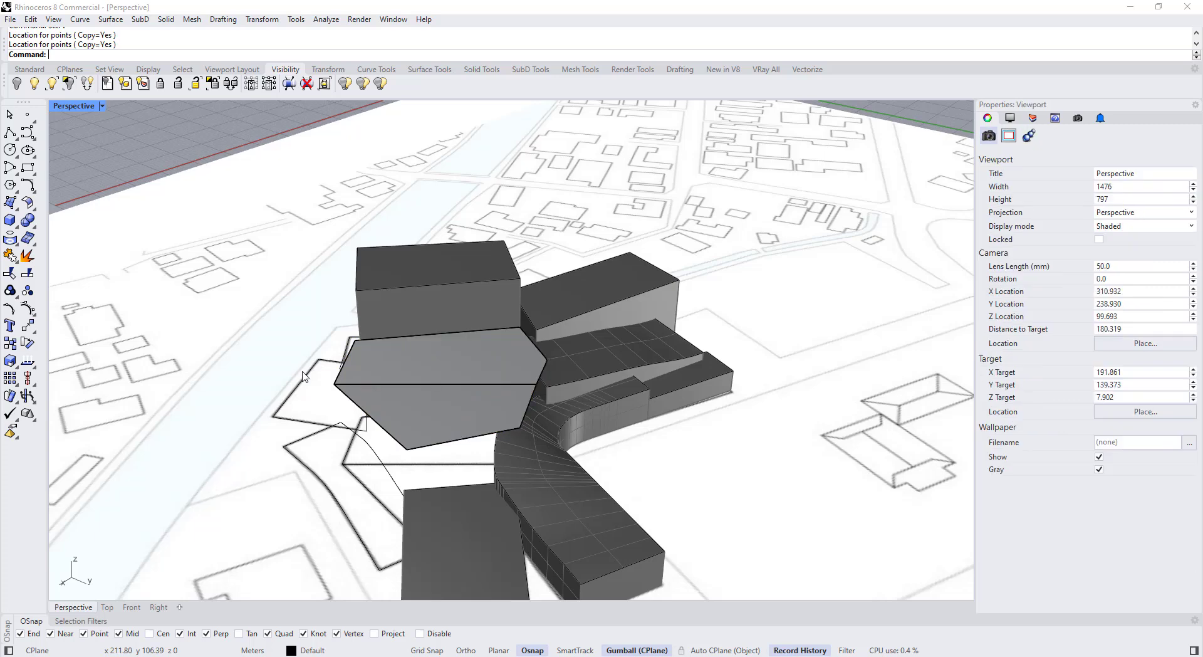
Step: Loft walls between the outer roof's border and its copy on the ground
type("Loft")
key("Return")
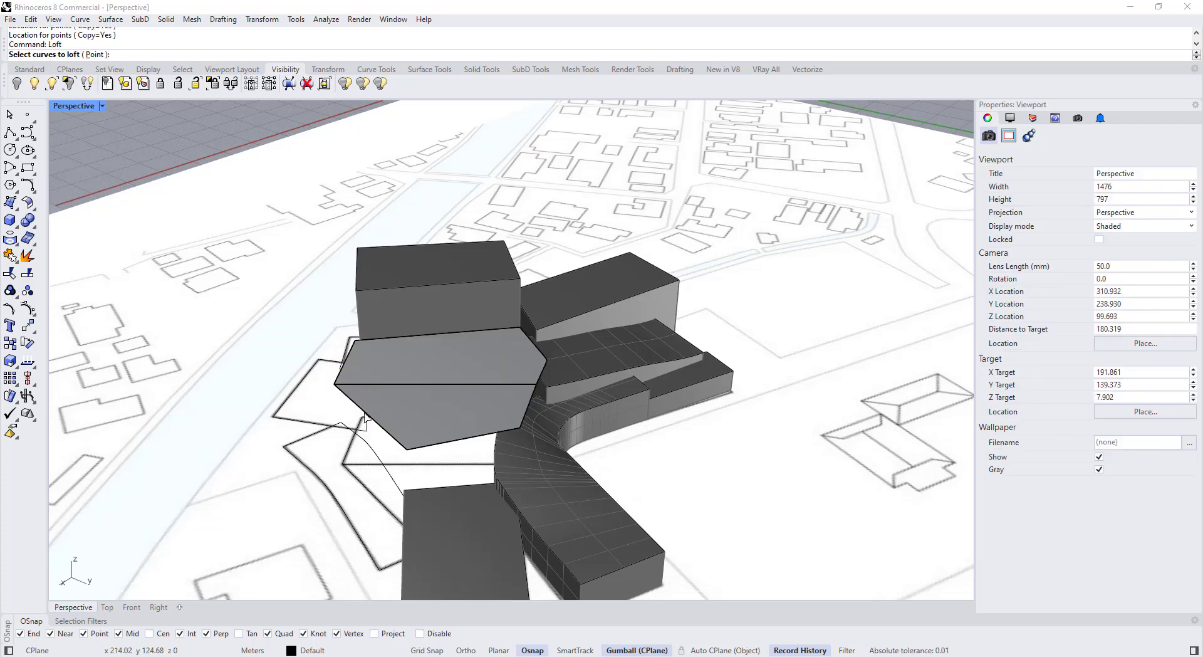
right_click_drag(362, 432, 442, 437)
left_click(450, 440)
left_click(472, 470)
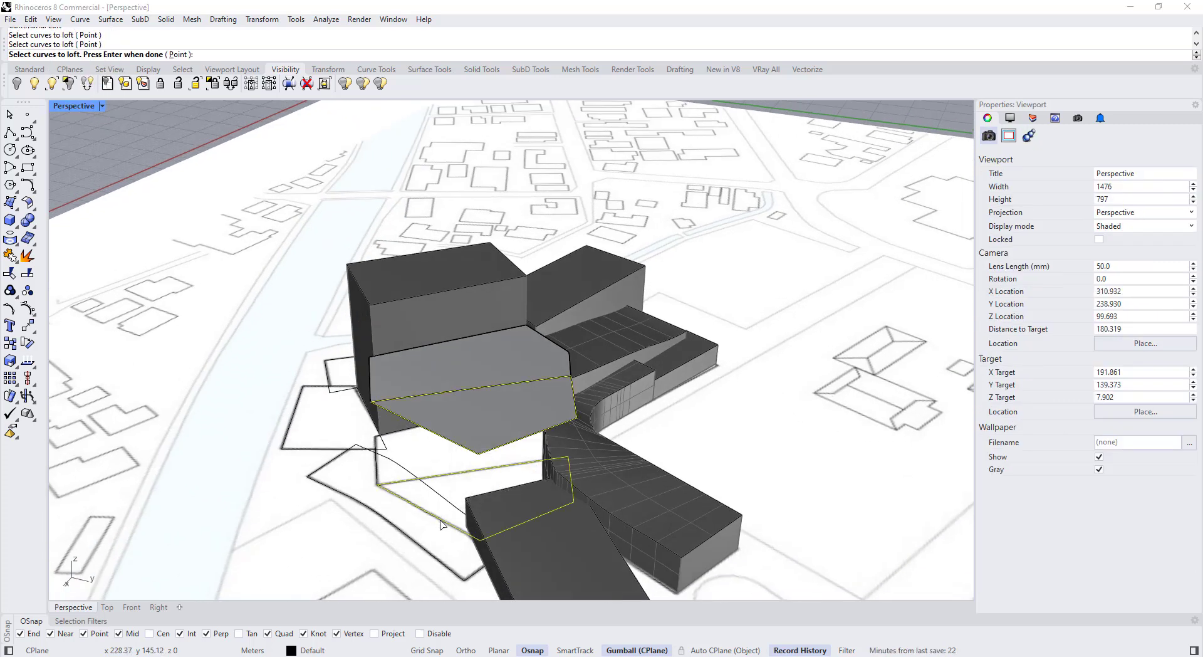
key("Return")
key("Return")
key("Return")
Step: Loft walls between the border of the roof next to the tall block and its ground copy
right_click_drag(408, 397, 519, 418)
key("Return")
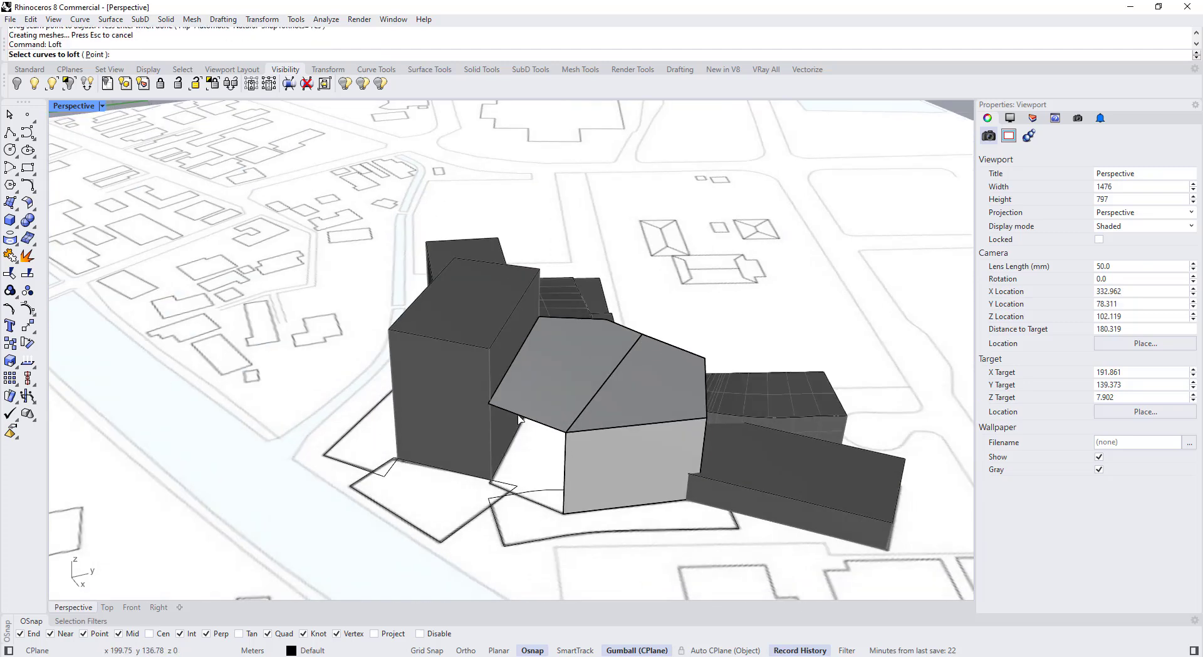
left_click(530, 421)
left_click(553, 474)
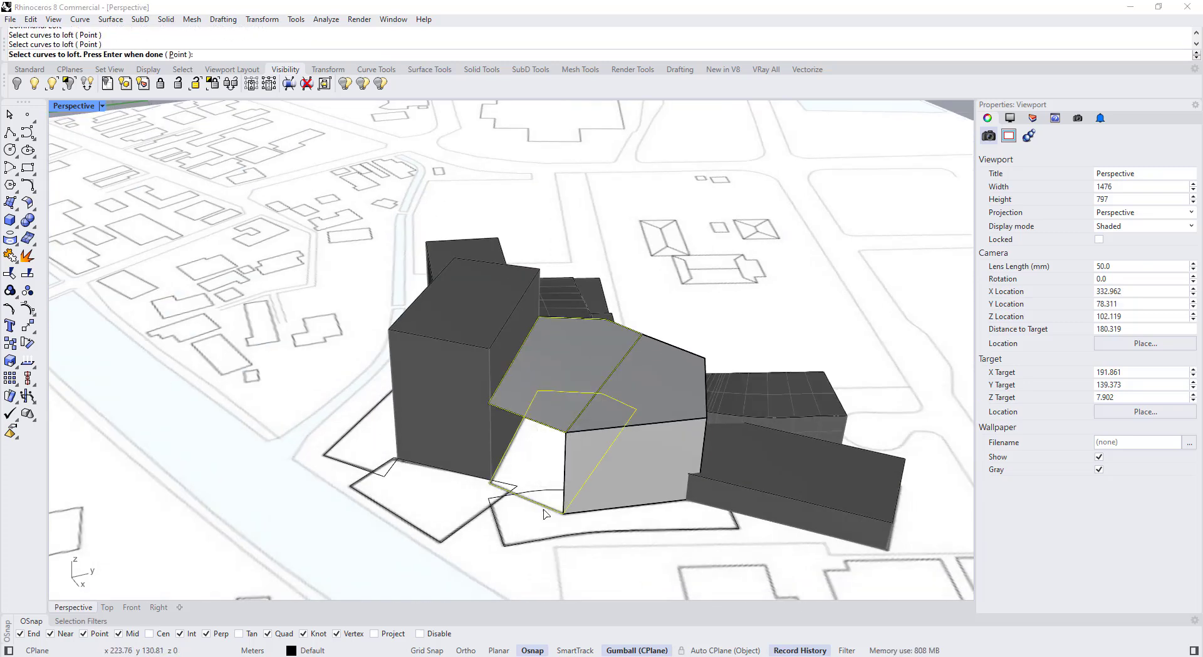
key("Return")
key("Return")
key("Return")
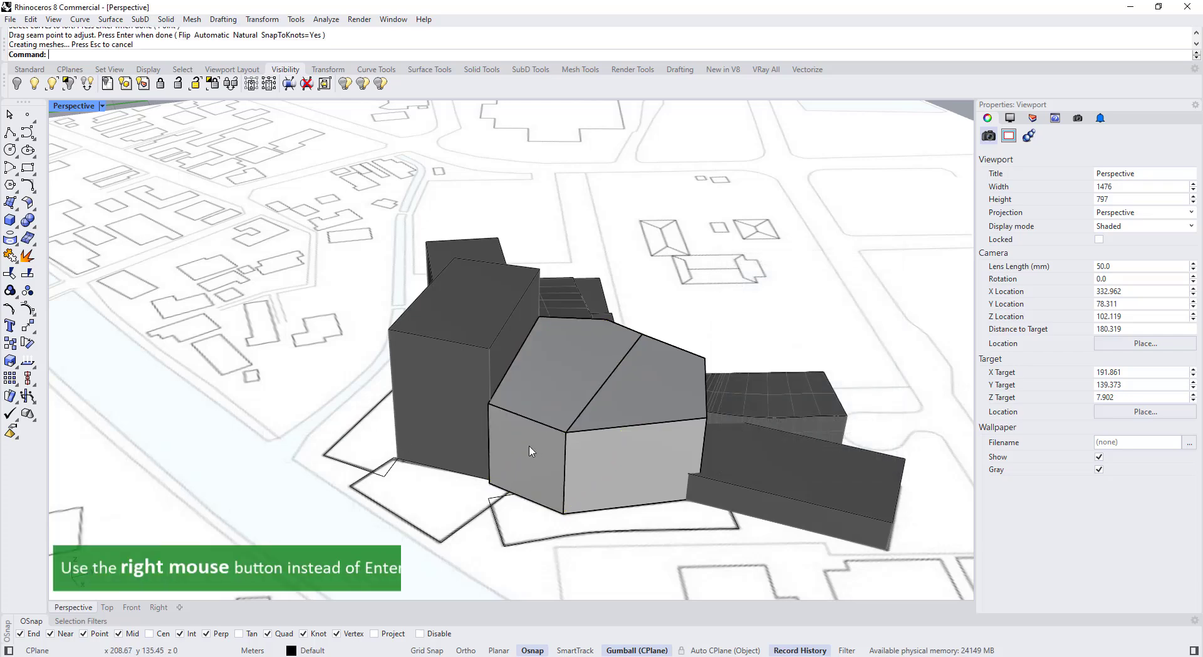
Step: Lock both lofted wall volumes beneath the adjoining roofs
right_click_drag(529, 450, 377, 382)
left_click(377, 382)
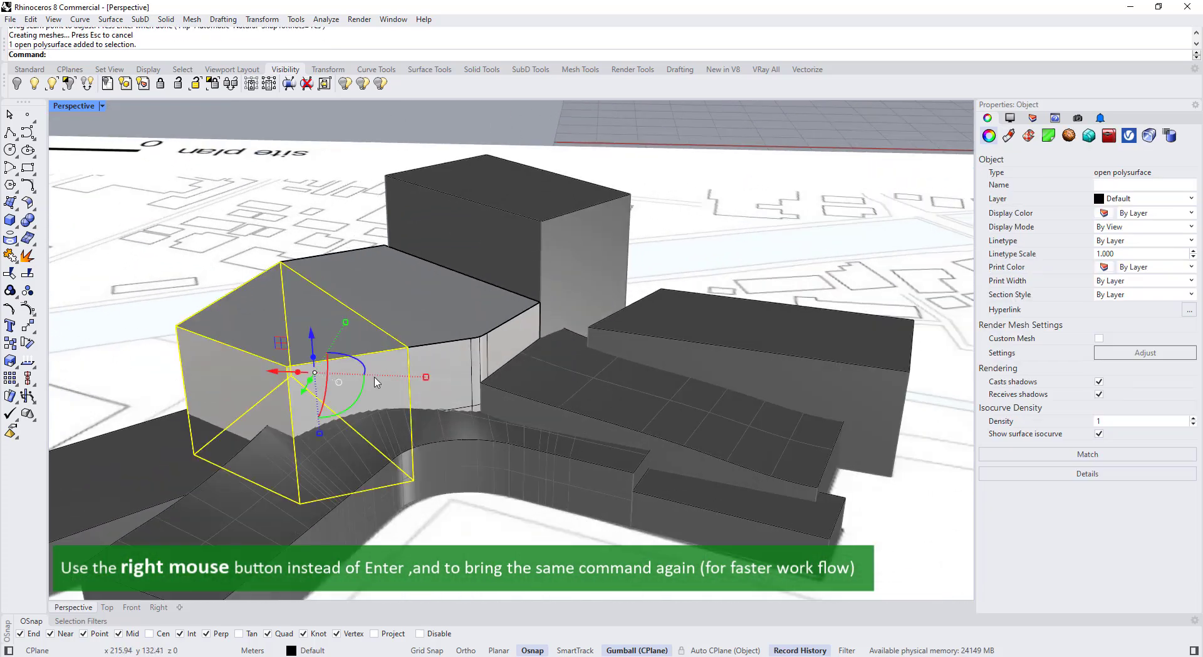
left_click(448, 375, "shift")
key("Return")
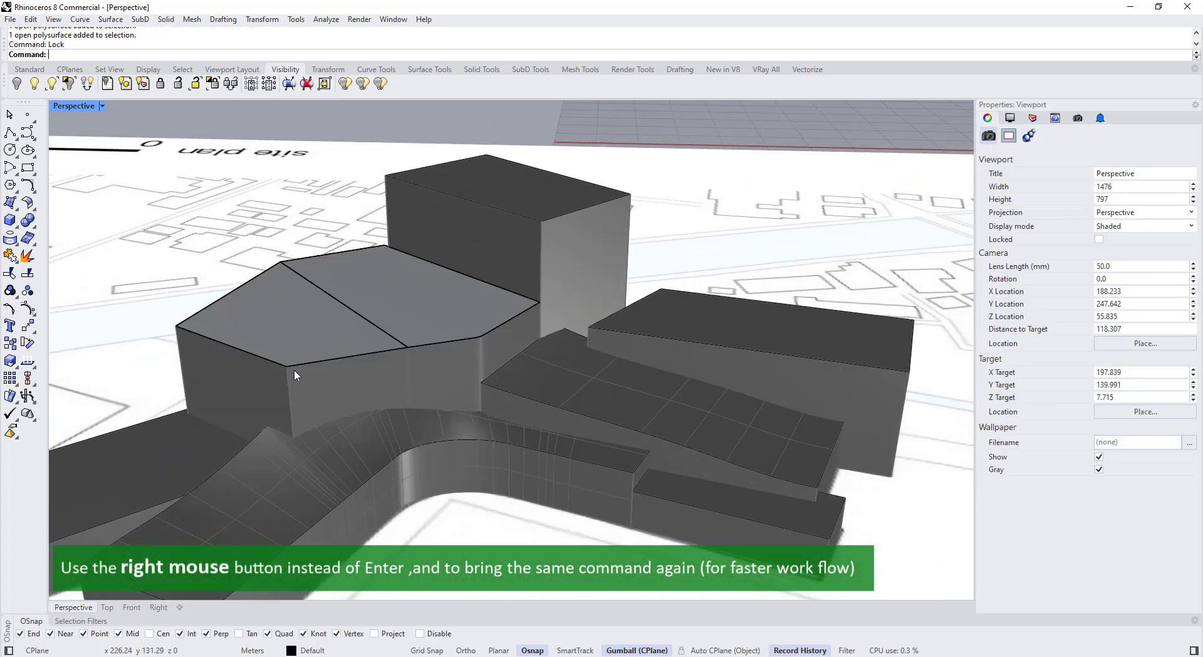
Step: Lock the closed border curves around the tops of the two new volumes
left_click(317, 376)
left_click(362, 412)
right_click(365, 381)
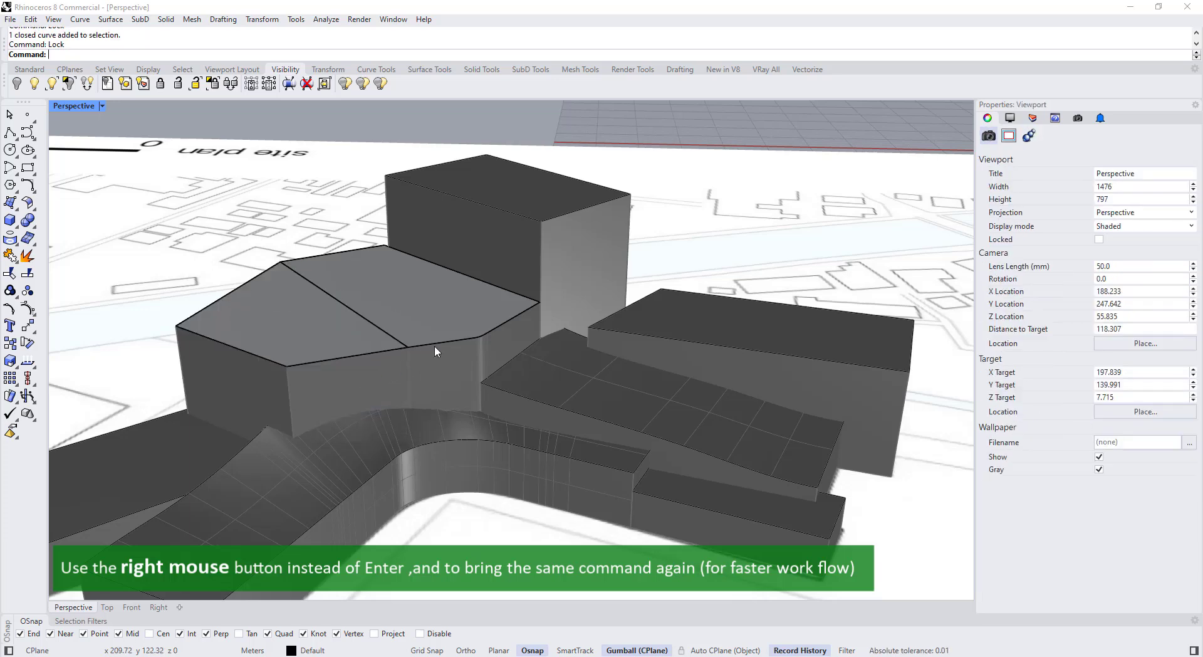
left_click(434, 345)
left_click(474, 389)
right_click(406, 384)
Step: Lock the remaining closed outline curves of the two new volumes, including those at their base
right_click_drag(276, 335, 428, 384)
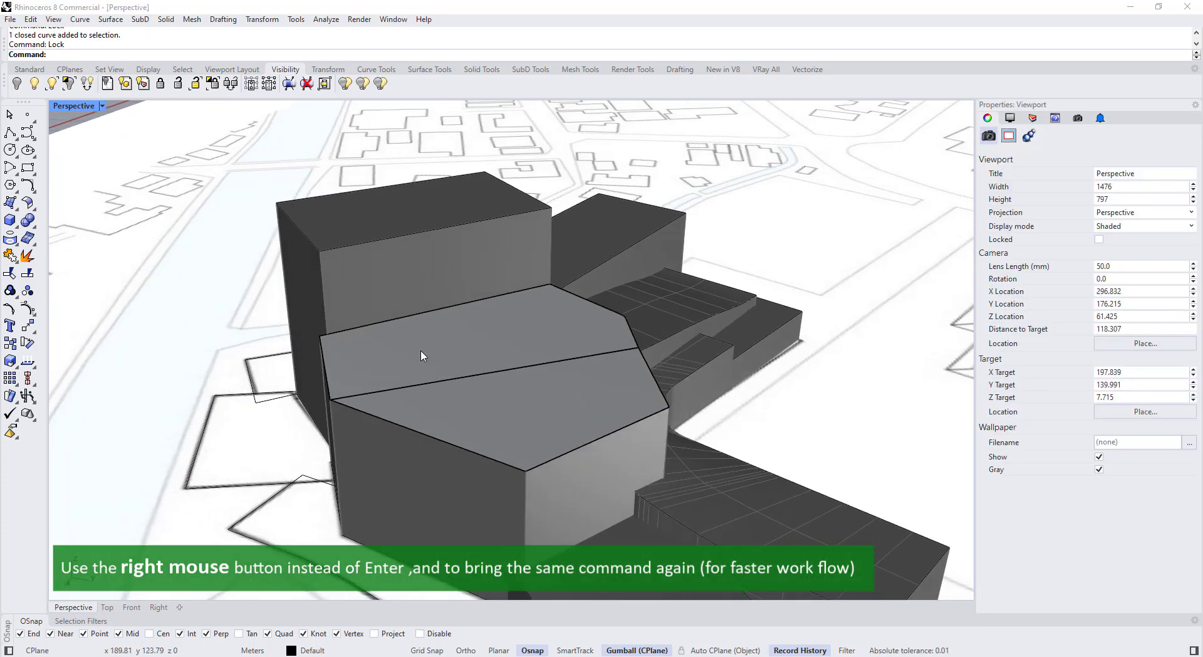
scroll(421, 352, "down", 2)
left_click(394, 462)
right_click(395, 470)
right_click_drag(363, 459, 417, 455)
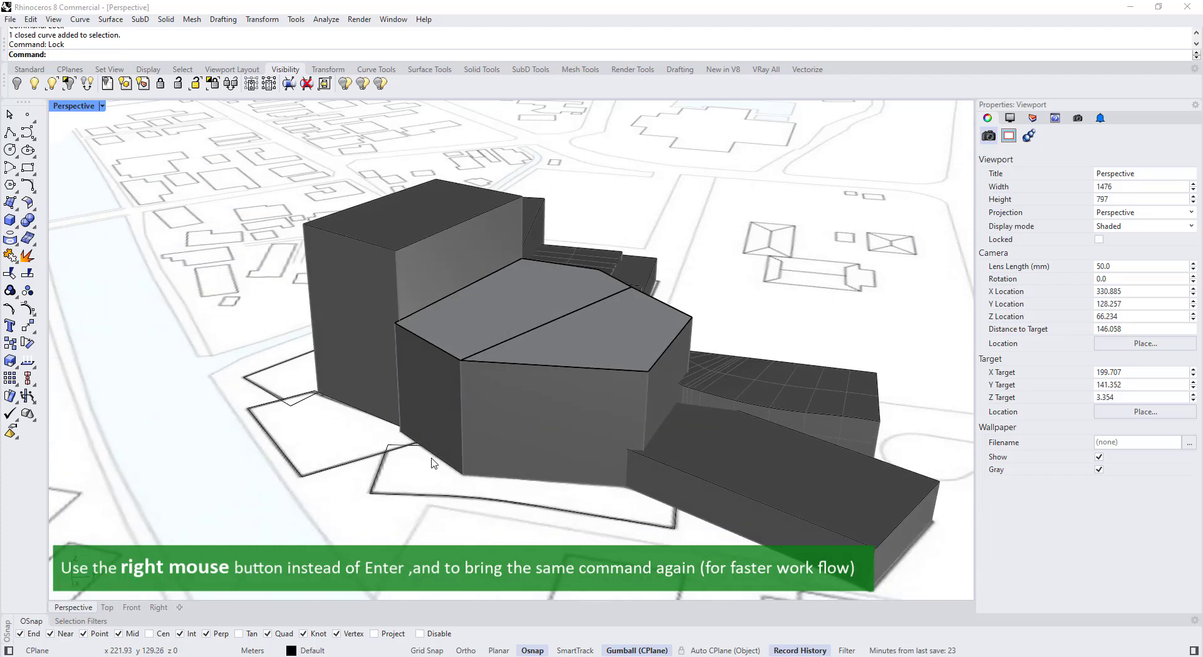
left_click(432, 463)
right_click(433, 469)
right_click_drag(514, 379, 282, 387)
Step: Lock the two adjoining roof surfaces and the curves left along their edges
left_click(524, 274)
left_click(543, 296)
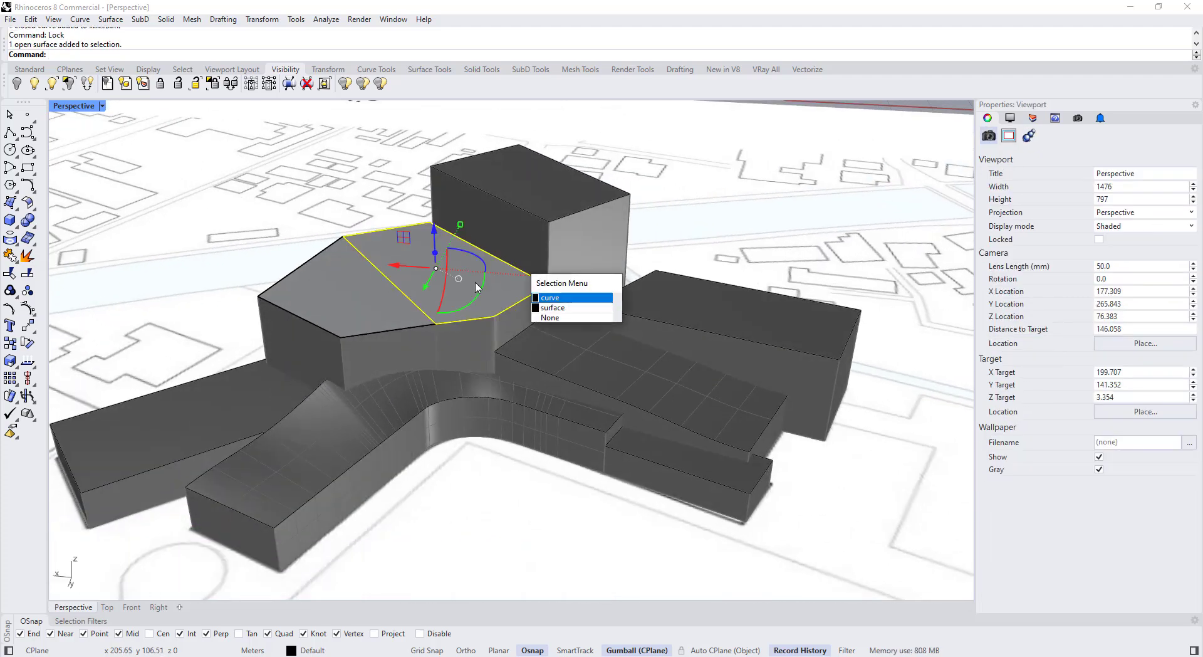
right_click(501, 292)
left_click(350, 292)
right_click(360, 296)
left_click(451, 321)
Step: Raise the eight connected ground outline curves in front of the new roof volumes by 7 m
scroll(441, 322, "down", 2)
right_click_drag(441, 321, 400, 220)
scroll(402, 258, "down", 4)
left_click(351, 376)
right_click_drag(351, 375, 487, 422)
left_click(482, 438)
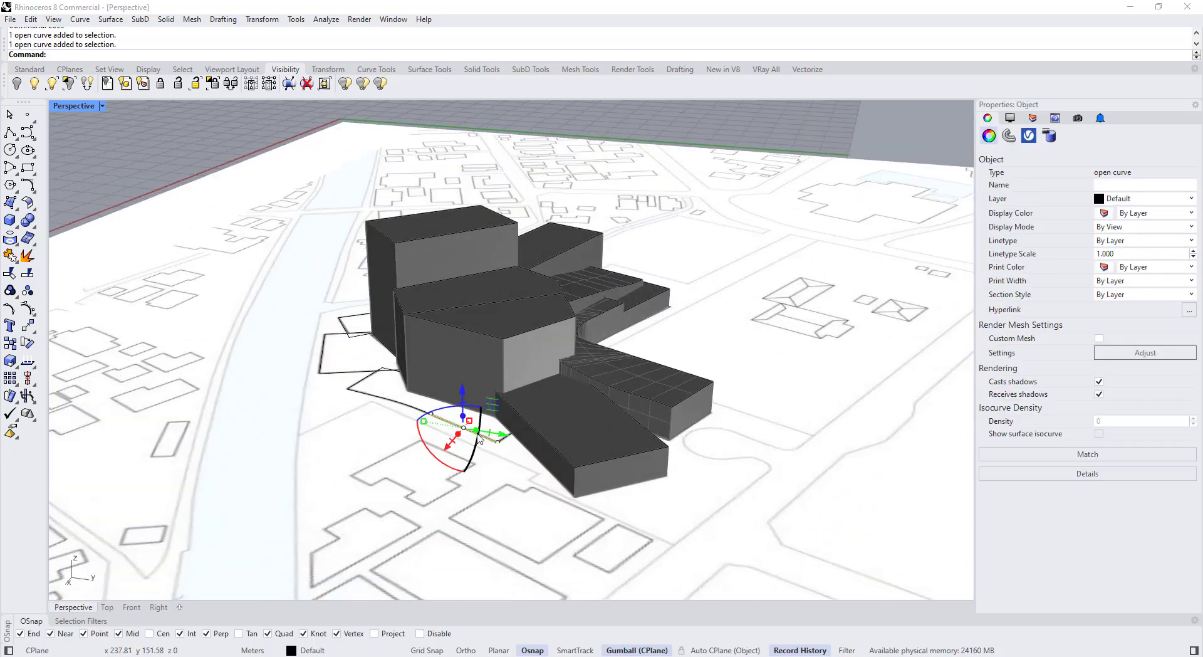
right_click_drag(333, 378, 491, 400)
left_click(421, 417)
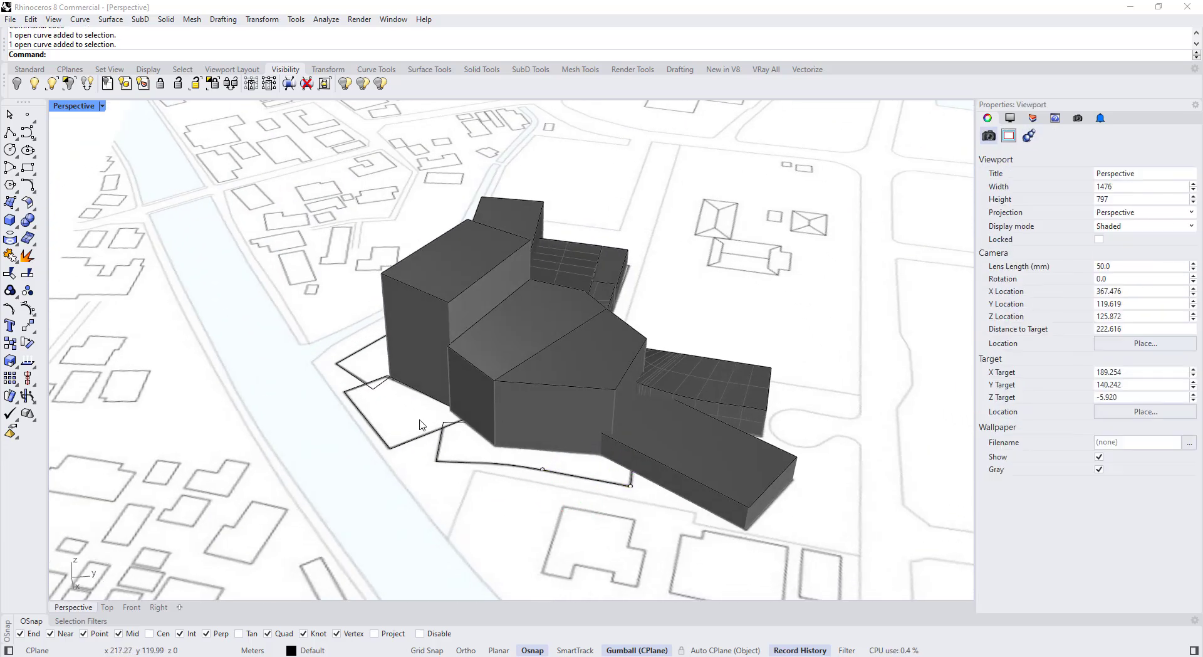
left_click_drag(422, 411, 652, 535)
left_click(426, 407)
left_click_drag(426, 406, 634, 492)
right_click_drag(634, 491, 519, 389)
left_click_drag(519, 385, 520, 343)
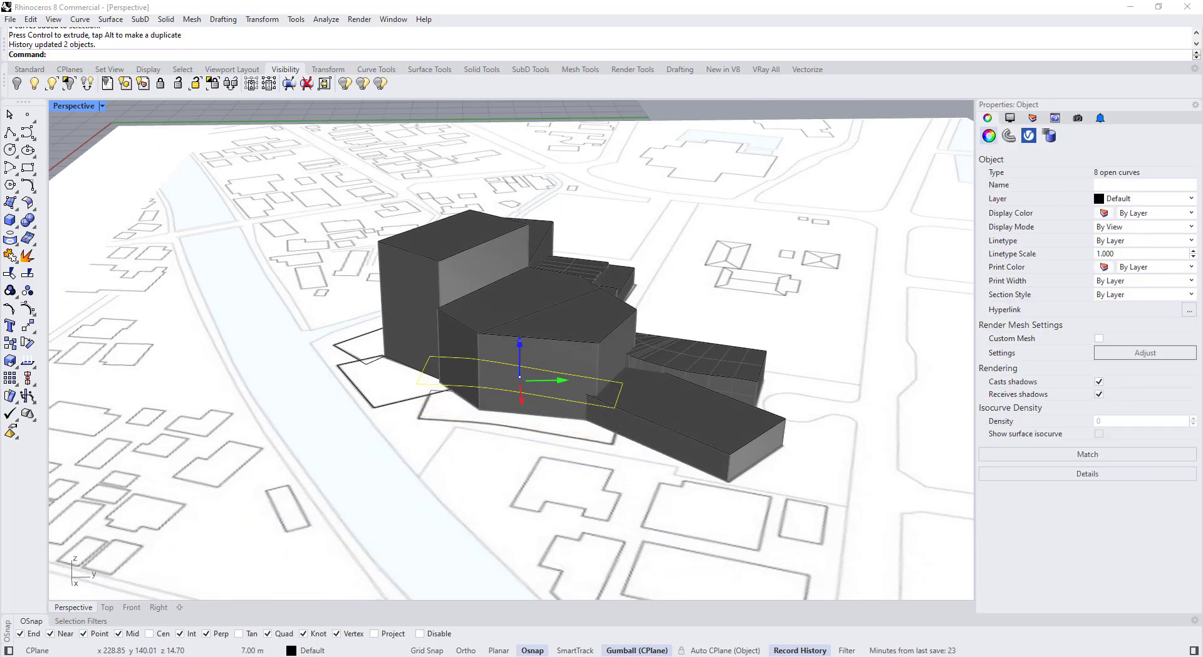
left_click(490, 482)
right_click_drag(490, 482, 501, 478)
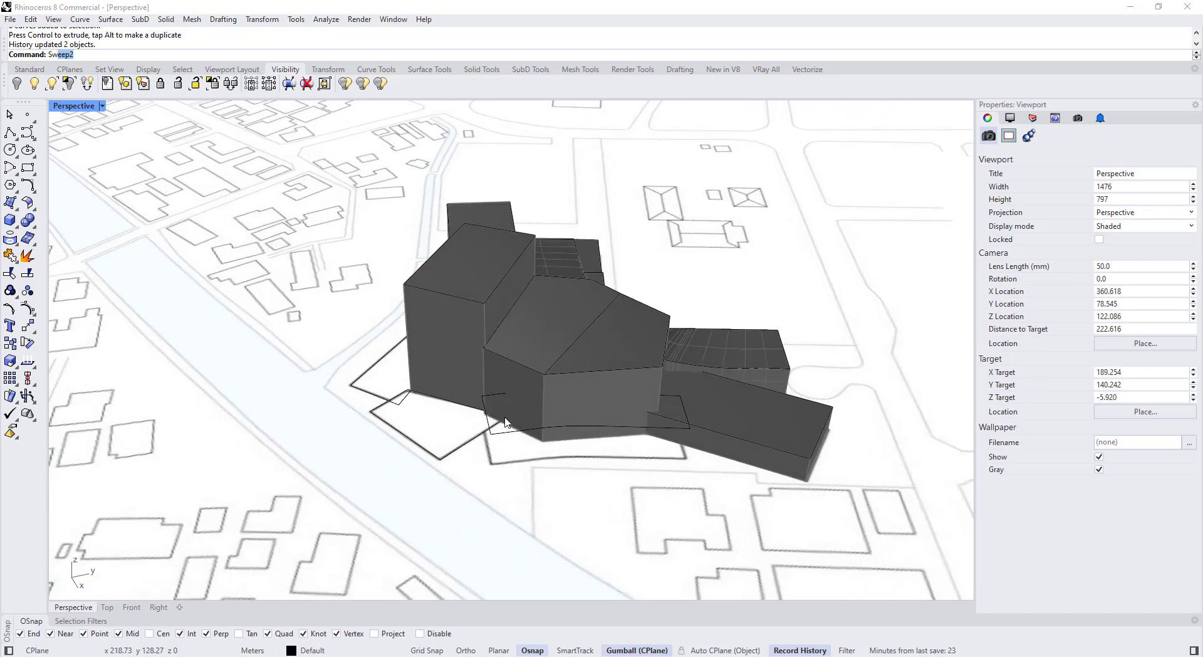
right_click_drag(578, 418, 509, 422)
key("Escape")
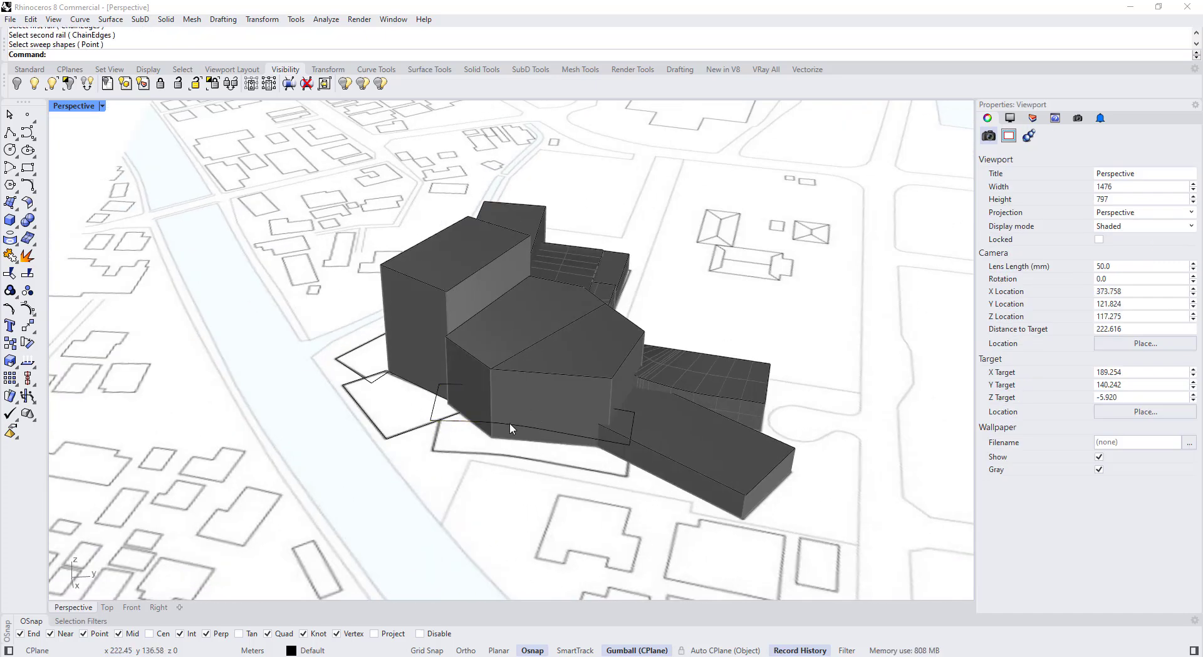
Step: Join the three curves along the raised outline's long front edge and select the resulting curve
scroll(508, 423, "up", 5)
left_click(483, 422)
left_click(453, 421)
left_click(595, 439, "shift")
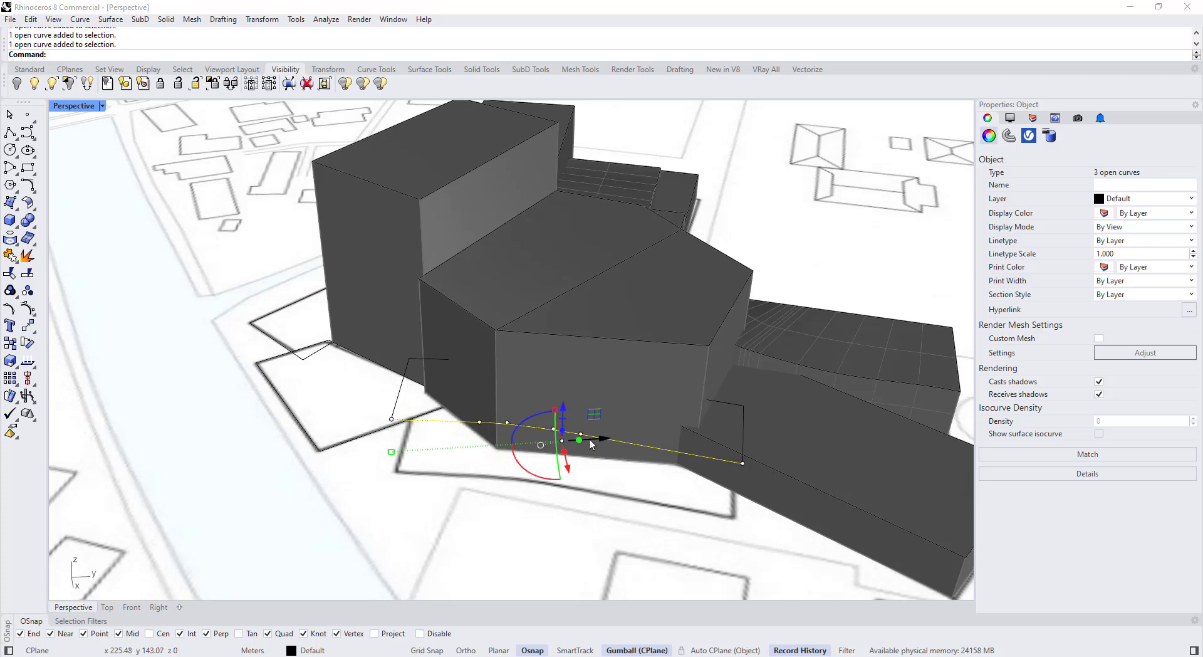
key("ctrl+j")
left_click(621, 370)
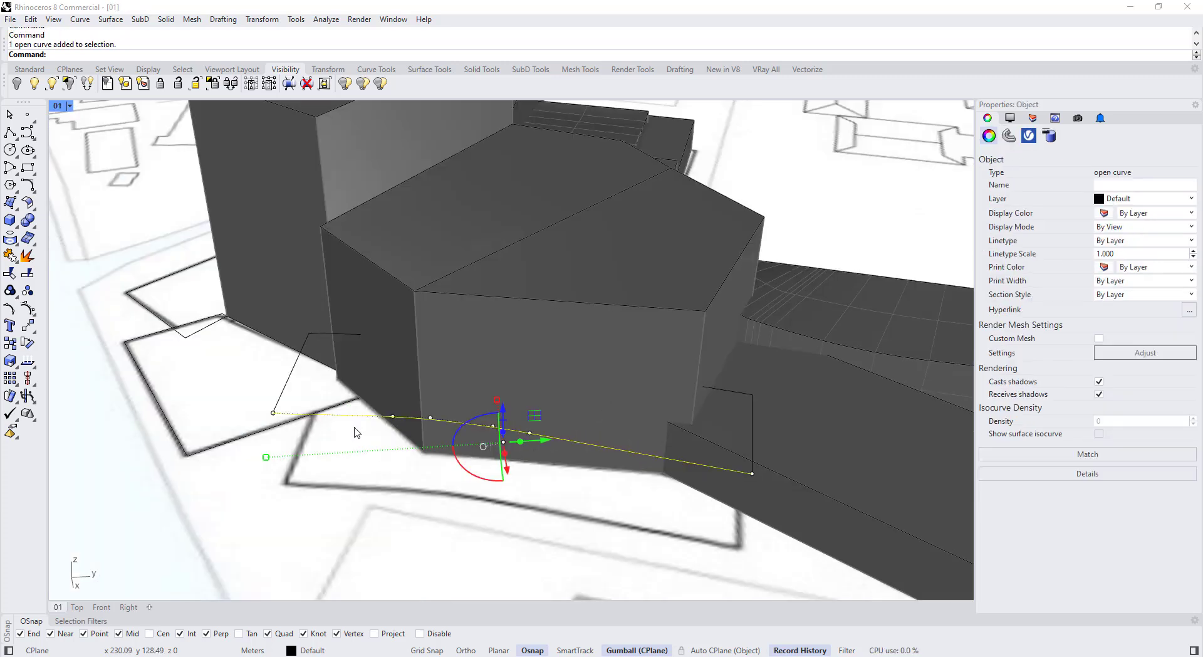
scroll(342, 467, "down", 6)
left_click(340, 501)
left_click(417, 456)
scroll(417, 456, "up", 2)
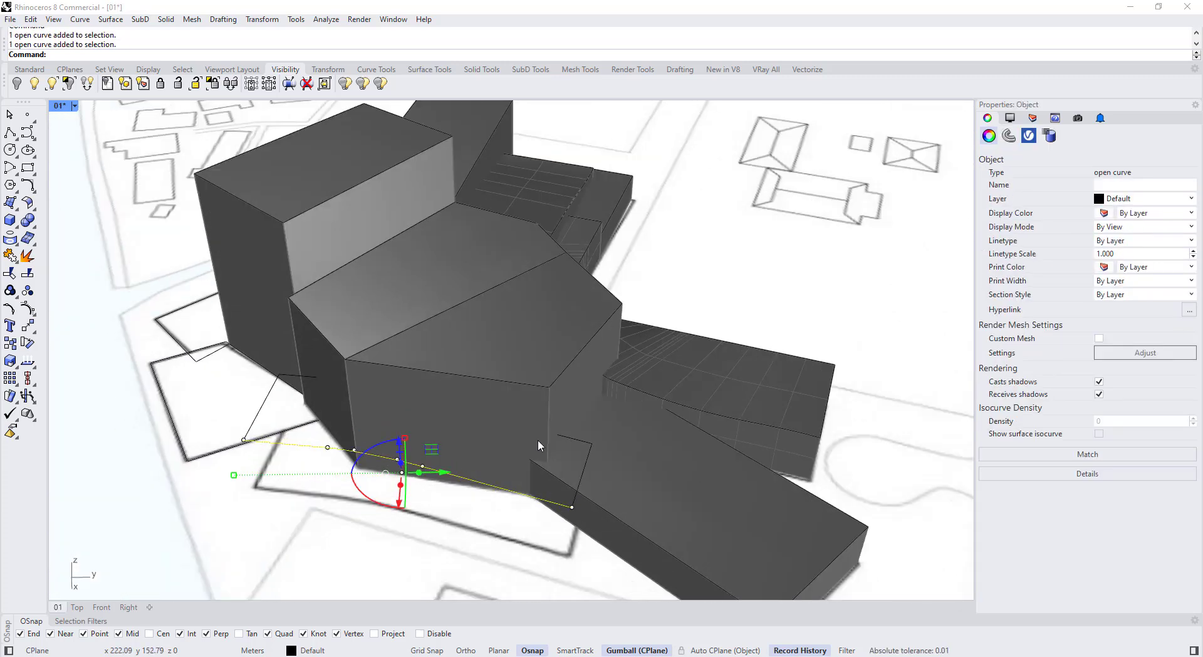
Step: Switch the view to Ghosted display and join the three rear curve segments into one open curve
left_click(588, 439)
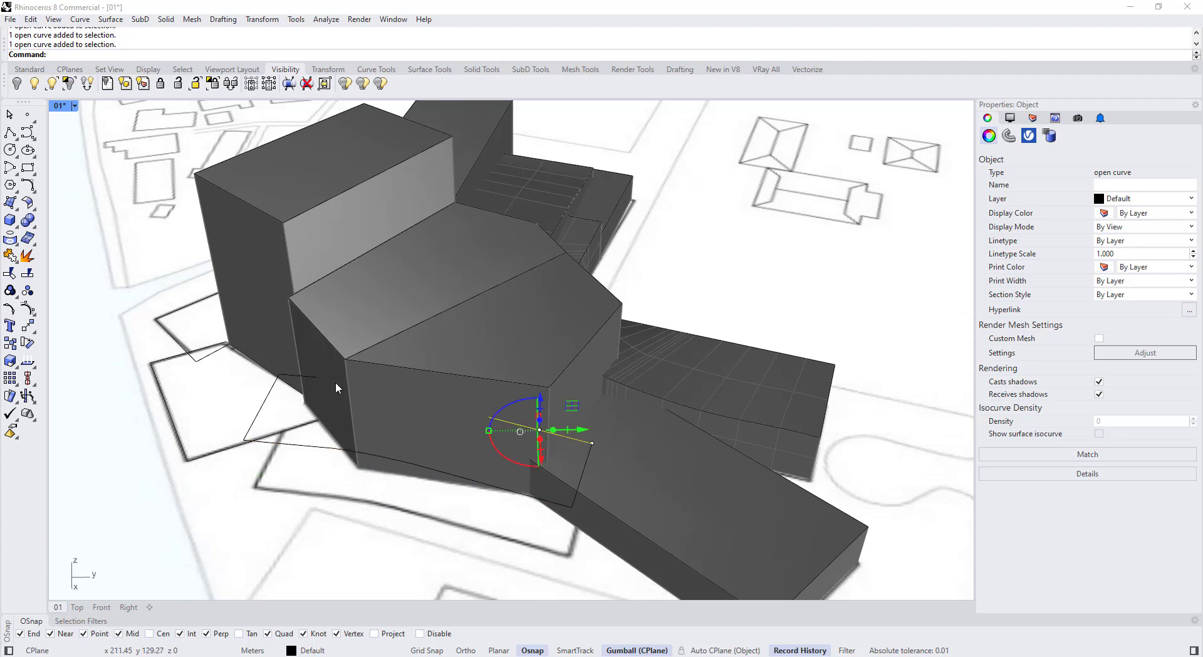
left_click(74, 105)
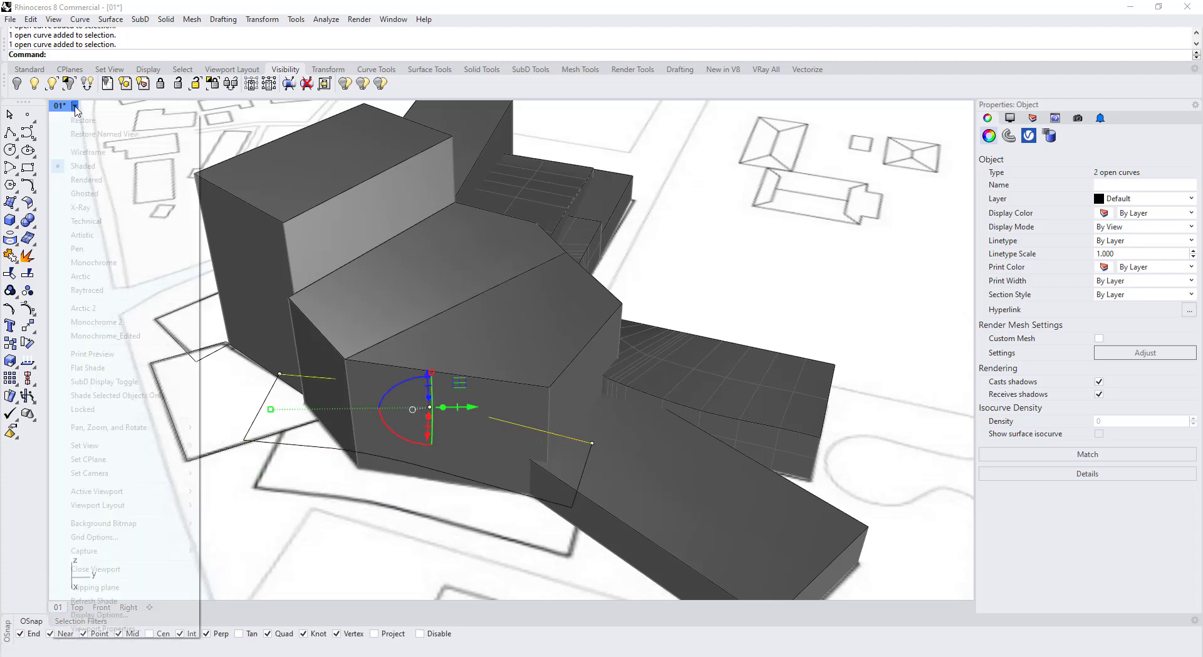
left_click(85, 193)
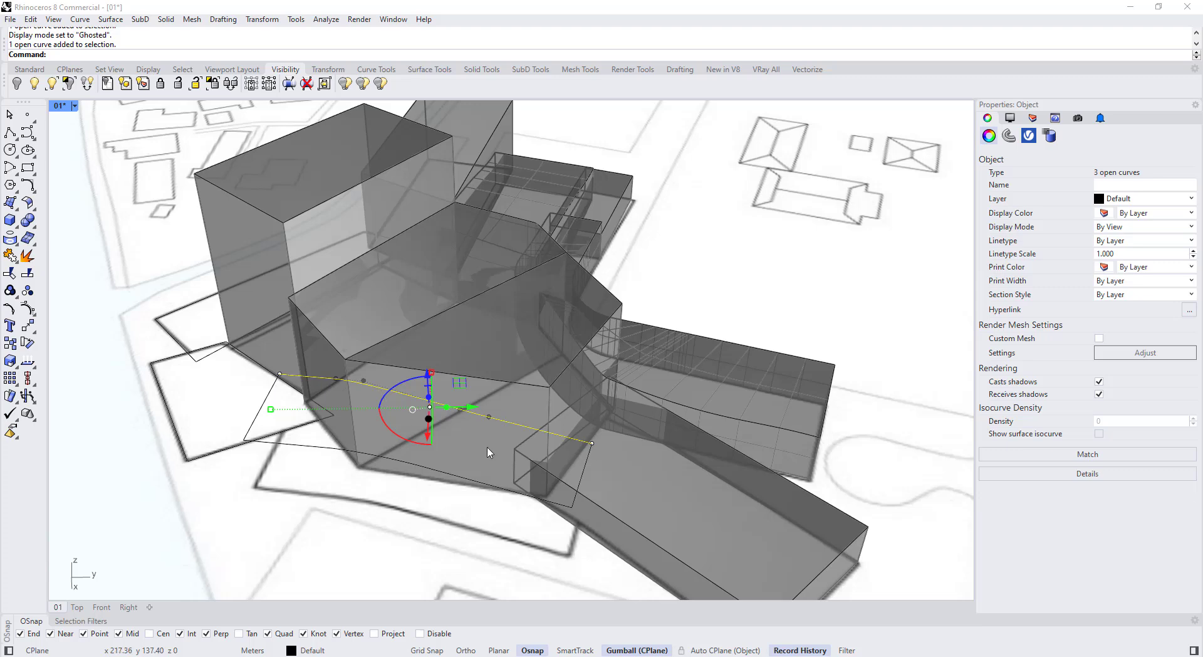
key("ctrl+j")
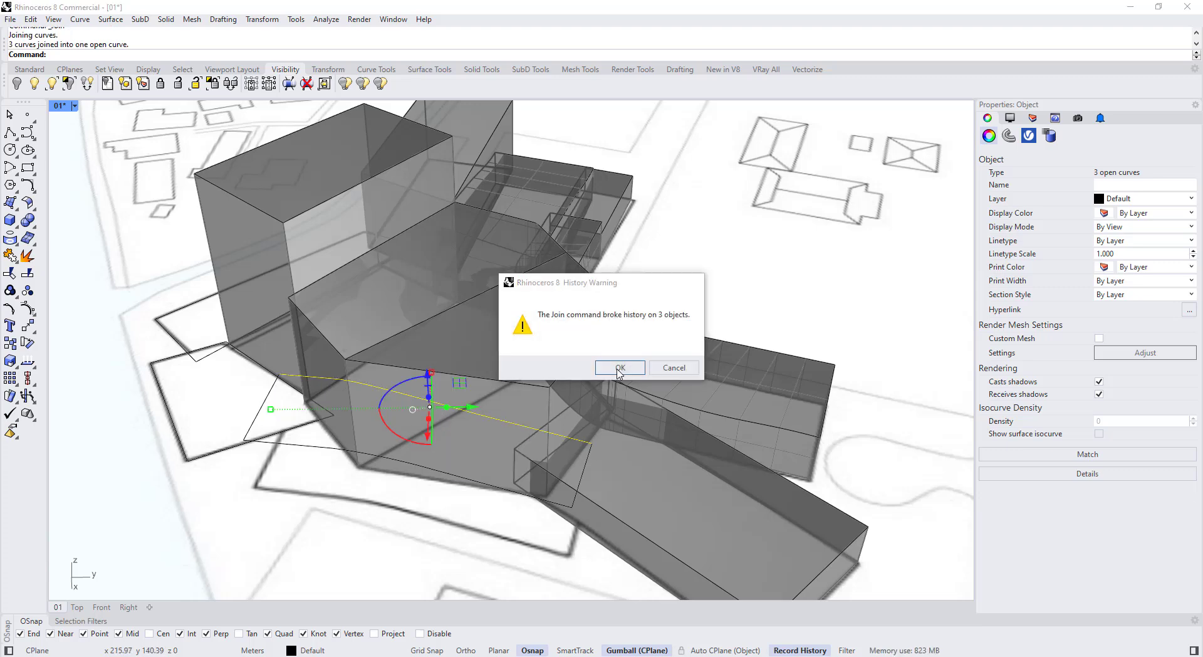
left_click(619, 371)
Step: Try to remove the control point at the right-hand kink of the joined rear curve
left_click(480, 424)
scroll(488, 413, "up", 8)
left_click(510, 414)
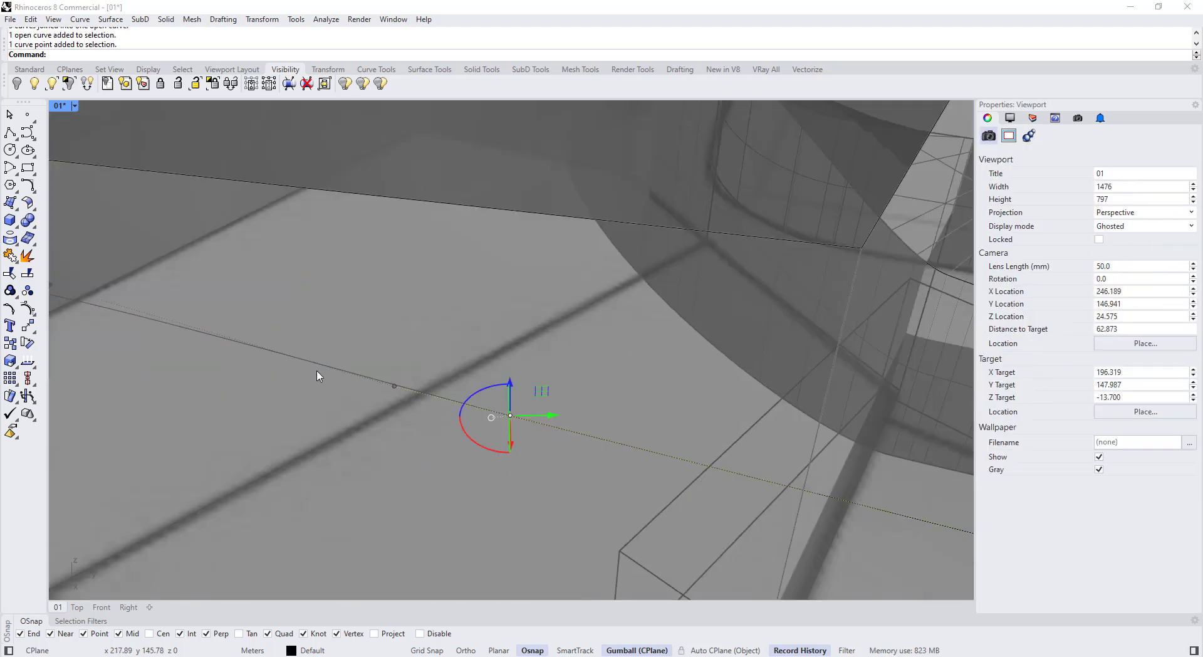
left_click(32, 315)
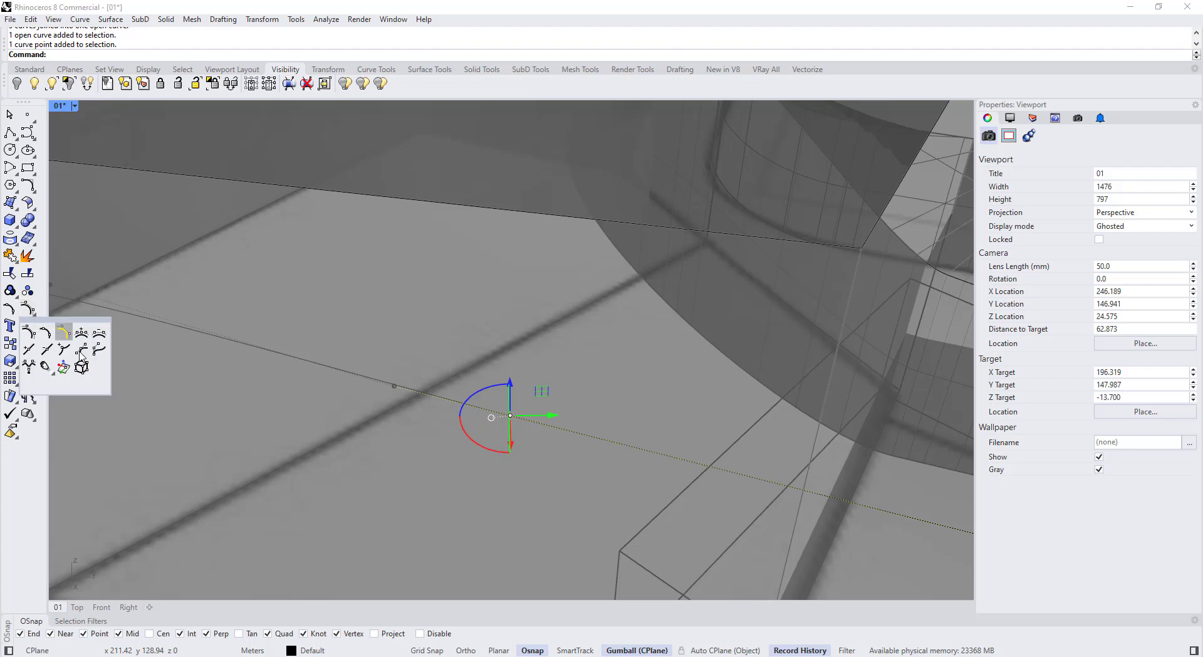
right_click(65, 350)
left_click(509, 415)
scroll(508, 401, "down", 7)
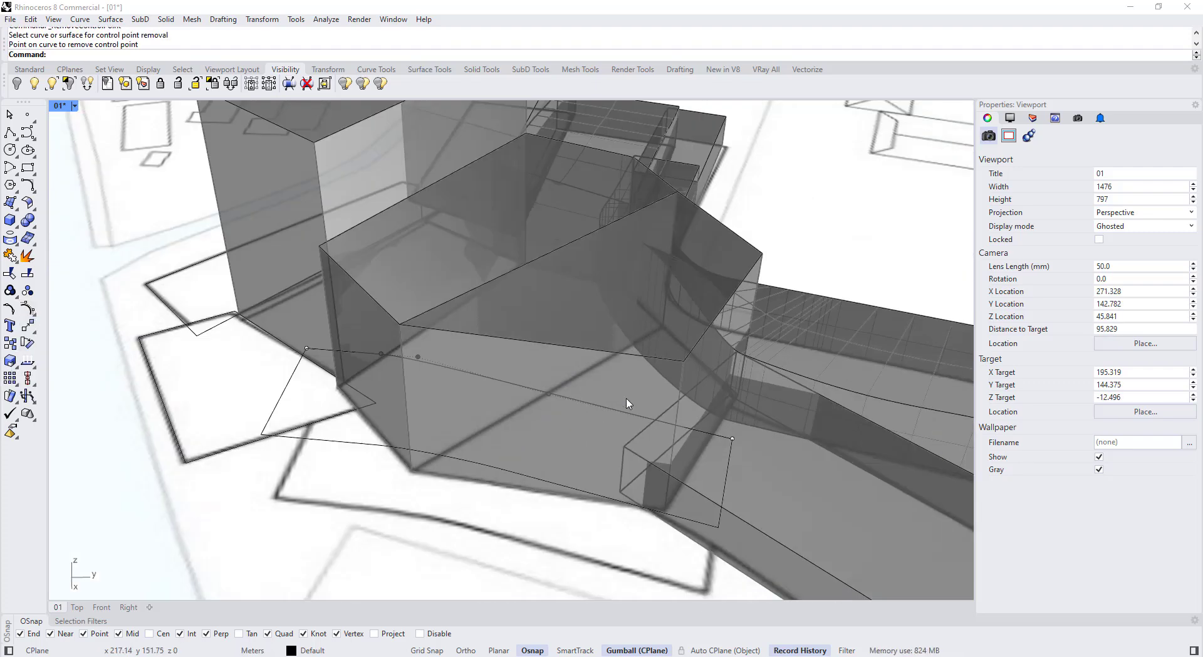
key("ctrl+z")
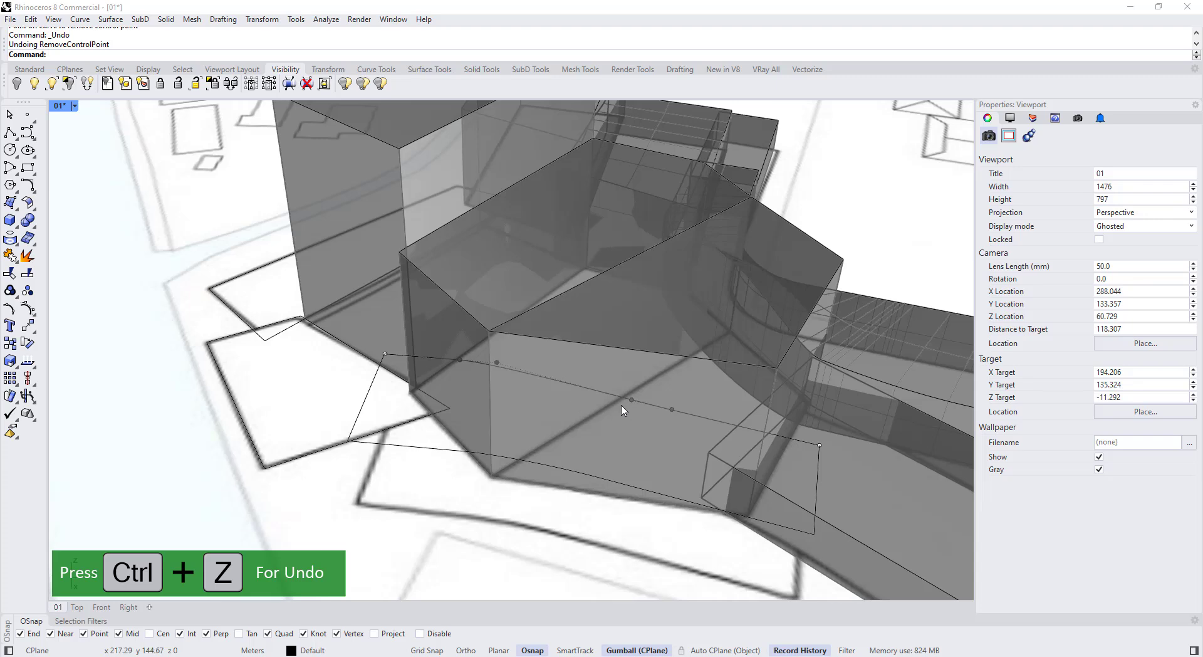
Step: Insert knots on the joined rear curve right beside its two kinks with Insert Knot
scroll(667, 414, "up", 3)
left_click(693, 417)
left_click(718, 445)
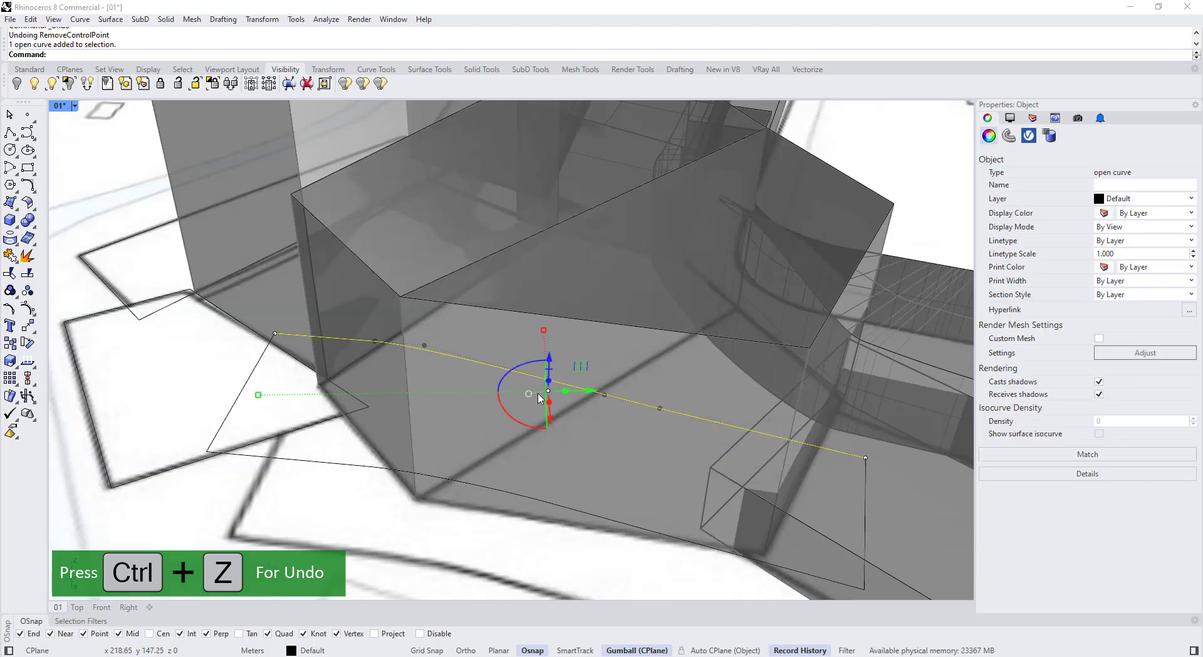
left_click(34, 315)
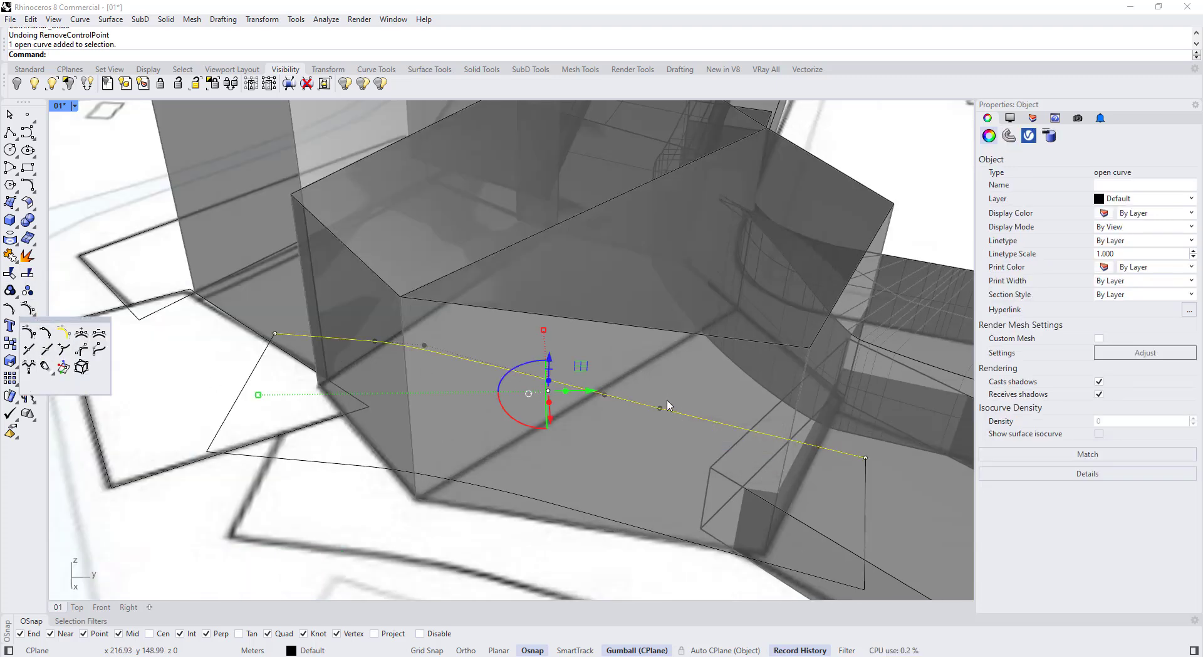
left_click(28, 349)
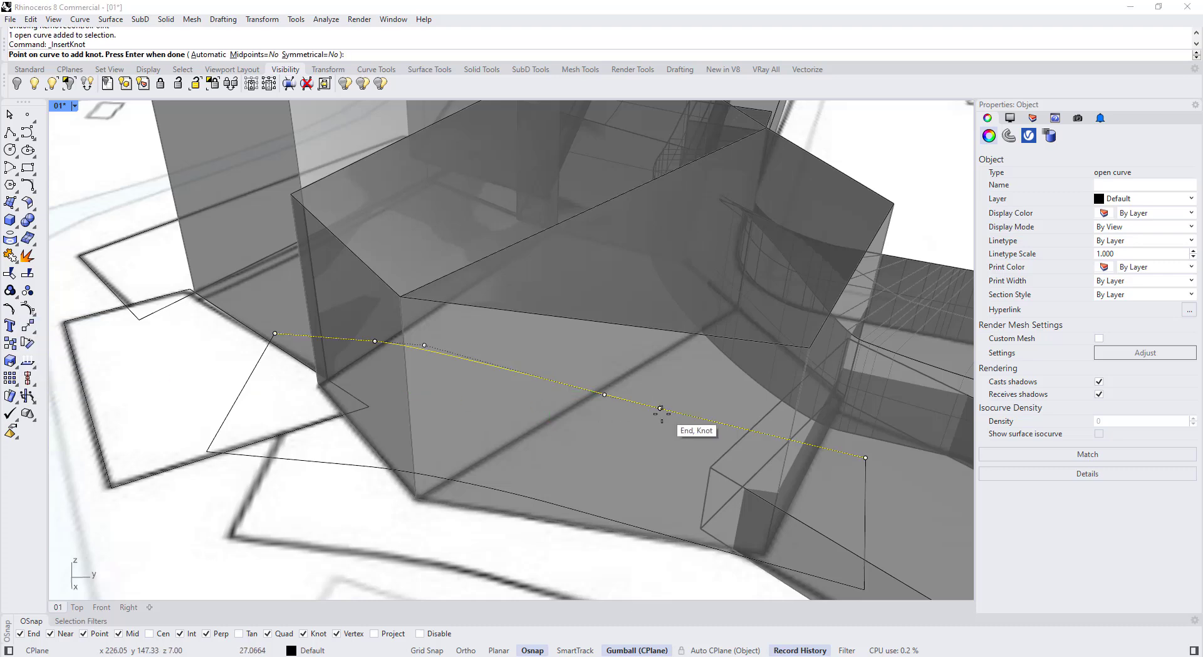
scroll(634, 395, "up", 5)
left_click(634, 391)
scroll(596, 392, "down", 2)
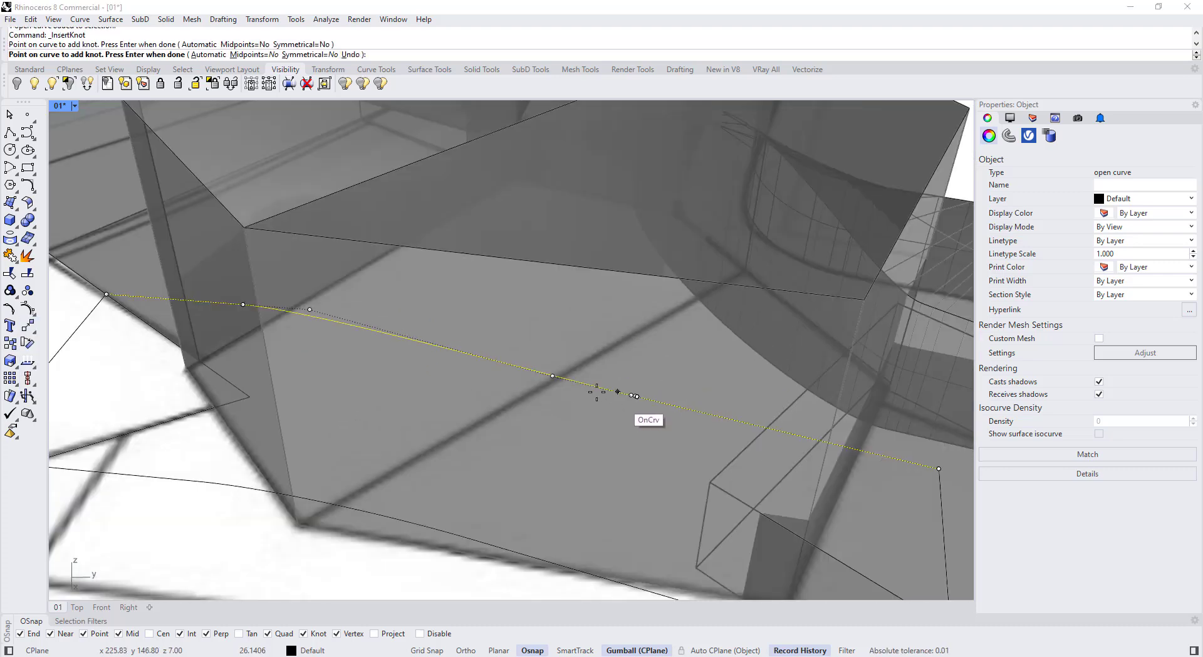
left_click(242, 312)
scroll(248, 311, "up", 2)
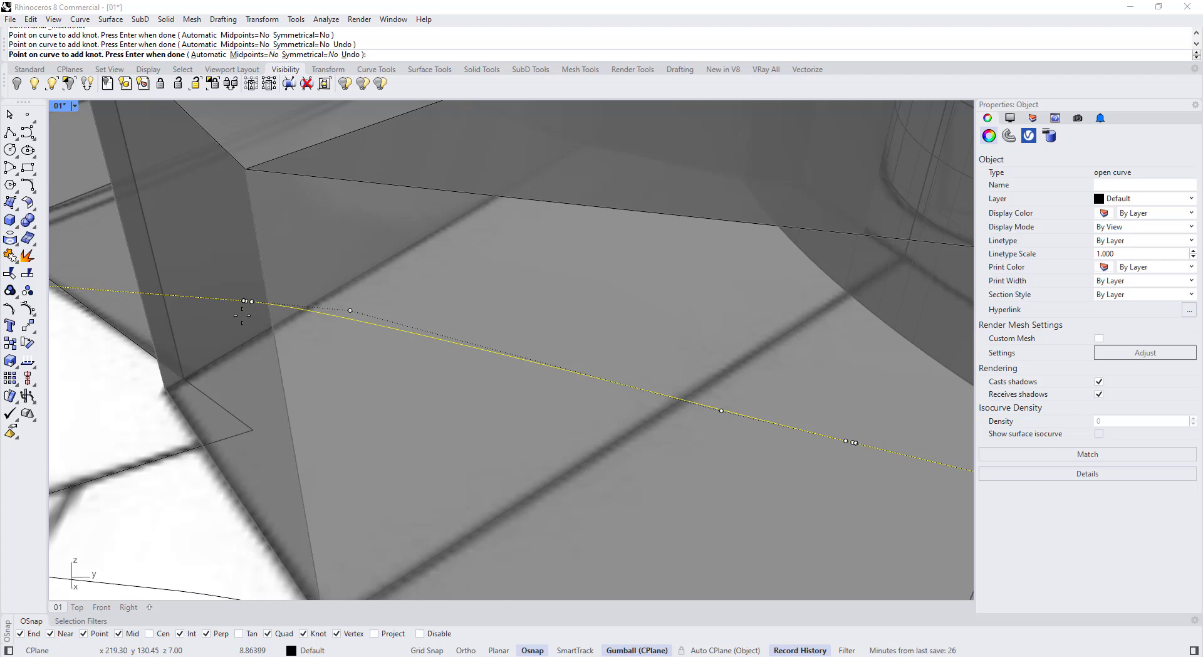
right_click(242, 314)
Step: Delete the control point at the rear curve's left-hand kink
left_click(251, 303)
key("Escape")
left_click(251, 303)
scroll(246, 304, "up", 5)
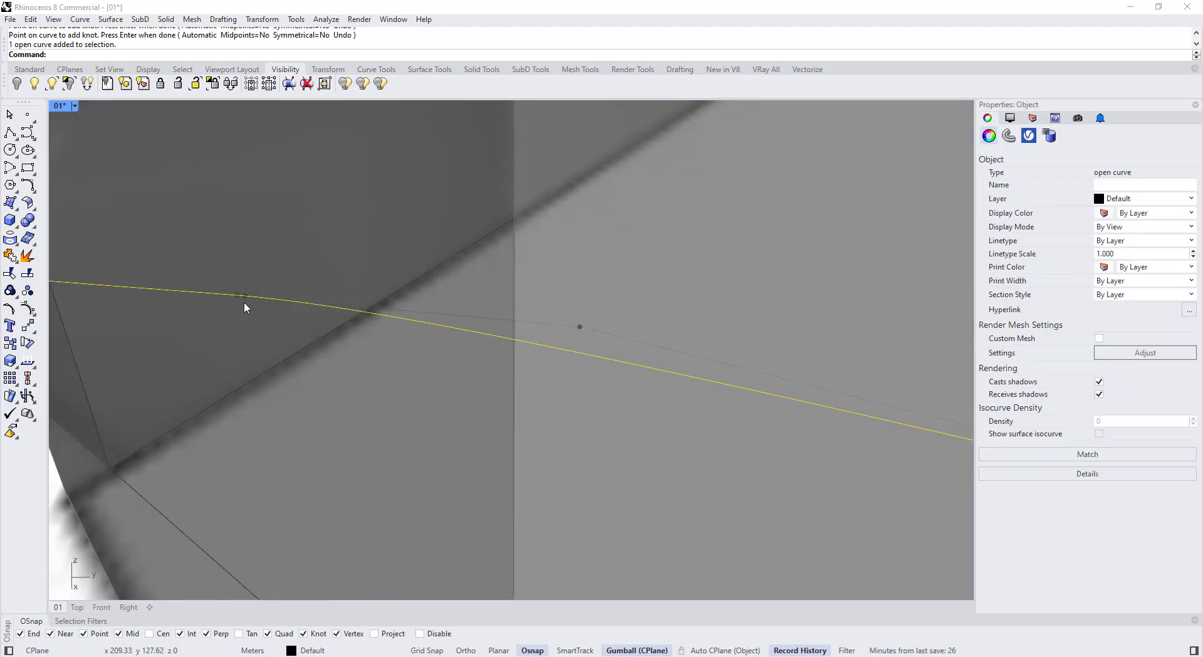
scroll(238, 294, "up", 2)
left_click(252, 332)
scroll(246, 330, "down", 4)
key("Delete")
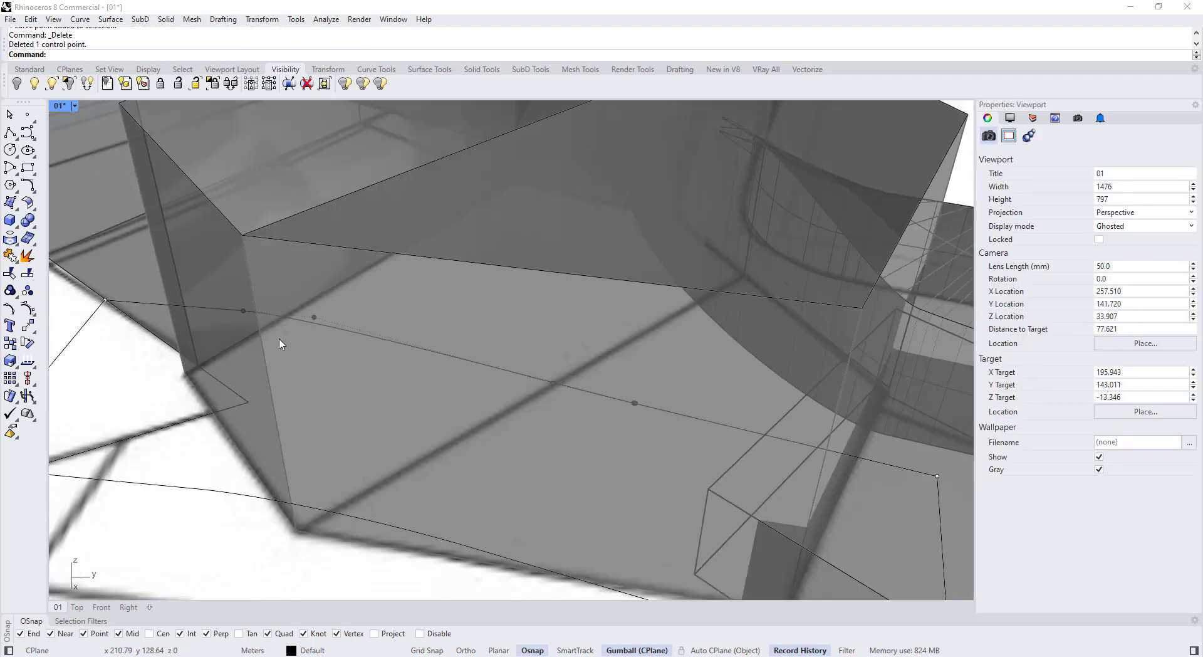
Step: Try raising the rear curve's control point near the left bend to test the smoothness of the transition
left_click_drag(320, 295, 310, 283)
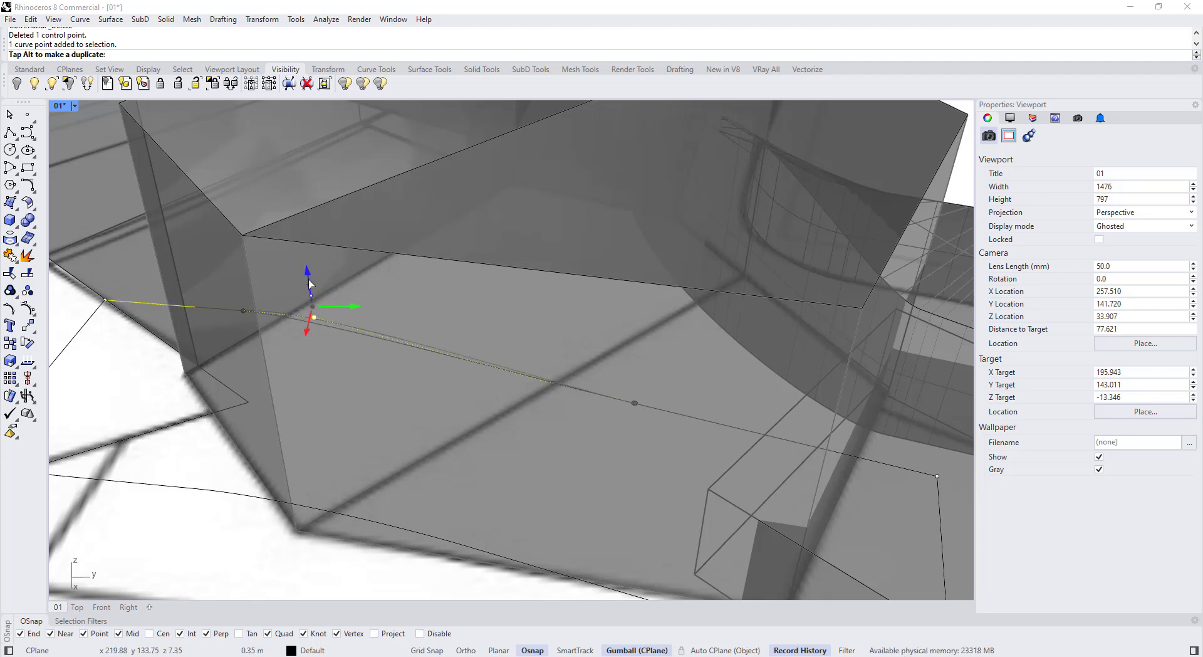
left_click_drag(301, 223, 301, 223)
scroll(243, 320, "up", 6)
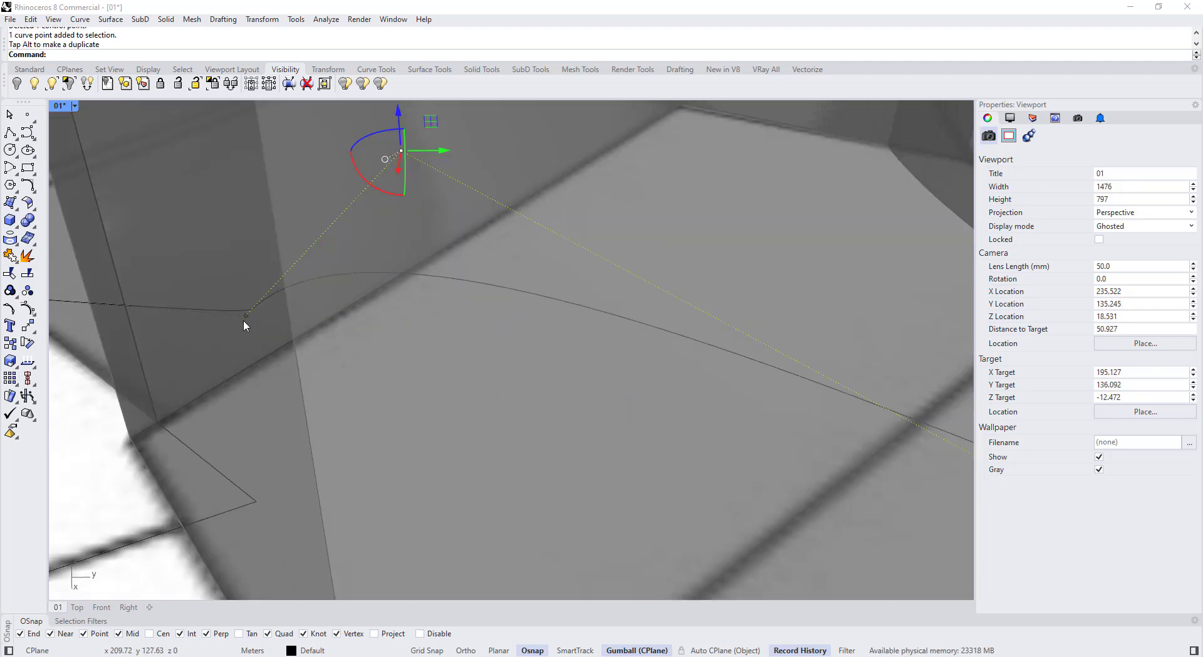
left_click_drag(239, 272, 286, 351)
key("ctrl+z")
scroll(258, 303, "down", 7)
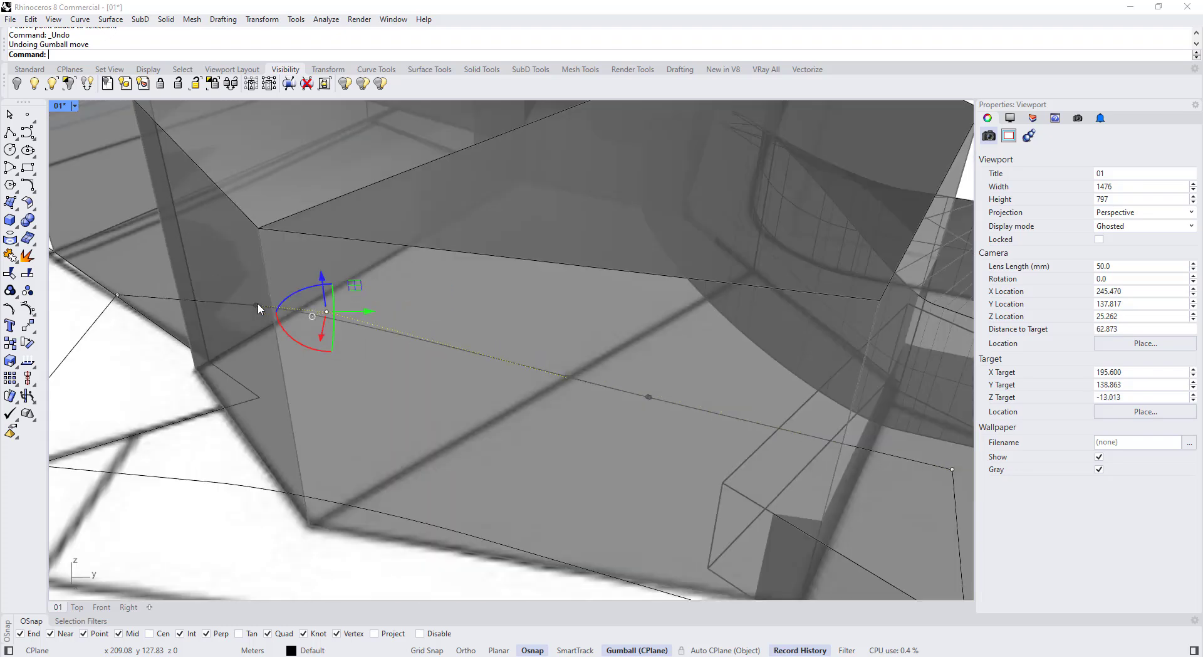
Step: Delete the control point at the rear curve's right-hand kink
scroll(726, 422, "up", 7)
left_click_drag(566, 423, 567, 425)
key("Delete")
scroll(562, 330, "down", 8)
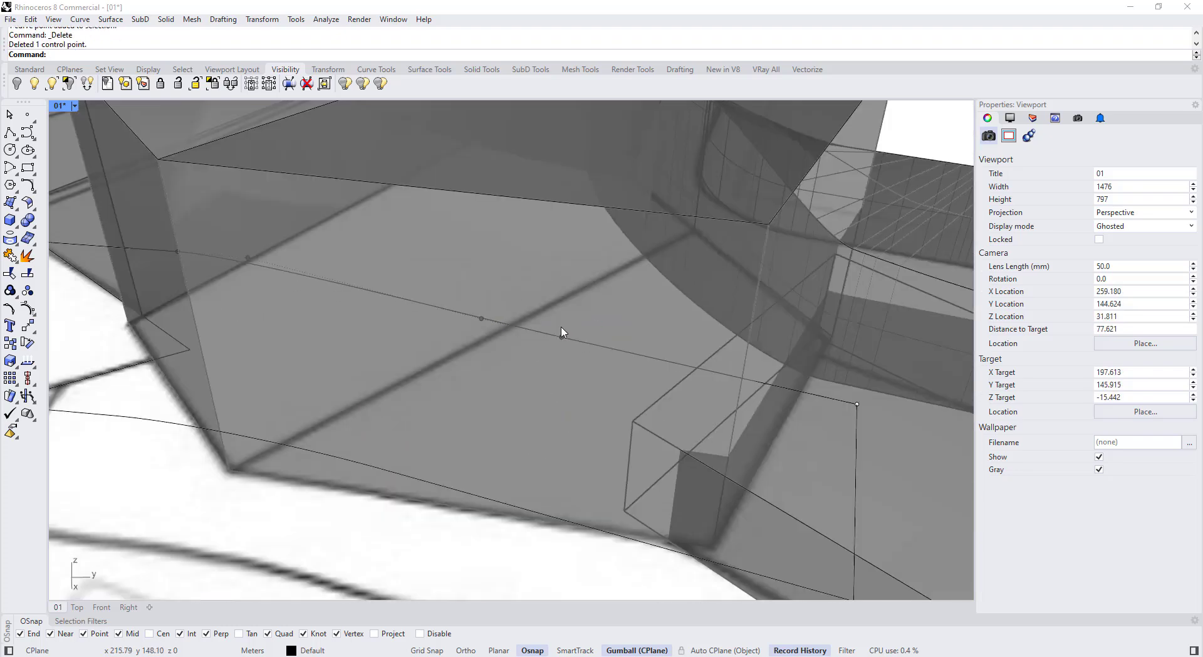
Step: Try raising a middle control point of the front curve to test how its segments connect
left_click(520, 380)
key("Escape")
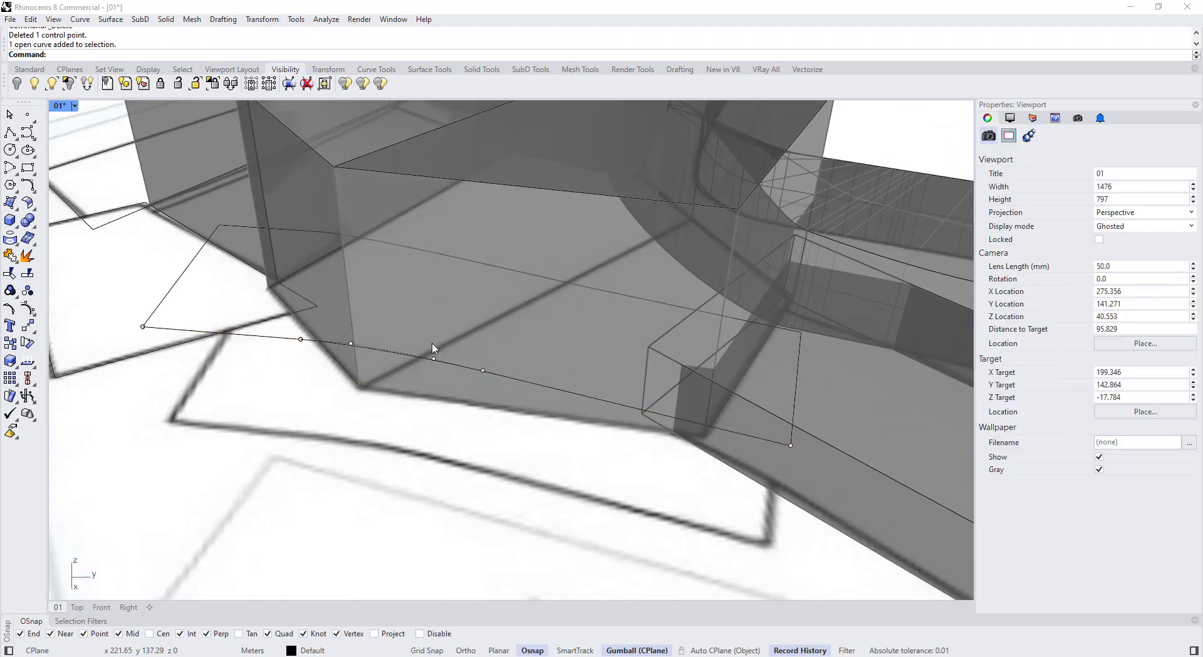
left_click_drag(431, 328, 427, 288)
key("ctrl+z")
scroll(479, 372, "up", 2)
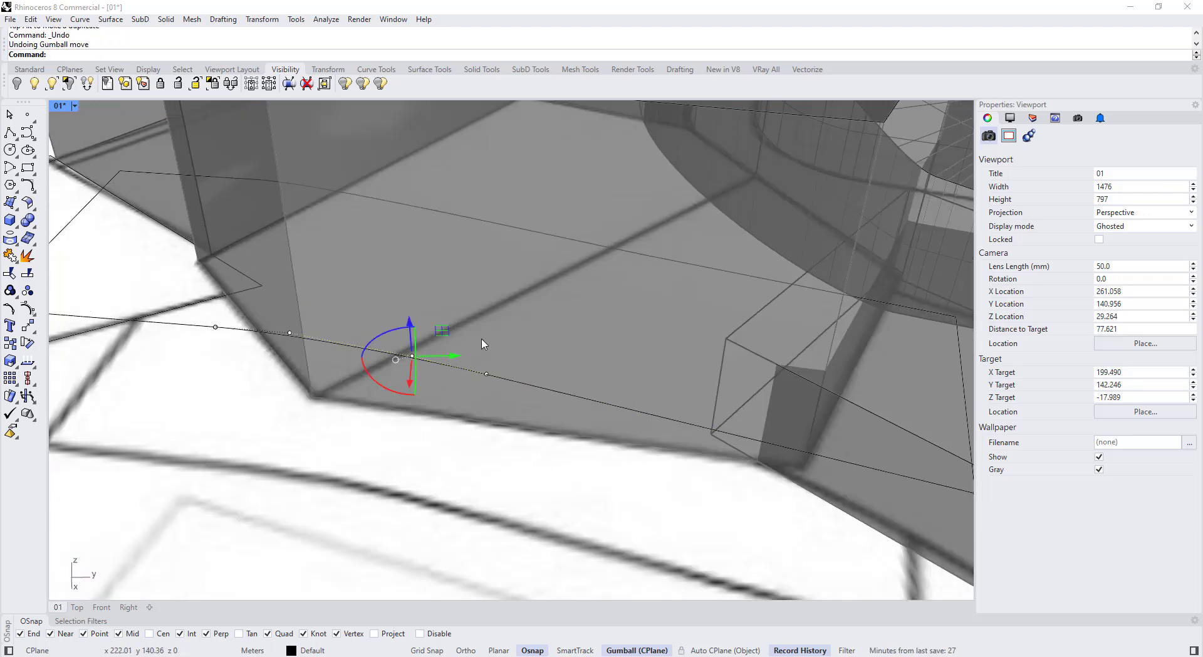
Step: Insert knots beside the front curve's right-hand kink and delete the control point at that kink
scroll(485, 372, "up", 3)
scroll(485, 373, "down", 1)
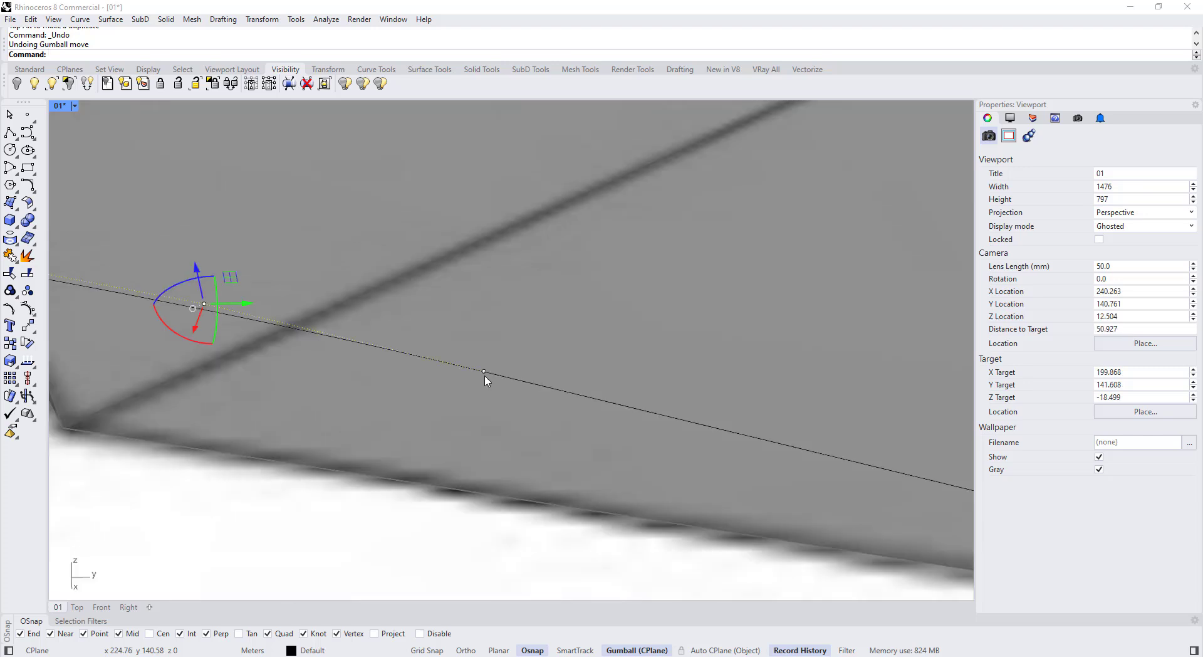
scroll(484, 373, "up", 1)
scroll(485, 373, "up", 1)
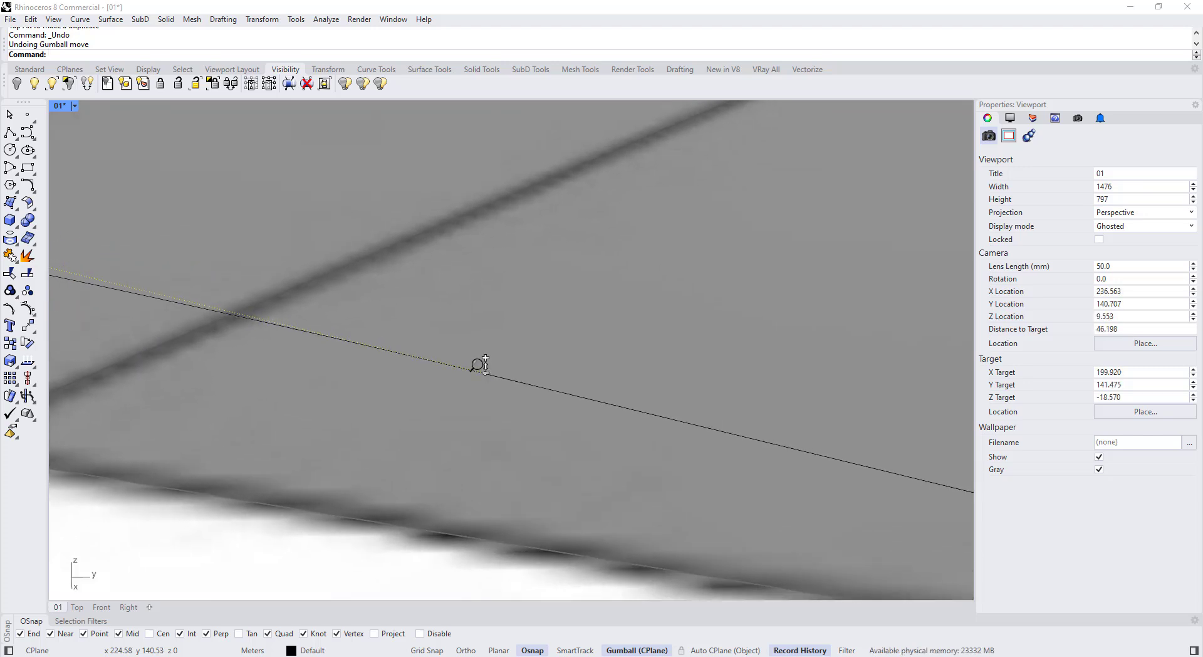
left_click(30, 316)
left_click(29, 351)
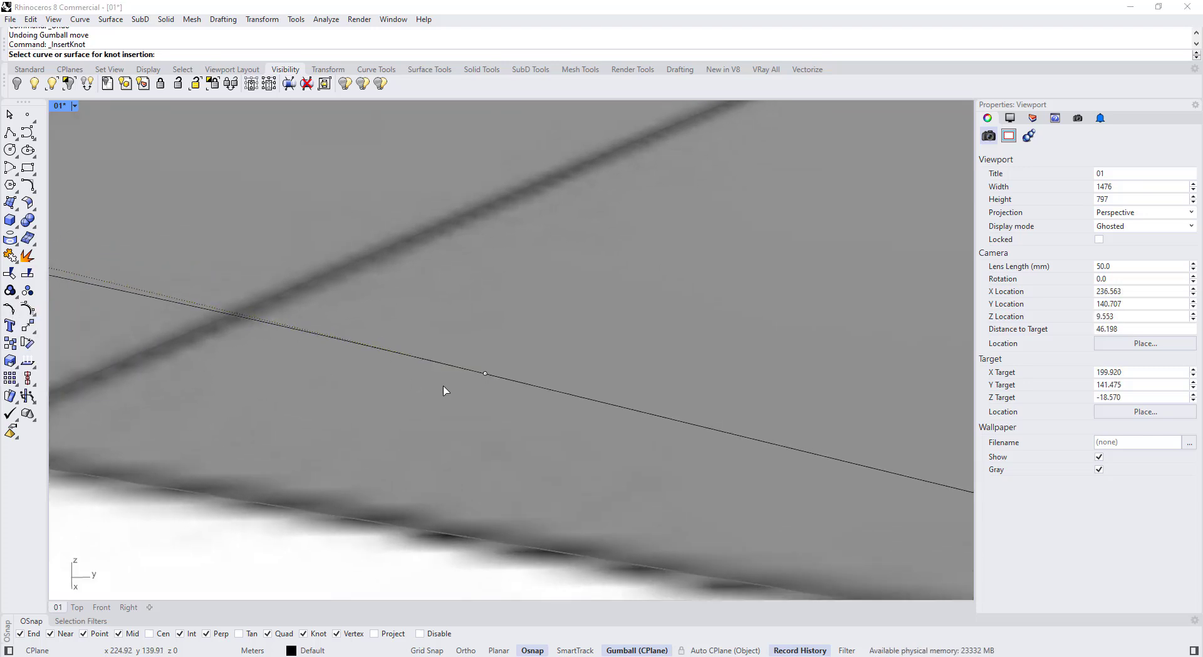
left_click(461, 371)
left_click(479, 371)
left_click(484, 374)
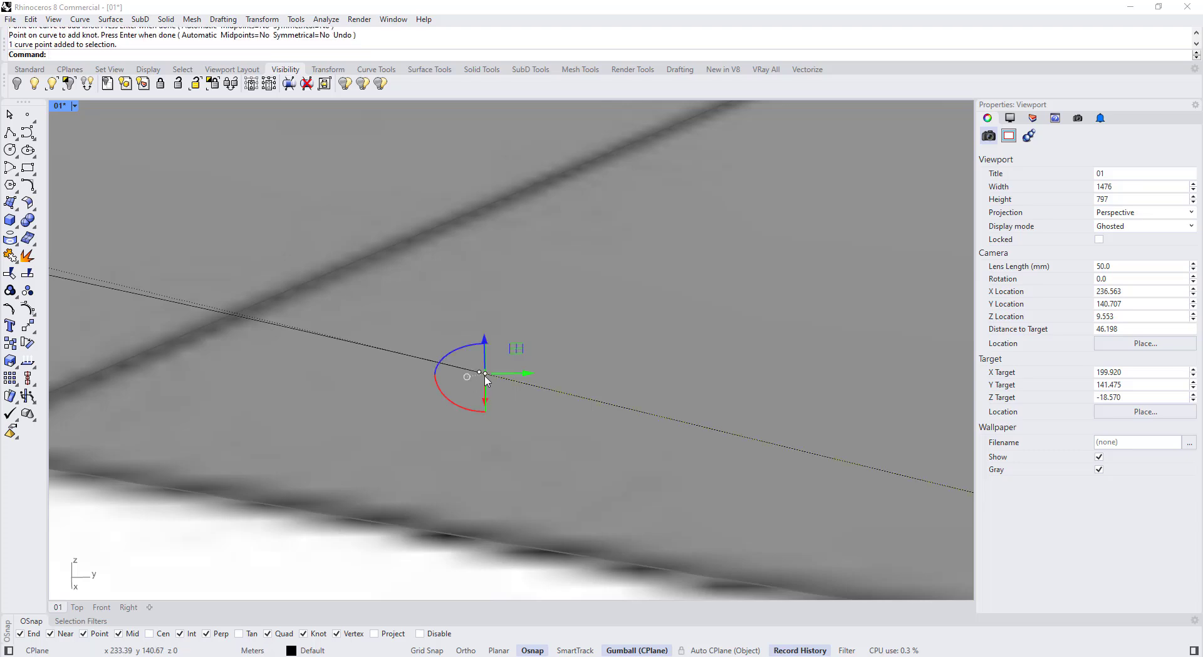
key("Delete")
scroll(547, 381, "down", 10)
Step: Insert knots beside the front curve's left-hand kink and delete the control point at that kink
scroll(534, 350, "up", 8)
scroll(495, 344, "up", 4)
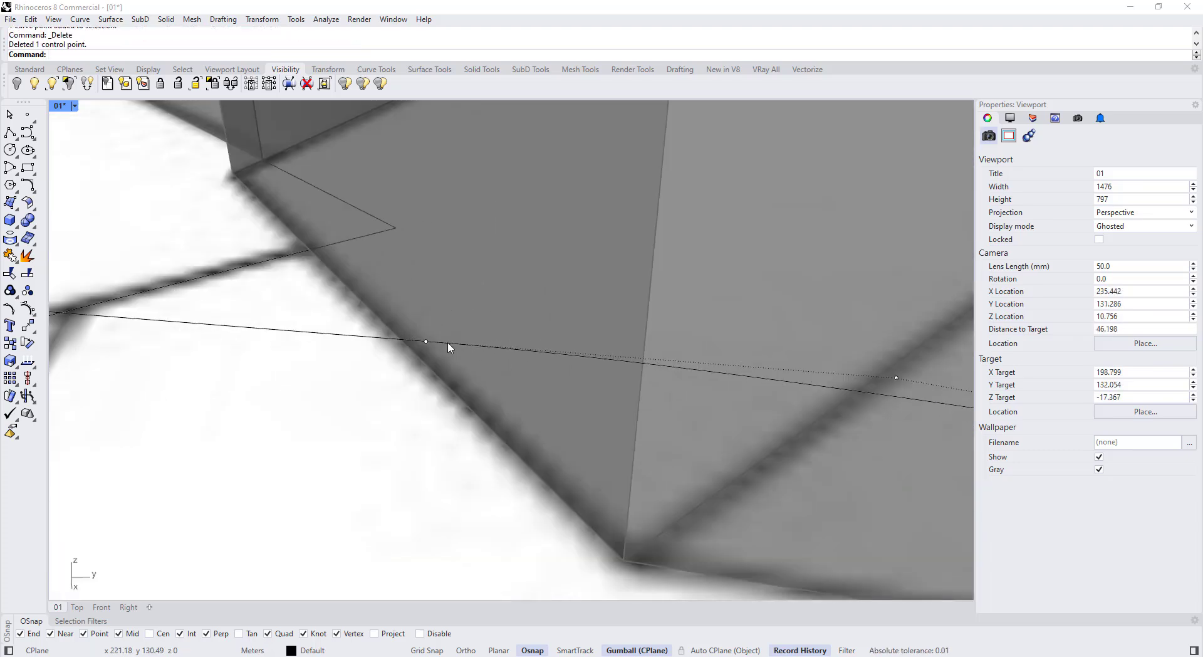
left_click(436, 348)
key("Escape")
right_click(437, 348)
left_click(437, 347)
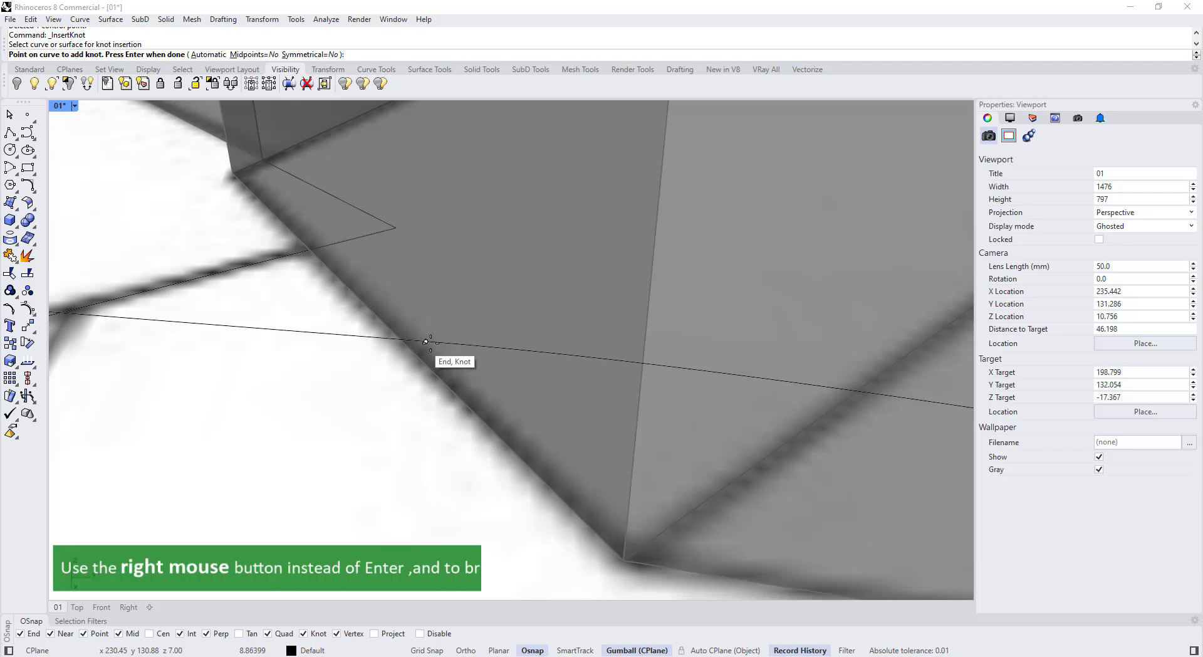
left_click(442, 342)
right_click(430, 342)
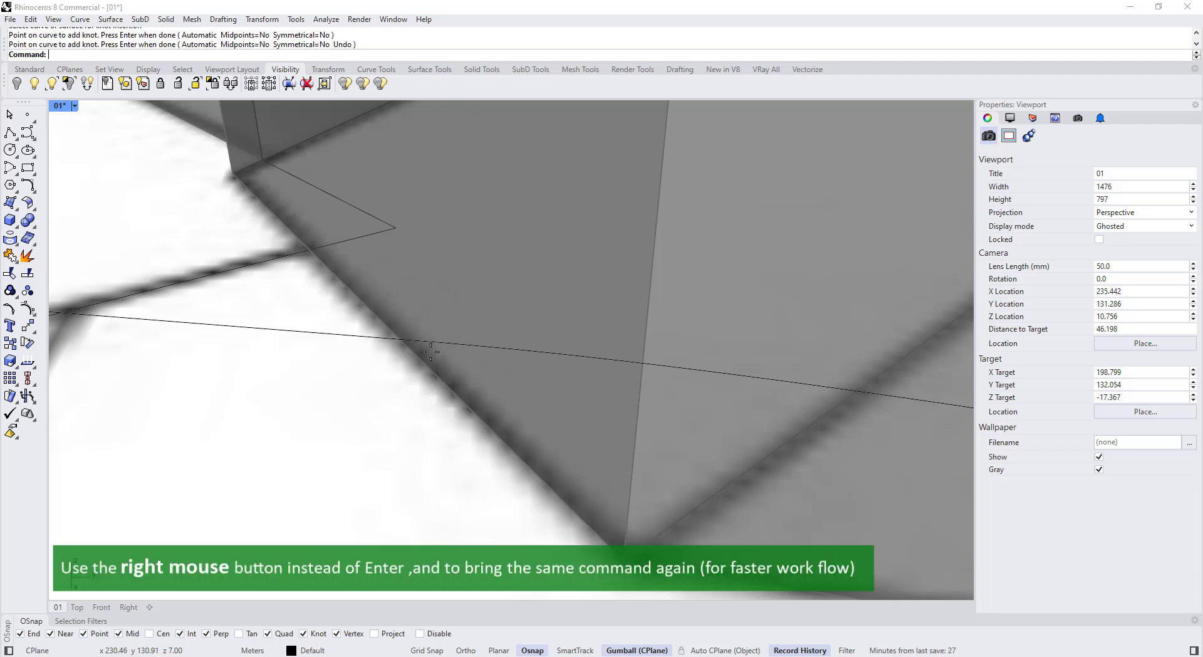
left_click(421, 339)
left_click_drag(412, 313, 428, 355)
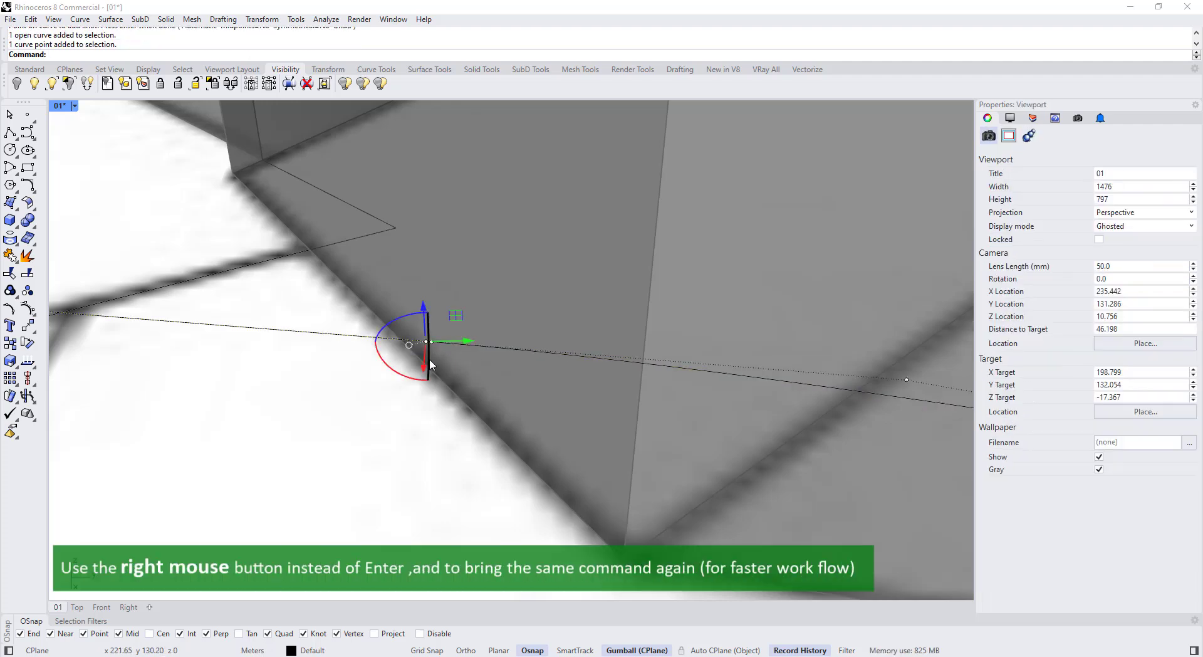
key("Delete")
Step: Examine the front curve's control points and check its knots with the Remove Knot command
left_click(443, 345)
scroll(442, 348, "down", 8)
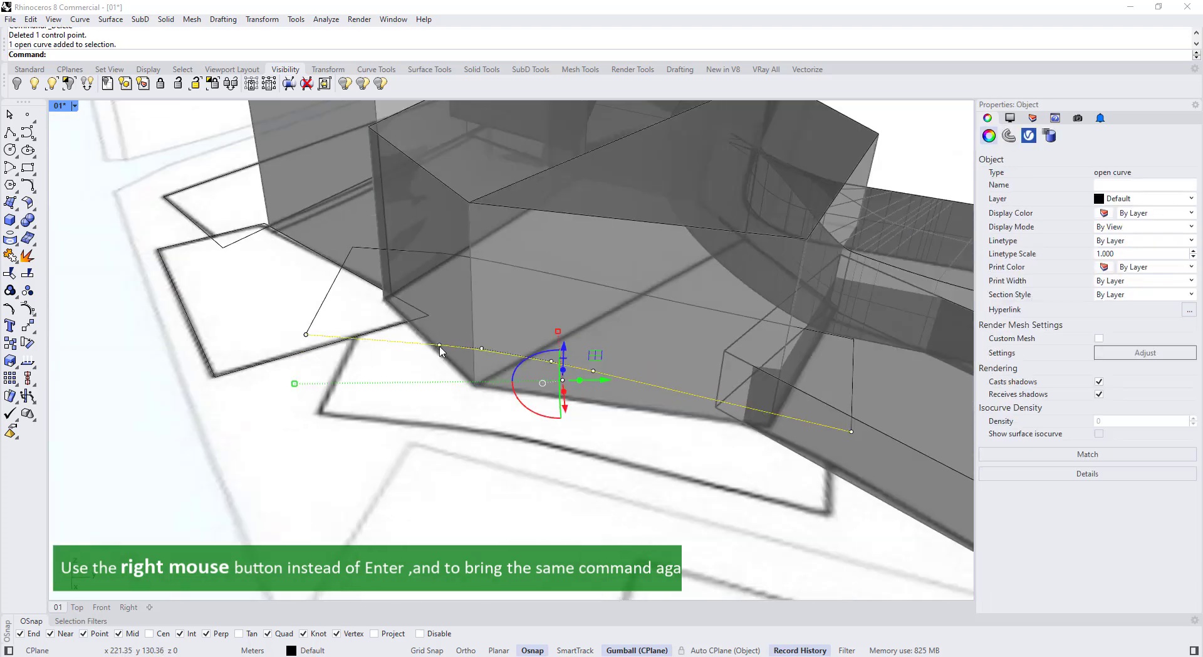
right_click_drag(436, 372, 351, 386, "shift")
key("Escape")
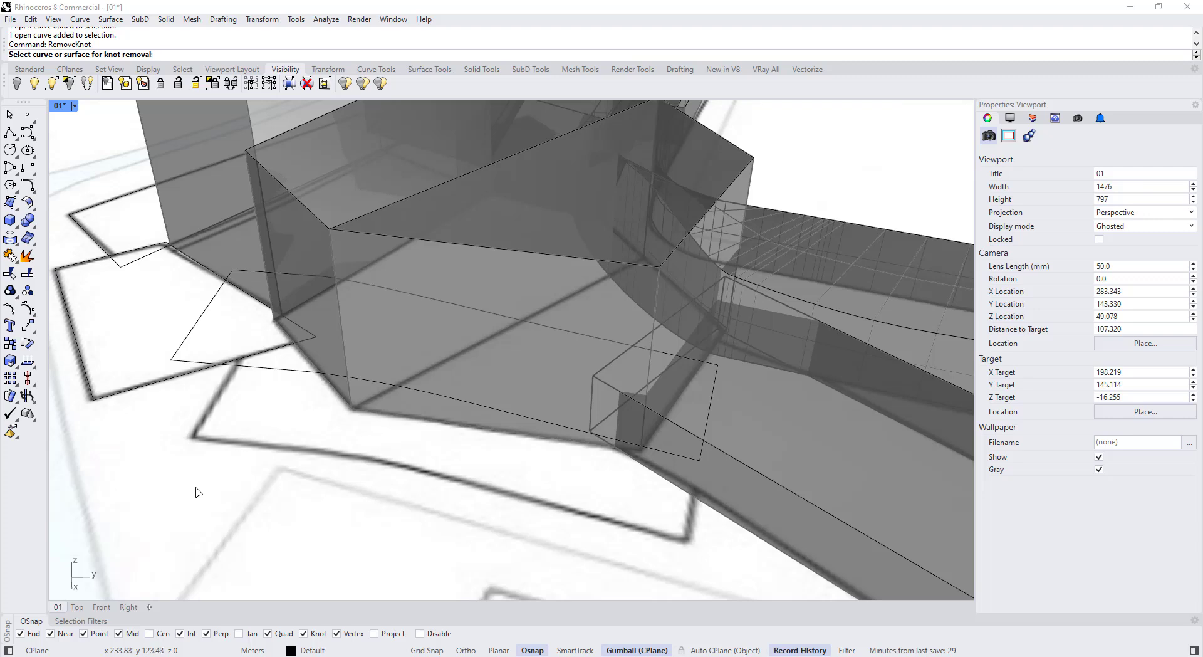
key("Return")
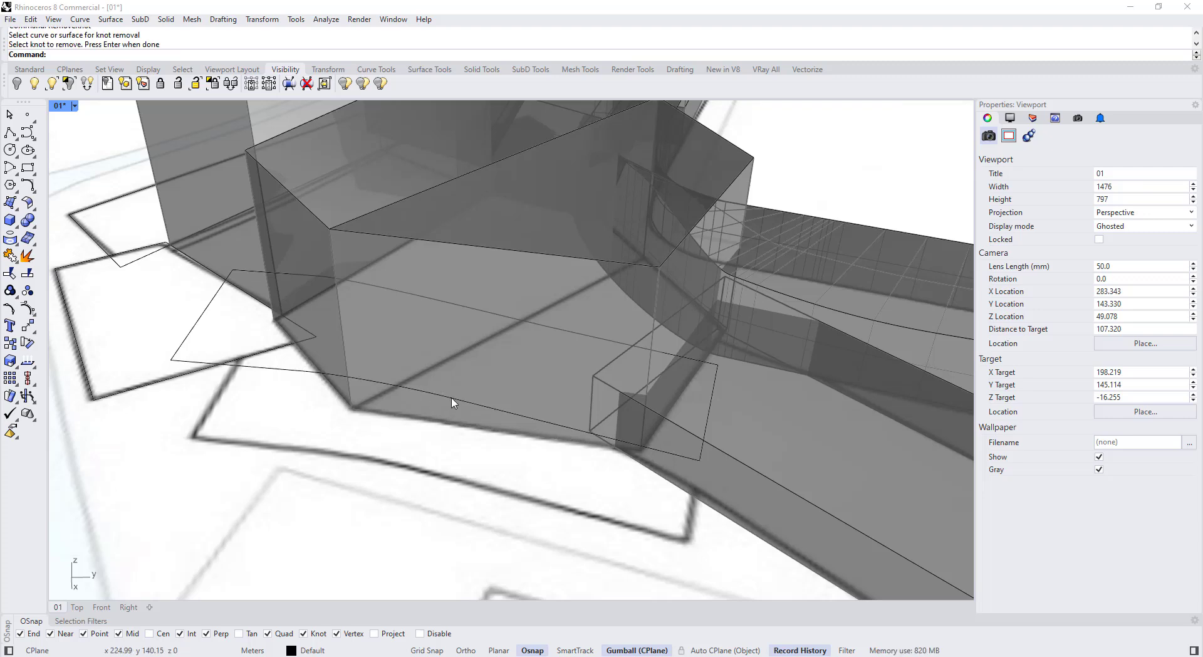
Step: Create a Sweep2 surface with the front and rear curves as rails and the short straight end lines as sweep shapes
left_click(454, 402)
key("Escape")
type("Sweep2")
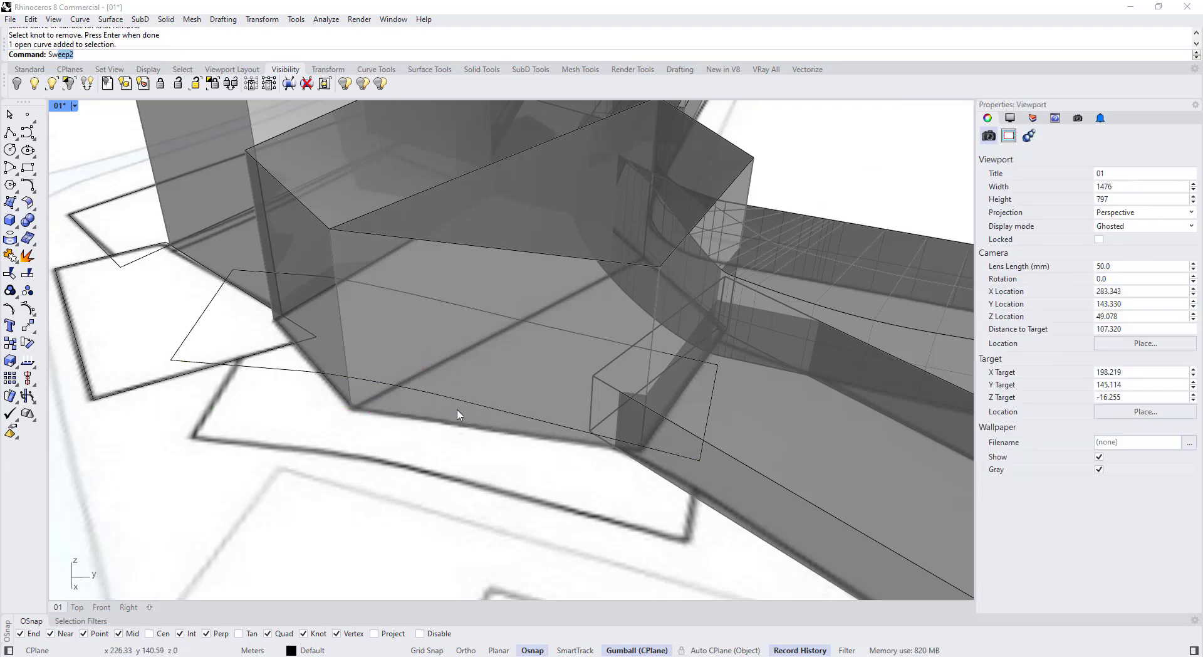
key("Return")
left_click(457, 411)
left_click(491, 318)
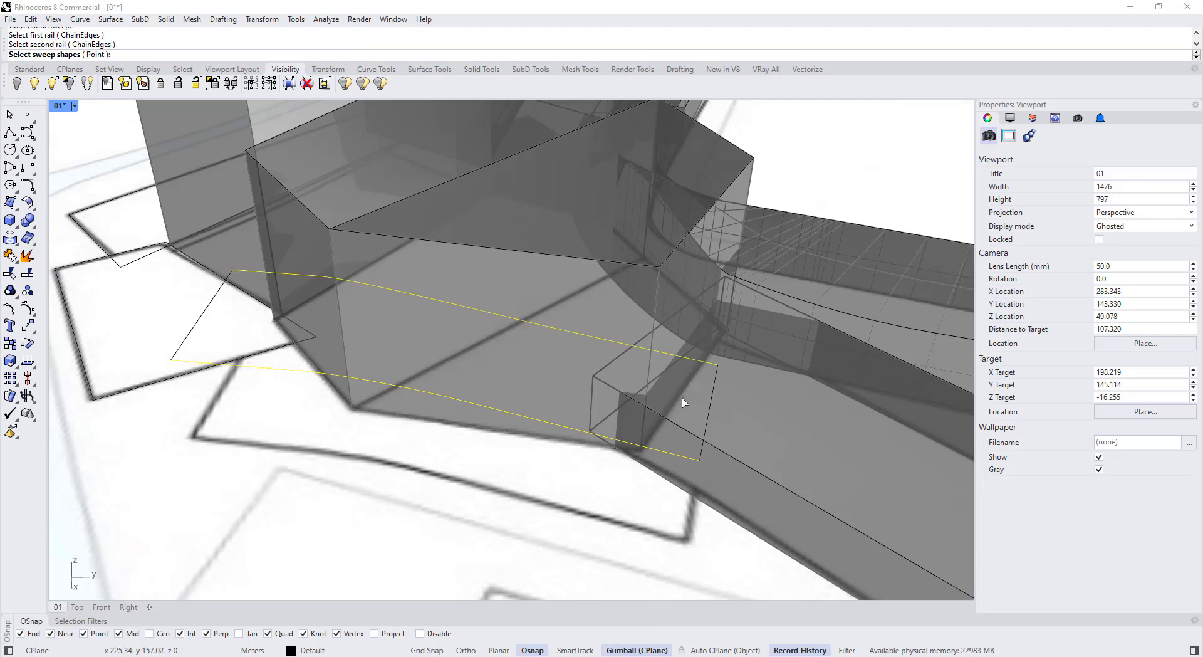
left_click(194, 326)
key("Return")
key("Return")
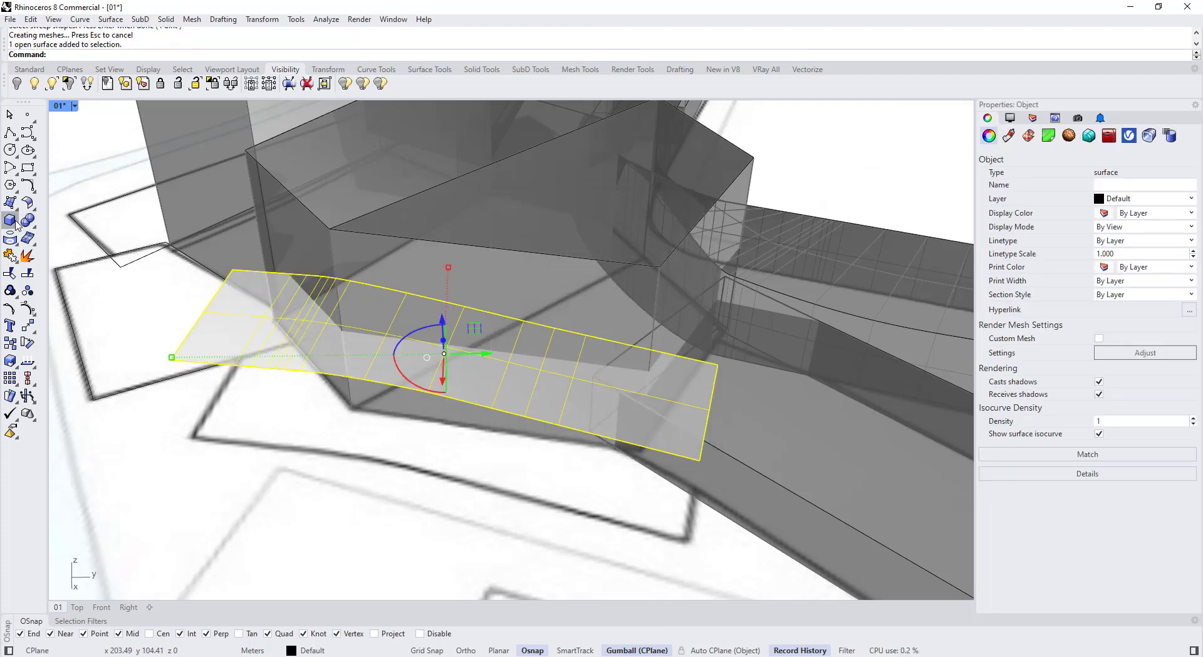
Step: Duplicate the sloping surface's border and place a flattened copy of it on the ground outline with Set Points along Z
left_click(65, 261)
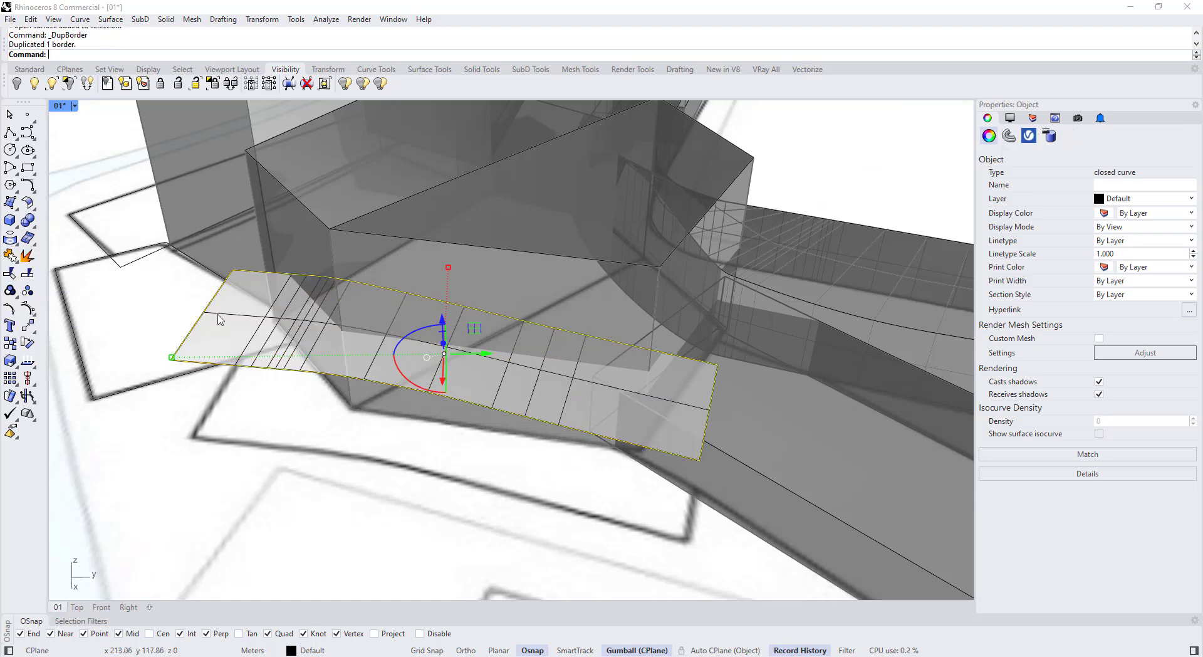
scroll(291, 328, "down", 3)
key("Return")
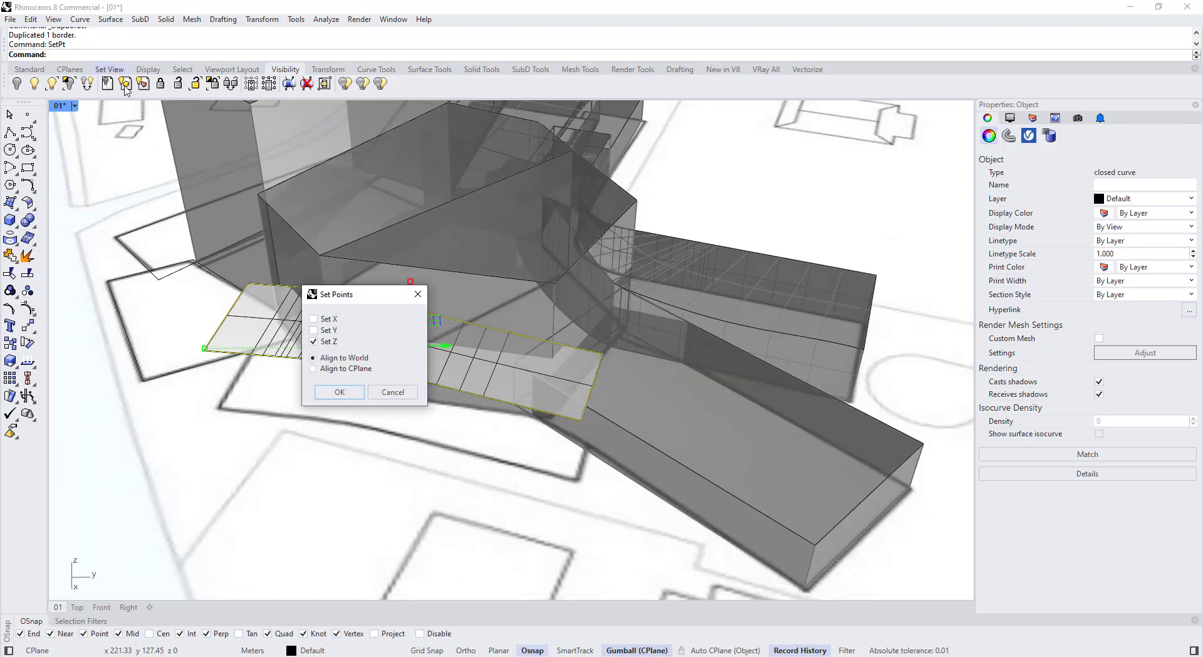
left_click(340, 393)
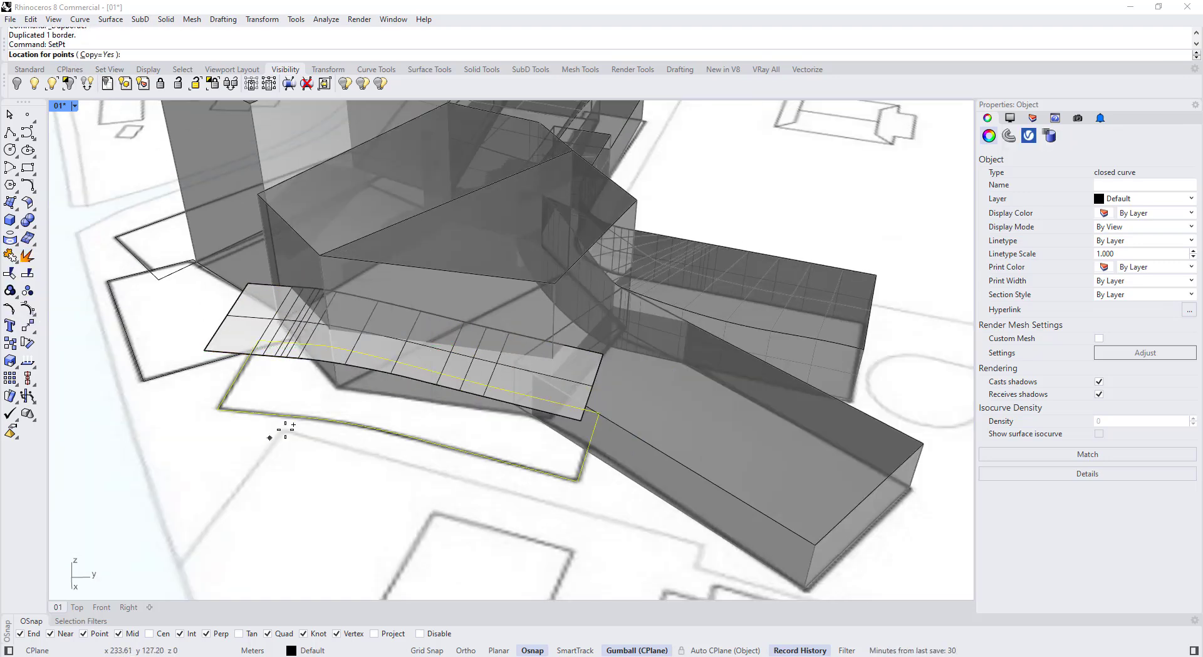
scroll(285, 430, "down", 2)
left_click(294, 487)
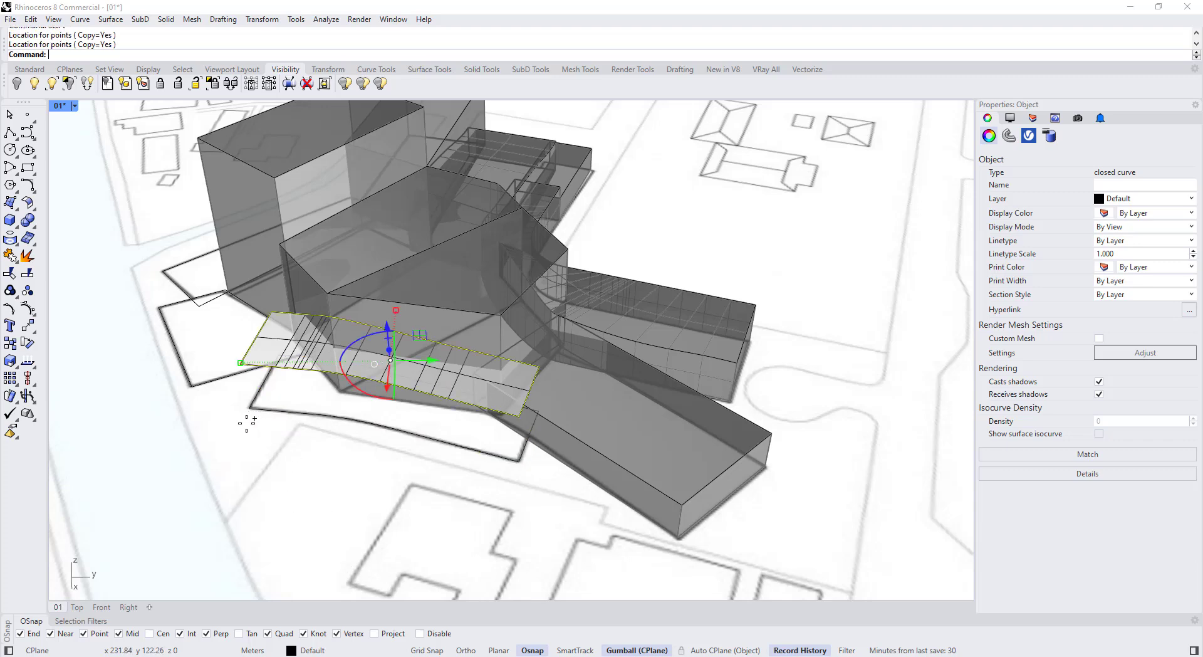
left_click(276, 444)
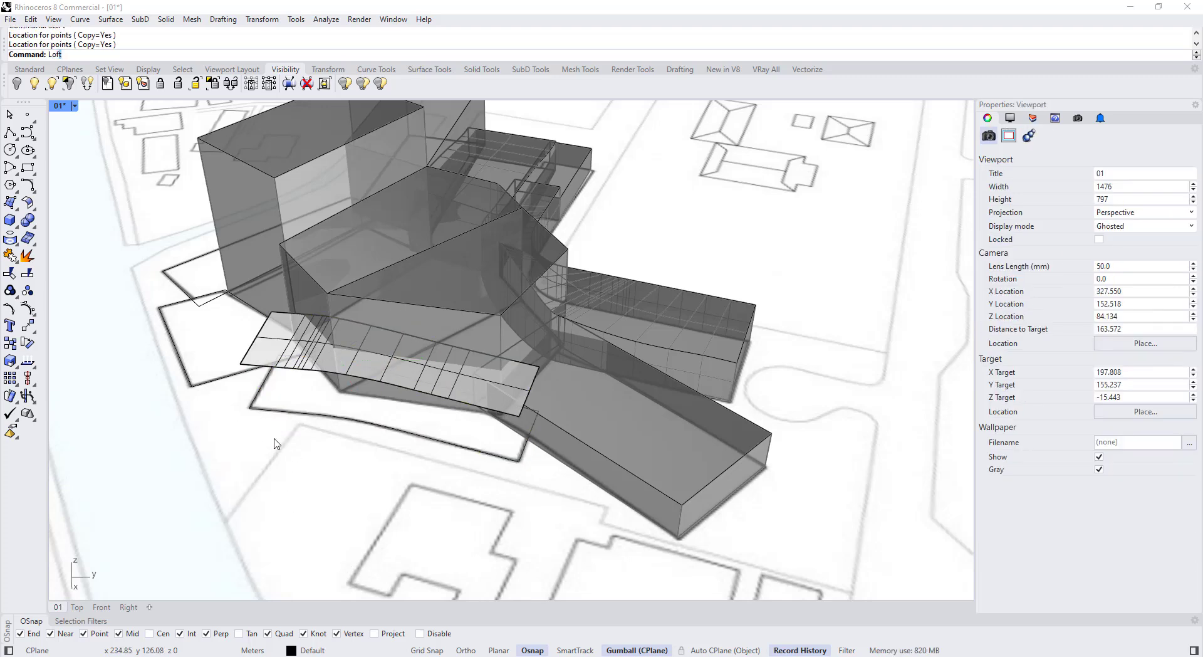
Step: Loft walls between the sloping surface's border and its flattened outline on the ground
type("Loft")
key("Return")
left_click(294, 379)
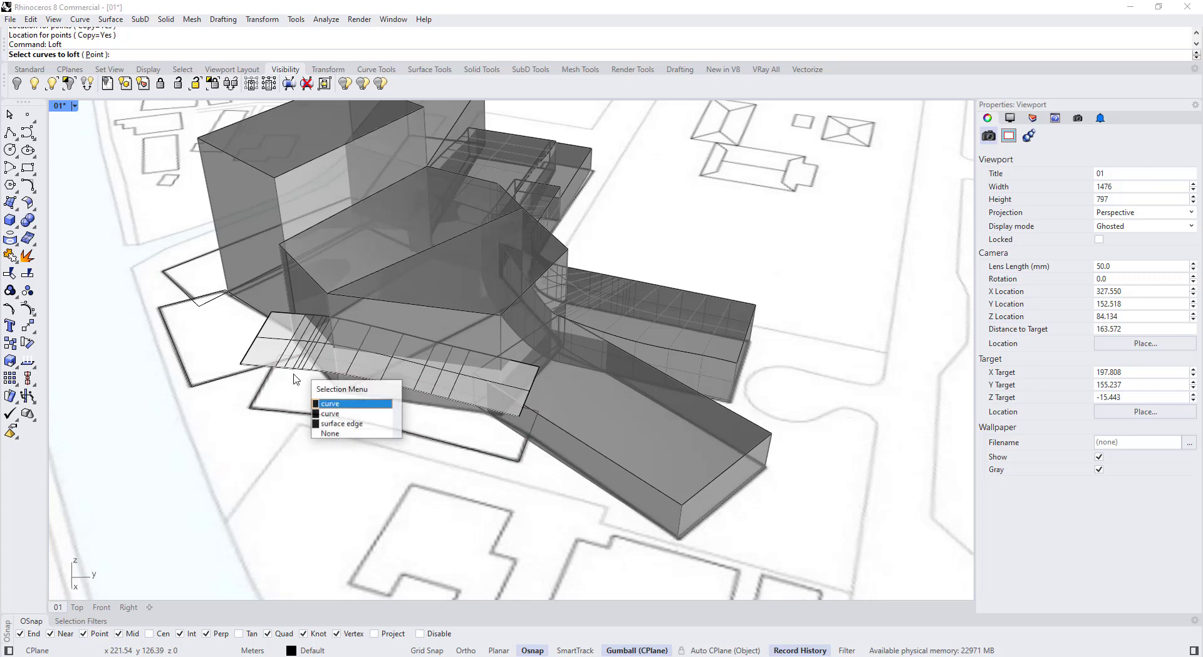
left_click(342, 424)
left_click(290, 415)
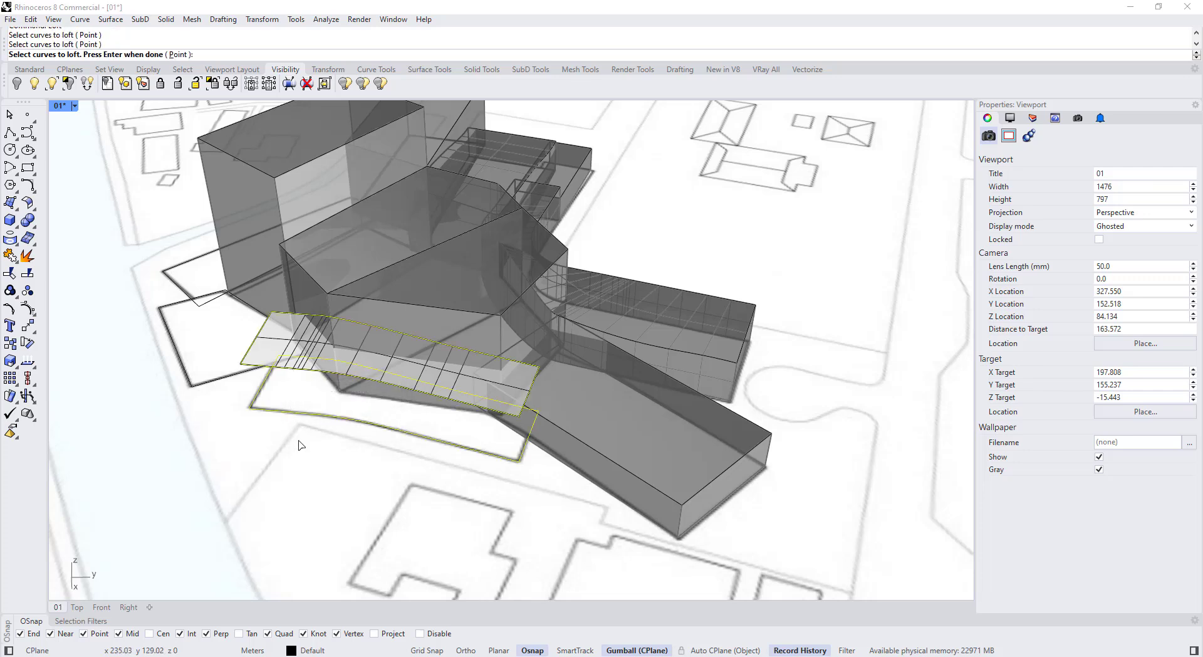
scroll(285, 423, "up", 3)
key("Return")
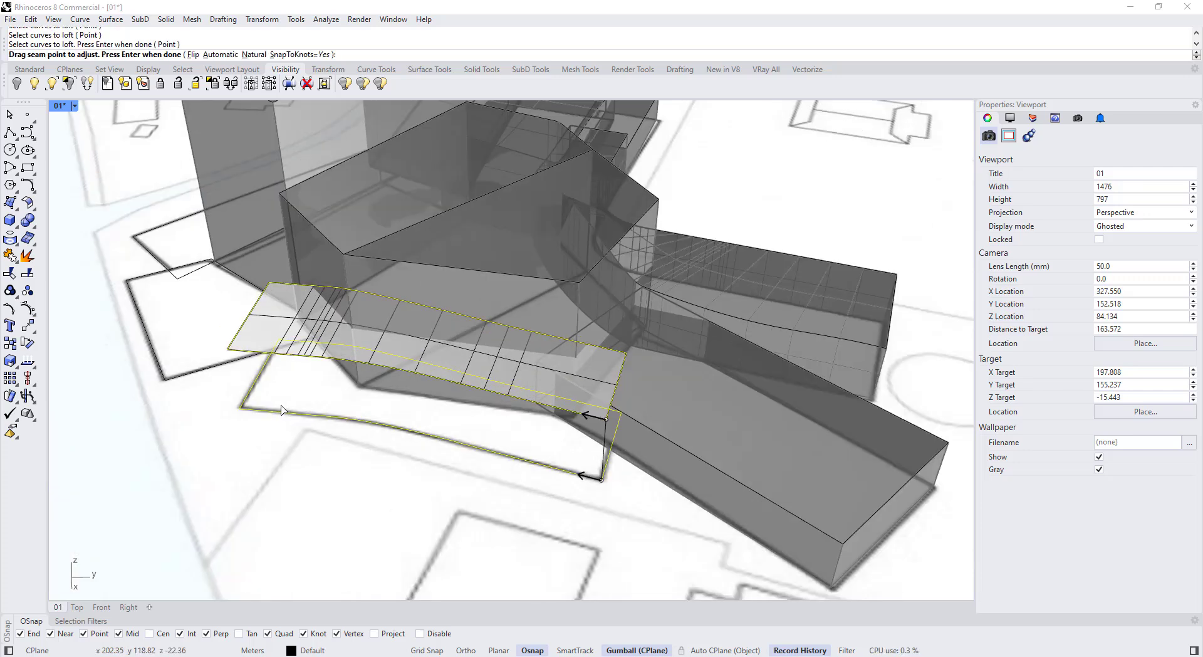
key("Return")
key("Return")
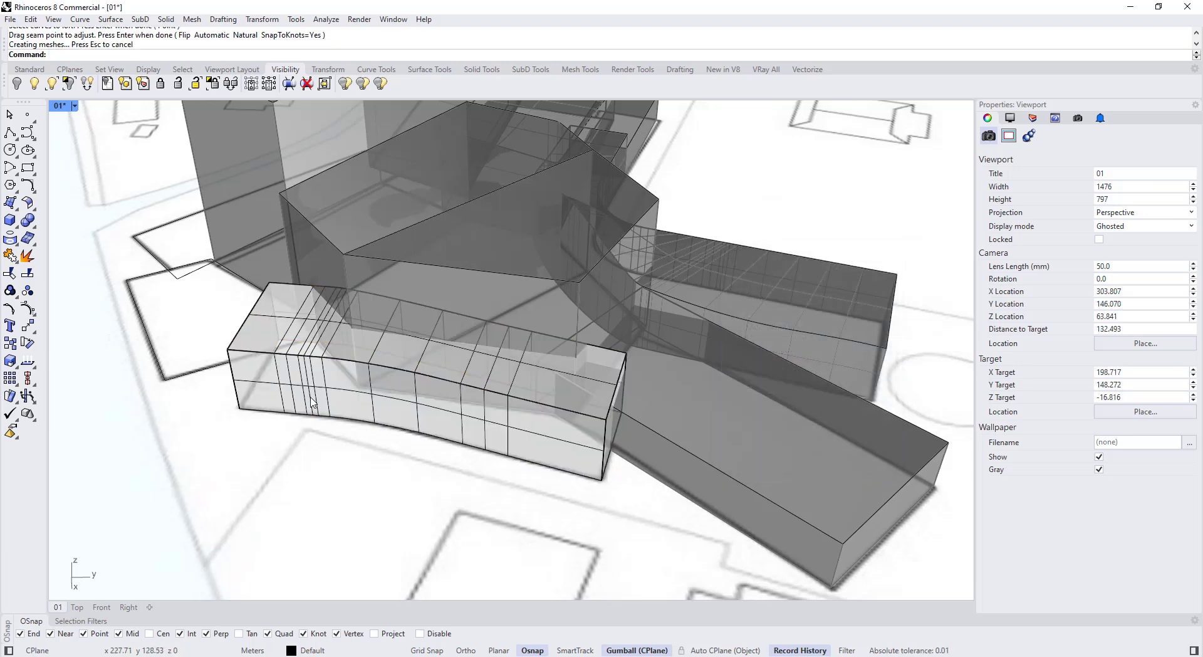
Step: Lock the lofted walls, the sloping surface and their border curves
left_click(290, 412)
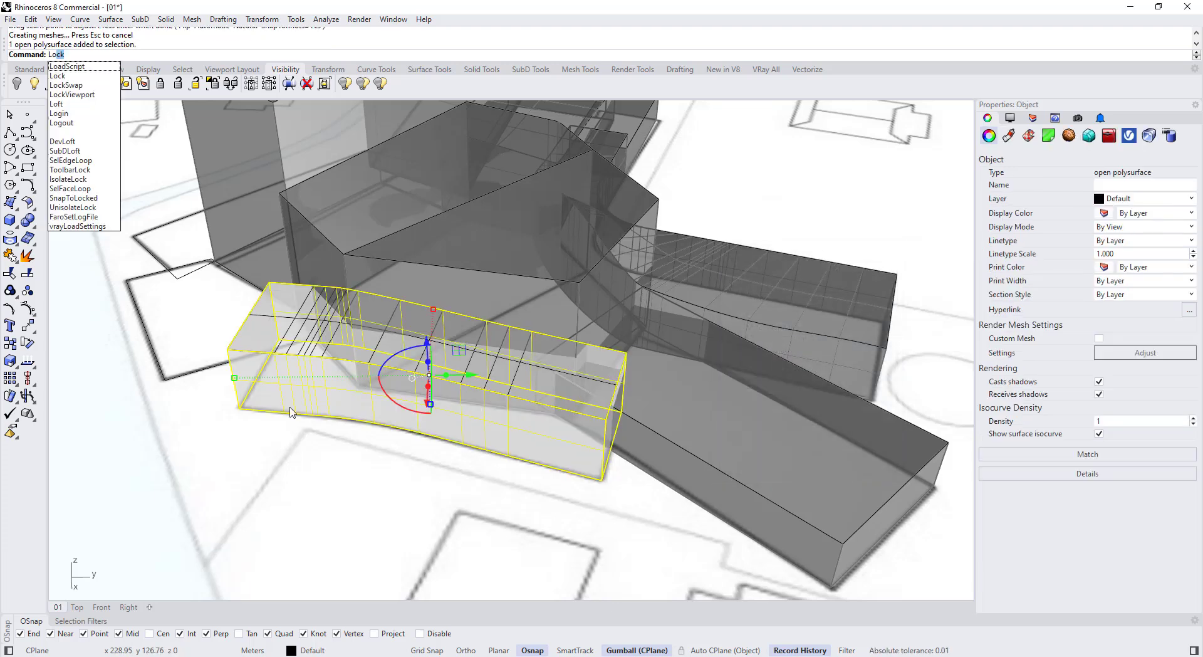
right_click(291, 410)
left_click(292, 355)
right_click(292, 369)
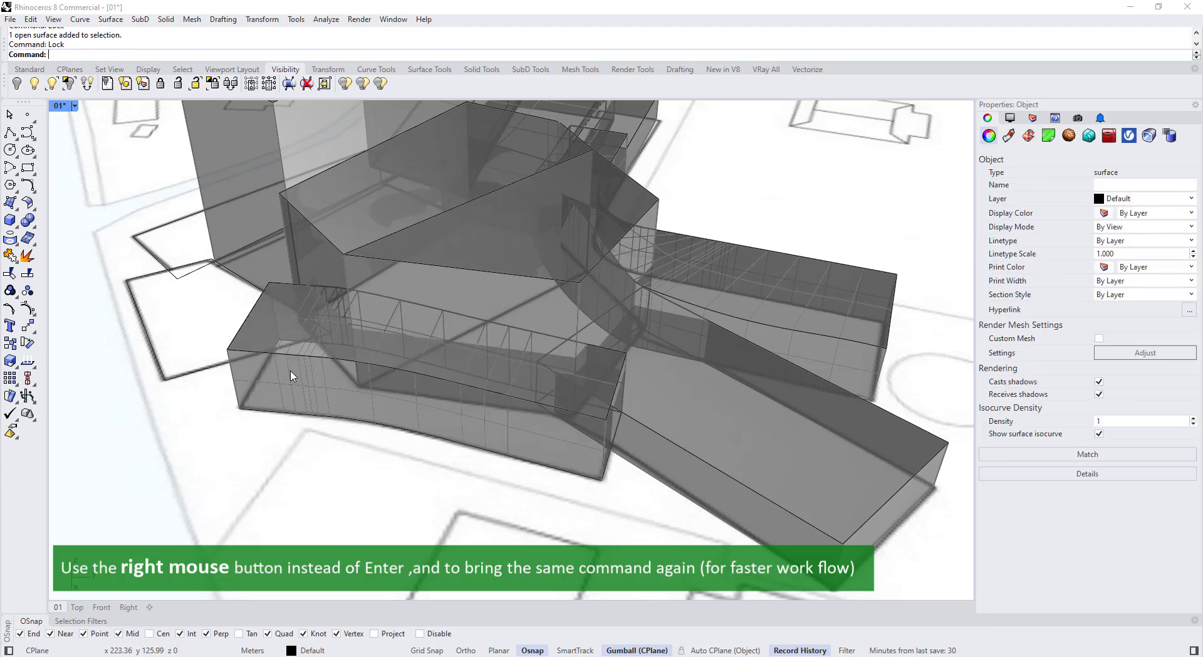
left_click(293, 414)
right_click(306, 434)
left_click(292, 357)
left_click(321, 393)
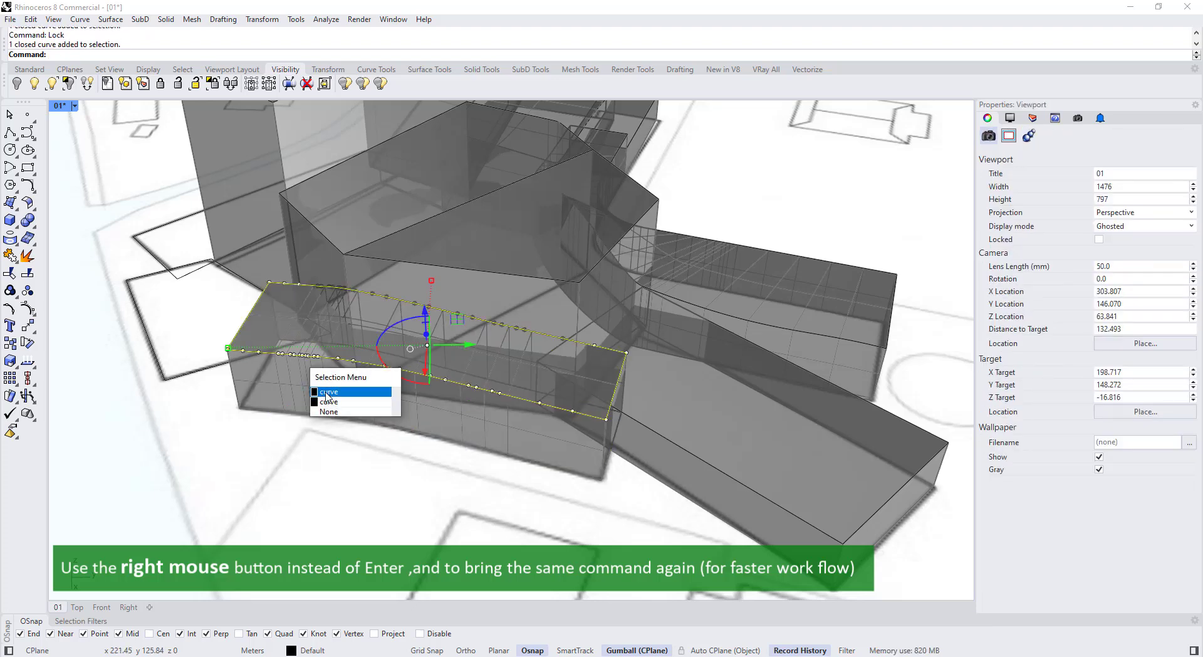
right_click(317, 364)
left_click(316, 357)
Step: Select the four lines of the quadrilateral outline by the river and raise them above the ground
scroll(316, 357, "down", 6)
right_click_drag(316, 357, 376, 388)
left_click(365, 353)
left_click(341, 377)
key("Escape")
scroll(376, 389, "down", 5)
scroll(382, 401, "up", 7)
left_click(334, 443, "shift")
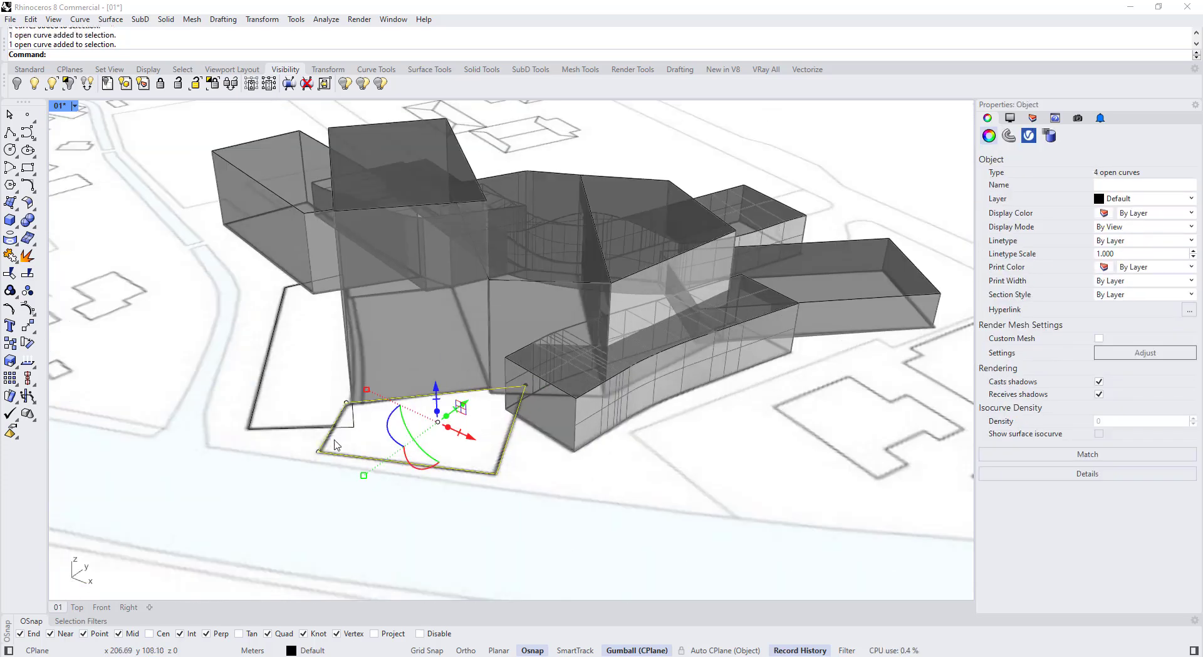
right_click_drag(334, 443, 351, 401)
left_click_drag(353, 361, 349, 279)
right_click_drag(348, 350, 354, 401)
Step: Create a Sweep2 surface from the raised quadrilateral's lines with cross sections left unchanged
left_click(347, 344)
left_click(346, 406)
left_click(254, 364)
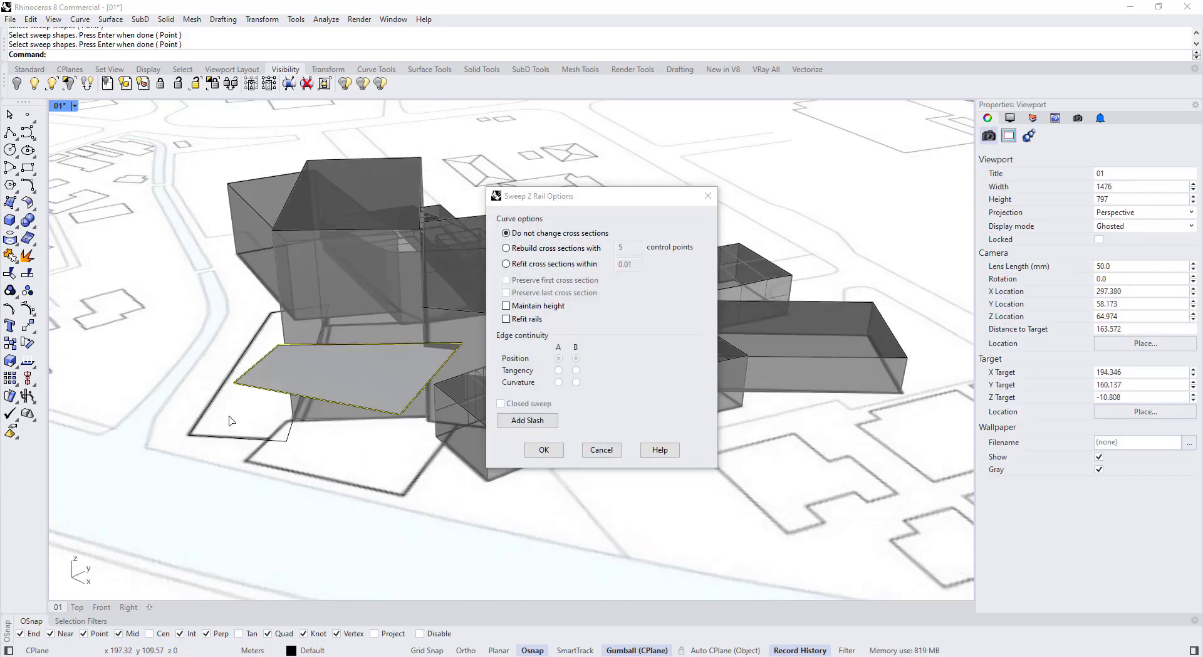
left_click(544, 451)
Step: Duplicate the quadrilateral surface's border and copy it down to the ground with Set Points along Z
left_click(257, 383)
left_click(33, 226)
left_click(339, 395)
Step: Loft walls between the raised quadrilateral border and its ground-level copy
type("Loft")
key("Return")
left_click(315, 398)
left_click(319, 478)
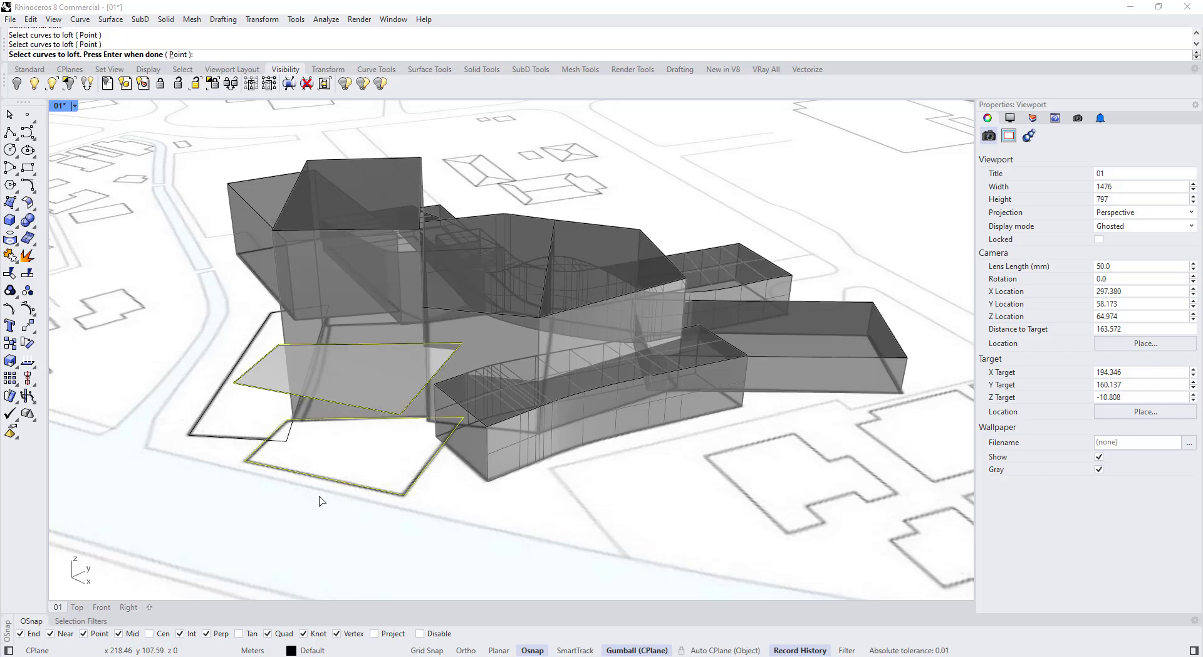
key("Return")
key("Return")
Step: Lock the quadrilateral volume's lofted walls, top surface and border curves
left_click(336, 446)
type("Lock")
key("Return")
left_click(352, 411)
left_click(381, 438)
key("Return")
Step: Raise the lines of the long outline in front of the tallest block and create a Sweep2 surface from them
right_click_drag(292, 464, 401, 451)
left_click_drag(529, 552, 470, 466)
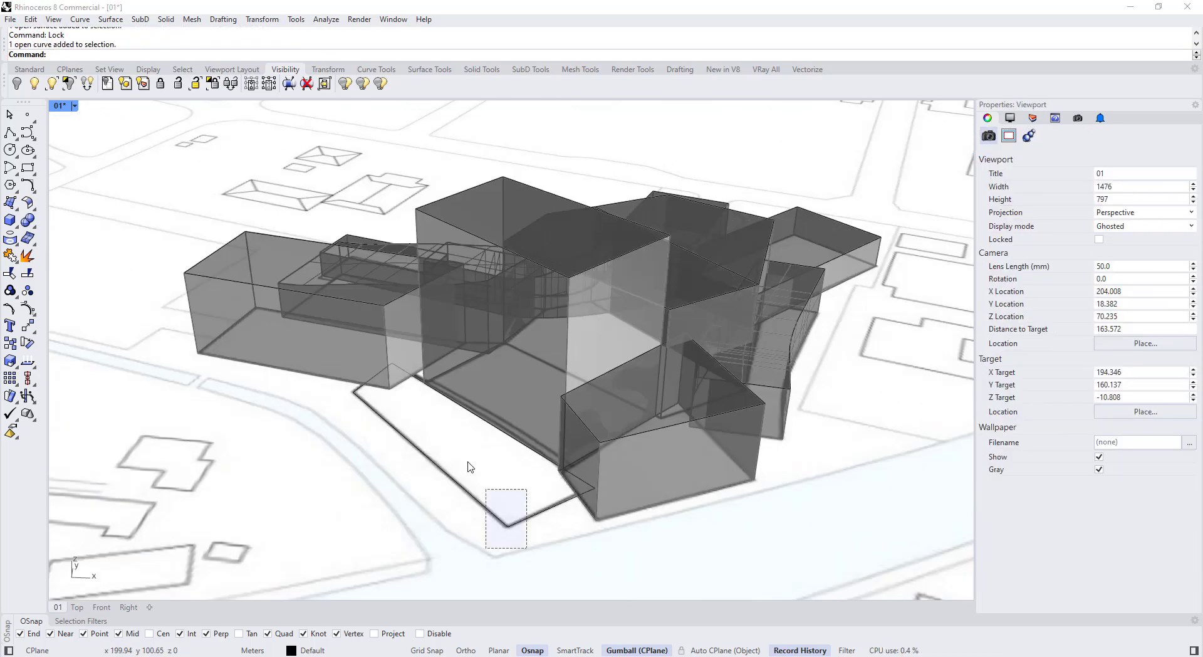
right_click_drag(439, 432, 448, 379)
left_click_drag(527, 352, 526, 309)
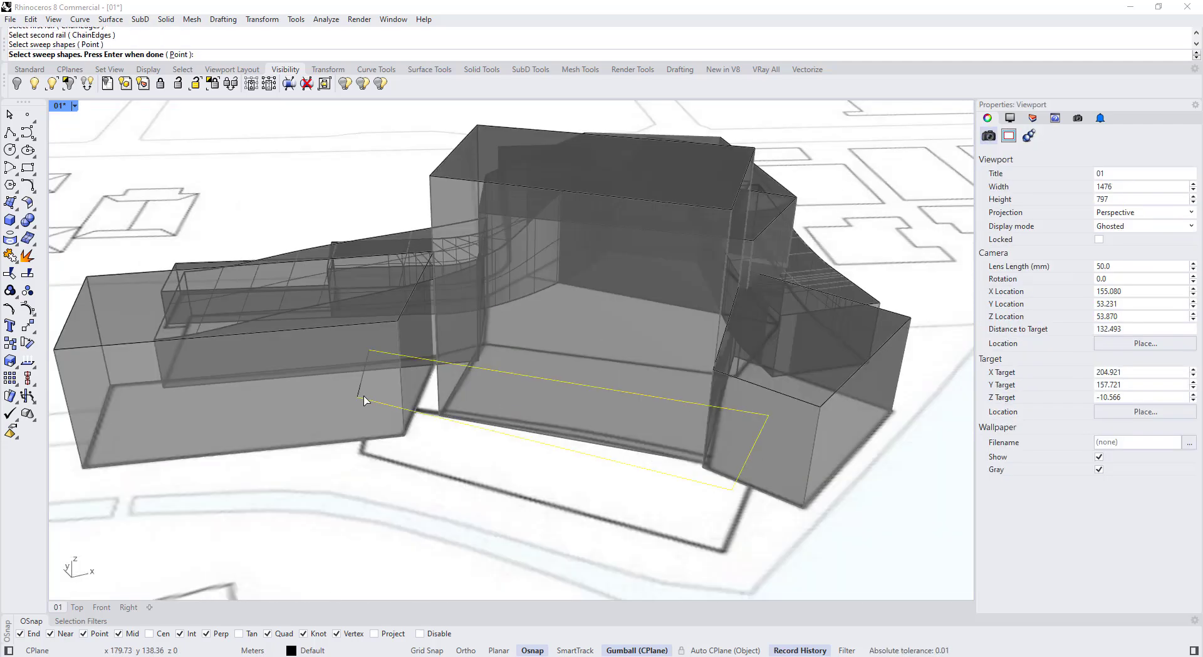
key("Return")
Step: Duplicate the border of the long top surface and loft walls between it and its ground-level copy
type("DupBorder")
key("Return")
type("Loft")
key("Return")
left_click(407, 430)
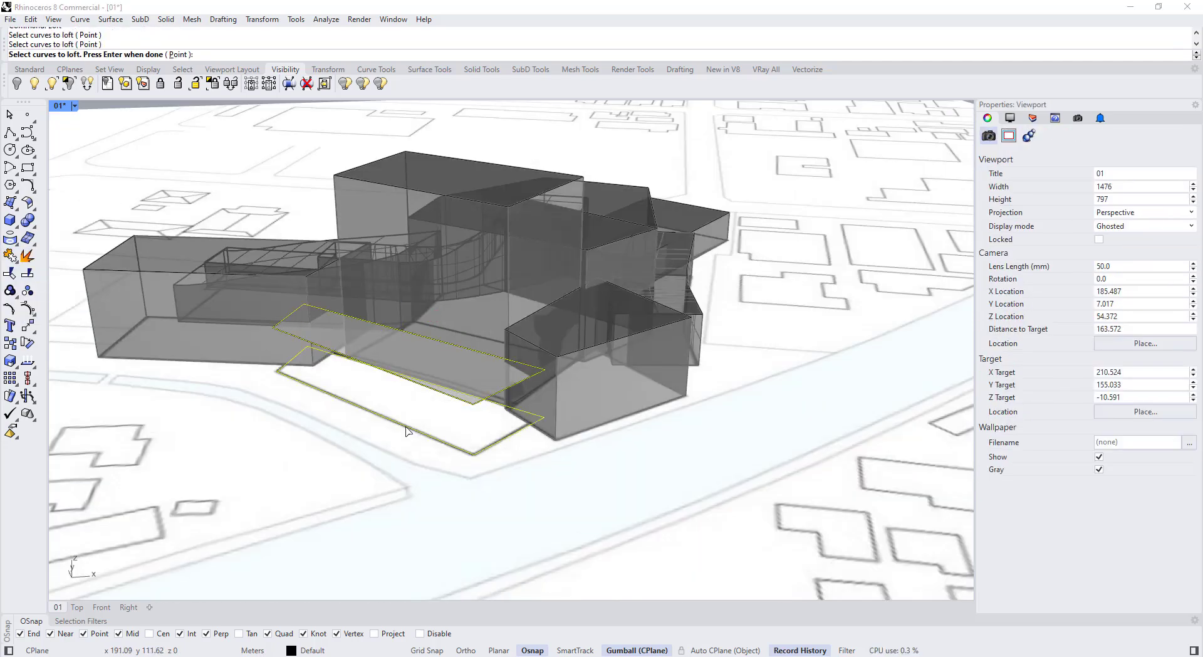
key("Return")
key("Return")
Step: Lock the finished geometry of the long volume in front of the tallest block
key("Return")
left_click(407, 406)
type("Lock")
key("Return")
Step: Examine the narrow gap between the long wing and the tallest block and open the maximized Top view
scroll(410, 404, "up", 5)
scroll(452, 363, "down", 7)
right_click_drag(452, 364, 477, 438)
scroll(476, 438, "up", 6)
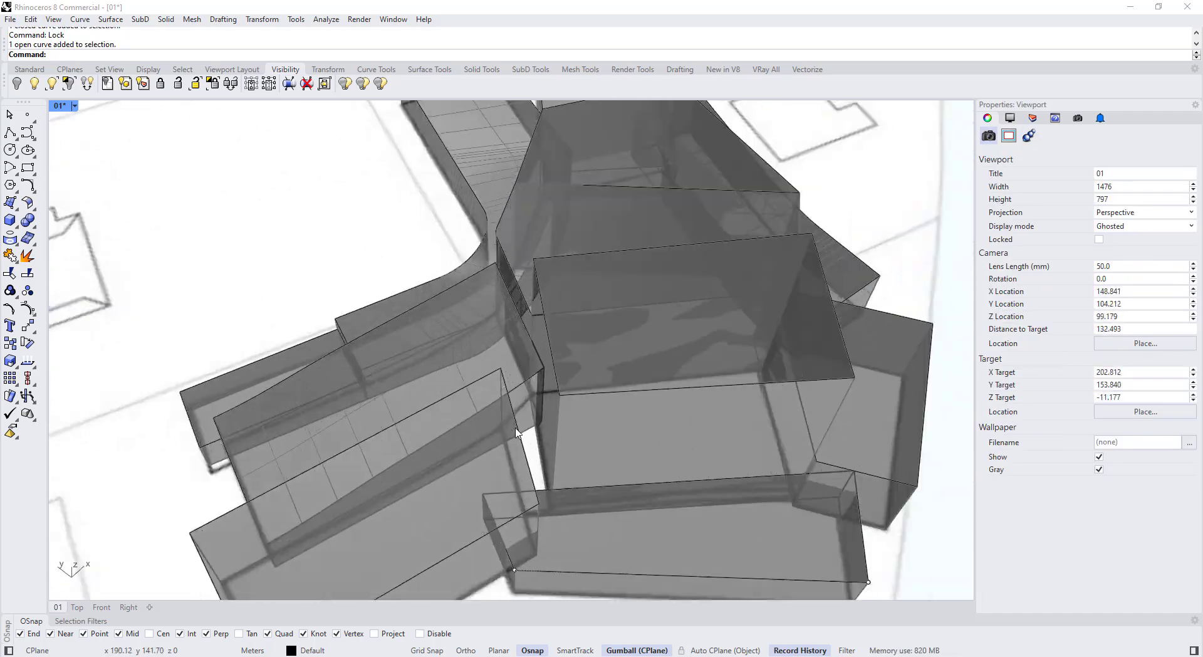
left_click(517, 415)
scroll(517, 414, "up", 5)
scroll(546, 337, "down", 5)
right_click_drag(547, 336, 580, 411)
scroll(580, 410, "up", 3)
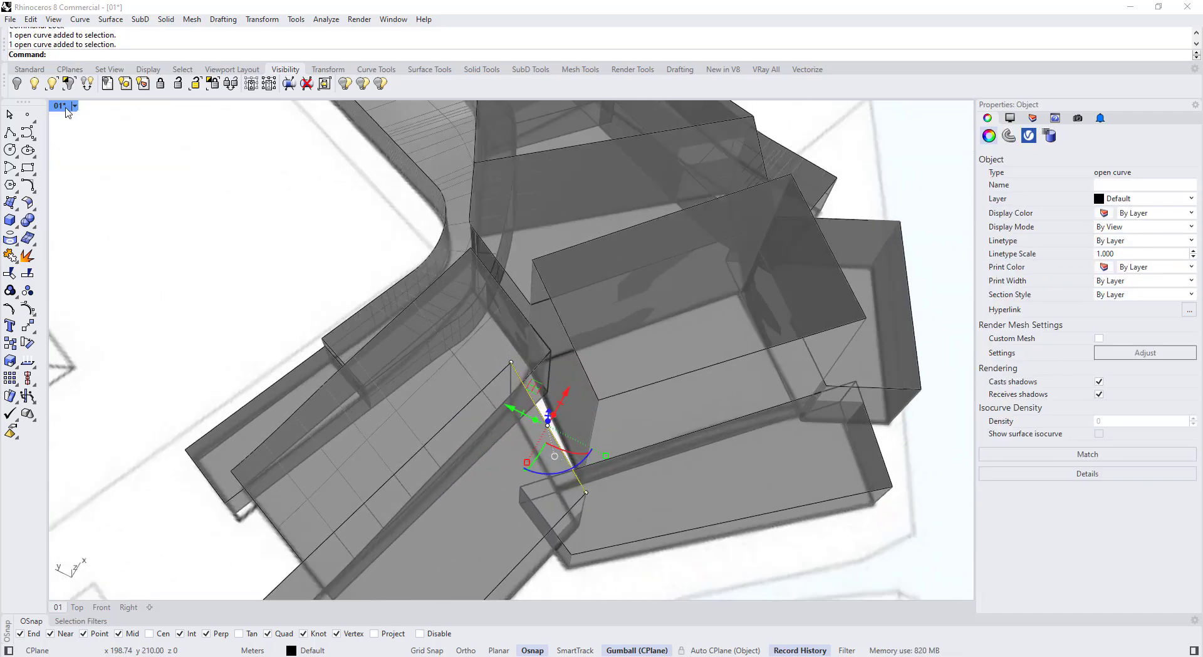
double_click(60, 106)
double_click(58, 106)
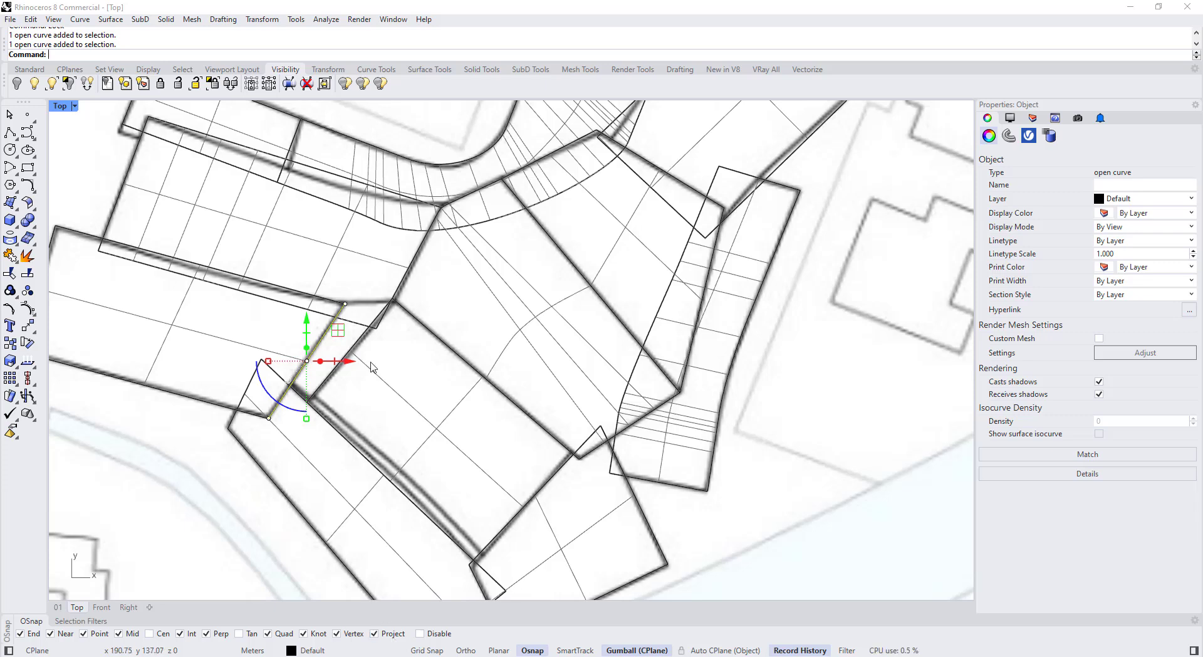
left_click(405, 384)
Step: Draw two short polylines closing both ends of the gap between the wing's and the tallest block's footprint corners
left_click(11, 132)
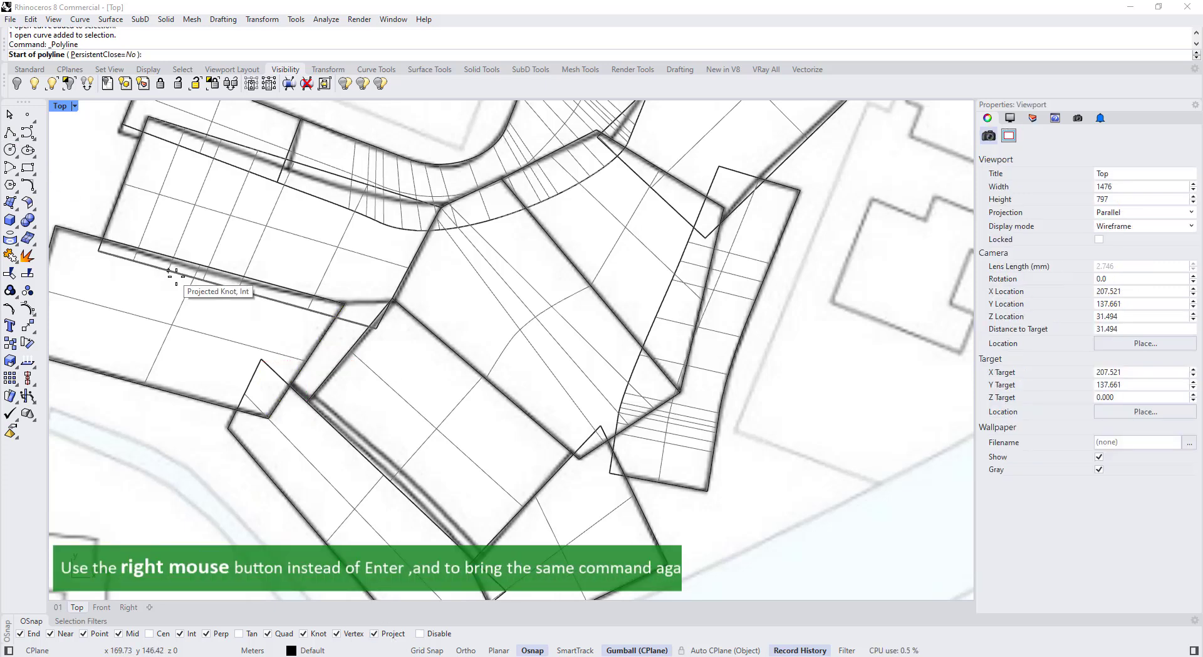
scroll(276, 331, "up", 2)
left_click(363, 298)
left_click(424, 291)
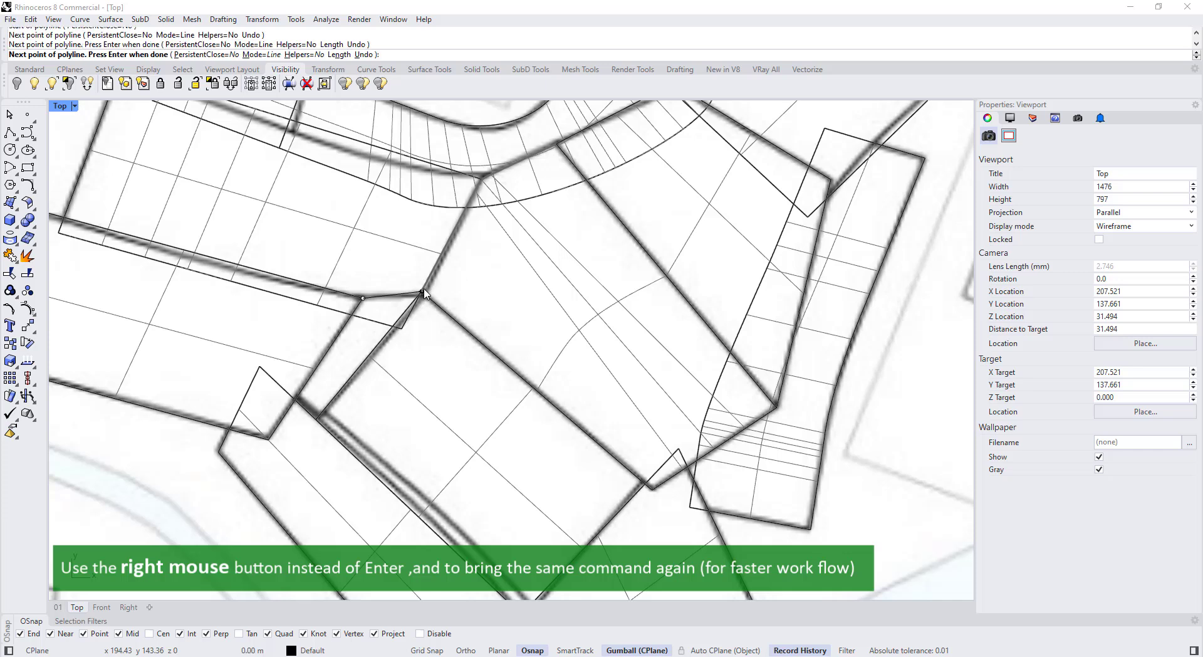
right_click(423, 293)
right_click(418, 298)
left_click(268, 439)
left_click(317, 419)
right_click(315, 428)
Step: Draw a polyline along the wing's end edge, joining the two short lines across the gap
right_click(316, 432)
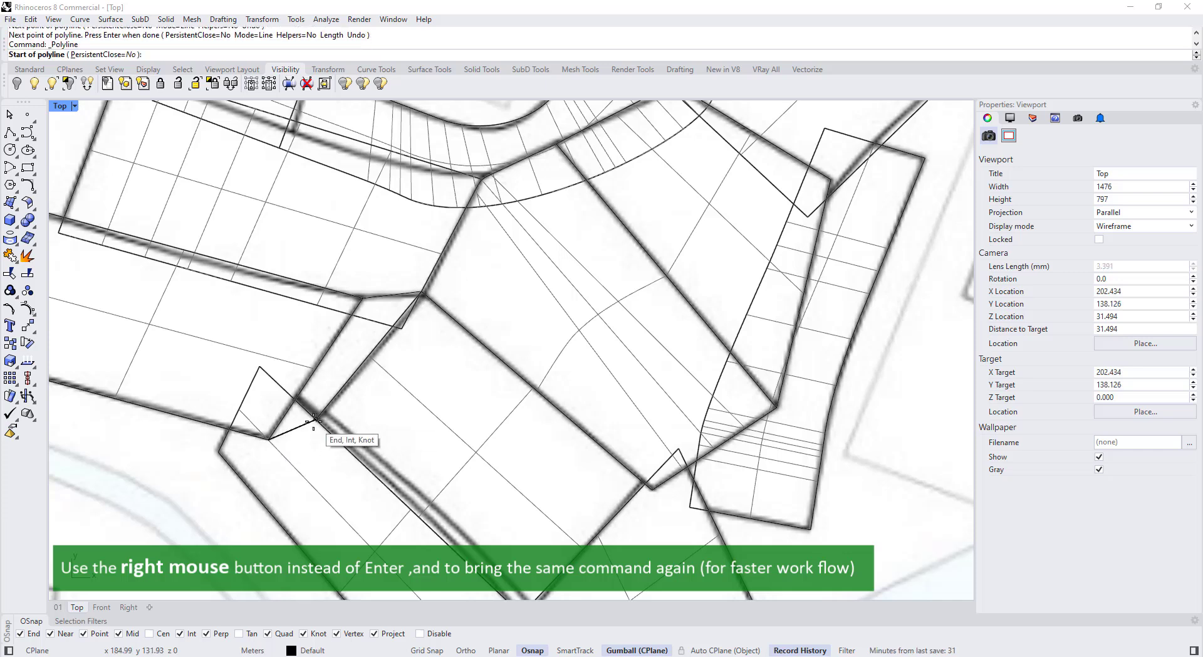
left_click(269, 439)
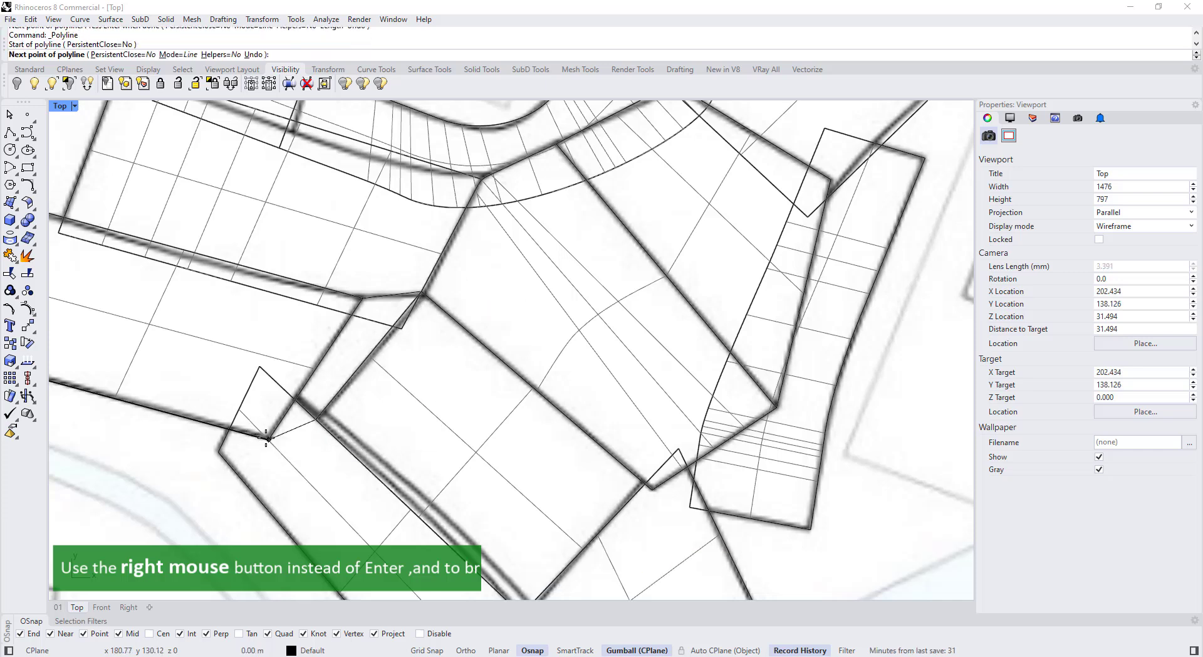
left_click(363, 298)
right_click(368, 304)
Step: Return to the maximized perspective view 01 and select the four curves bounding the gap
left_click(378, 297)
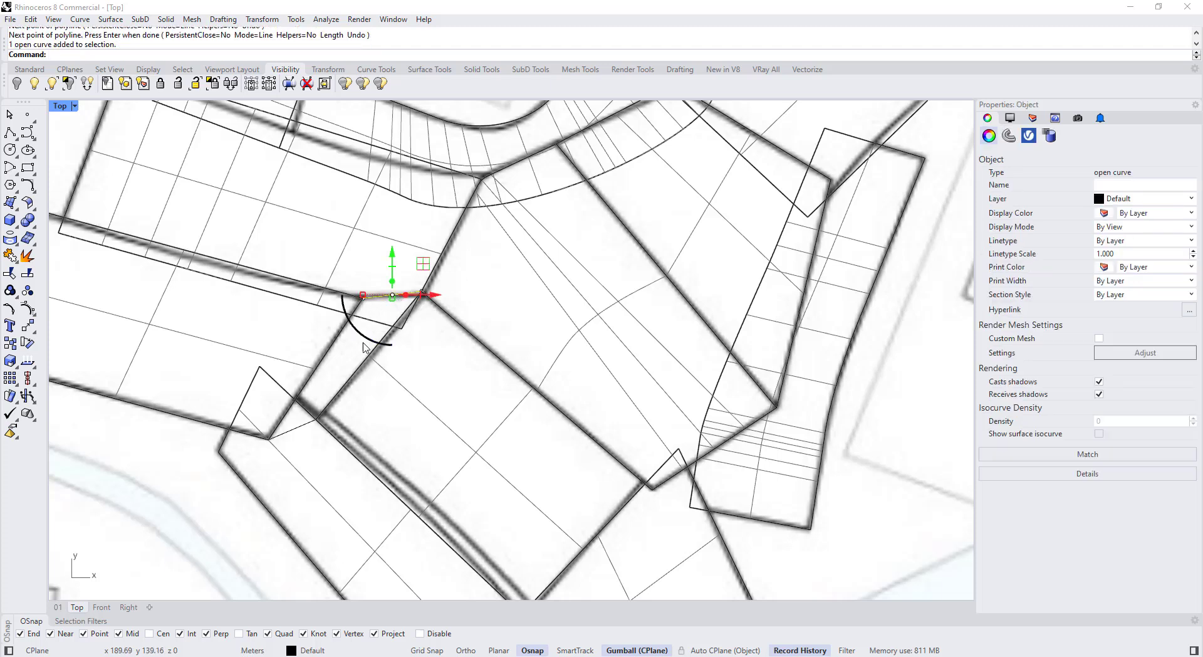
double_click(68, 107)
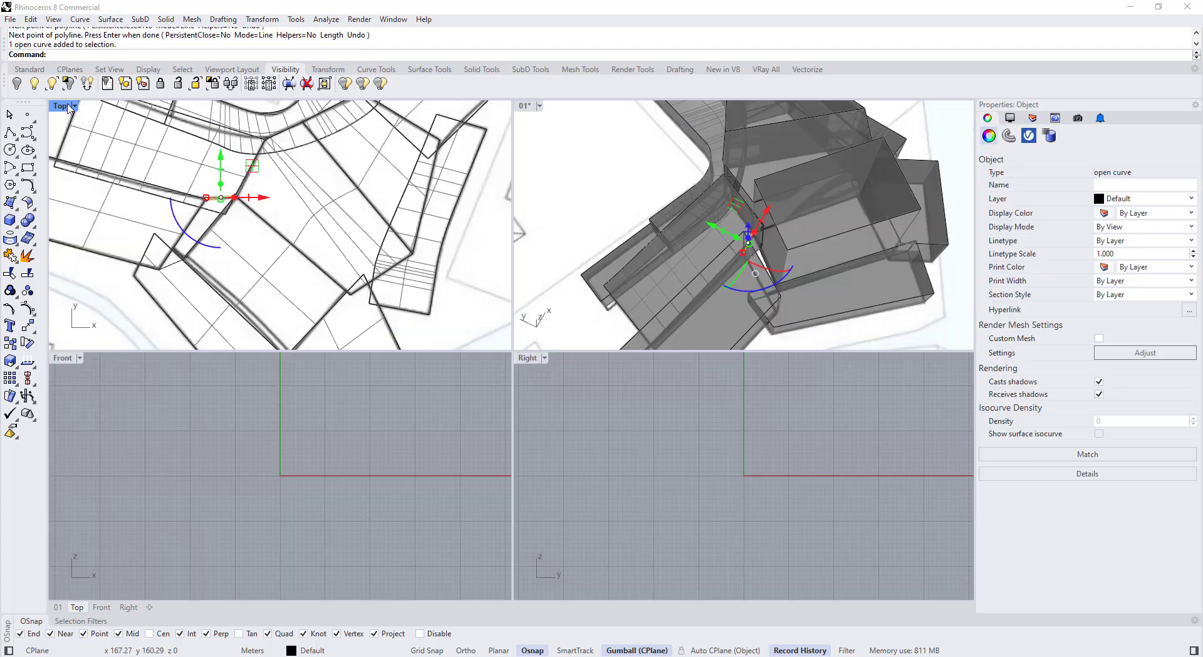
double_click(525, 106)
right_click_drag(476, 250, 401, 135)
scroll(464, 264, "up", 5)
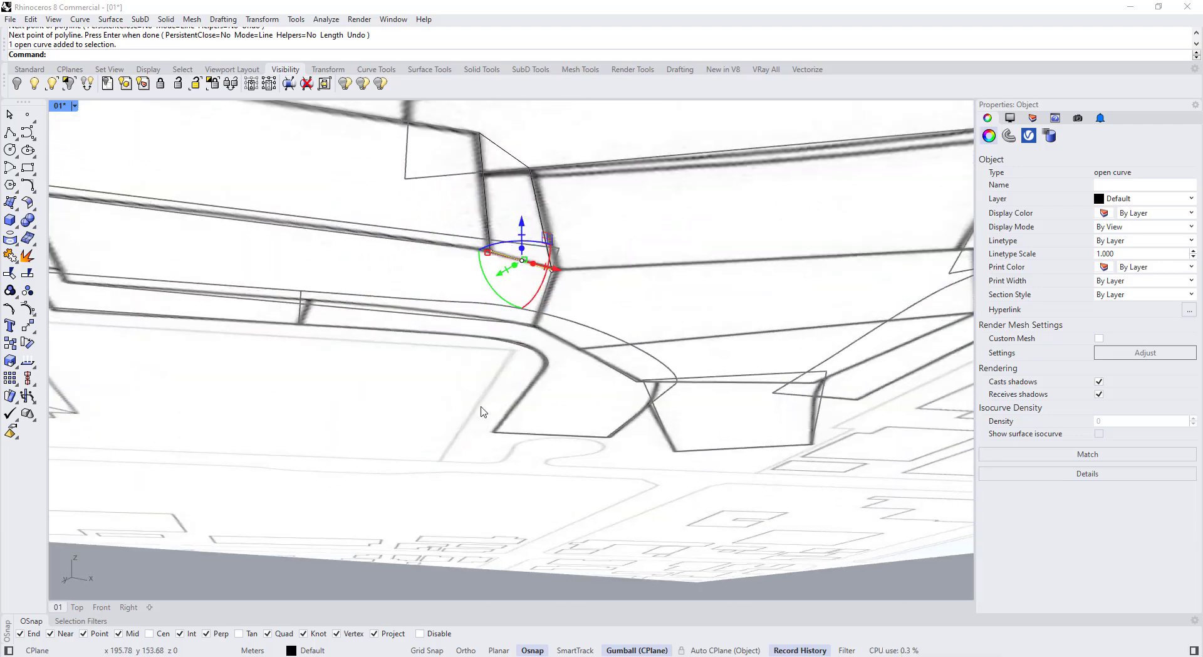
left_click(521, 160)
scroll(508, 225, "up", 3)
left_click(505, 288, "shift")
scroll(525, 318, "down", 3)
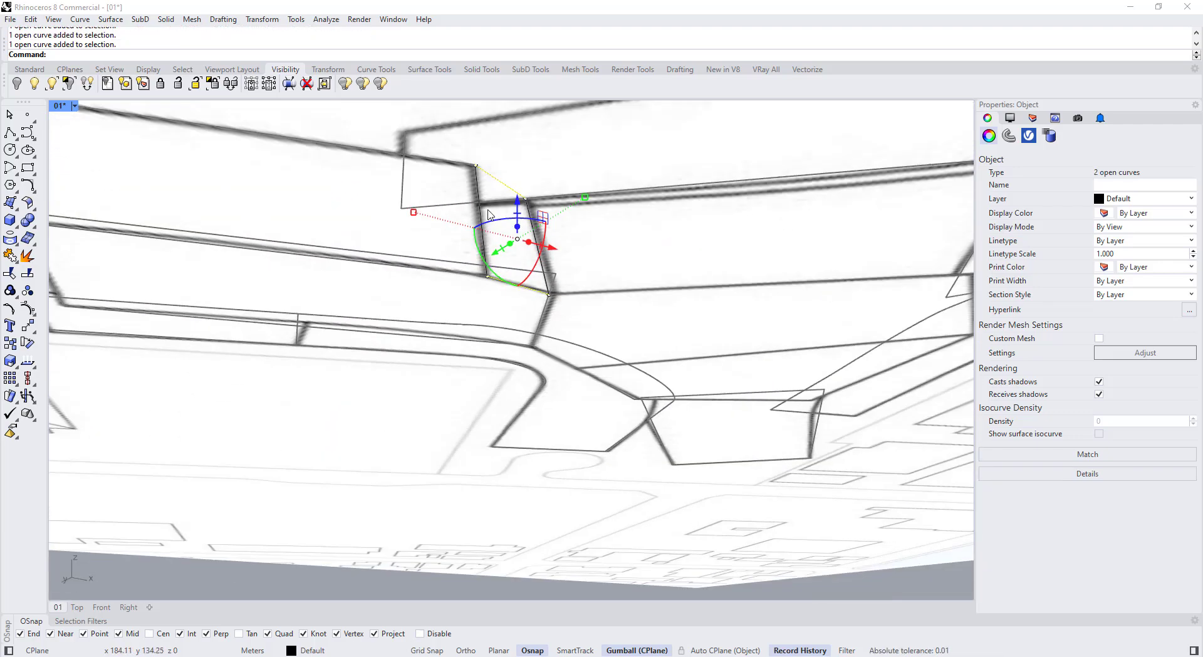
scroll(528, 222, "up", 2)
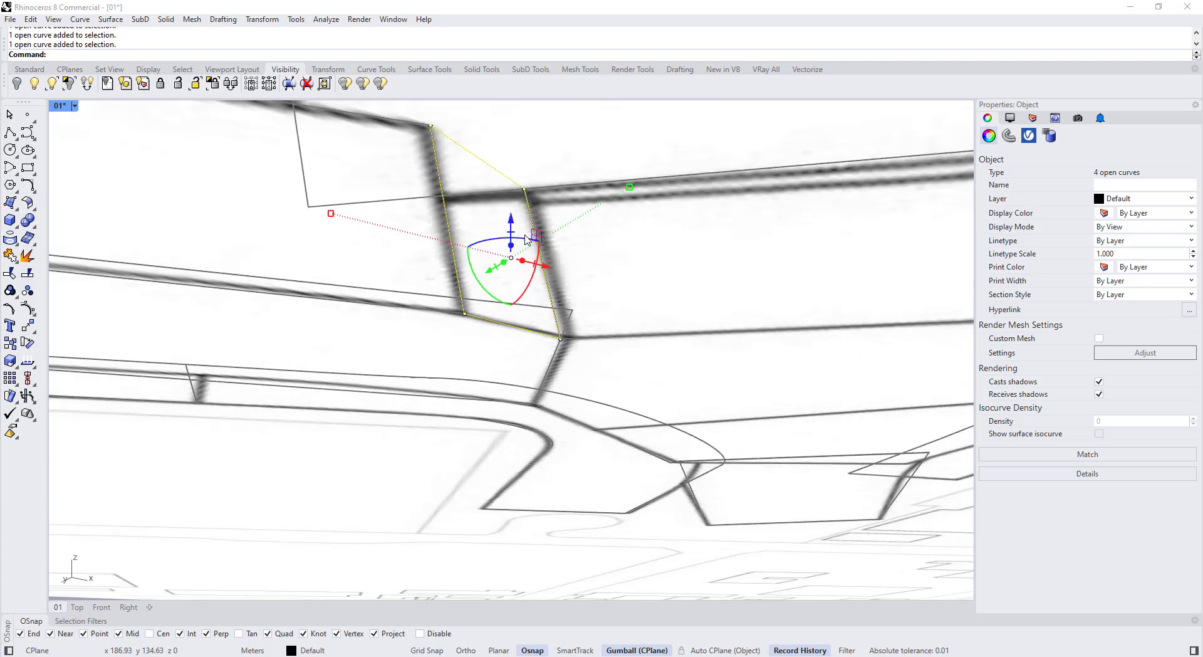
scroll(526, 240, "down", 8)
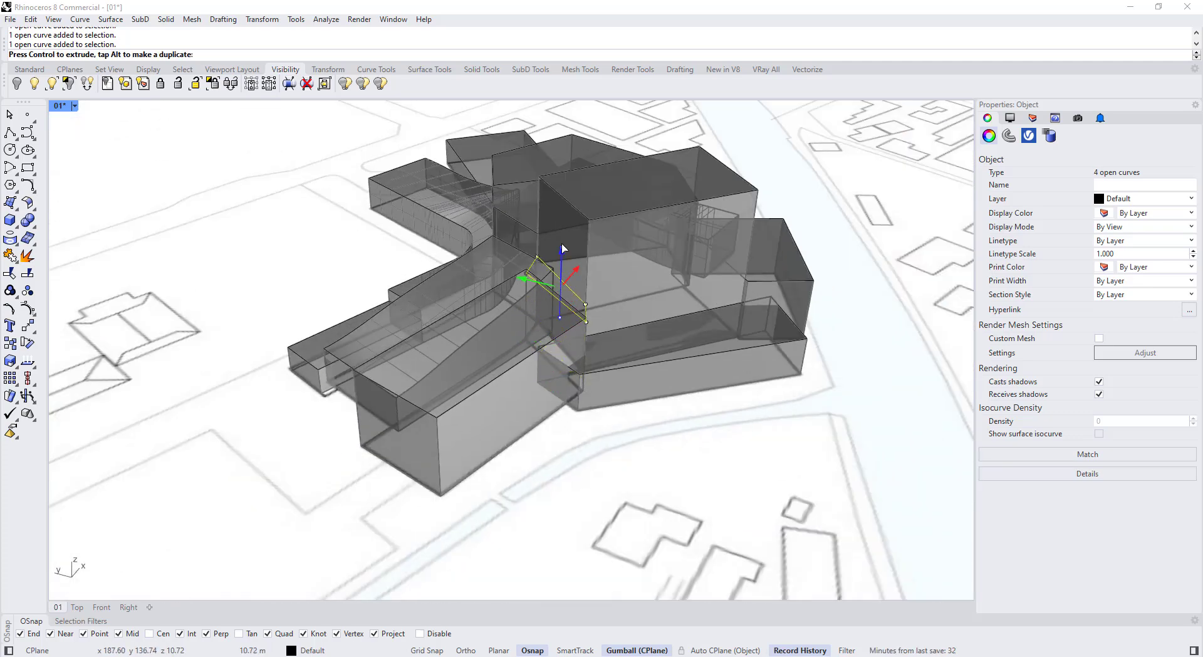
Step: Copy the gap's four boundary curves up to the adjoining wing's top corner at Z 12 with Set Points
left_click_drag(562, 243, 562, 238)
key("Escape")
type("SetPt")
key("Return")
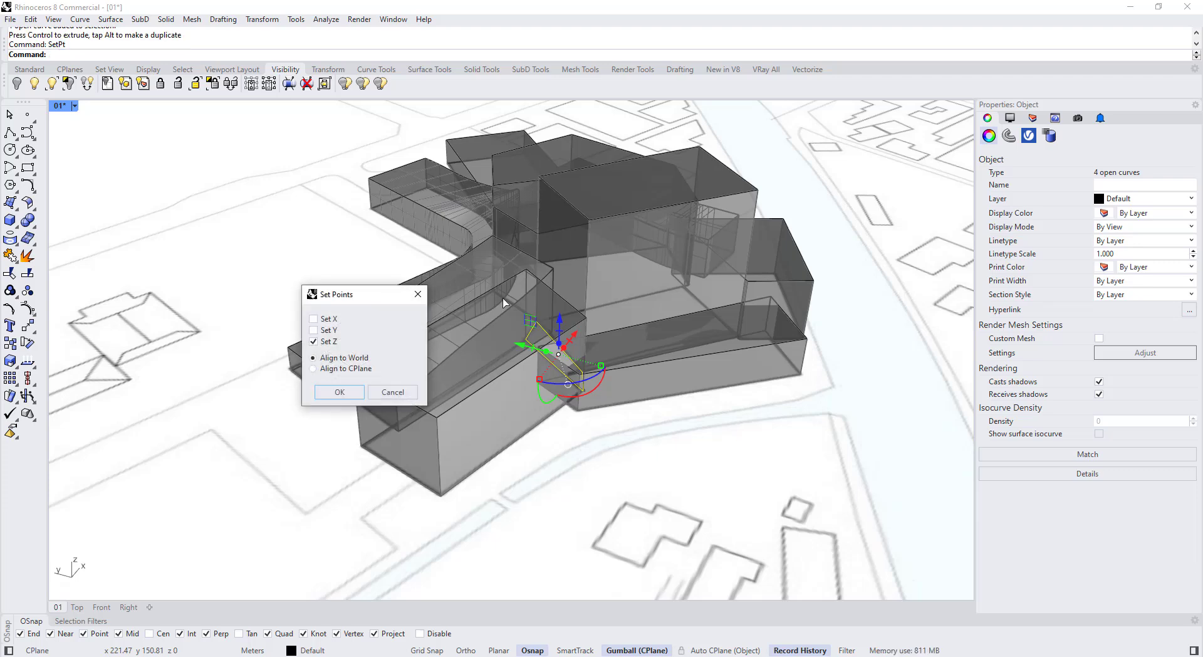
left_click(328, 393)
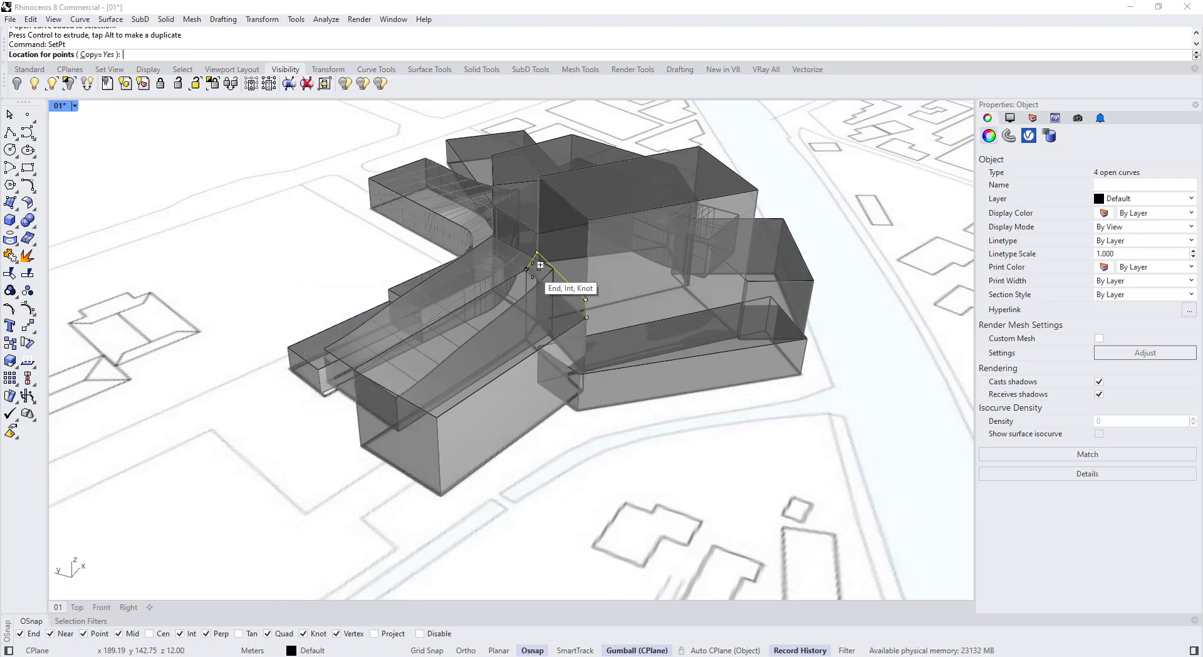
right_click_drag(530, 269, 490, 256)
left_click(517, 265)
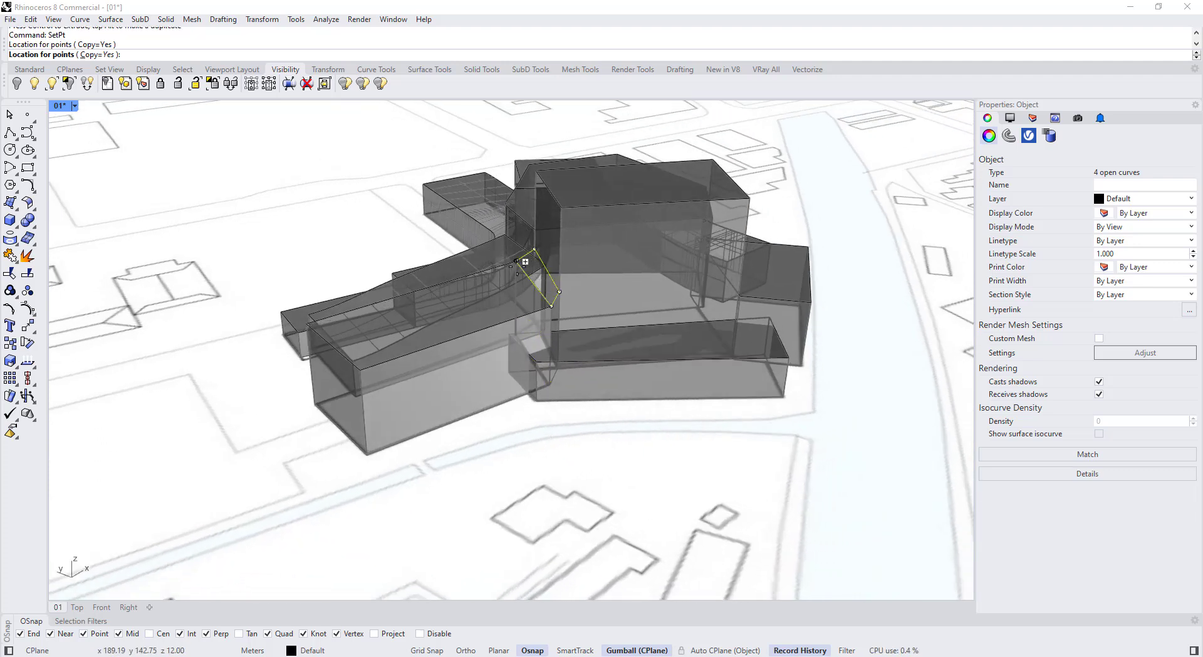
key("Return")
scroll(555, 368, "up", 4)
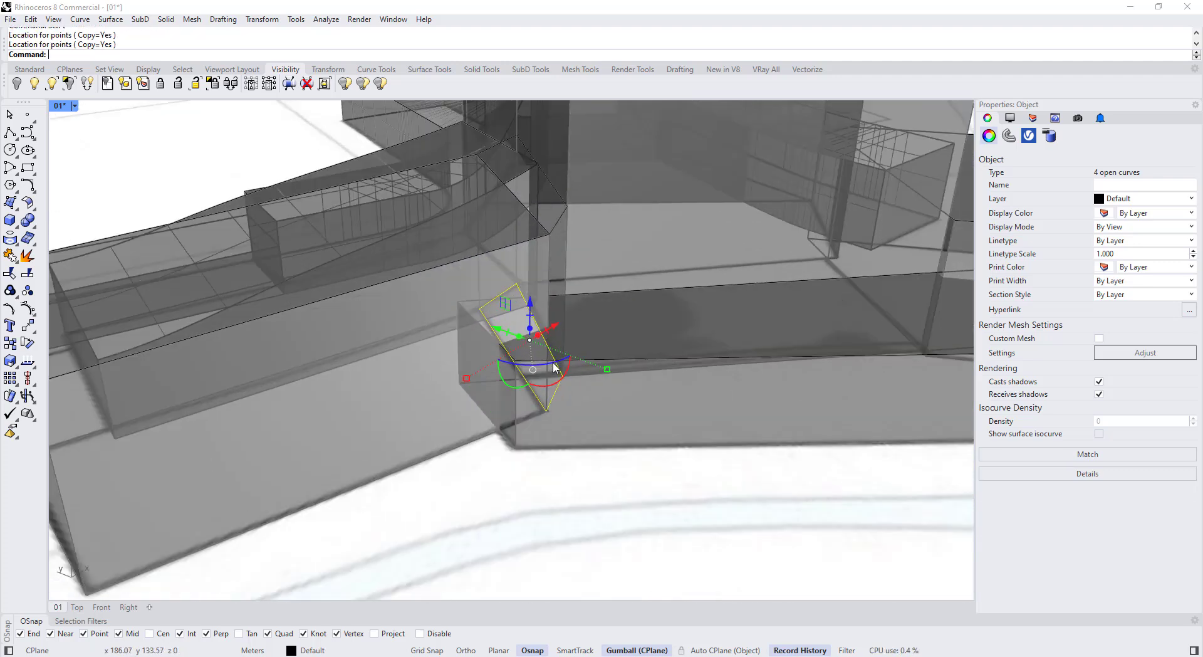
Step: Delete the four original ground-level boundary curves of the gap, accepting the break in history
key("Delete")
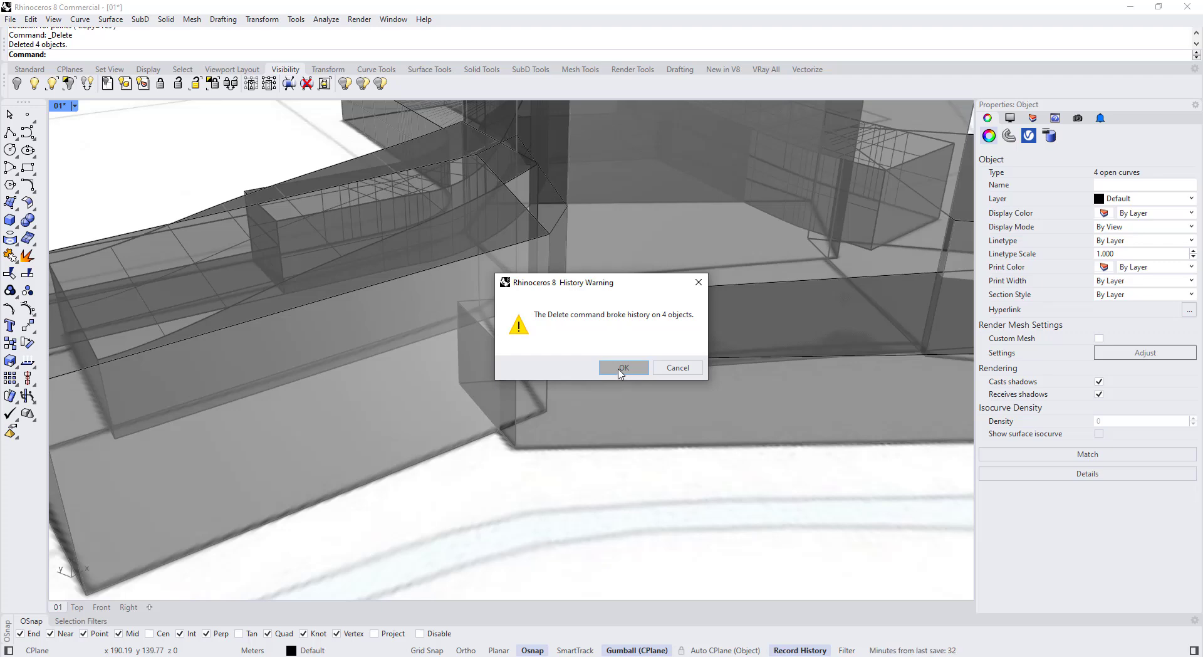
left_click(623, 368)
left_click(511, 260)
scroll(568, 315, "down", 3)
key("Escape")
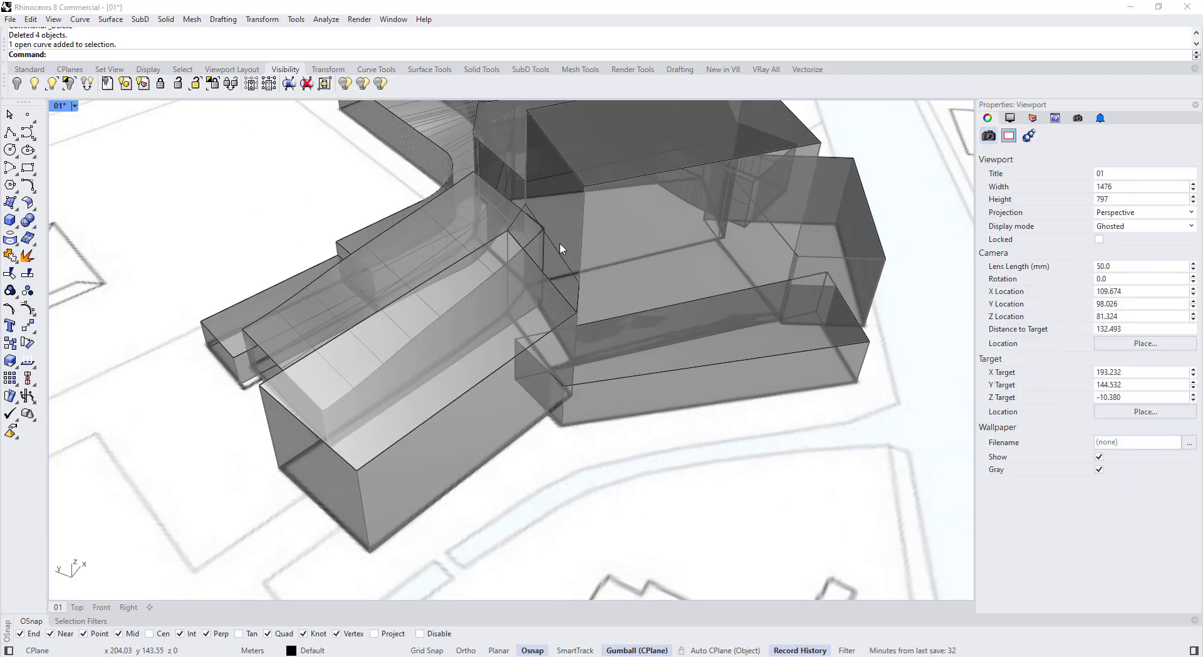
Step: Create a Sweep 2 Rails surface across the gap's top boundary curves without changing the cross sections
left_click(558, 249)
key("Escape")
right_click_drag(495, 263, 657, 262)
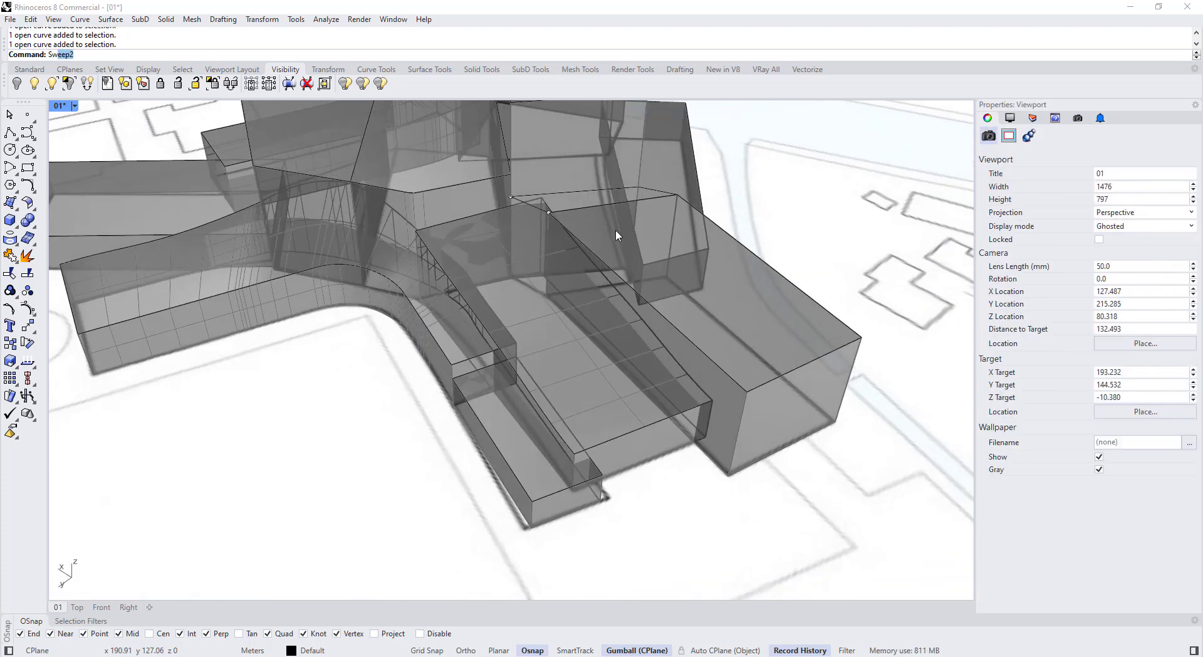
left_click(555, 195)
left_click(571, 210)
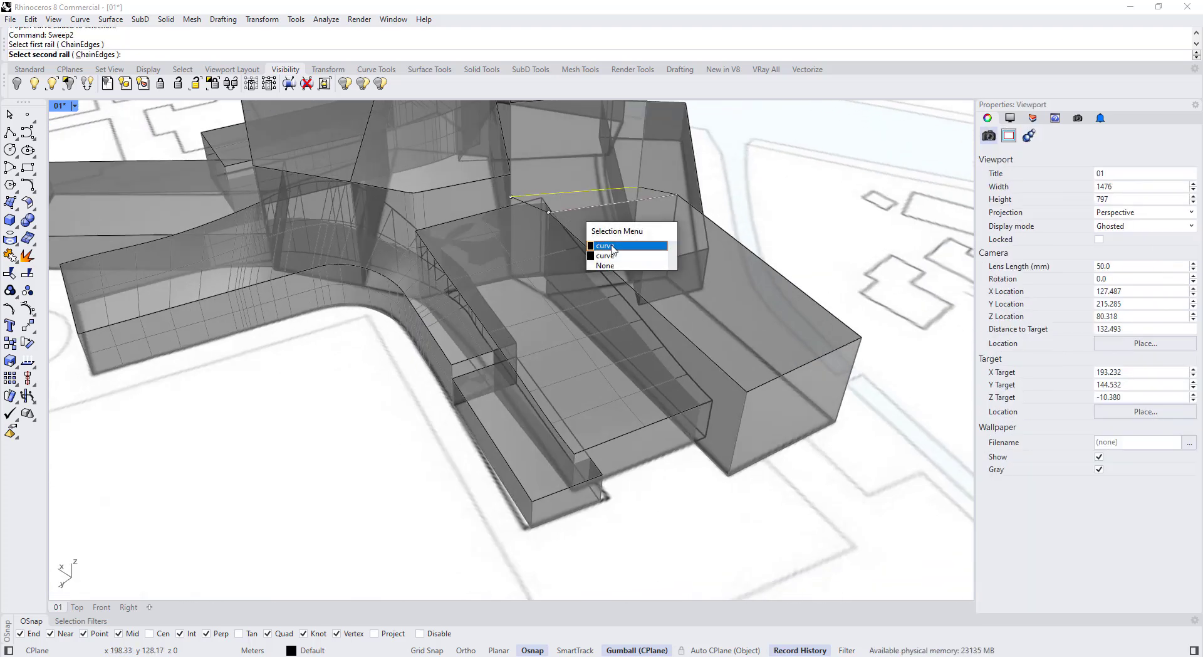
left_click(606, 247)
left_click(540, 209)
key("Return")
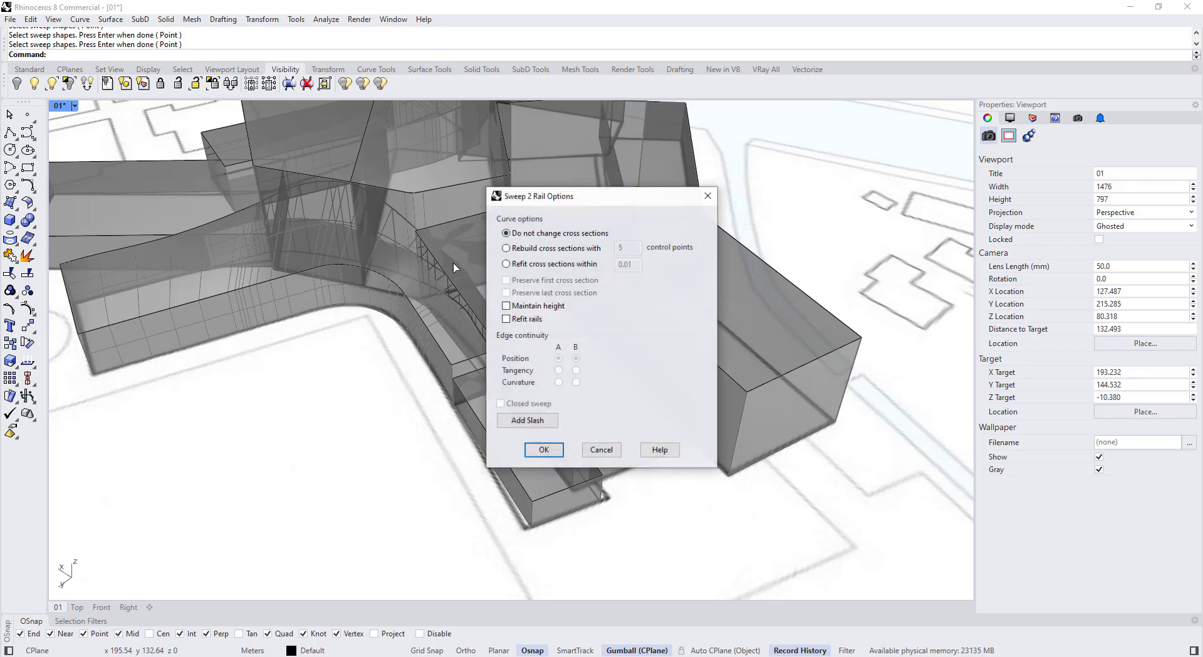
key("Return")
Step: Duplicate the border of the swept surface capping the gap
right_click_drag(677, 316, 514, 307)
scroll(533, 245, "up", 8)
left_click(538, 244)
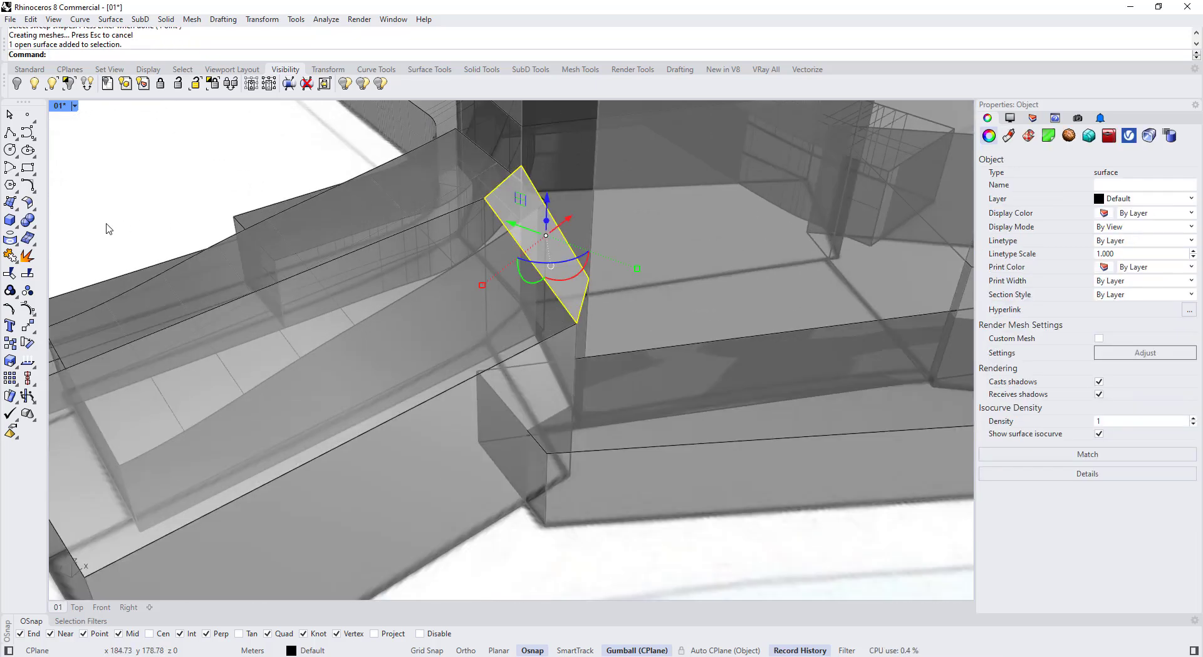
left_click(18, 245)
left_click(65, 261)
Step: Copy the duplicated border straight down to ground level with Set Points
scroll(477, 260, "down", 6)
right_click_drag(478, 261, 495, 236)
type("SetPt")
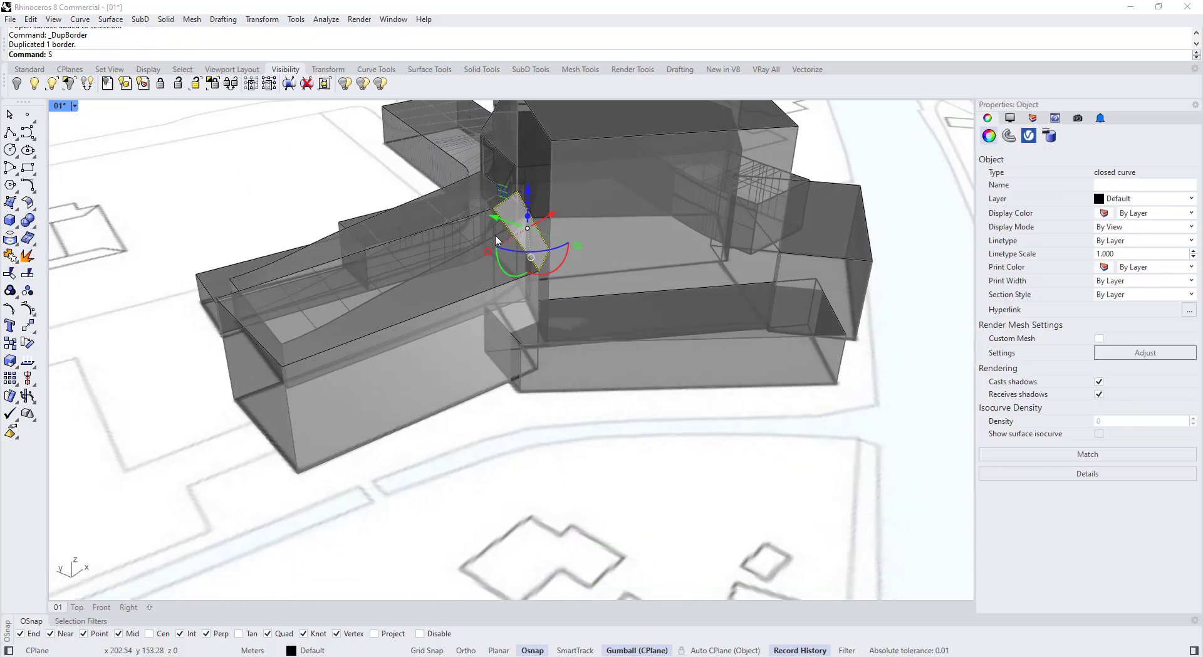
key("Return")
left_click(336, 392)
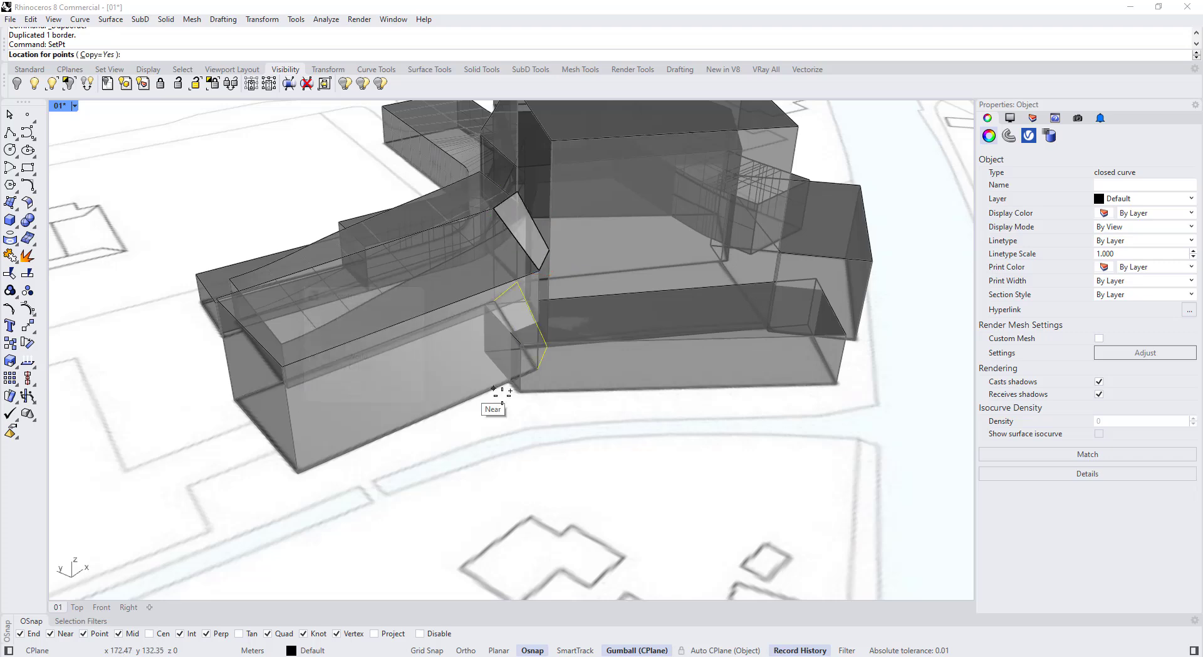
left_click(532, 413)
key("Escape")
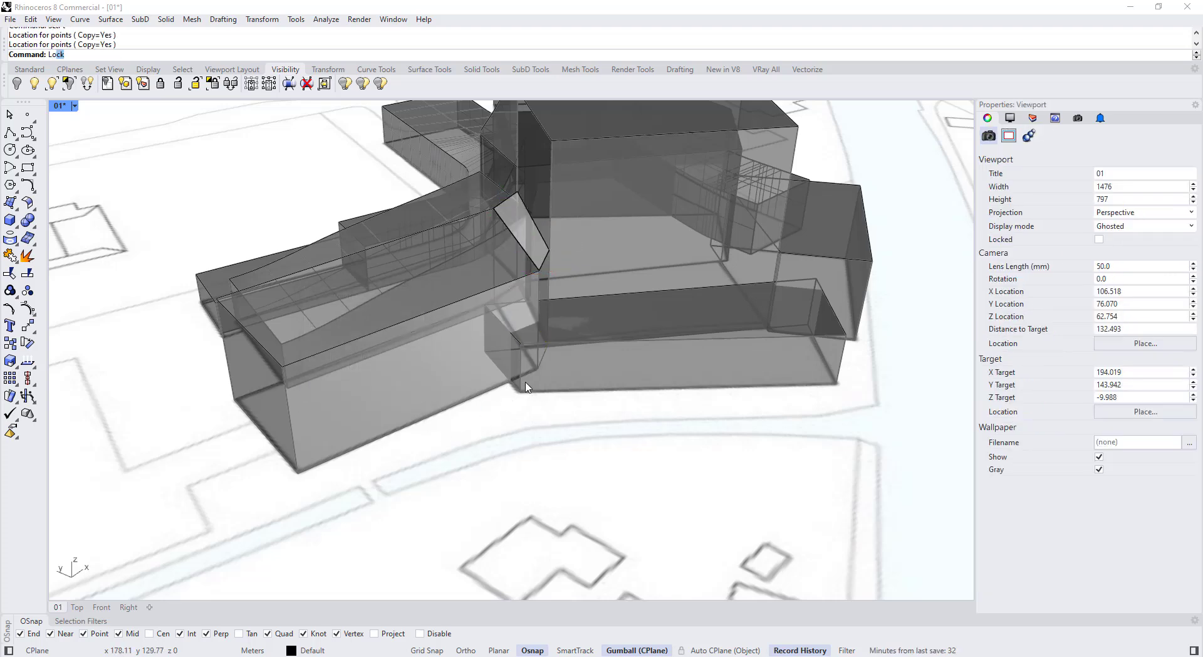
Step: Loft walls between the gap's top border curve and its ground-level copy
type("Log")
key("BackSpace")
type("ft")
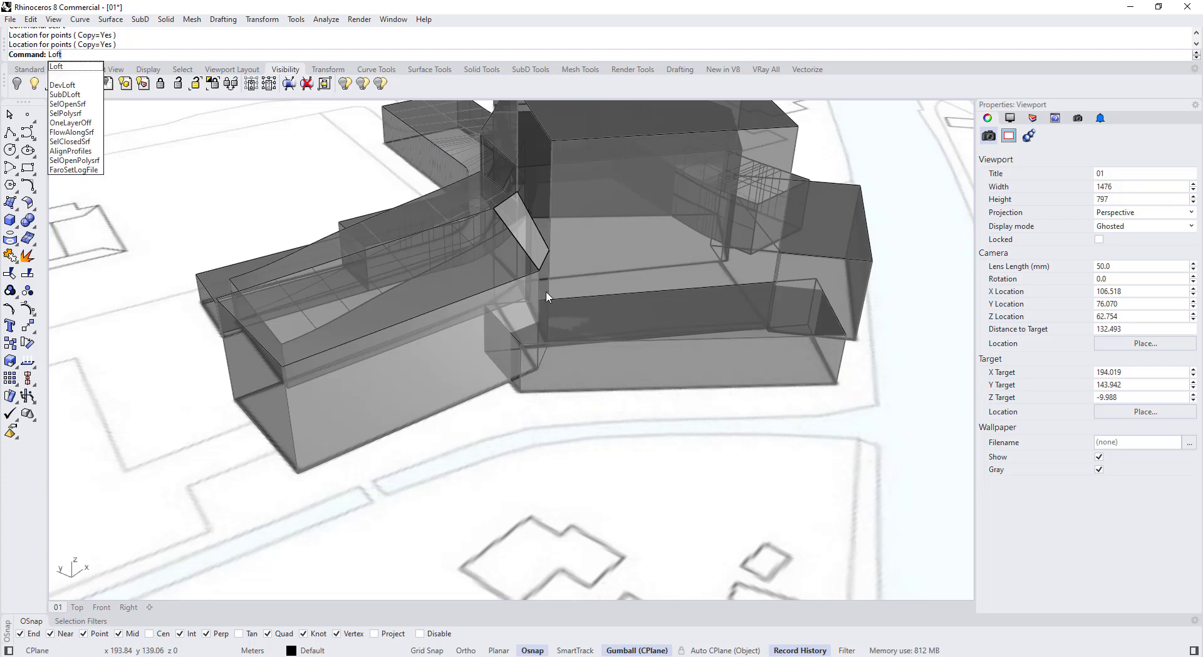
key("Return")
left_click(525, 256)
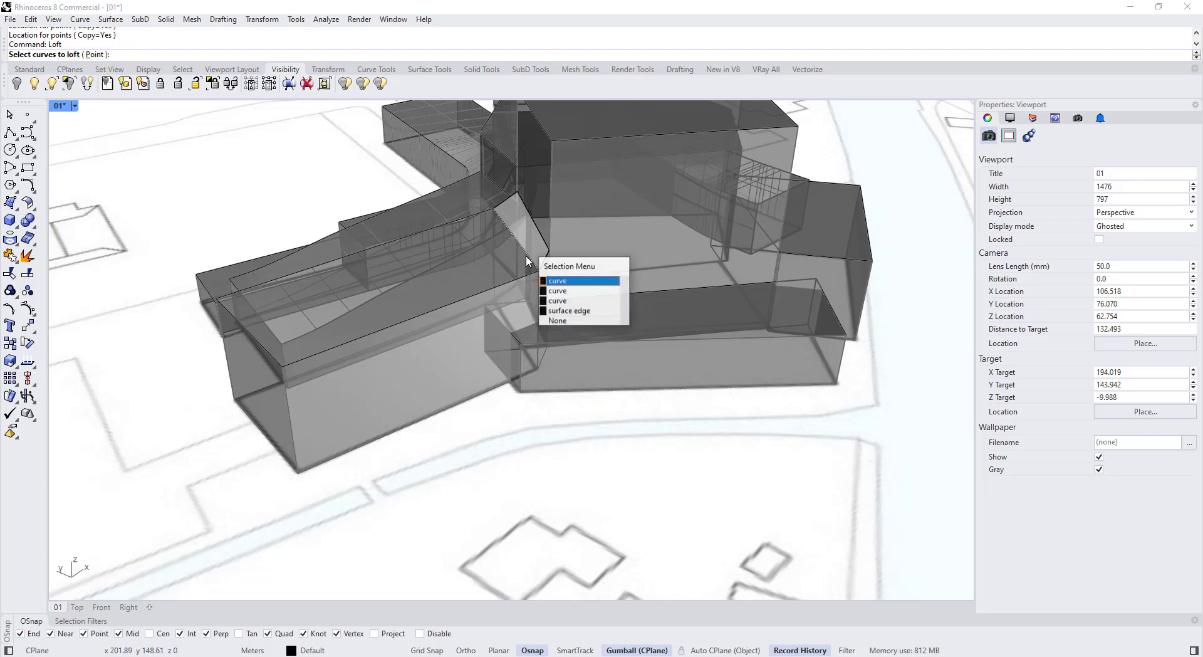
left_click(554, 292)
scroll(514, 339, "up", 4)
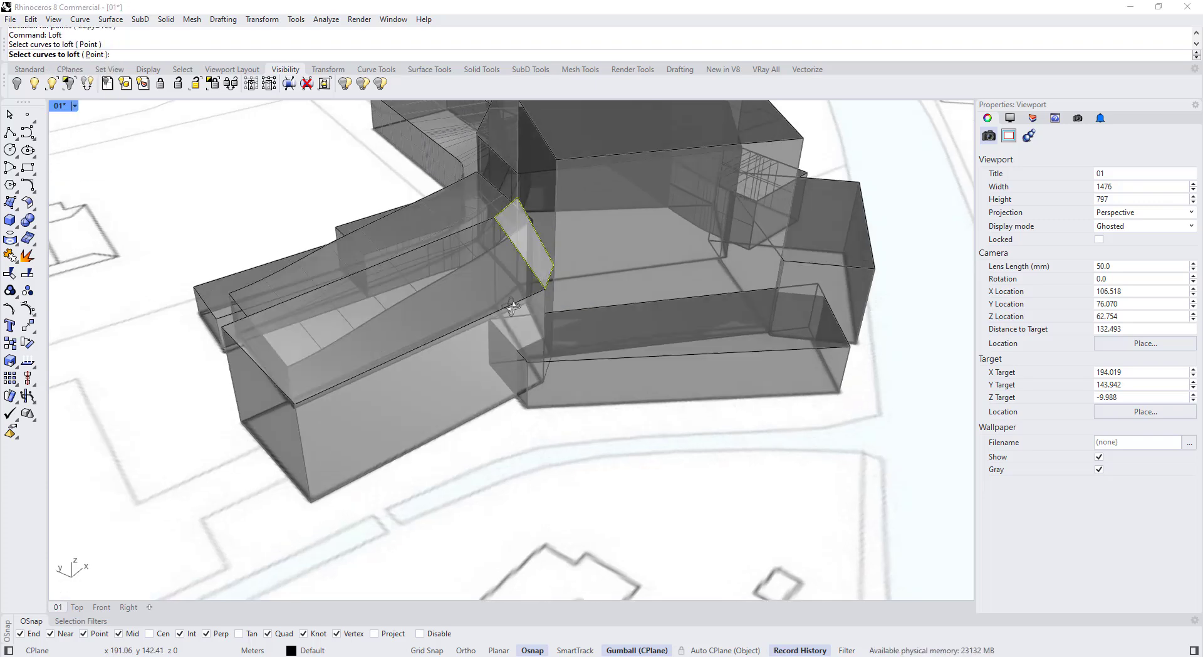
right_click_drag(502, 341, 523, 357)
left_click(523, 357)
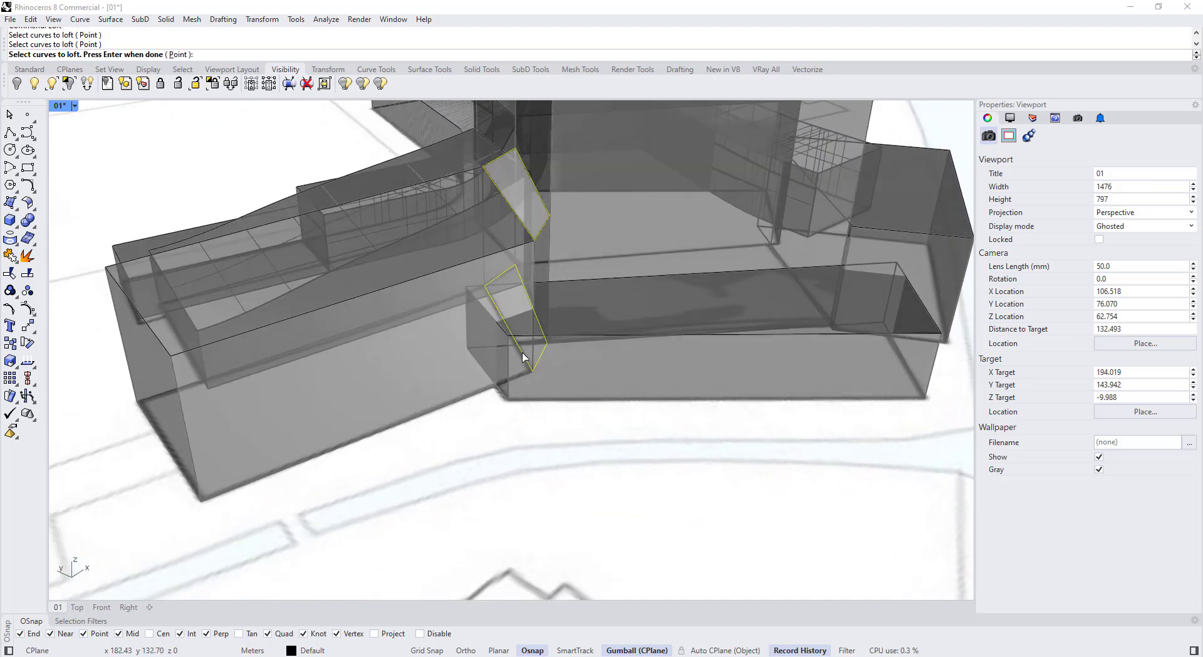
key("Return")
key("Return")
key("Return")
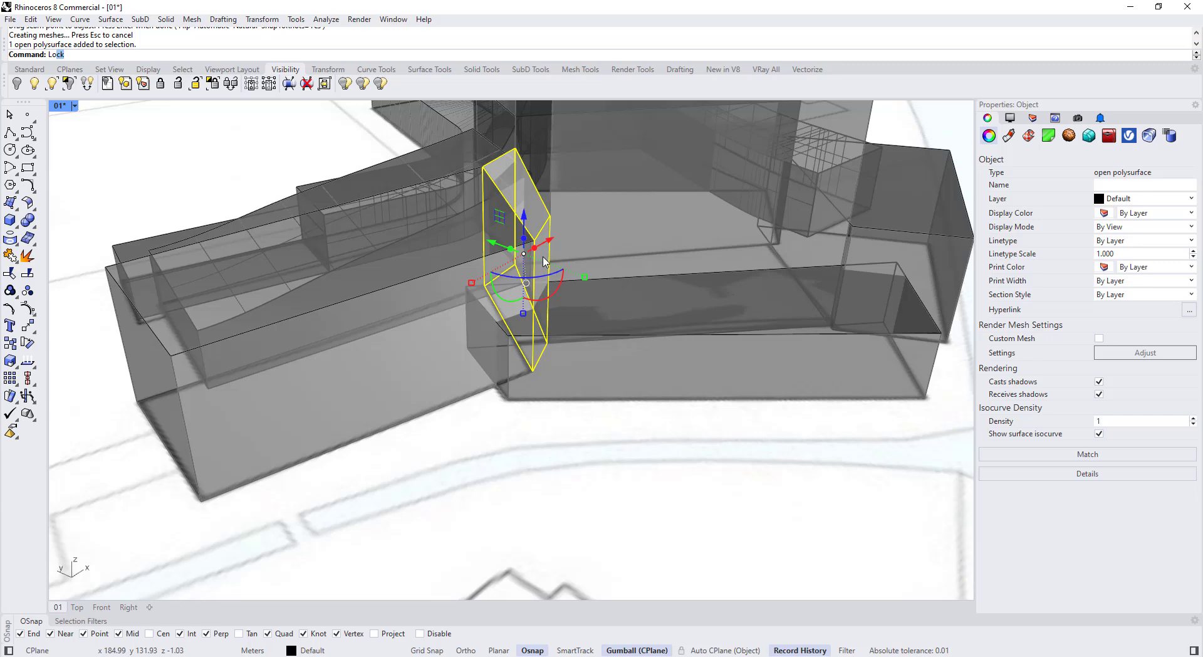
Step: Lock the lofted gap walls together with their ground-level and top border curves
key("Return")
left_click(532, 373)
key("Return")
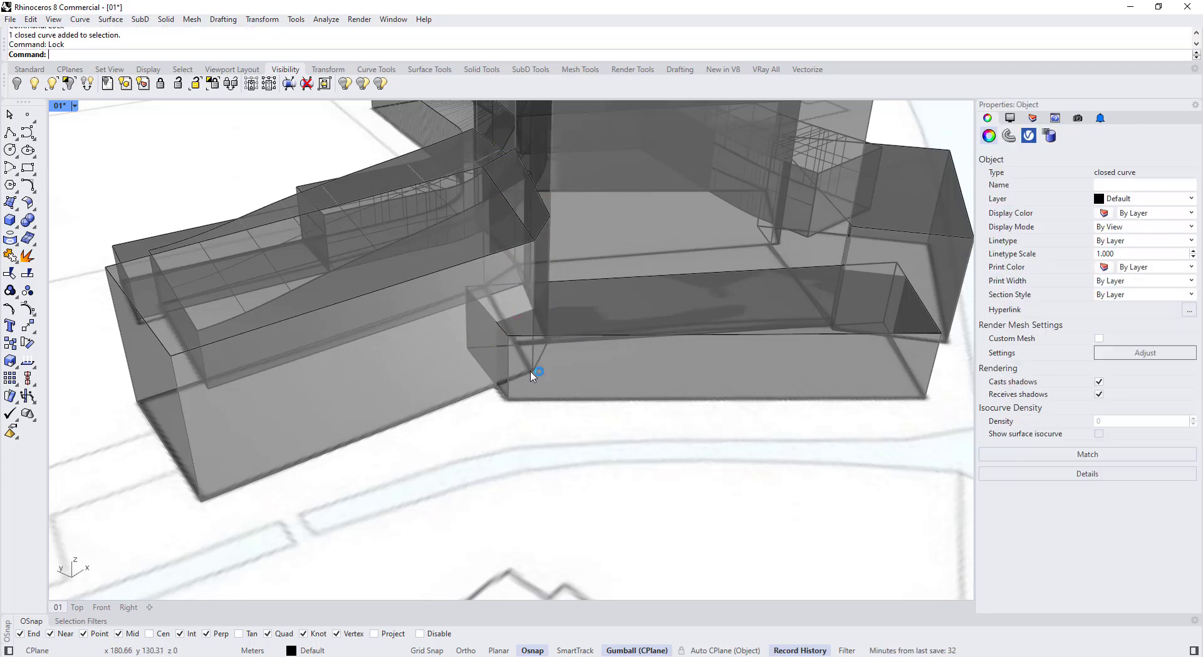
left_click(540, 228)
left_click(571, 260)
key("Return")
Step: Swap the locked and unlocked objects to make the finished massing volumes editable
scroll(504, 280, "down", 3)
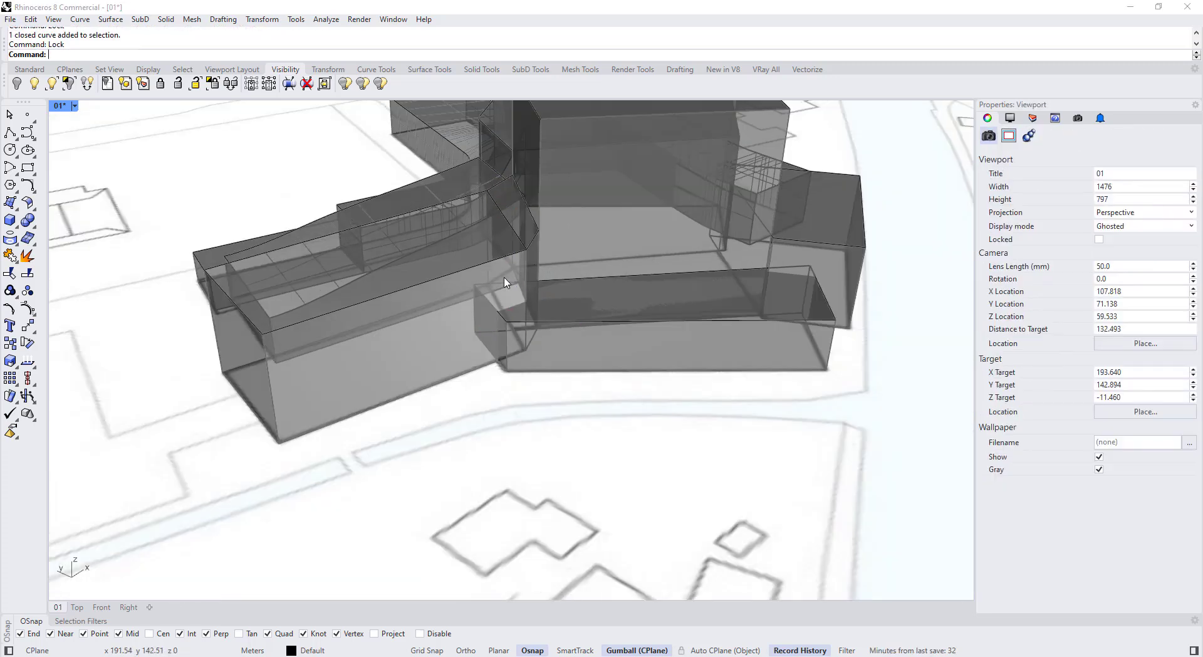
scroll(507, 283, "down", 5)
right_click_drag(506, 283, 455, 294)
scroll(539, 275, "down", 3)
right_click_drag(526, 274, 500, 319, "shift")
scroll(500, 318, "up", 2)
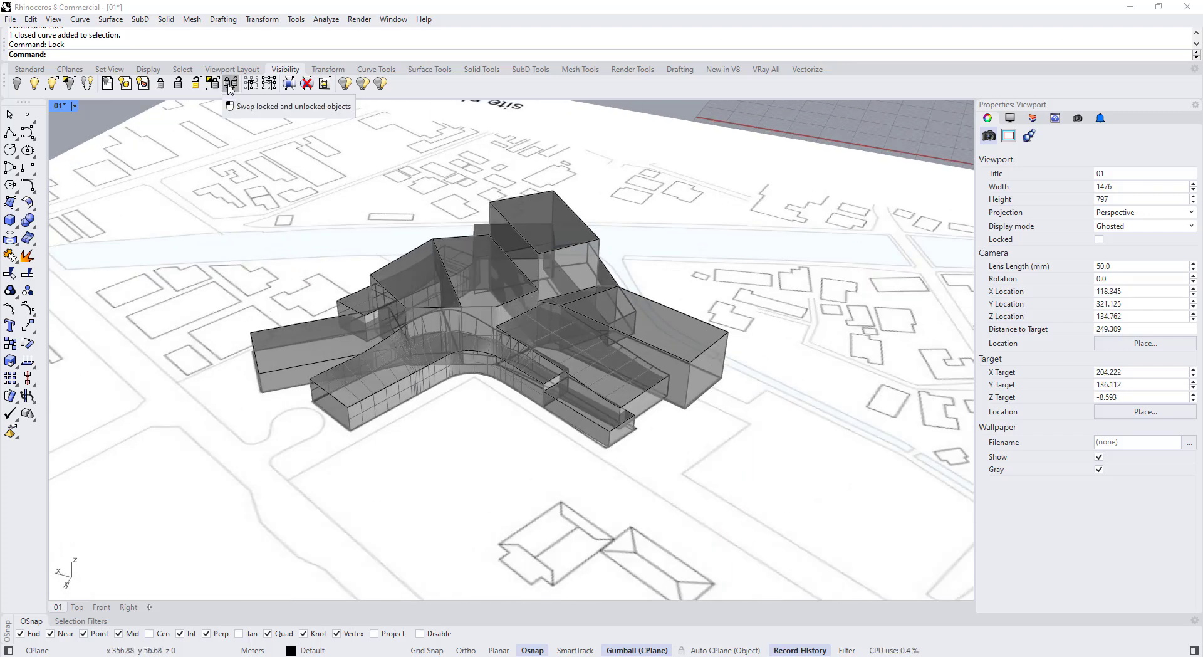
scroll(403, 360, "up", 4)
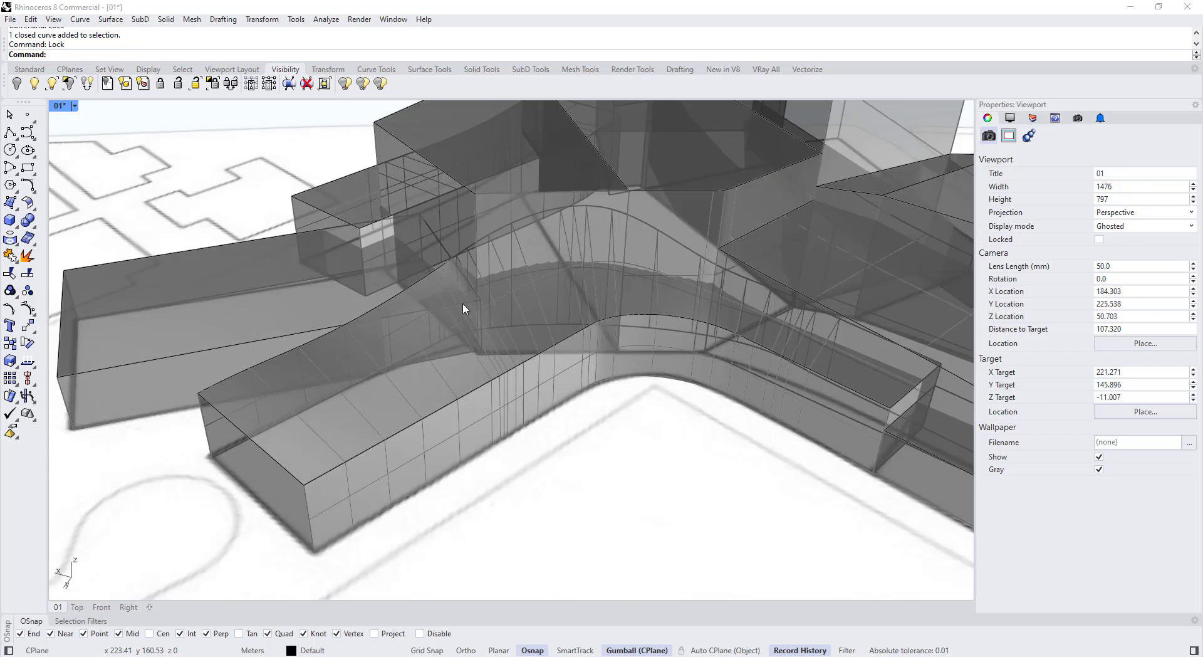
scroll(572, 323, "down", 4)
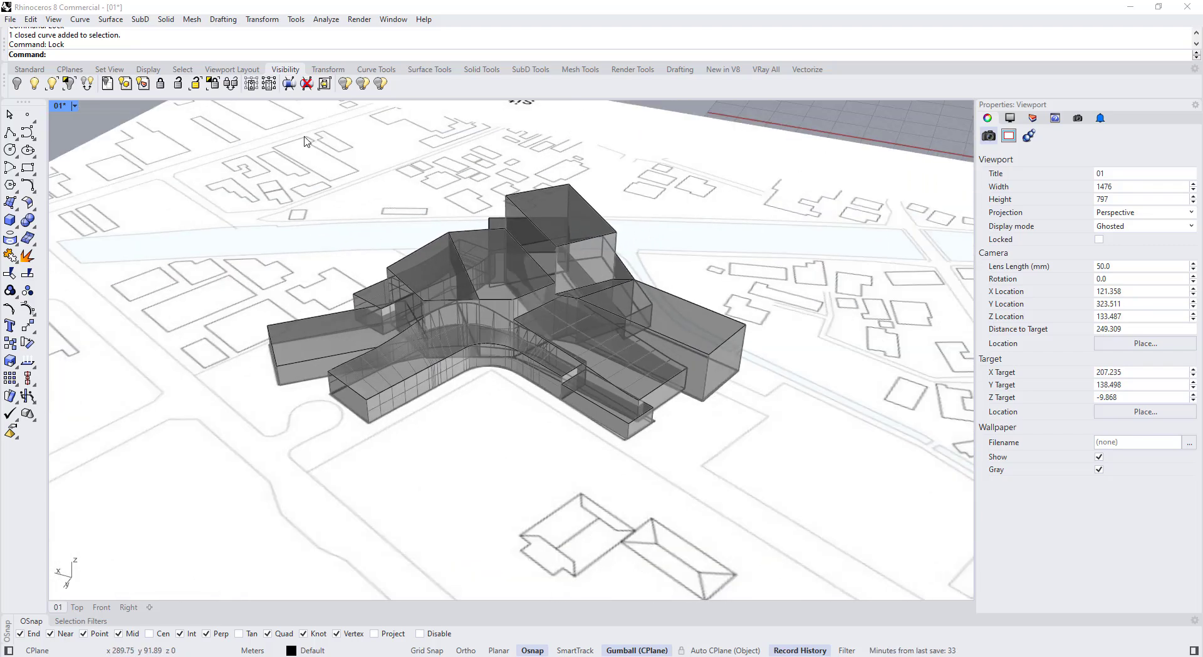
left_click(230, 85)
Step: Turn off surface isocurves for the whole massing and swap the locked and unlocked objects back
right_click_drag(317, 236, 316, 298, "shift")
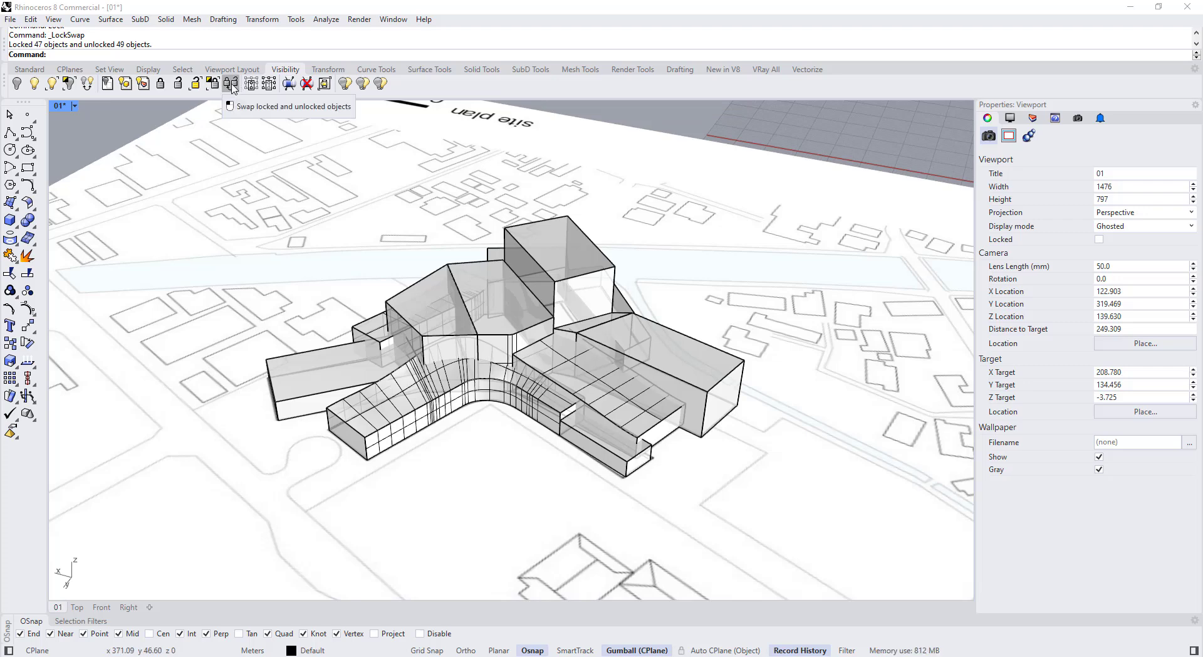
scroll(455, 374, "down", 5)
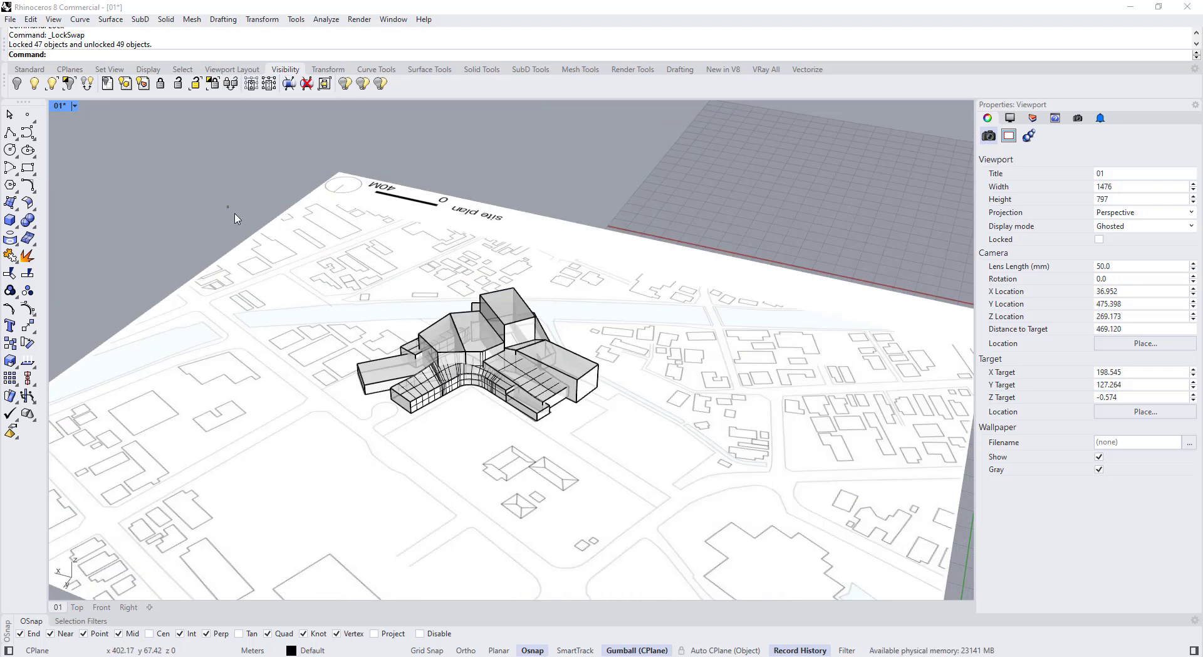
left_click_drag(227, 207, 665, 481)
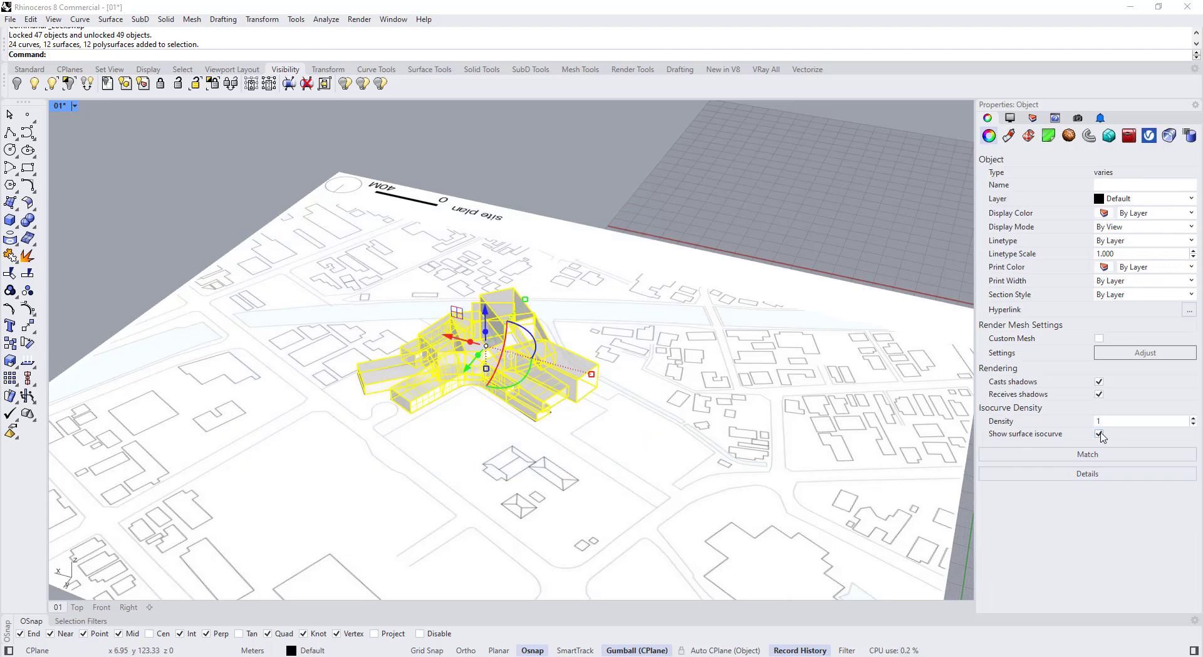
left_click(411, 163)
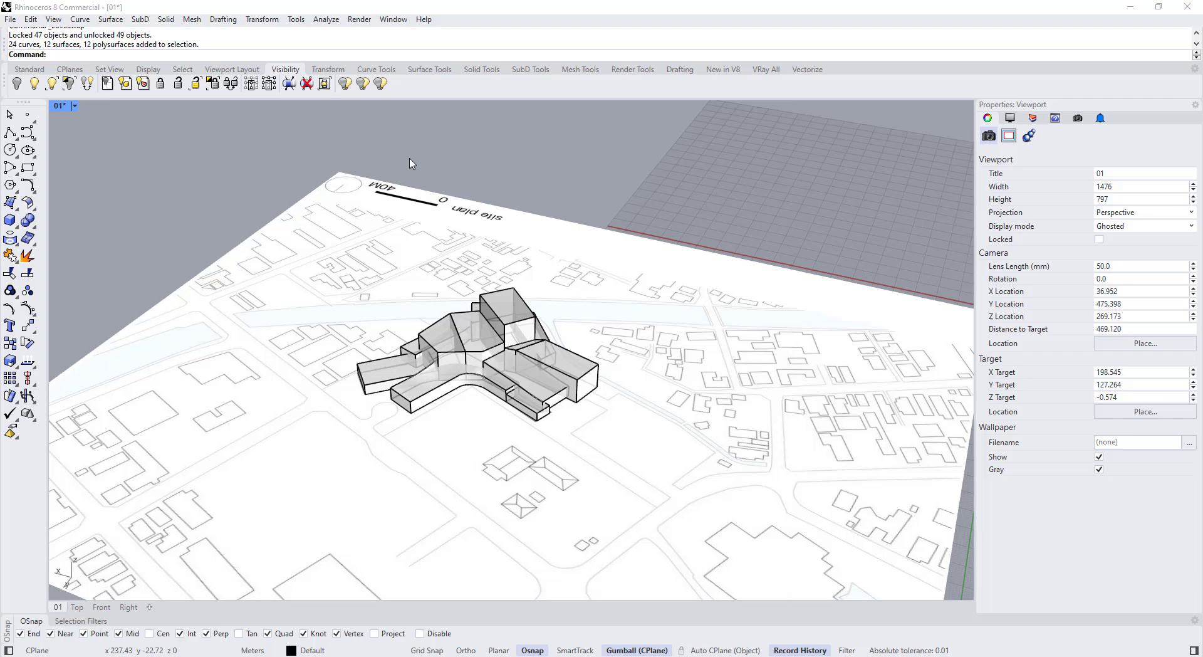
left_click(231, 85)
Step: Rebuild the two long top edge curves of the flat-topped wing with 4 points and degree 3, deleting the input
scroll(584, 391, "up", 8)
left_click(572, 335)
left_click(597, 289)
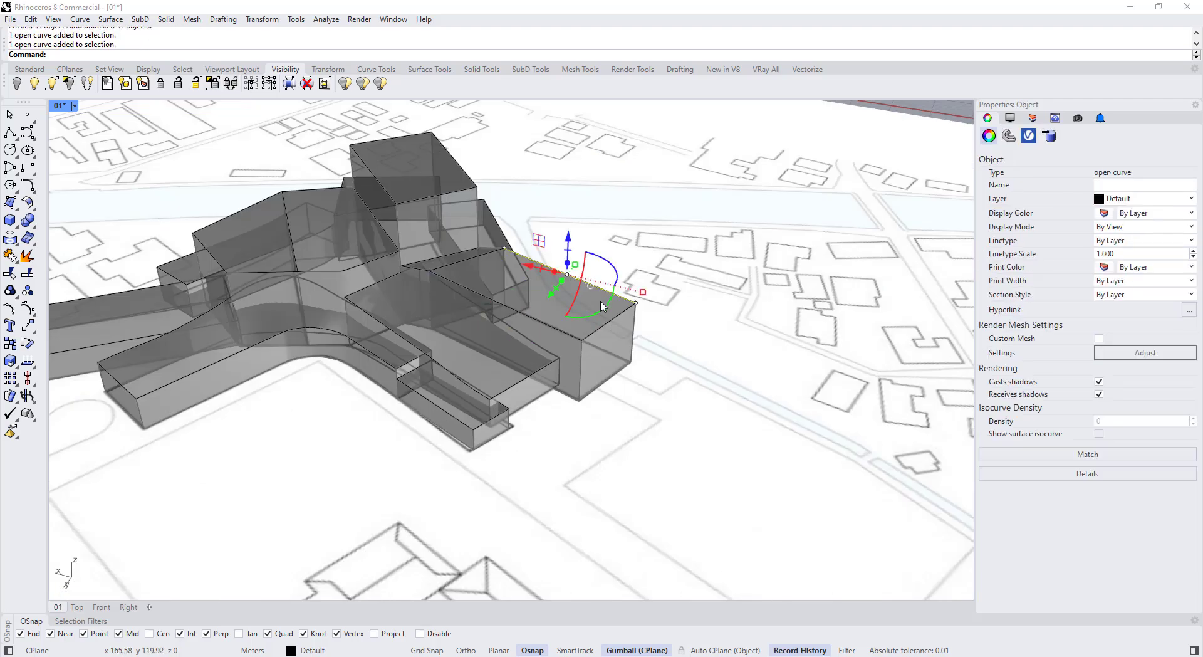
scroll(601, 306, "down", 5)
right_click_drag(594, 307, 585, 258)
right_click_drag(479, 311, 575, 387)
scroll(494, 276, "up", 5)
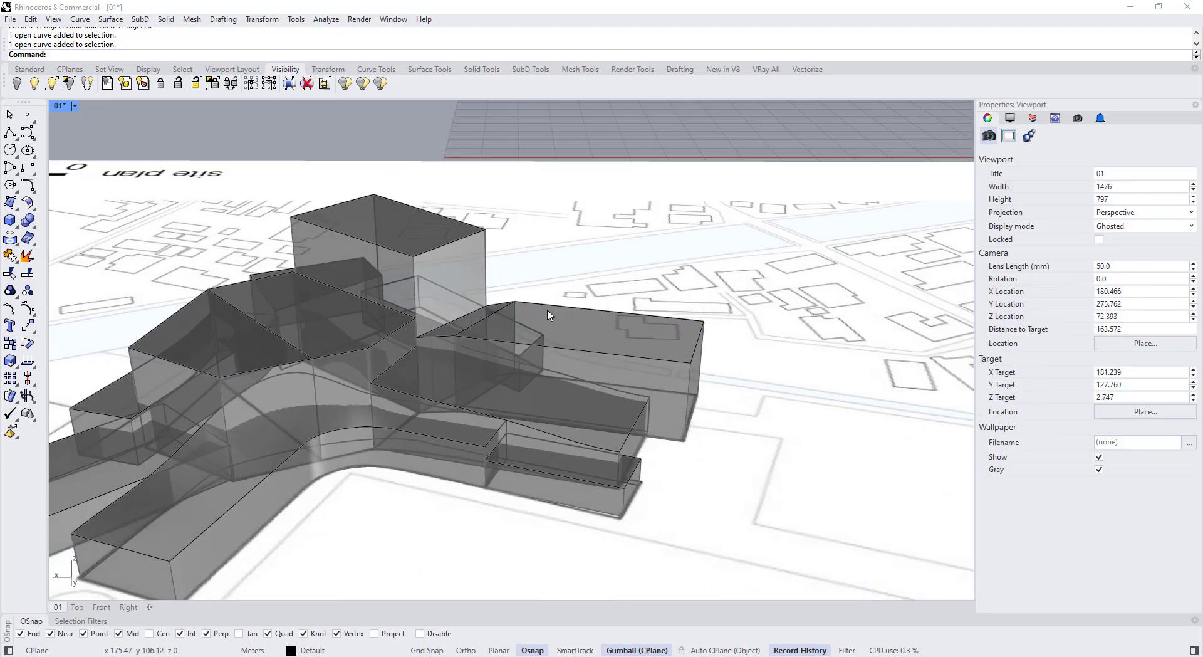
left_click(565, 348, "shift")
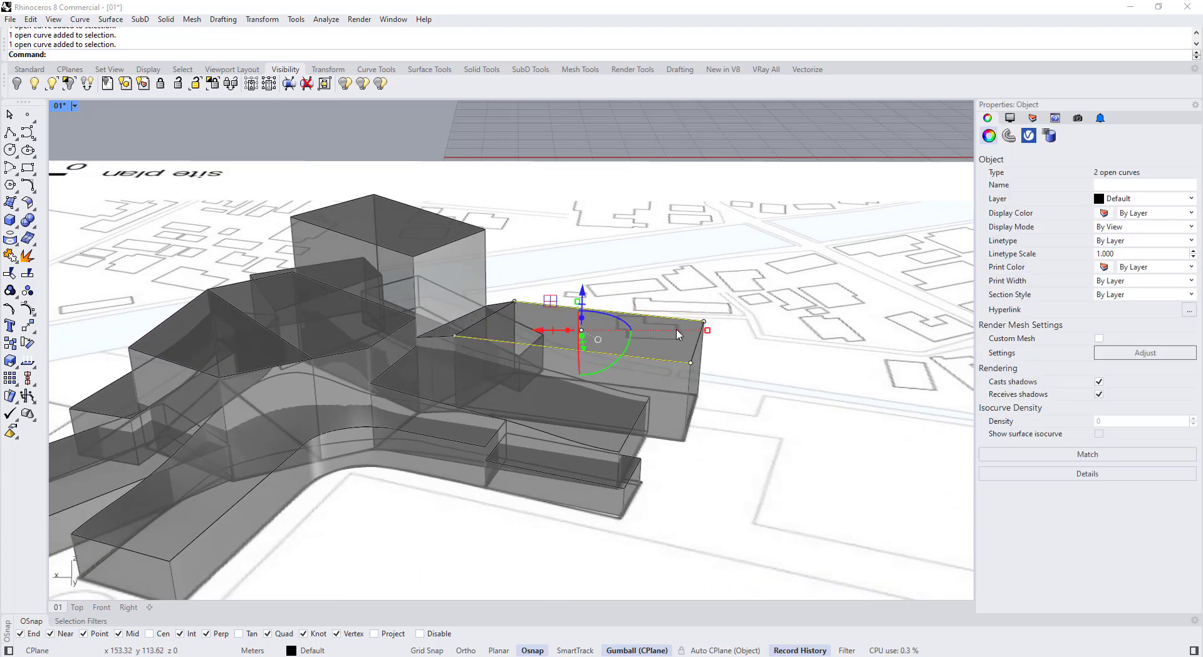
key("Return")
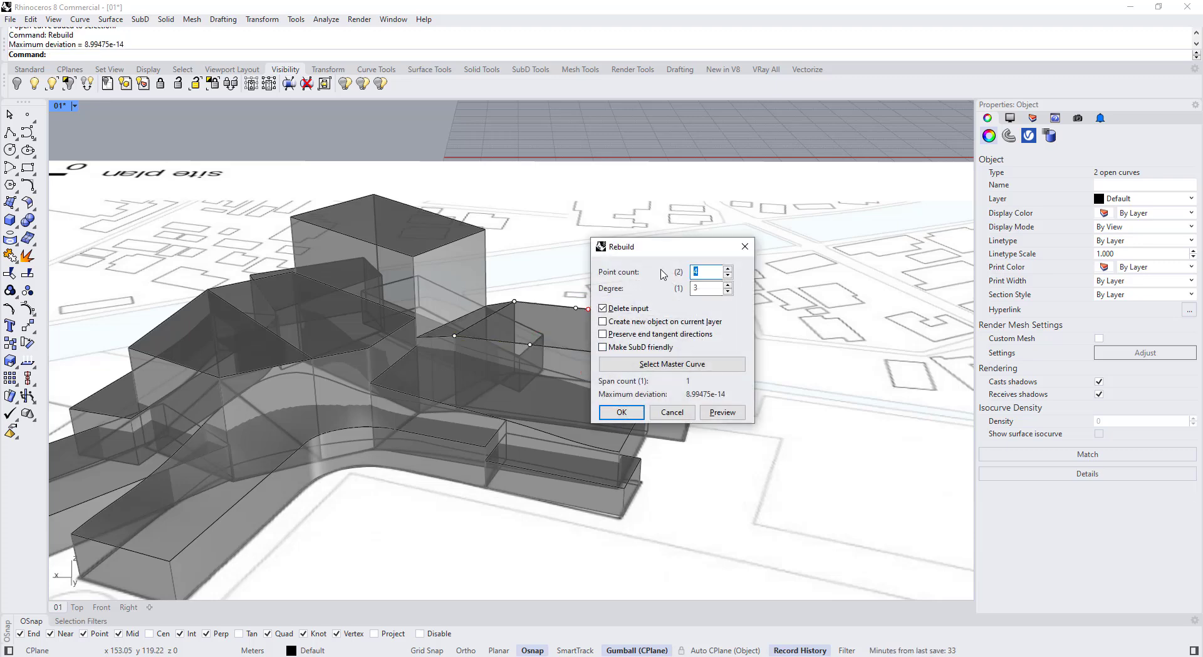
left_click(620, 417)
Step: Turn on the control points of the flat-topped wing's top curves, leaving the neighbouring sloped wing's curves out
right_click_drag(572, 342, 620, 265)
scroll(613, 261, "up", 4)
key("Escape")
left_click_drag(816, 318, 321, 272)
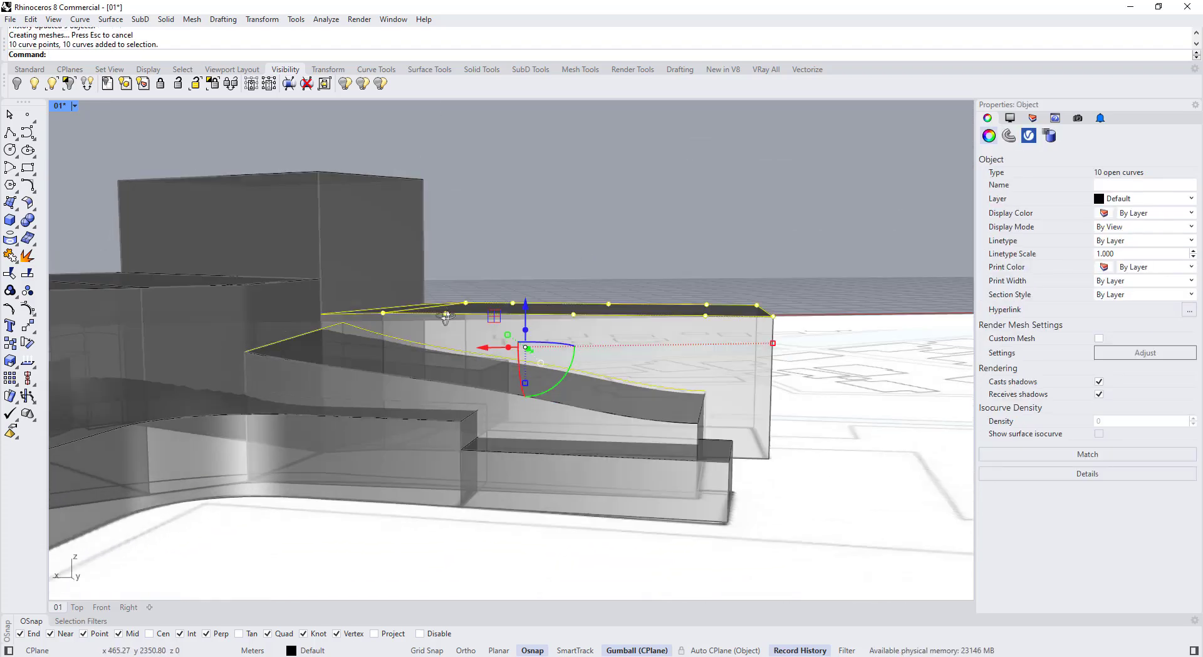
right_click_drag(321, 272, 208, 279)
left_click(361, 355, "ctrl")
left_click(327, 354, "ctrl")
key("F10")
Step: Lower the control points at the outer end of the wing's two long top edges to slope the roof down
right_click_drag(357, 309, 580, 279)
left_click_drag(562, 274, 815, 352)
left_click_drag(701, 269, 801, 344)
left_click_drag(744, 282, 747, 378)
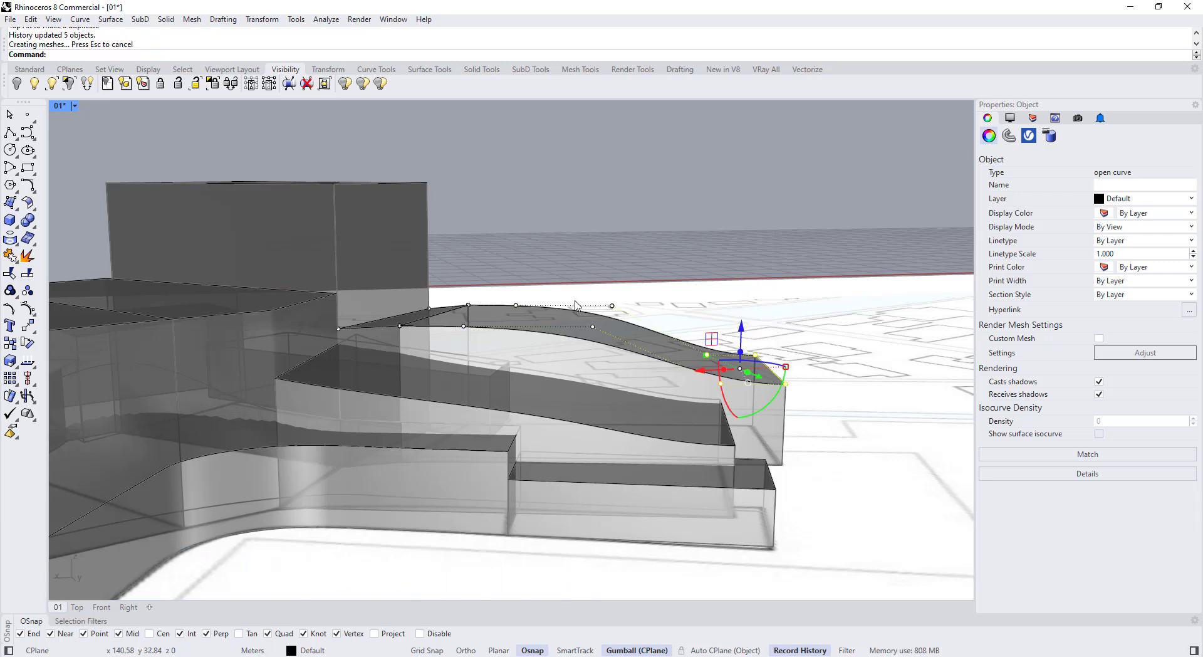
Step: Lower the mid-span control points of the wing's long top edges slightly to smooth the roof slope
right_click_drag(575, 301, 594, 297)
left_click_drag(568, 279, 633, 344)
left_click_drag(617, 277, 620, 294)
Step: Raise the control points at the inner end of the wing's long top edges to lift the roof there
mouse_move(495, 288)
right_mouse_down()
mouse_move(485, 285)
mouse_move(496, 303)
right_mouse_up()
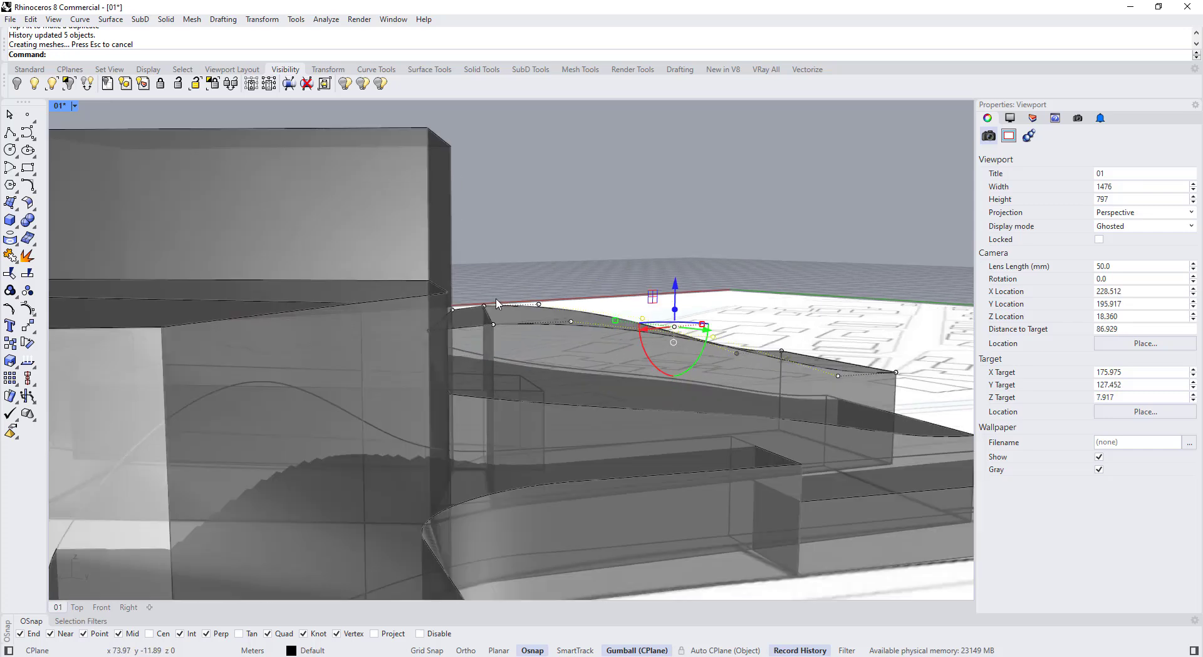
scroll(482, 300, "up", 2)
left_click_drag(469, 277, 486, 230)
mouse_move(472, 342)
right_mouse_down()
mouse_move(465, 380)
mouse_move(397, 332)
mouse_move(473, 322)
right_mouse_up()
scroll(464, 378, "down", 6)
key("Escape")
scroll(501, 295, "up", 3)
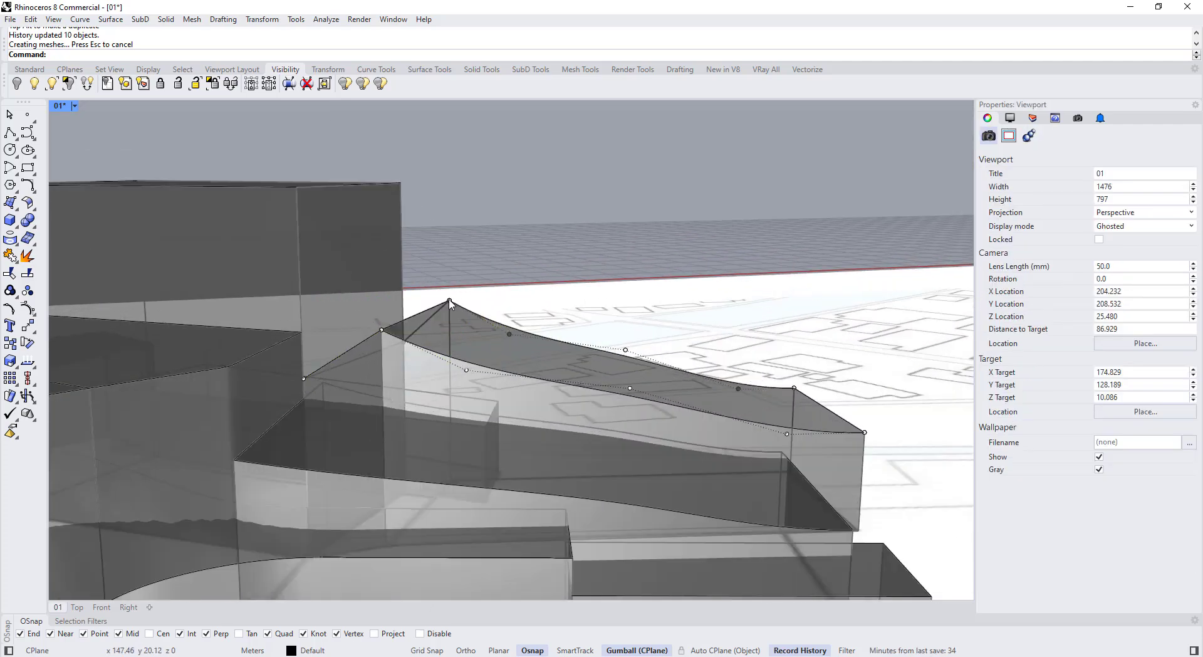
Step: Raise the far top edge's inner corner point into a higher peak and lift the control point beside it
left_click_drag(467, 315, 468, 316)
left_click_drag(449, 263, 449, 245)
left_click(510, 333)
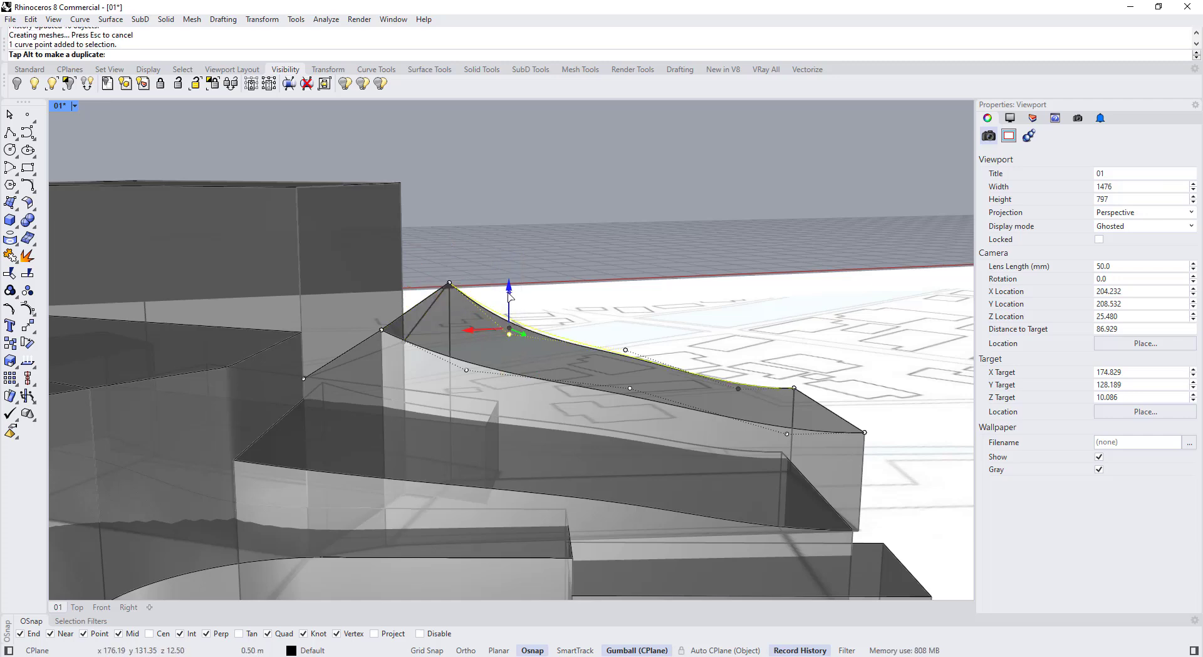
left_click_drag(509, 294, 510, 295)
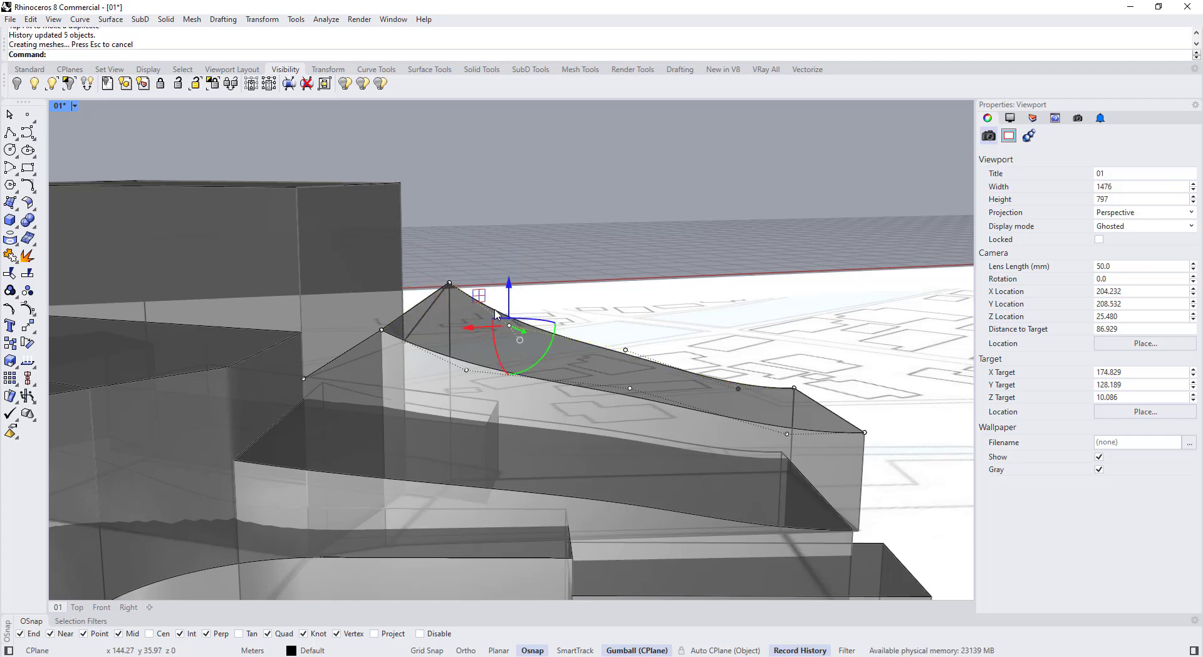
Step: Lower the far top edge's next mid-span control point to refine the roof curve
left_click(629, 388)
left_click_drag(631, 356, 631, 377)
scroll(631, 363, "down", 3)
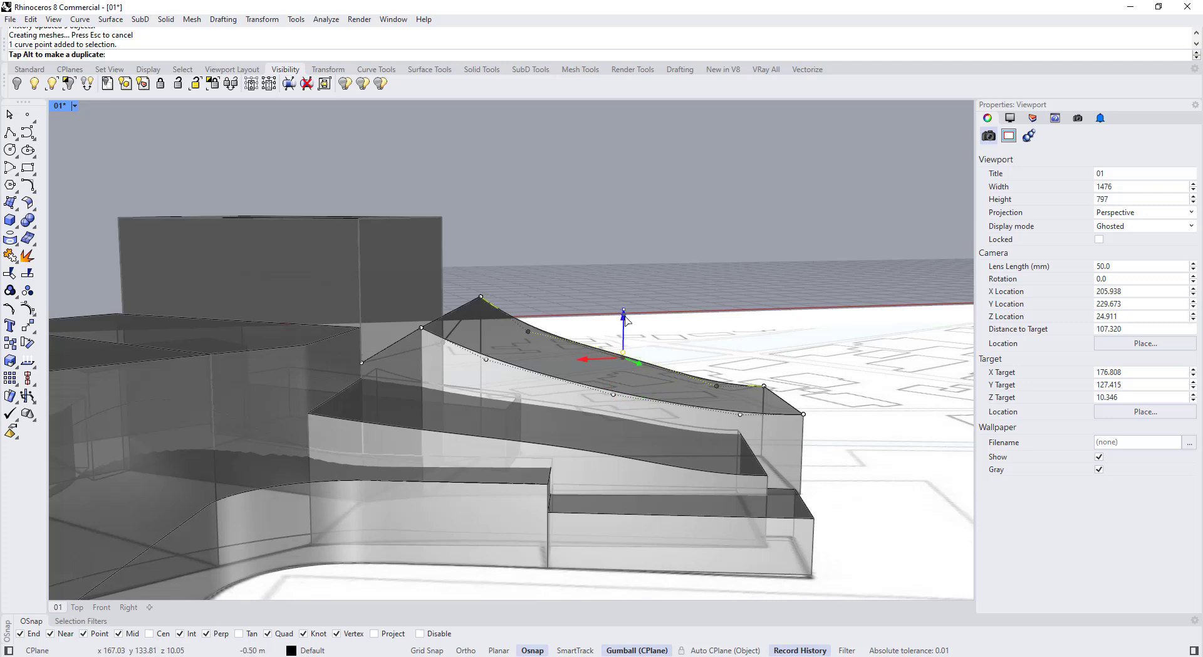
scroll(571, 340, "down", 6)
right_click_drag(569, 339, 533, 355)
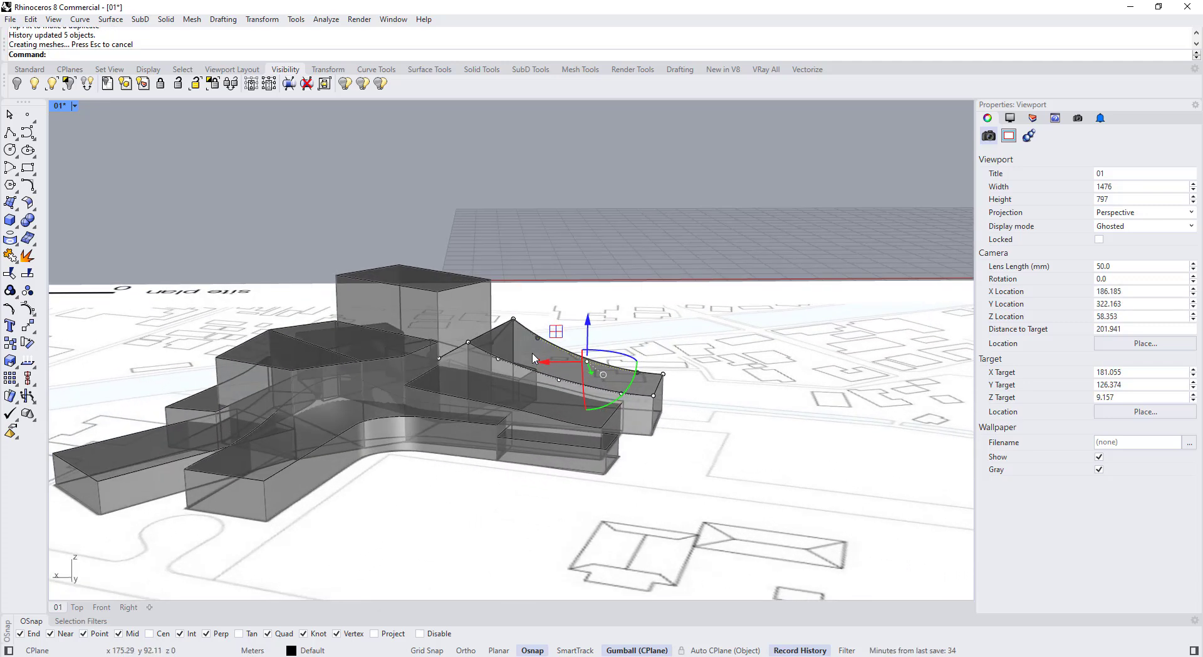
Step: Show the front wing's long top-edge control points and move the far edge's inner end onto the tower's front vertical edge
scroll(426, 393, "up", 3)
left_click(426, 394)
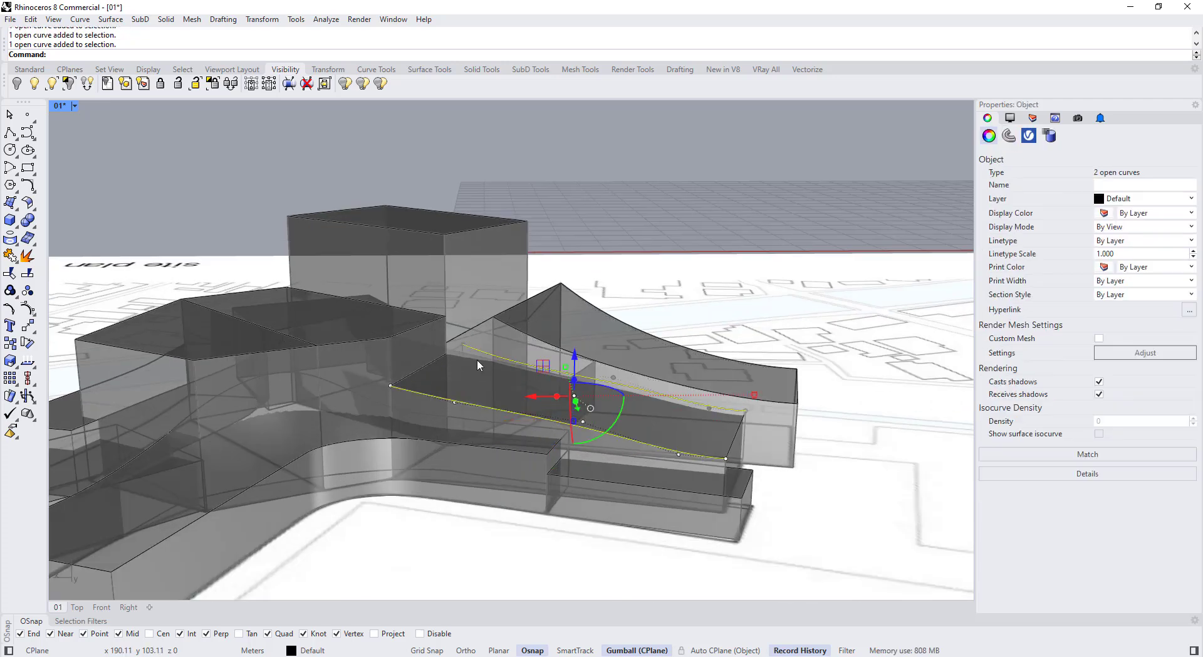
key("F10")
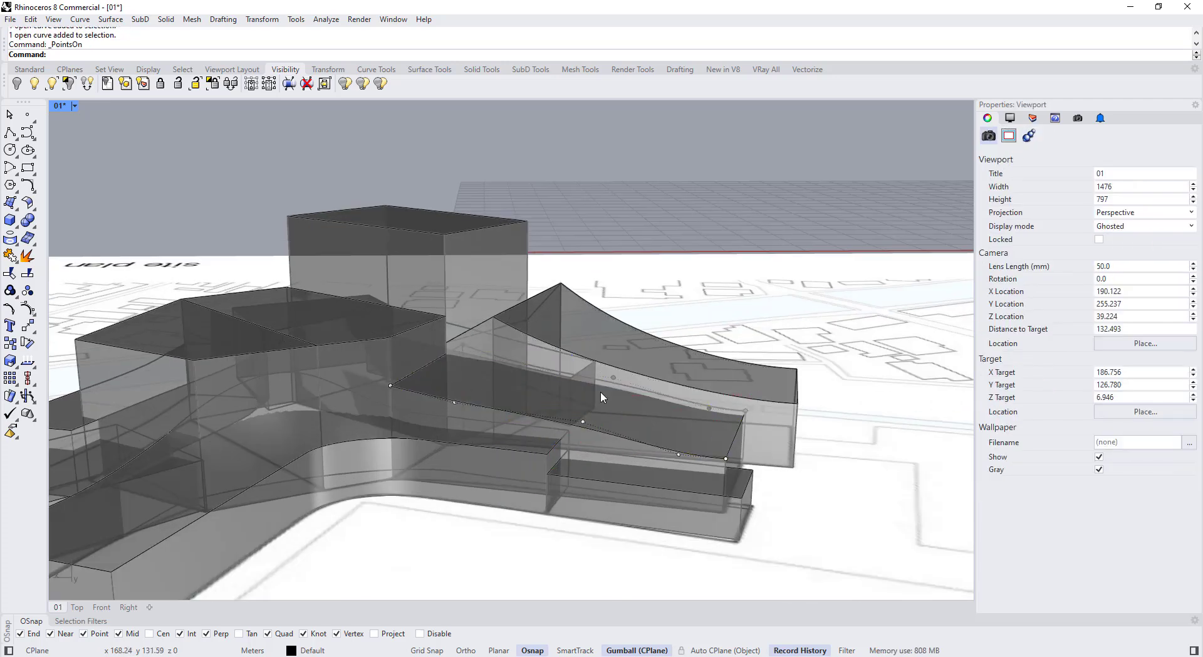
right_click_drag(601, 391, 518, 351)
right_click_drag(418, 344, 408, 390)
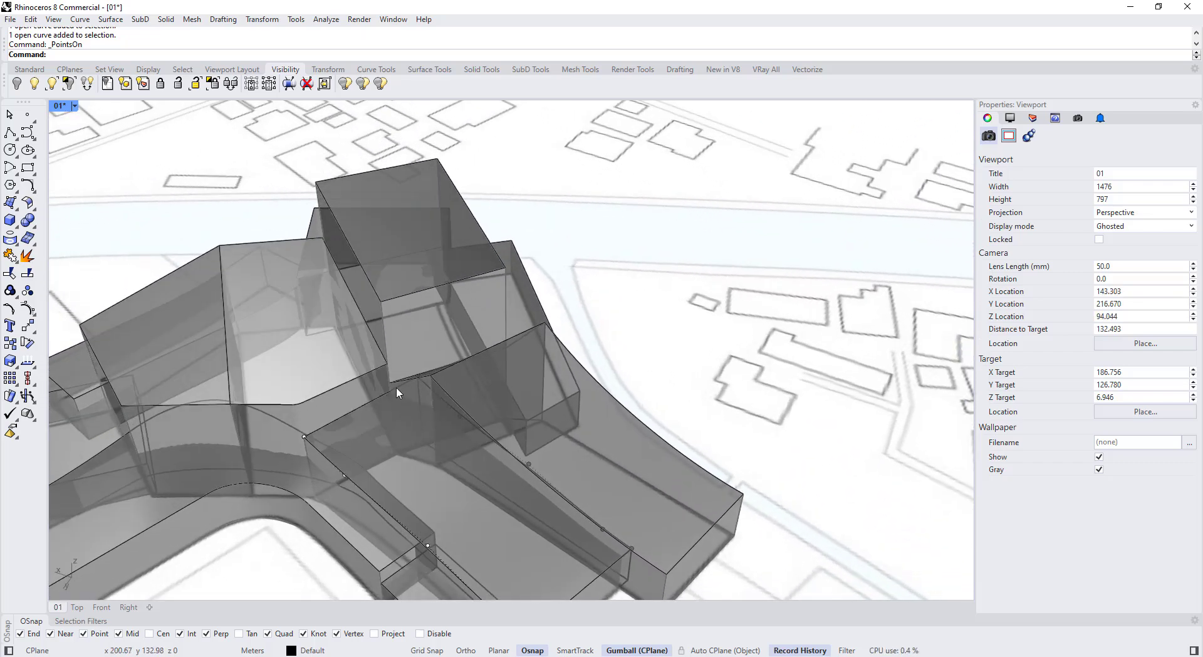
scroll(395, 389, "up", 4)
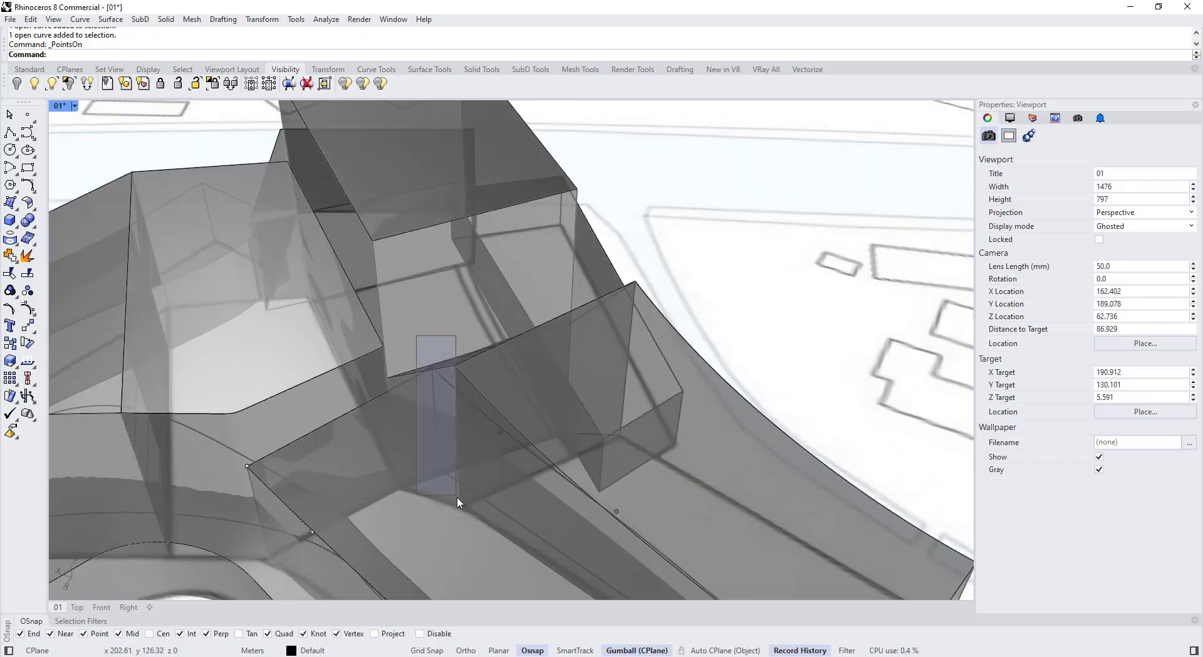
scroll(422, 383, "up", 1)
scroll(420, 378, "down", 1)
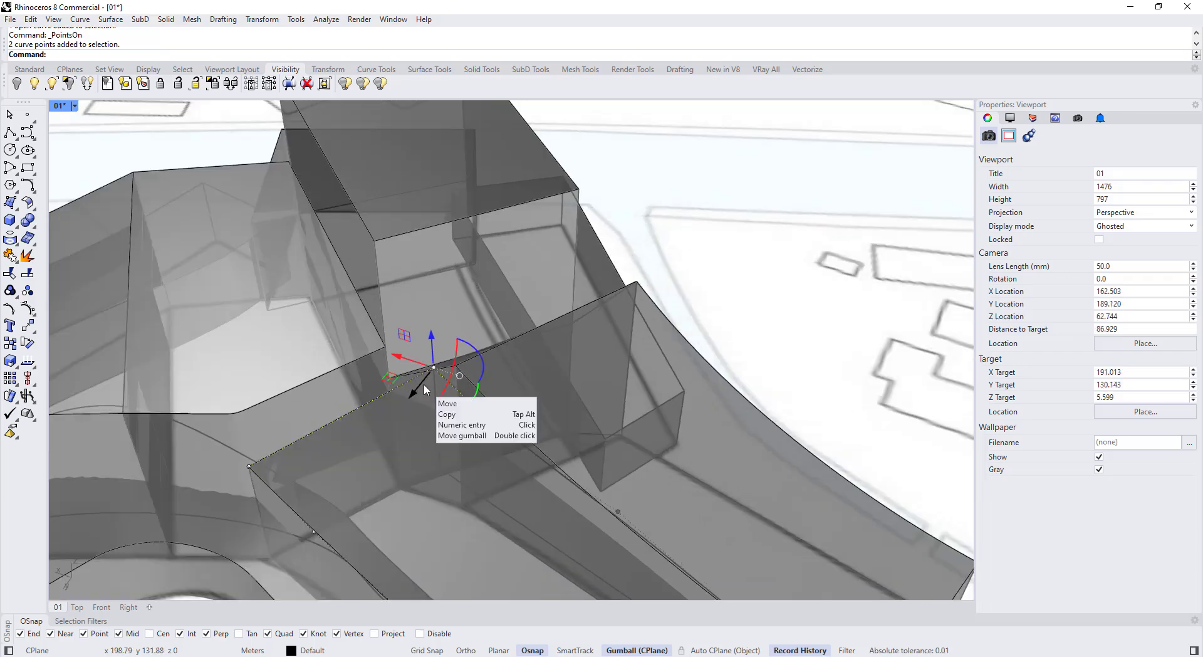
type("m")
key("space")
scroll(422, 372, "up", 2)
left_click(440, 365)
left_click(368, 380)
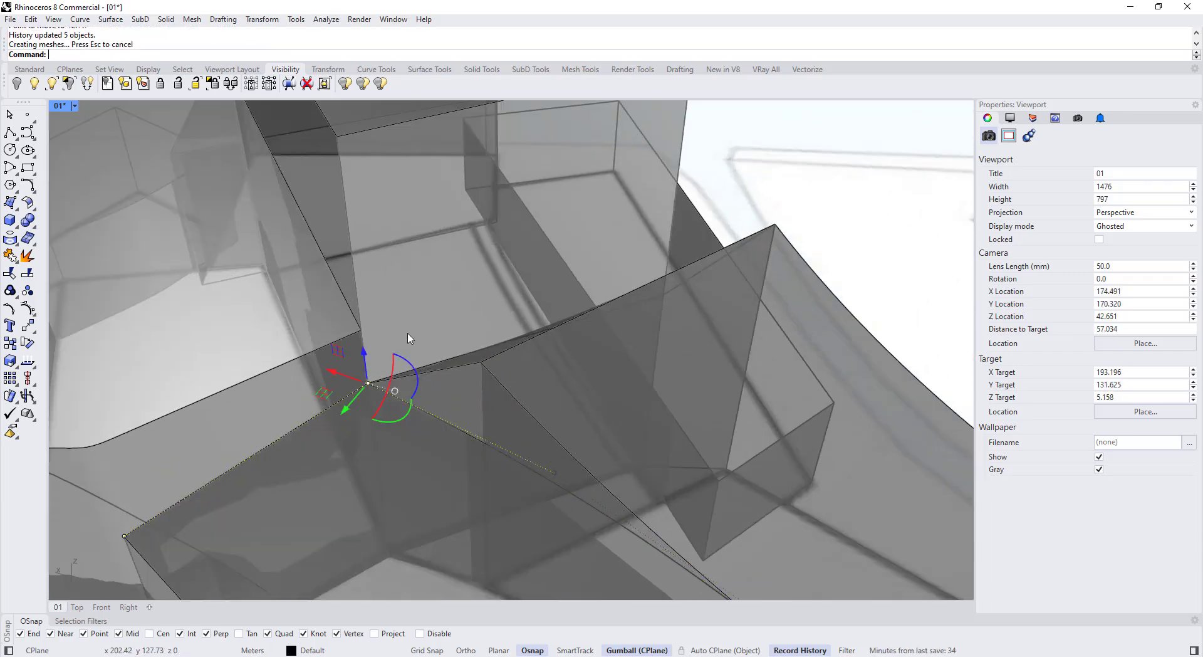
Step: Shift the inner mid-span control point of the front wing's far top edge sideways by about 1 m
scroll(408, 338, "down", 6)
scroll(509, 390, "up", 5)
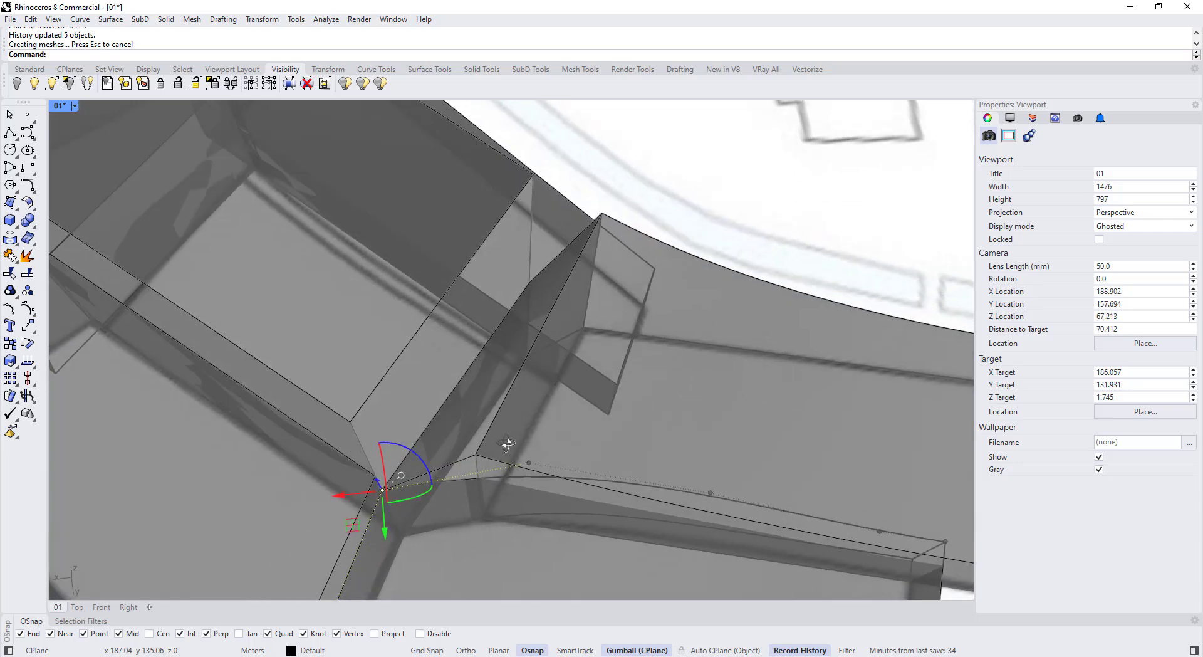
left_click_drag(561, 561, 557, 551)
scroll(554, 480, "down", 3)
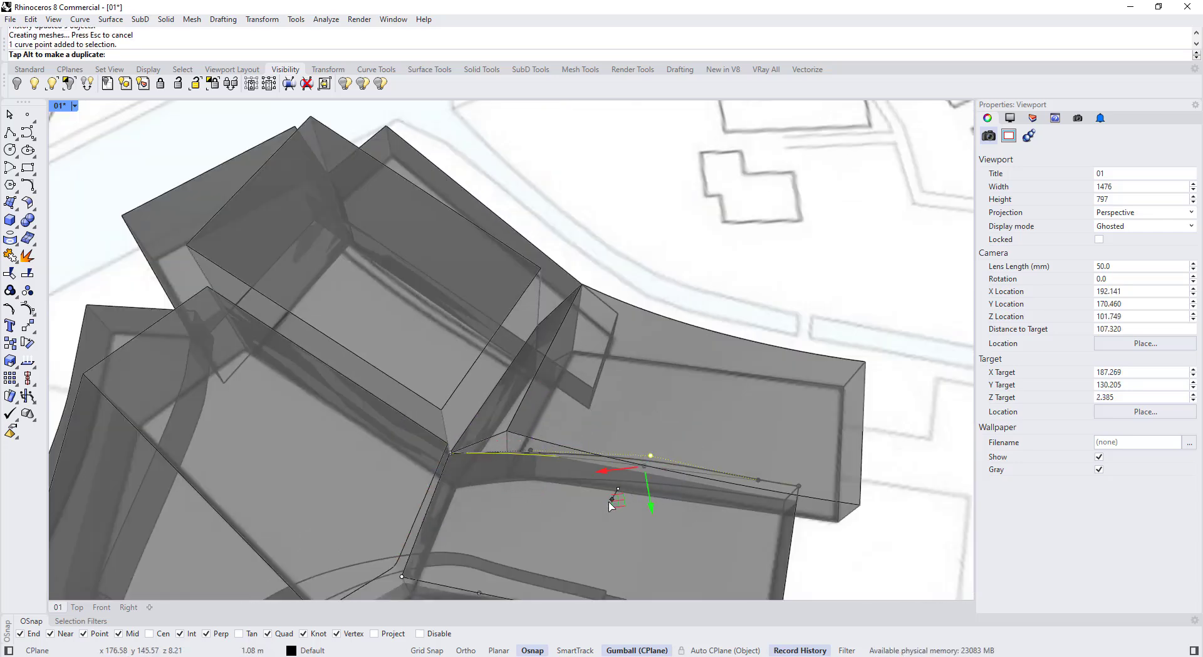
right_click_drag(608, 493, 666, 320)
scroll(600, 376, "up", 3)
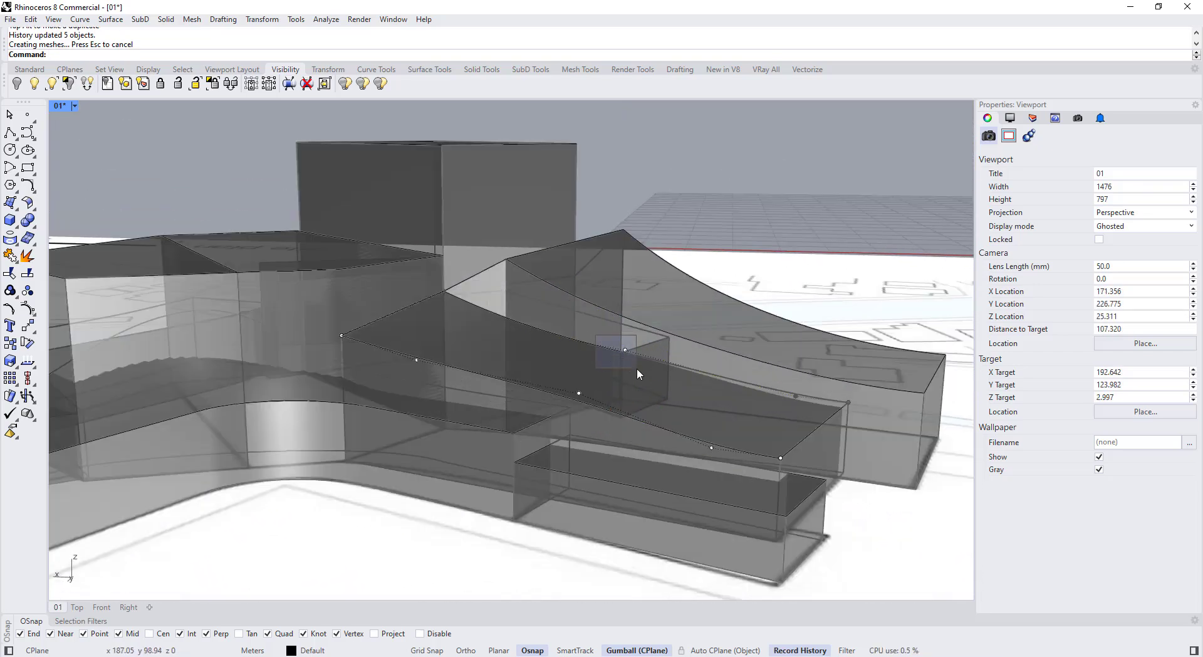
Step: Move the control points at the outer end of the front wing's far top edge to reposition that roof corner
scroll(615, 312, "down", 6)
right_click_drag(614, 315, 690, 379)
scroll(690, 379, "up", 4)
right_click_drag(608, 363, 750, 421)
left_click_drag(751, 412, 810, 480)
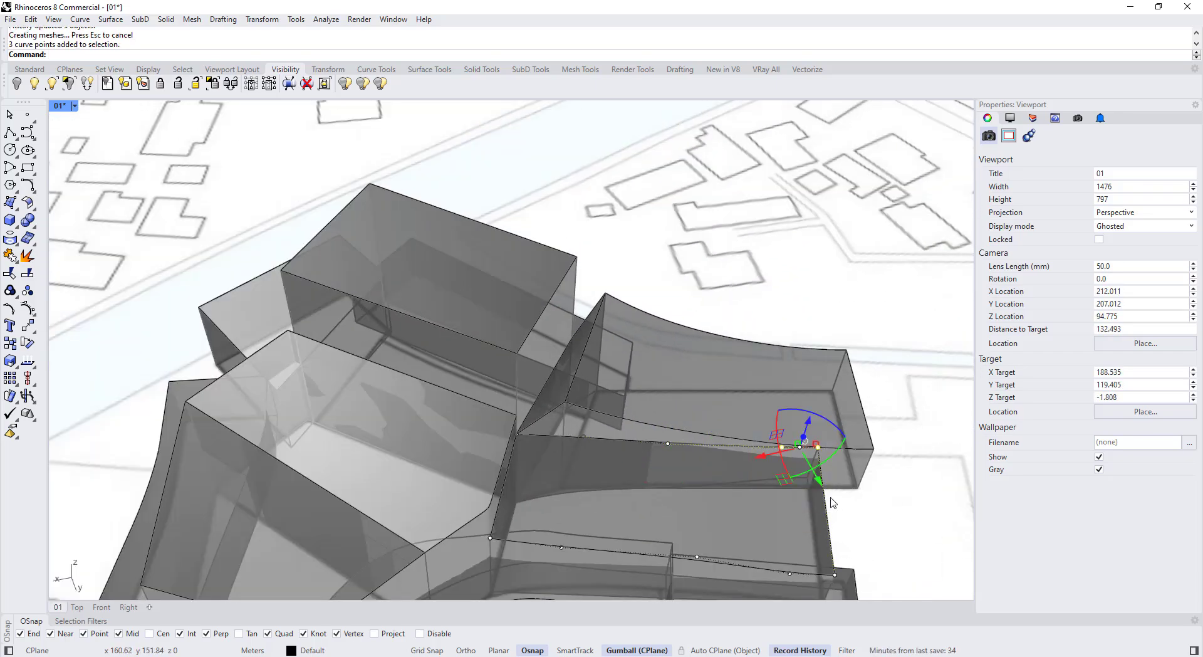
right_click_drag(830, 500, 619, 483)
scroll(805, 500, "up", 4)
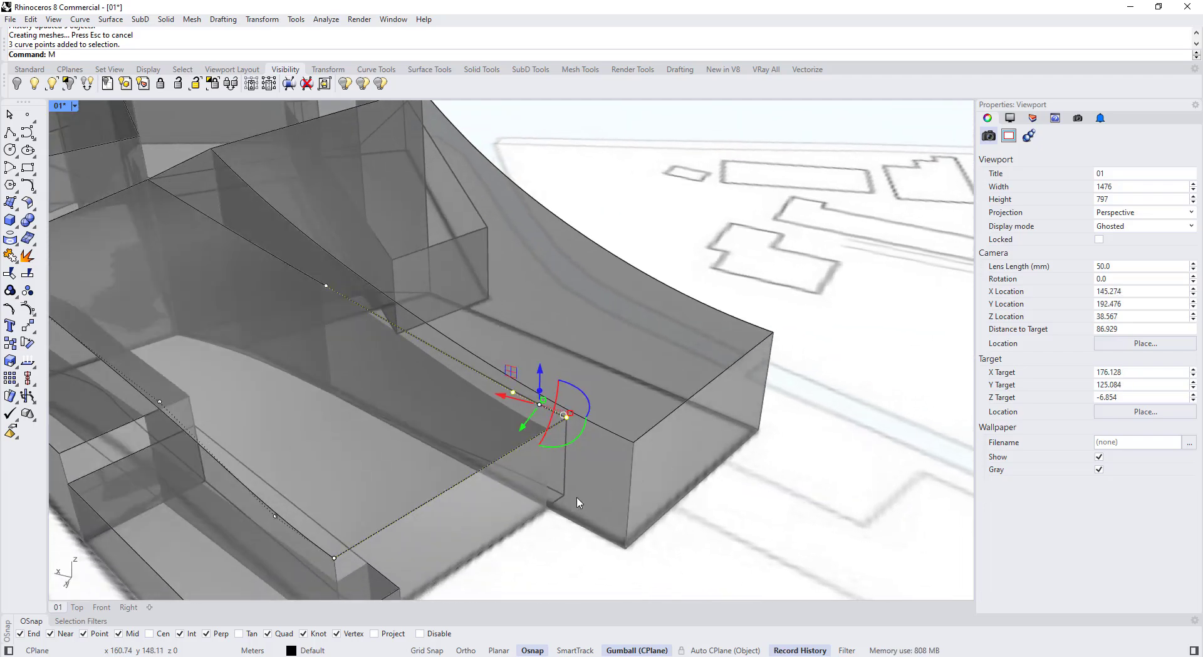
left_click(556, 424)
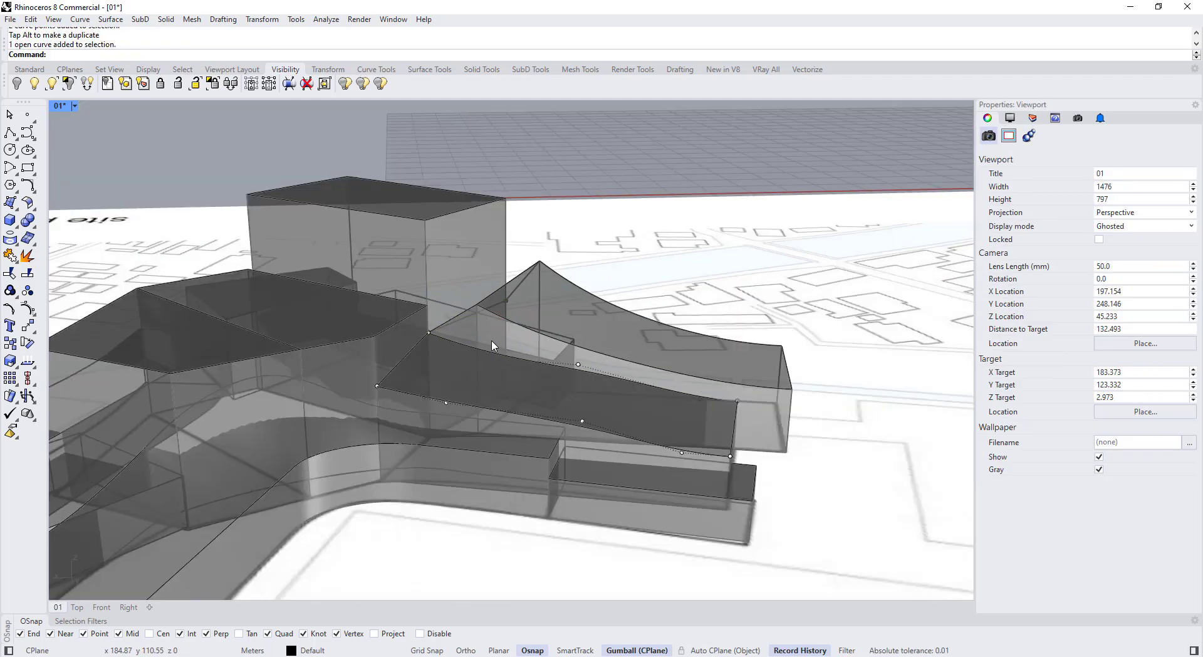
Step: Show the control points of both adjoining wings' top curves and raise their shared inner corner at the tower
right_click_drag(492, 346, 545, 313)
left_click(544, 335, "shift")
left_click(538, 294, "shift")
left_click(566, 286, "shift")
left_click(605, 389, "shift")
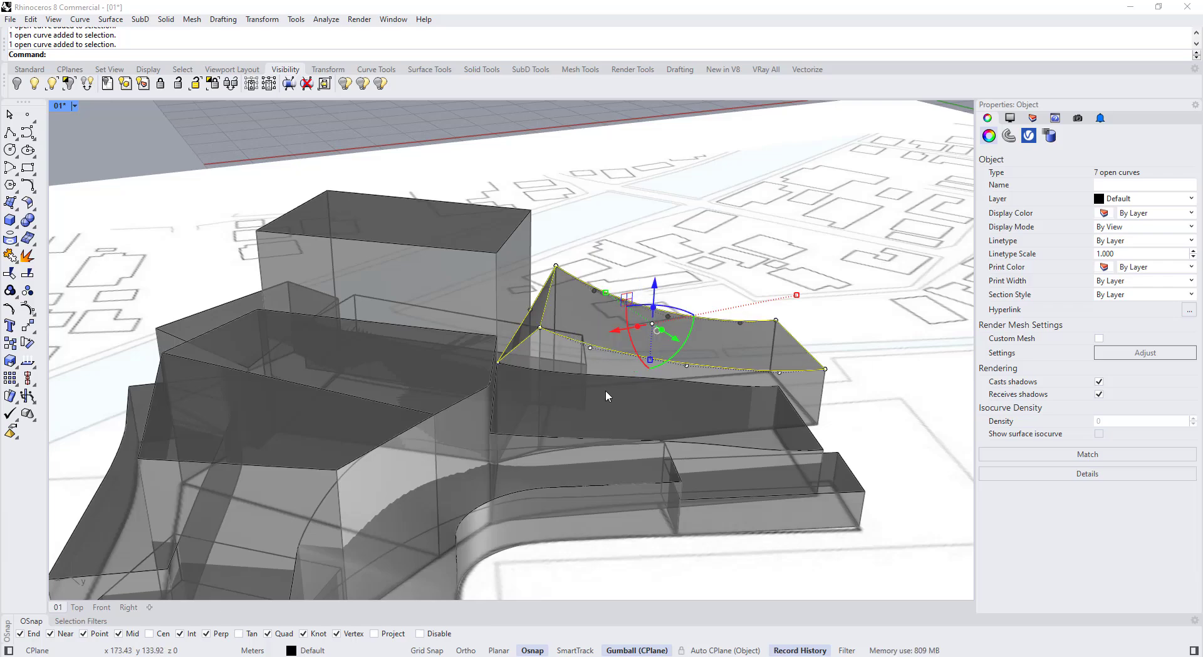
right_click_drag(605, 390, 585, 376)
left_click(600, 447, "shift")
left_click(731, 430, "shift")
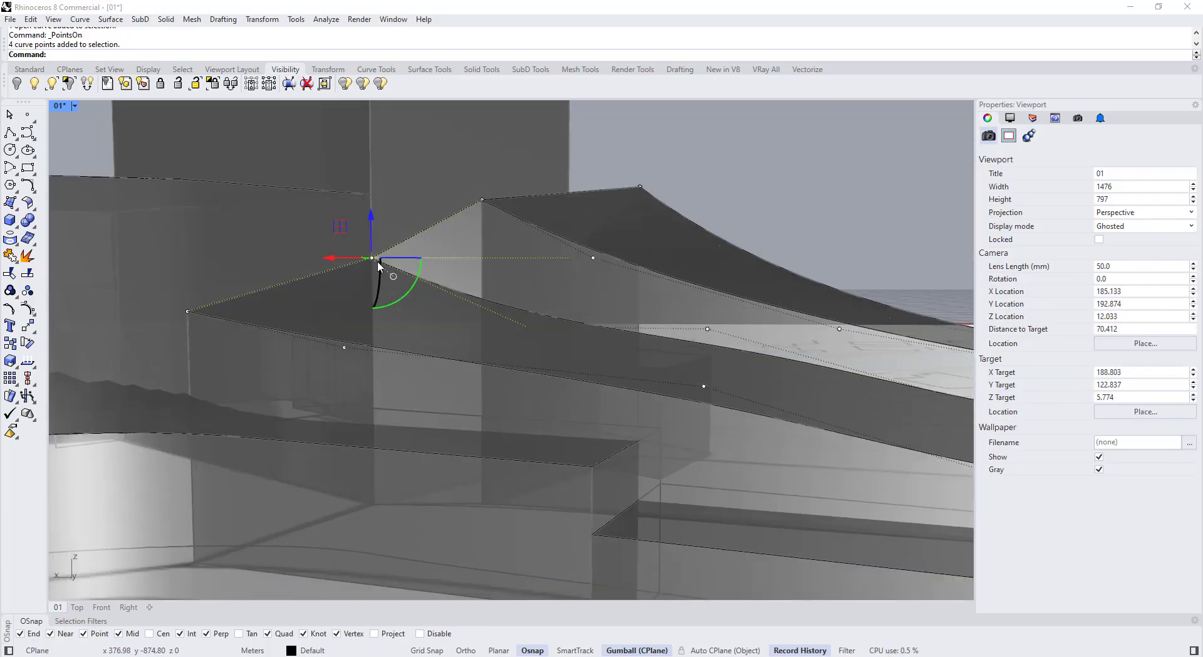
scroll(492, 318, "down", 3)
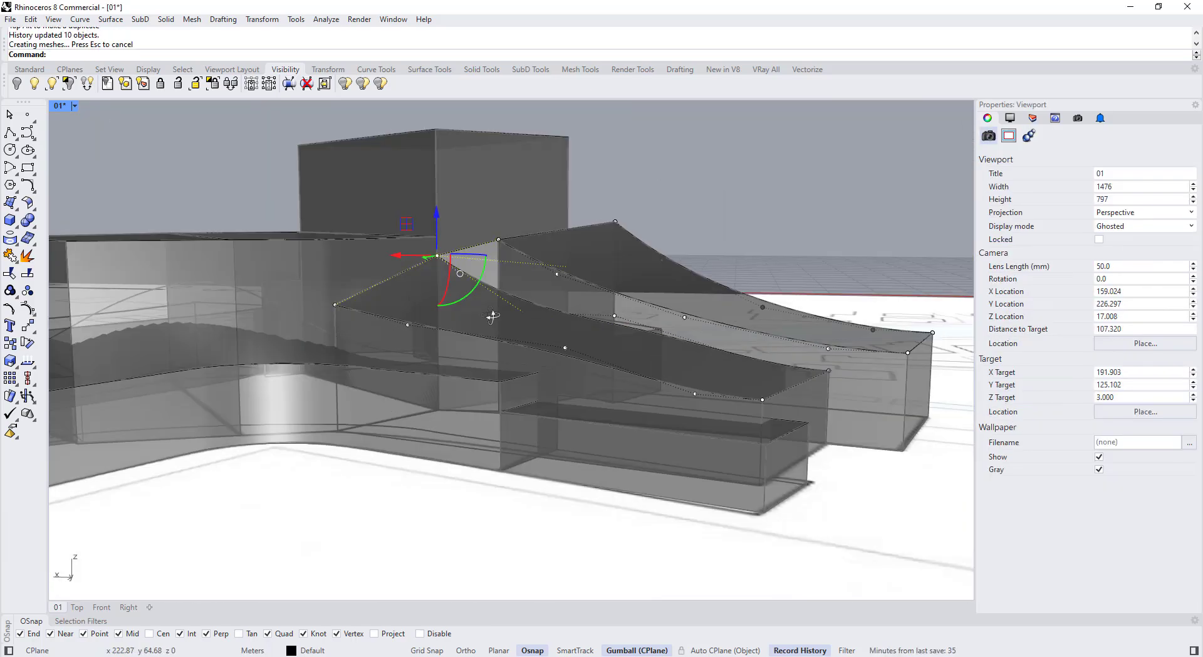
Step: Raise the control point beside the wings' shared inner corner slightly to smooth the roof curve
scroll(545, 313, "up", 5)
left_click_drag(545, 313, 546, 307)
scroll(545, 313, "down", 8)
right_click_drag(601, 324, 489, 339)
Step: Rebuild the central block's top edge curves and turn on the control points of its whole roof outline
left_click(340, 268)
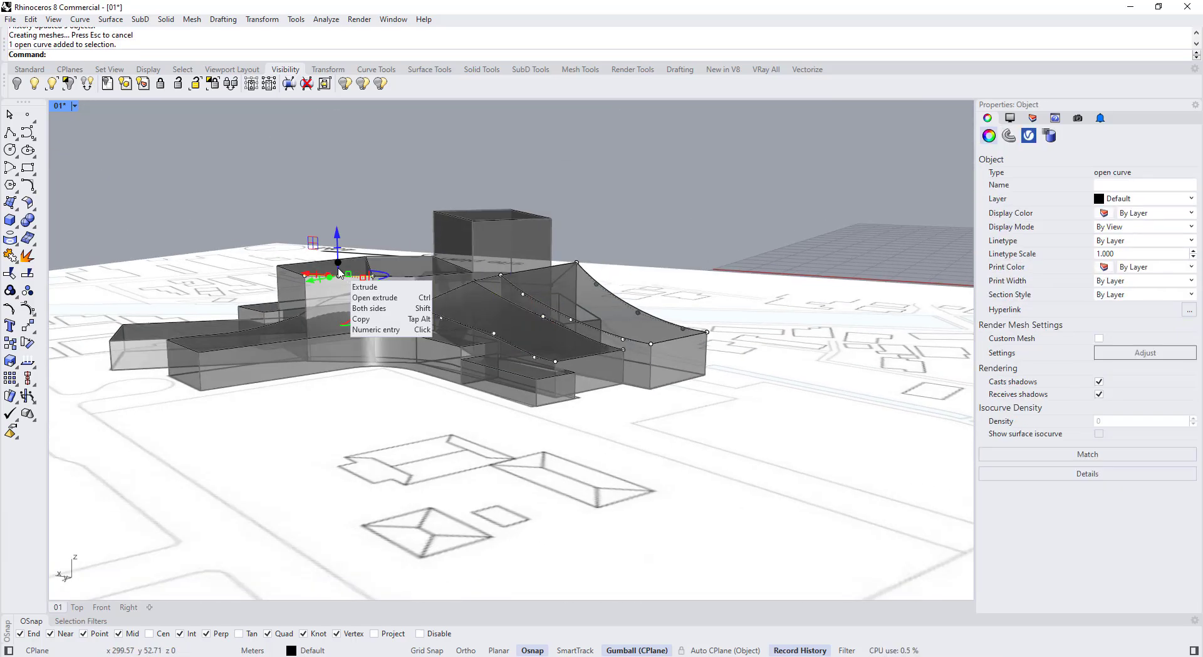
scroll(342, 272, "up", 4)
right_click_drag(342, 273, 370, 314)
left_click(370, 342, "shift")
key("Return")
left_click(620, 413)
right_click_drag(564, 351, 552, 294)
left_click_drag(210, 215, 509, 287)
key("F10")
Step: Raise the central block's roof corner beside the tower and adjust the height of the control point next to it
scroll(476, 282, "up", 4)
left_click_drag(602, 264, 628, 158)
right_click_drag(589, 283, 562, 315)
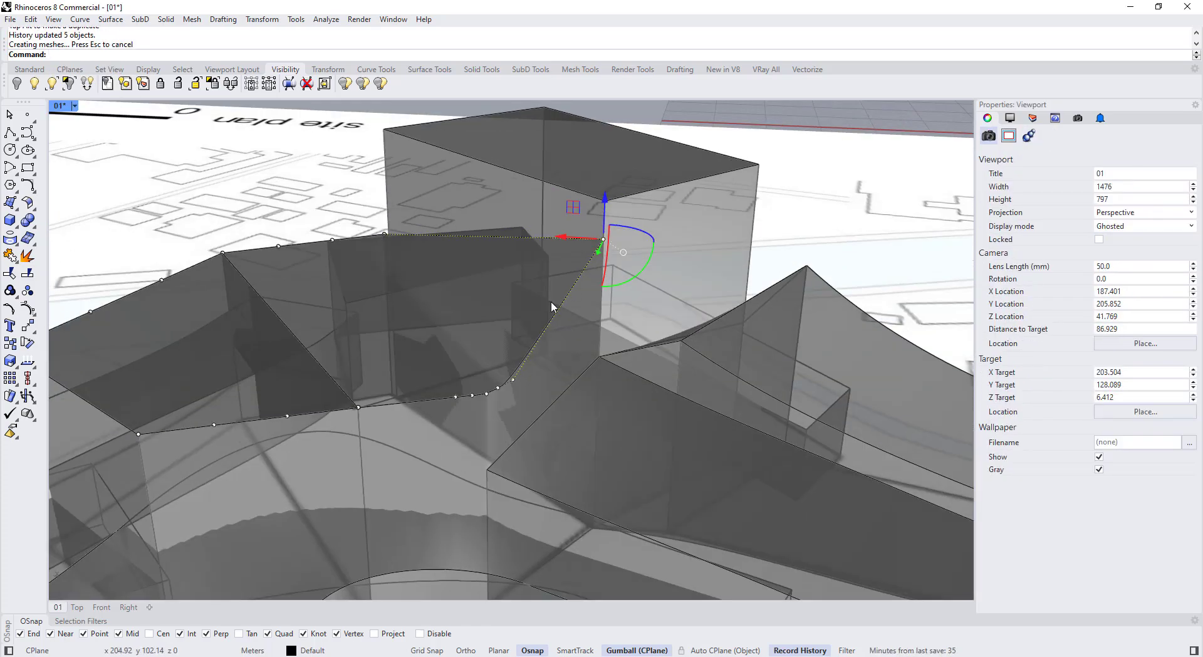
key("Return")
scroll(507, 376, "up", 2)
right_click_drag(508, 376, 470, 338)
left_click(537, 287)
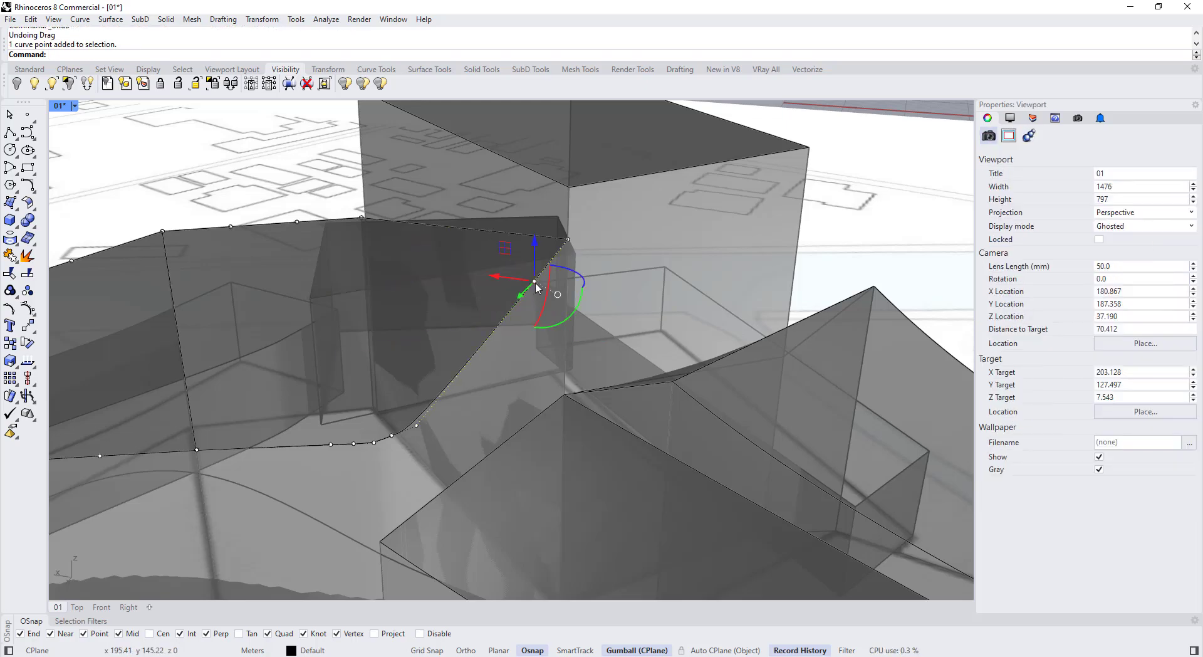
left_click_drag(537, 248, 537, 235)
right_click_drag(545, 301, 514, 341)
Step: Adjust the height of the two mid-span control points on the central block's back top edge
scroll(497, 285, "down", 8)
scroll(510, 349, "up", 6)
left_click(366, 297)
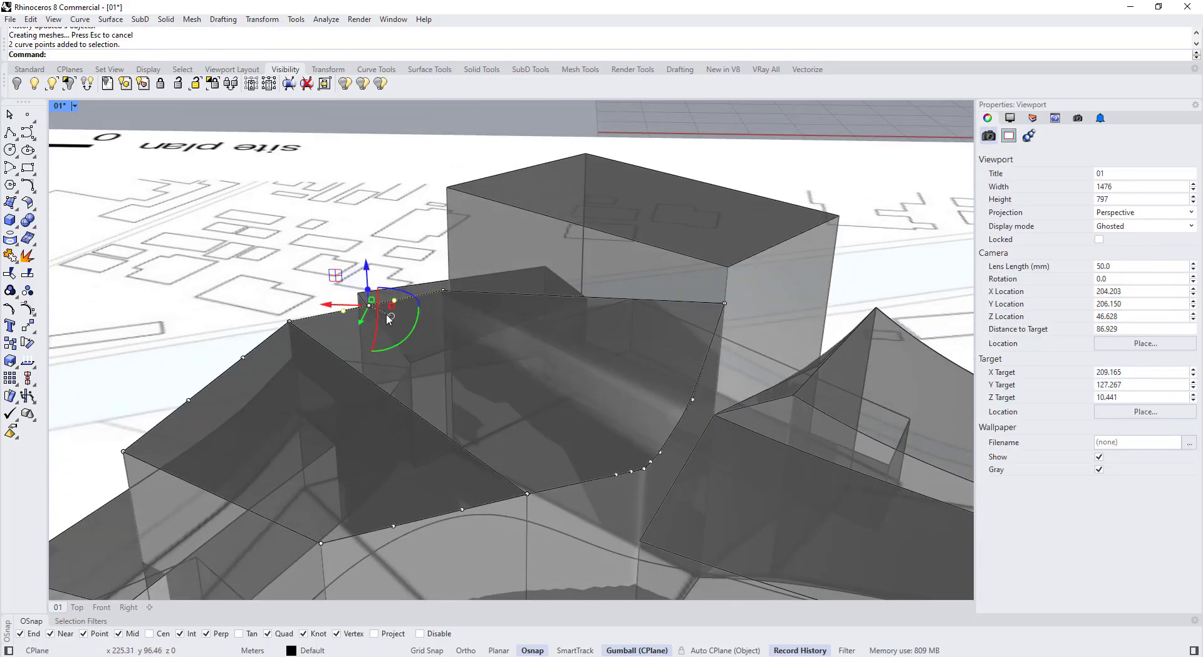
left_click_drag(367, 265, 367, 244)
scroll(382, 295, "down", 4)
Step: Lower both pairs of mid-span control points on the central block's outer section so its roof sags between the ends
right_click_drag(382, 307, 401, 220)
scroll(407, 288, "up", 4)
scroll(401, 238, "down", 2)
left_click_drag(202, 282, 260, 319)
left_click_drag(236, 270, 237, 290)
right_click_drag(301, 276, 276, 288)
left_click_drag(295, 274, 326, 317)
left_click_drag(310, 258, 312, 292)
scroll(401, 275, "down", 5)
right_click_drag(424, 274, 423, 329)
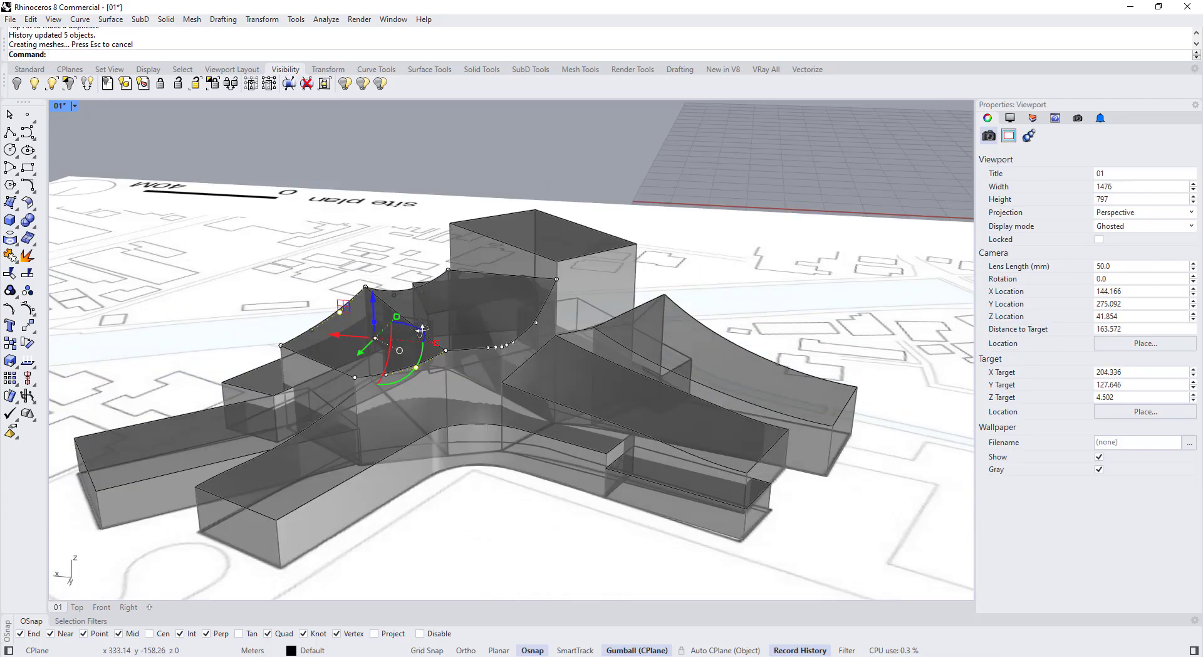
Step: Raise the corner point at the middle of the central block's front top edge into a peak
scroll(433, 332, "up", 6)
left_click_drag(554, 467, 592, 511)
right_click_drag(574, 480, 532, 351)
scroll(501, 301, "down", 5)
left_click_drag(483, 256, 483, 239)
right_click_drag(441, 219, 454, 288)
Step: Lower the tower's top outline curves toward the height of the central block's adjoining roof corner
scroll(453, 287, "up", 4)
mouse_move(376, 275)
left_mouse_down()
mouse_move(400, 299)
mouse_move(359, 283)
left_mouse_up()
right_click_drag(301, 407, 275, 369)
scroll(401, 269, "down", 4)
right_click_drag(491, 169, 501, 145)
left_click(532, 242)
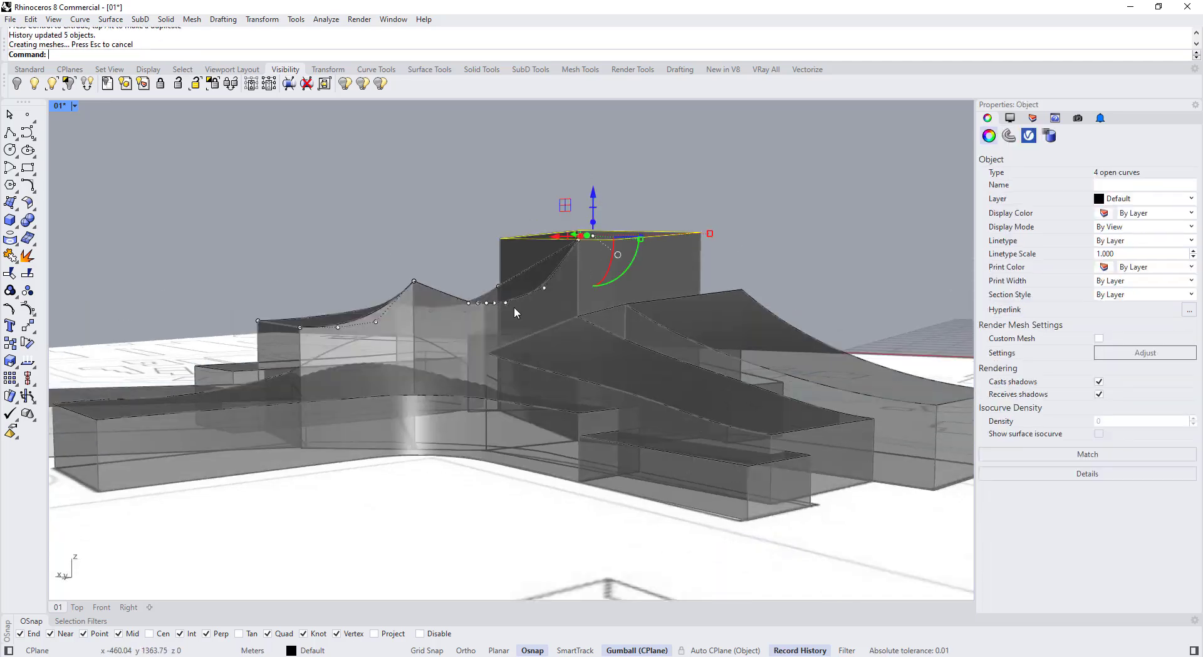
scroll(514, 307, "down", 4)
right_click_drag(565, 330, 532, 389)
left_click(270, 440)
left_click(302, 485, "shift")
key("F10")
right_click_drag(351, 407, 370, 454)
scroll(408, 420, "up", 5)
left_click_drag(411, 421, 438, 448)
right_click_drag(439, 432, 426, 351)
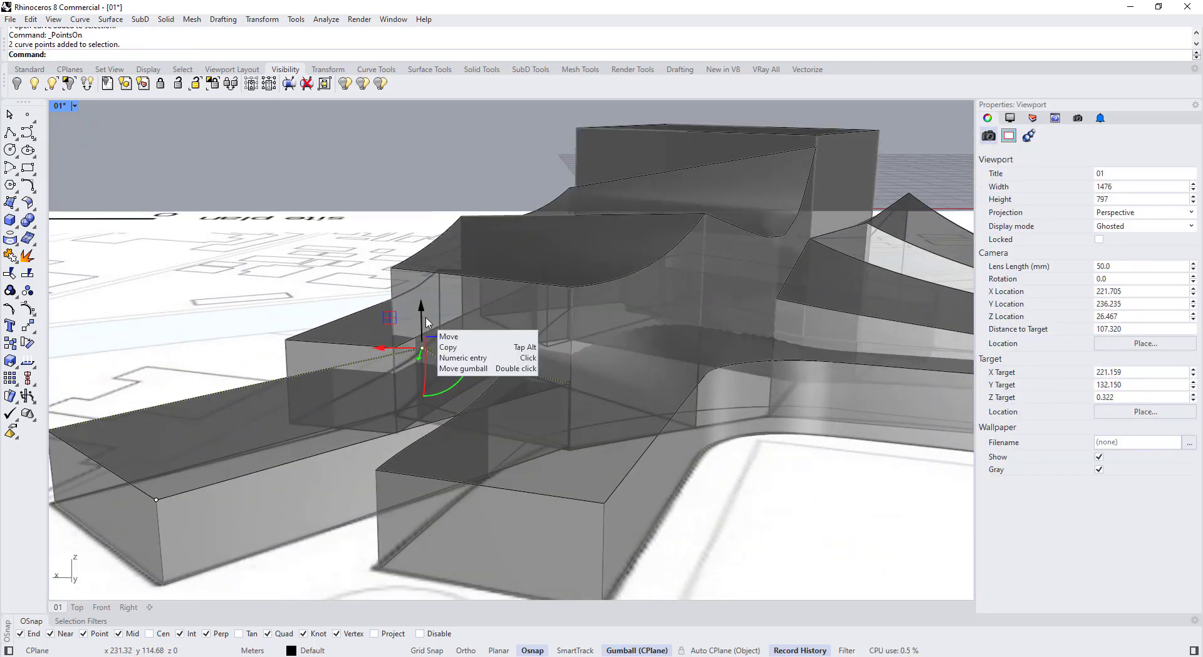
key("Escape")
key("Escape")
Step: Rebuild the two long top edges of the outermost low wing with a point count of 4 and degree 3
left_click(288, 380)
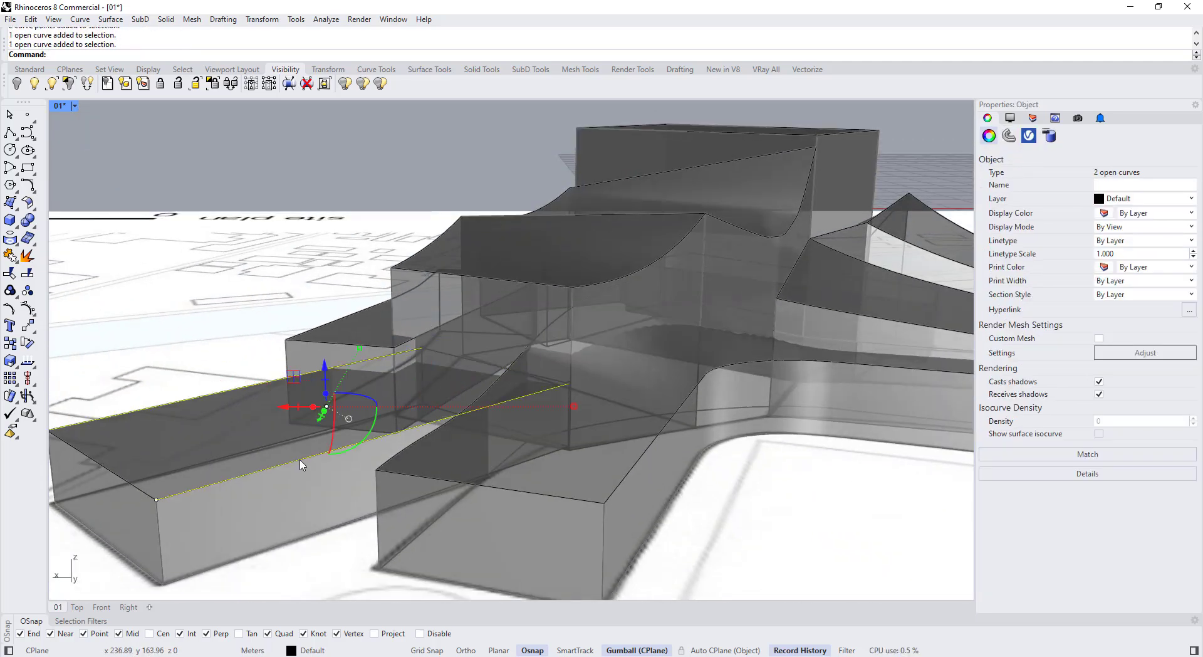
key("Return")
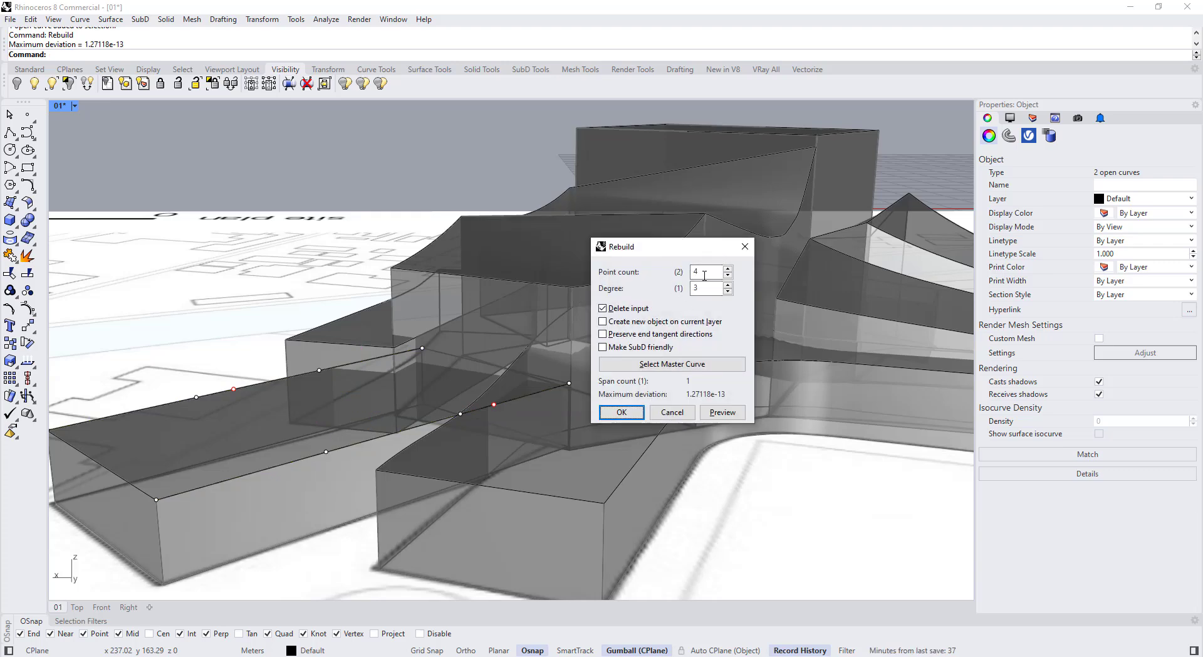
left_click(621, 413)
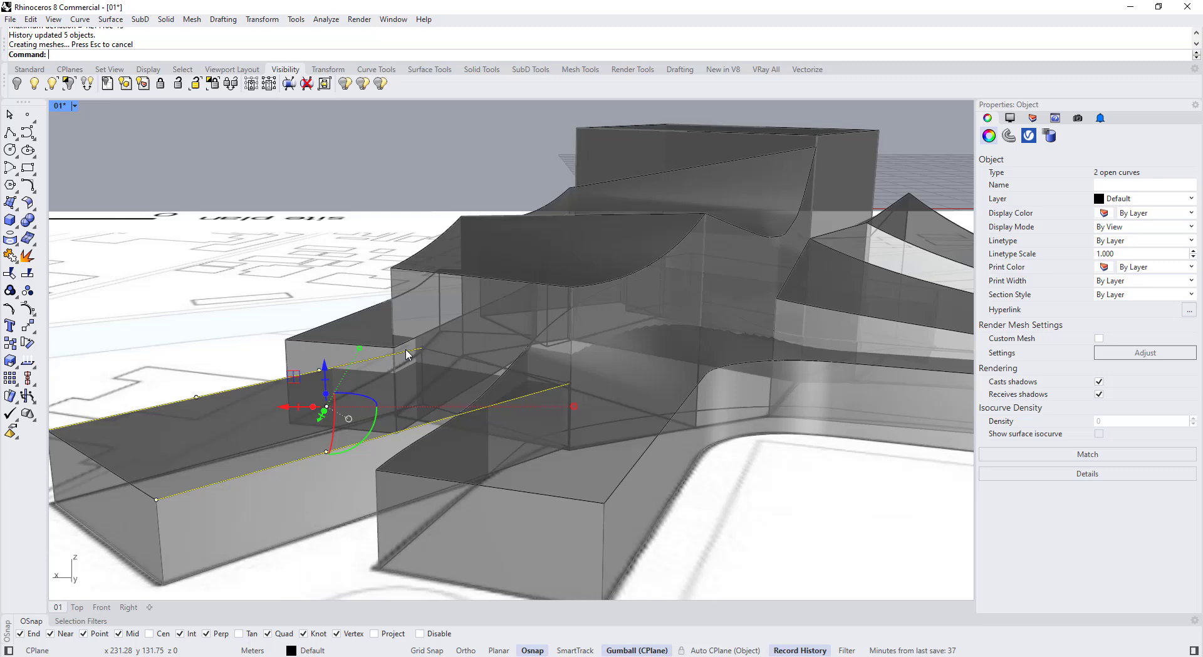
Step: Turn on control points for all the low wing's top curves and raise its far inner corner
left_click(438, 352, "shift")
right_click_drag(439, 354, 245, 450)
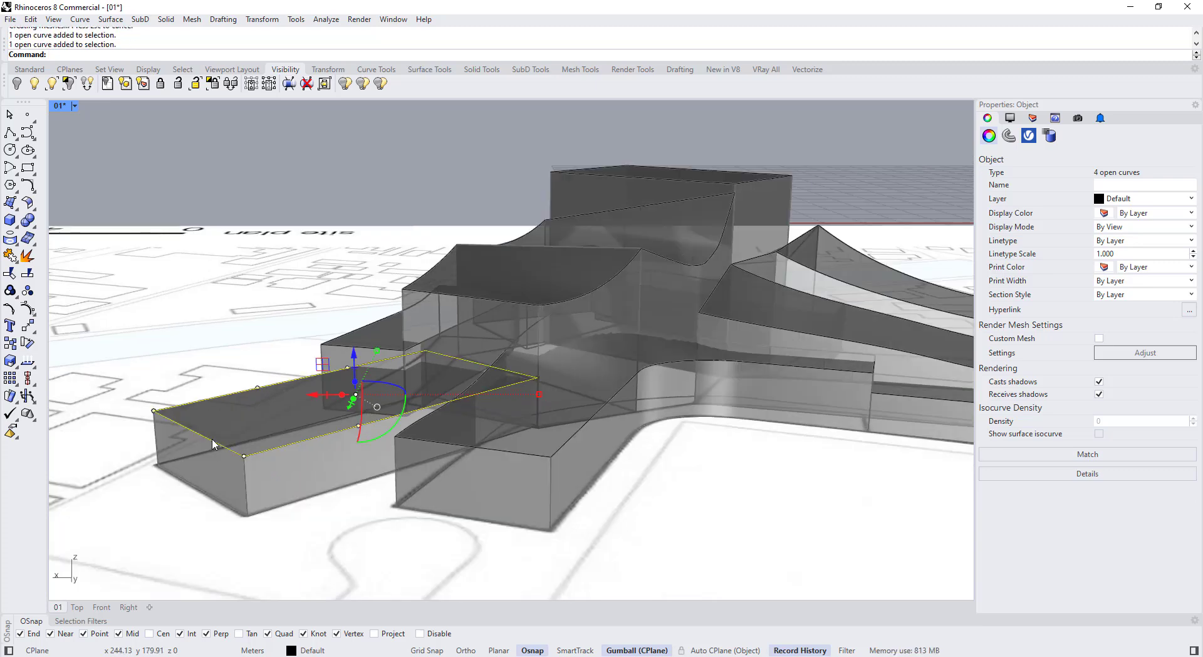
key("F10")
scroll(419, 332, "up", 3)
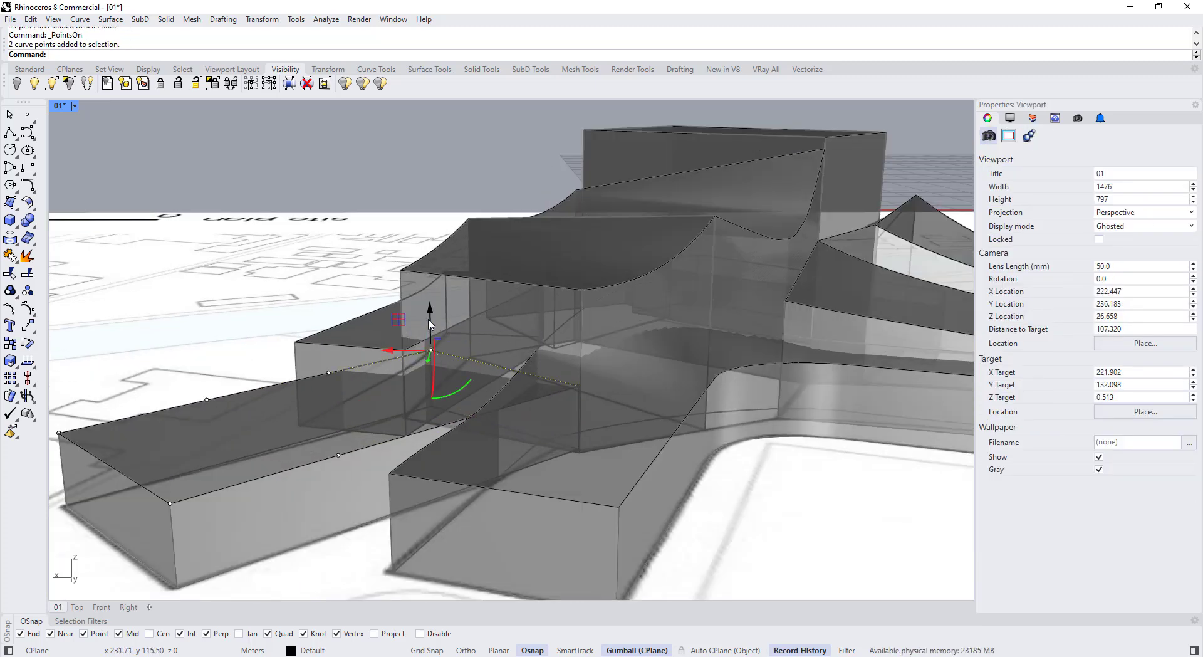
left_click_drag(428, 270, 428, 270)
scroll(288, 387, "down", 2)
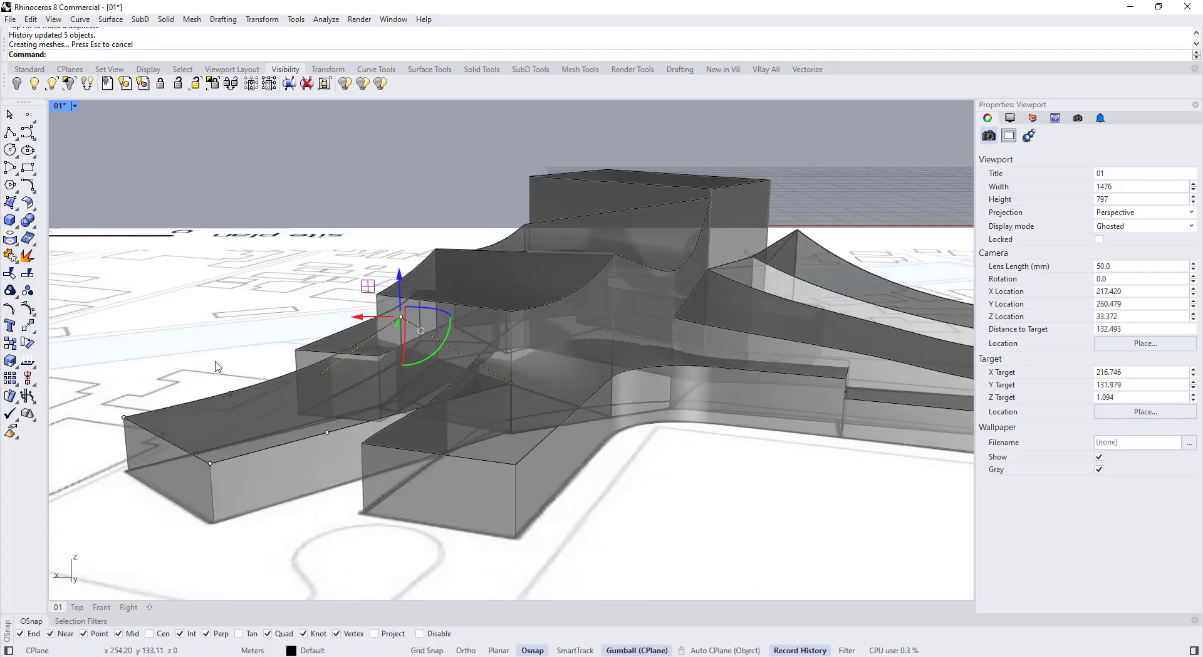
Step: Move the outer mid-span control point of the low wing's far top edge inward along the edge
left_click_drag(215, 362, 254, 409)
right_click_drag(254, 409, 228, 467)
scroll(215, 497, "down", 2)
scroll(215, 497, "up", 2)
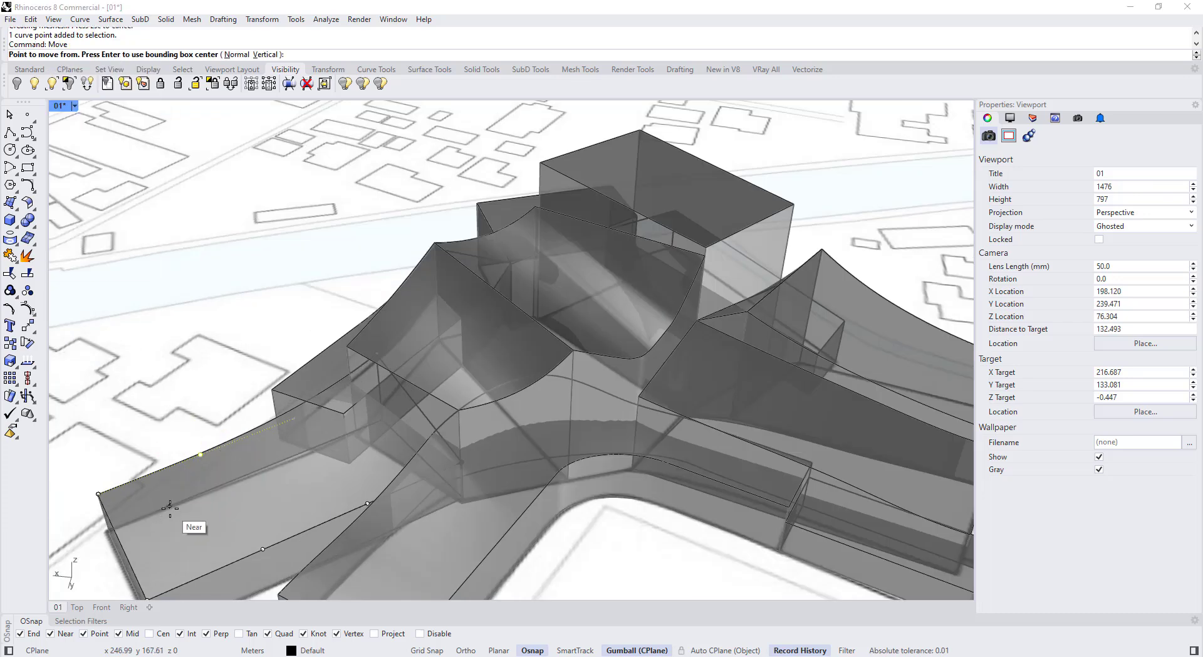
right_click_drag(176, 495, 214, 519)
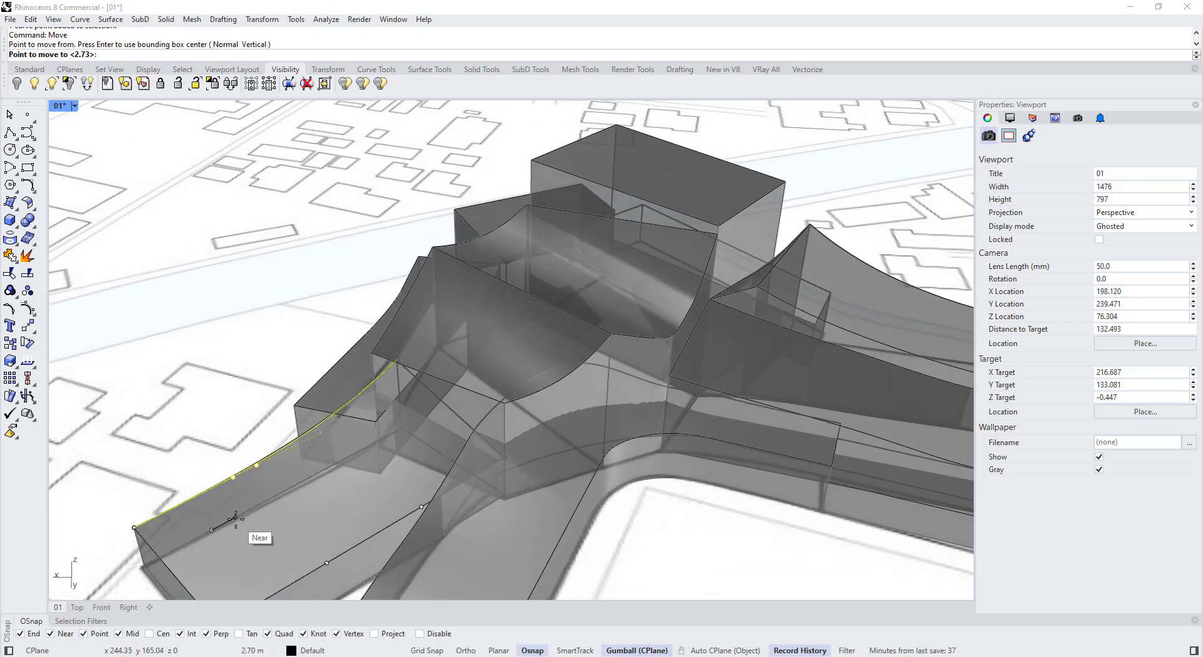
left_click(294, 489)
right_click_drag(310, 401, 291, 384)
scroll(289, 380, "up", 4)
left_click_drag(282, 354, 319, 436)
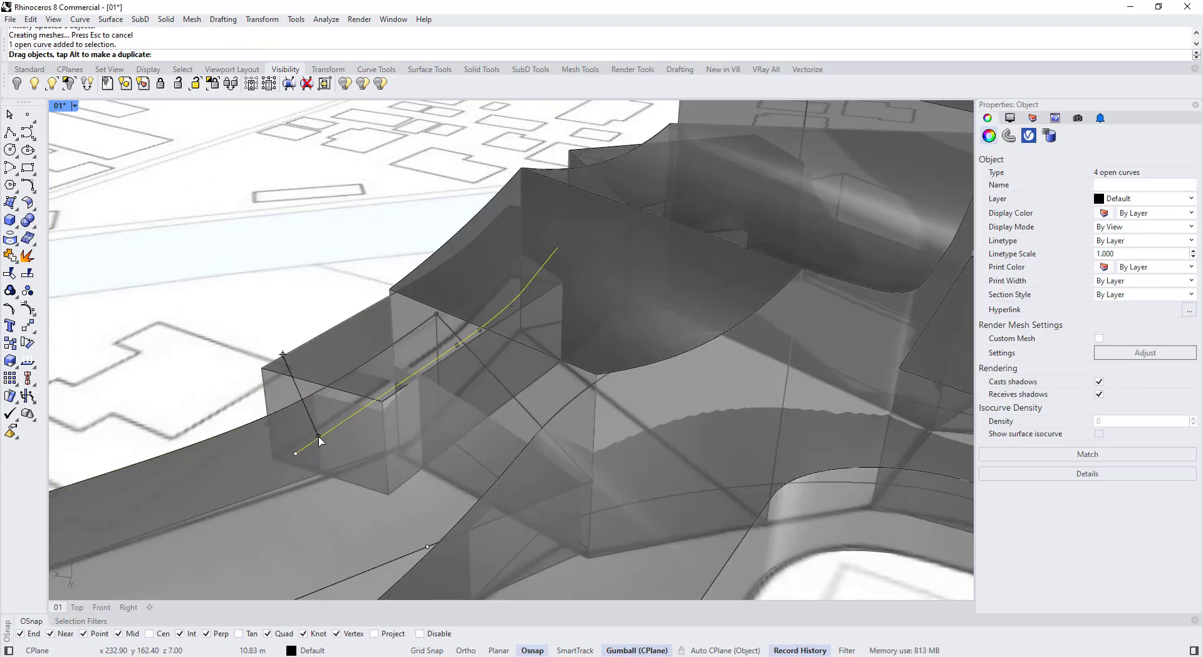
key("Escape")
Step: Raise the control points near the low wing's junction with the central block, one at a time
right_click_drag(301, 416, 283, 364)
left_click(250, 388)
left_click_drag(450, 273, 461, 284)
left_click_drag(455, 213, 454, 186)
scroll(457, 219, "down", 4)
right_click_drag(466, 263, 530, 361)
scroll(470, 250, "down", 2)
scroll(538, 342, "up", 5)
left_click_drag(633, 307, 664, 342)
left_click_drag(651, 285, 652, 250)
Step: Lower the control points at the low wing's outer end by about 1.8 m to slope its roof down
right_click_drag(532, 351, 438, 332)
left_click_drag(182, 280, 411, 370)
right_click_drag(401, 363, 351, 354)
left_click_drag(208, 325, 207, 343)
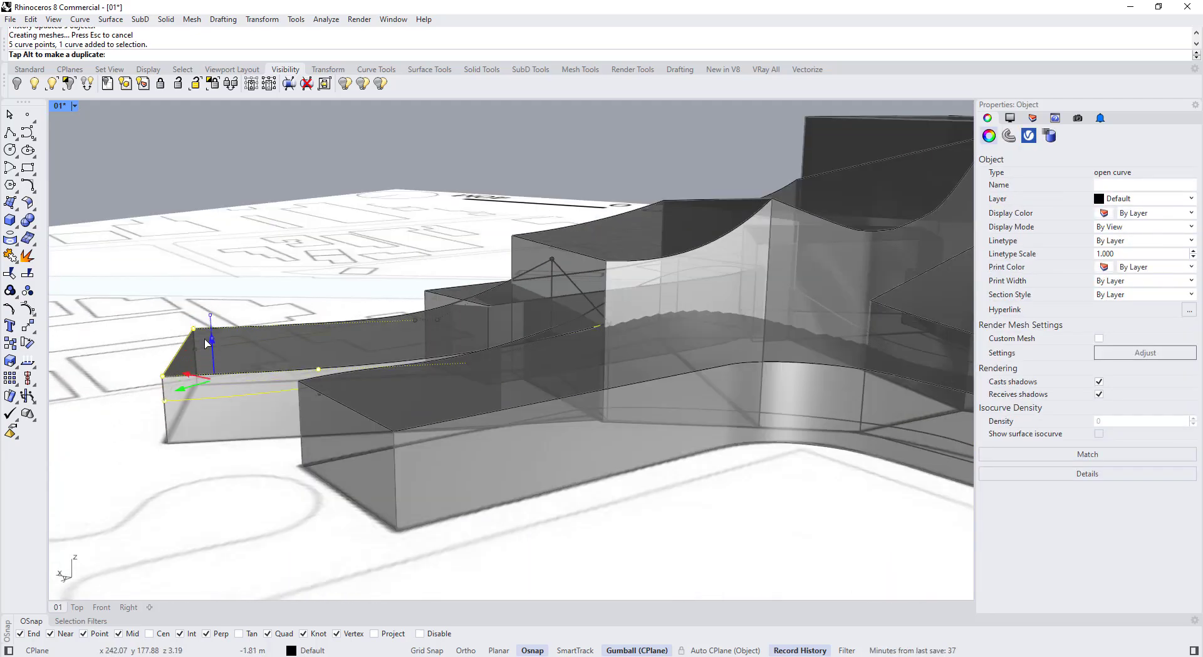
left_click_drag(201, 383, 201, 384)
left_click(270, 269)
scroll(326, 282, "down", 3)
Step: Rebuild the top edge curves of the low block in front of the tower on the river side
right_click_drag(351, 276, 363, 328)
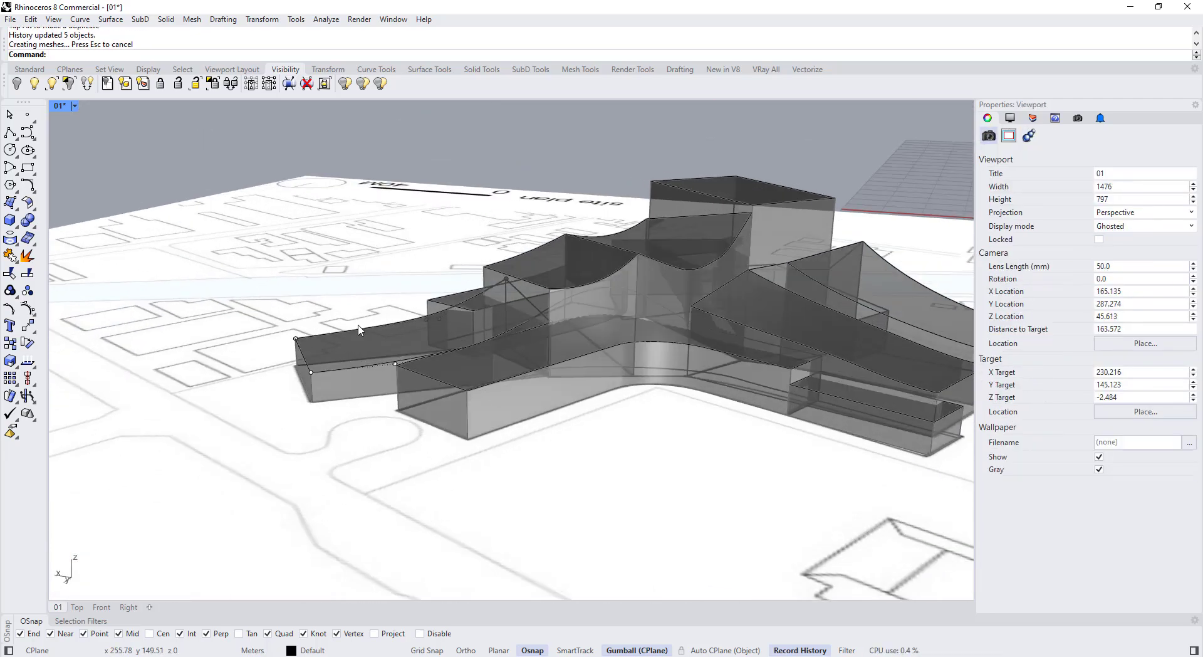
right_click_drag(539, 407, 752, 401)
scroll(564, 351, "down", 3)
right_click_drag(439, 376, 488, 367)
left_click(351, 380)
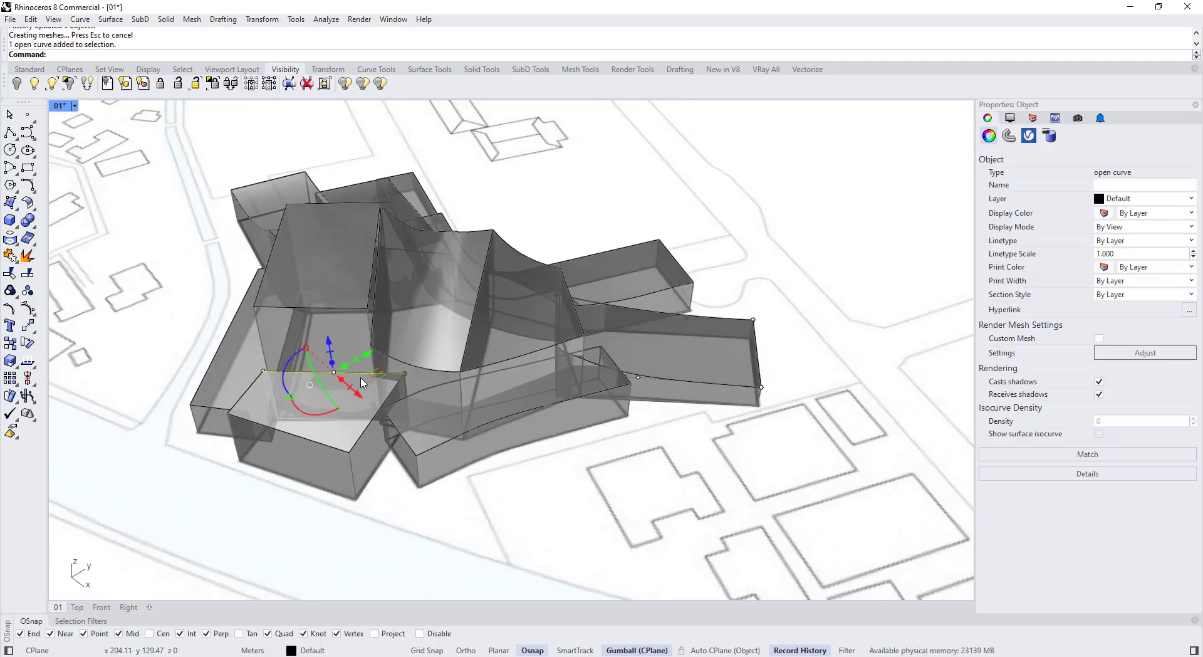
right_click_drag(360, 383, 382, 358)
left_click(297, 320, "shift")
left_click(216, 320, "shift")
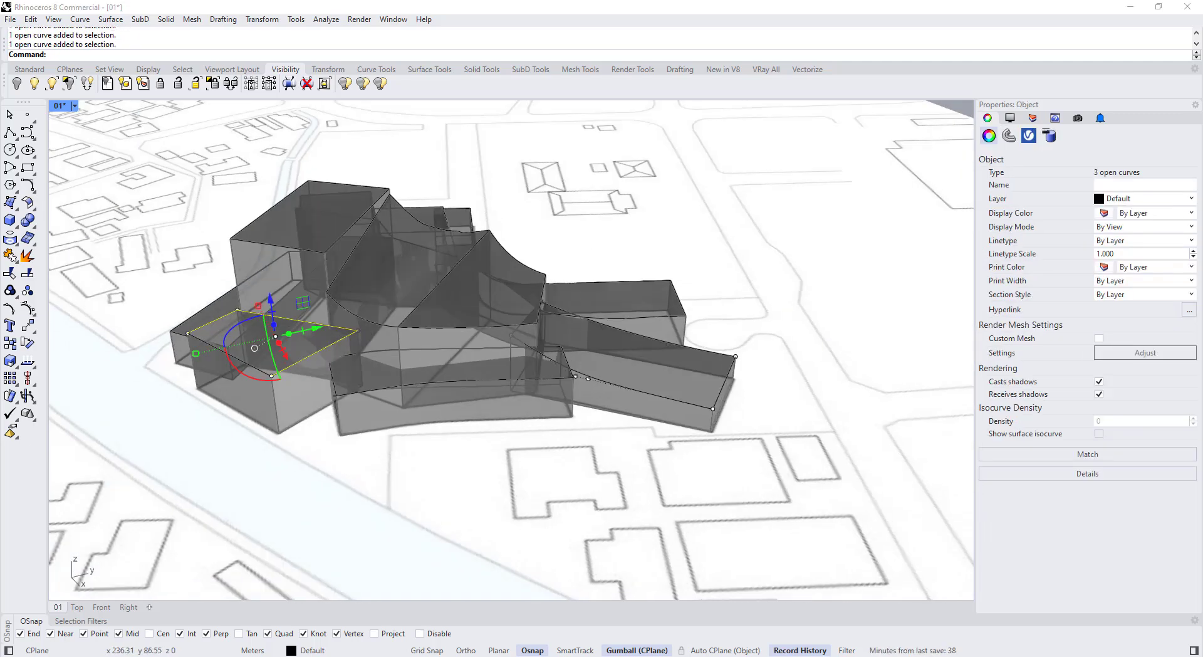
scroll(301, 339, "up", 3)
left_click(391, 363)
left_click(232, 333, "shift")
type("rebuild")
key("Return")
left_click(623, 414)
Step: Turn on control points for the low riverside block's top curves and raise the two corners nearest the tower into an upswept roof
left_click(267, 360)
left_click(354, 321, "shift")
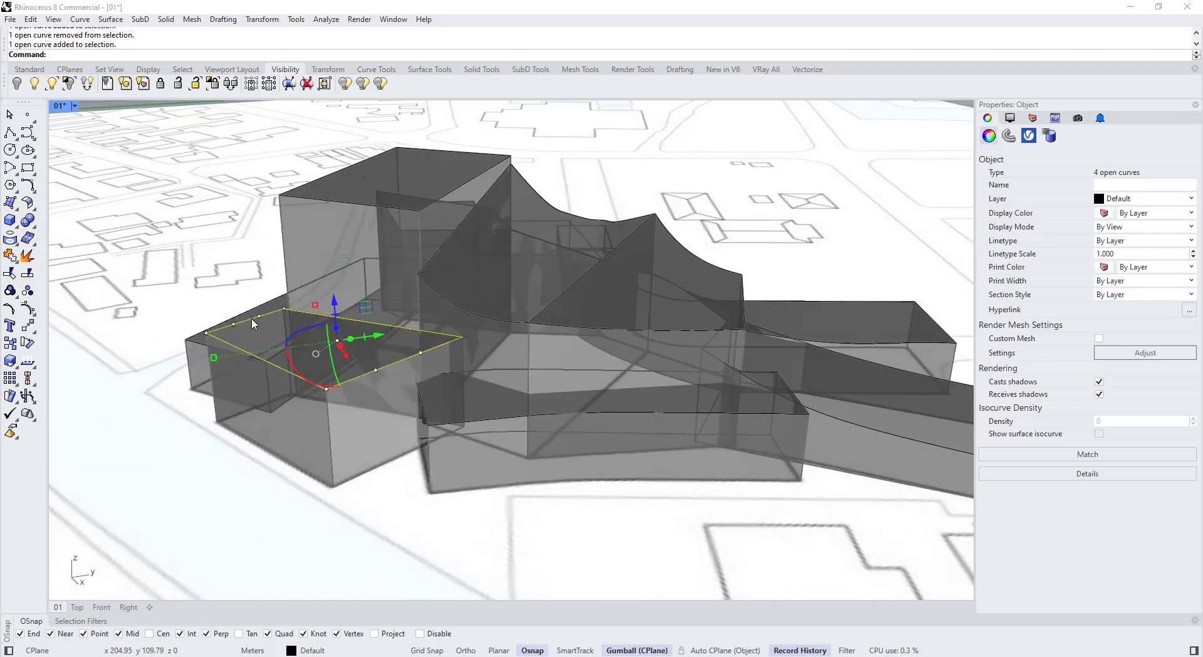
right_click_drag(252, 323, 266, 327)
scroll(269, 332, "up", 4)
key("F10")
left_click_drag(301, 282, 334, 330)
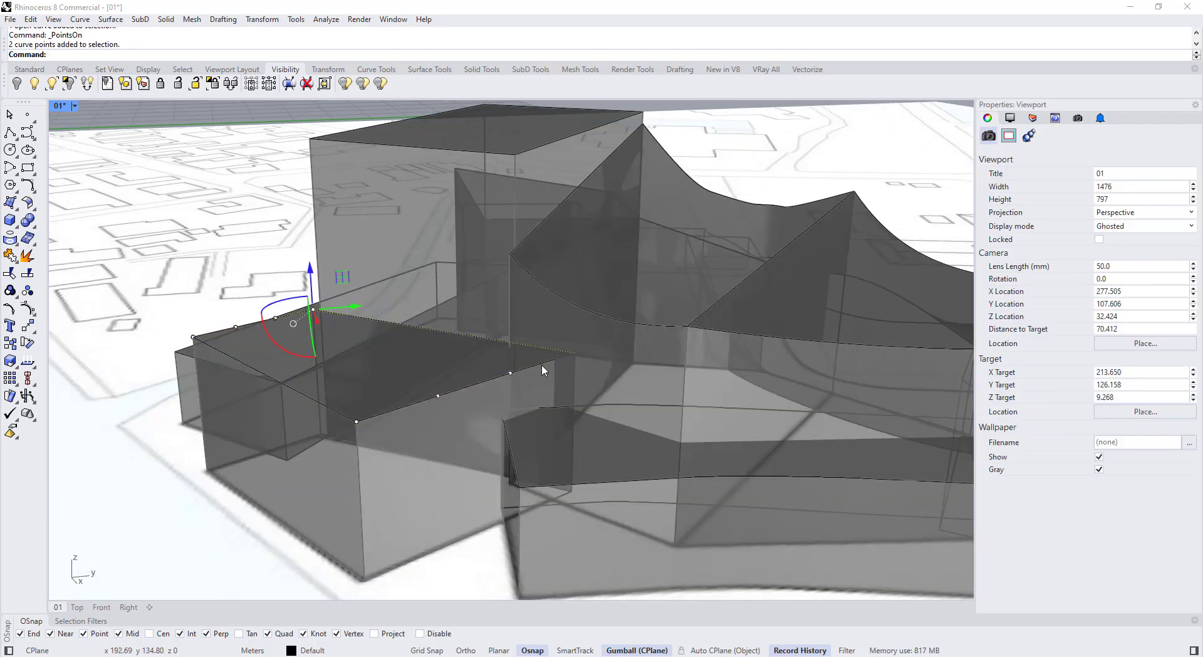
left_click_drag(552, 332, 594, 376, "shift")
scroll(551, 364, "down", 4)
right_click_drag(551, 364, 524, 323)
left_click_drag(474, 302, 453, 227)
right_click_drag(432, 256, 401, 300)
scroll(489, 294, "up", 4)
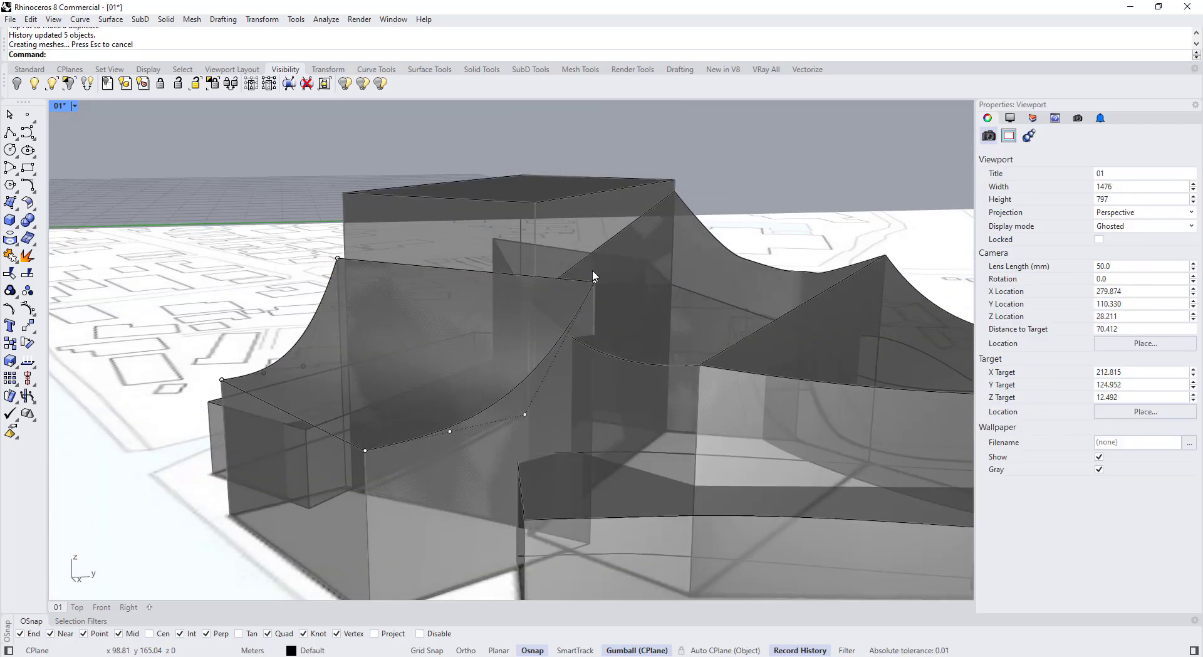
Step: Lower the raised corner of the riverside block that faces the neighbouring wing, leaving the roof edge sloped
left_click_drag(594, 275, 564, 307)
left_click_drag(580, 245, 580, 294)
right_click_drag(539, 313, 502, 357)
key("Escape")
key("Escape")
Step: Turn on control points for the neighbouring volume's two curved top edges and slightly lower those at the end near the tower
scroll(509, 334, "down", 6)
scroll(533, 345, "up", 4)
left_click(510, 335)
left_click(600, 352, "shift")
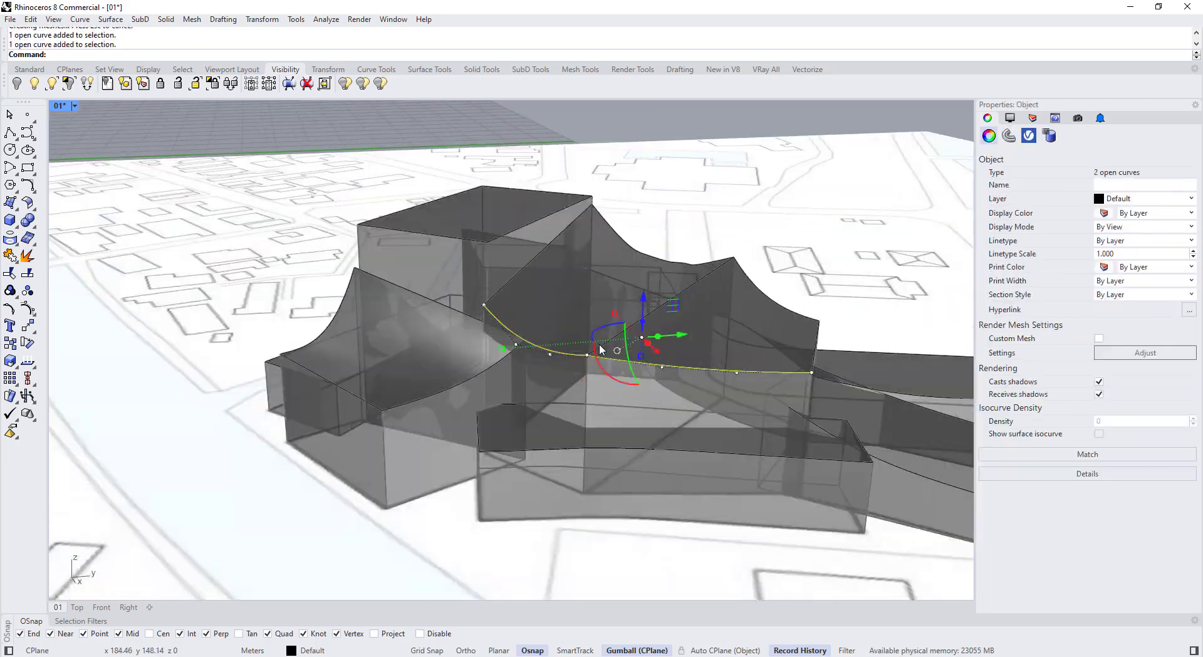
key("F10")
right_click_drag(767, 333, 445, 370)
left_click_drag(461, 276, 533, 370)
left_click_drag(498, 288, 497, 300)
right_click_drag(520, 339, 526, 420)
Step: Turn on control points for the lowest side wing's top curves and lower those along its outer edge to slope the roof outward
scroll(570, 372, "down", 4)
left_click(499, 422)
left_click(631, 457, "shift")
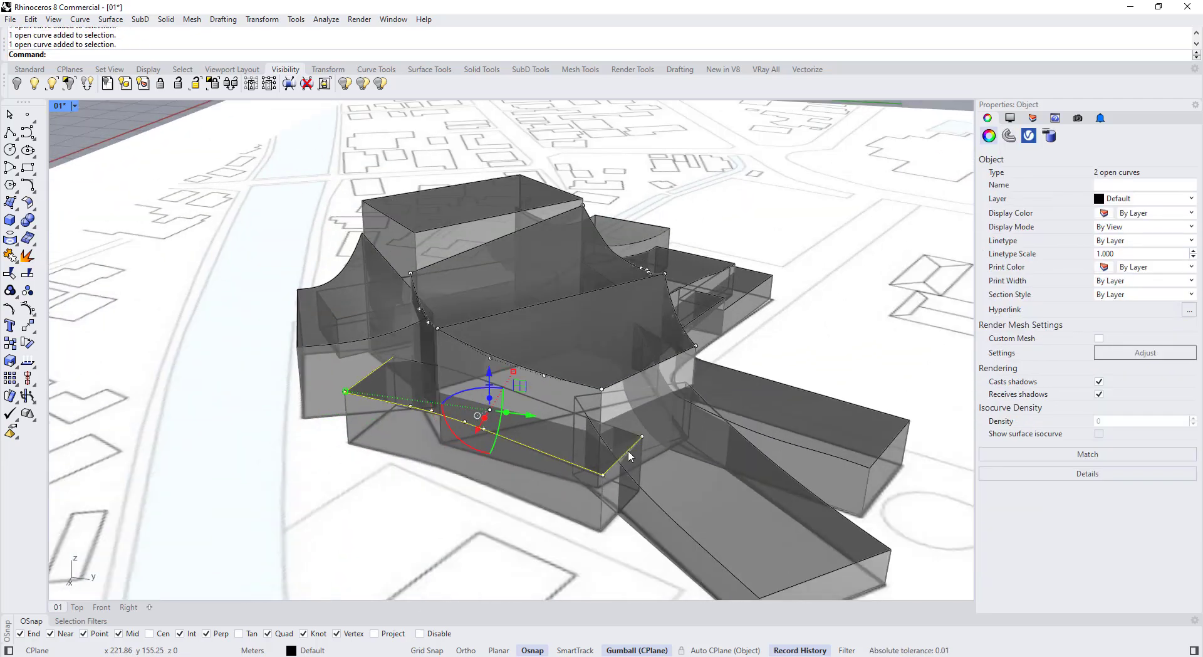
key("F10")
right_click_drag(631, 457, 602, 351)
left_click_drag(464, 433, 633, 501)
right_click_drag(601, 439, 625, 497)
left_click_drag(736, 436, 774, 474, "shift")
scroll(627, 464, "up", 4)
right_click_drag(626, 463, 489, 370)
left_click_drag(418, 375, 418, 382)
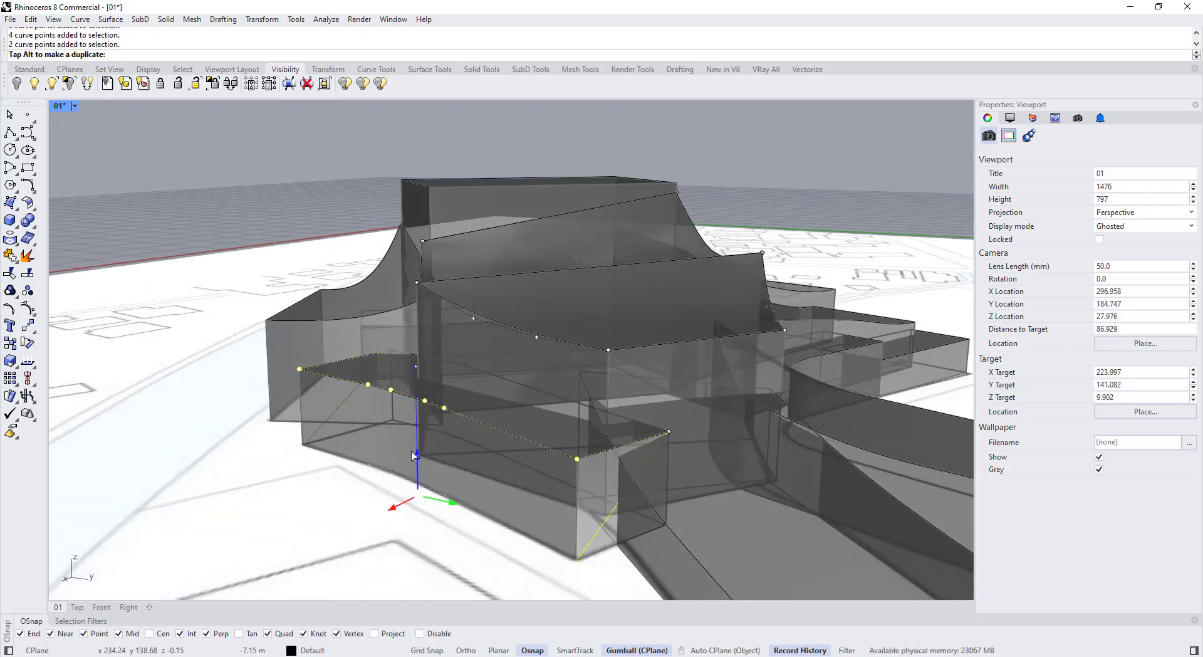
left_click_drag(414, 456, 415, 458)
scroll(407, 489, "down", 3)
right_click_drag(411, 485, 207, 558)
key("Escape")
key("Escape")
Step: Set the perspective view to Arctic display and examine the shading where the curved wing roof meets the central block
left_click(74, 106)
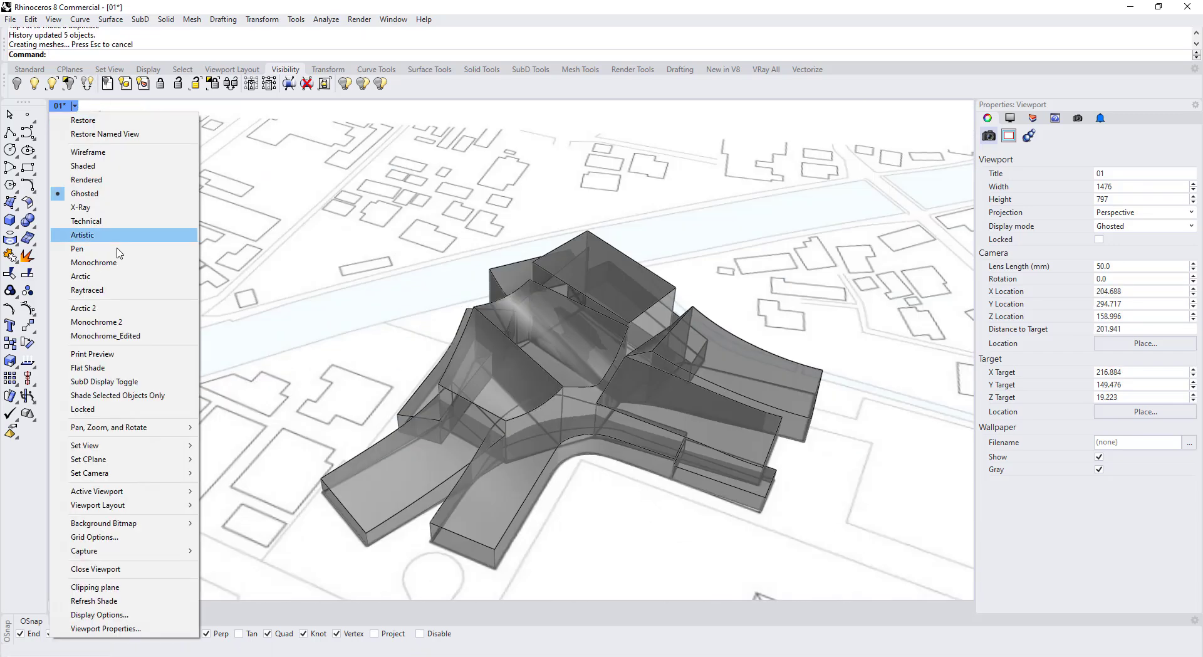
left_click(119, 280)
right_click_drag(524, 376, 514, 338)
scroll(439, 403, "up", 4)
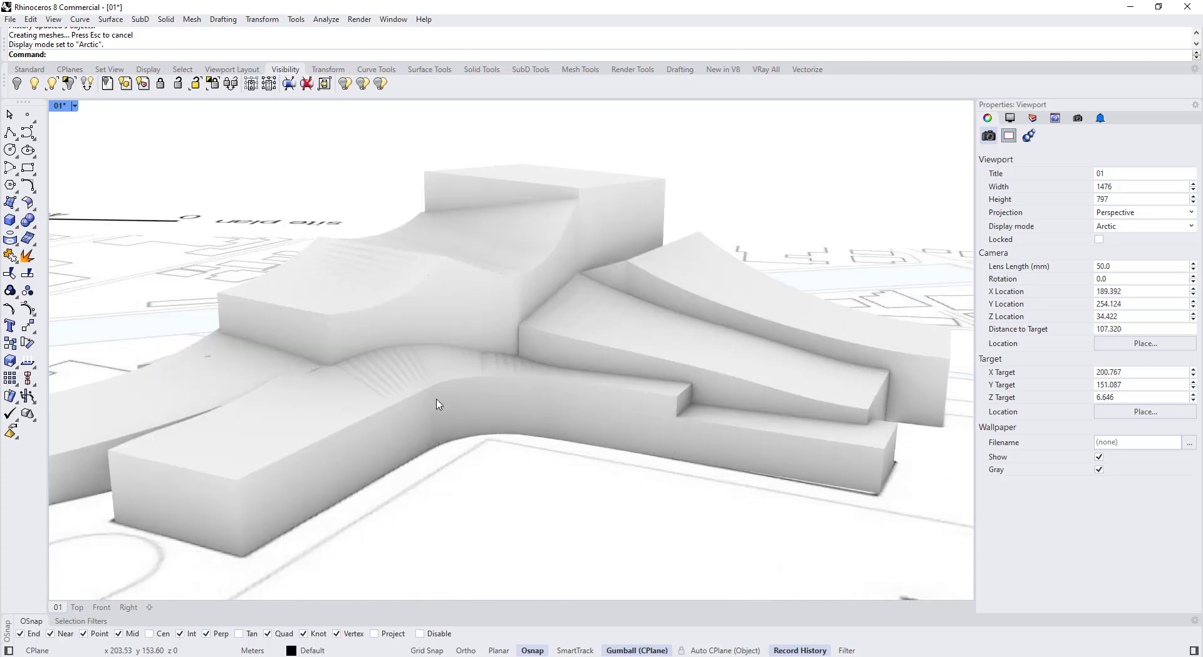
right_click_drag(388, 371, 391, 403)
scroll(353, 419, "up", 8)
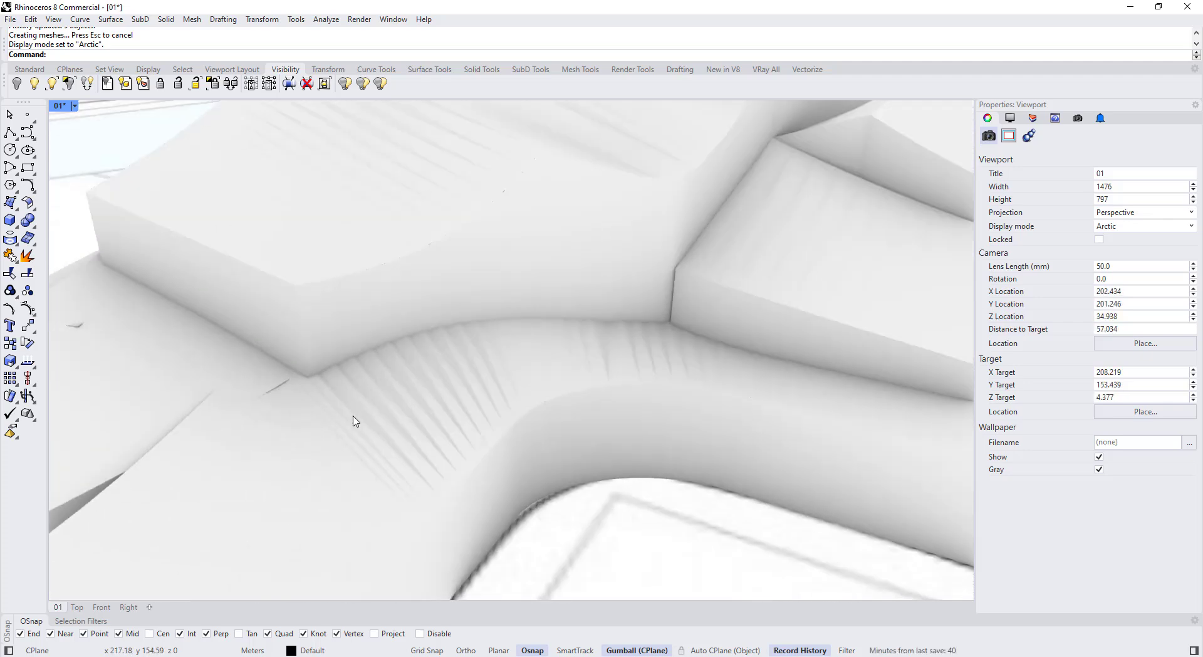
scroll(467, 338, "down", 4)
scroll(573, 320, "down", 6)
right_click_drag(499, 388, 510, 358)
scroll(470, 354, "up", 3)
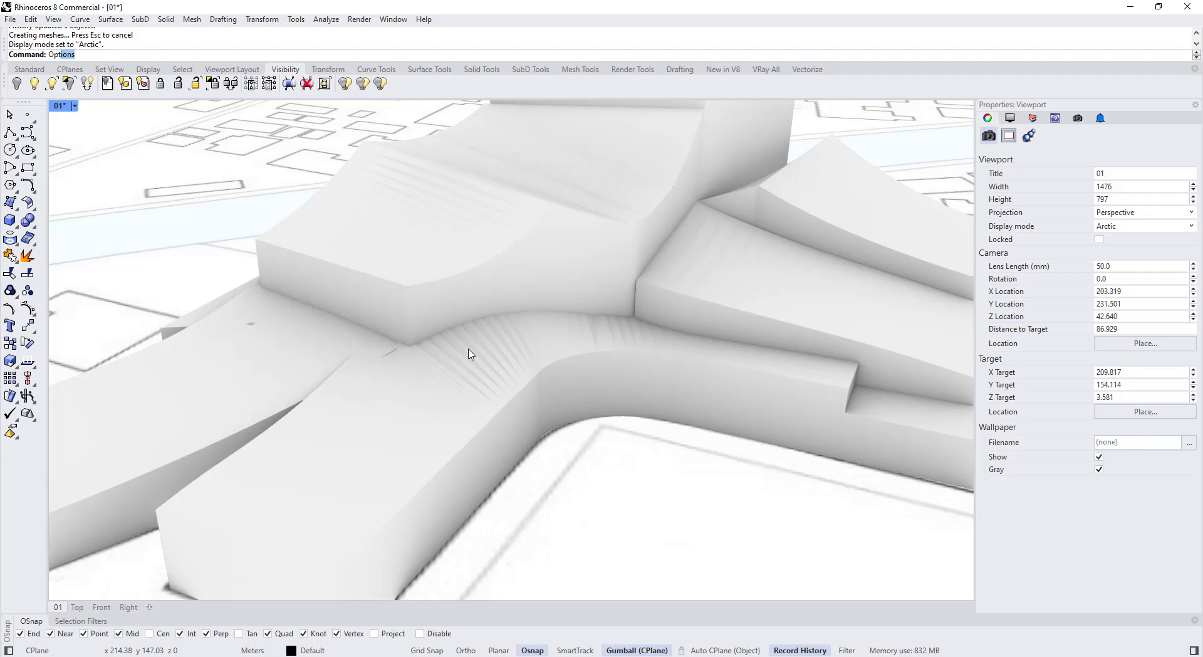
Step: Set the document's render mesh quality to Smooth and slower in the detailed mesh options
left_click(726, 225)
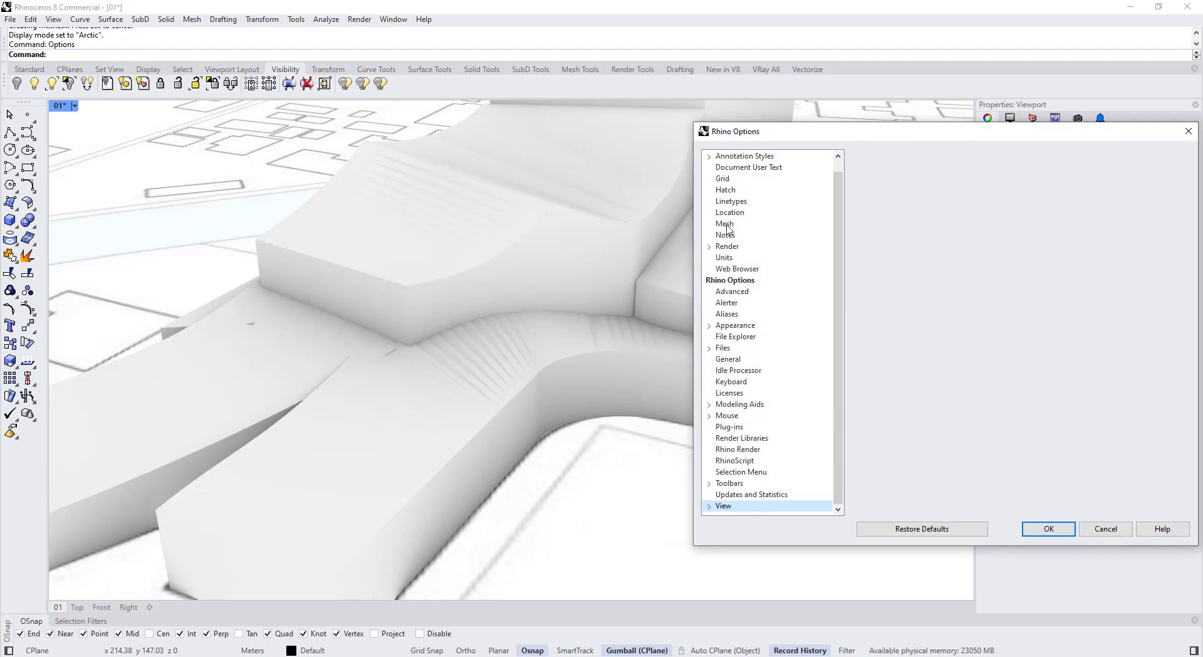
left_click_drag(931, 139, 689, 165)
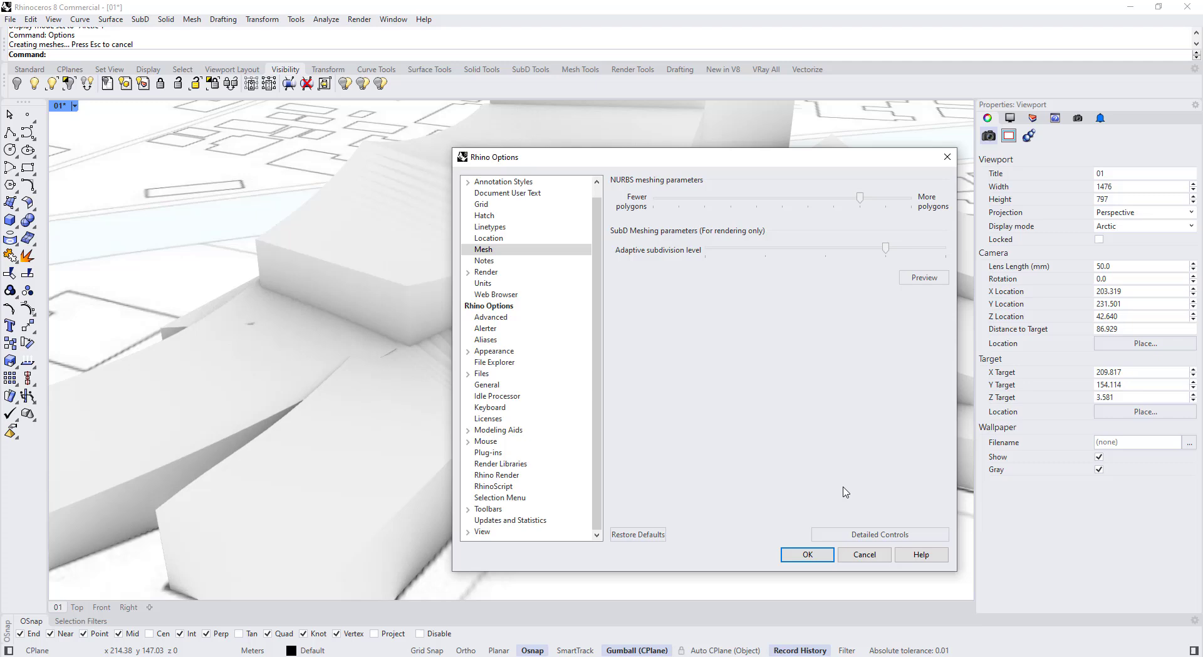
left_click(867, 536)
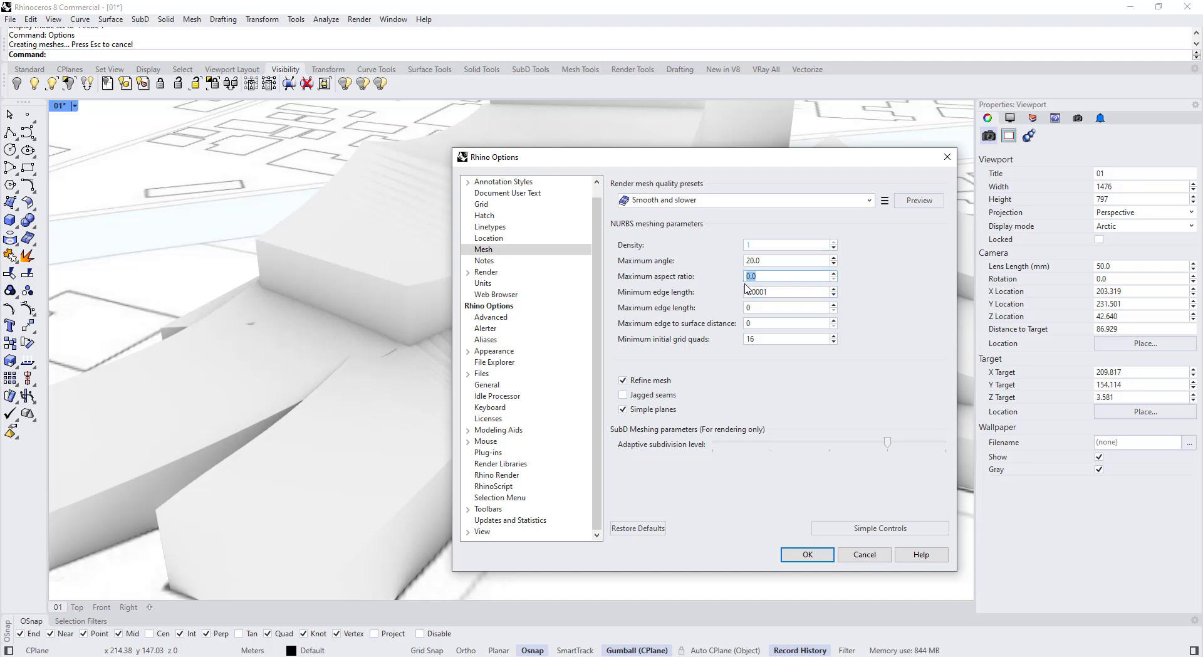
left_click(807, 555)
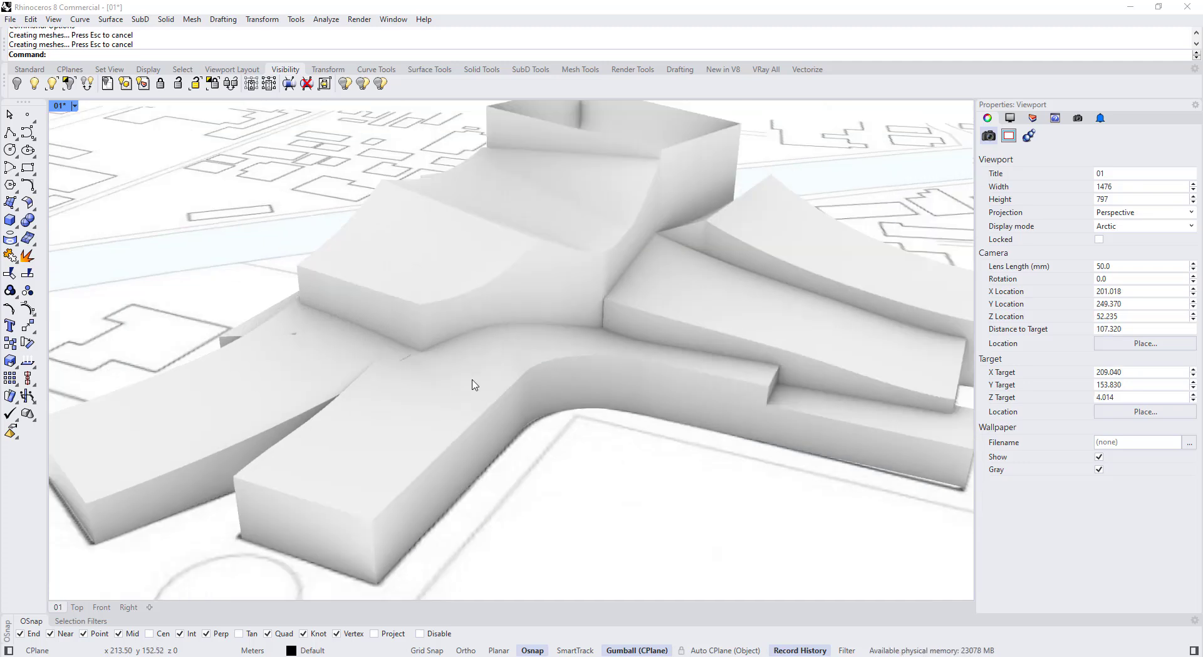
mouse_move(473, 384)
right_mouse_down()
mouse_move(478, 331)
mouse_move(483, 373)
mouse_move(407, 379)
mouse_move(460, 410)
mouse_move(497, 397)
mouse_move(505, 357)
mouse_move(577, 380)
mouse_move(511, 470)
mouse_move(422, 368)
mouse_move(463, 395)
right_mouse_up()
Step: Switch to the photo viewer and browse the reference images, examining the aerial photo, ground floor plan and elevation view of the roofs
left_click_drag(0, 149, 552, 129)
scroll(406, 308, "up", 5)
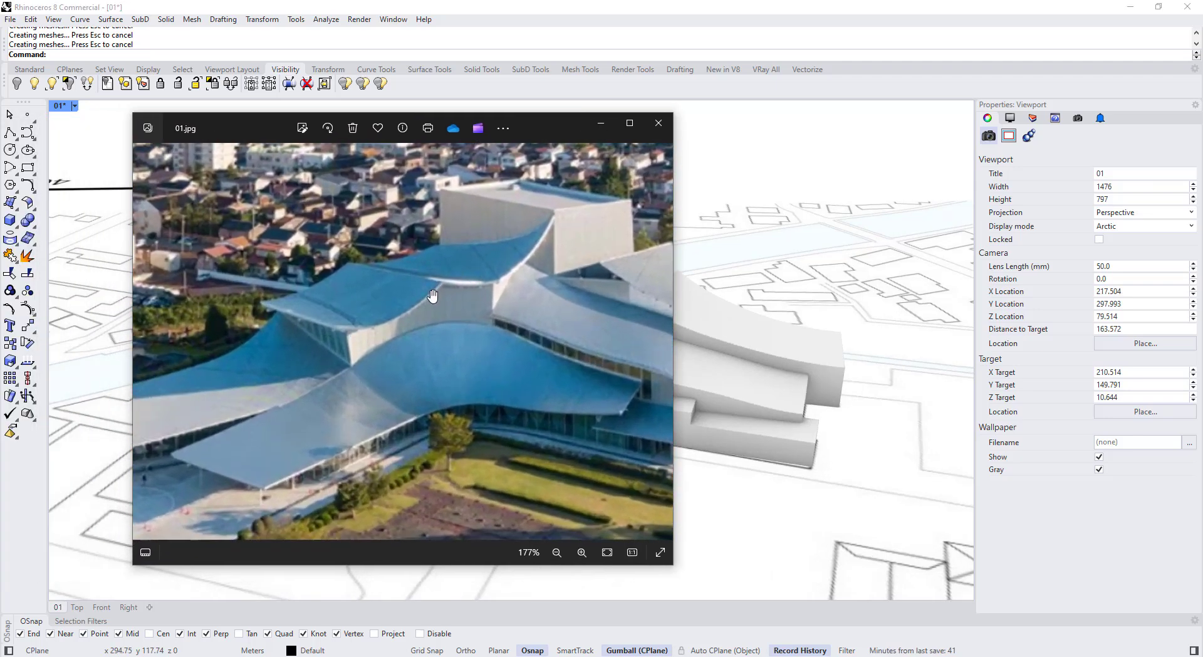
scroll(432, 295, "down", 5)
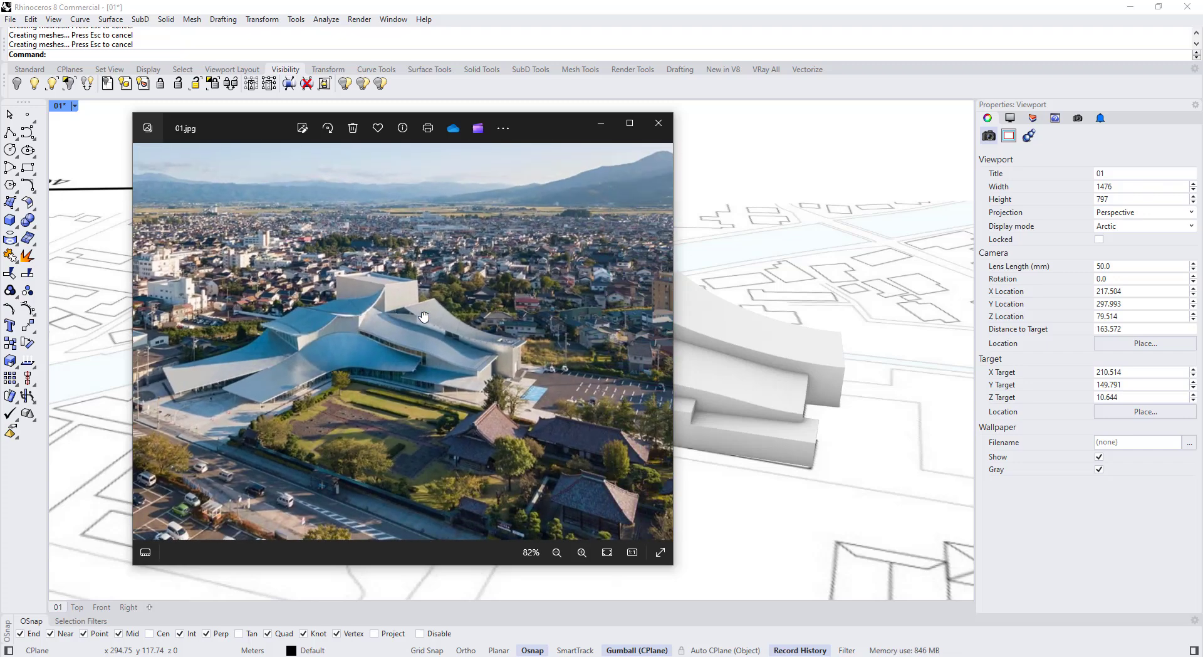
key("Right")
key("Right")
key("Right")
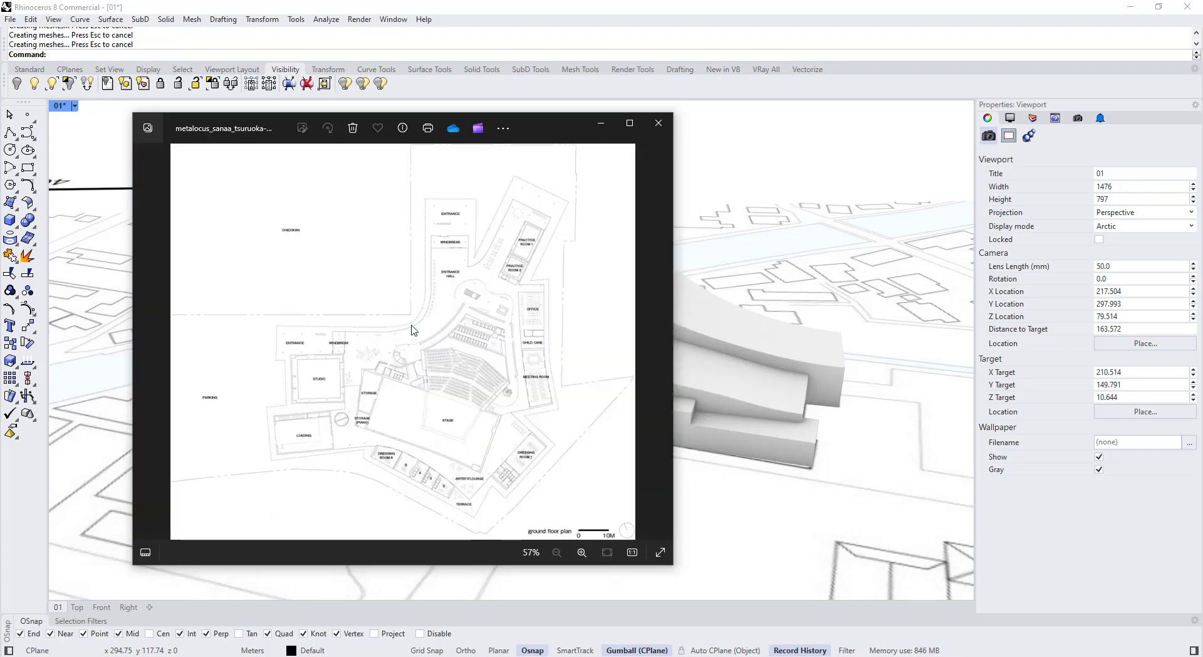
key("Right")
scroll(460, 362, "up", 4)
scroll(460, 361, "down", 4)
key("Right")
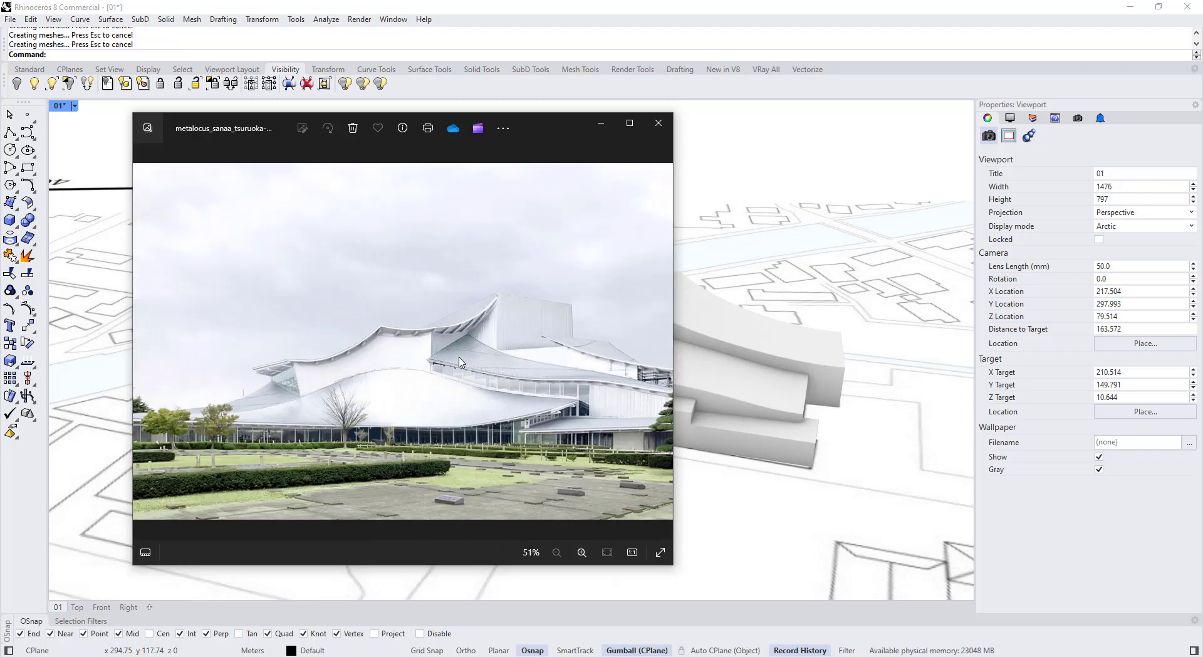
key("Right")
Step: Examine how the roofs overlap in the aerial photo 01.jpg, and move the photo viewer off the model
scroll(375, 325, "up", 3)
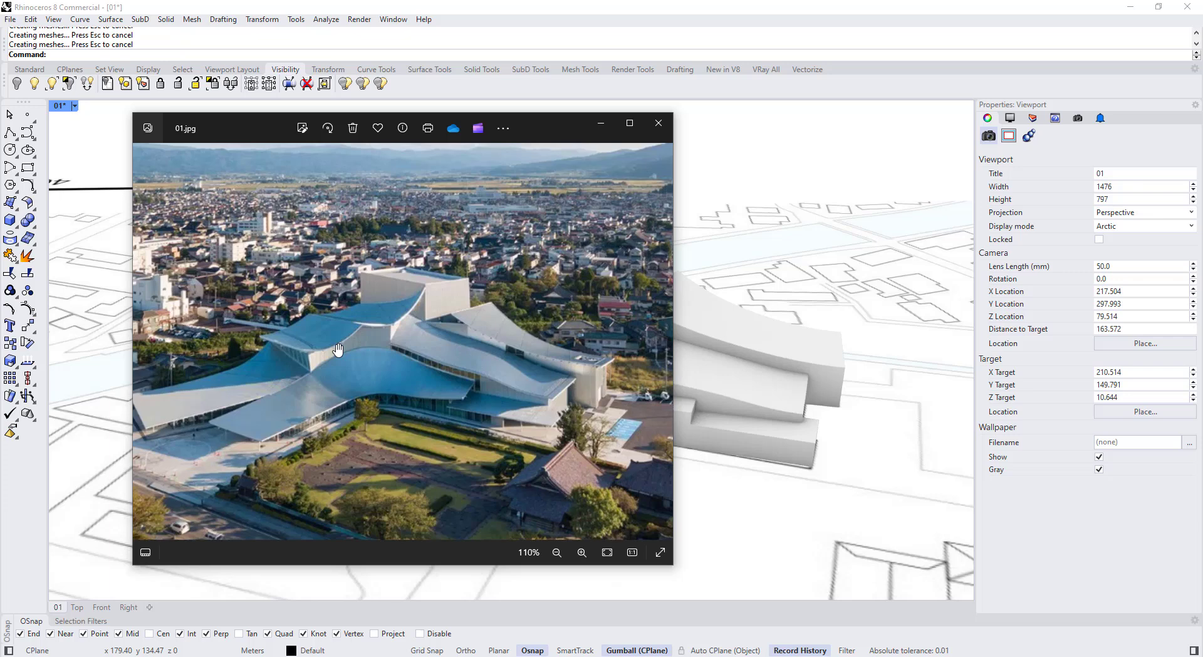
scroll(371, 326, "up", 2)
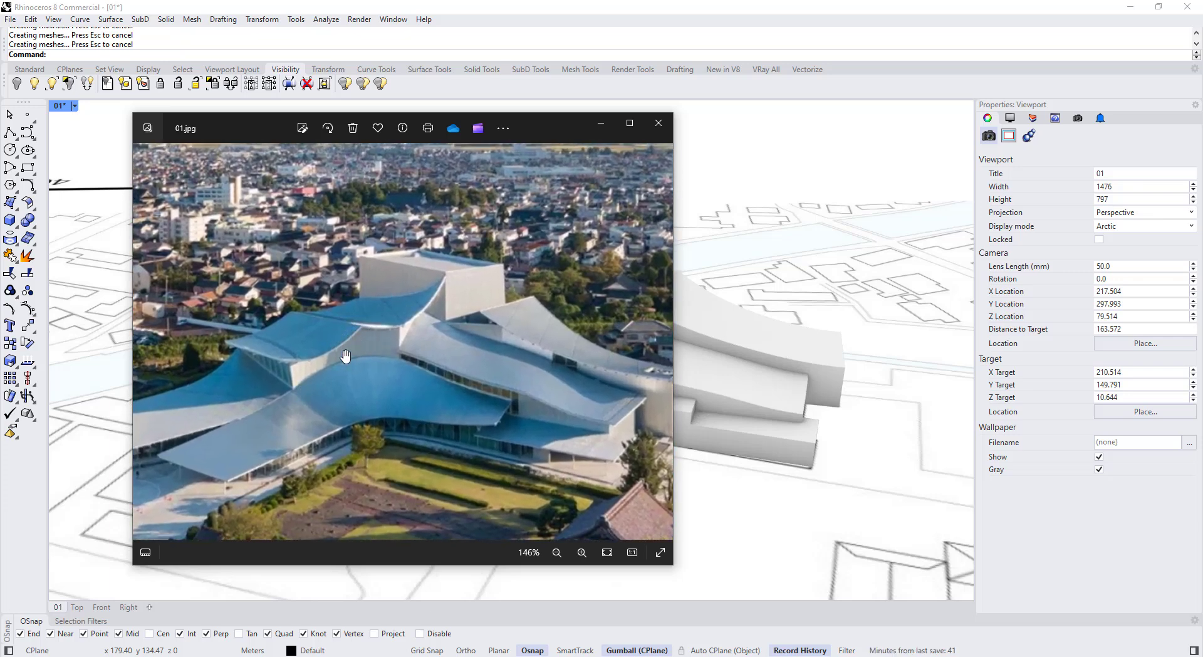
scroll(545, 178, "down", 3)
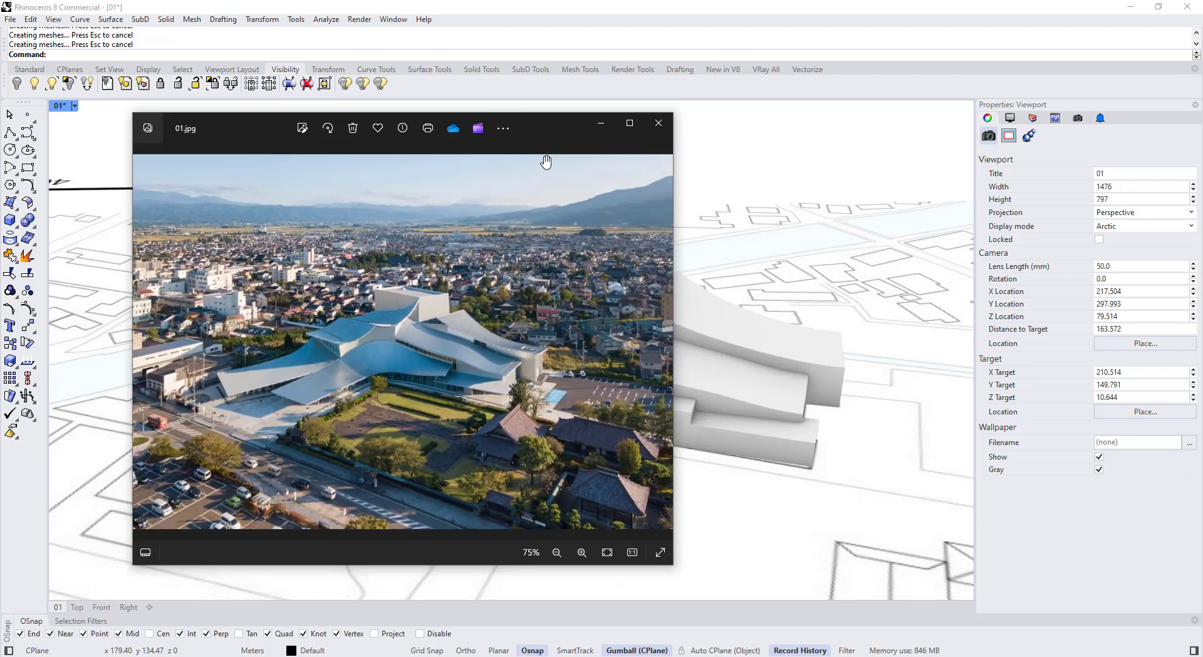
left_click_drag(526, 143, 607, 148)
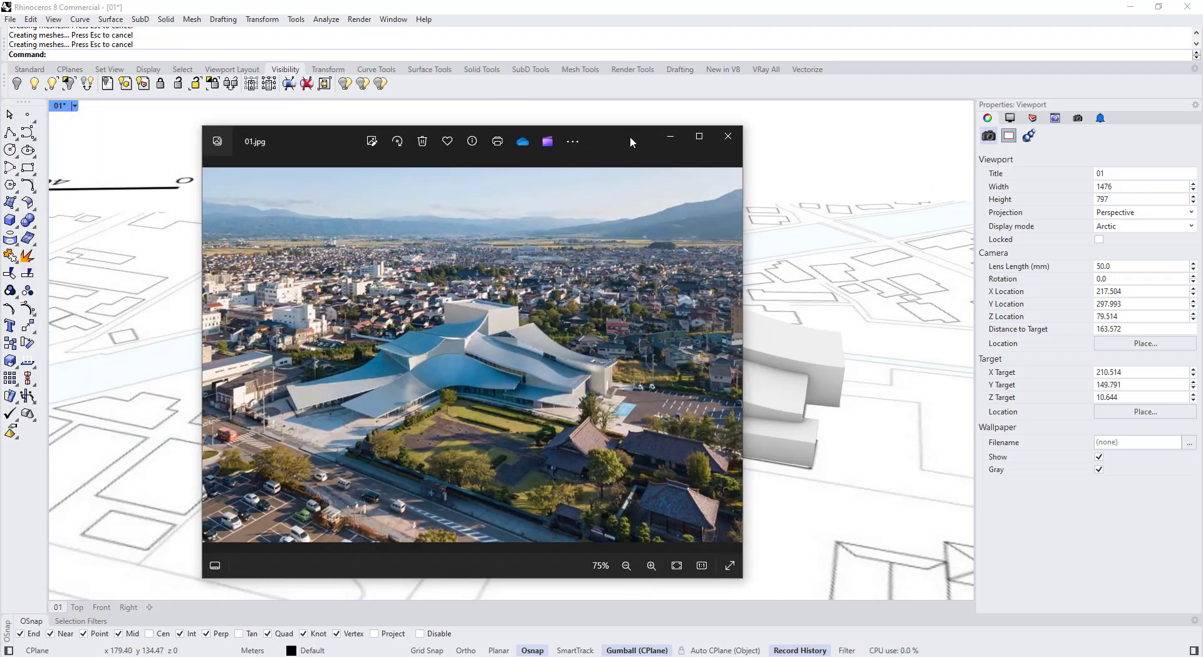
left_click_drag(630, 137, 1, 163)
Step: Return the perspective view to Ghosted display to work on the two entrance wings
right_click_drag(489, 268, 477, 415)
scroll(477, 415, "up", 5)
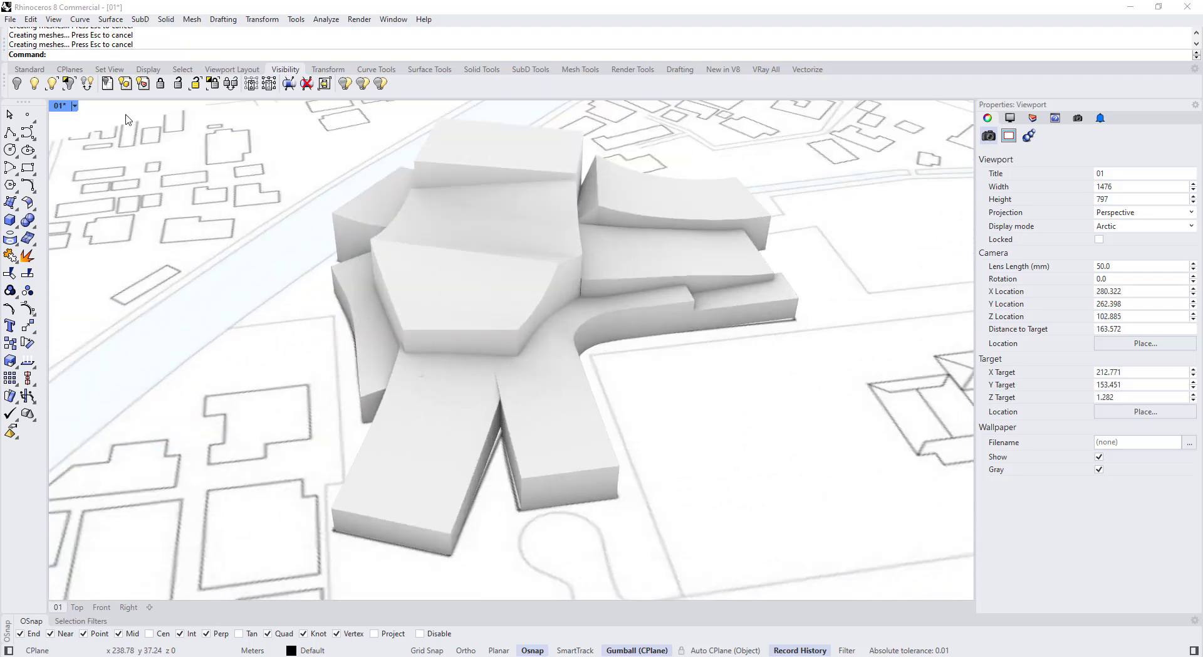
left_click(60, 105)
left_click(83, 166)
right_click_drag(419, 381, 468, 362)
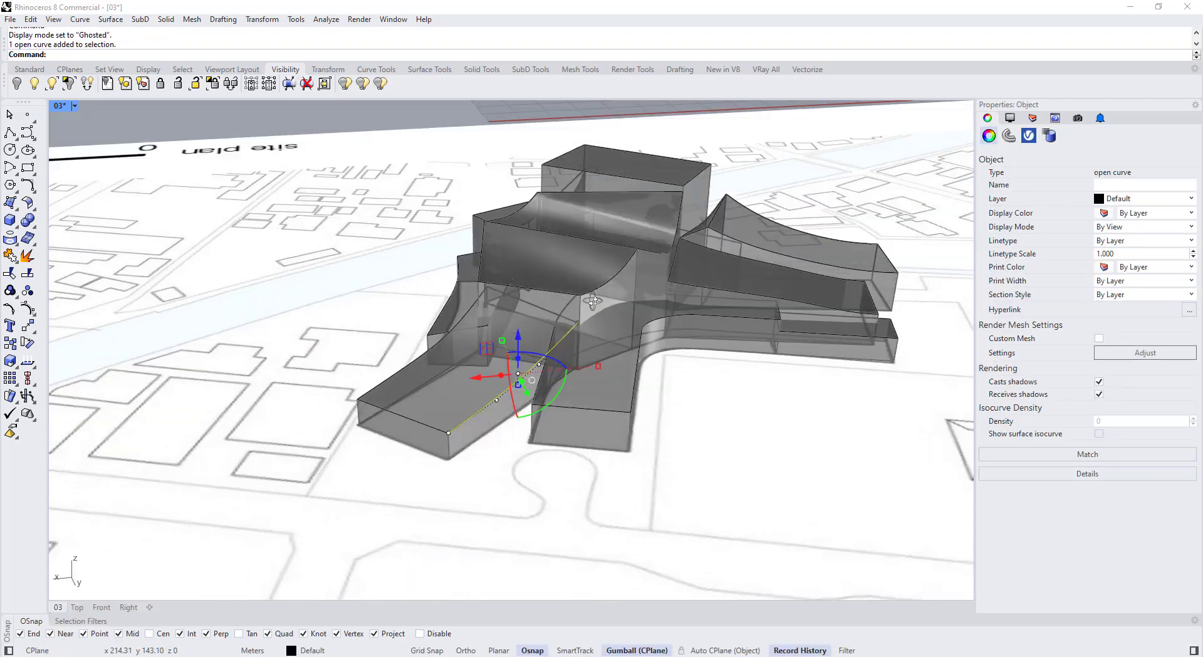
Step: Turn on control points for the entrance wing's inner top edge and shift its end point at the central block sideways
scroll(416, 515, "up", 5)
key("F10")
scroll(586, 301, "up", 8)
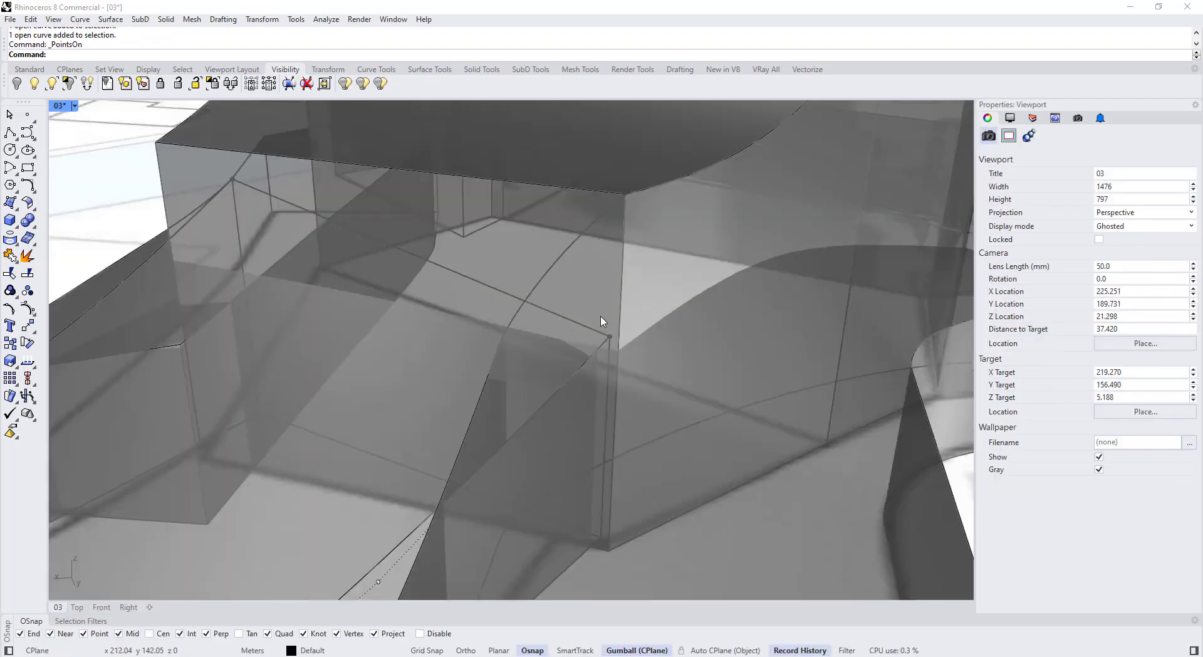
left_click(602, 323)
left_click_drag(645, 293, 614, 293)
right_click_drag(614, 294, 657, 242)
scroll(675, 313, "down", 10)
right_click_drag(676, 337, 539, 341)
scroll(556, 348, "down", 2)
scroll(539, 341, "up", 3)
Step: In the Top view, reposition the control points of the curved wing's inner edge on both sides of the central block's corner
left_click(502, 324)
double_click(54, 107)
double_click(54, 107)
scroll(592, 360, "up", 4)
scroll(591, 360, "down", 5)
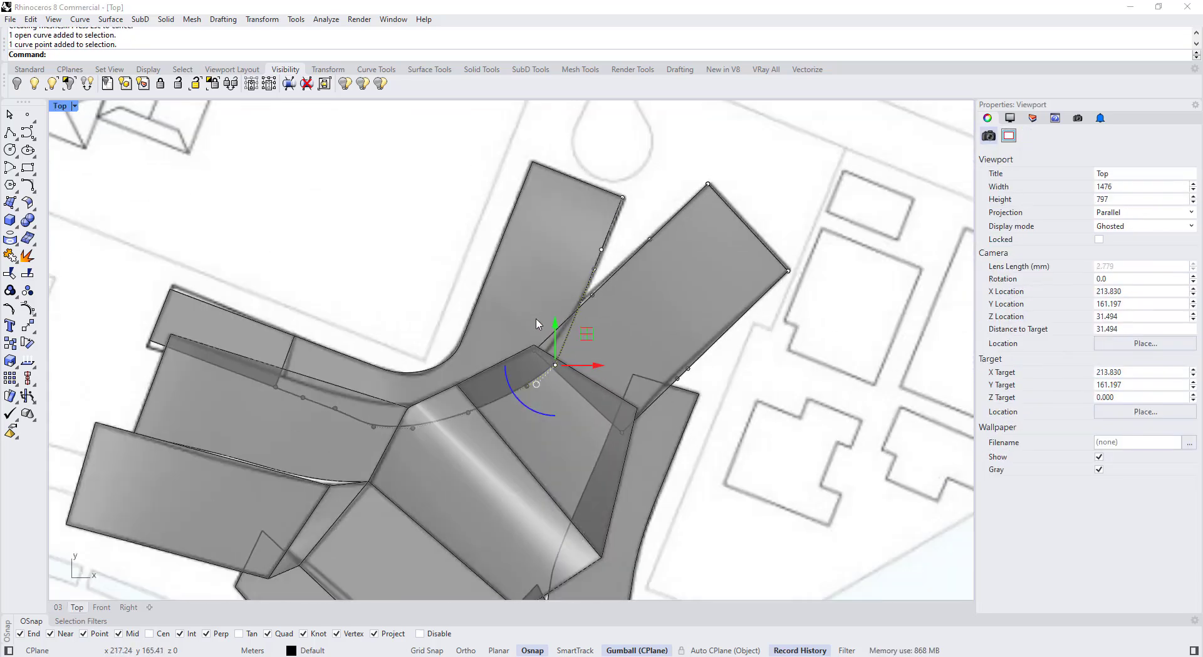
scroll(567, 296, "up", 6)
left_click_drag(589, 279, 591, 266)
left_click(295, 538)
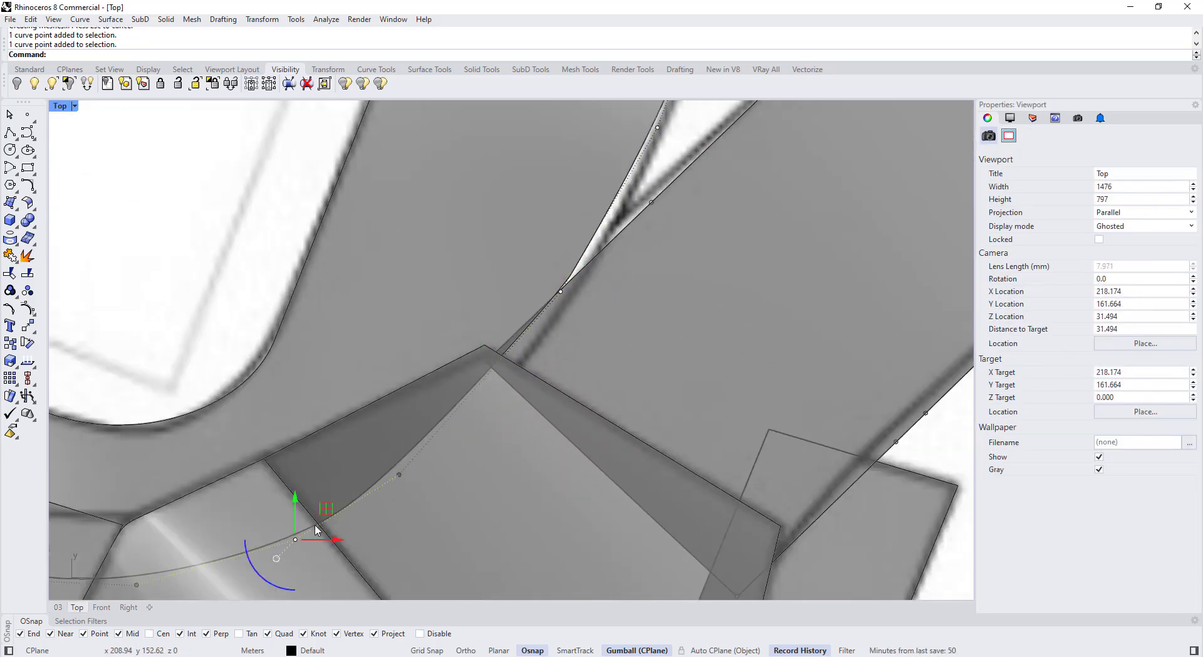
left_click_drag(422, 446, 417, 421)
Step: Fine-tune the junction control point and the adjacent point under the central block to line the two wing edges up
scroll(588, 259, "up", 12)
left_click(488, 372)
left_click_drag(517, 343, 521, 346)
scroll(521, 349, "down", 10)
left_click(330, 456)
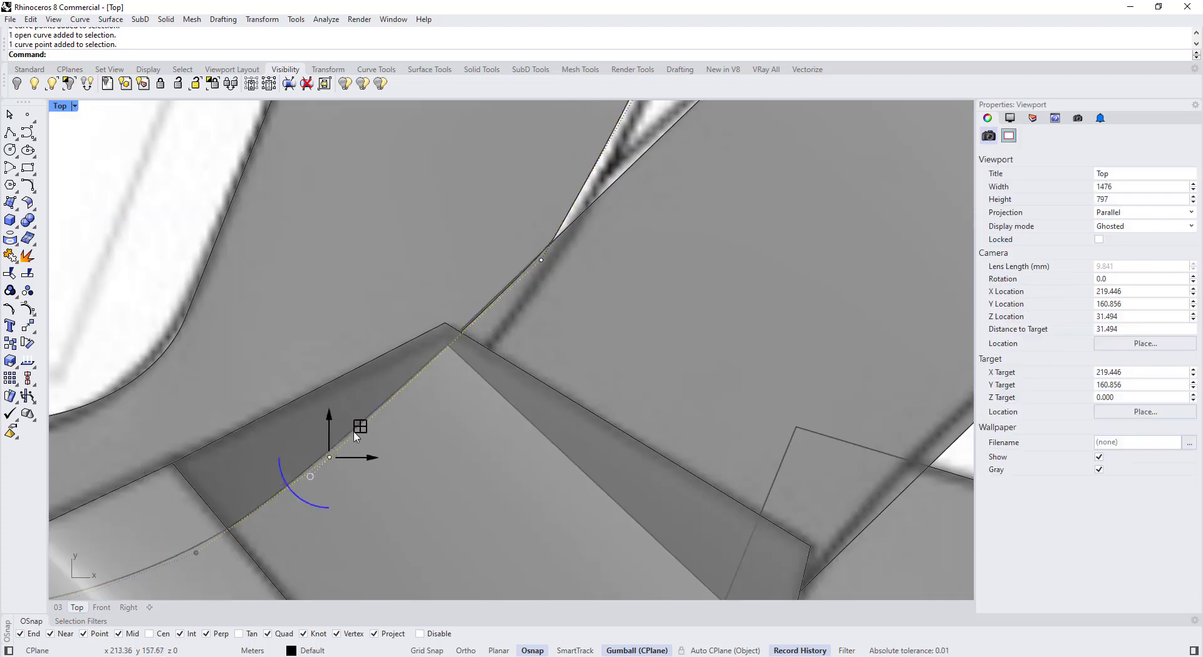
left_click(331, 470)
left_click_drag(358, 440, 347, 431)
Step: Nudge the curved wing's junction control point outward in plan to smooth the inner edge beneath the central block
scroll(564, 421, "down", 8)
scroll(338, 470, "up", 4)
left_click(461, 448)
scroll(446, 421, "down", 7)
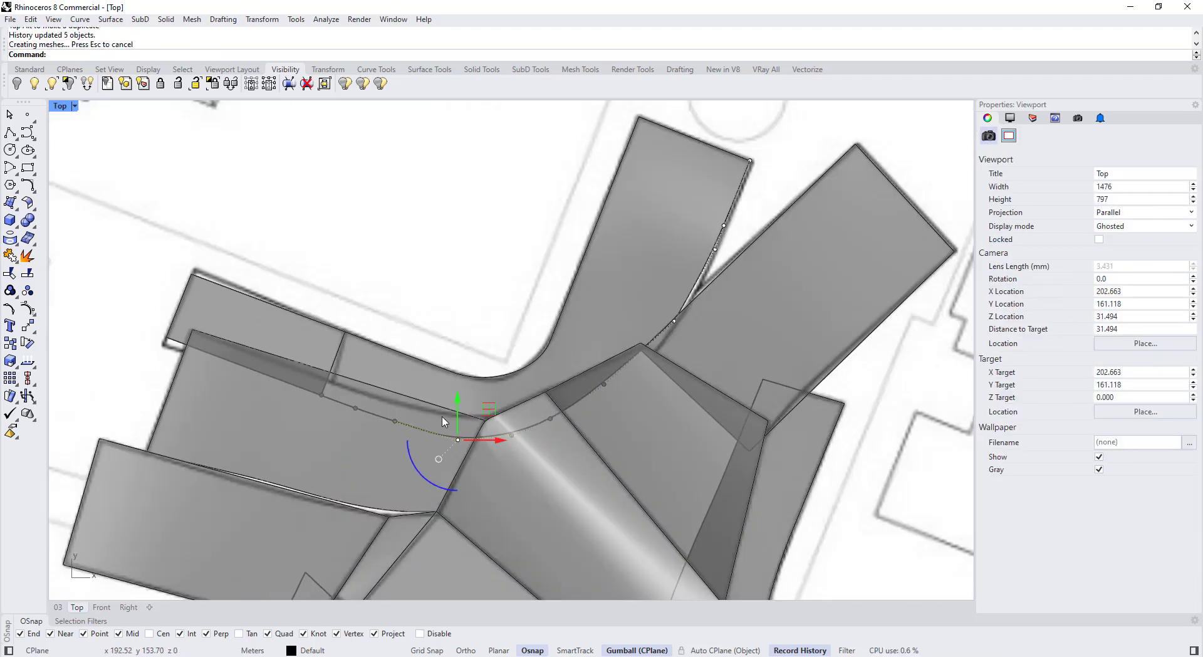
scroll(696, 321, "up", 15)
left_click(555, 358)
left_click_drag(586, 326, 599, 315)
Step: Move the control points where the two entrance wings meet outward along their shared edge in plan
scroll(551, 275, "down", 10)
scroll(551, 273, "up", 4)
left_click(592, 264)
left_click(481, 464)
left_click_drag(515, 432, 544, 395)
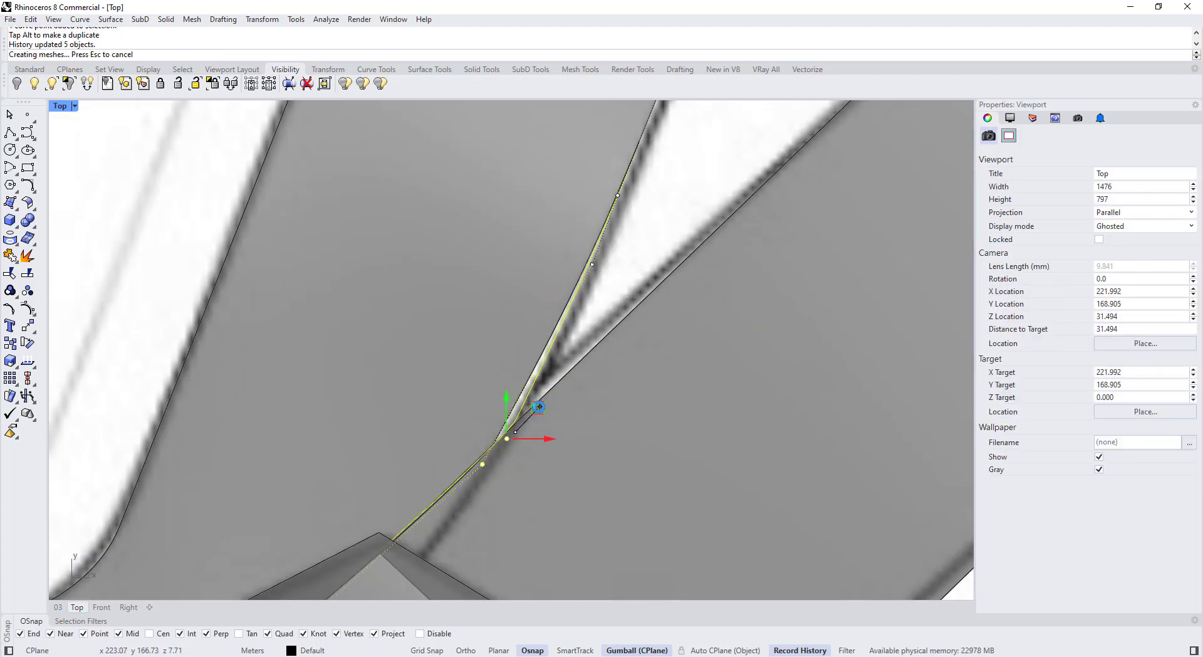
Step: In perspective view 03, align the four control points along the curved wing's inner top edge in world Z only with SetPt
scroll(539, 407, "down", 4)
left_click(58, 607)
right_click_drag(607, 303, 639, 351)
left_click(486, 339)
left_click(419, 416, "shift")
left_click(392, 420, "shift")
left_click(314, 488, "shift")
key("Return")
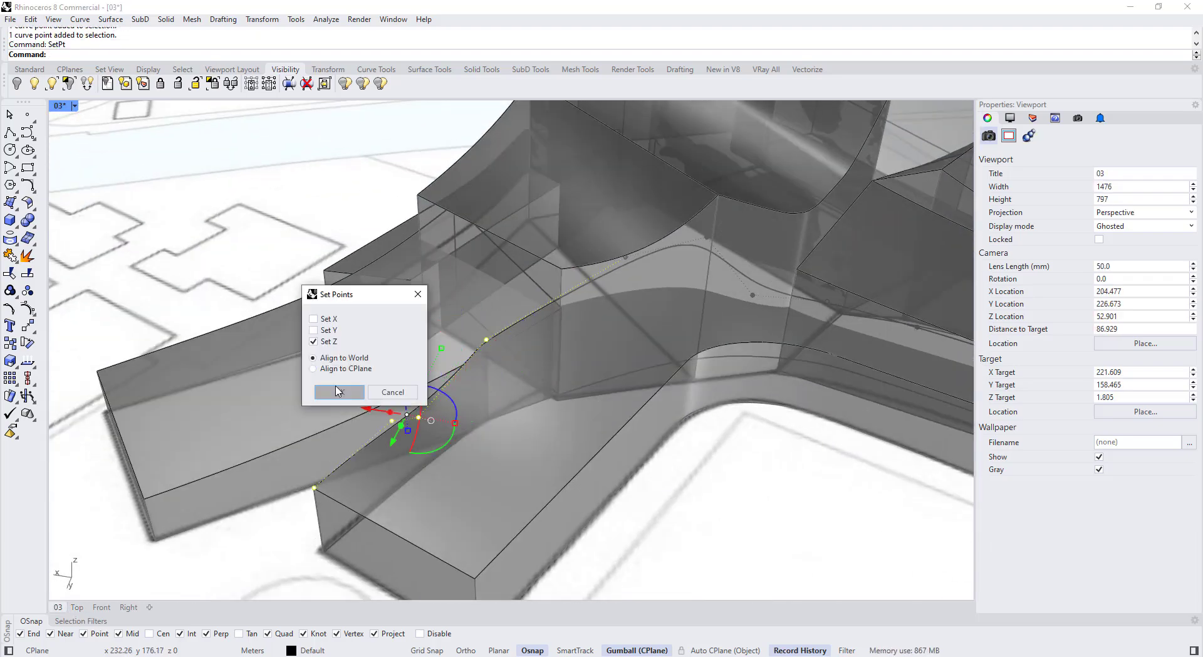
left_click(337, 391)
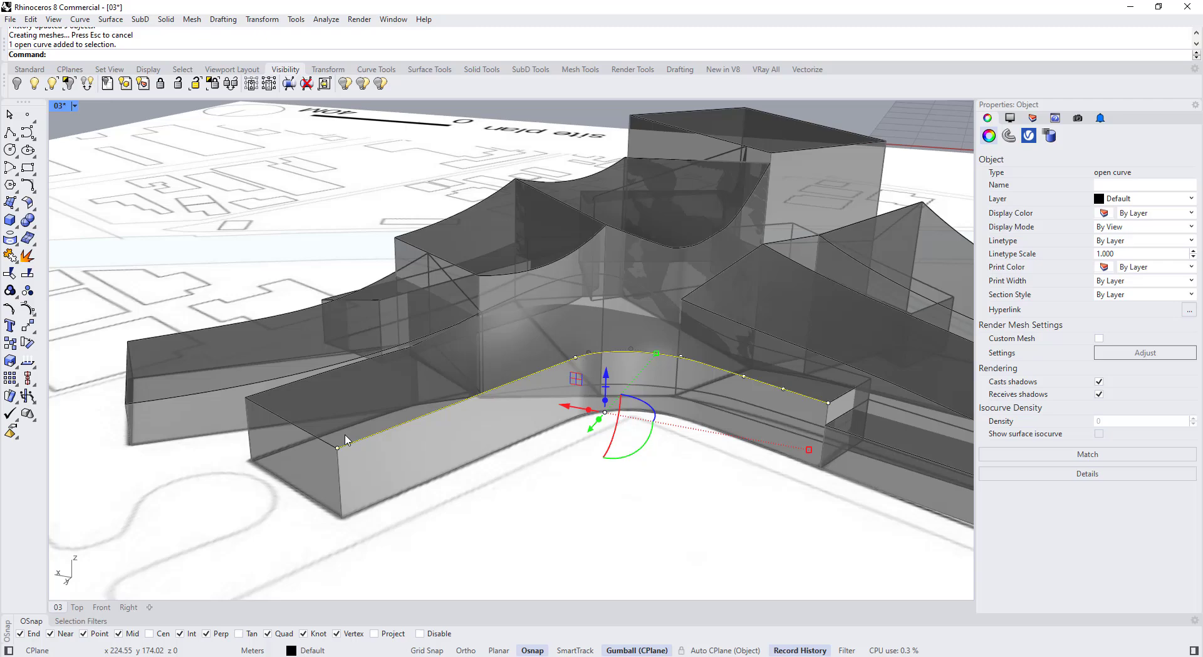
Step: Select the curved front wing's top edge curves and pick control points along its outer edge for adjustment
left_click(840, 392, "shift")
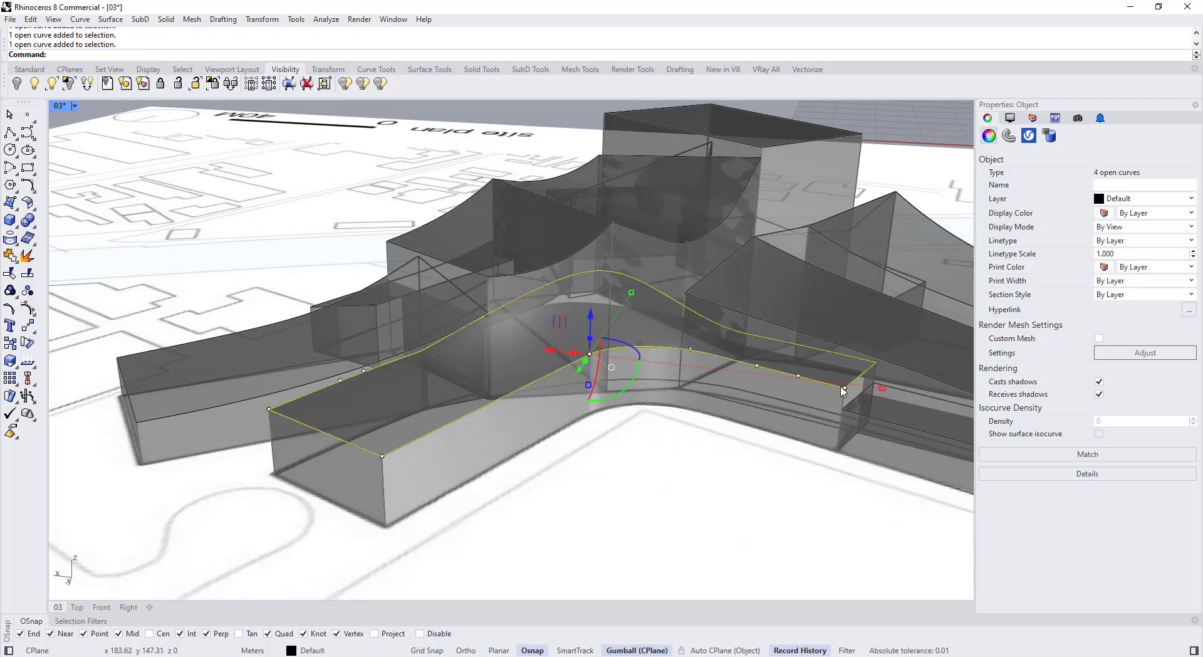
scroll(564, 322, "down", 4)
scroll(339, 293, "up", 5)
left_click(480, 223)
left_click(326, 414, "shift")
scroll(333, 418, "down", 6)
right_click_drag(333, 419, 269, 477)
left_click(407, 311)
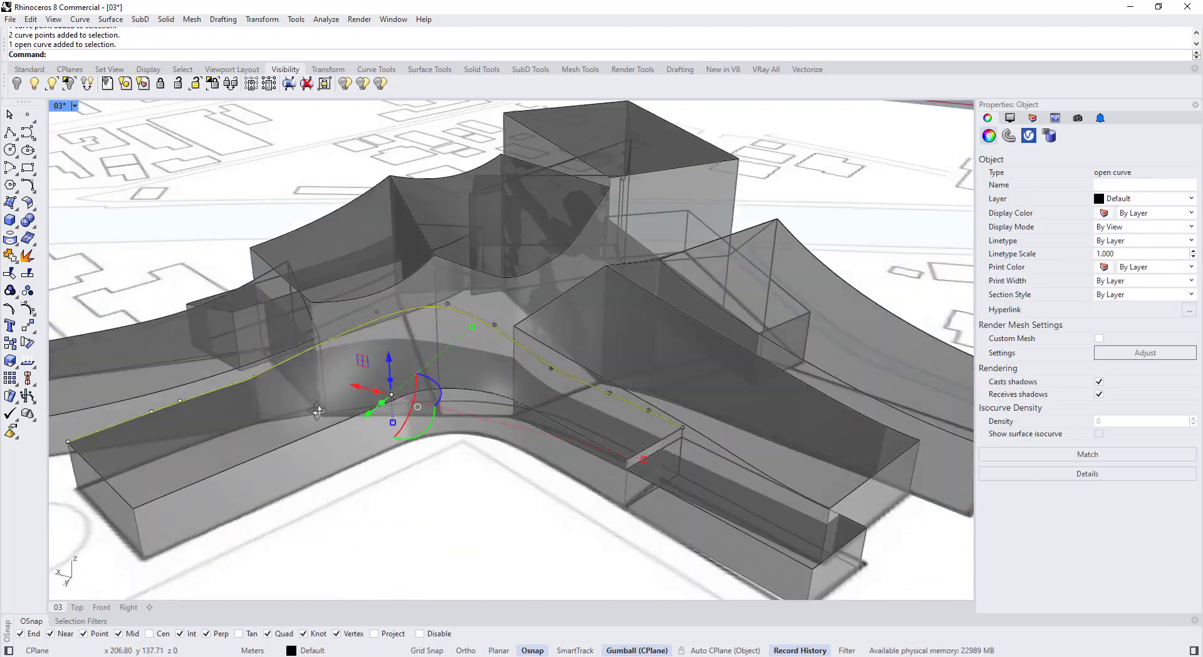
Step: Fine-tune the heights of the control points on the curved wing's outer top edge, lowering one slightly and nudging another up
scroll(389, 341, "up", 3)
left_click(32, 313)
right_click_drag(328, 378, 318, 322)
left_click_drag(302, 317, 304, 334)
right_click_drag(251, 370, 360, 351, "shift")
scroll(351, 349, "up", 2)
left_click(345, 346)
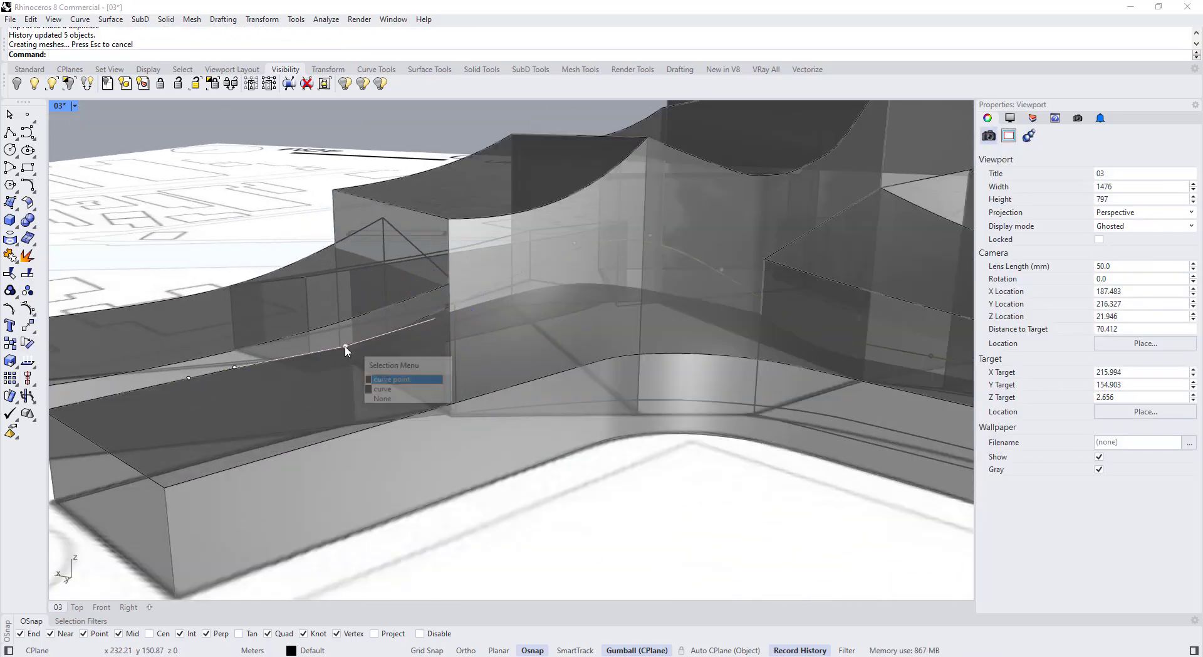
left_click_drag(343, 315, 343, 312)
Step: Show the neighbouring entrance wing's top-curve control points and slightly lower the inner-edge point near the junction
scroll(350, 338, "down", 5)
right_click_drag(351, 338, 439, 426)
left_click(483, 295)
left_click(27, 309)
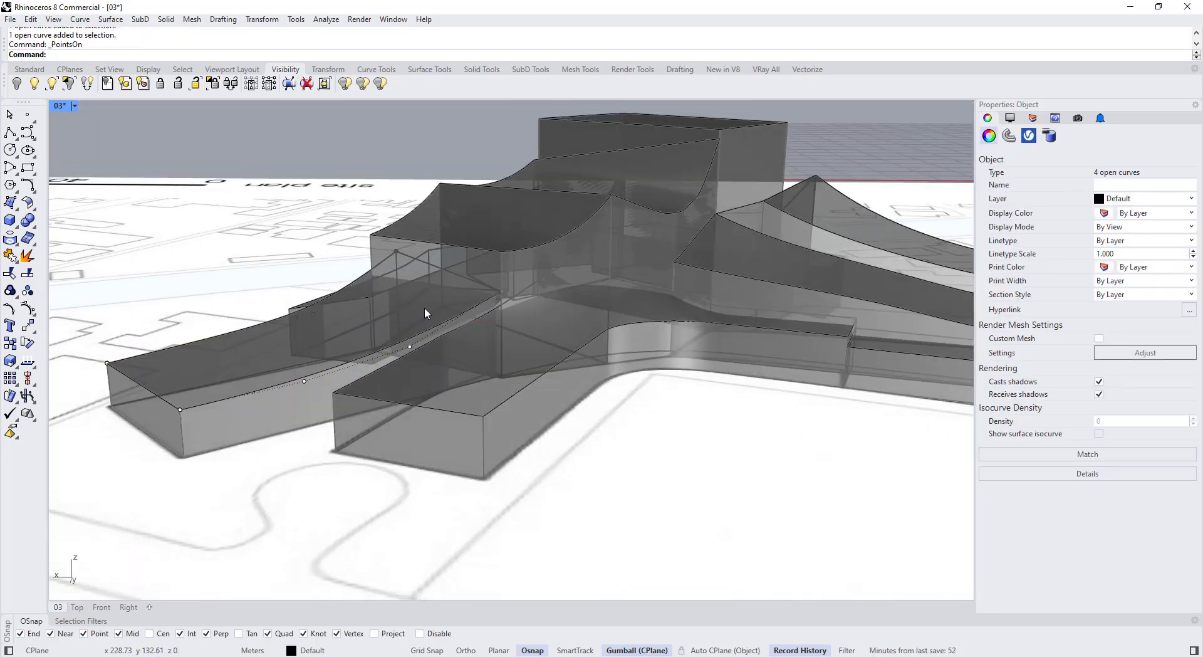
scroll(424, 308, "up", 5)
left_click_drag(426, 295, 426, 307)
Step: Preview the whole massing in Arctic display mode, and restore the Ghosted mode for editing
right_click_drag(439, 357, 464, 364)
scroll(478, 368, "up", 5)
scroll(478, 368, "down", 8)
left_click(75, 106)
left_click(113, 279)
scroll(610, 300, "down", 6)
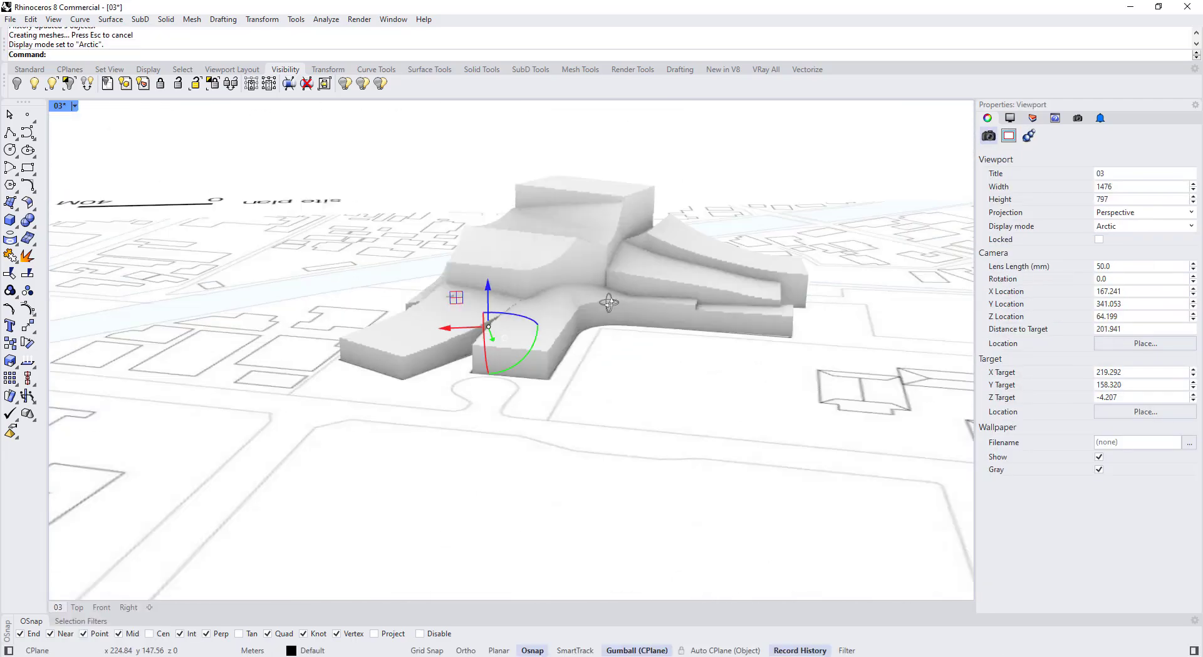
right_click_drag(610, 301, 564, 376)
scroll(501, 369, "up", 5)
left_click(75, 106)
left_click(94, 167)
left_click(75, 106)
left_click(94, 195)
Step: Raise the neighbouring entrance wing's inner-edge control points slightly where it meets the curved wing
scroll(451, 329, "up", 5)
left_click(352, 414)
left_click_drag(352, 393, 353, 389)
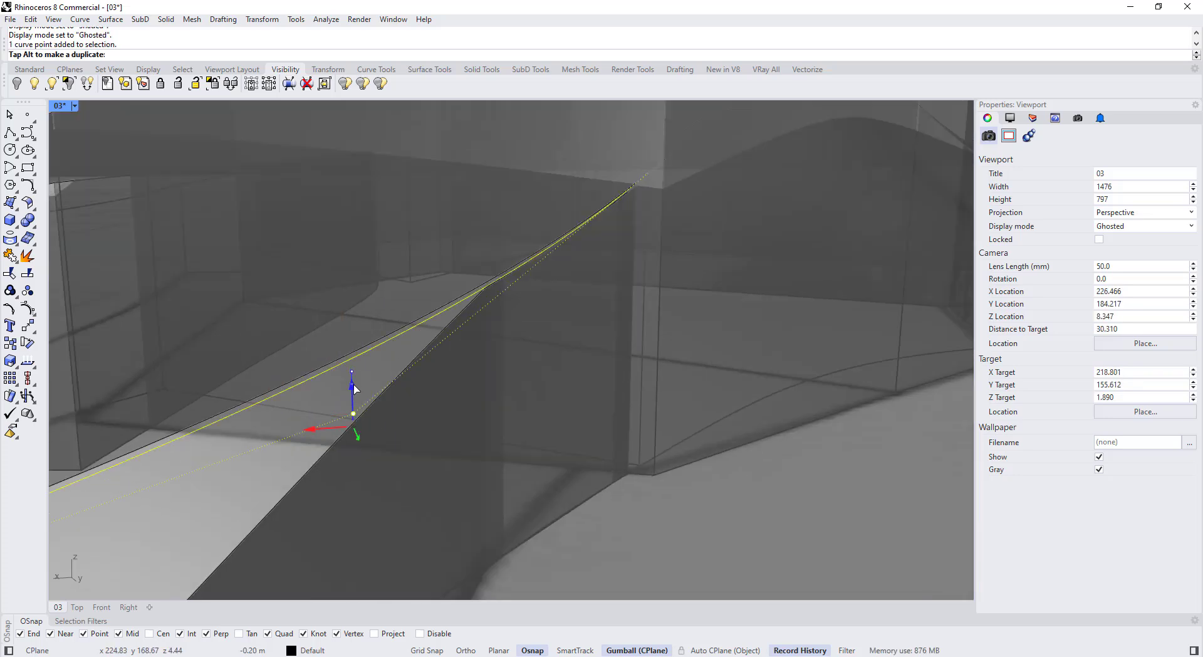
scroll(607, 263, "up", 6)
scroll(613, 267, "down", 4)
left_click_drag(604, 241, 606, 227)
Step: Examine the seam between the two entrance wings up close in Arctic display mode, and restore Ghosted mode
scroll(618, 213, "down", 5)
right_click_drag(618, 212, 656, 204)
left_click(75, 106)
left_click(113, 279)
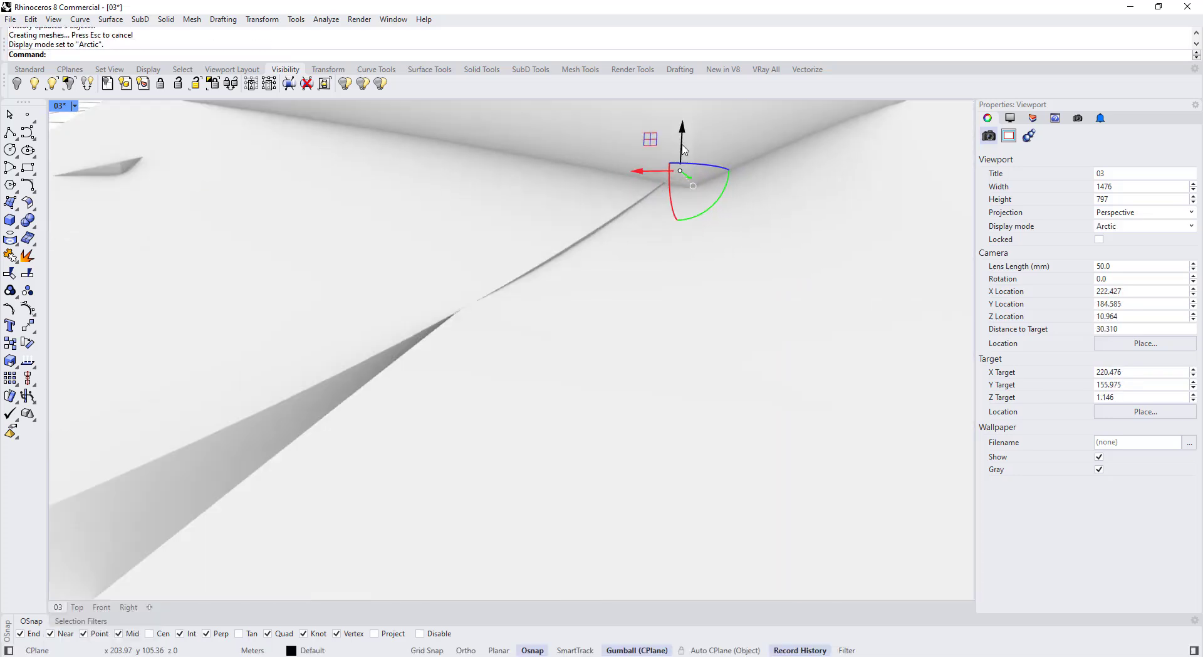
scroll(665, 195, "down", 5)
left_click(75, 106)
left_click(94, 167)
scroll(505, 297, "up", 7)
left_click(477, 371)
left_click(75, 106)
left_click(114, 276)
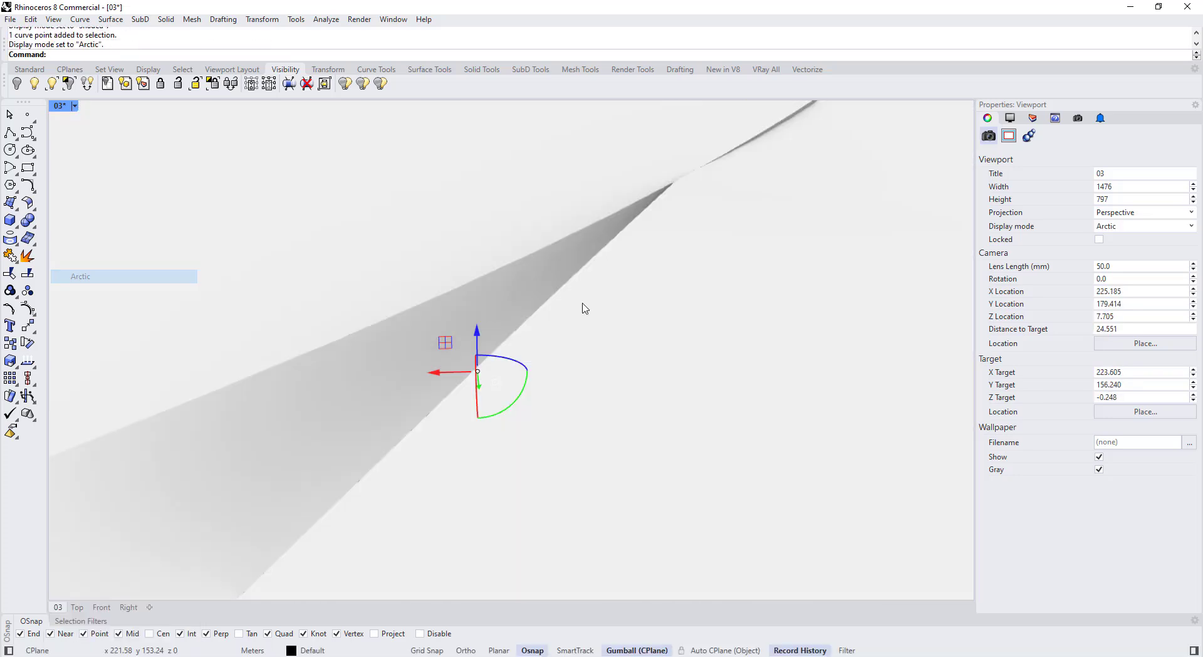
scroll(481, 335, "down", 8)
left_click(75, 106)
left_click(94, 167)
left_click(75, 106)
left_click(94, 195)
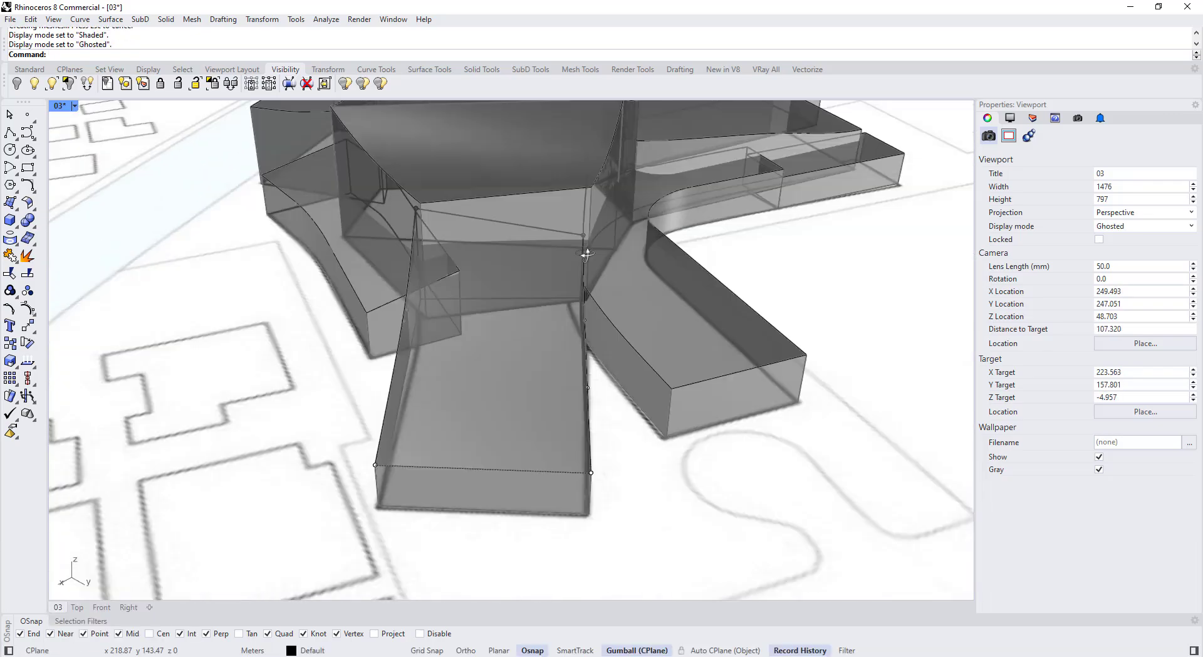
Step: Raise the control points at the entrance wing's inner corner beneath the central block
scroll(585, 253, "up", 5)
left_click_drag(376, 183, 406, 212)
left_click_drag(392, 167, 393, 138)
scroll(533, 238, "down", 6)
right_click_drag(533, 238, 494, 268)
right_click_drag(608, 344, 580, 370)
Step: Check the curved wing's end height with a polyline, show its top-curve control points, and lower those at the end
left_click(10, 133)
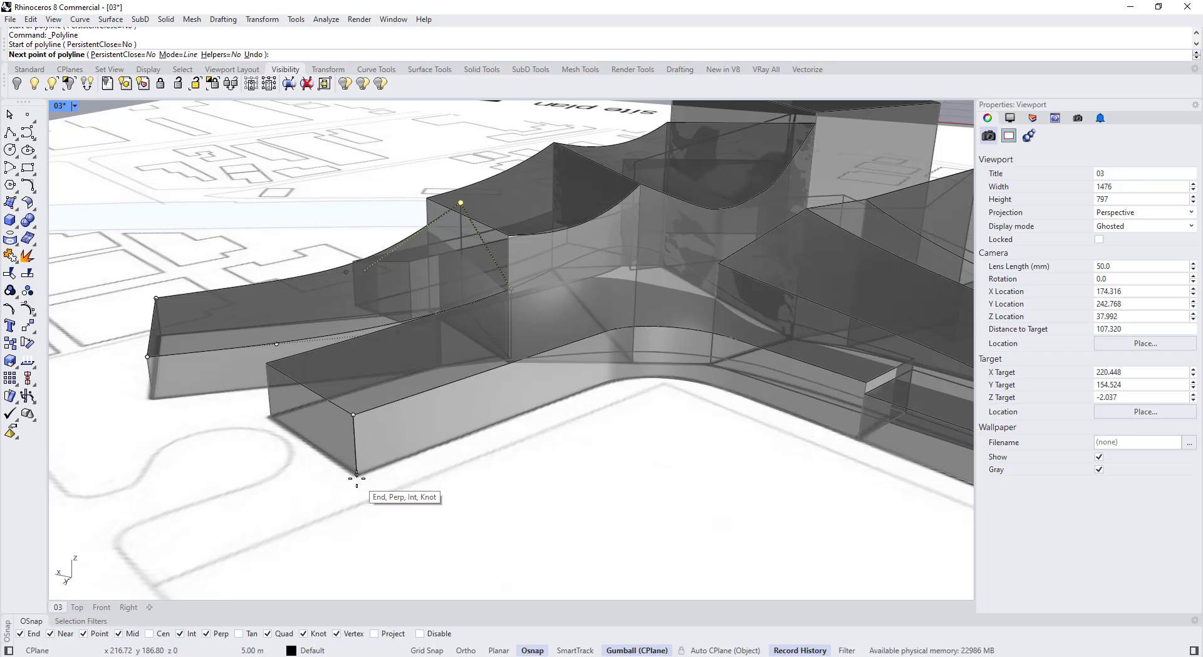
right_click_drag(370, 422, 351, 476)
left_click(309, 401)
left_click(290, 465, "shift")
key("F10")
left_click_drag(370, 489, 220, 383)
right_click_drag(351, 439, 375, 350)
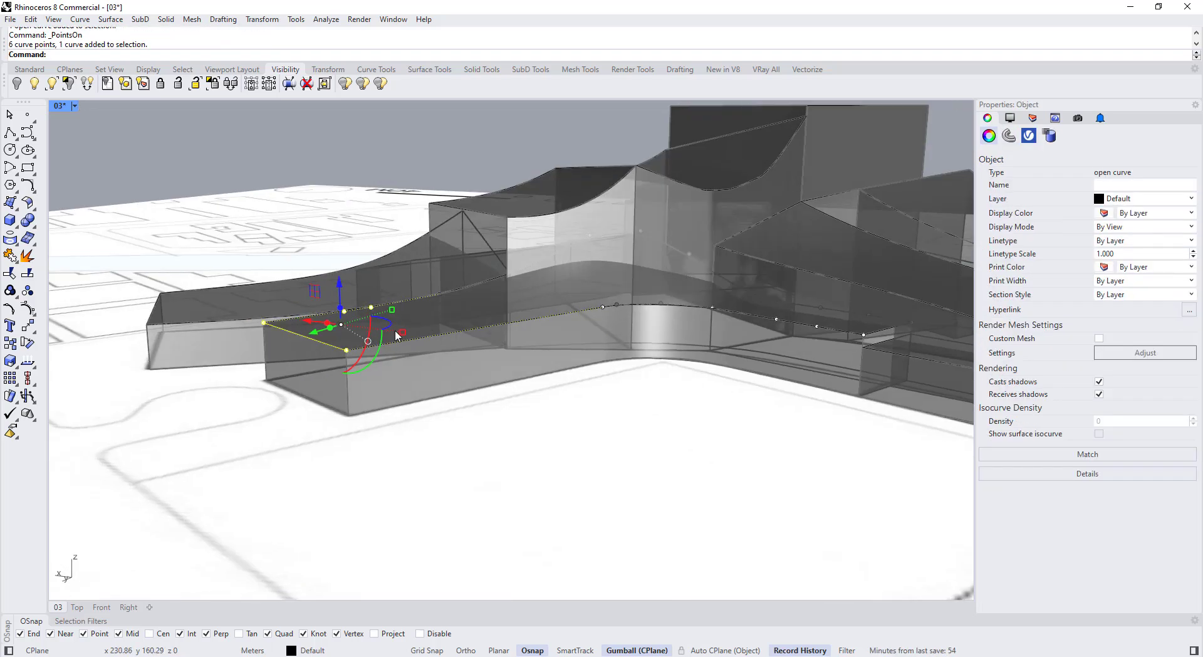
scroll(401, 321, "up", 4)
left_click_drag(313, 284, 313, 305)
Step: Raise the curved wing's edge control point slightly at the crossing with the neighbouring wing
right_click_drag(351, 313, 443, 340)
scroll(443, 341, "down", 4)
scroll(401, 314, "up", 8)
left_click(515, 344)
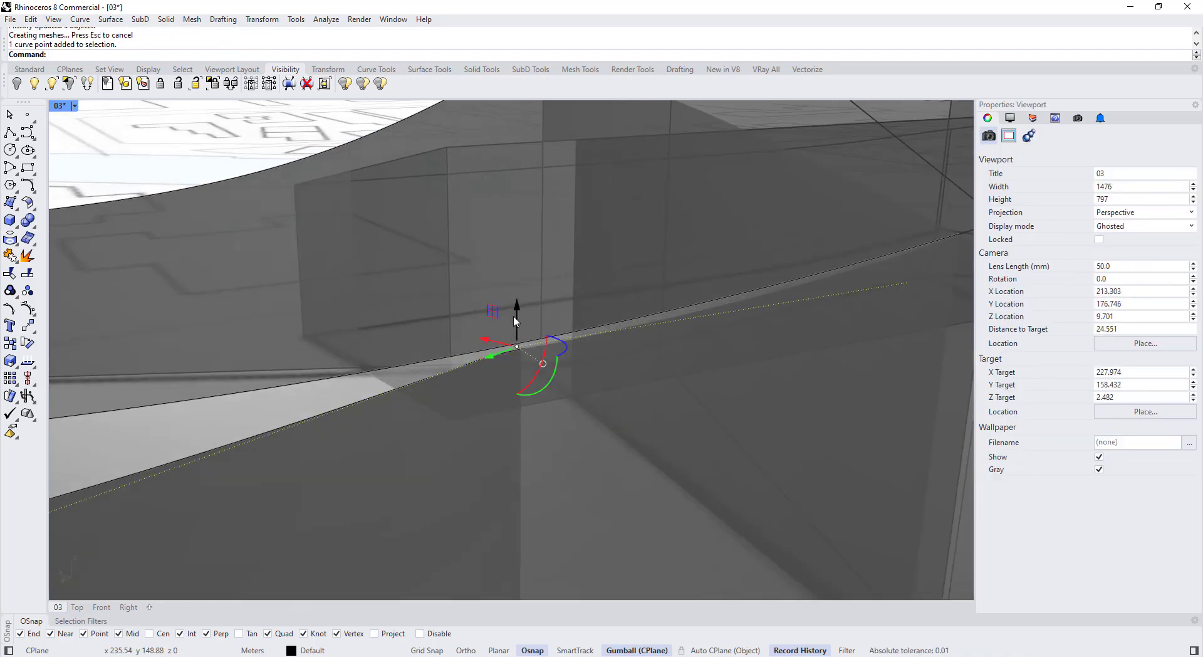
right_click_drag(515, 317, 680, 318)
left_click_drag(680, 321, 680, 313)
Step: Check the adjusted wing junction in Arctic display mode and switch the viewport back to Ghosted
mouse_move(680, 338)
right_mouse_down()
mouse_move(591, 351)
mouse_move(564, 301)
mouse_move(508, 348)
right_mouse_up()
left_click(74, 106)
left_click(85, 276)
left_click(75, 106)
left_click(83, 166)
left_click(75, 106)
left_click(85, 194)
Step: Show the wing edge curve's control points and raise the junction point in two small increments
left_click(508, 374)
key("F10")
left_click(525, 344)
left_click_drag(527, 301, 528, 291)
right_click_drag(602, 313, 693, 324)
left_click_drag(694, 325, 695, 319)
Step: Show the adjoining edge curve's control points and raise the point beneath the central block's front corner
right_click_drag(627, 326, 543, 363)
left_click(551, 467)
key("F10")
left_click(671, 319)
left_click_drag(664, 294, 664, 282)
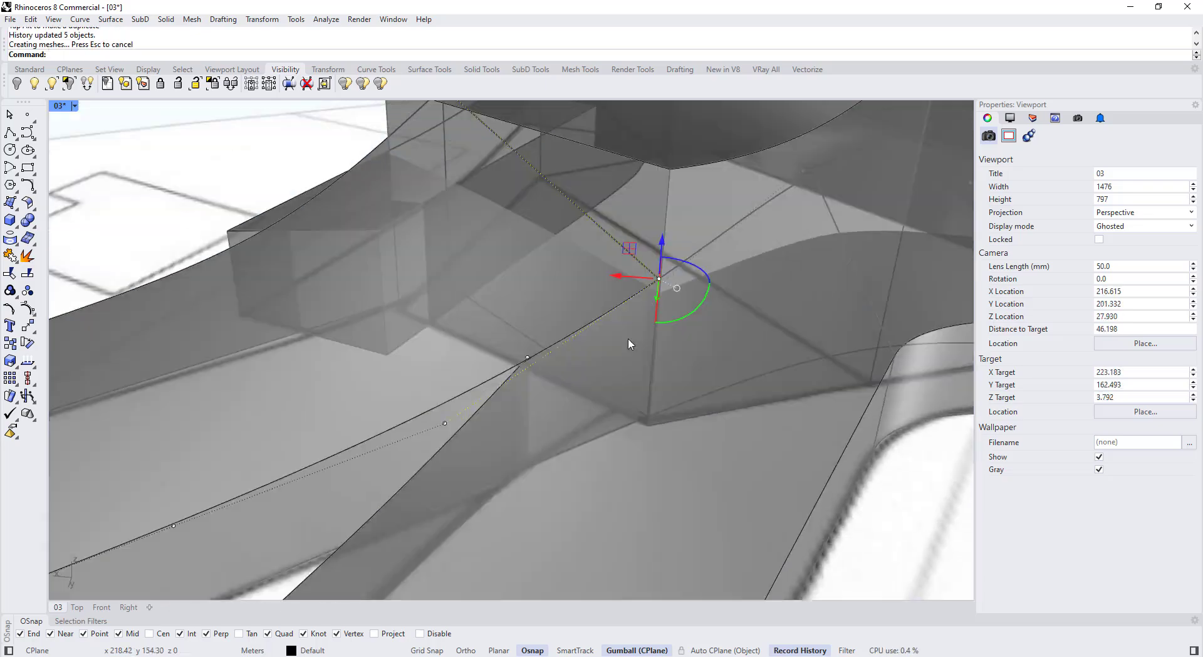
scroll(631, 341, "down", 12)
right_click_drag(631, 341, 674, 392)
key("Escape")
Step: Select the top edge curves of the tall side wing, including the sloping edges between its peaks
scroll(591, 365, "up", 2)
scroll(612, 306, "up", 9)
left_click(563, 301)
right_click_drag(564, 300, 589, 326)
left_click(593, 274, "shift")
left_click(658, 304)
right_click_drag(658, 304, 689, 250)
left_click(733, 135, "shift")
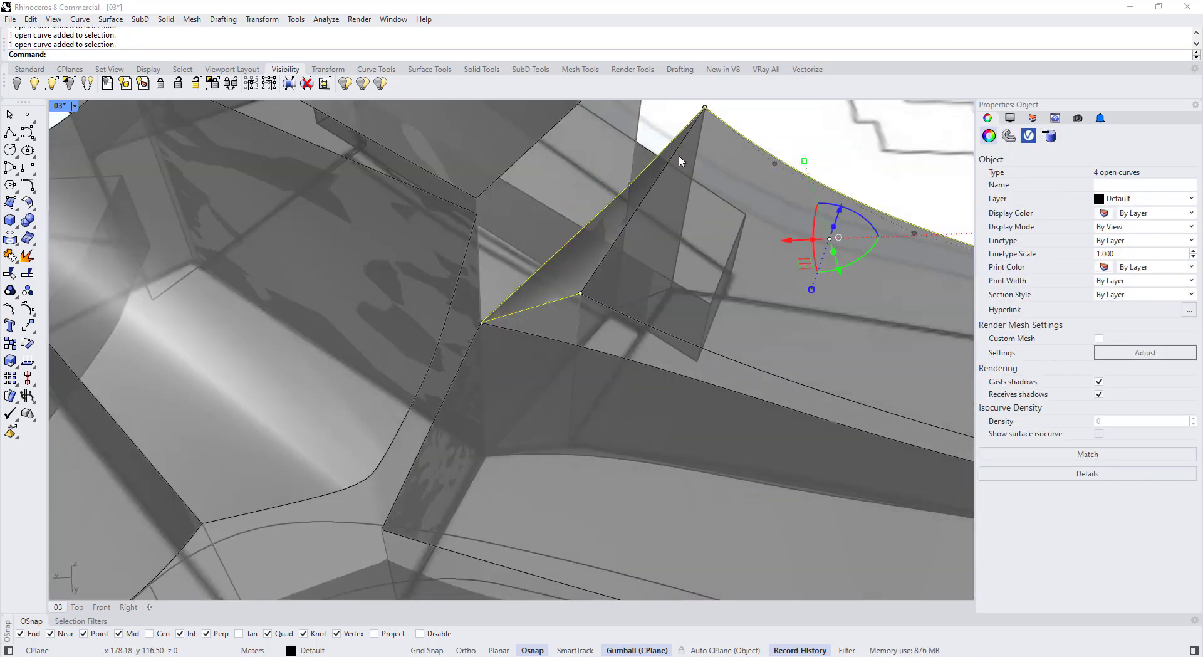
left_click(651, 176, "shift")
Step: Add the adjacent side wing's top curves to the selection and show the control points of all selected curves
left_click(689, 209)
scroll(633, 313, "down", 8)
right_click_drag(627, 320, 558, 340)
left_click(558, 340, "shift")
scroll(589, 313, "up", 6)
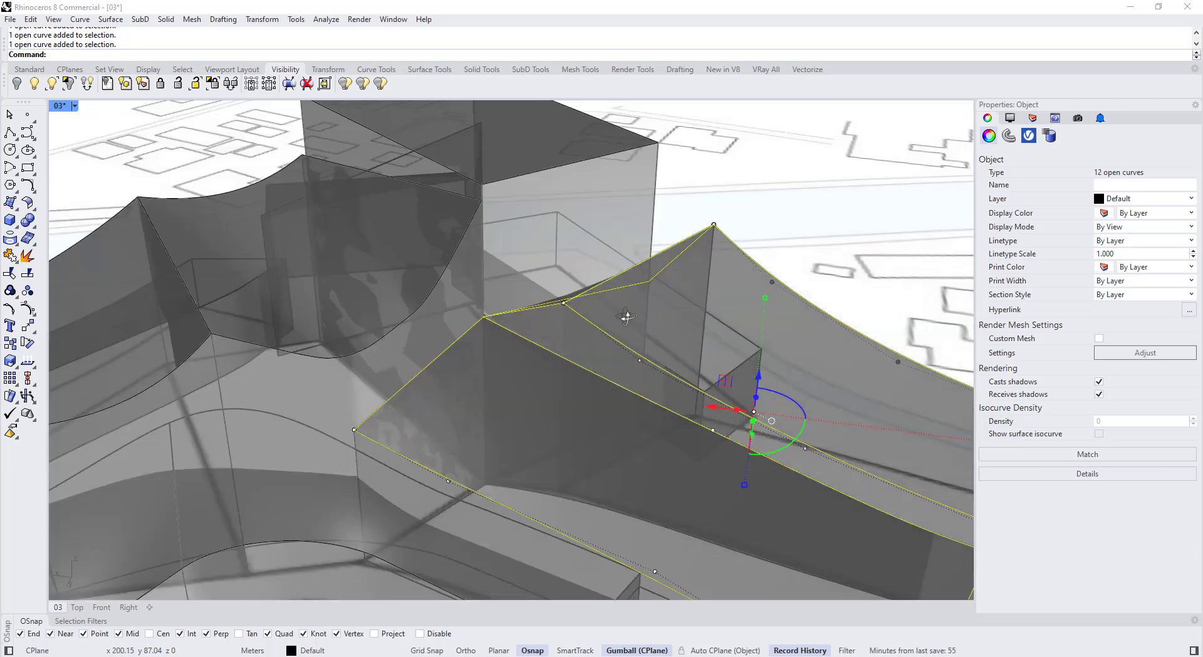
scroll(599, 301, "up", 4)
right_click_drag(628, 317, 492, 260)
scroll(581, 307, "down", 10)
key("F10")
Step: Select the peak control points at the inner end of both side wings and raise them in small increments
scroll(559, 317, "up", 4)
scroll(493, 263, "up", 4)
left_click_drag(492, 266, 648, 390)
scroll(595, 326, "down", 6)
right_click_drag(589, 300, 546, 351)
left_click_drag(545, 300, 545, 275)
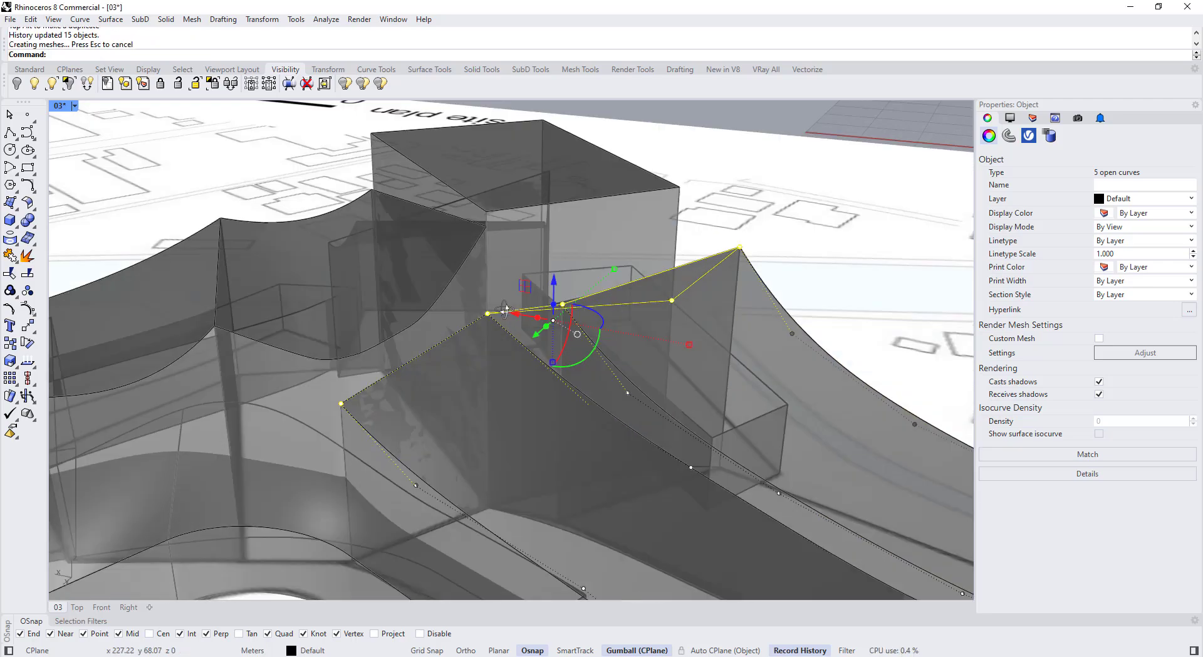
right_click_drag(558, 313, 589, 263)
mouse_move(477, 351)
left_mouse_down()
mouse_move(602, 282)
mouse_move(476, 344)
left_mouse_up()
right_click_drag(589, 276, 634, 300)
left_click_drag(636, 272, 635, 270)
scroll(626, 308, "down", 8)
right_click_drag(626, 307, 595, 332)
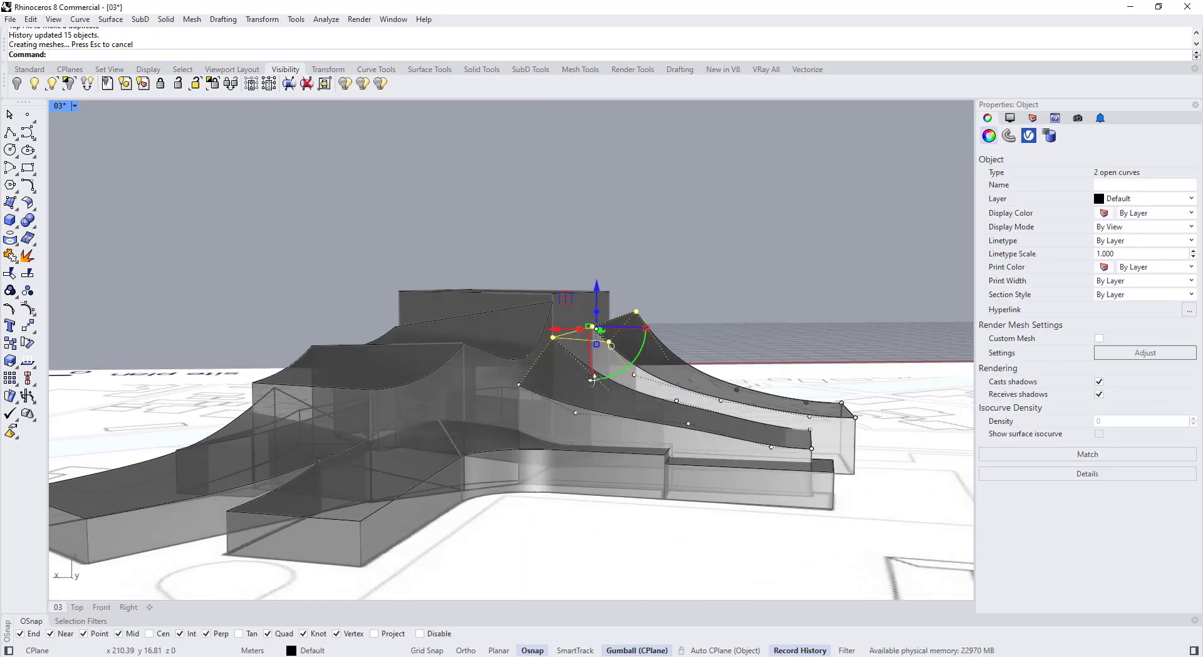
Step: Slightly raise the control points just below the peaks along the side wings' sloping top edges
scroll(627, 351, "up", 6)
left_click(662, 399)
left_click(694, 454, "shift")
left_click_drag(680, 400, 681, 392)
right_click_drag(667, 377, 659, 400)
left_click(564, 376)
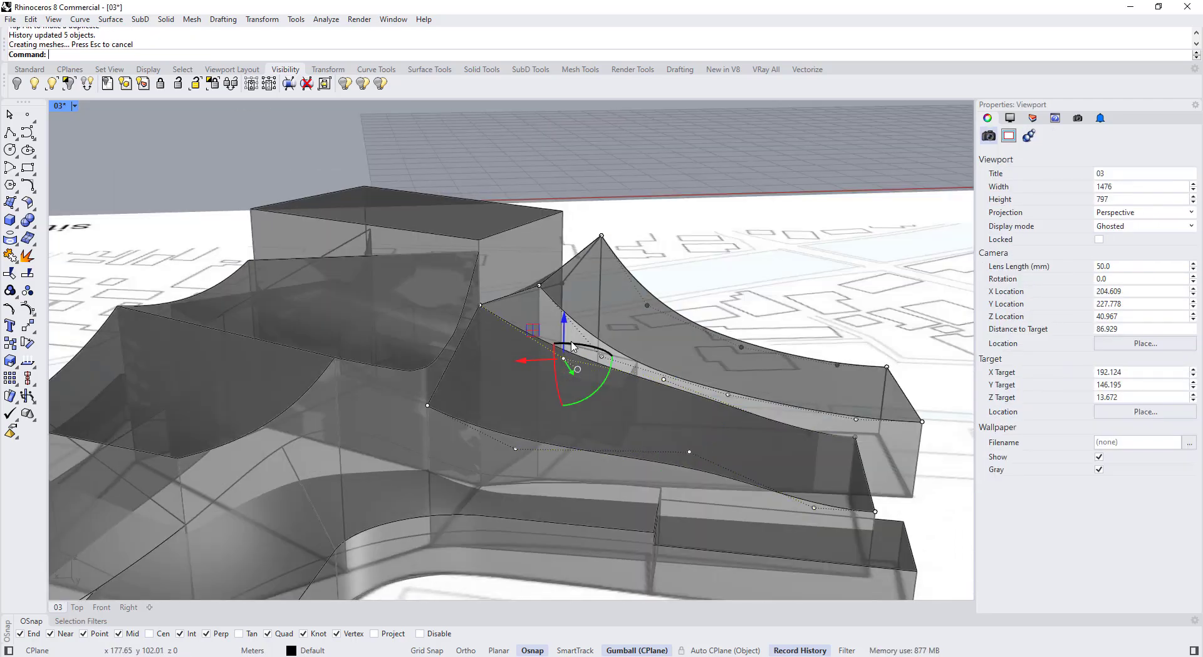
right_click_drag(572, 345, 672, 444)
left_click_drag(685, 384, 685, 380)
scroll(658, 413, "down", 4)
Step: Show the control points of the curved wing's outer top curve and fine-tune the height of its far-end points
right_click_drag(626, 402, 569, 438)
left_click(569, 438)
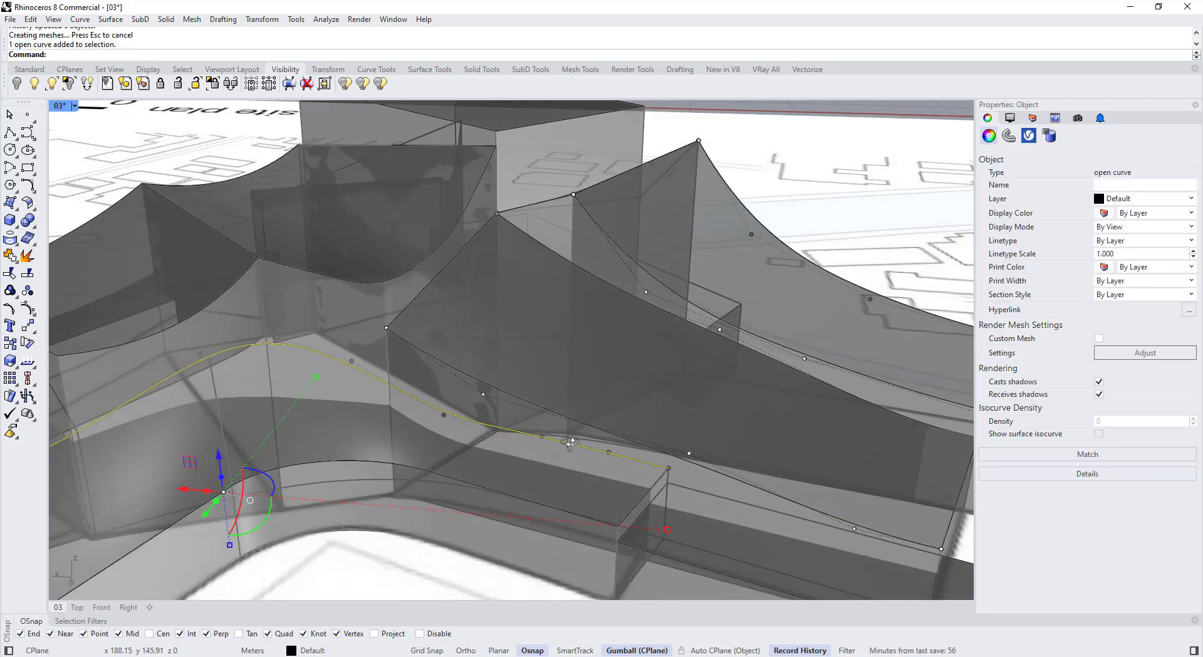
key("F10")
scroll(456, 445, "down", 6)
right_click_drag(457, 445, 520, 401)
left_click_drag(680, 460, 520, 416)
left_click_drag(596, 379, 596, 377)
mouse_move(596, 376)
right_mouse_down()
mouse_move(677, 426)
mouse_move(575, 371)
right_mouse_up()
scroll(574, 372, "down", 2)
scroll(539, 357, "up", 2)
left_click_drag(500, 327, 500, 335)
Step: Show the tall side wing's top-curve control points and lower those at its outer end by about 0.5 m
right_click_drag(499, 334, 276, 426)
scroll(462, 363, "down", 6)
scroll(276, 376, "up", 6)
left_click(284, 315, "shift")
key("F10")
right_click_drag(284, 315, 238, 270)
left_click_drag(210, 279, 297, 354)
left_click_drag(256, 281, 255, 291)
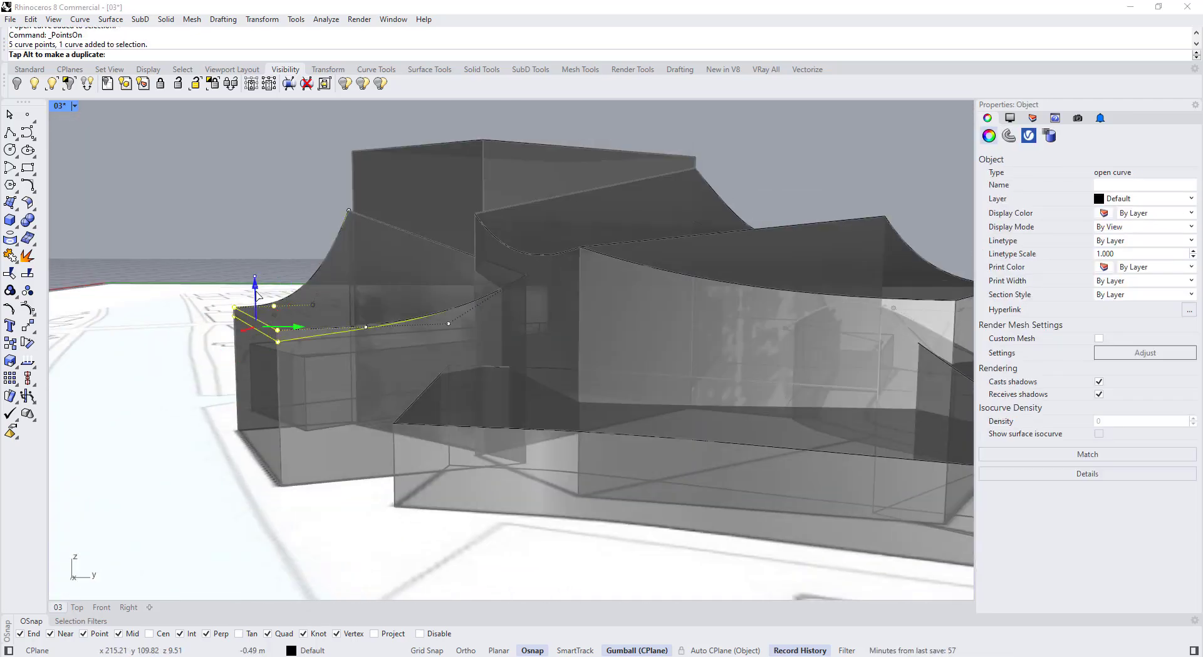
Step: Show the control points of the steep end wing's top curves and slightly lower the points along its two sloping edges
scroll(366, 327, "down", 6)
right_click_drag(366, 327, 602, 376)
scroll(545, 364, "up", 5)
left_click(550, 370)
left_click(447, 351, "shift")
left_click(736, 344, "shift")
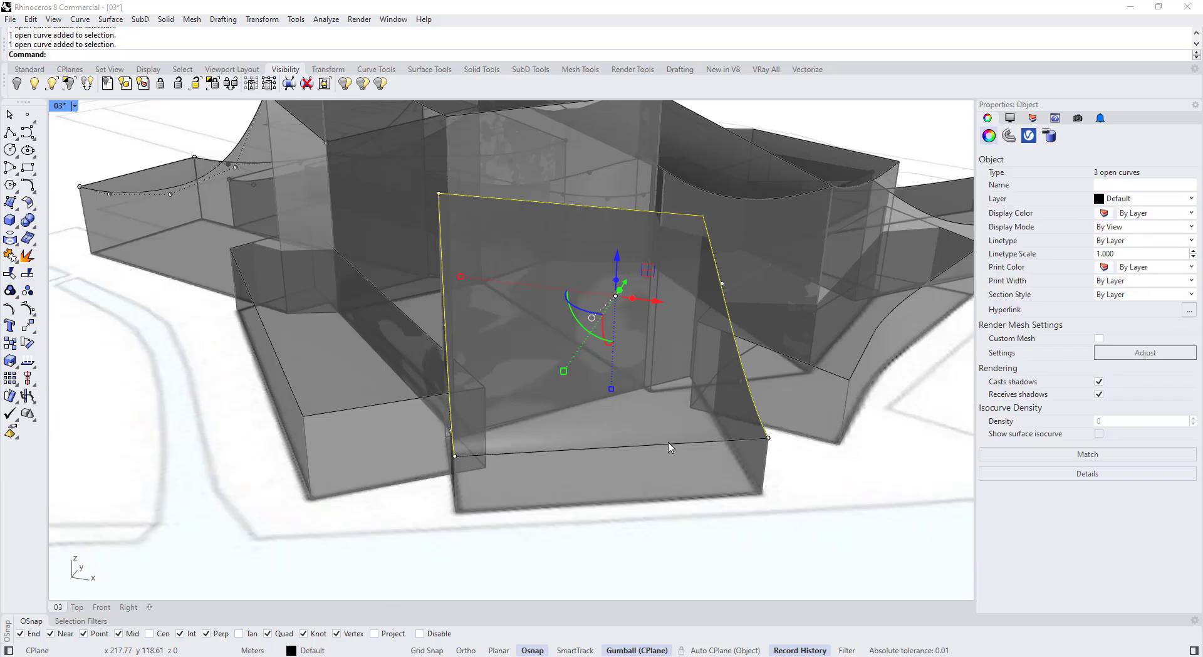
right_click_drag(460, 218, 476, 326)
left_click(341, 344)
left_click(739, 344, "shift")
right_click_drag(689, 338, 451, 264)
left_click_drag(425, 251, 424, 260)
Step: Lower the upper control point on one sloping edge of the steep end wing by about 1.85 m
right_click_drag(424, 269, 489, 313)
left_click(465, 328)
left_click_drag(466, 296, 474, 364)
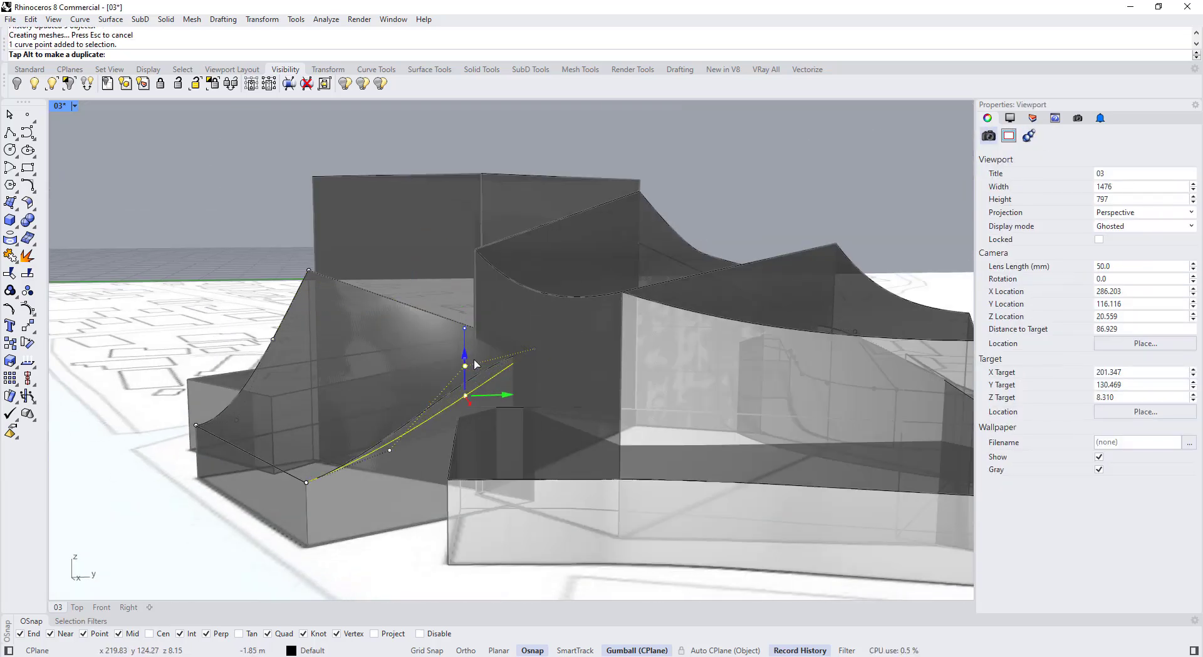
right_click_drag(471, 365, 632, 448)
scroll(469, 405, "down", 6)
key("Escape")
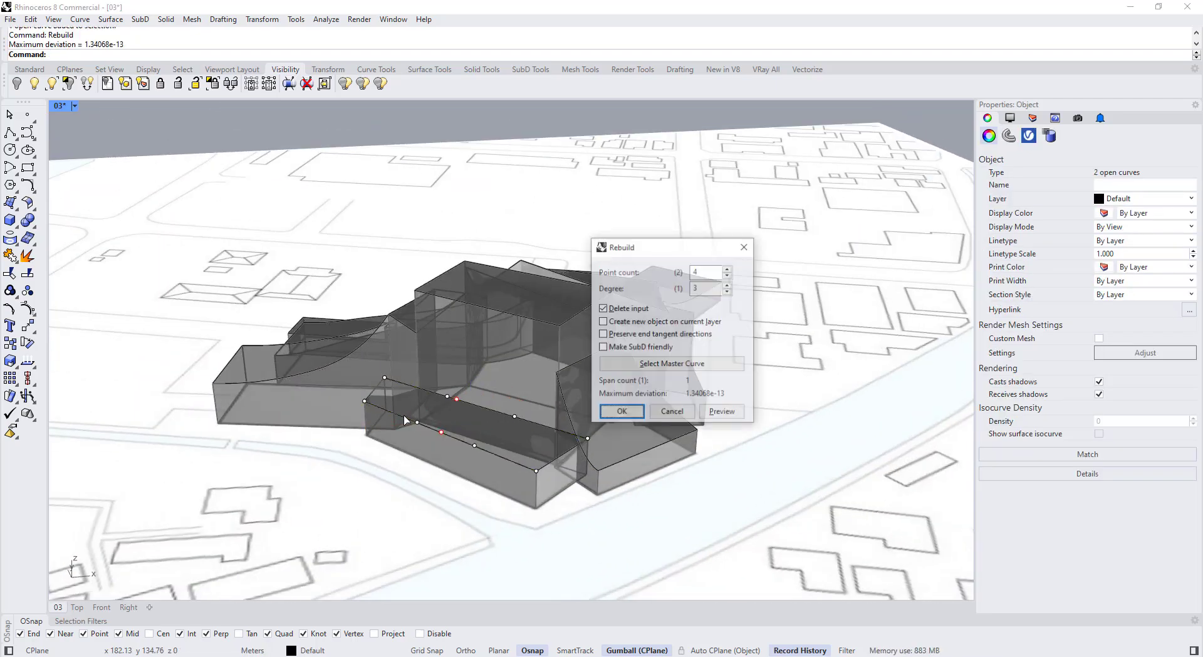
Step: Rebuild the low block's two long top curves to 4 points, degree 3, and raise control points on its inner half
key("Return")
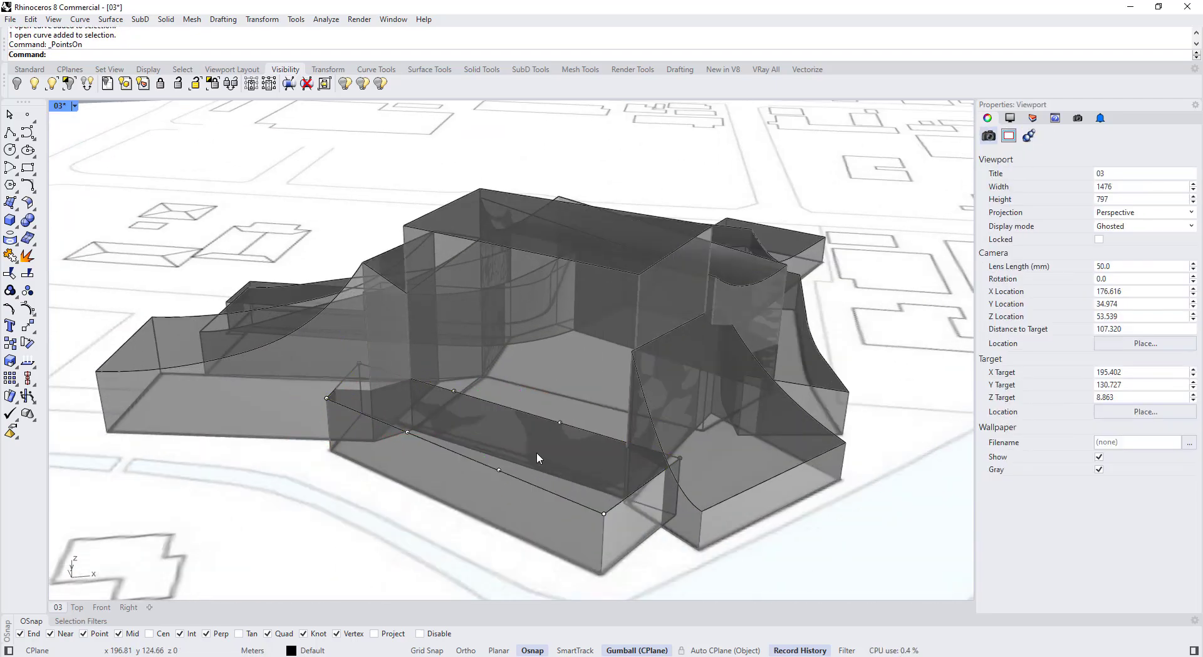
scroll(539, 456, "up", 5)
left_click_drag(339, 382, 543, 460)
left_click_drag(445, 351, 446, 320)
right_click_drag(446, 320, 539, 350)
Step: Draw a polyline at the low block's top edge, undo the last change and raise the top curves' control points slightly
type("pl")
key("Return")
left_click(570, 404)
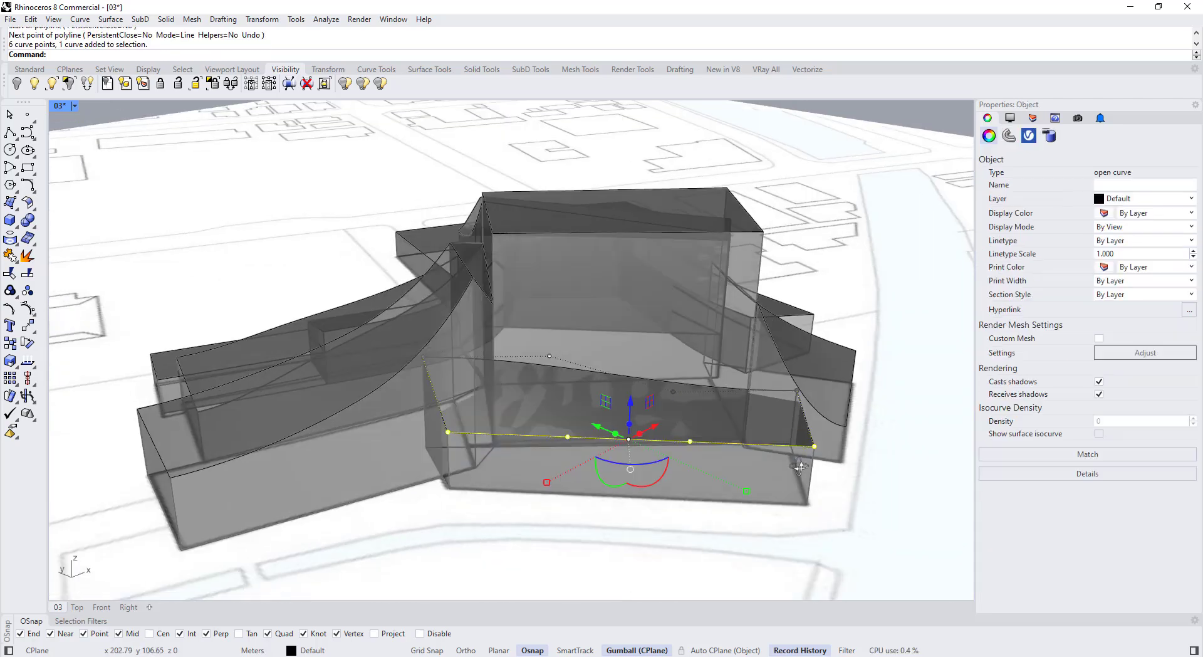
right_click_drag(376, 313, 344, 376)
scroll(331, 337, "up", 4)
key("ctrl+z")
left_click_drag(374, 313, 374, 288)
right_click_drag(344, 376, 430, 454)
key("Escape")
scroll(381, 368, "down", 5)
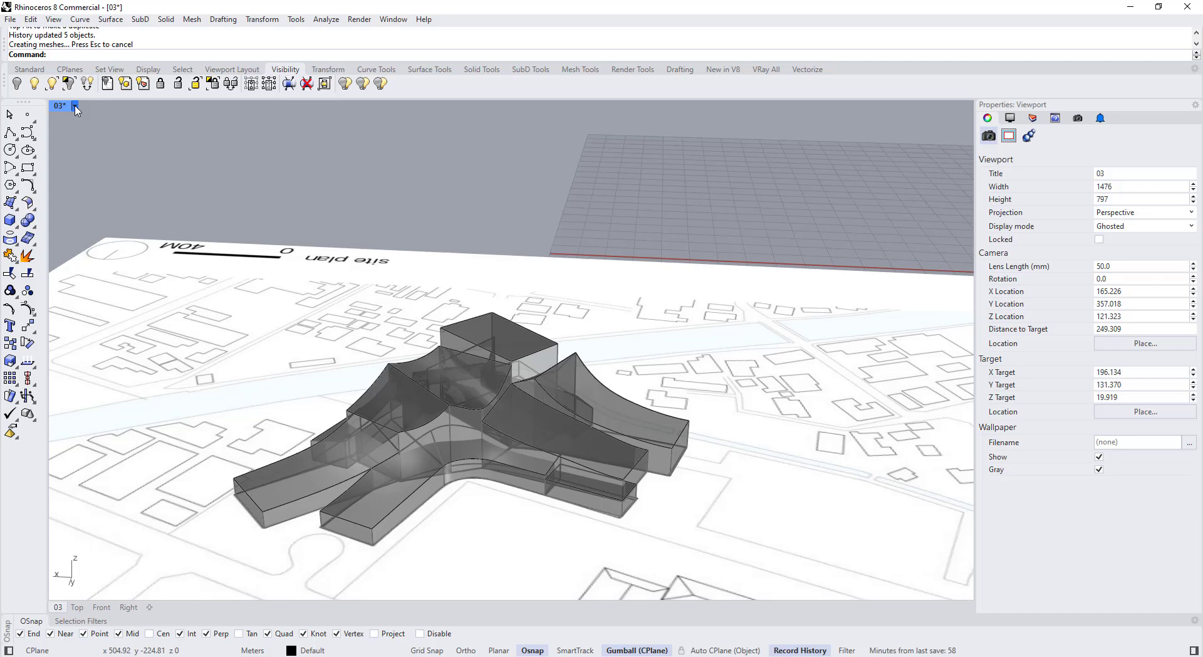
Step: Display the massing in Arctic mode and review its flowing roofs from several angles
left_click(75, 106)
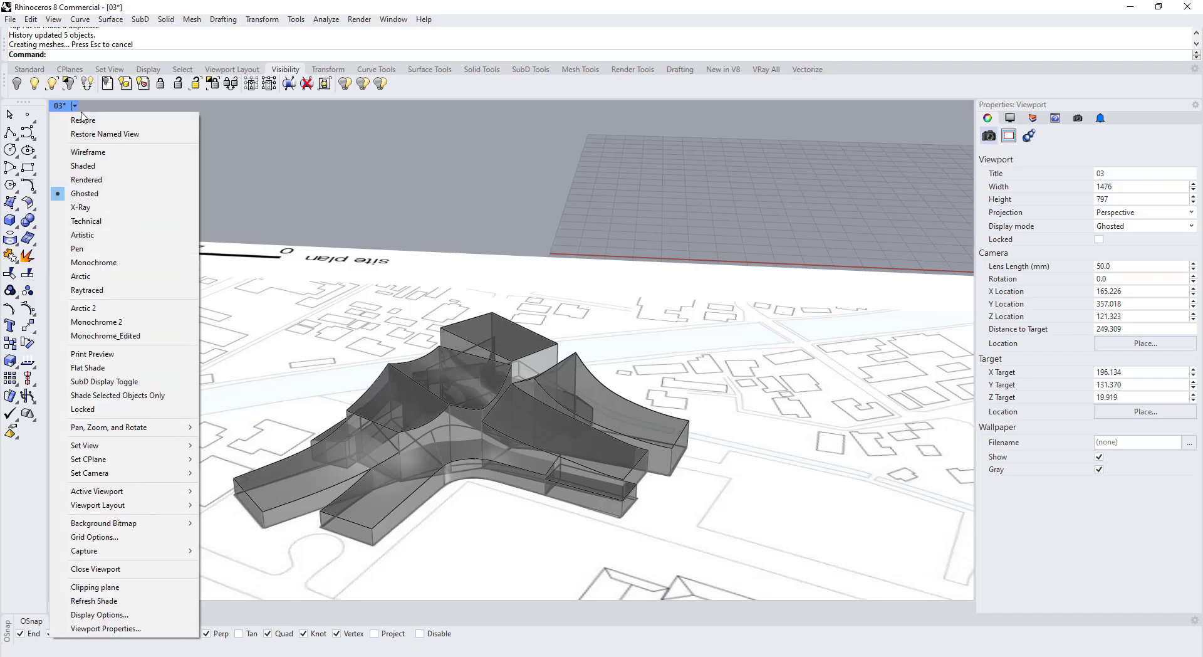
left_click(89, 276)
right_click_drag(422, 297, 446, 318)
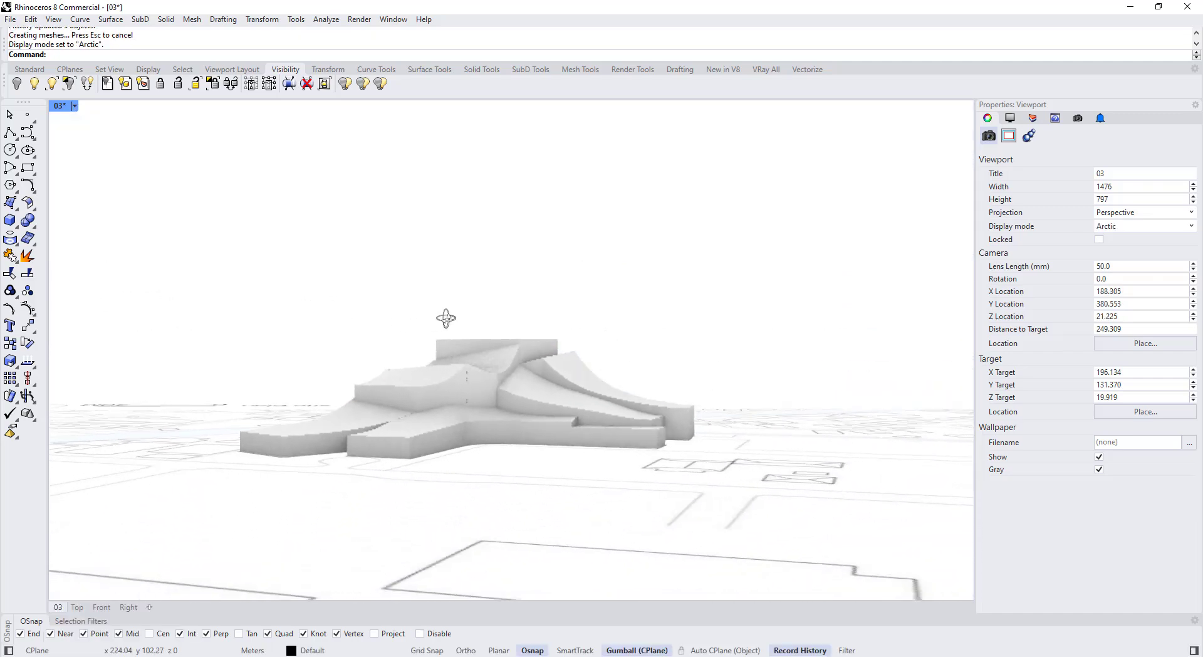
right_click_drag(533, 403, 128, 254)
right_click_drag(384, 372, 136, 187)
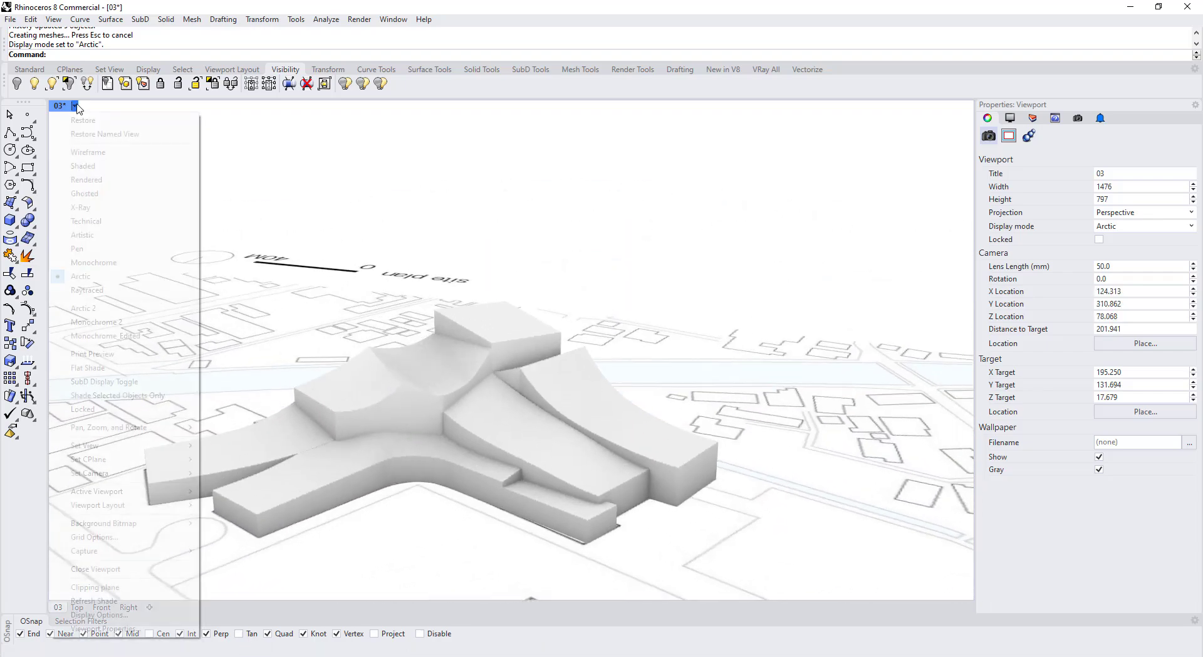
Step: Set the viewport to Shaded display mode with the whole massing in view
left_click(91, 171)
right_click_drag(376, 282, 393, 332)
scroll(524, 343, "down", 2)
mouse_move(524, 343)
right_mouse_down()
mouse_move(516, 390)
mouse_move(541, 336)
right_mouse_up()
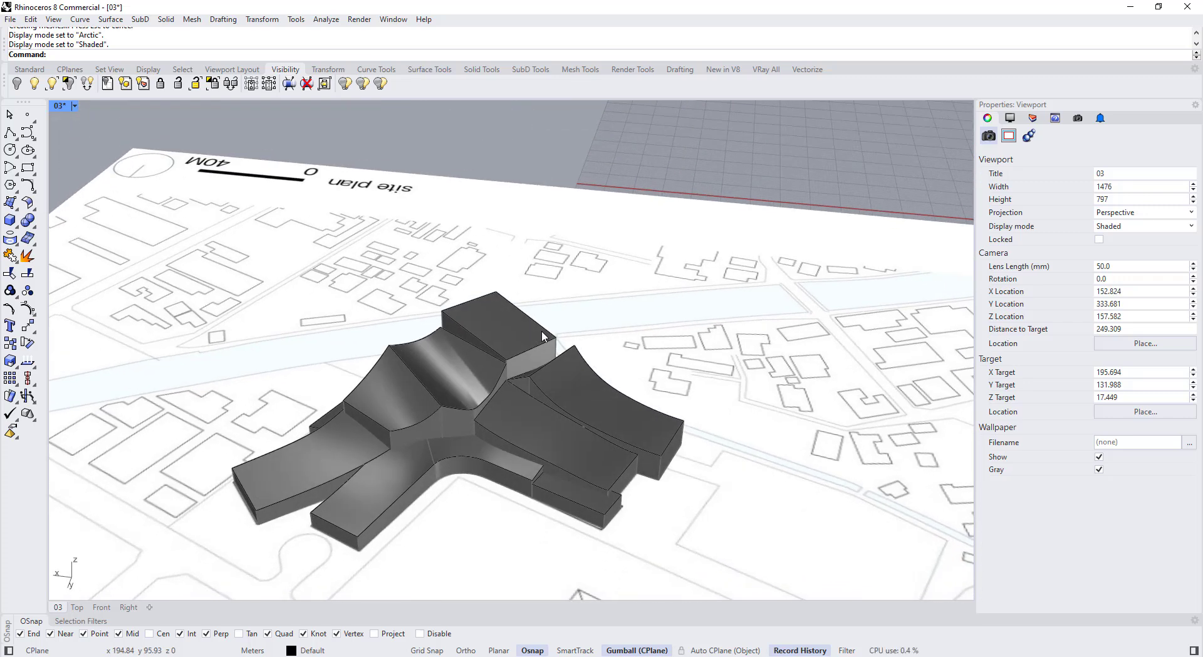
Step: Unlock the roof surfaces of the wings and central volumes with UnlockSelected
key("Return")
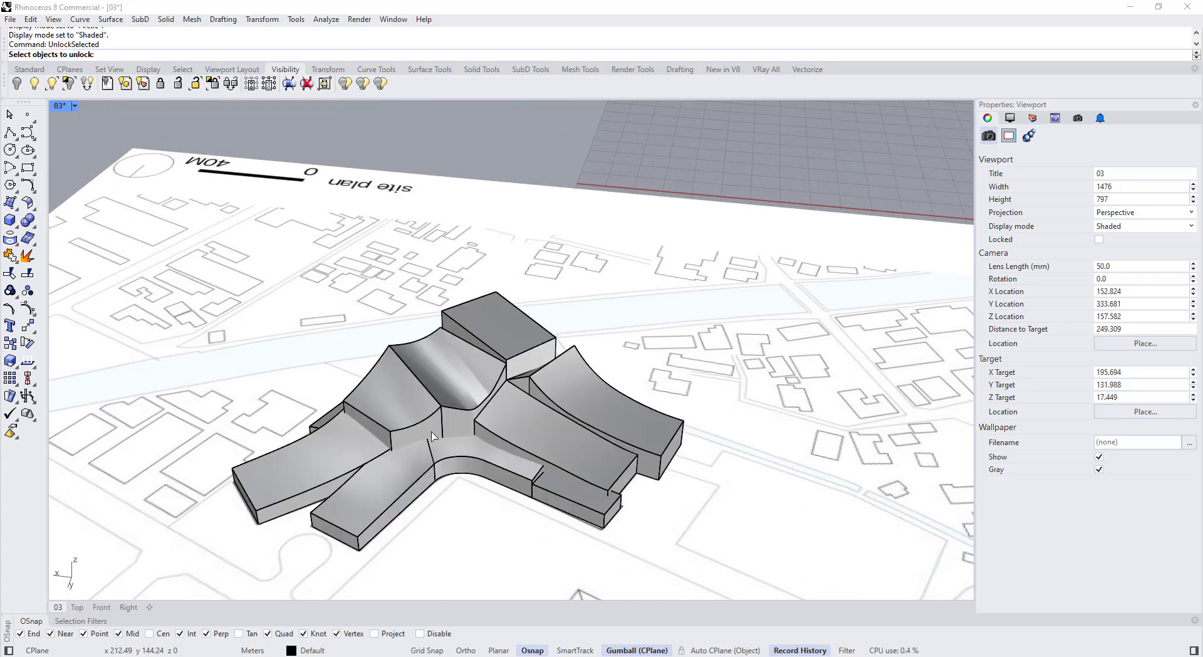
scroll(398, 474, "up", 3)
left_click(398, 474)
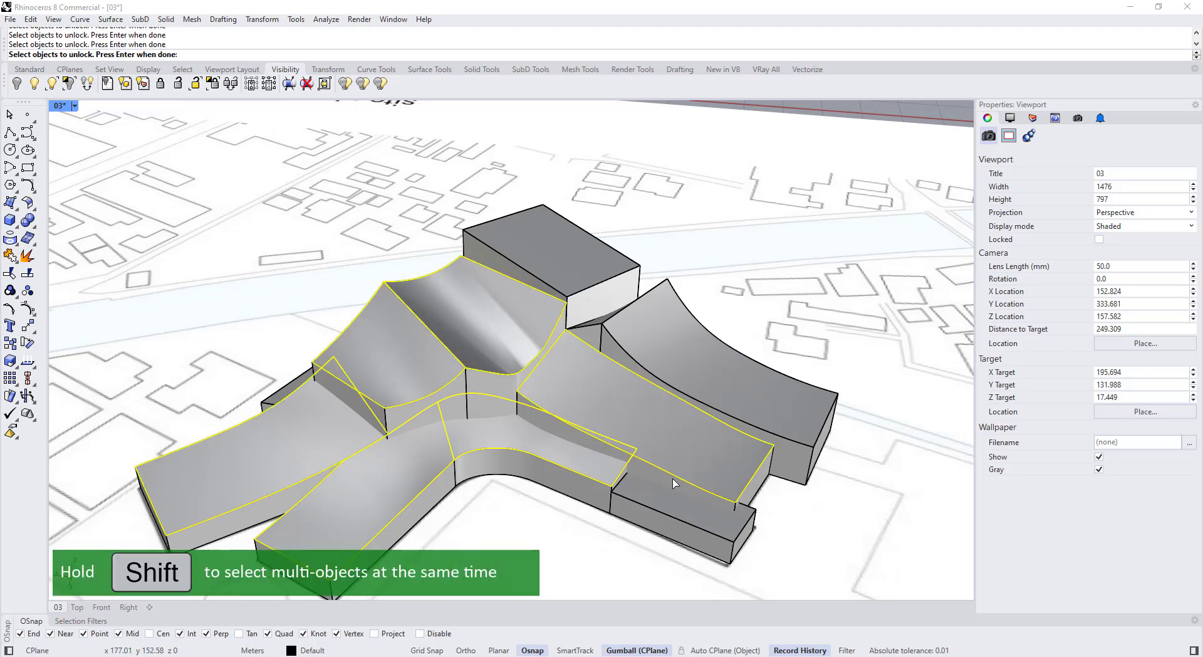
right_click_drag(565, 333, 639, 297)
left_click(576, 302)
left_click(386, 456)
right_click_drag(386, 457, 470, 408)
left_click(371, 387)
mouse_move(371, 387)
right_mouse_down()
mouse_move(453, 403)
mouse_move(415, 429)
mouse_move(462, 444)
mouse_move(554, 379)
mouse_move(355, 380)
right_mouse_up()
left_click(414, 428)
right_click(505, 361)
right_click_drag(505, 362, 460, 413)
scroll(456, 418, "up", 4)
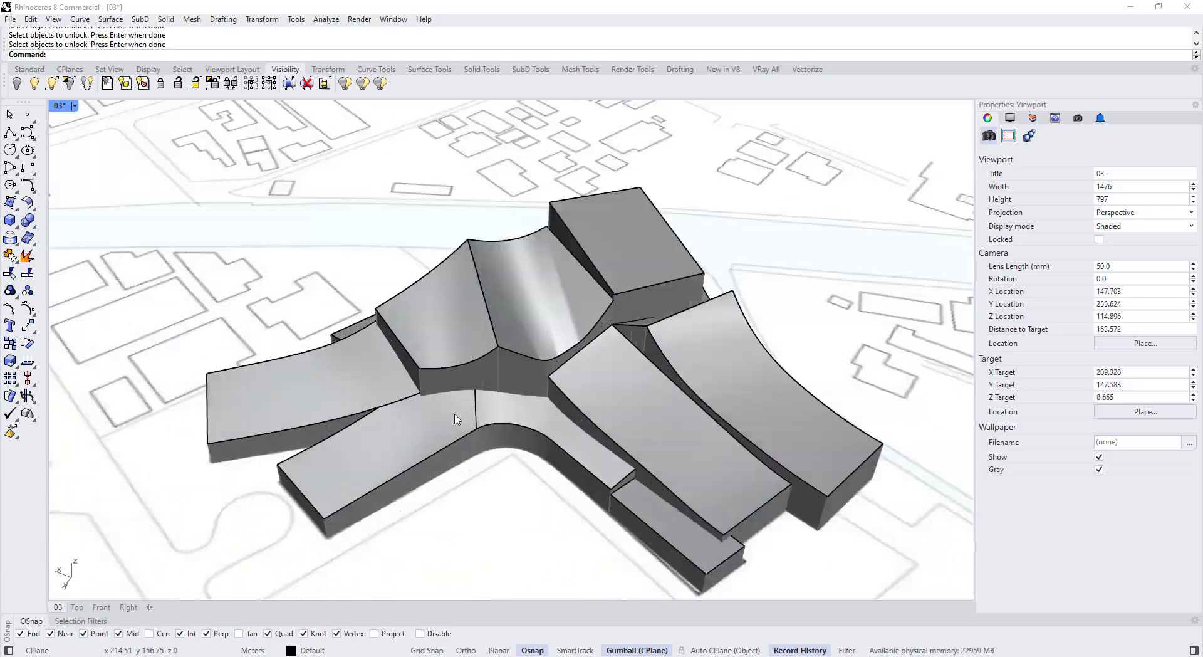
Step: Select the unlocked roof surfaces together to check them, and undo the unlocking
left_click(456, 419)
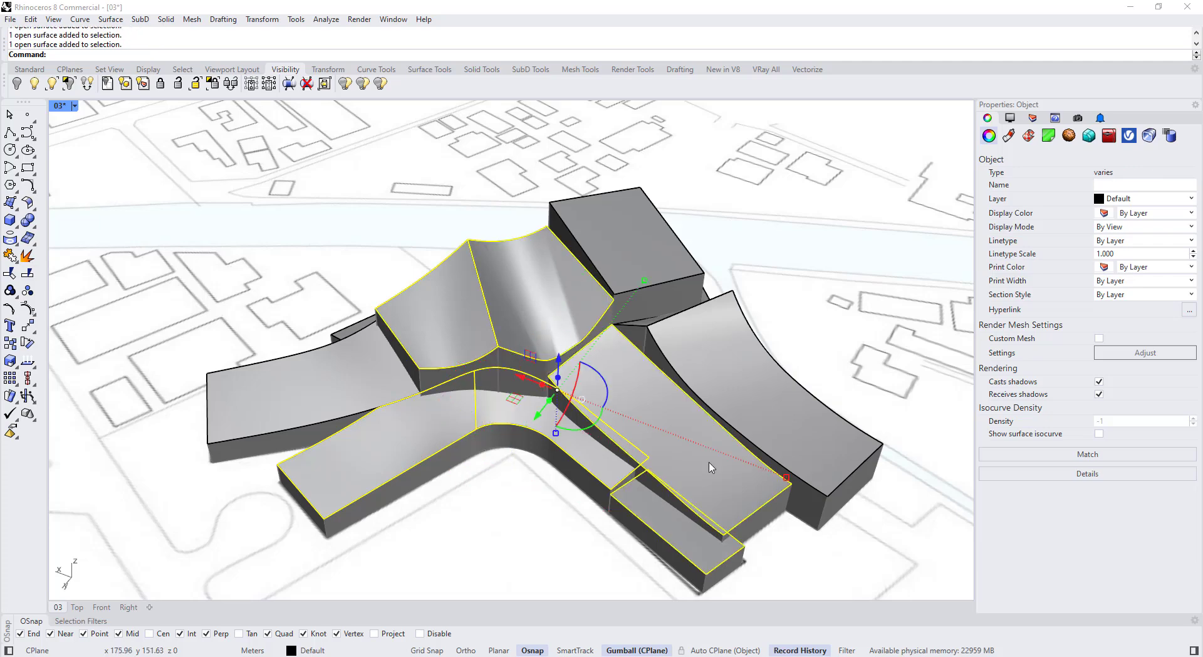
scroll(643, 256, "up", 3)
scroll(652, 340, "down", 4)
right_click_drag(652, 341, 564, 337)
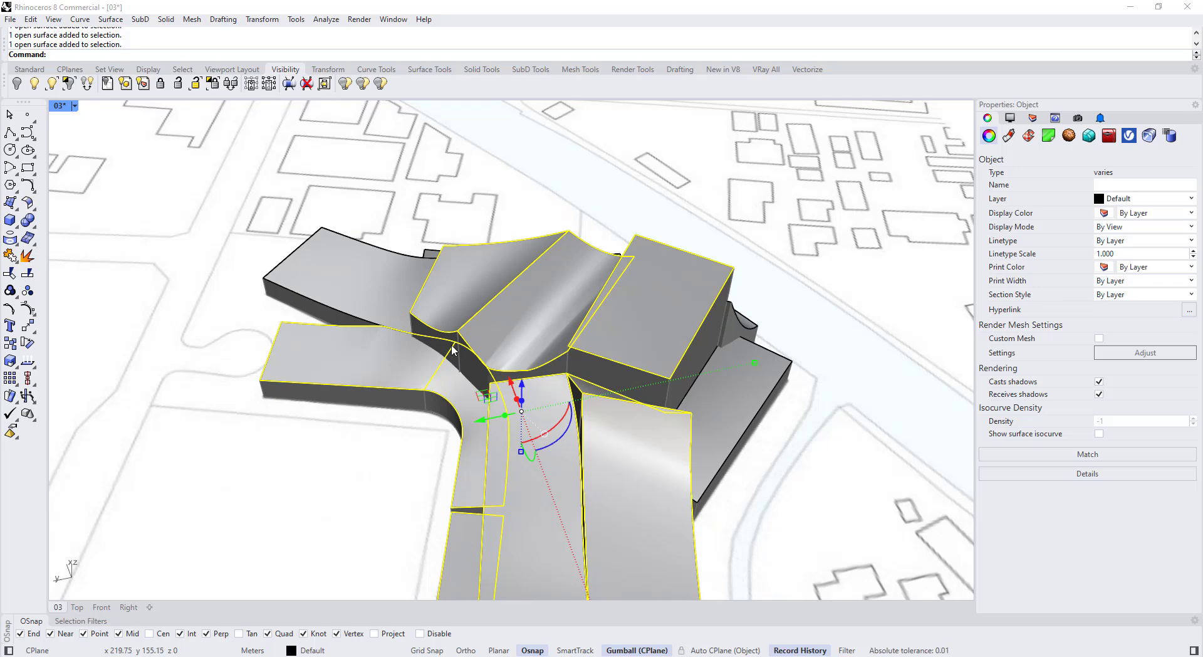
right_click_drag(423, 396, 533, 368)
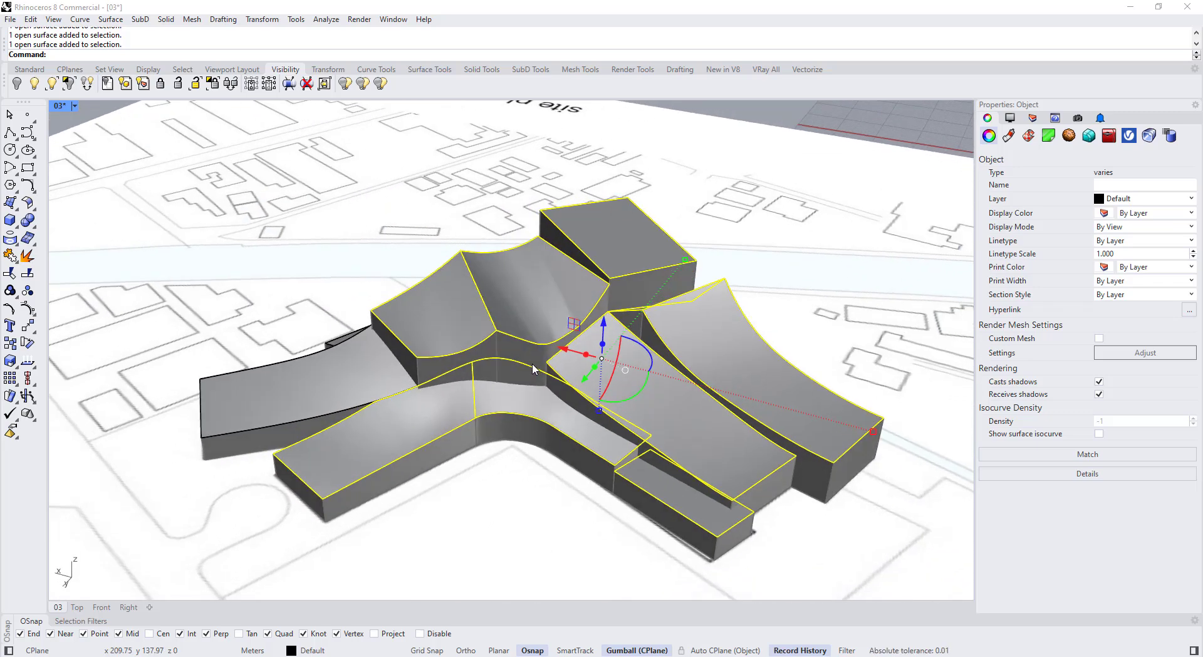
key("ctrl+z")
Step: Try lowering the control point where the low curved wing's inner top curve starts to bend, and undo the move
left_click(478, 416)
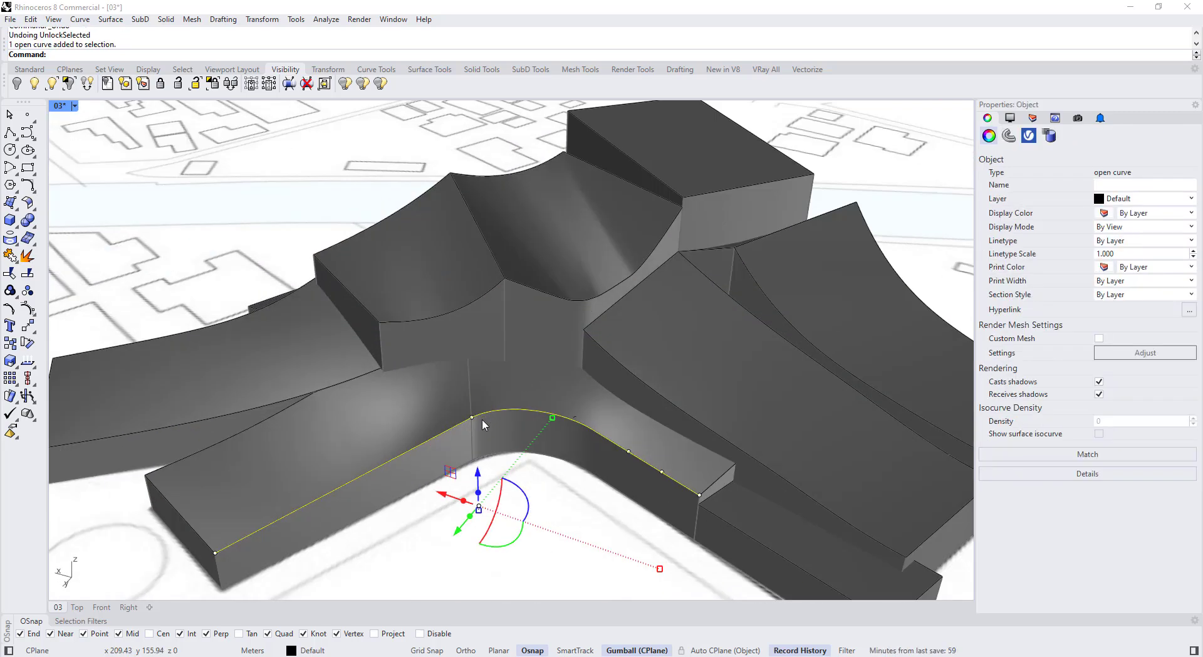
scroll(483, 419, "up", 5)
left_click(464, 413)
left_click_drag(464, 344, 464, 376)
key("ctrl+z")
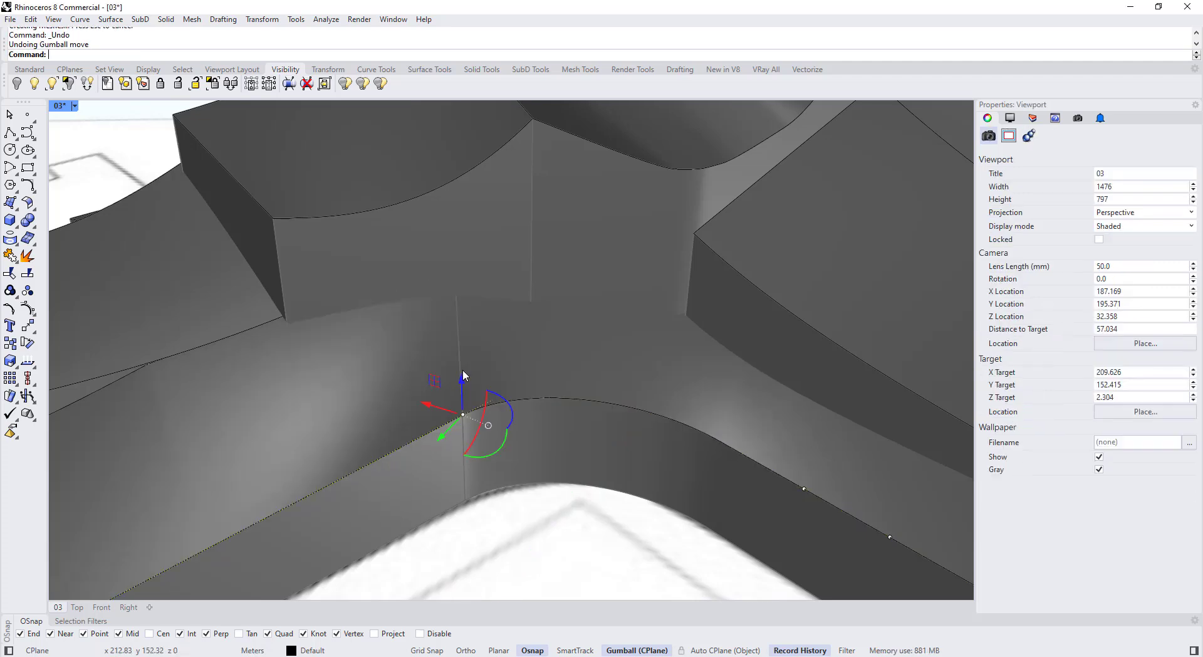
Step: Insert a knot just before the bend of the low curved wing's inner top curve and delete the control point at the kink
scroll(464, 425, "up", 10)
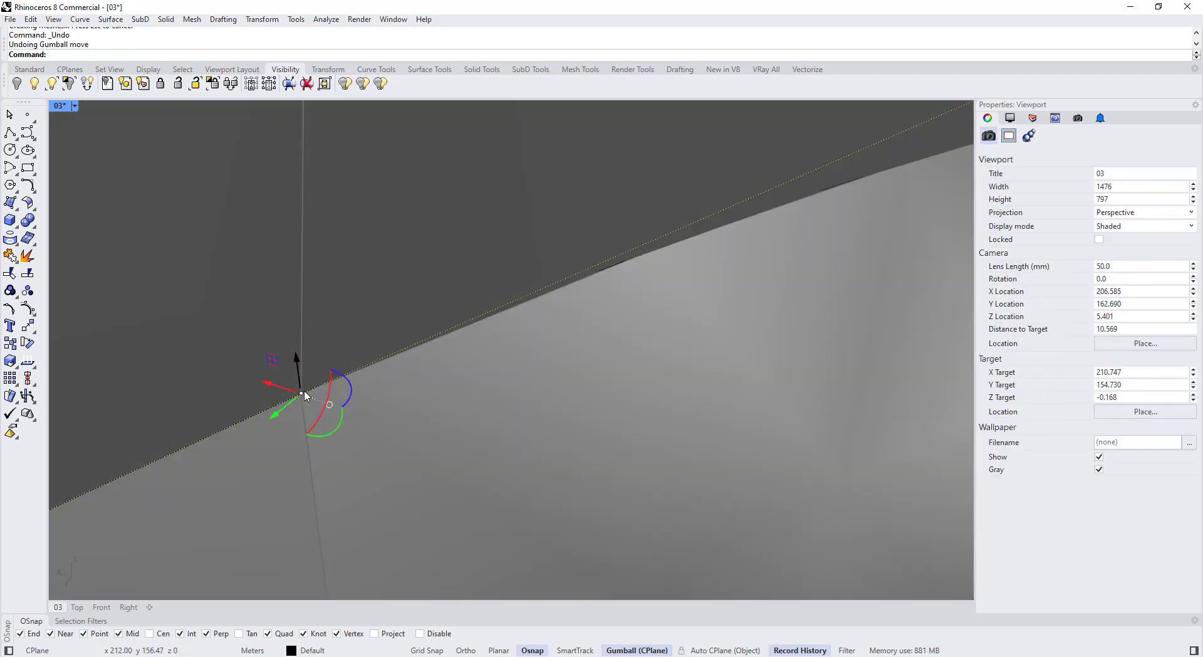
left_click(340, 380)
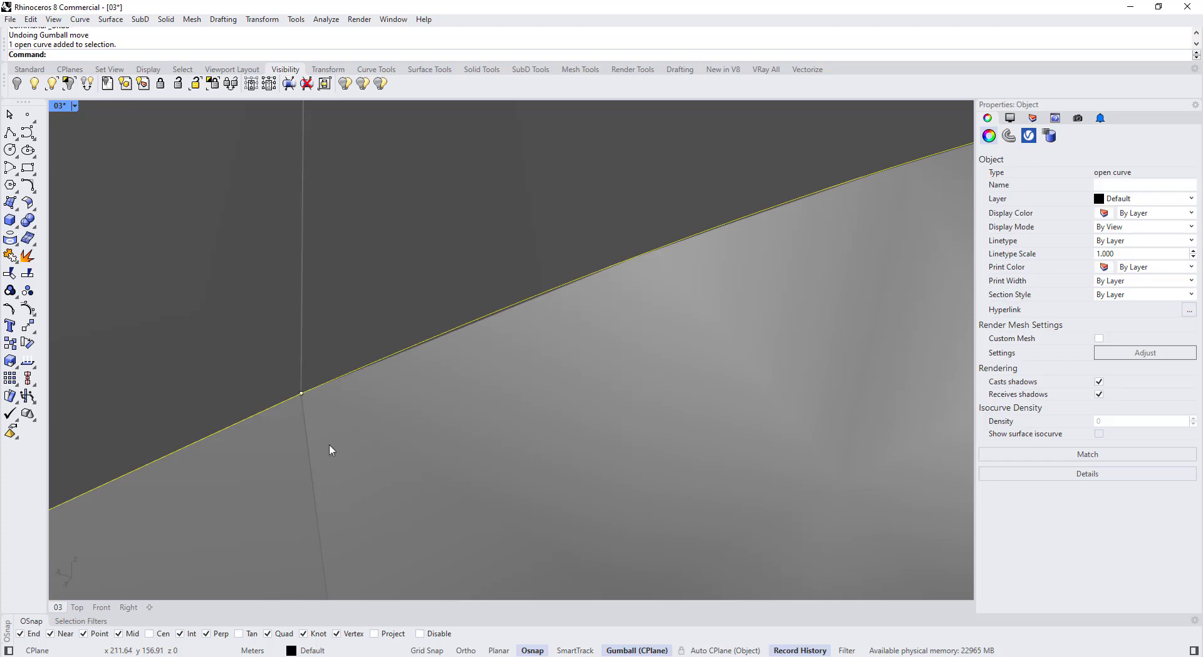
left_click(287, 399)
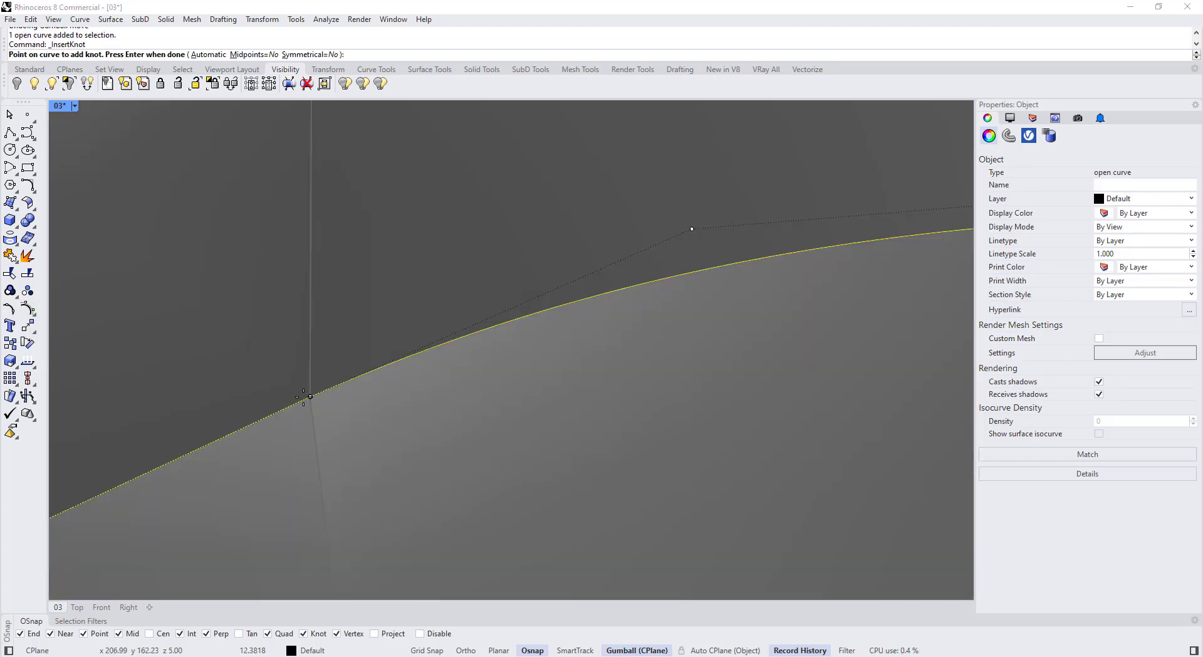
scroll(304, 394, "up", 3)
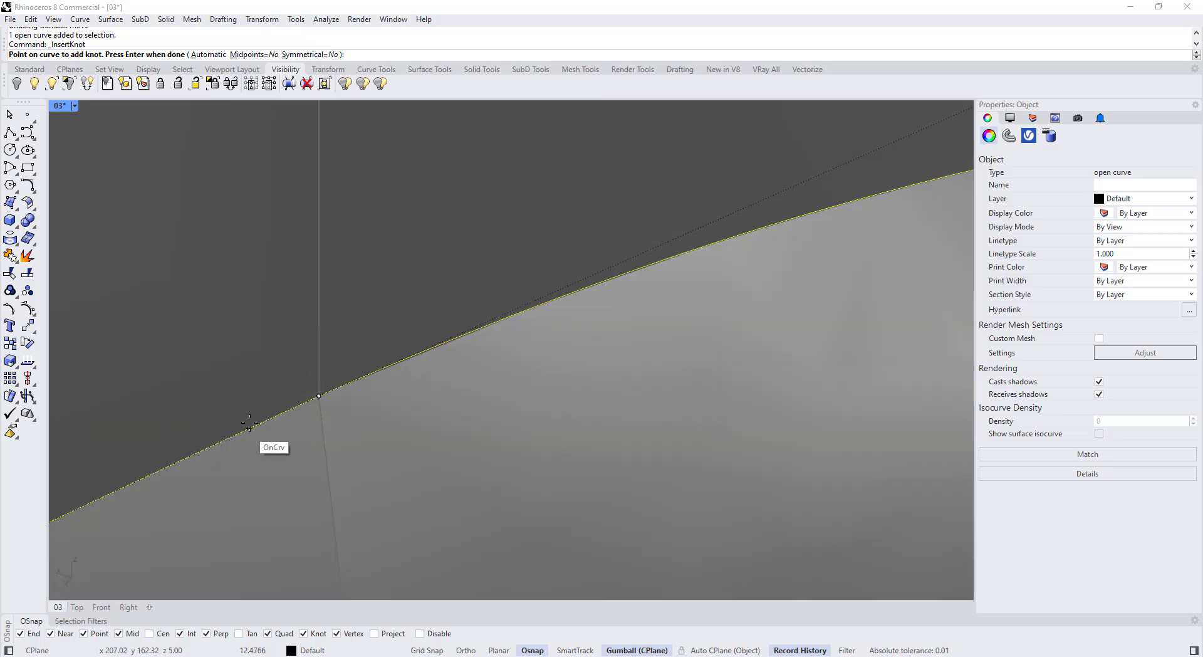
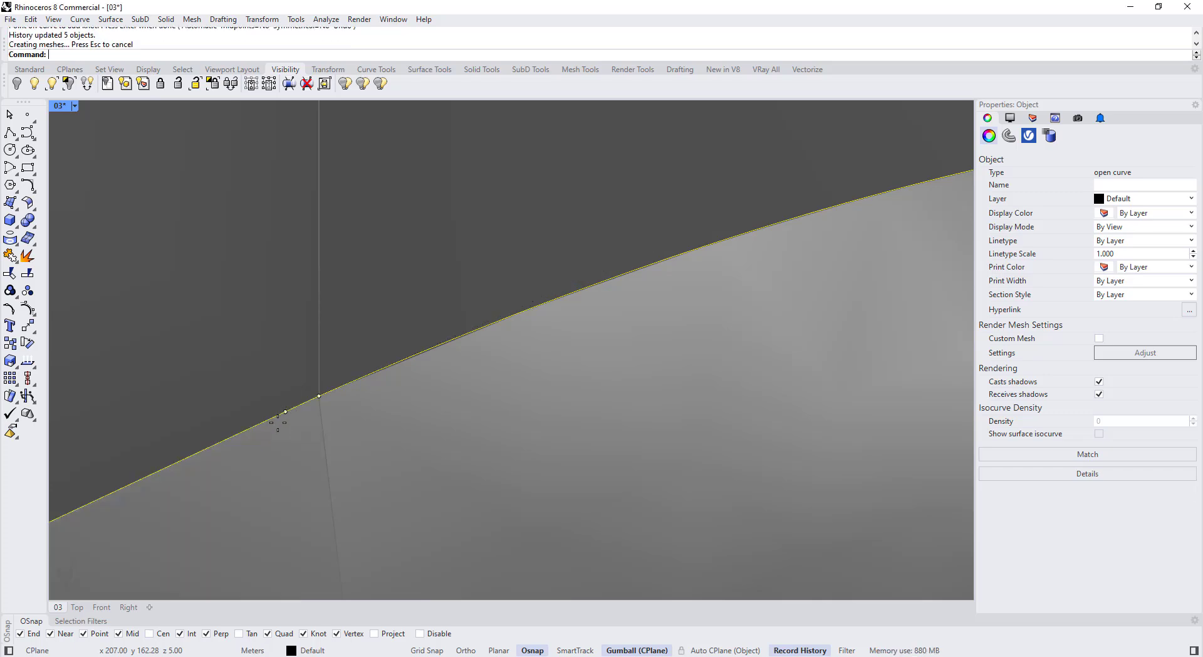
left_click(318, 393)
scroll(332, 395, "down", 5)
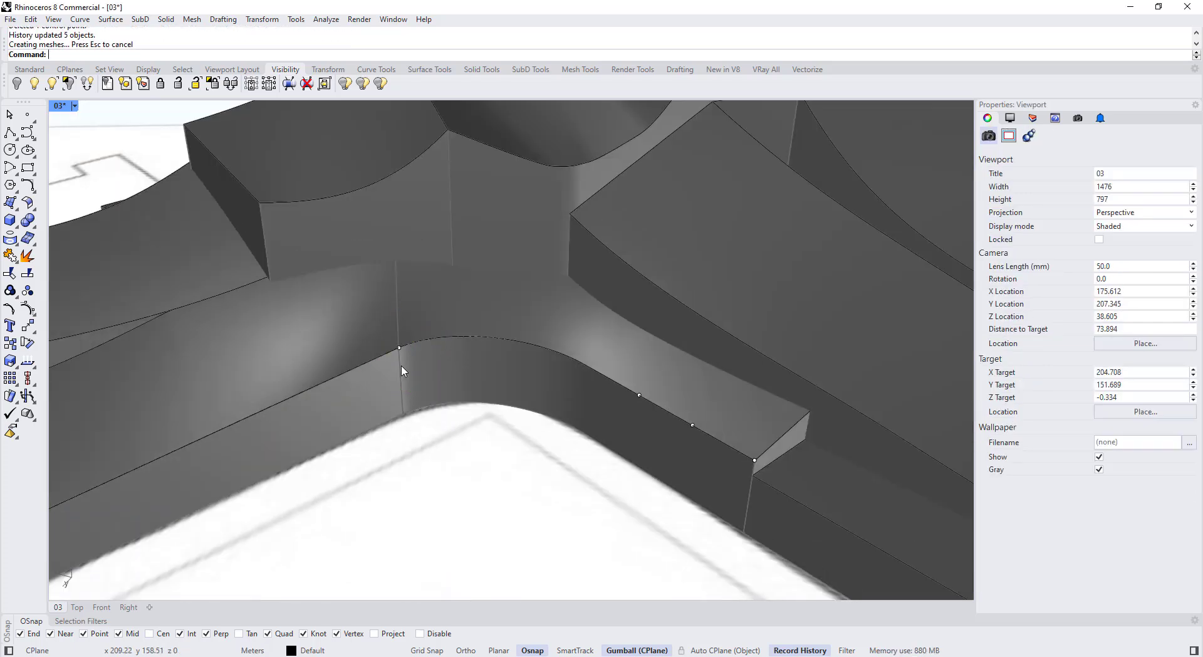
Step: Try raising the control point at the start of the curved wing's bend, and undo the move
scroll(414, 346, "down", 5)
right_click_drag(409, 363, 437, 379)
left_click(438, 381)
left_click(437, 354)
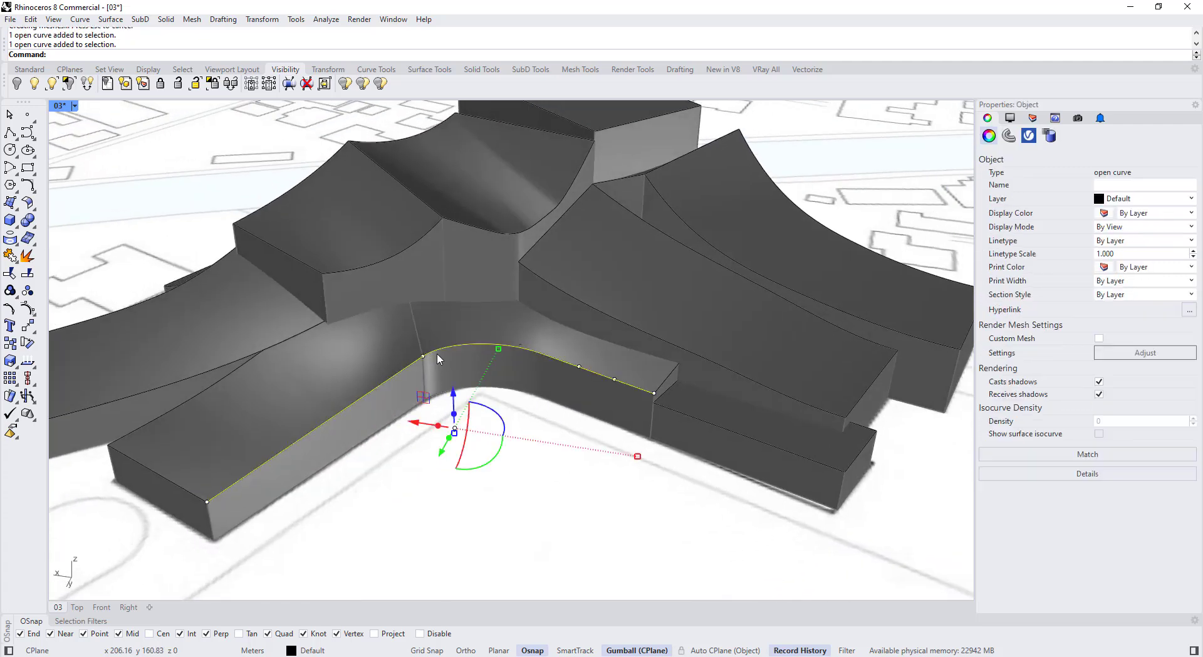
scroll(438, 355, "up", 3)
left_click_drag(412, 329, 442, 397)
scroll(422, 351, "up", 5)
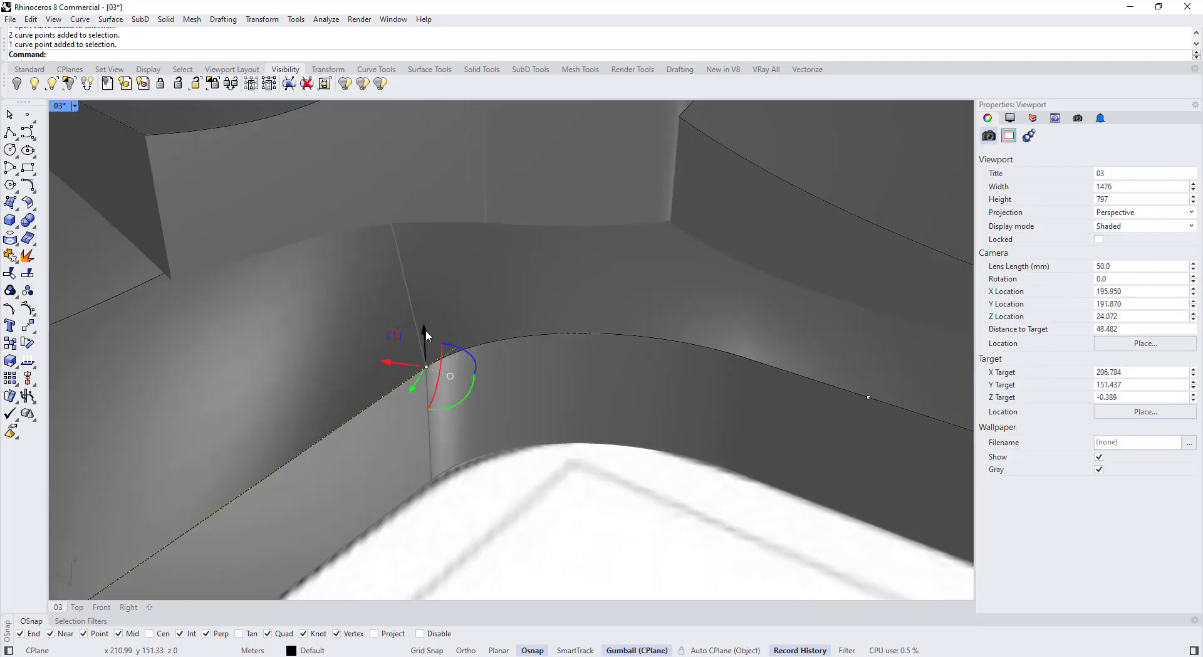
left_click_drag(426, 331, 421, 280)
right_click_drag(416, 354, 364, 340)
key("ctrl+z")
scroll(368, 338, "up", 6)
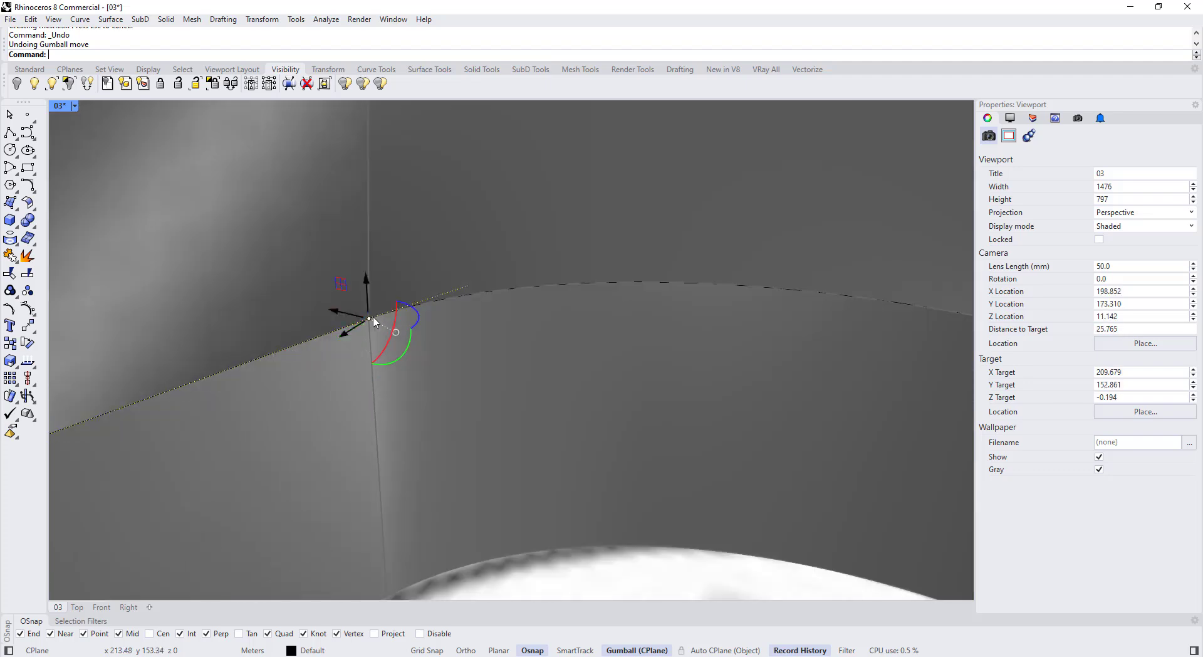
Step: Insert another knot beside the kink in the inner top curve, test moving the kink's control point and undo that move
key("Escape")
scroll(363, 314, "up", 2)
scroll(367, 326, "up", 2)
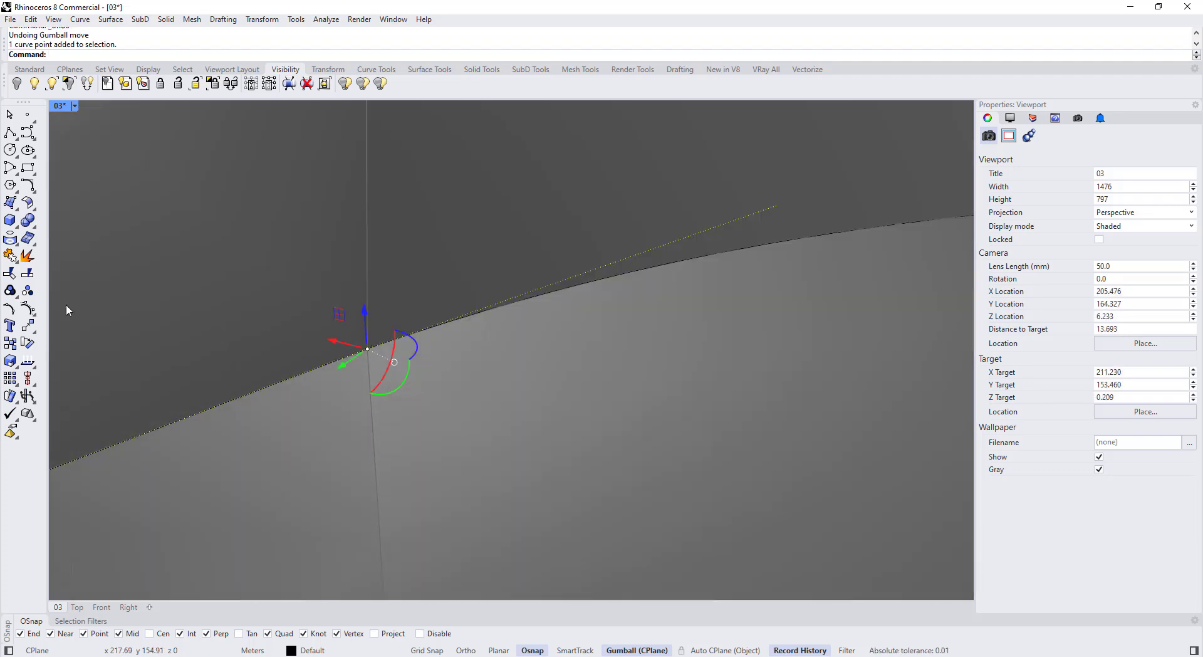
left_click(317, 368)
left_click(376, 385)
right_click_drag(376, 380, 430, 362)
key("ctrl+z")
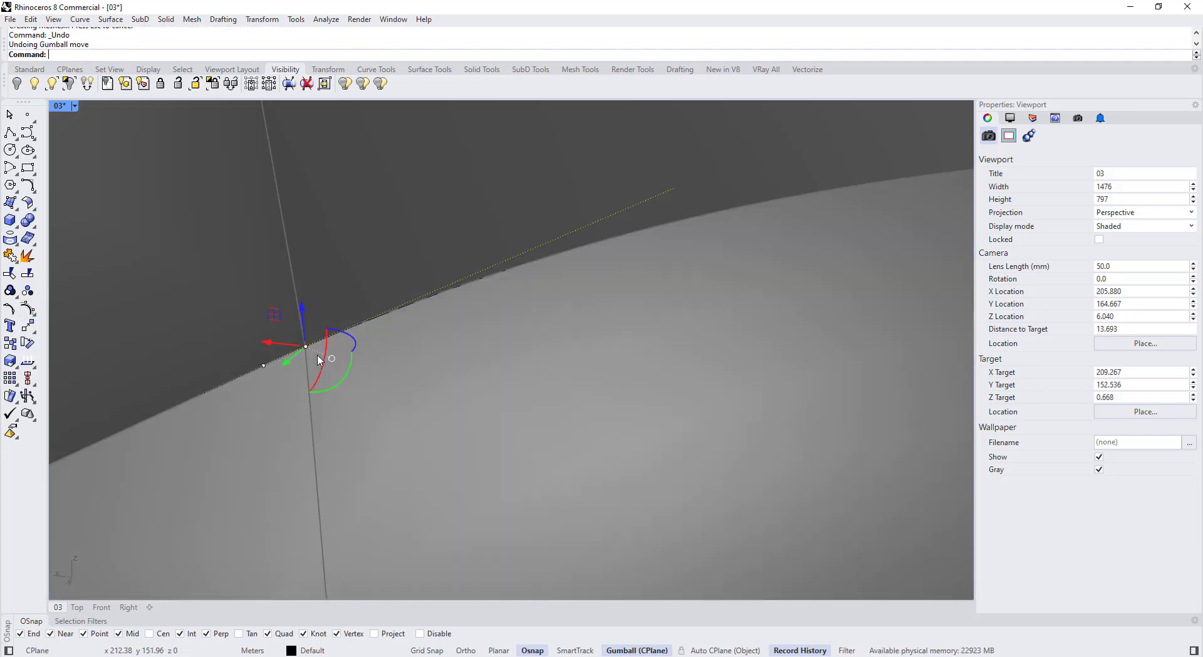
Step: Undo the remaining test moves of the kink's control point and recheck the bend
scroll(320, 361, "down", 6)
scroll(332, 395, "down", 6)
key("ctrl+z")
key("Escape")
left_click(313, 370)
scroll(391, 362, "down", 6)
scroll(390, 361, "up", 5)
key("Escape")
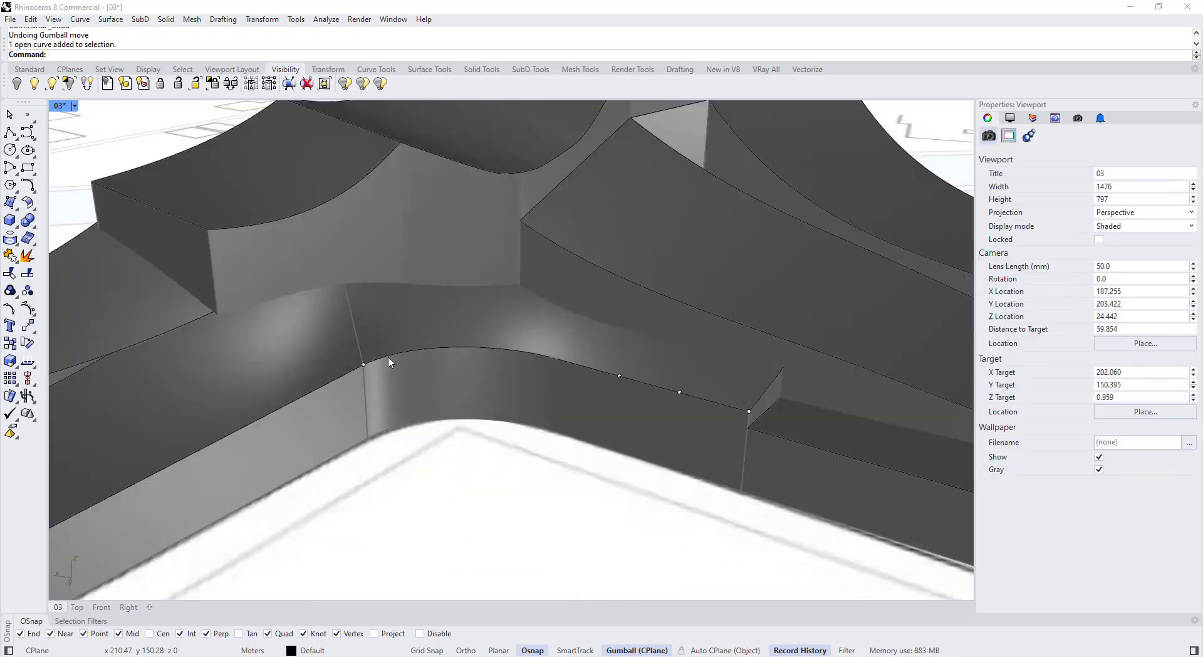
left_click(380, 359)
scroll(475, 375, "down", 6)
scroll(381, 391, "up", 10)
key("ctrl+z")
Step: Insert a knot just past the kink on the inner top curve and delete the control point sitting on the kink
left_click(403, 369)
left_click(32, 312)
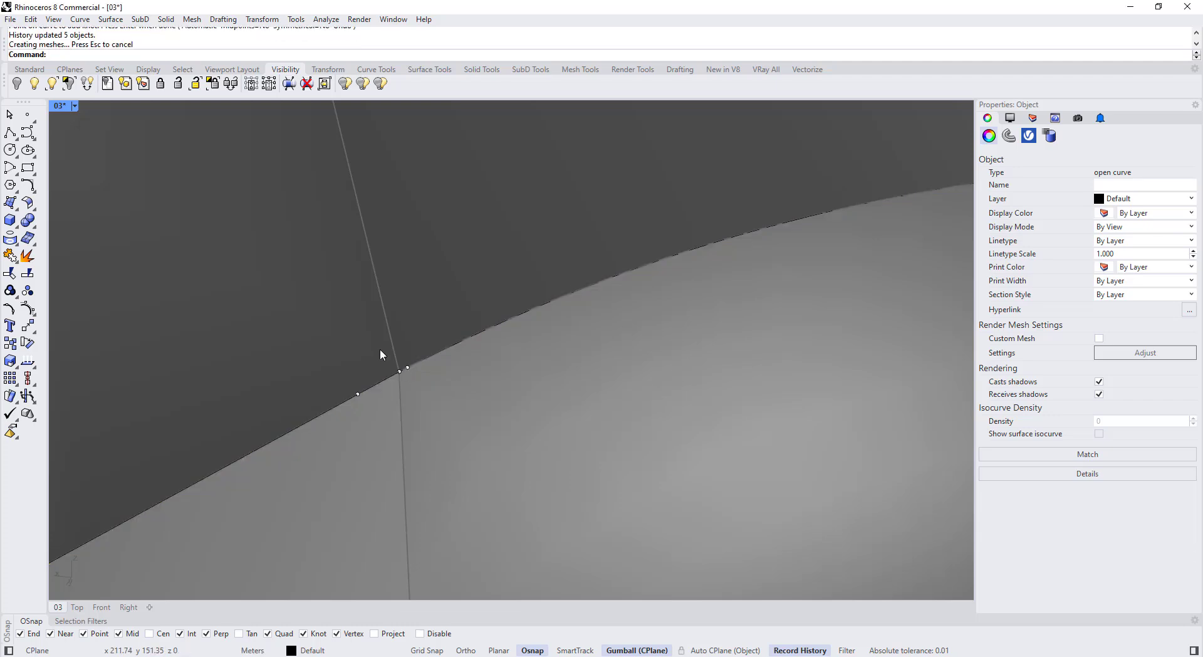
left_click(400, 371)
scroll(407, 376, "down", 8)
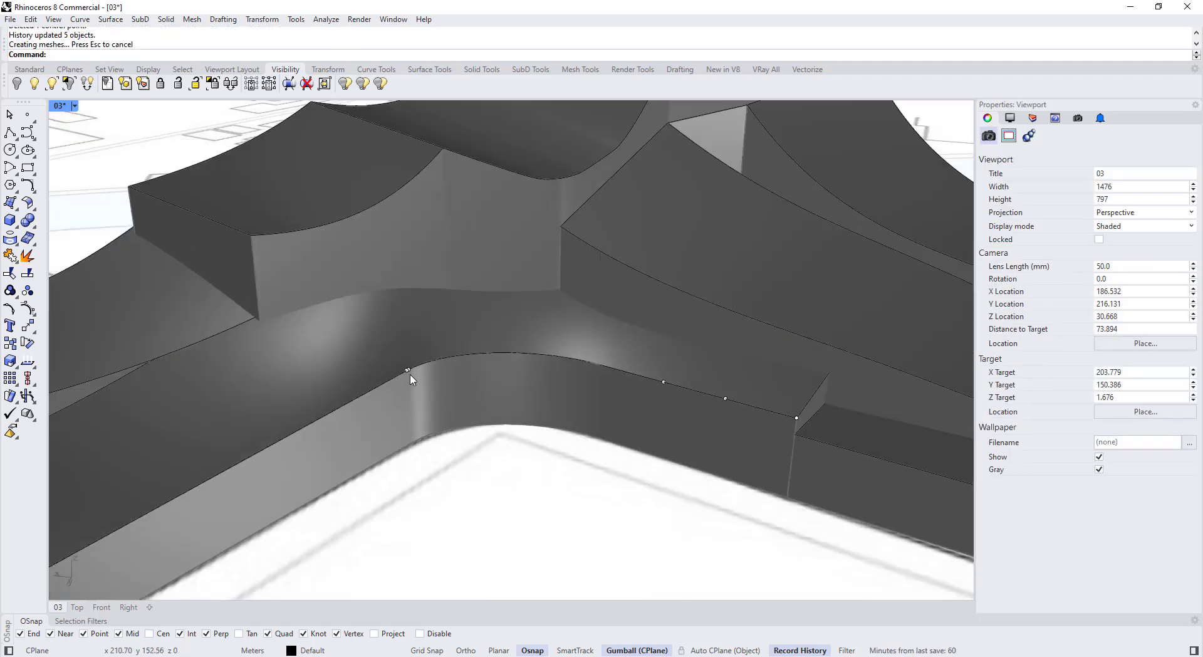
Step: Inspect the curved wing's bend up close for smoothness and review the whole massing
left_click(414, 371)
scroll(414, 371, "down", 7)
right_click_drag(423, 370, 415, 410)
scroll(404, 387, "up", 7)
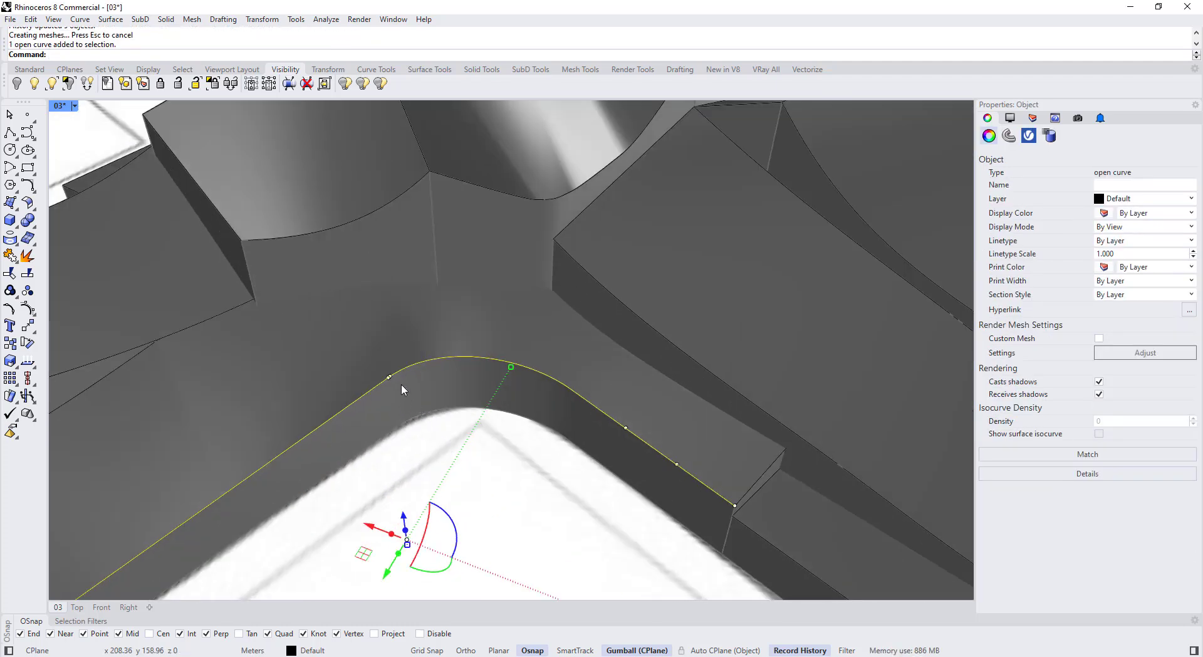
key("Escape")
scroll(398, 381, "up", 6)
left_click(390, 375)
key("Escape")
scroll(423, 342, "down", 11)
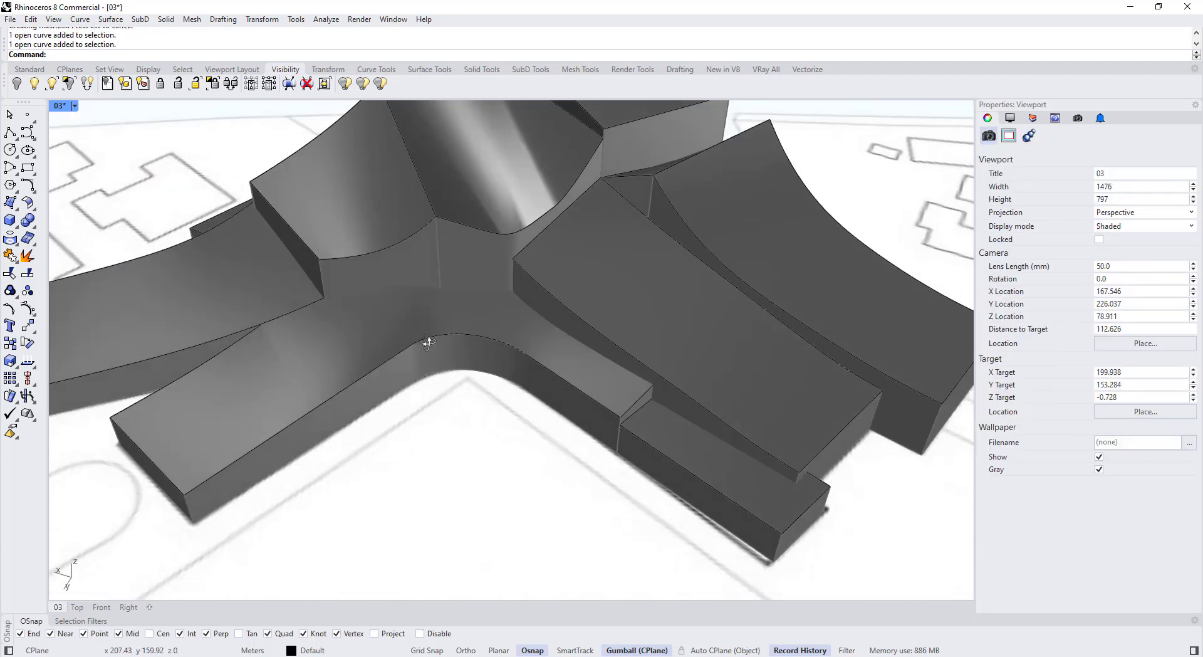
right_click_drag(427, 341, 462, 327)
scroll(459, 348, "down", 6)
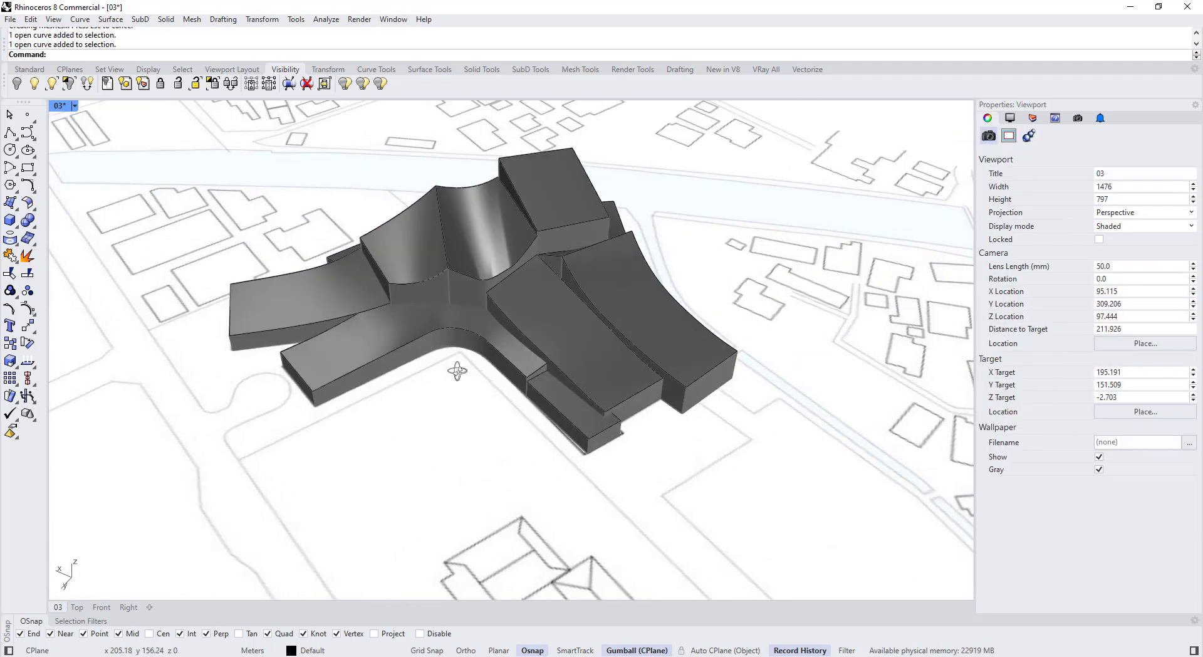
Step: Unlock the locked roof surfaces of all the massing volumes with UnlockSelected
right_click_drag(471, 371, 442, 354)
type("UnlockSelected")
key("Return")
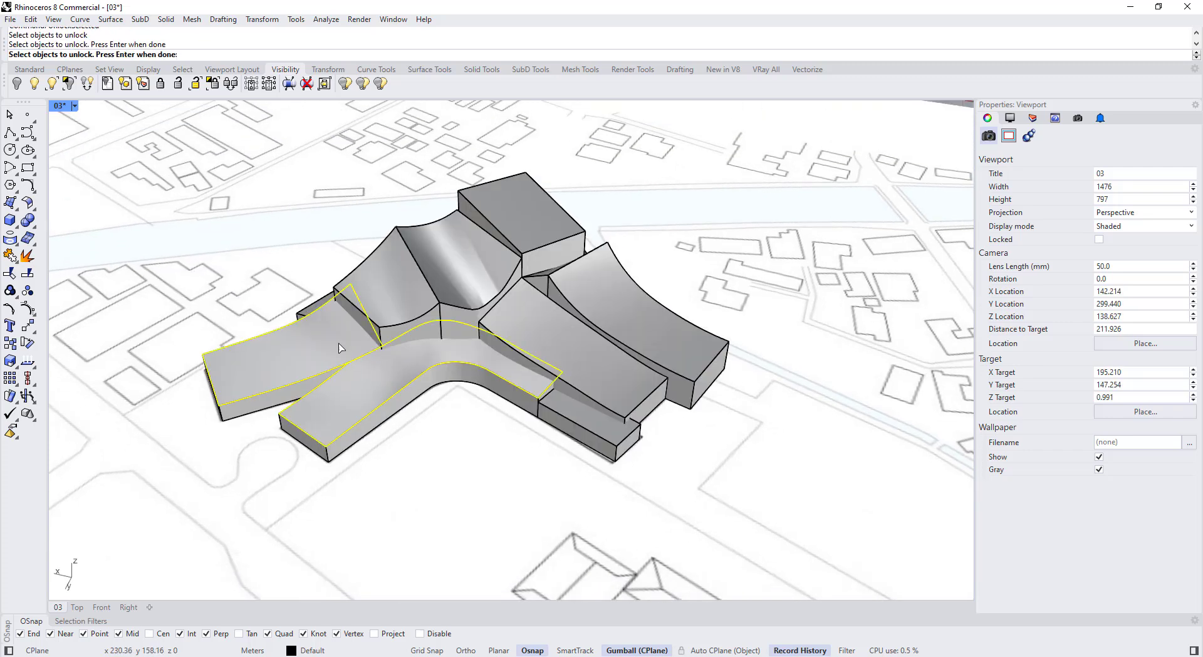
scroll(623, 325, "up", 8)
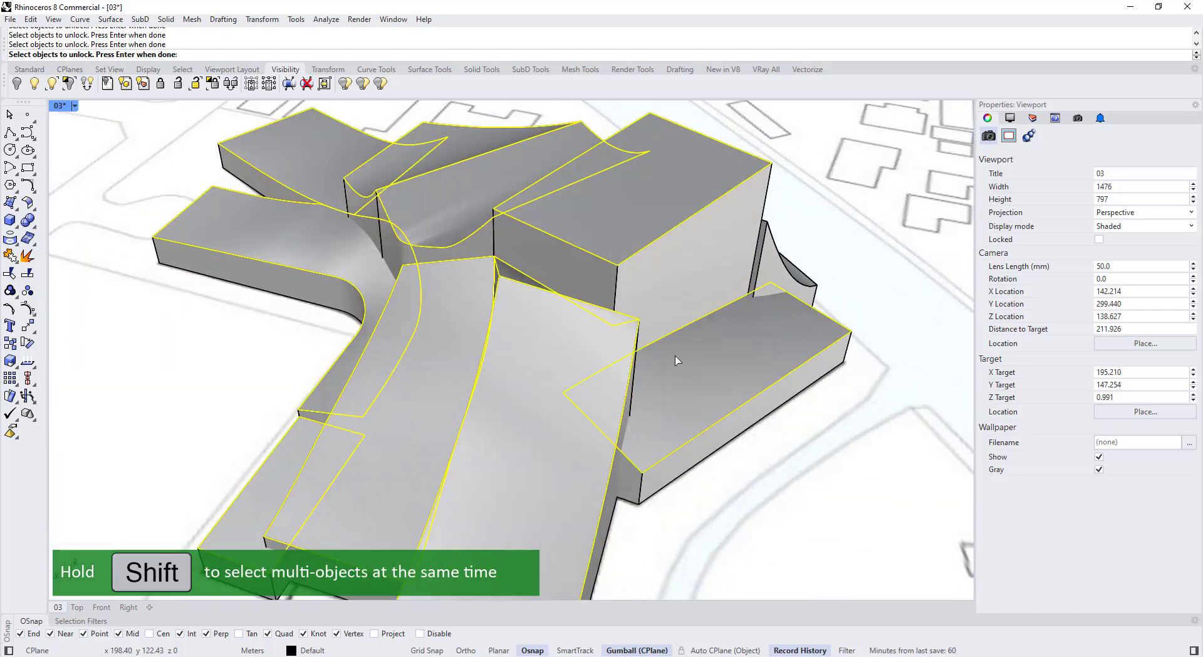
right_click_drag(676, 360, 453, 412)
scroll(501, 426, "down", 7)
right_click_drag(576, 438, 385, 471)
Step: Select all 12 roof surfaces of the massing and copy them to the open area beside the building
left_click(393, 393)
scroll(357, 395, "up", 2)
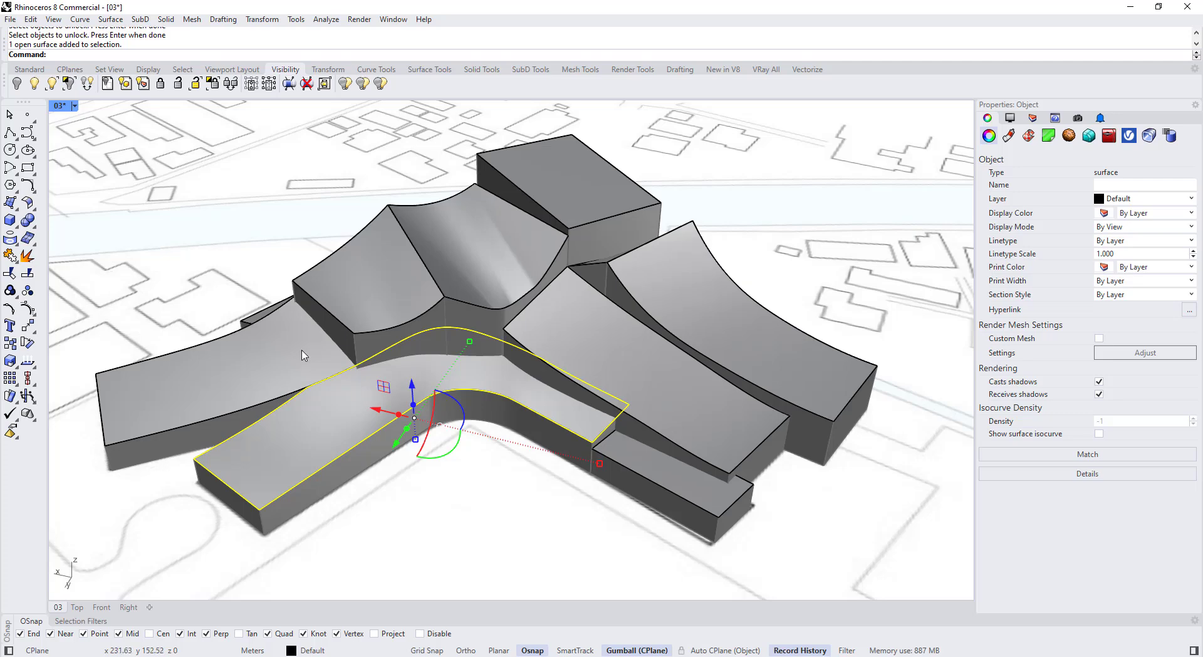
left_click(715, 333, "shift")
right_click_drag(708, 323, 642, 382)
scroll(637, 286, "up", 6)
scroll(602, 251, "down", 6)
right_click_drag(720, 408, 663, 368)
left_click(799, 400, "shift")
right_click_drag(799, 401, 742, 408)
left_click(663, 416, "shift")
left_click(764, 429, "shift")
scroll(599, 402, "down", 5)
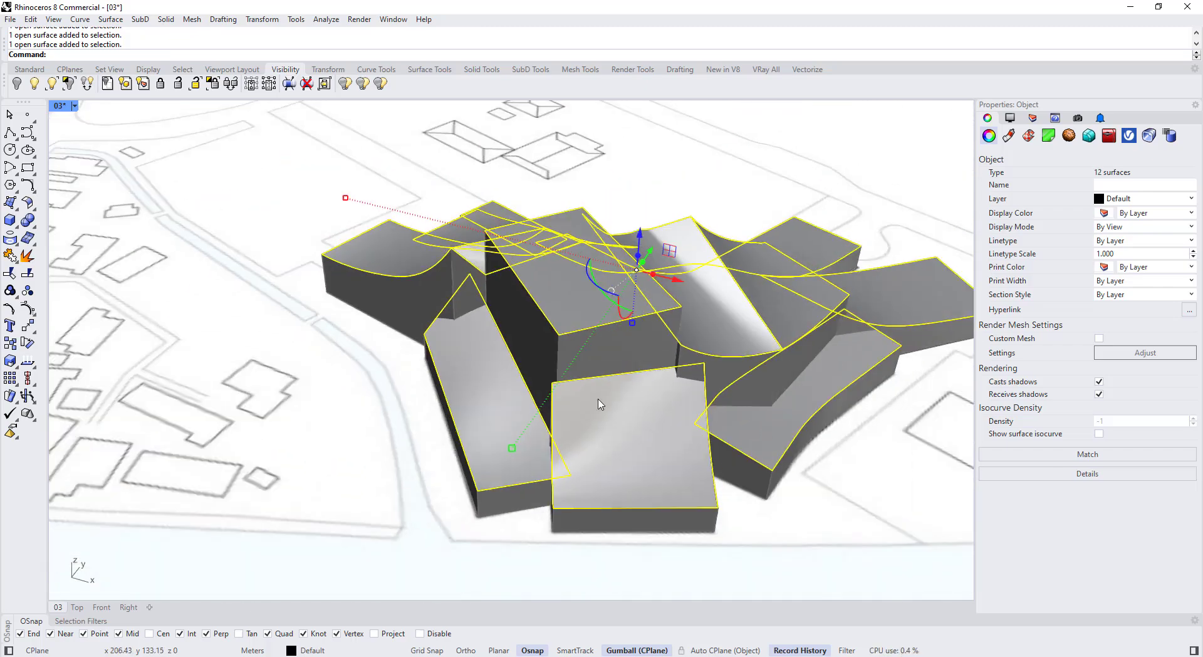
right_click_drag(439, 402, 531, 399)
scroll(604, 381, "up", 4)
scroll(605, 382, "down", 5)
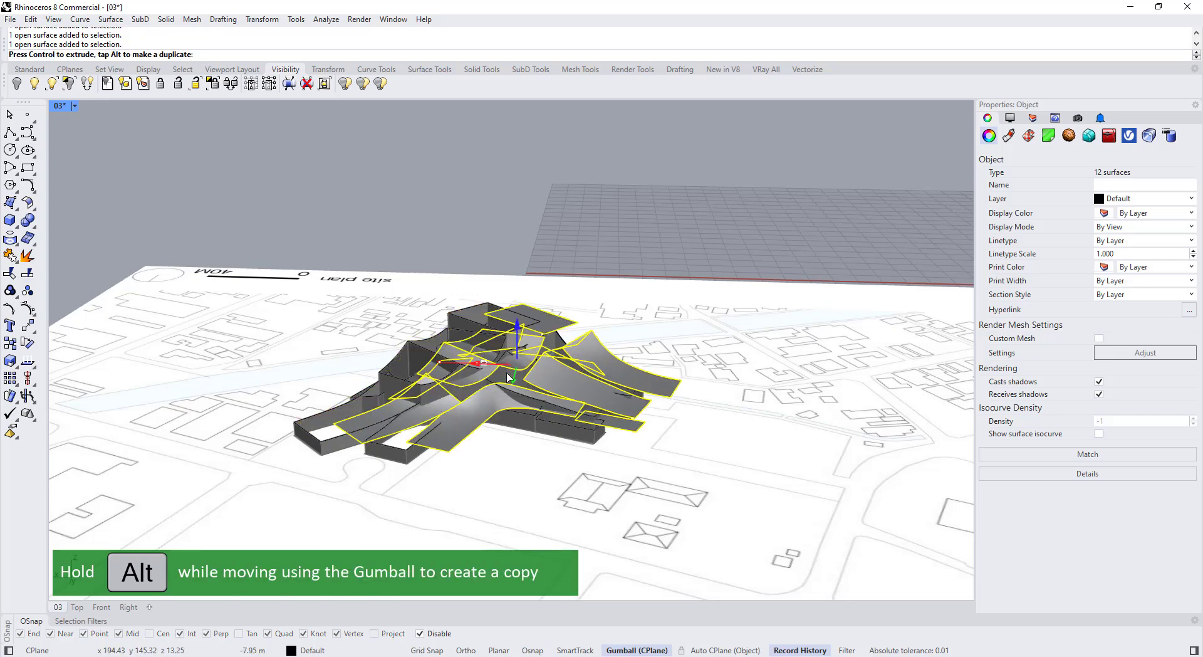
left_click_drag(884, 380, 882, 380, "alt")
right_click_drag(692, 378, 448, 417, "shift")
left_click(609, 481)
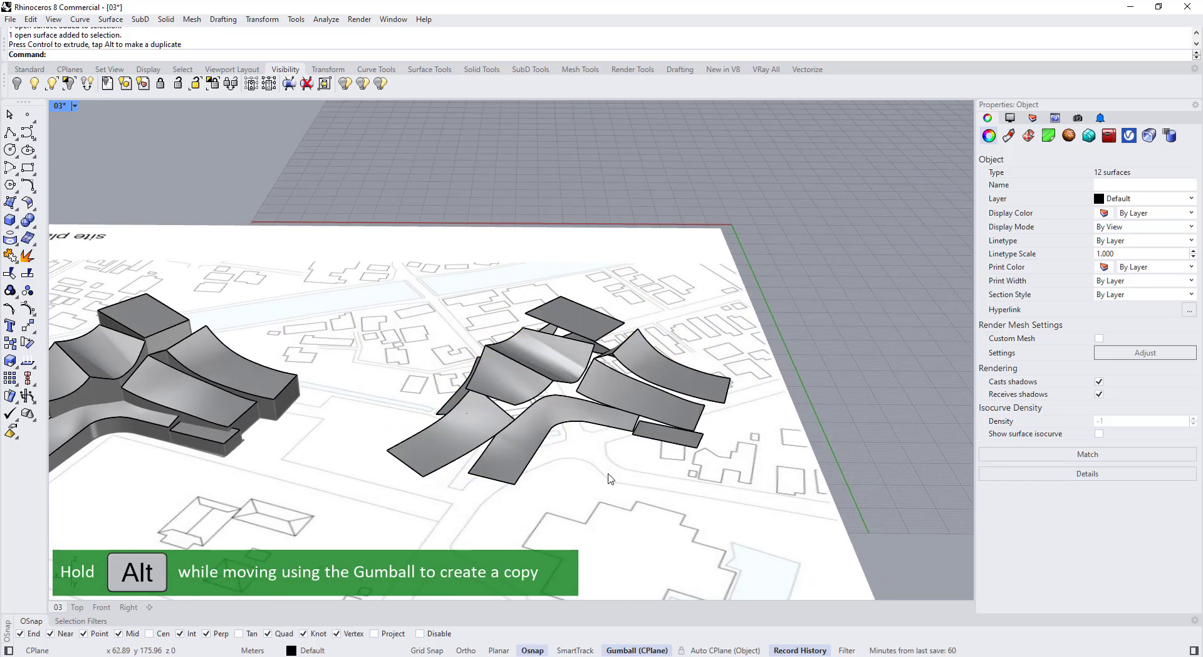
Step: Duplicate the inner top edges of the copied straight and curved wings and extrude both curves about 12 m upward into vertical walls
scroll(538, 401, "up", 6)
right_click_drag(546, 411, 603, 408)
scroll(625, 386, "up", 4)
scroll(625, 386, "down", 2)
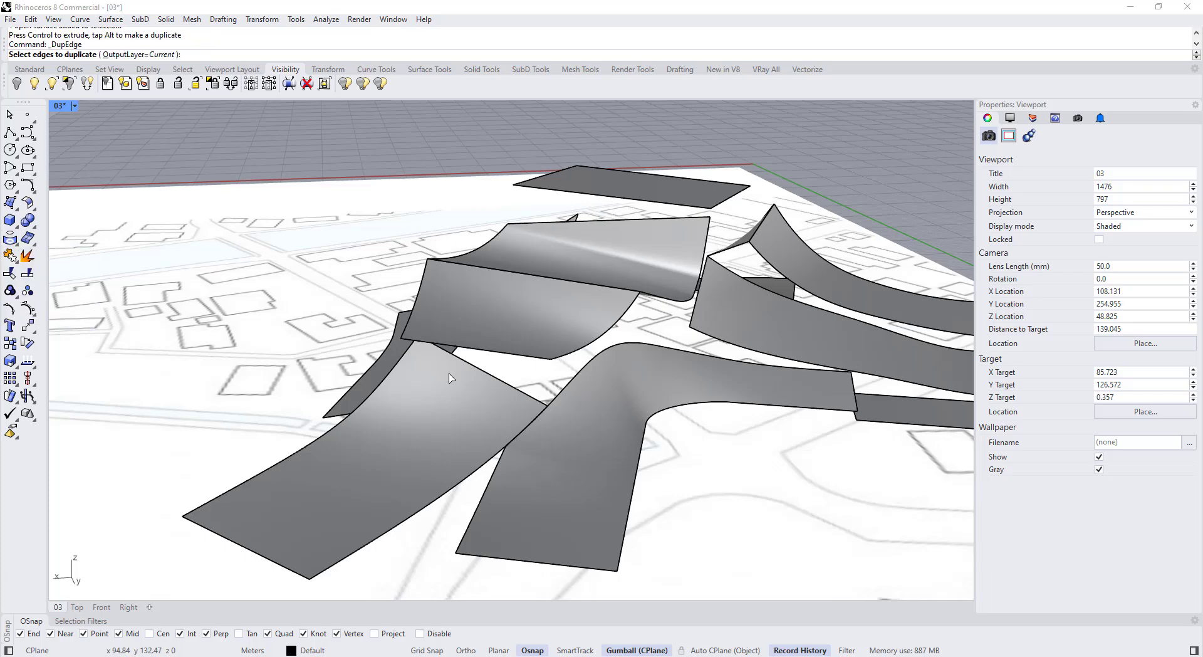
scroll(449, 378, "down", 3)
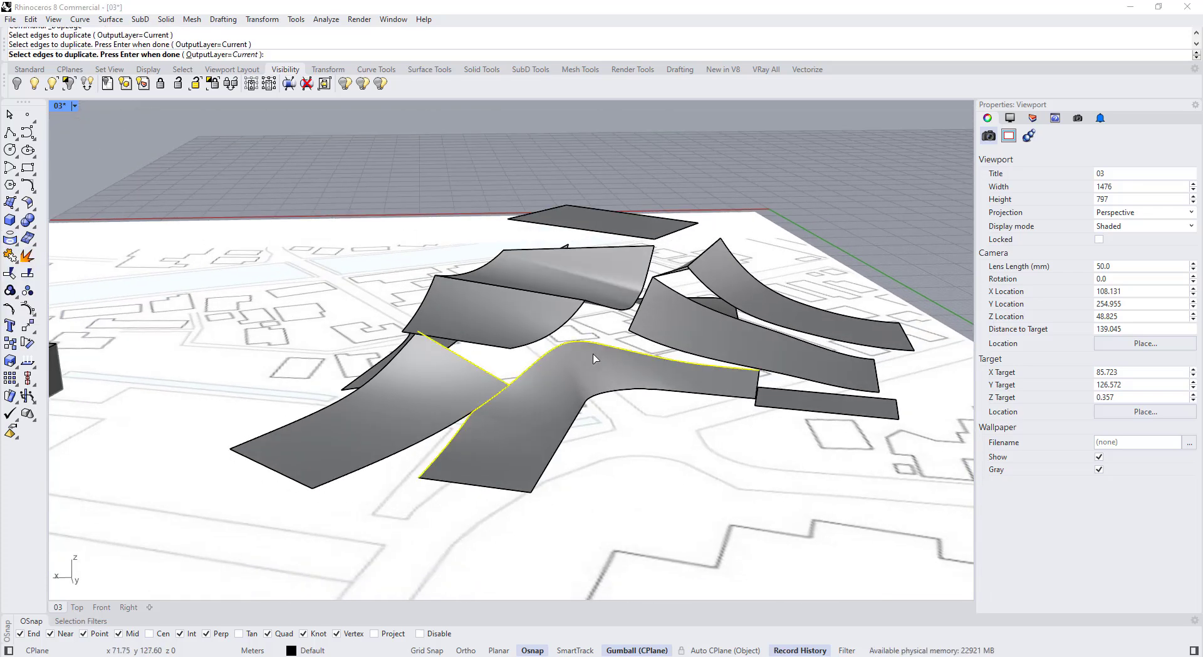
right_click_drag(595, 358, 619, 402)
key("Return")
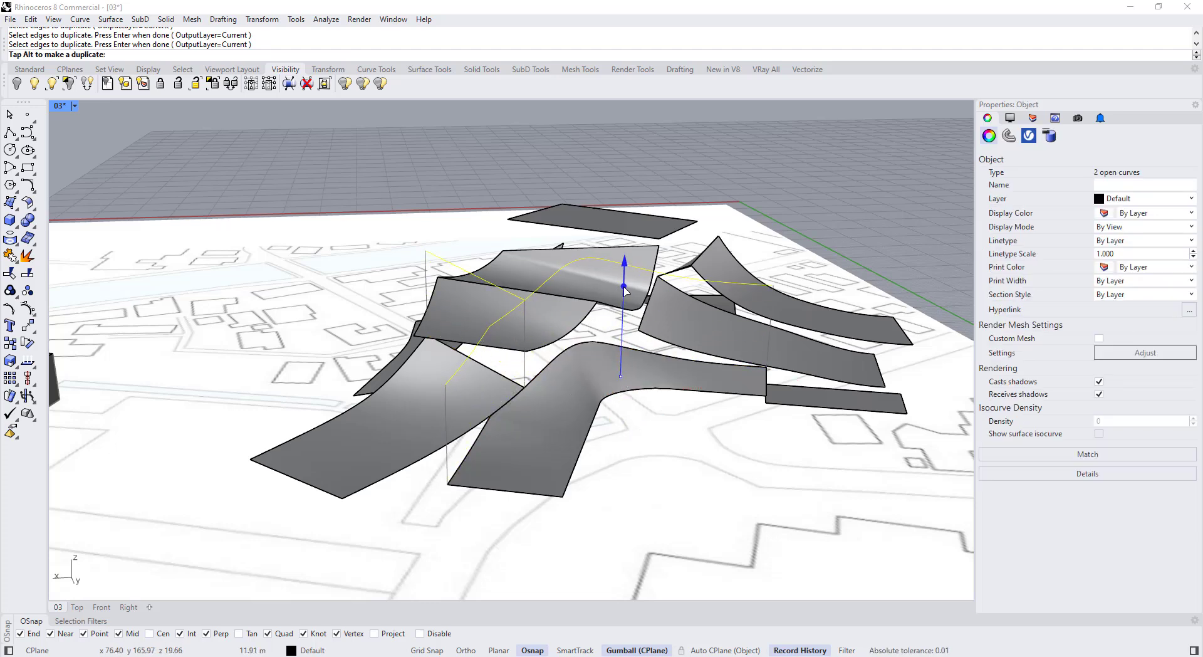
left_click_drag(624, 287, 624, 286)
left_click(666, 497)
right_click_drag(666, 497, 727, 478)
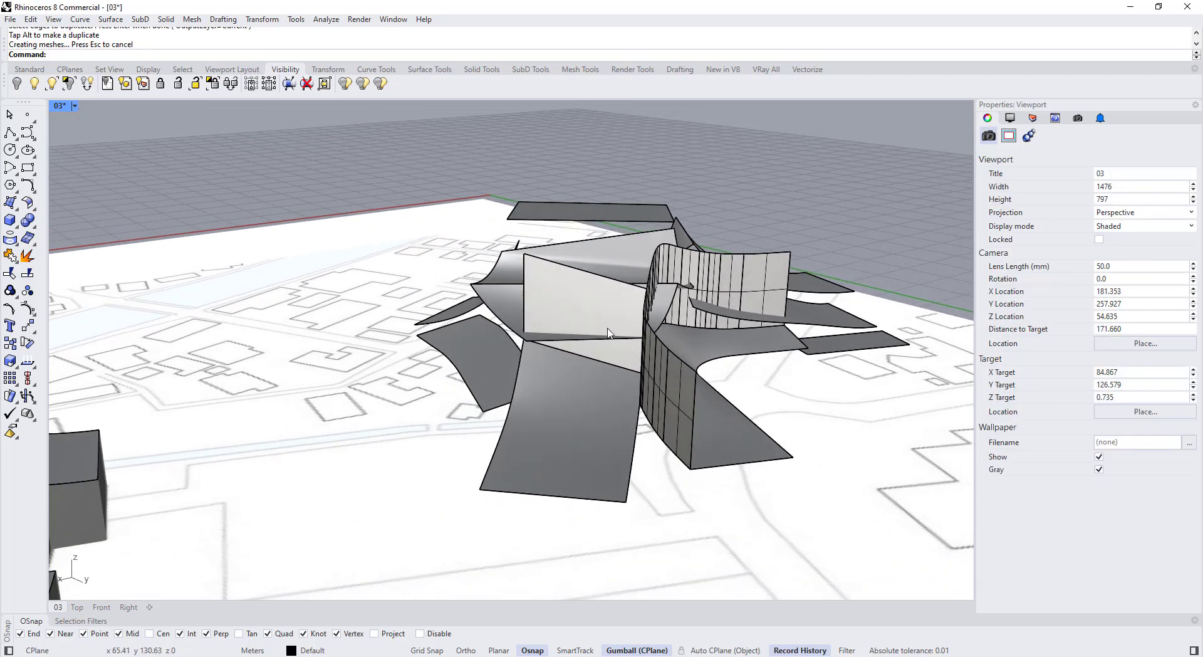
Step: Trim away the part of the straight vertical wall that rises above the sloping roof surface and accept the broken history
scroll(609, 331, "up", 5)
left_click(611, 332)
key("Escape")
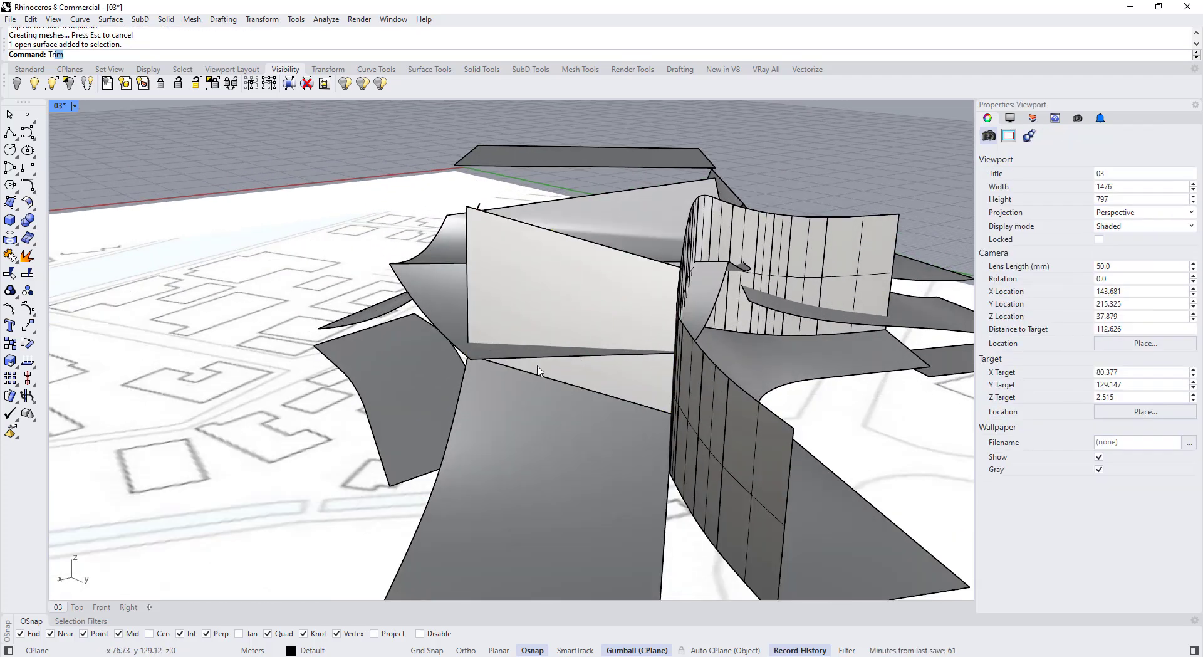
left_click(515, 330)
scroll(525, 328, "down", 5)
right_click_drag(525, 327, 451, 319)
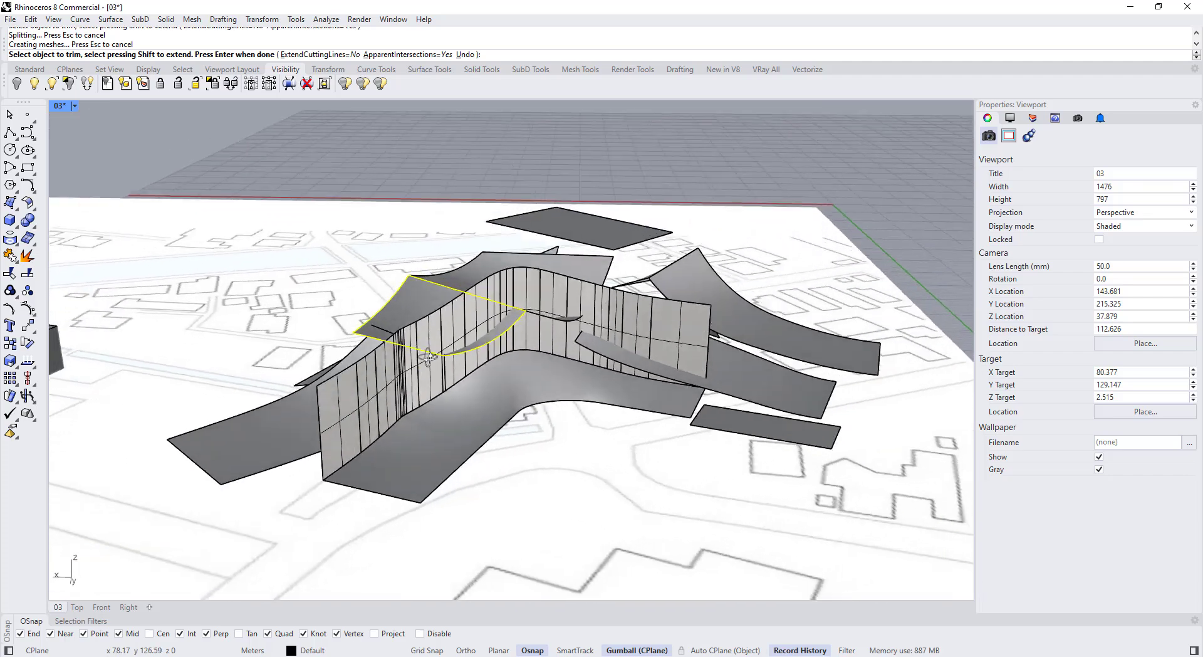
scroll(547, 326, "up", 4)
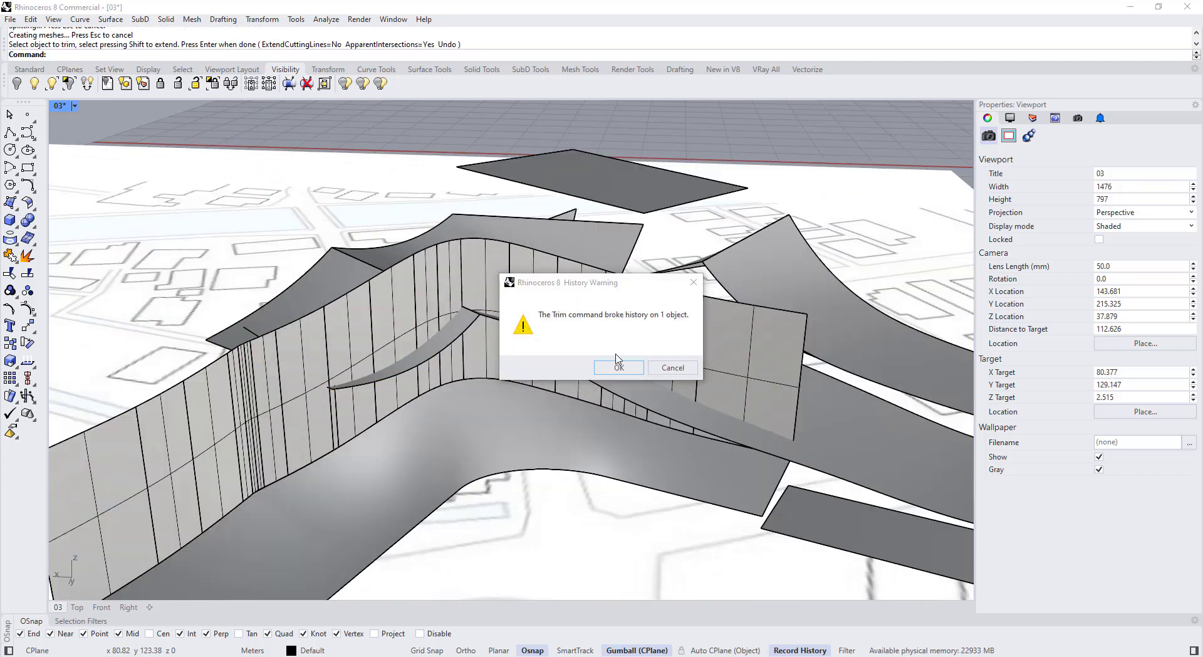
left_click(505, 343)
Step: Turn off the surface isocurves of the curved vertical wall
scroll(459, 320, "down", 3)
mouse_move(458, 320)
right_mouse_down()
mouse_move(454, 289)
mouse_move(449, 298)
right_mouse_up()
left_click(435, 299)
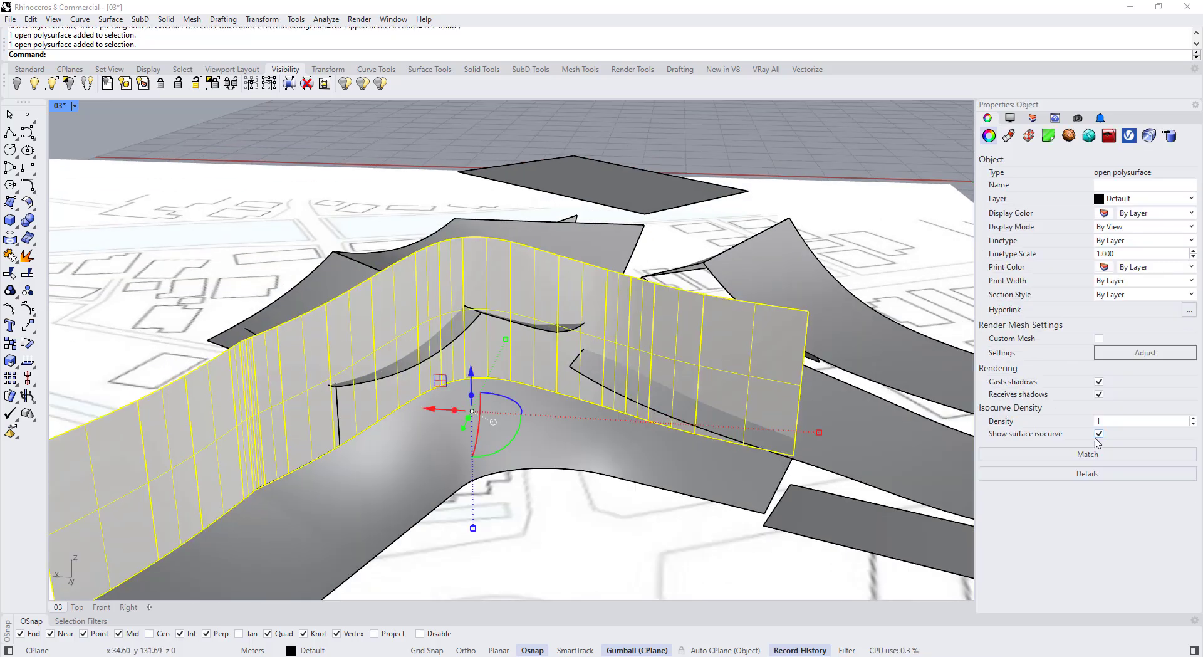
scroll(668, 370, "down", 5)
right_click_drag(650, 395, 638, 362)
key("Escape")
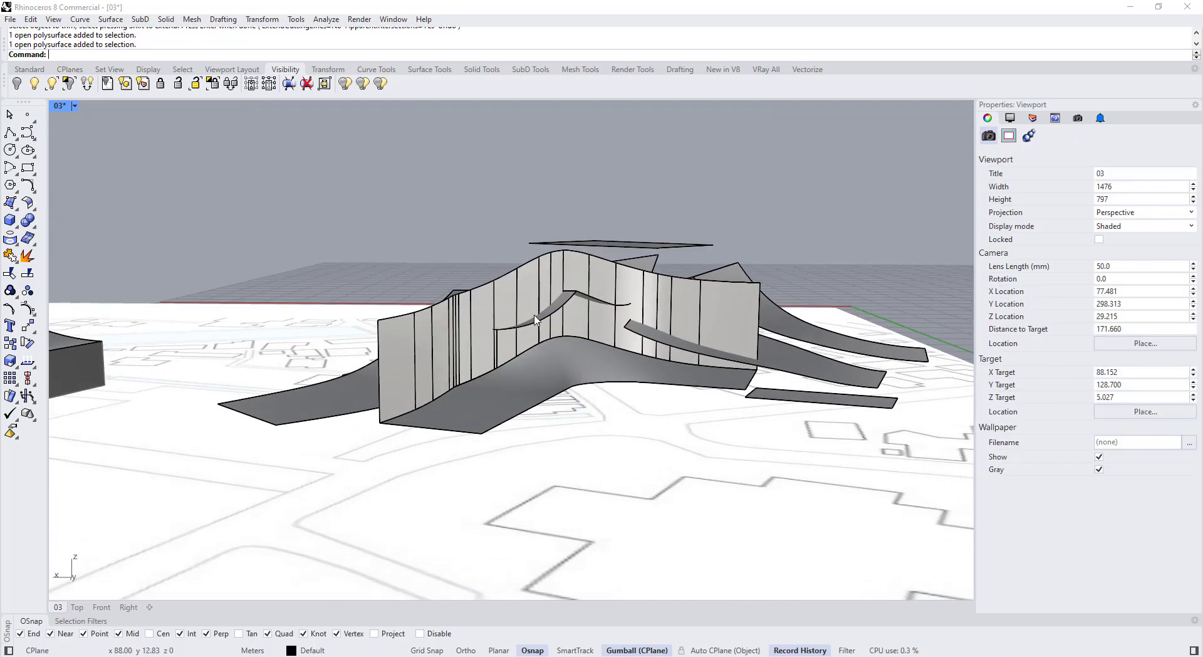
Step: Inspect the segmented curved wall where it meets the neighbouring roofs and delete it
scroll(535, 320, "up", 4)
left_click_drag(552, 281, 576, 278)
right_click_drag(580, 278, 740, 375)
scroll(815, 376, "up", 4)
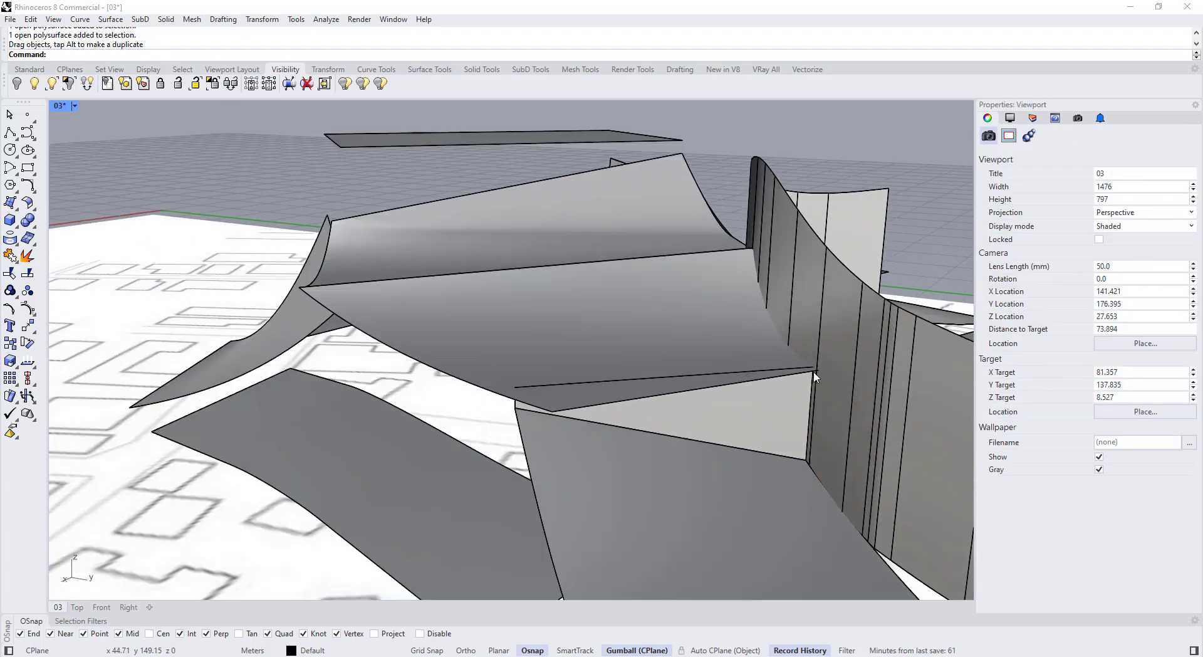
right_click_drag(666, 389, 404, 340)
left_click(491, 312)
scroll(491, 311, "down", 5)
right_click_drag(503, 314, 492, 349)
key("Escape")
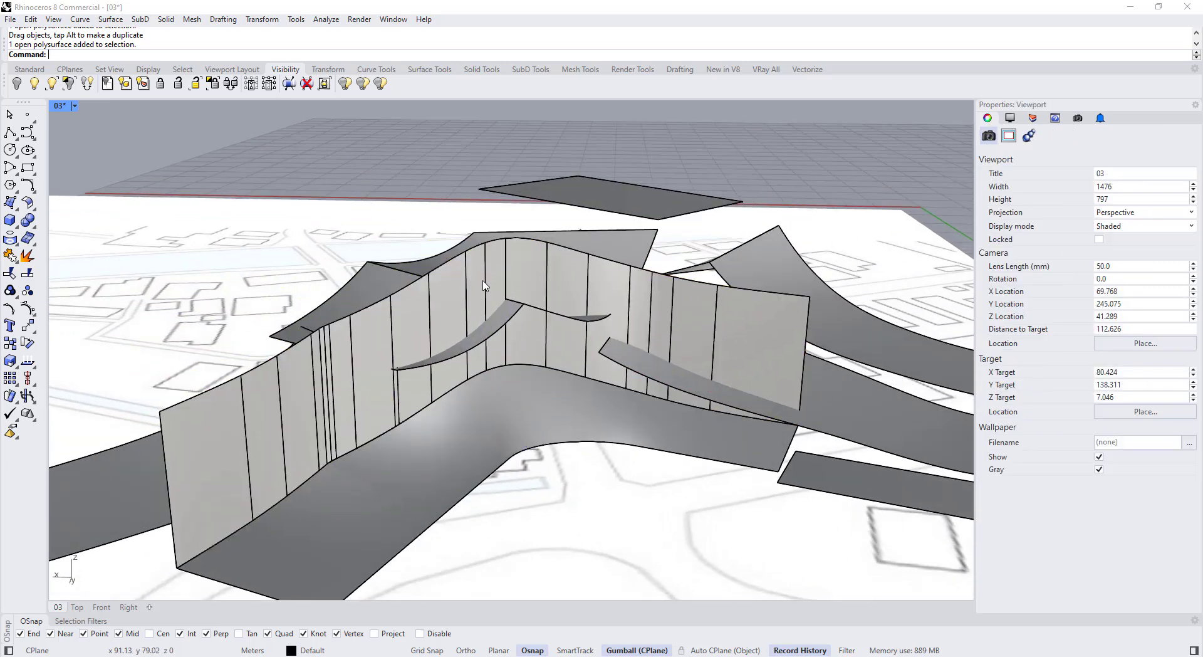
left_click(482, 326)
key("Delete")
Step: Copy the curved wing's inner edge curve straight up above the roofs using the Vertical option
left_click(501, 376)
left_click(515, 401)
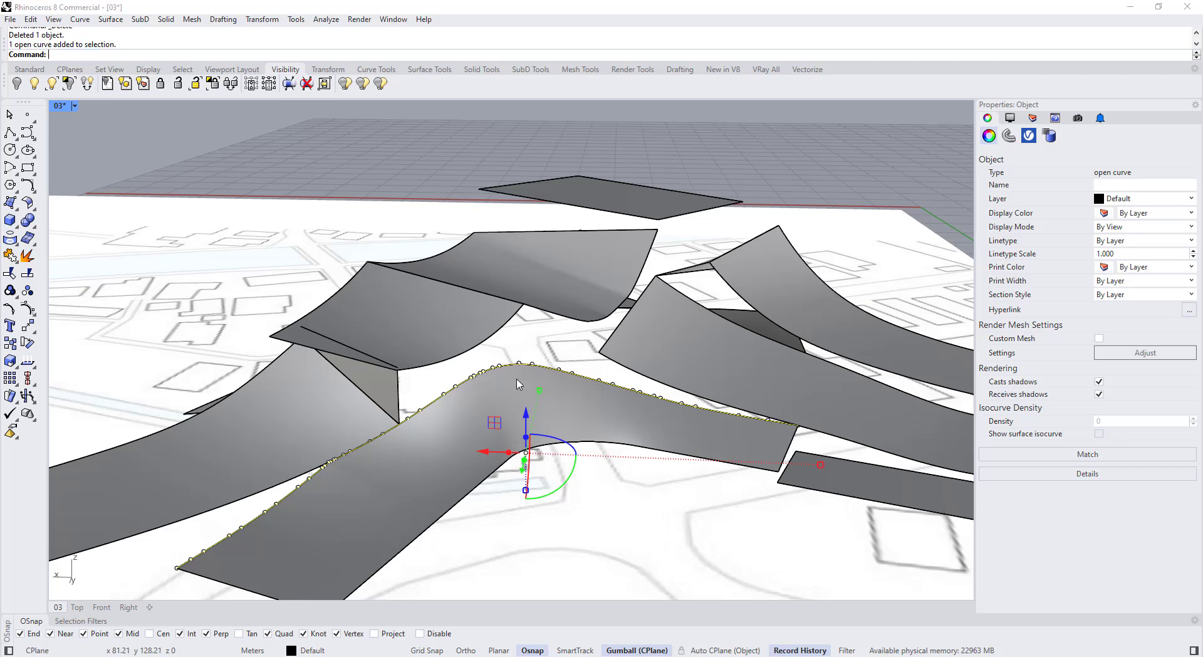
left_click(518, 366)
left_click(544, 401)
left_click(12, 344)
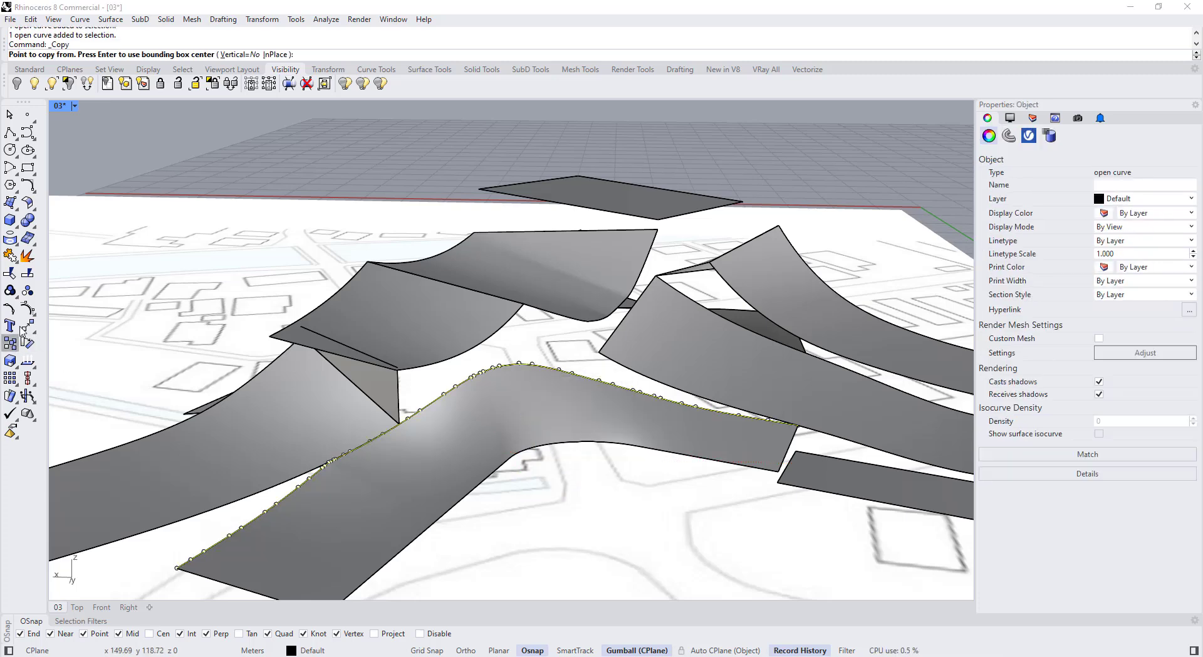
left_click(235, 56)
left_click(519, 363)
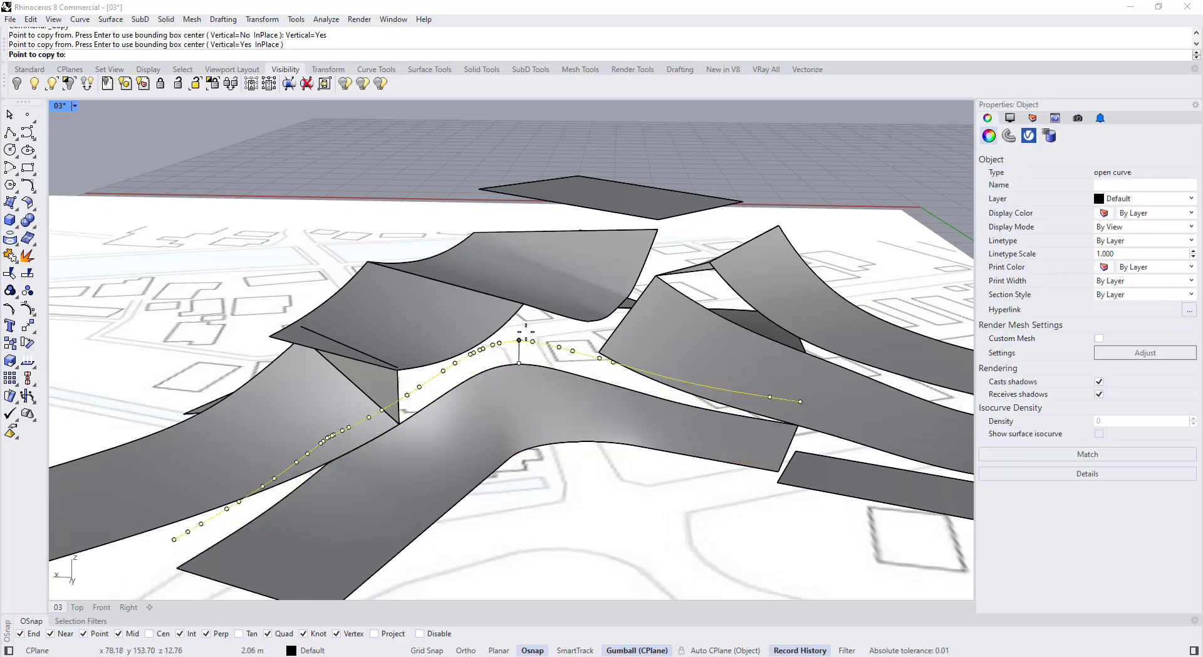
left_click(519, 259)
key("Return")
left_click(526, 327)
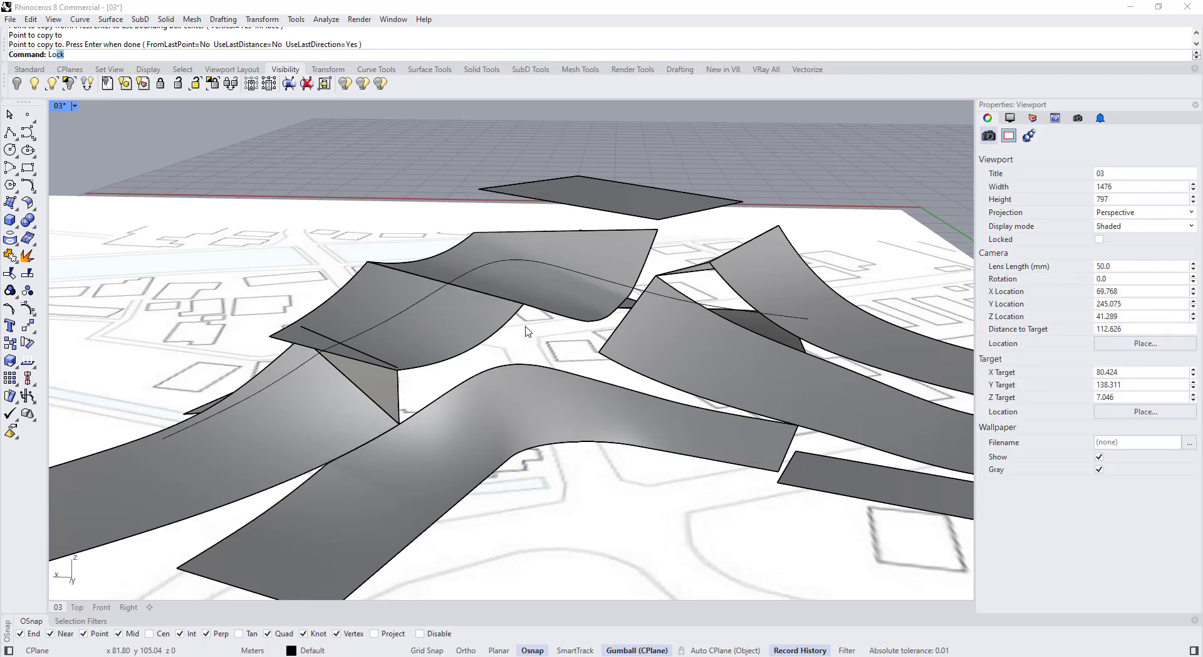
Step: Loft a smooth vertical wall between the curved wing's edge curve and its raised copy
key("Return")
left_click(530, 368)
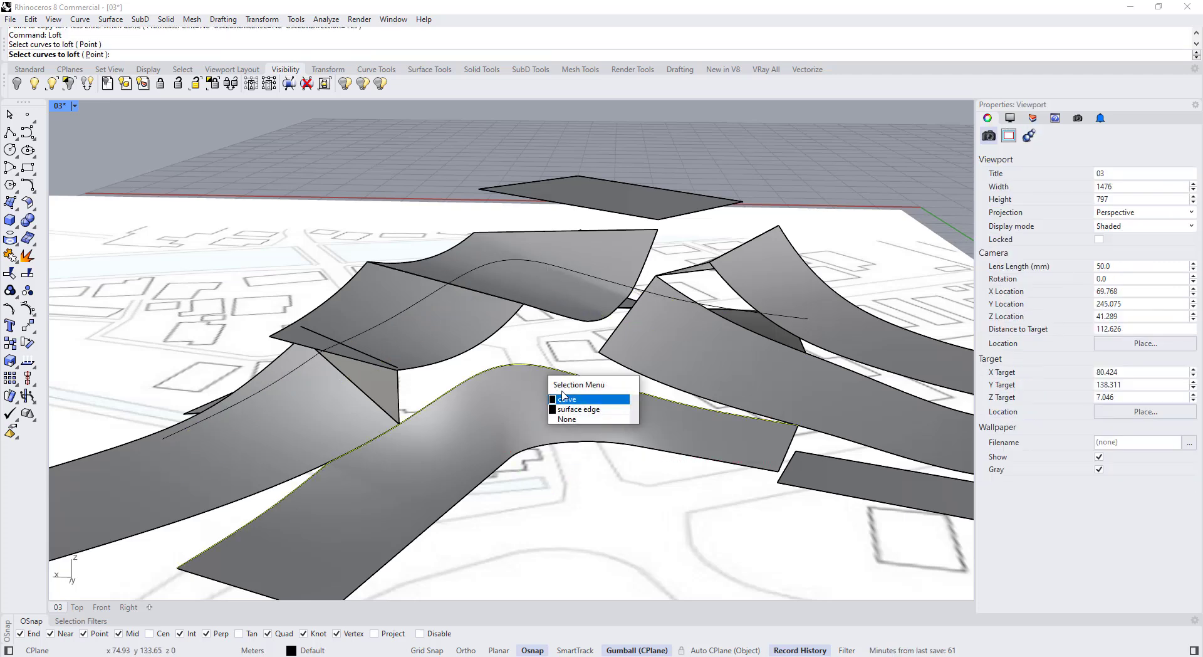
left_click(546, 399)
left_click(537, 268)
key("Return")
key("Return")
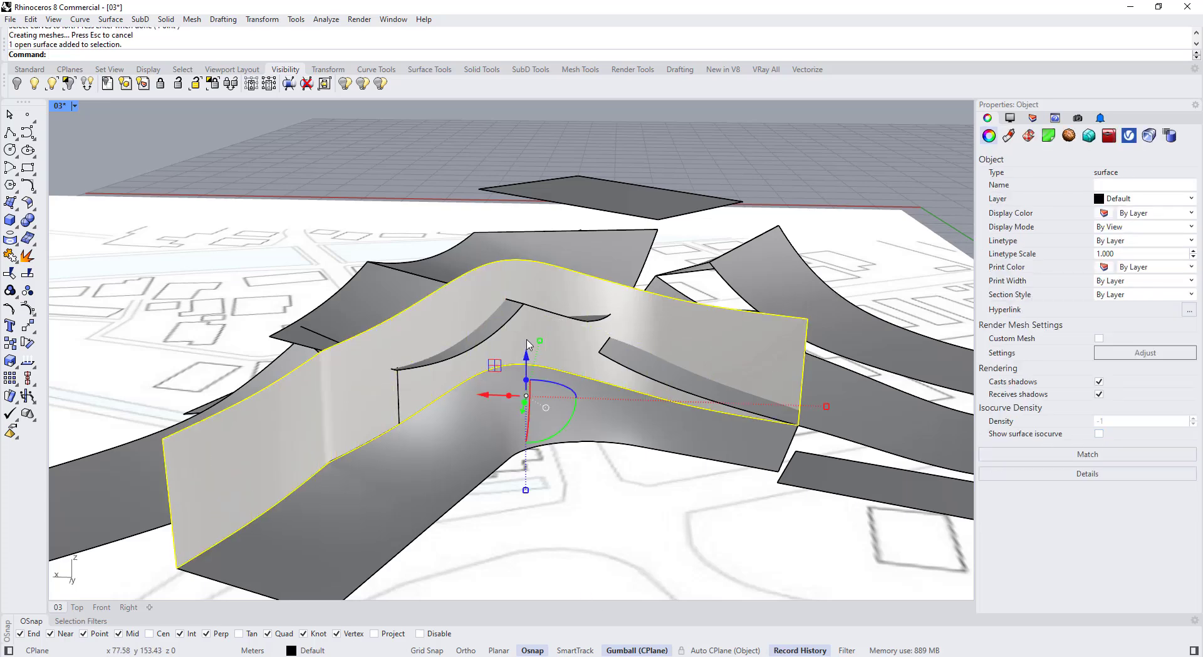
key("Escape")
Step: Examine where the lofted wall passes through the two middle roof surfaces and the trimmed straight wall
right_click_drag(527, 344, 431, 360)
mouse_move(583, 328)
right_mouse_down()
mouse_move(481, 366)
mouse_move(564, 356)
mouse_move(574, 336)
right_mouse_up()
scroll(397, 368, "up", 2)
right_click_drag(397, 375, 391, 413)
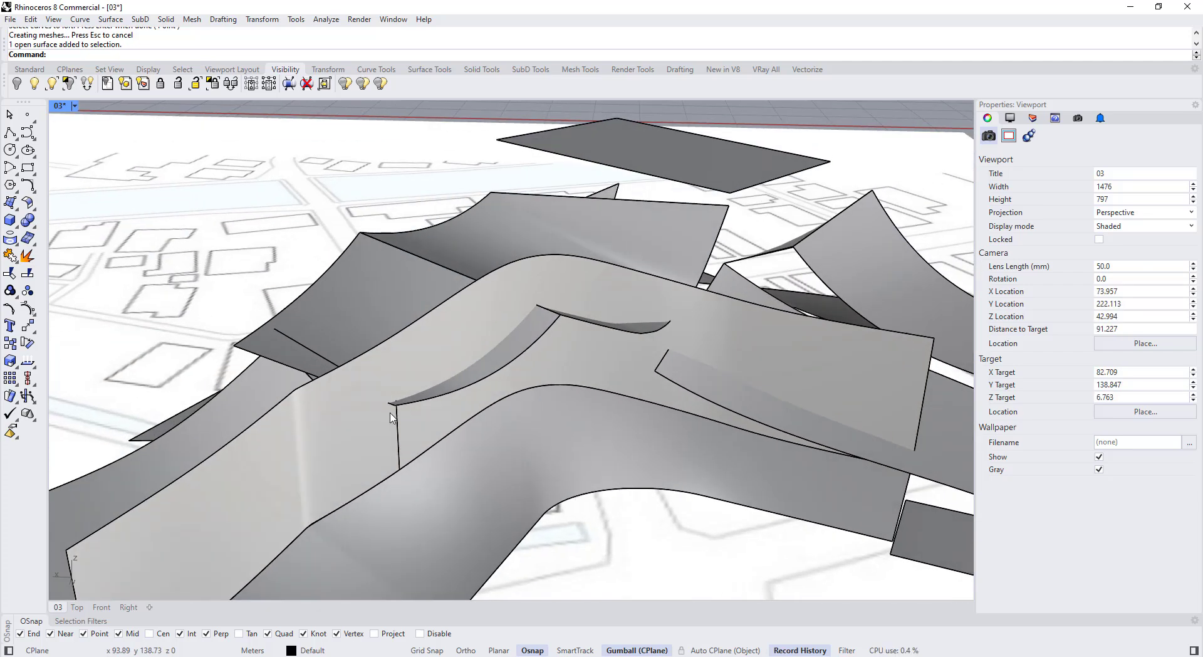
scroll(407, 397, "up", 2)
left_click(441, 420)
key("Escape")
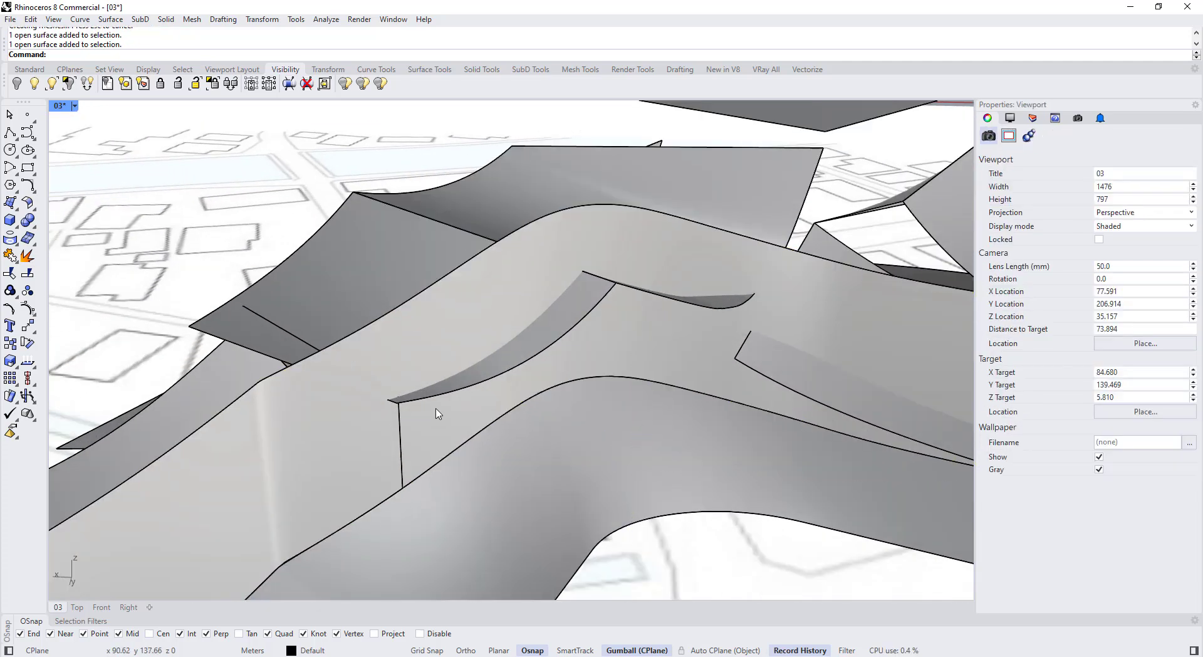
scroll(429, 411, "down", 2)
left_click(452, 417)
key("Escape")
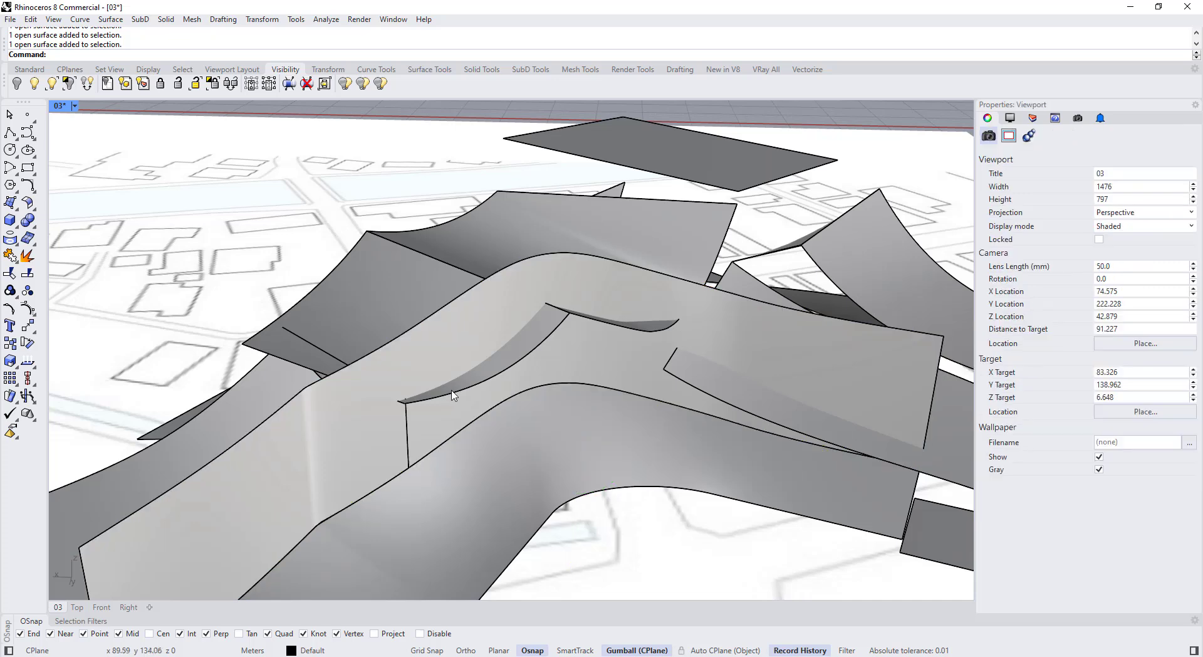
left_click(464, 410)
key("Escape")
Step: Create intersection curves between the lofted wall and the two middle roof surfaces with Intersect
left_click(482, 375)
left_click(595, 327, "shift")
left_click(597, 356, "shift")
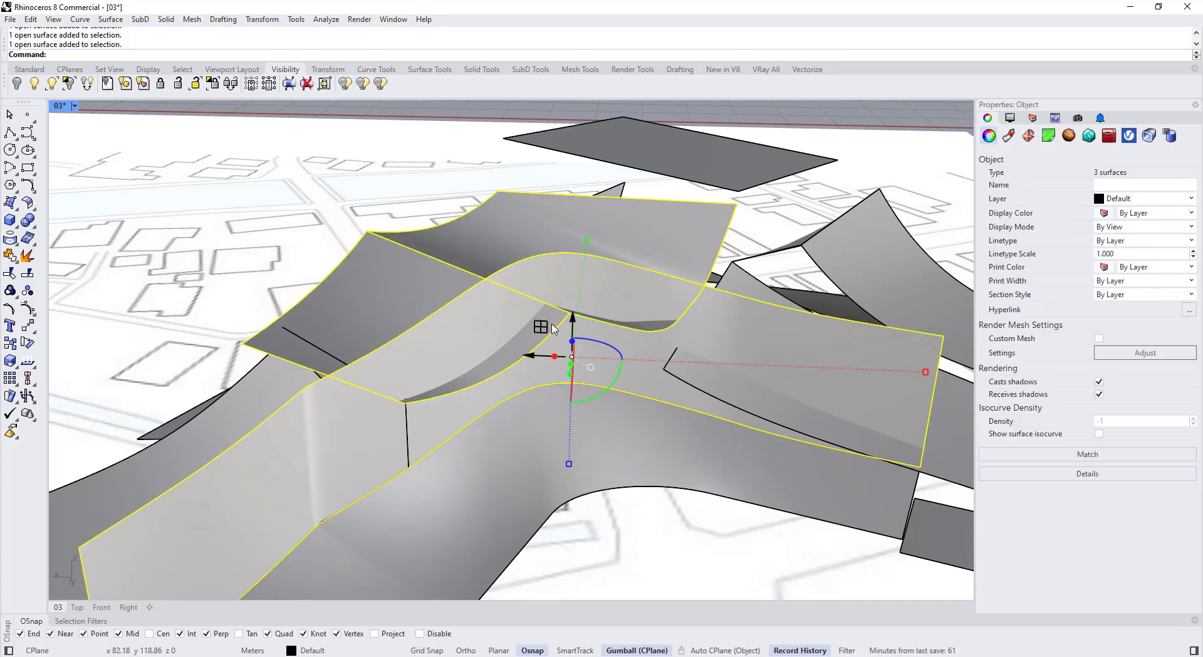
key("Escape")
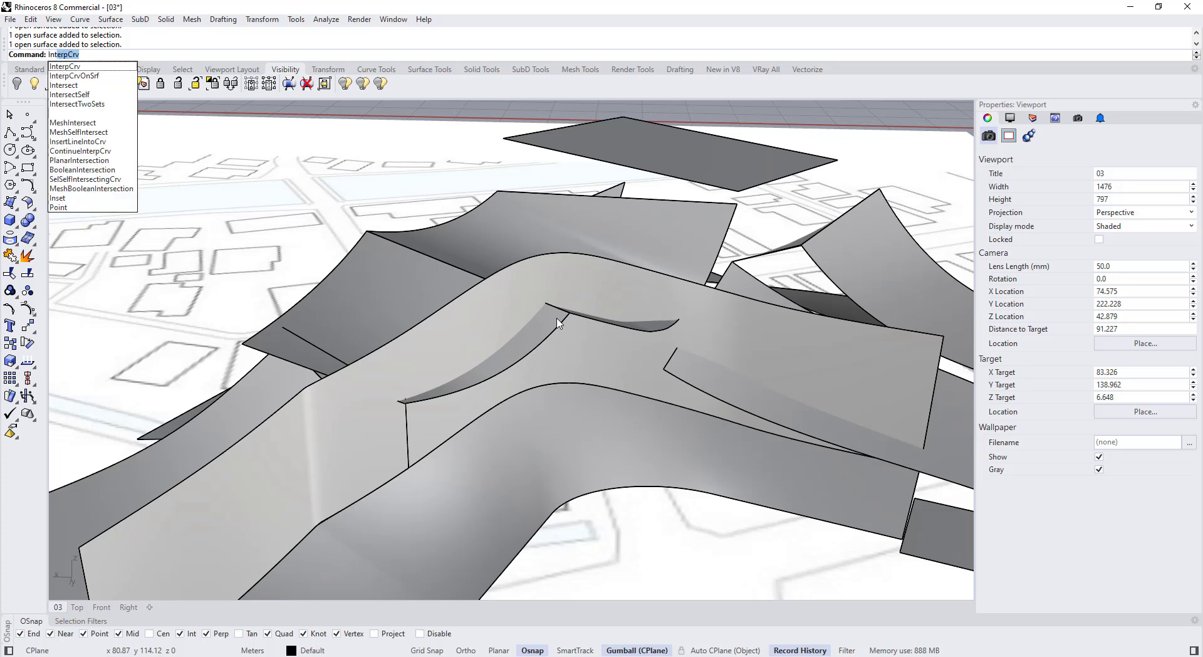
type("ersect")
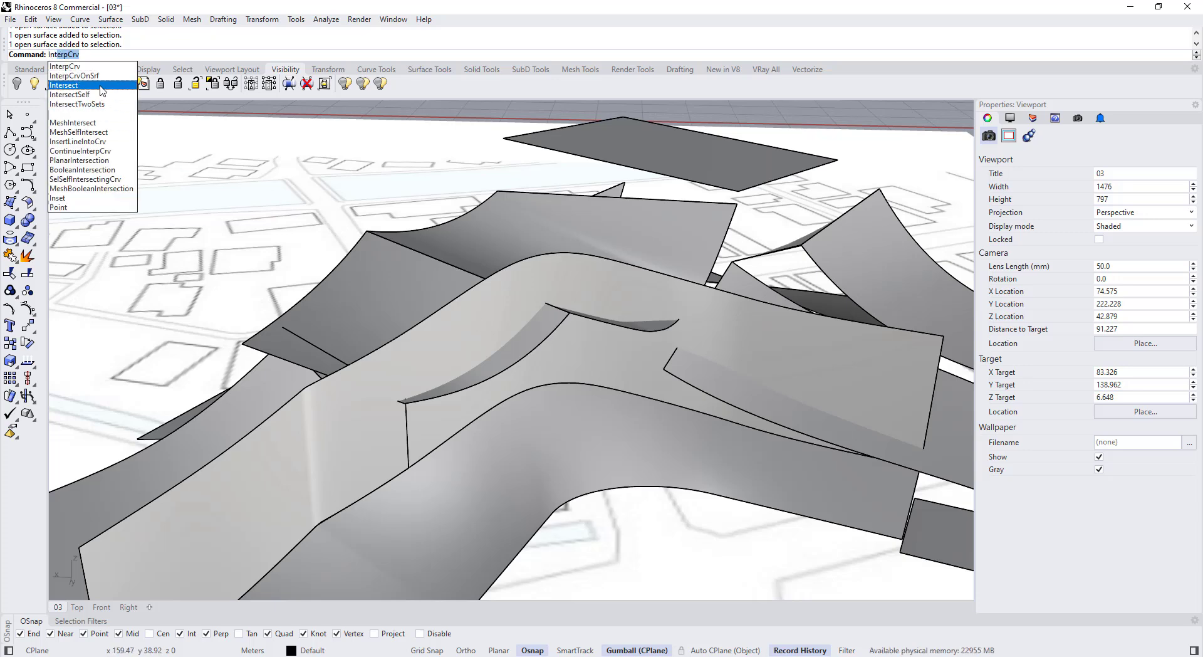
key("Return")
left_click(528, 320)
key("Return")
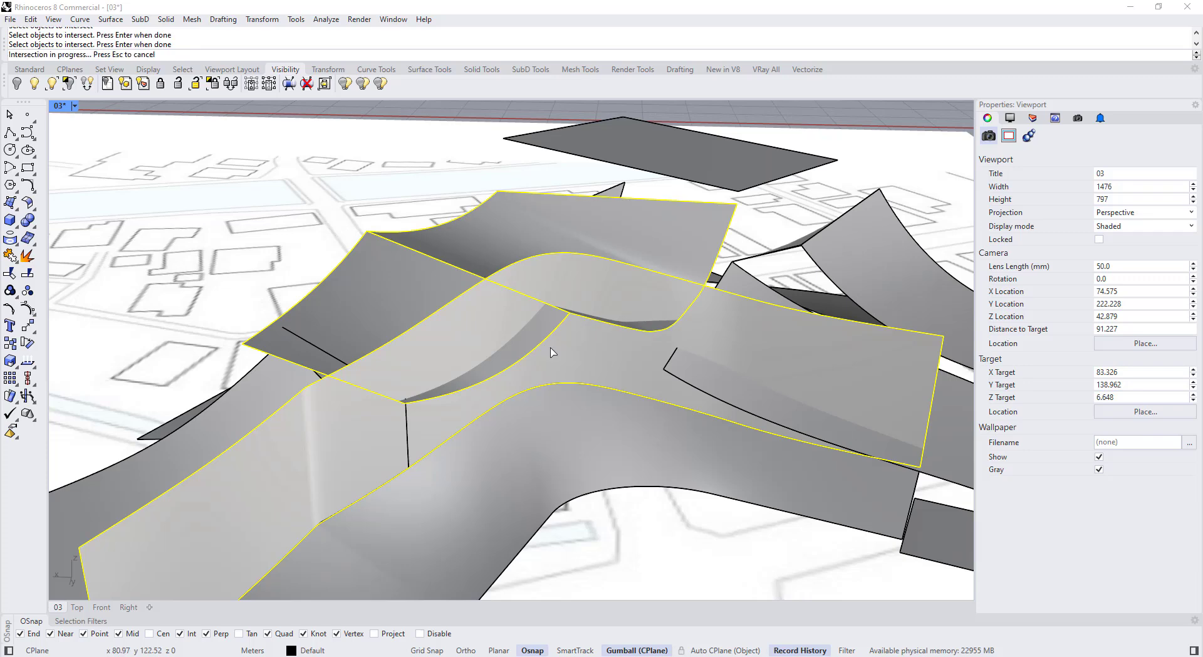
Step: Delete the lofted wall and its raised edge curve, keeping the intersection curves on the roofs
left_click(534, 319)
key("Delete")
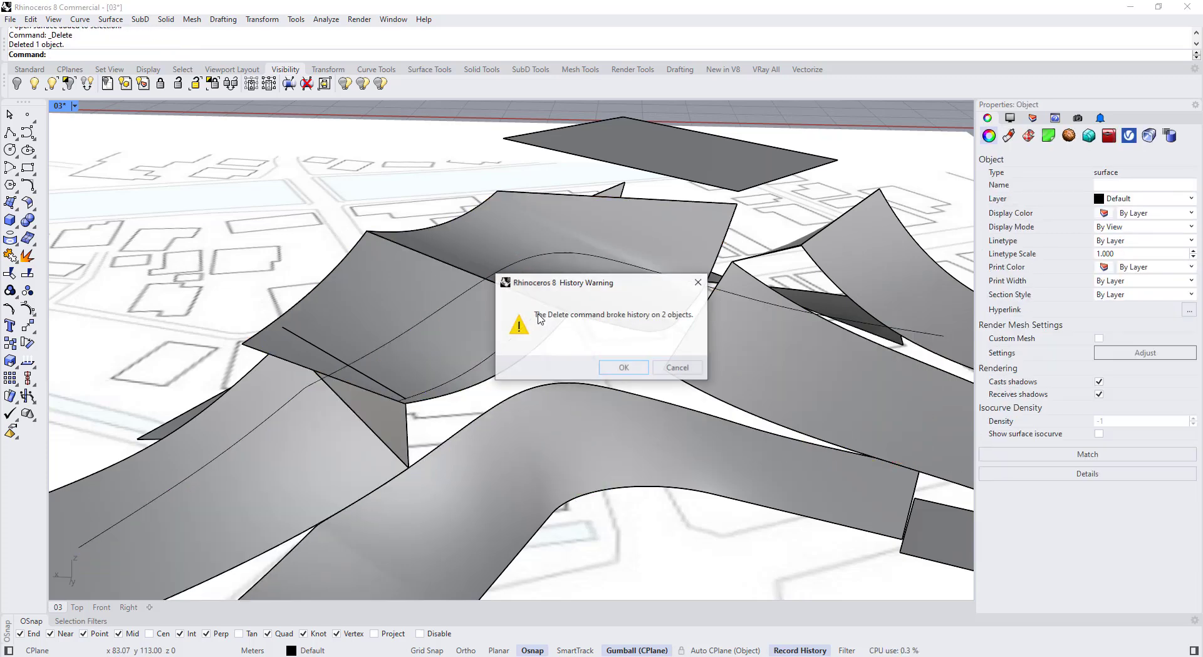
left_click(617, 370)
left_click(520, 273)
key("Delete")
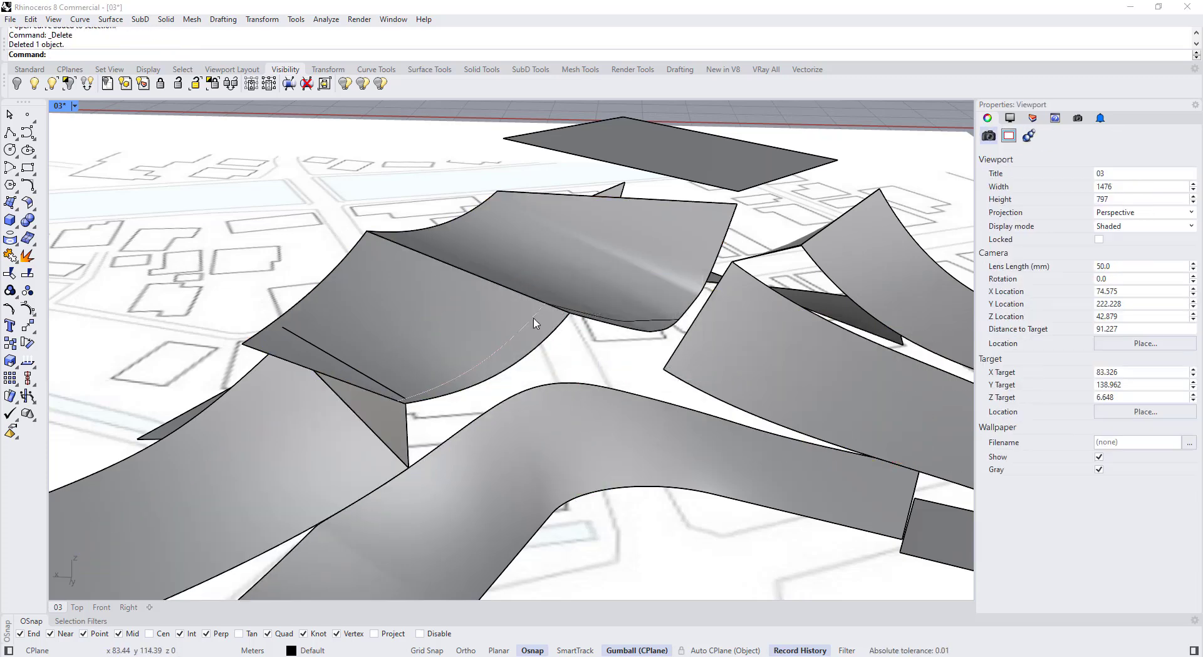
Step: Try to extrude the intersection curves downward from the middle roofs and undo the extrusion
left_click(532, 318)
left_click(593, 353)
scroll(591, 325, "up", 5)
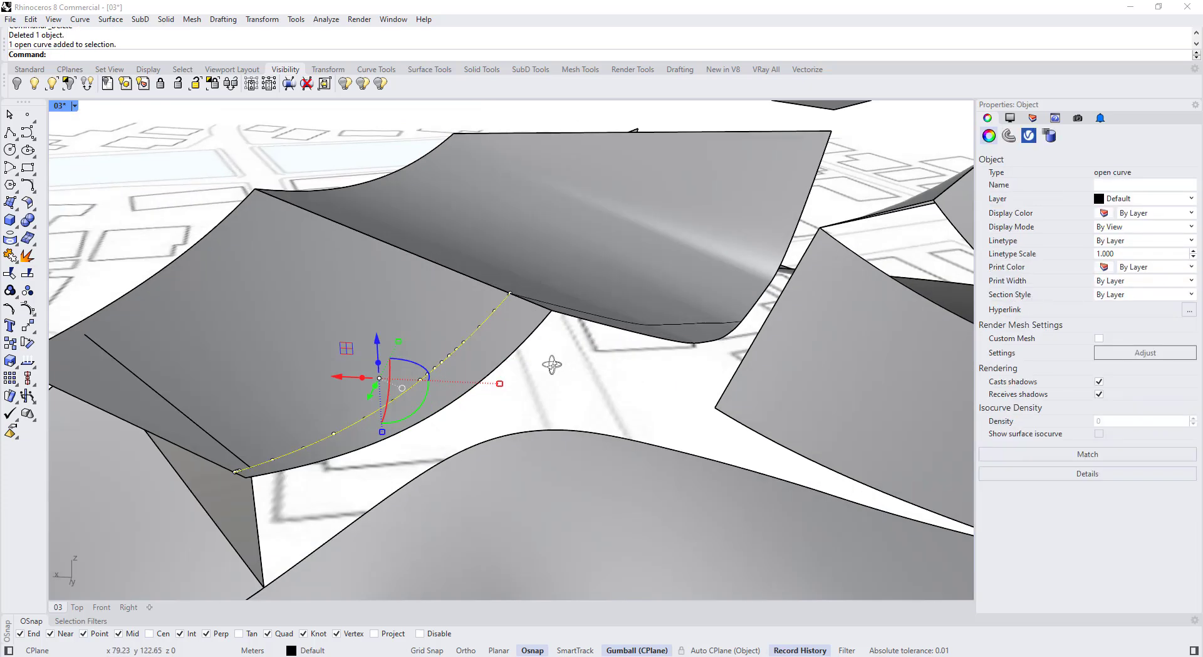
right_click_drag(552, 364, 541, 302)
left_click(553, 357, "shift")
left_click(586, 360, "shift")
left_click(590, 373, "ctrl")
scroll(590, 373, "down", 5)
left_click_drag(522, 262, 526, 547)
key("Escape")
right_click_drag(502, 351, 495, 371)
key("ctrl+z")
Step: Try extruding both roof intersection curves together, pulling them vertically down past the lower roof as walls
left_click(480, 318)
left_click(484, 311)
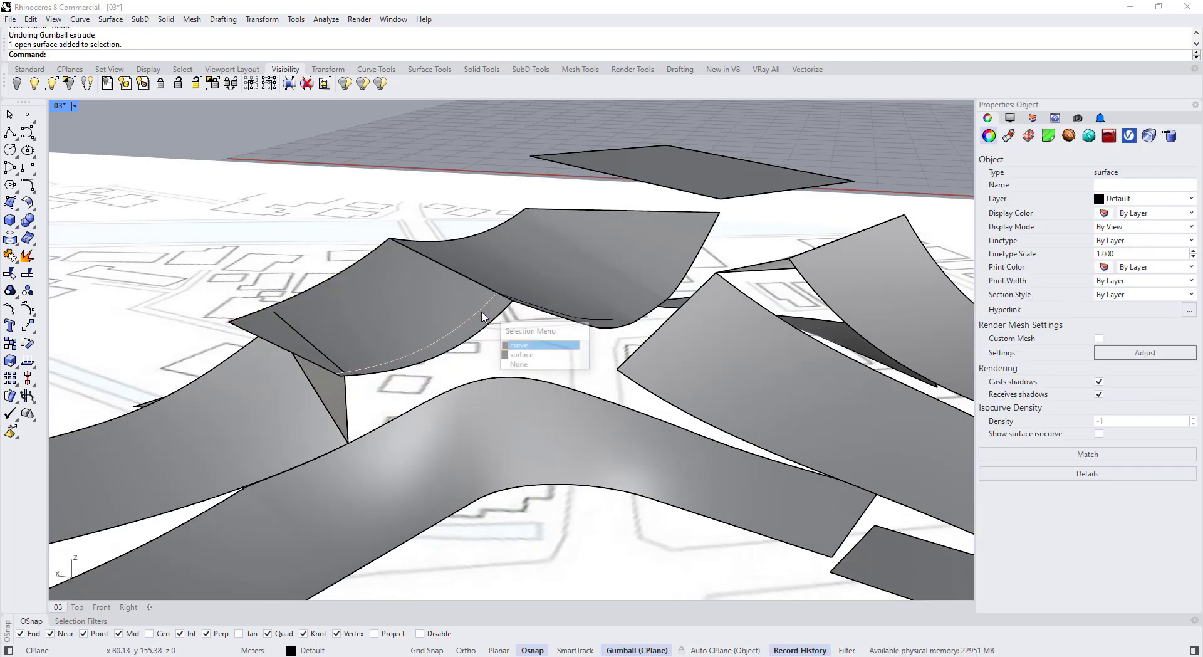
left_click(517, 345)
left_click(539, 323, "shift")
right_click_drag(524, 330, 504, 307)
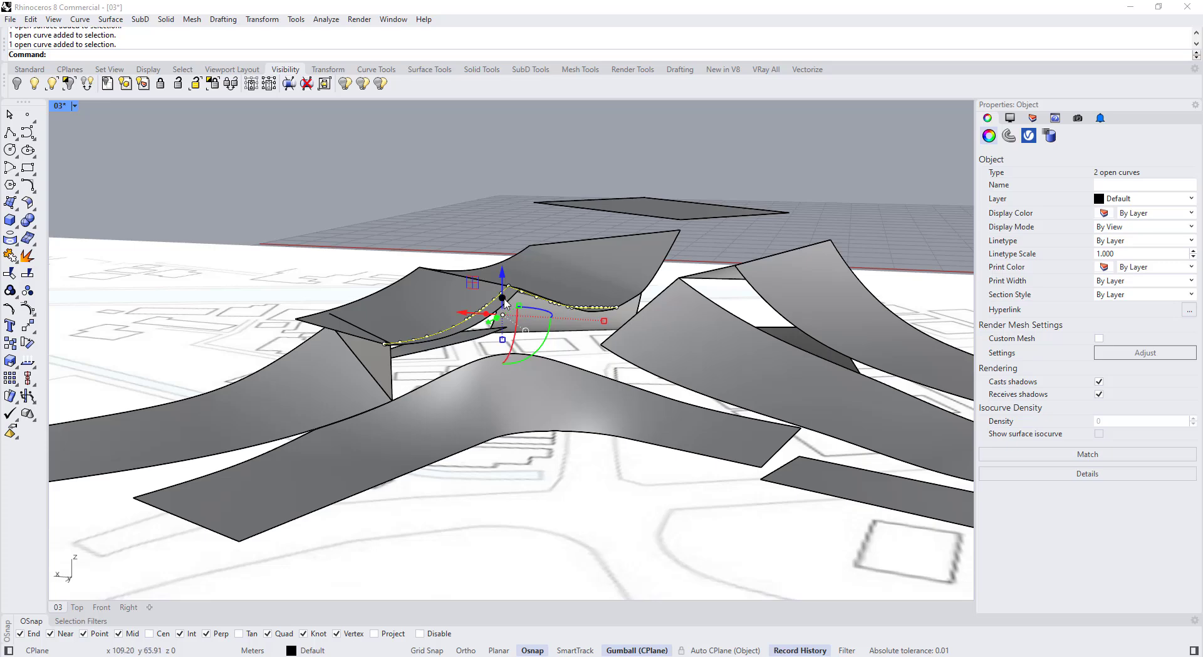
left_click_drag(503, 299, 502, 370)
Step: Examine how the extruded walls meet the lower roof and undo the extrusion
scroll(468, 359, "up", 7)
left_click(477, 344)
left_click(612, 347)
left_click(536, 344)
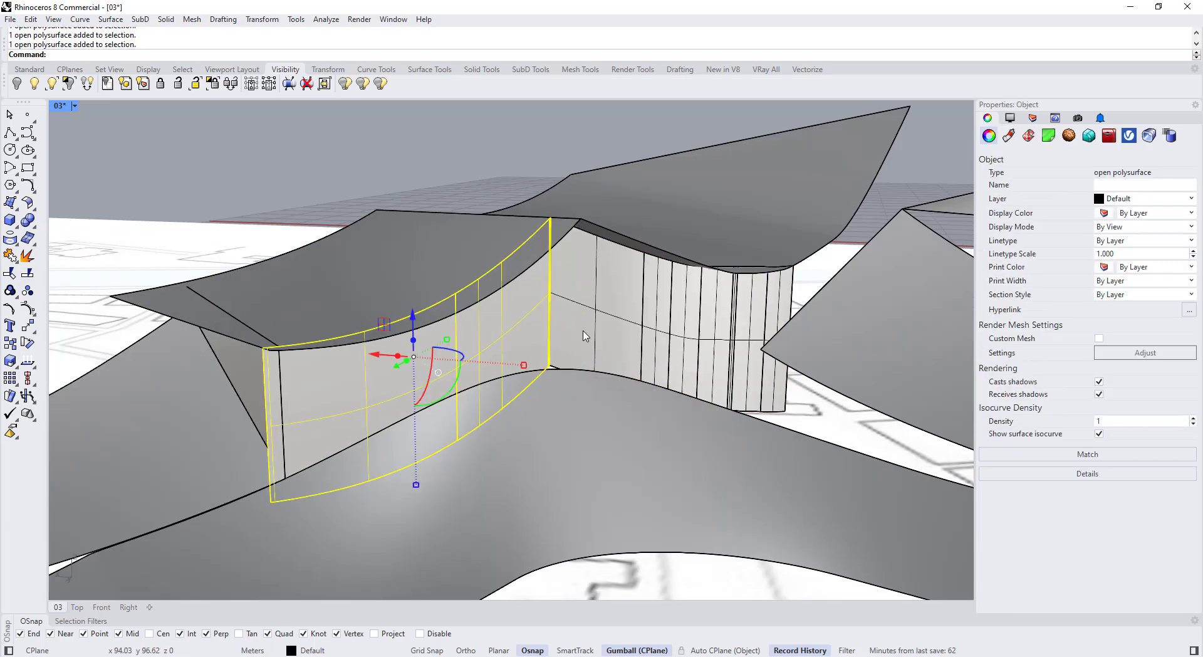
right_click_drag(545, 339, 538, 351)
scroll(538, 352, "up", 8)
scroll(515, 400, "down", 8)
key("Escape")
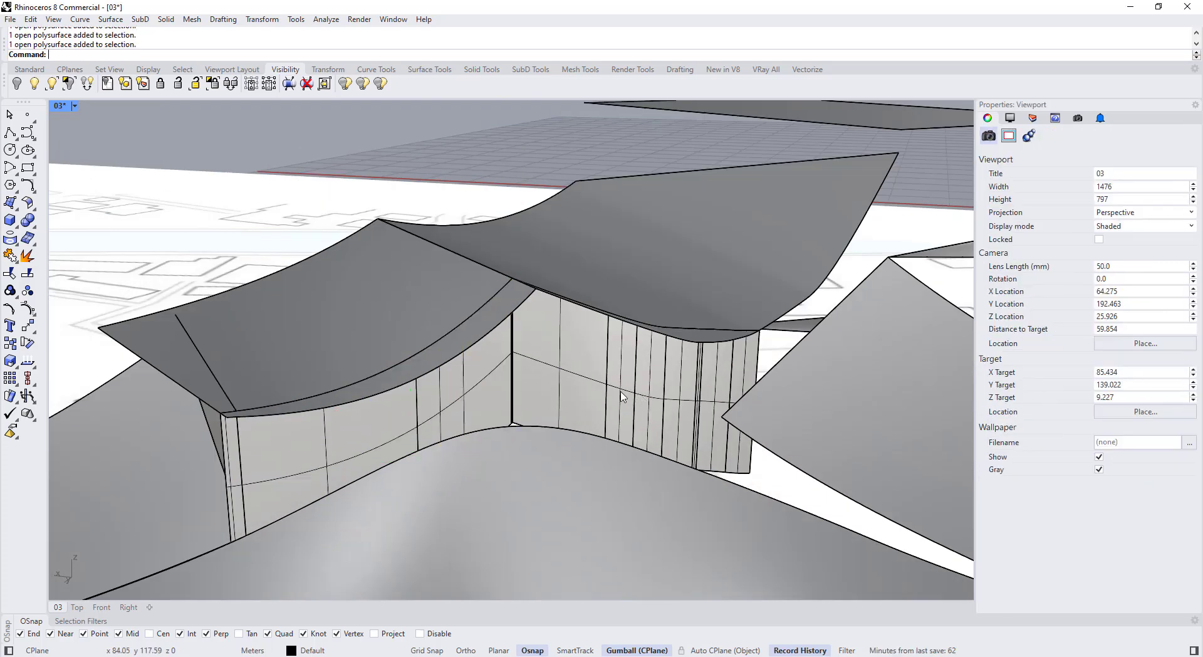
left_click(461, 391)
key("ctrl+z")
Step: Try ExtrudeCrv on the intersection curves, undo it, and keep both curves selected
left_click(467, 360)
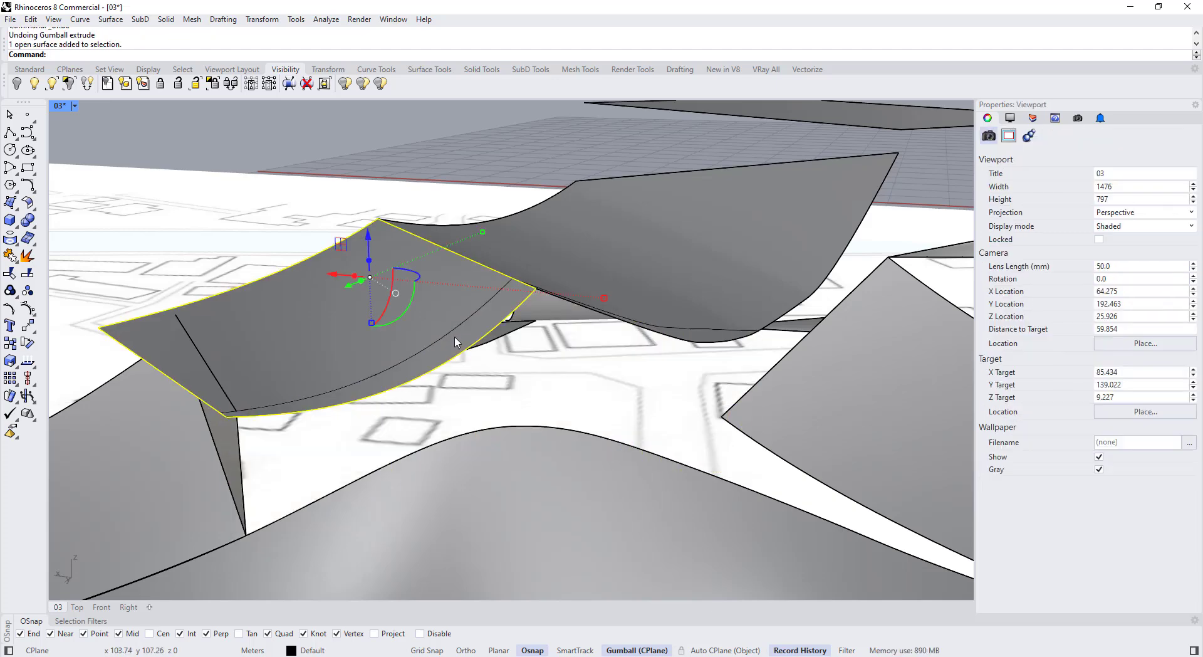
left_click(460, 333)
left_click(494, 363)
right_click_drag(515, 354, 484, 437)
left_click(548, 322, "shift")
key("ctrl+z")
Step: Flatten copies of the two roof intersection curves onto the ground with SetPt, setting only Z, aligned to World, with Copy=Yes
left_click(10, 327)
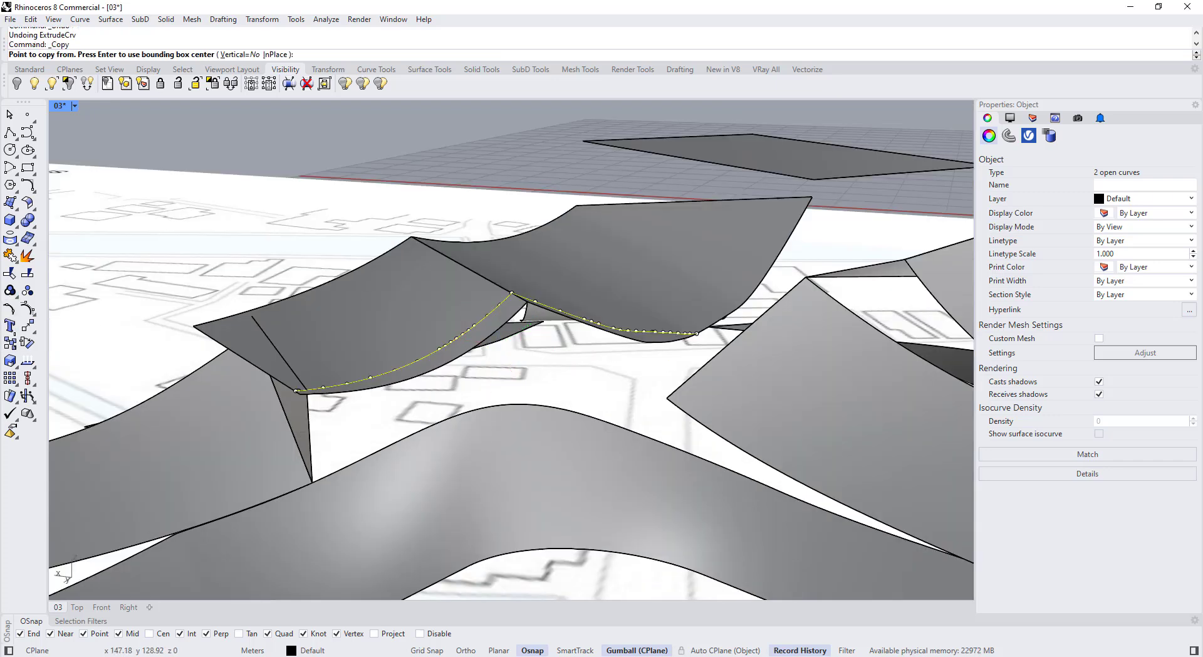
type("SetPt")
key("Return")
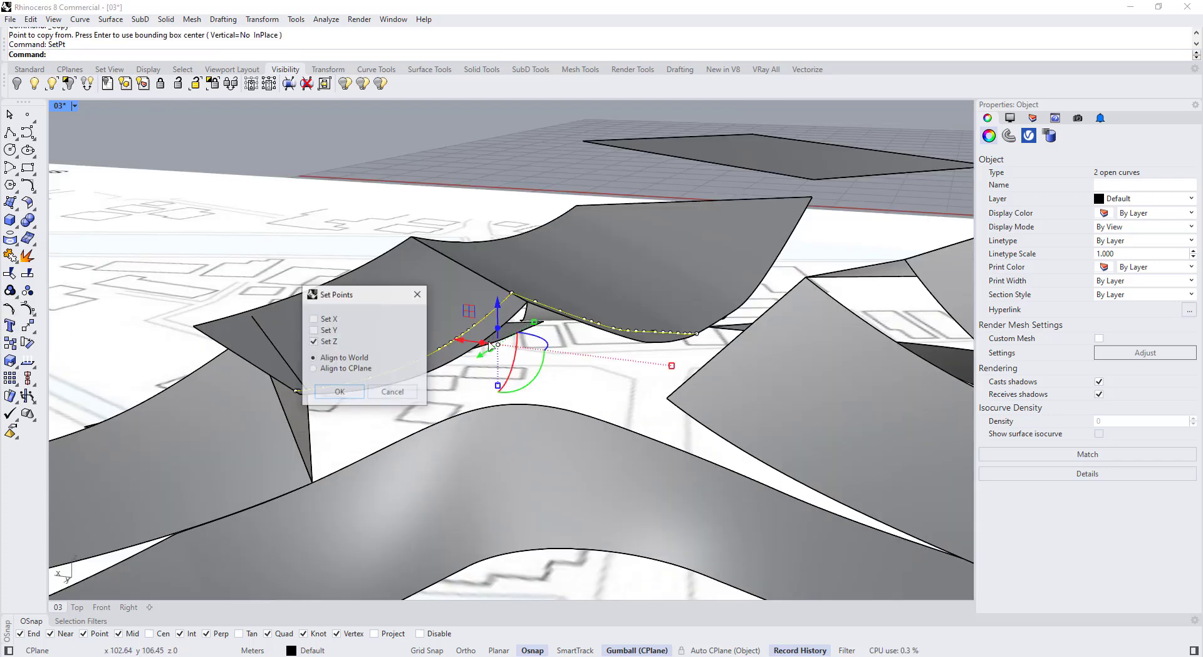
left_click(339, 392)
scroll(476, 304, "down", 4)
left_click(98, 55)
left_click(525, 502)
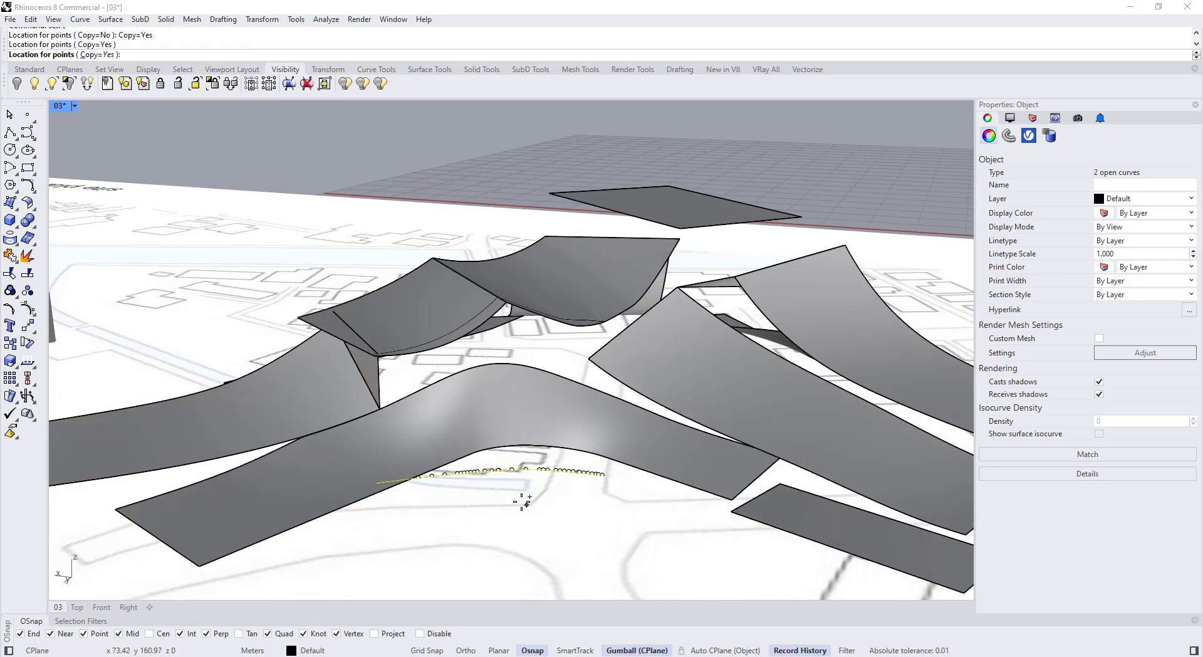
key("Escape")
key("Escape")
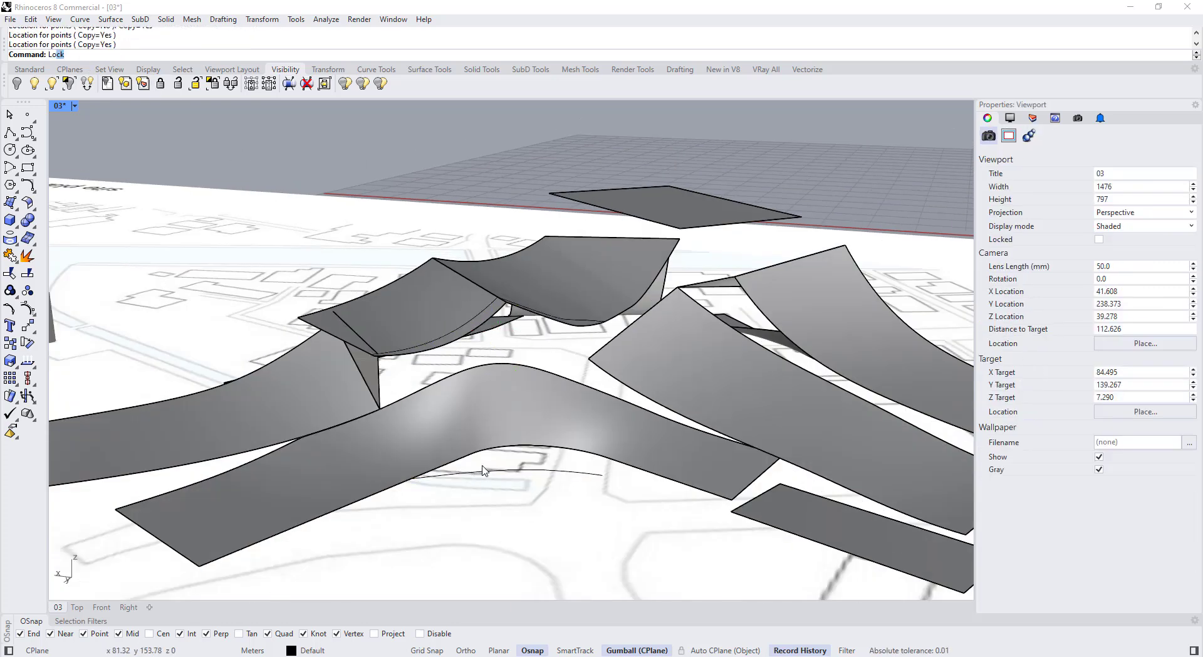
Step: Loft a wall between the intersection curve on the roof beside the straight wall and its ground copy, Normal style without simplifying
left_click(438, 342)
left_click(453, 470)
key("Return")
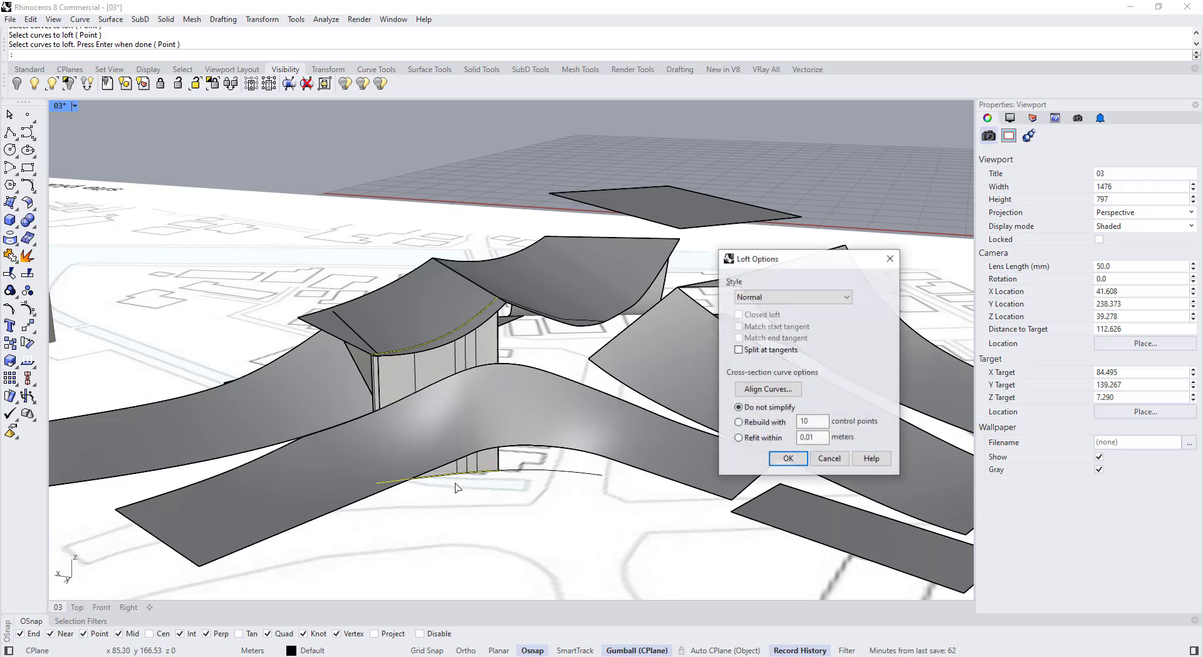
key("Return")
Step: Loft a second wall between the intersection curve on the adjoining middle roof and its ground copy
left_click(520, 306)
right_click_drag(536, 377, 524, 322)
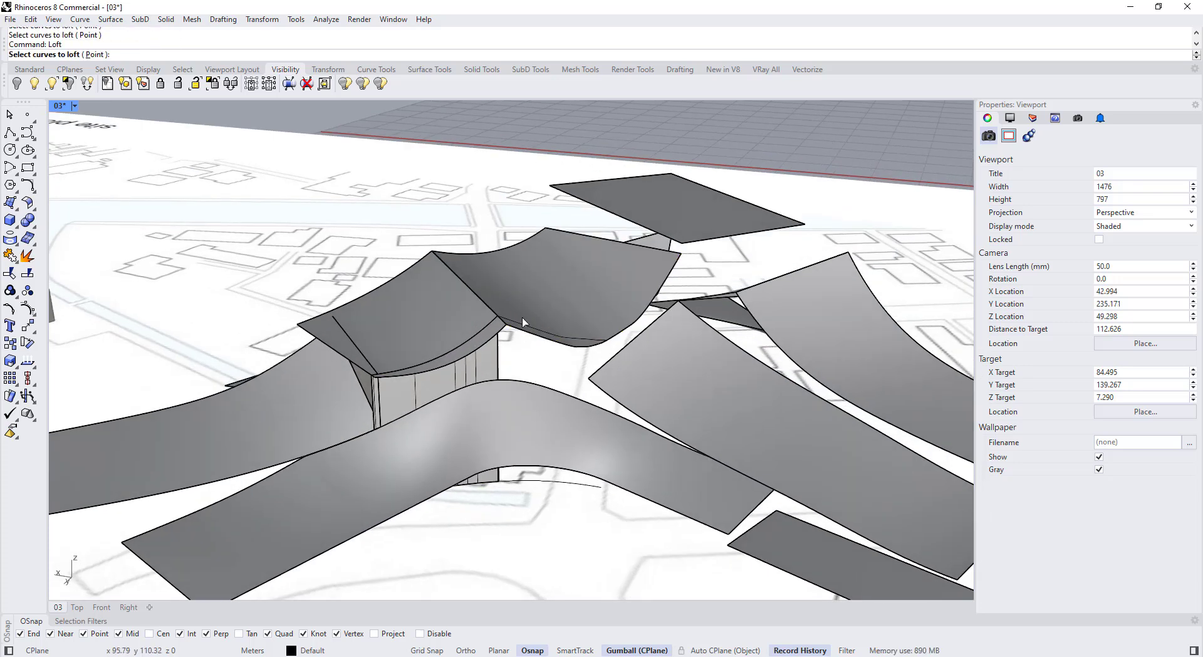
left_click(531, 481)
key("Return")
key("Return")
right_click_drag(519, 403, 533, 348)
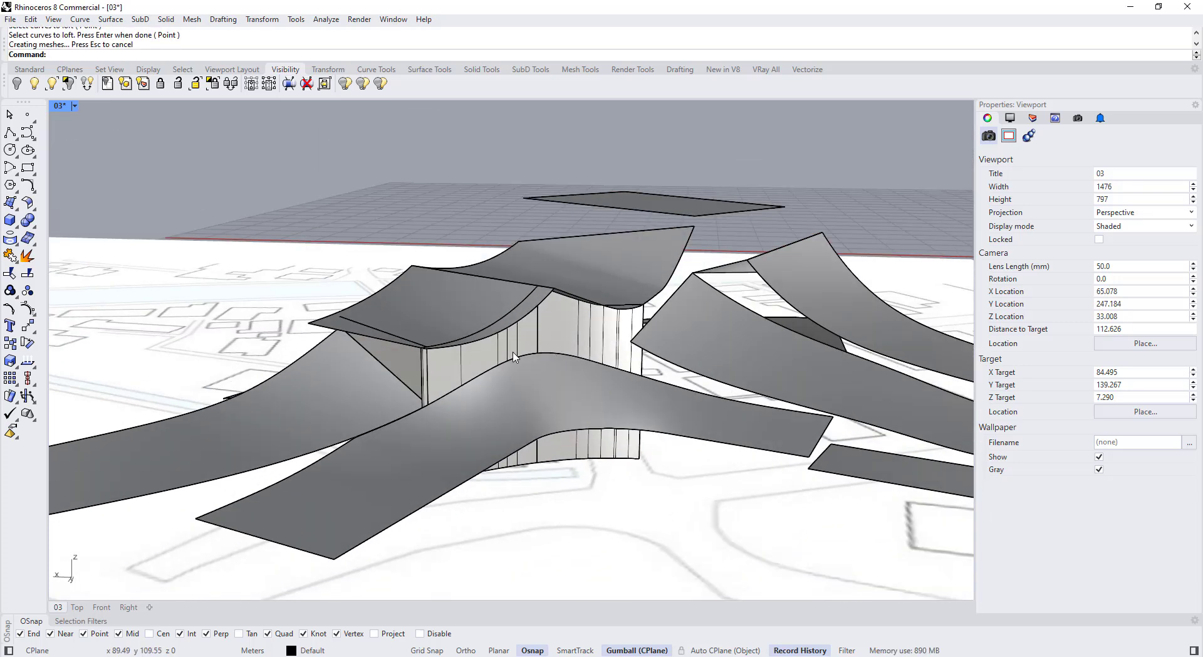
Step: Hide the surface isocurves on both new lofted walls
left_click(520, 343)
left_click(562, 343, "shift")
left_click(1099, 434)
left_click(647, 561)
Step: Examine the corner where the lofted wall runs past the trimmed straight wall under the middle roof
right_click_drag(601, 438, 744, 473)
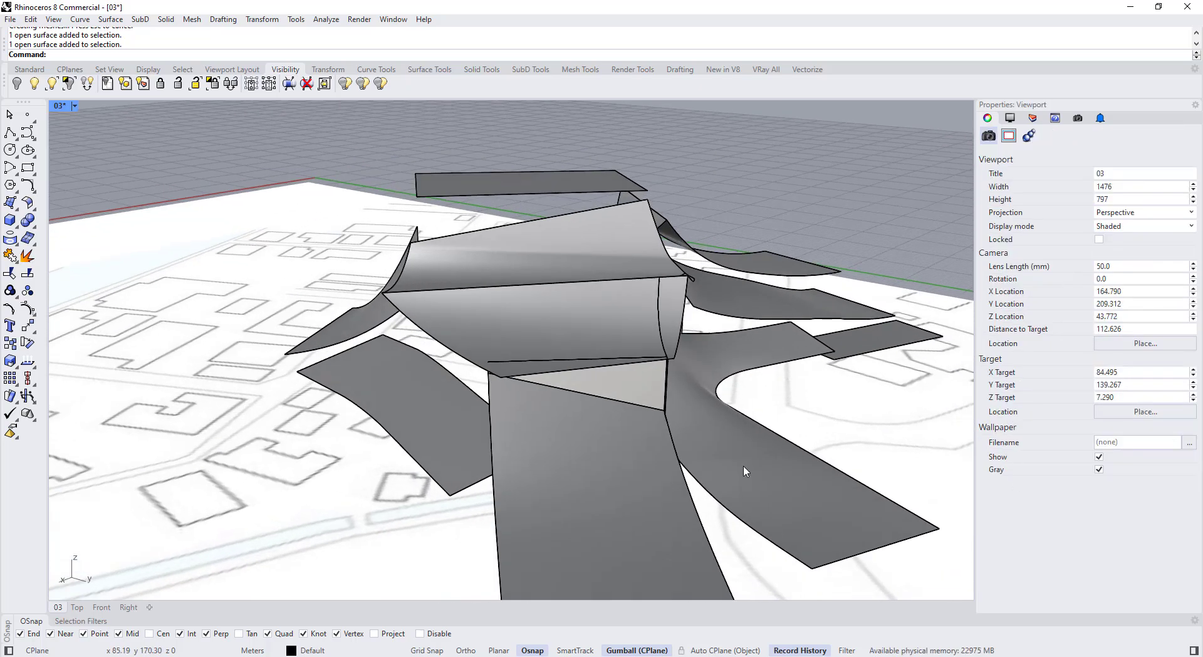
scroll(683, 414, "up", 6)
right_click_drag(658, 420, 520, 434)
left_click(258, 340)
left_click(204, 337)
scroll(348, 378, "down", 4)
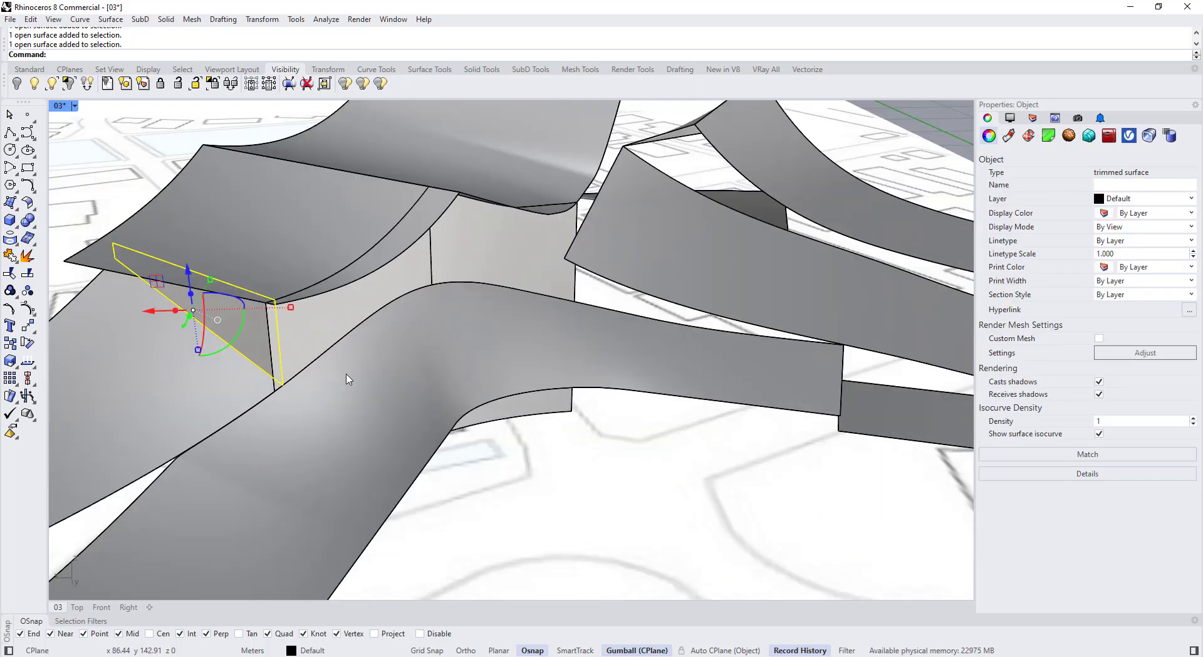
right_click_drag(348, 378, 284, 329)
key("Escape")
scroll(284, 329, "up", 4)
scroll(284, 329, "up", 3)
scroll(261, 272, "up", 2)
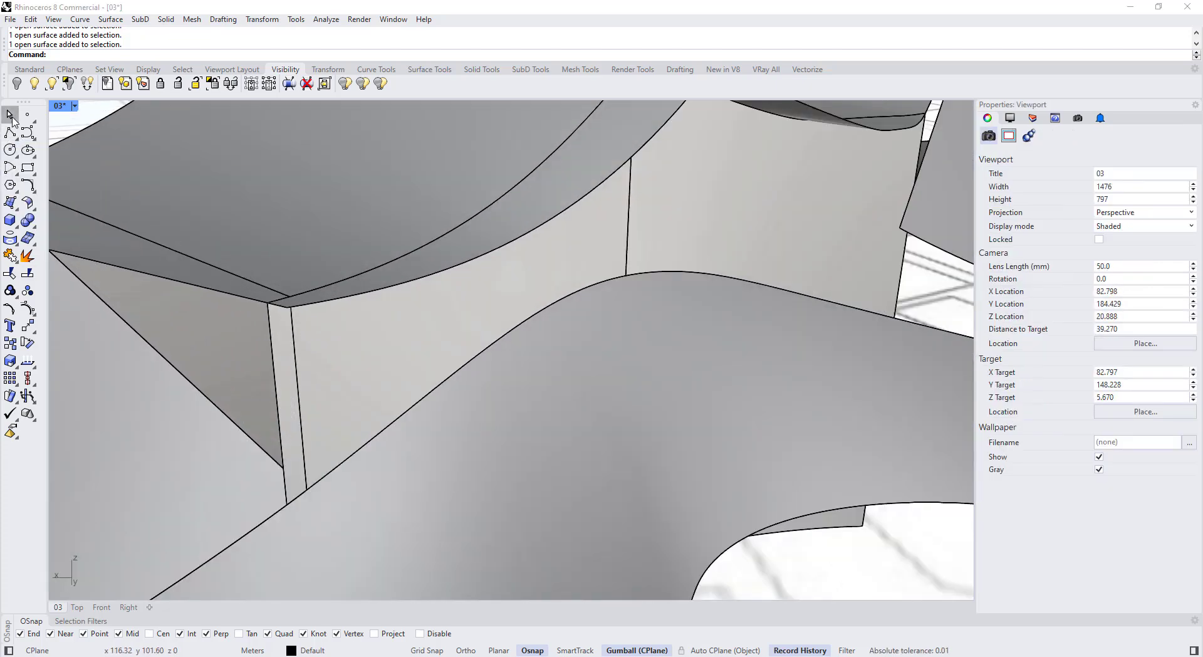
Step: Create the intersection curve between the lofted wall and the straight wall at their corner with Intersect
left_click(288, 332)
key("Escape")
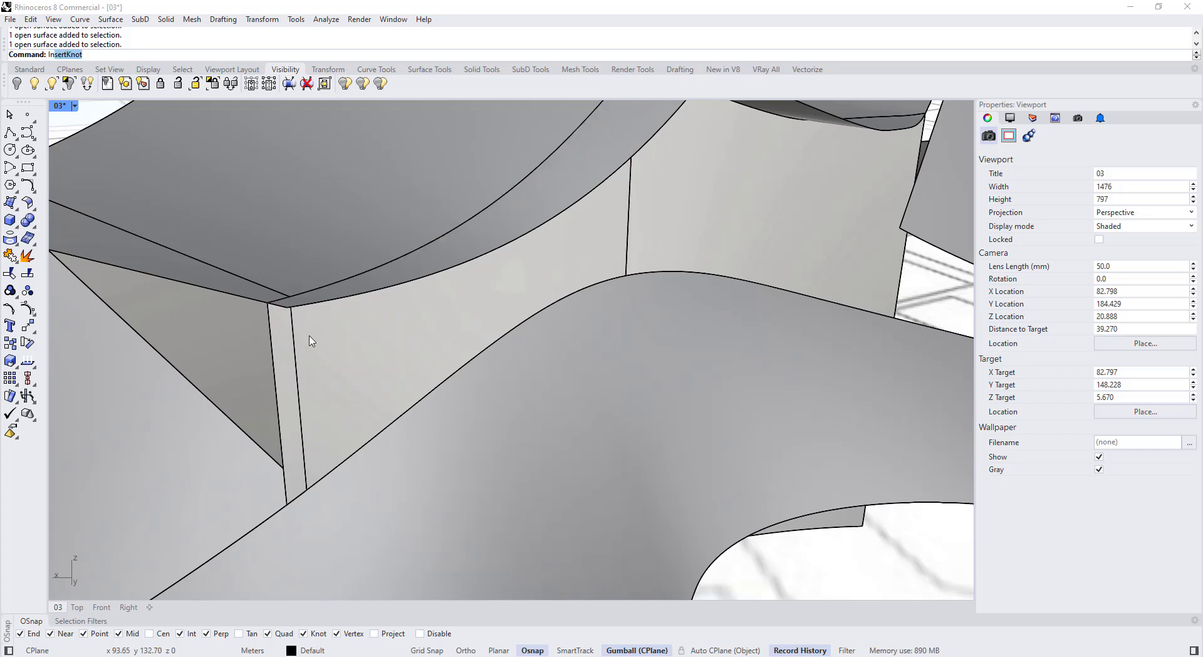
key("Return")
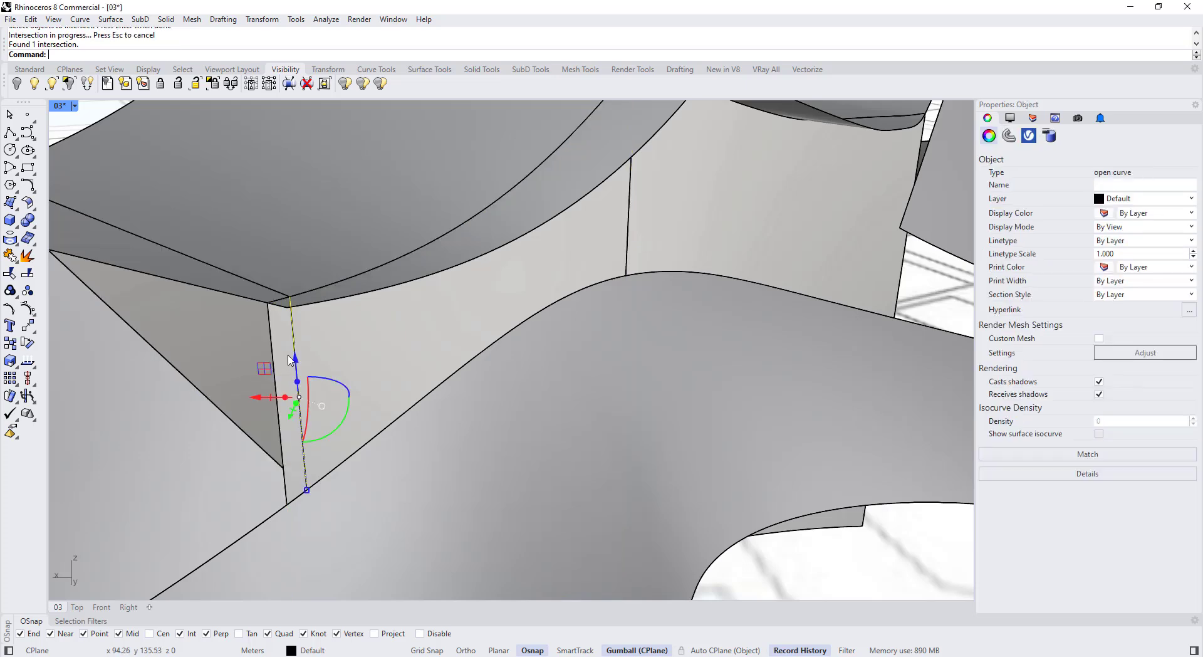
Step: Stretch the corner intersection curve vertically so it extends above the roof and below the wall
left_click(292, 341)
left_click(327, 369)
scroll(313, 351, "down", 5)
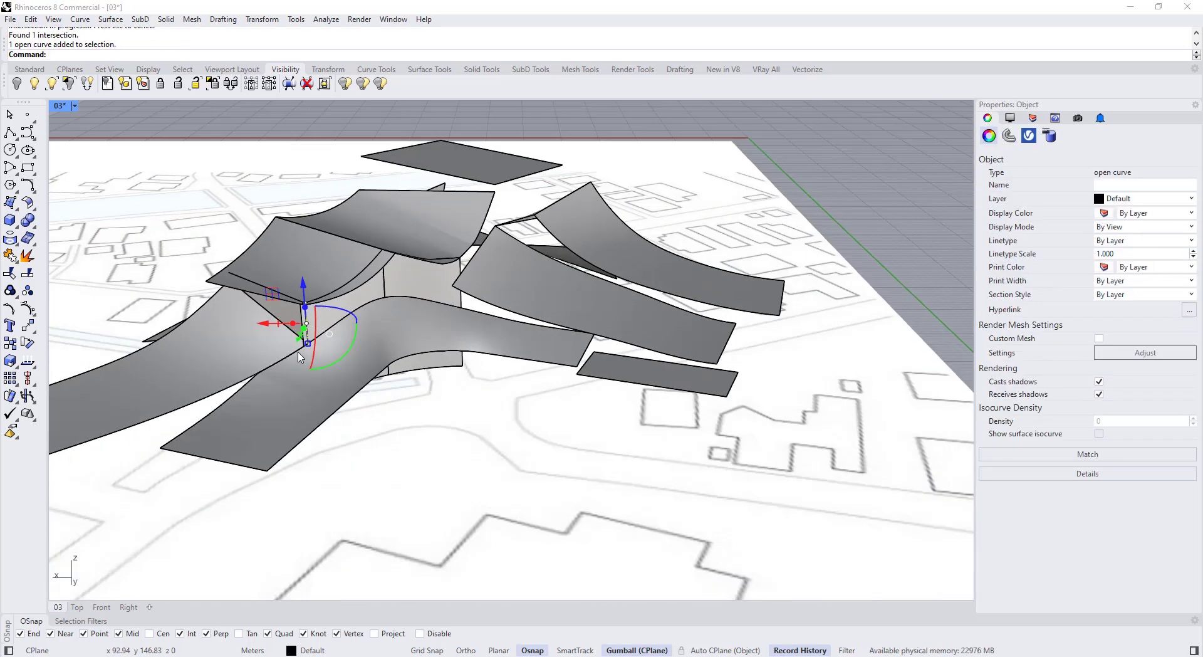
left_click_drag(312, 363, 317, 443)
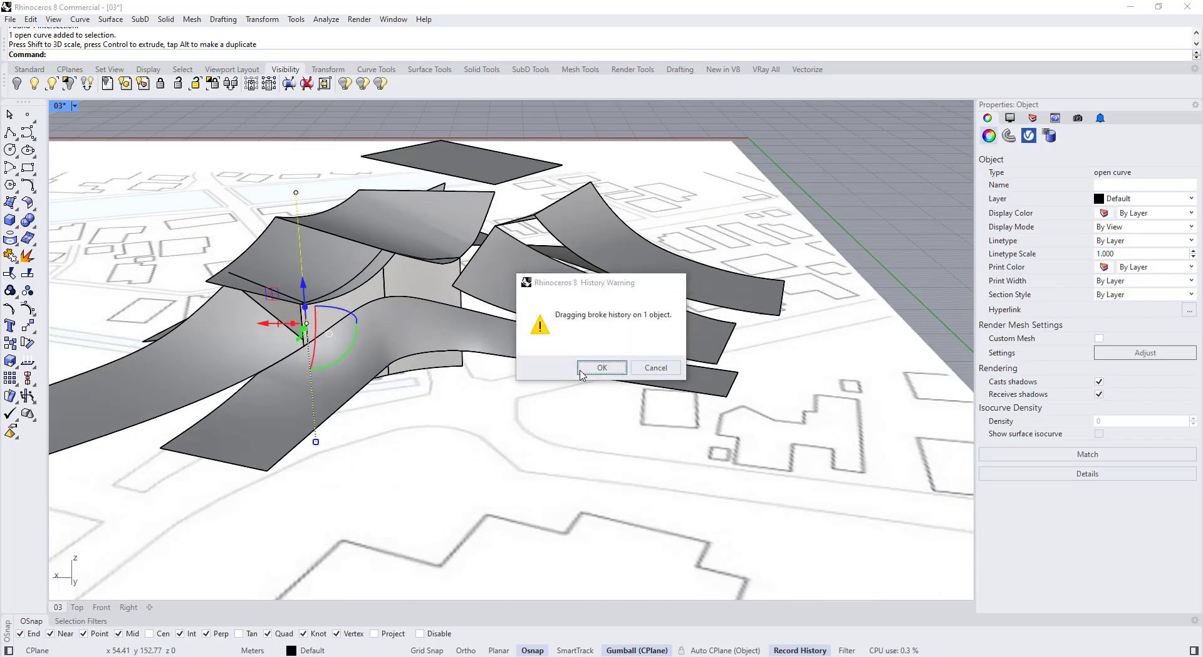
key("Return")
left_click_drag(304, 285, 305, 298)
key("Escape")
Step: Trim off the narrow lofted wall strip beyond the corner using the stretched curve, and delete that curve
type("Trim")
scroll(310, 296, "up", 2)
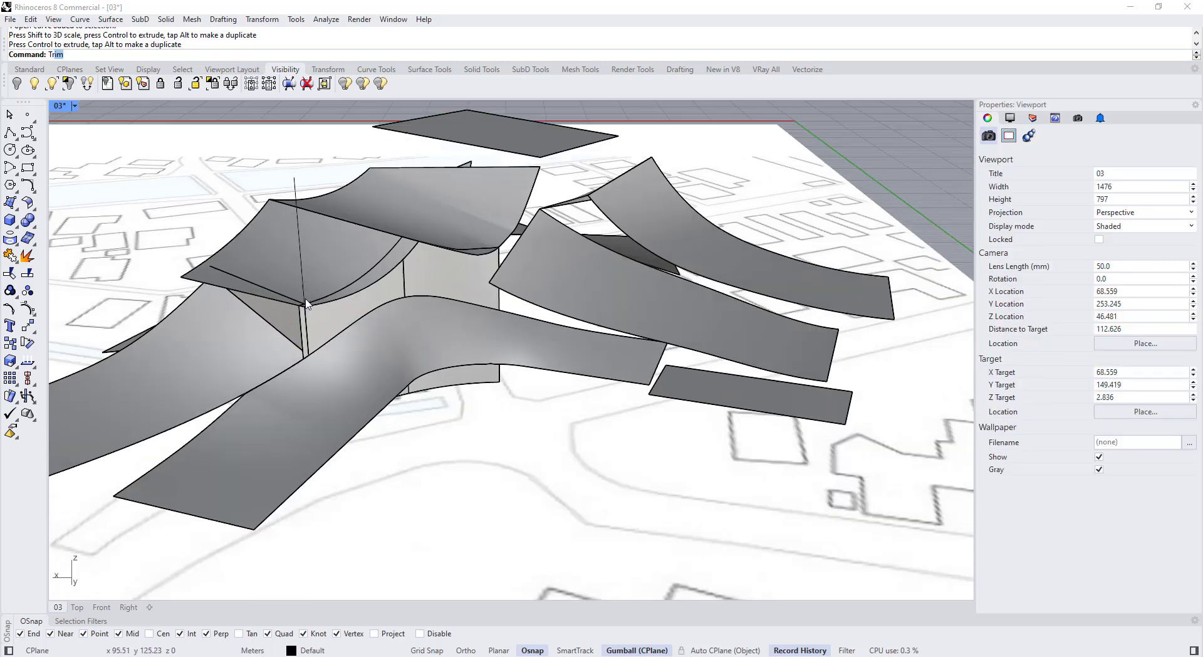
key("Return")
left_click(303, 282)
key("Return")
scroll(293, 321, "up", 4)
left_click(303, 319)
key("Return")
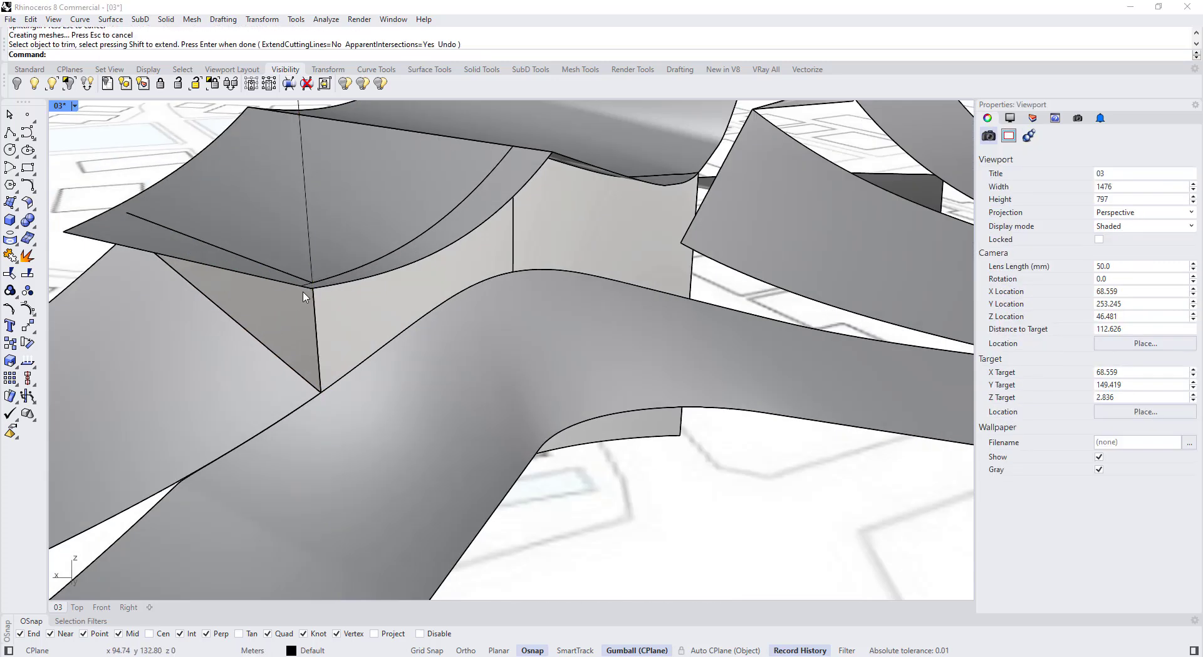
left_click(613, 371)
left_click(306, 205)
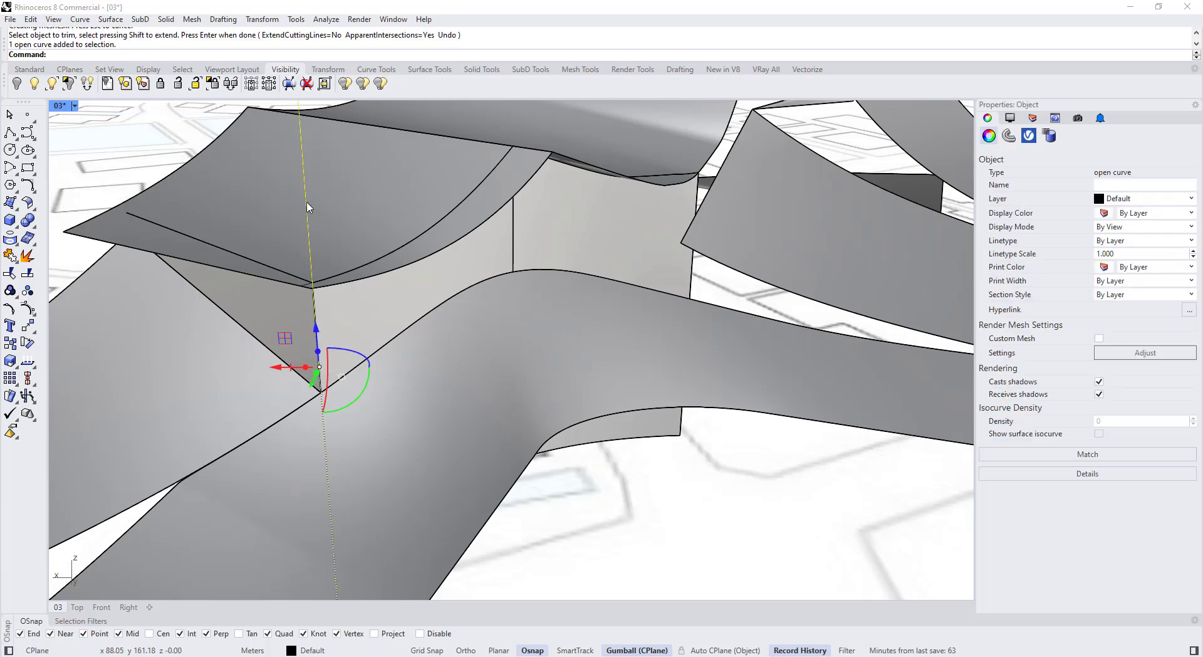
key("Delete")
Step: Examine the trimmed walls and the gaps between the middle roofs, the neighbouring roofs and the raised flat roof
scroll(407, 360, "down", 8)
right_click_drag(426, 389, 357, 376)
left_click(480, 317)
right_click_drag(461, 332, 406, 380)
key("Escape")
right_click_drag(498, 332, 388, 379)
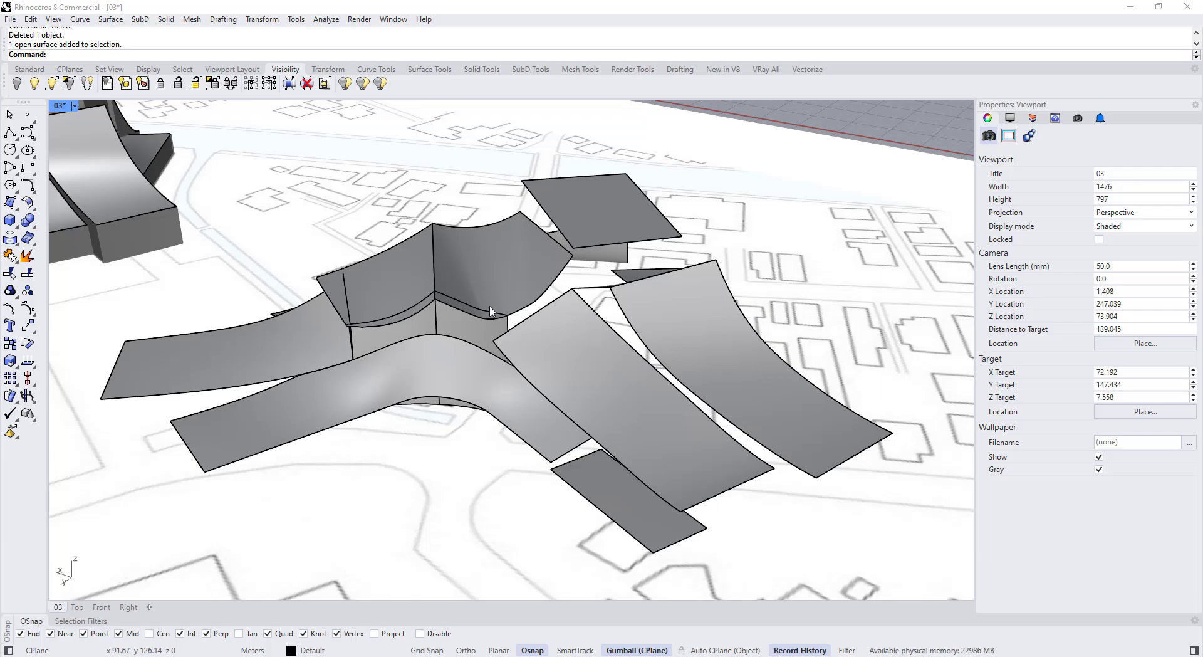
scroll(559, 307, "up", 6)
mouse_move(560, 320)
right_mouse_down()
mouse_move(556, 379)
mouse_move(580, 294)
mouse_move(553, 318)
right_mouse_up()
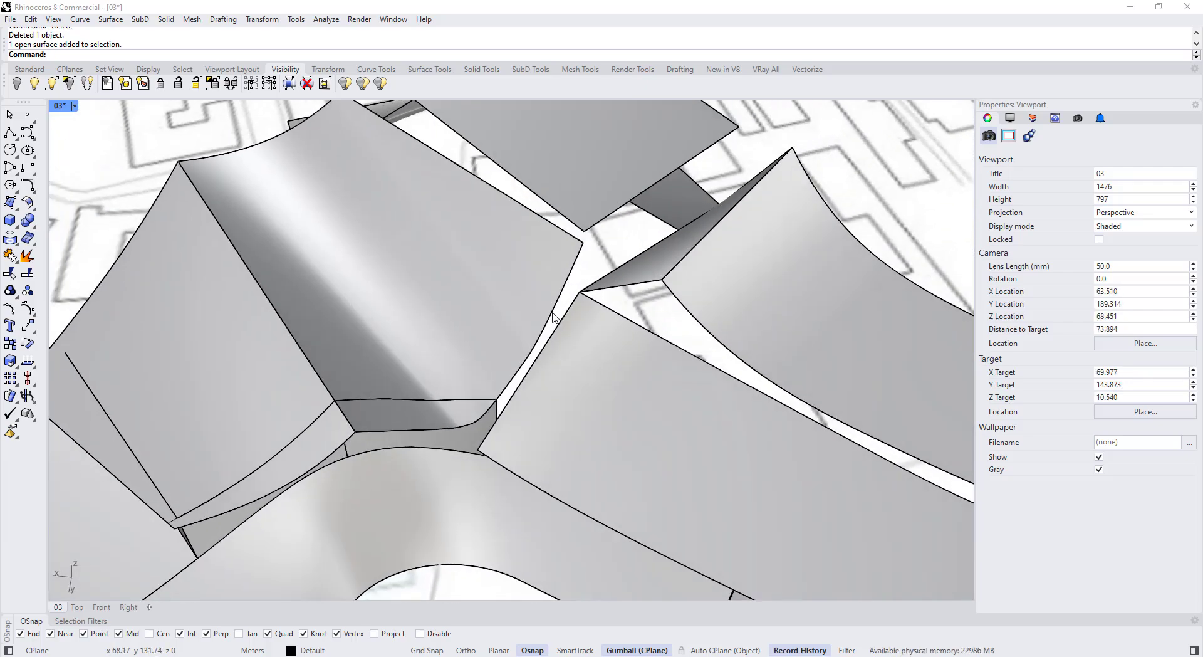
scroll(552, 316, "down", 10)
left_click(503, 230)
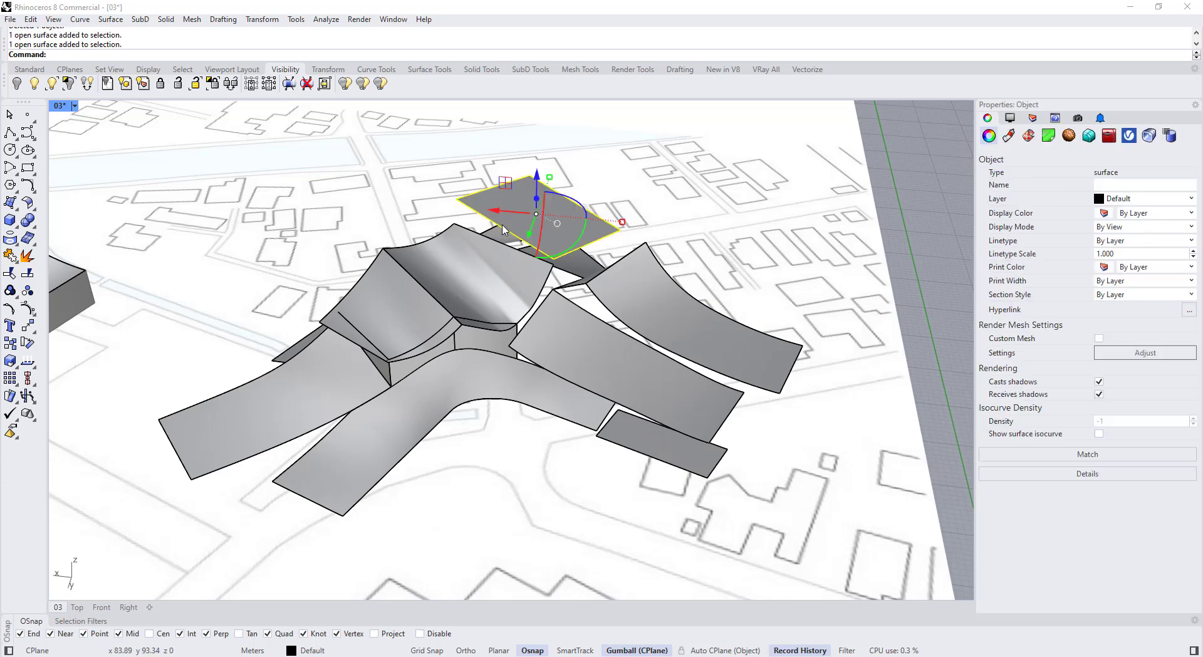
scroll(503, 229, "up", 3)
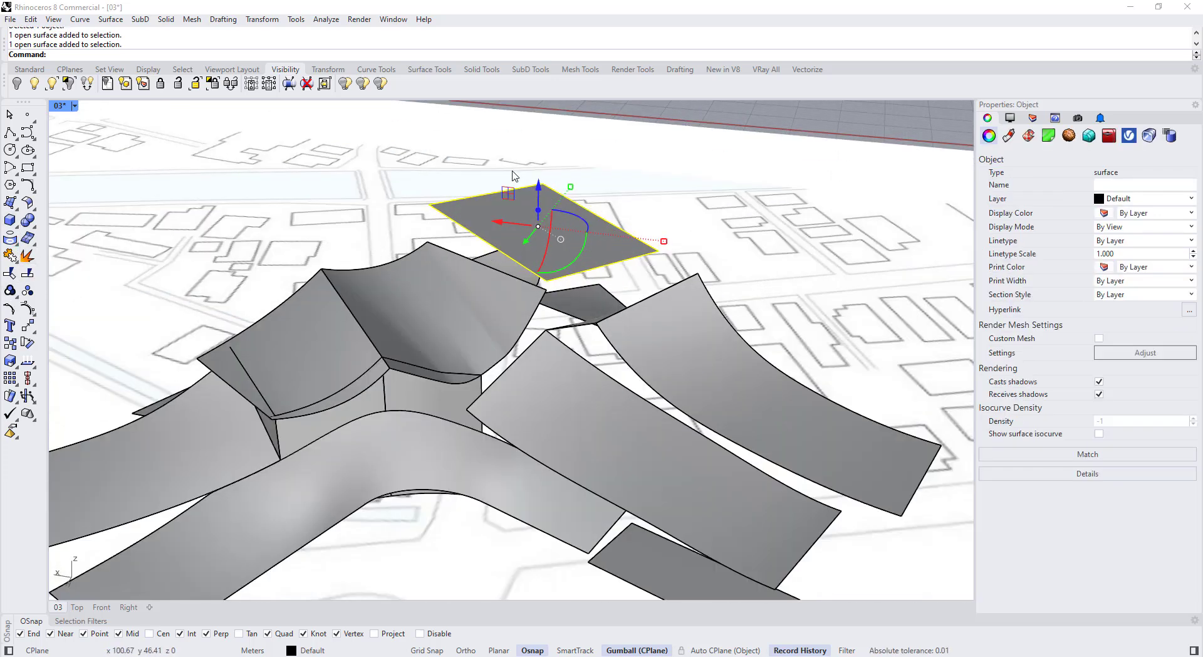
key("Escape")
Step: Duplicate the border of the raised flat roof as a closed curve
left_click(18, 245)
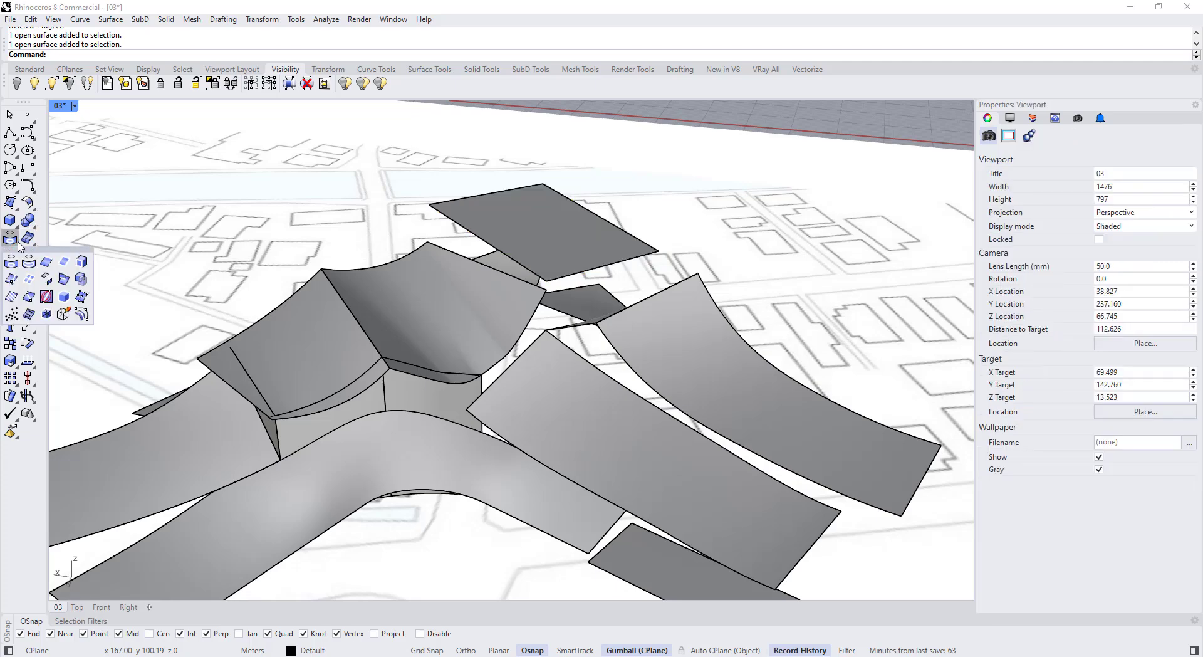
left_click(64, 263)
left_click(478, 231)
key("Return")
Step: Flatten a copy of the flat roof's border curve onto the ground with SetPt, setting only Z with Copy=Yes
type("SetPt")
key("Return")
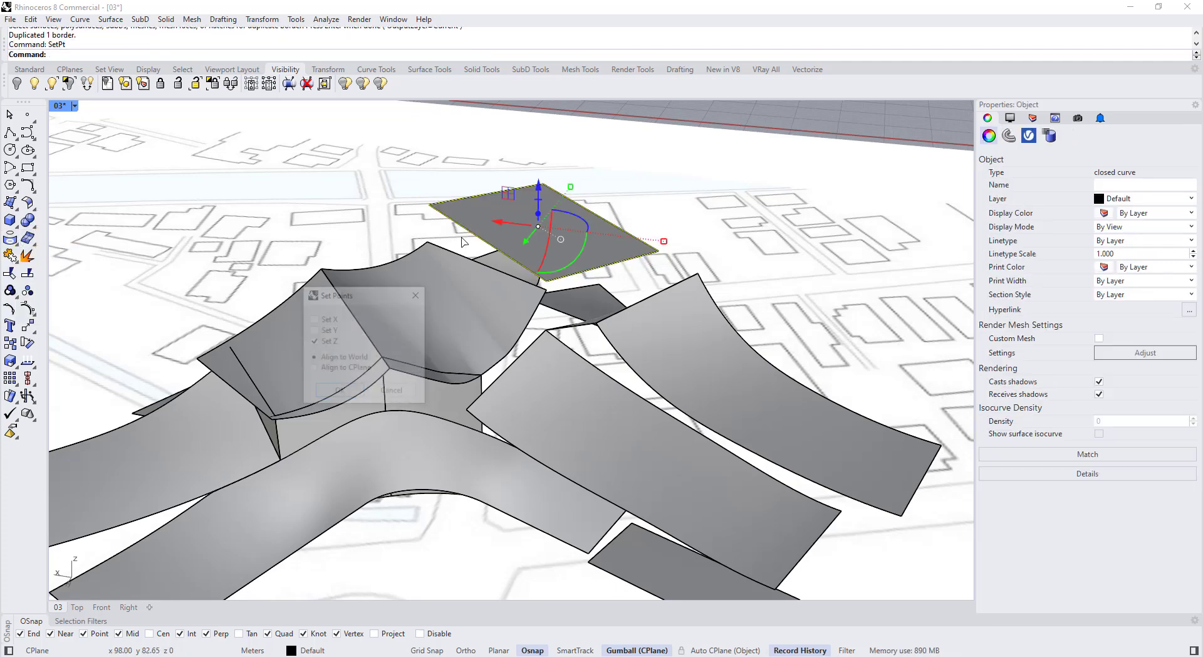
left_click(362, 399)
scroll(531, 361, "down", 4)
right_click_drag(532, 361, 710, 480)
left_click(645, 531)
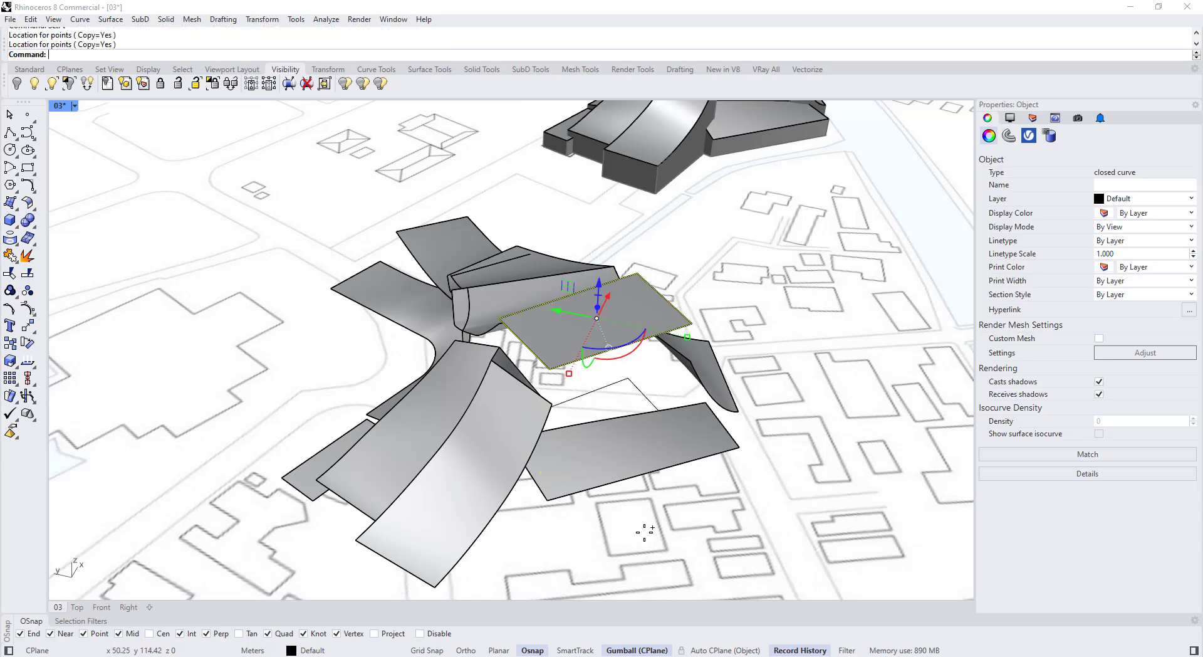
Step: Loft the side walls of the rectangular block between its raised roof outline and the matching outline below
key("Escape")
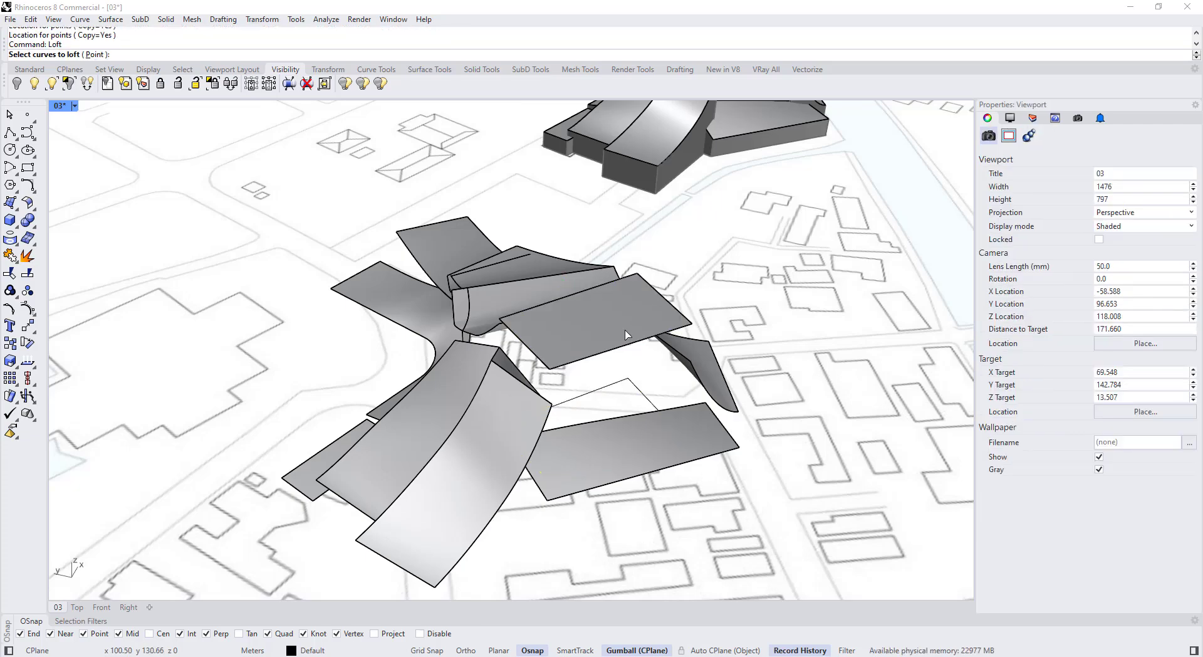
left_click(621, 346)
left_click(642, 384)
right_click_drag(635, 410, 613, 332)
left_click(607, 451)
key("Return")
key("Return")
key("Return")
right_click_drag(408, 411, 578, 465)
scroll(536, 386, "up", 6)
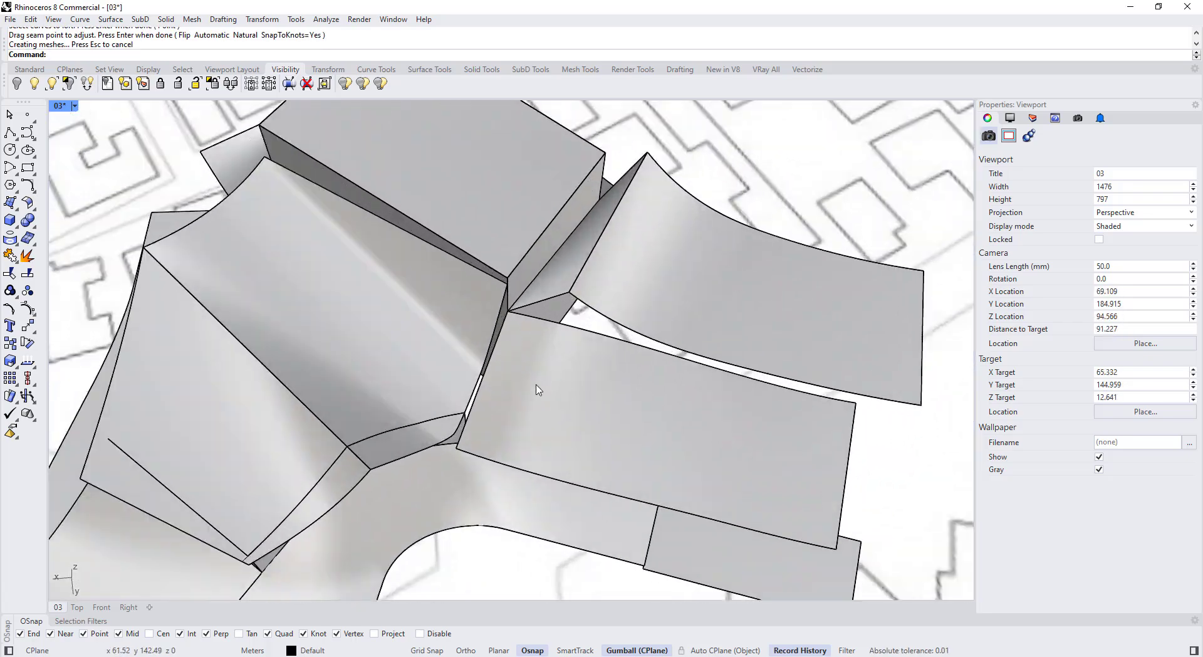
right_click_drag(478, 400, 532, 342)
left_click(494, 324)
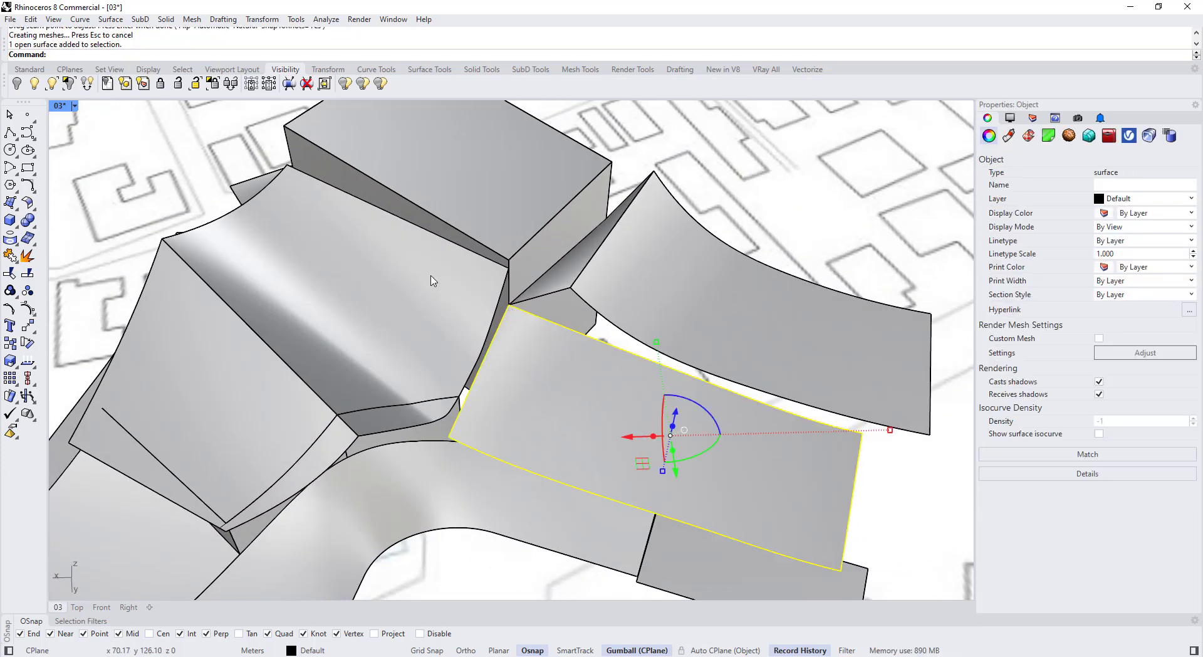
scroll(532, 310, "down", 12)
scroll(379, 307, "up", 8)
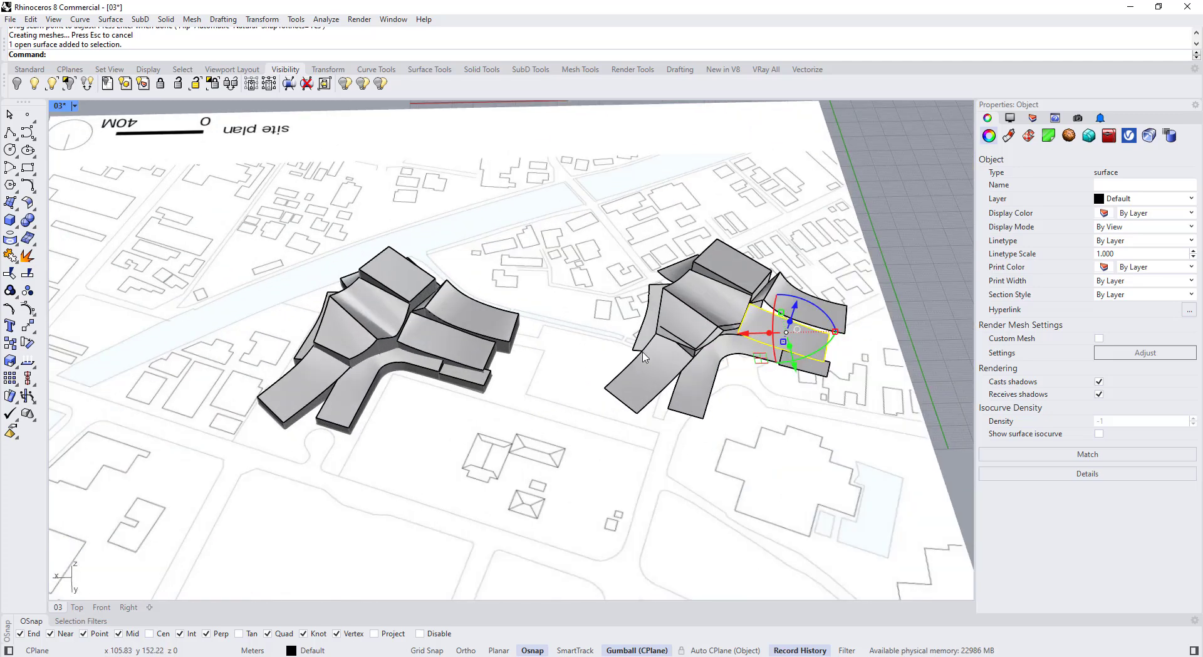
scroll(373, 321, "up", 6)
left_click(458, 337)
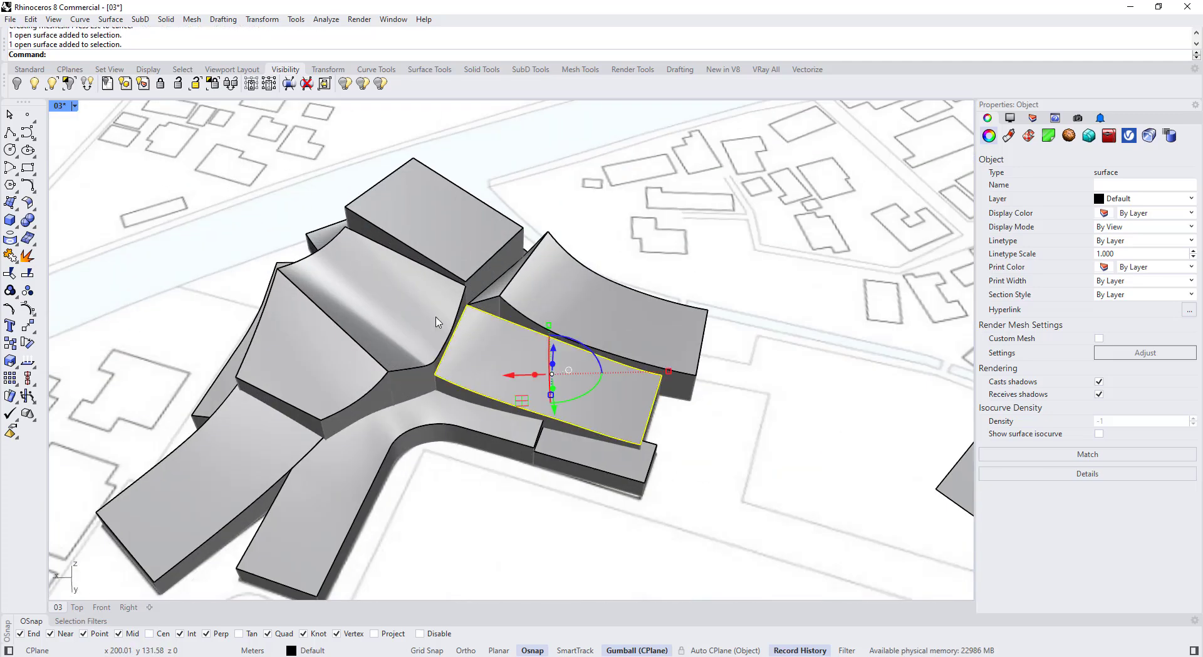
key("Escape")
left_click(479, 335)
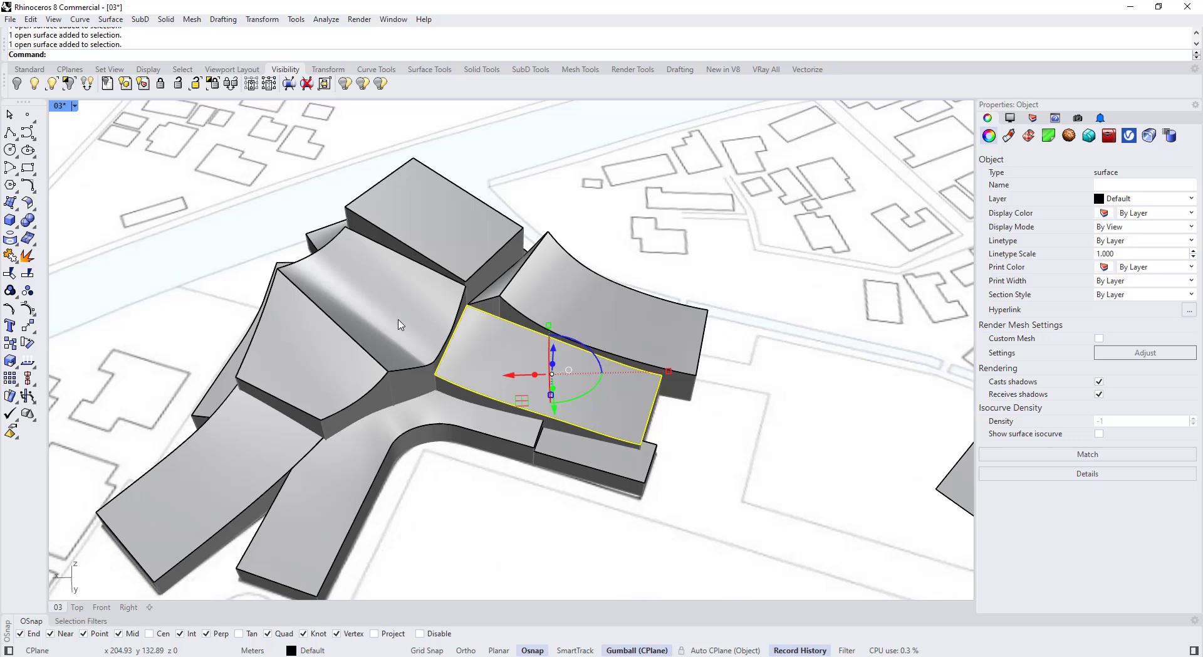
scroll(476, 335, "up", 5)
key("Escape")
Step: Select all the roof surfaces of the finished building with the solid walls and lock them
left_click(468, 338)
left_click(483, 300)
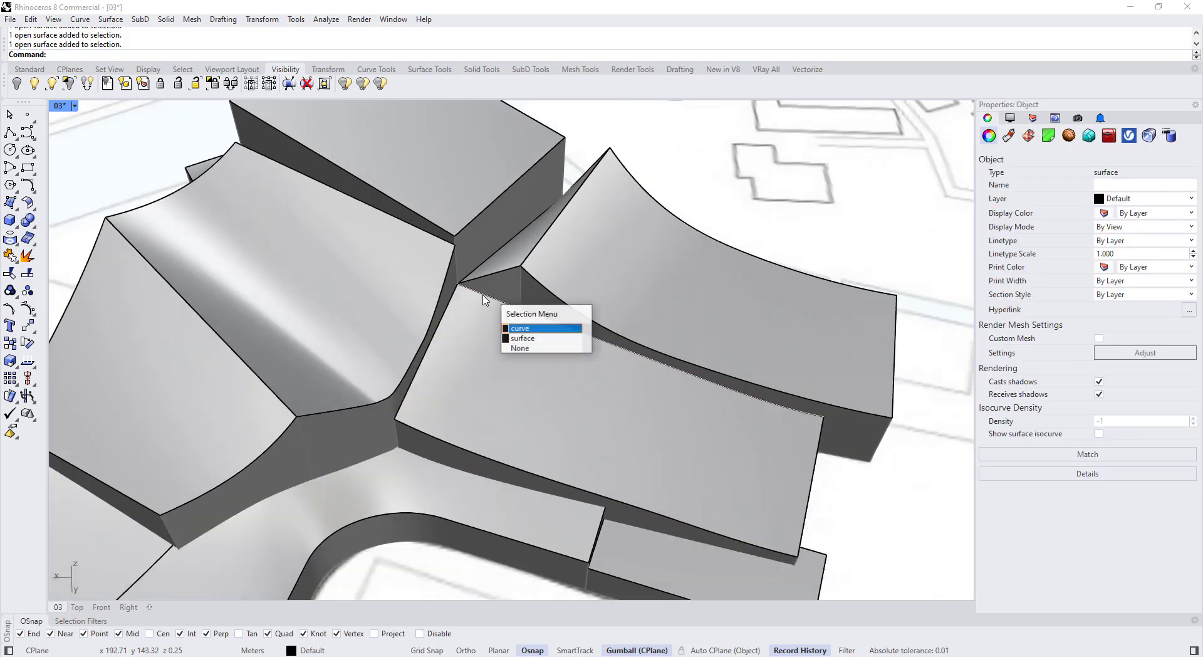
left_click(483, 330)
scroll(483, 330, "down", 4)
left_click(406, 337, "shift")
left_click(312, 371, "shift")
left_click(362, 481, "shift")
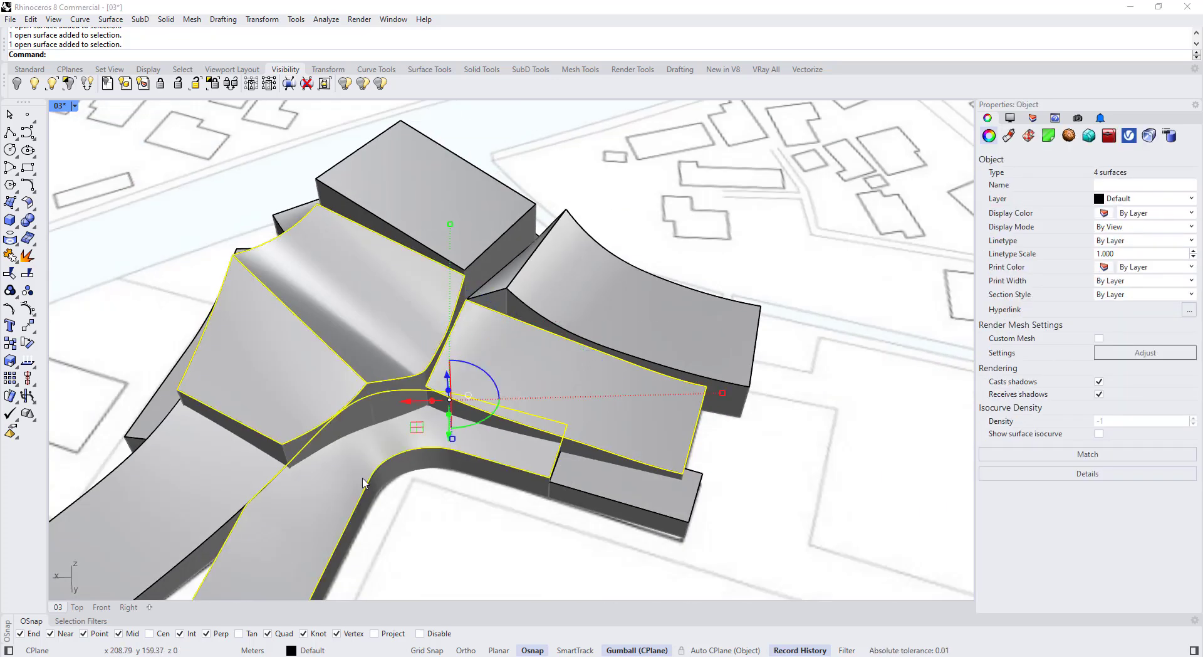
left_click(636, 316, "shift")
scroll(487, 278, "up", 2)
left_click(490, 280, "shift")
left_click(452, 233, "shift")
scroll(305, 447, "up", 2)
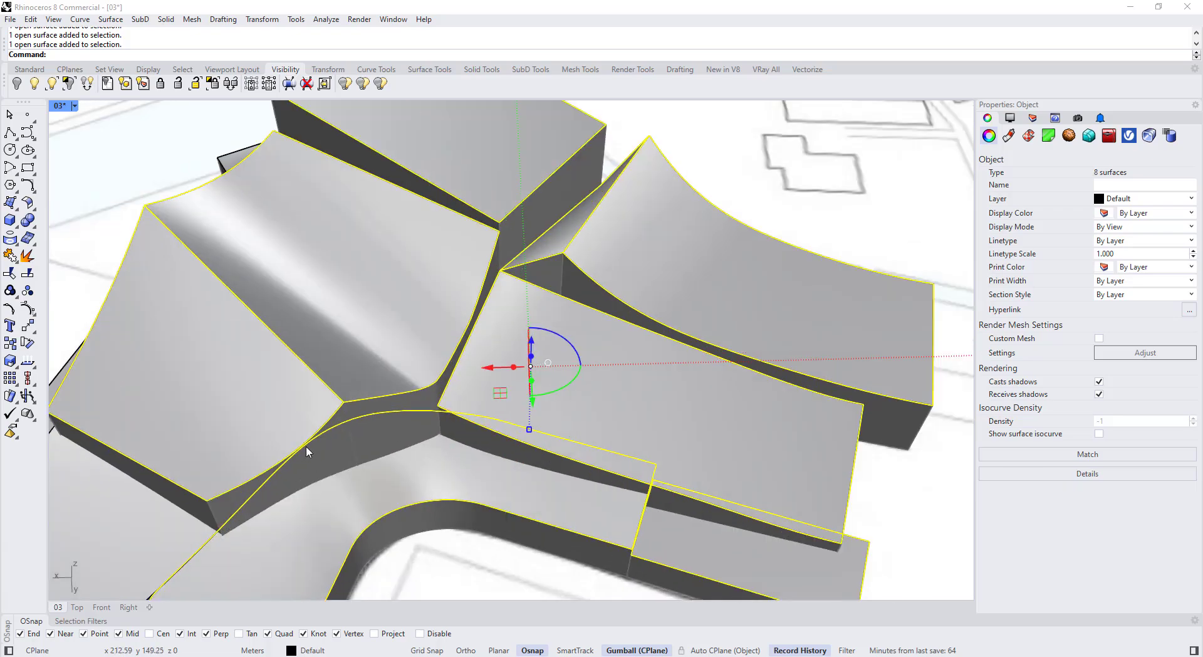
left_click(129, 525, "shift")
right_click_drag(485, 356, 589, 351)
scroll(564, 351, "down", 3)
left_click(416, 460, "shift")
right_click_drag(383, 394, 495, 358)
left_click(378, 364, "shift")
right_click_drag(378, 364, 491, 348)
left_click(360, 437, "shift")
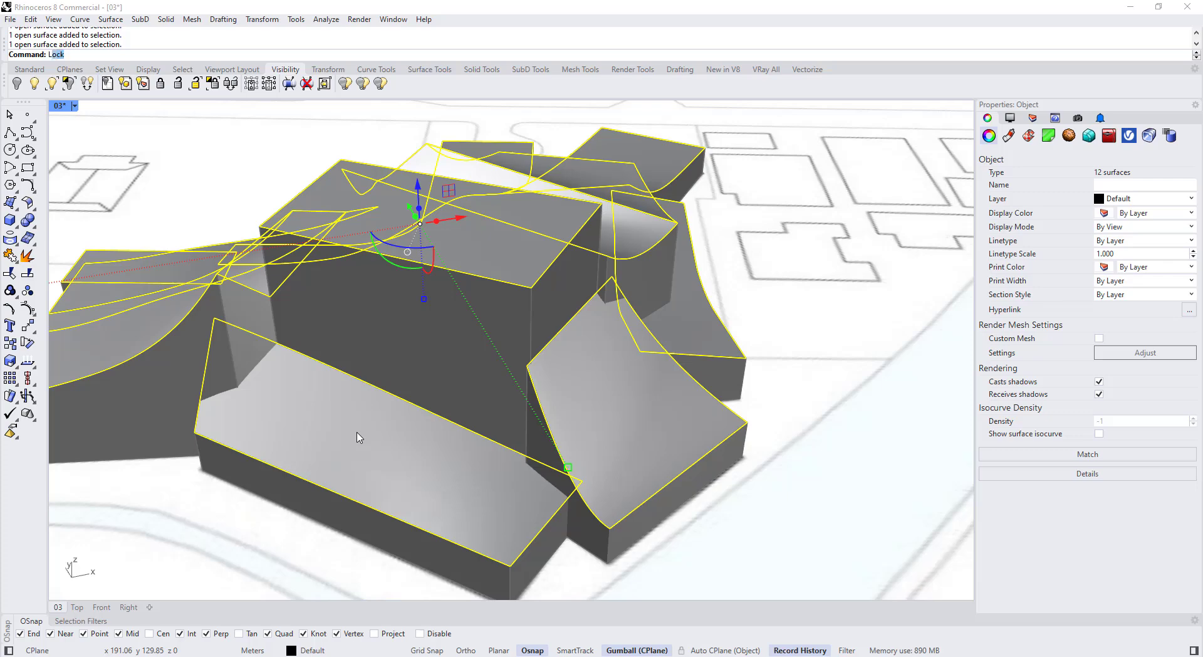
key("Return")
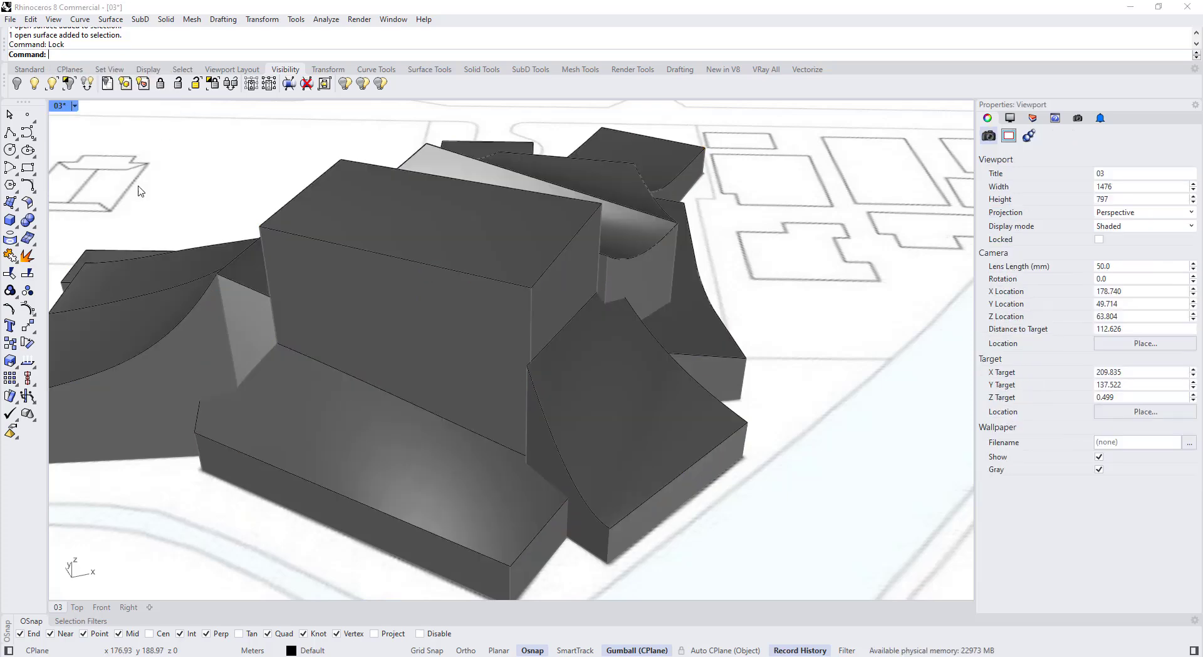
Step: Turn on the control points of the three open boundary curves around the roof wing next to the central roof
right_click_drag(199, 191, 666, 332)
scroll(668, 334, "down", 4)
left_click(672, 286)
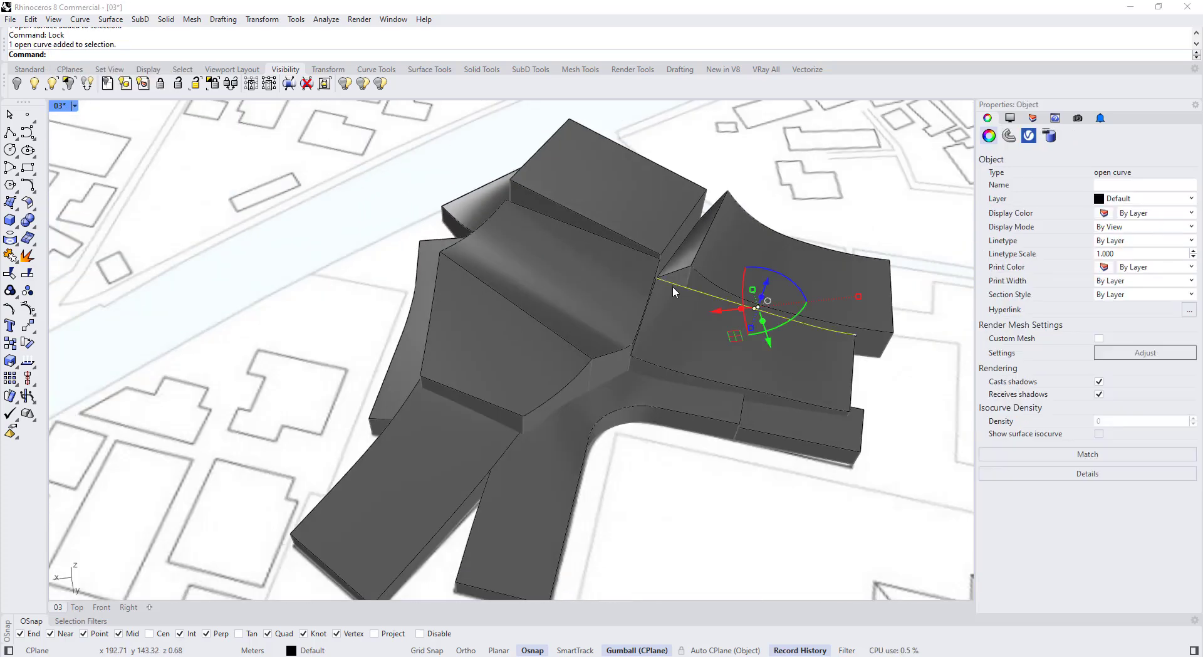
right_click_drag(672, 286, 633, 320)
left_click(634, 320, "shift")
left_click(634, 366, "shift")
left_click(693, 405, "shift")
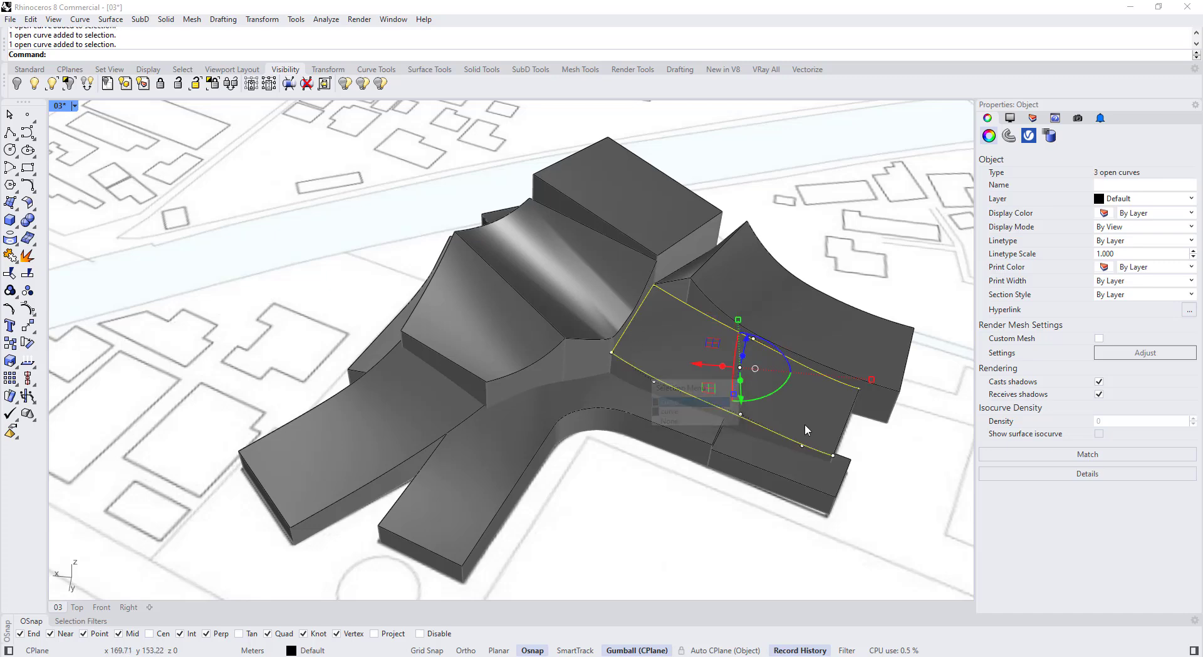
key("F10")
scroll(601, 283, "up", 5)
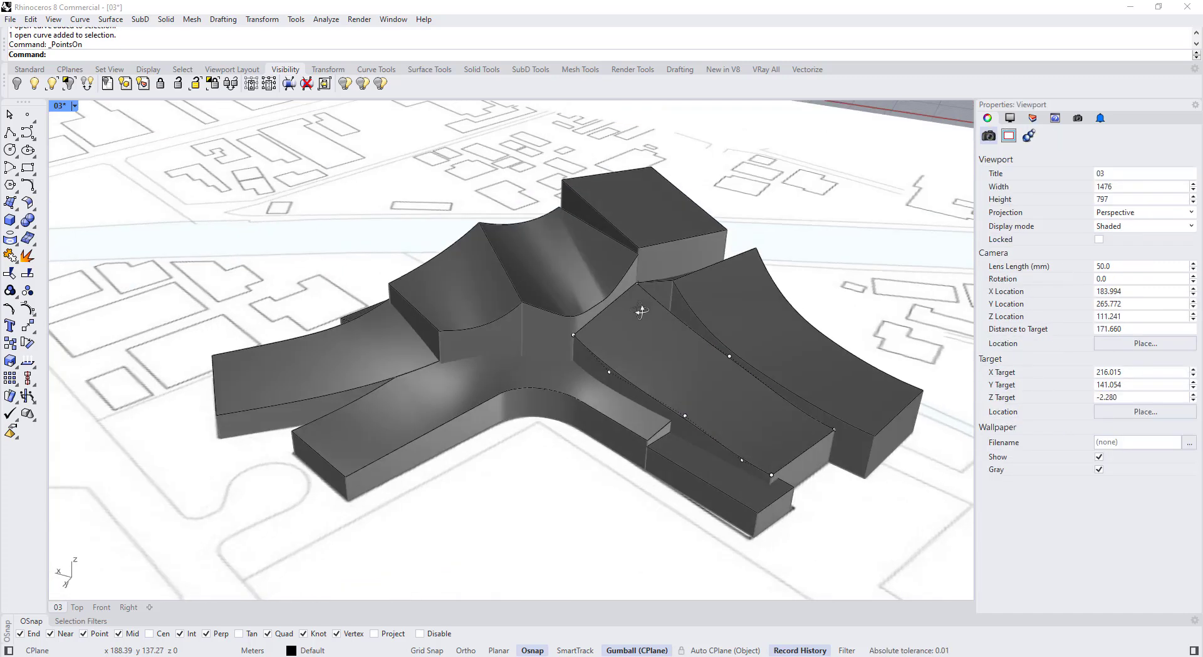
Step: Show the Top view maximised and frame the wing's junction with the central roof
double_click(62, 107)
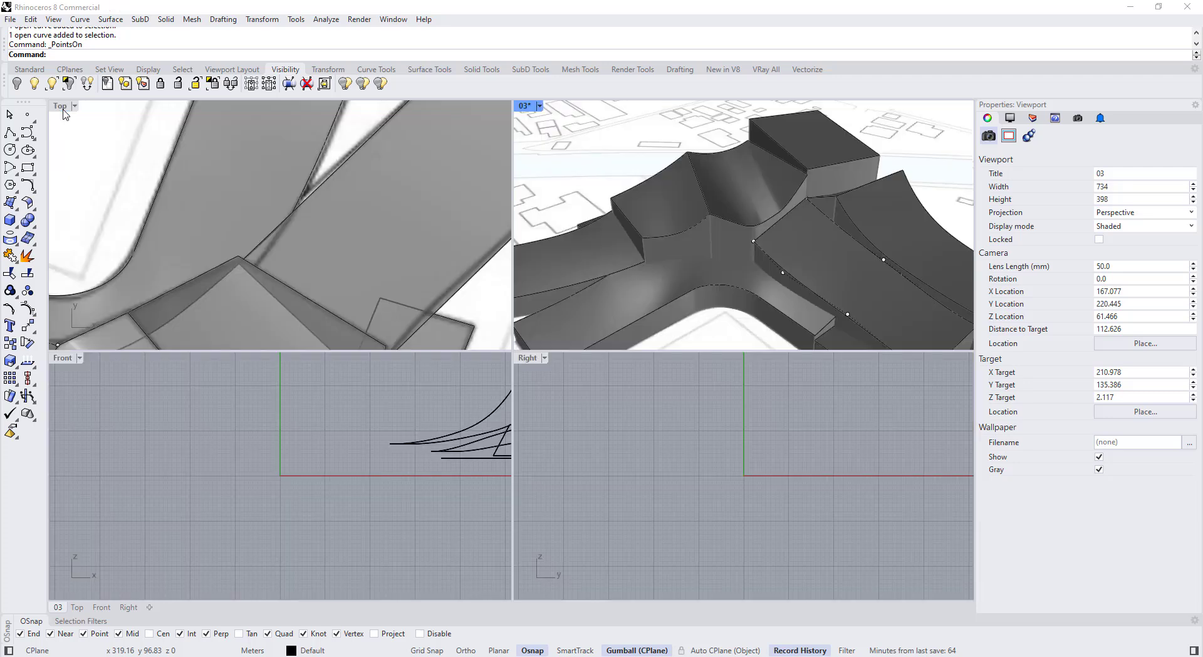
double_click(60, 107)
scroll(376, 201, "down", 5)
scroll(333, 292, "up", 2)
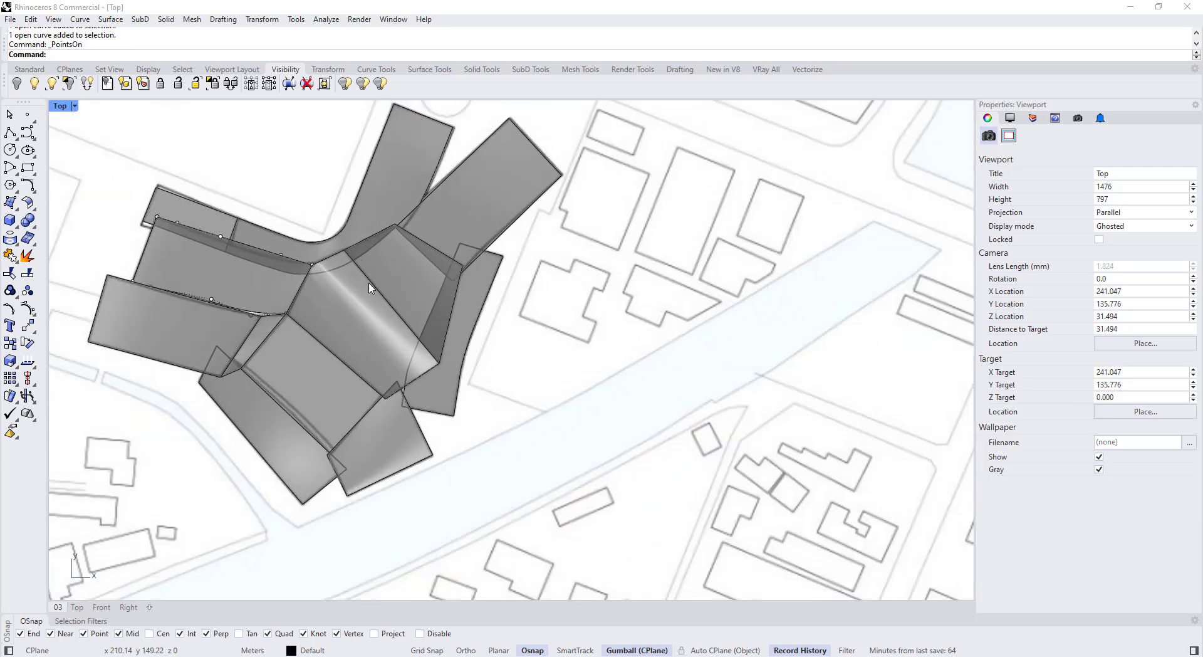
scroll(424, 248, "up", 4)
scroll(434, 254, "down", 2)
right_click_drag(270, 322, 277, 326)
scroll(276, 326, "up", 6)
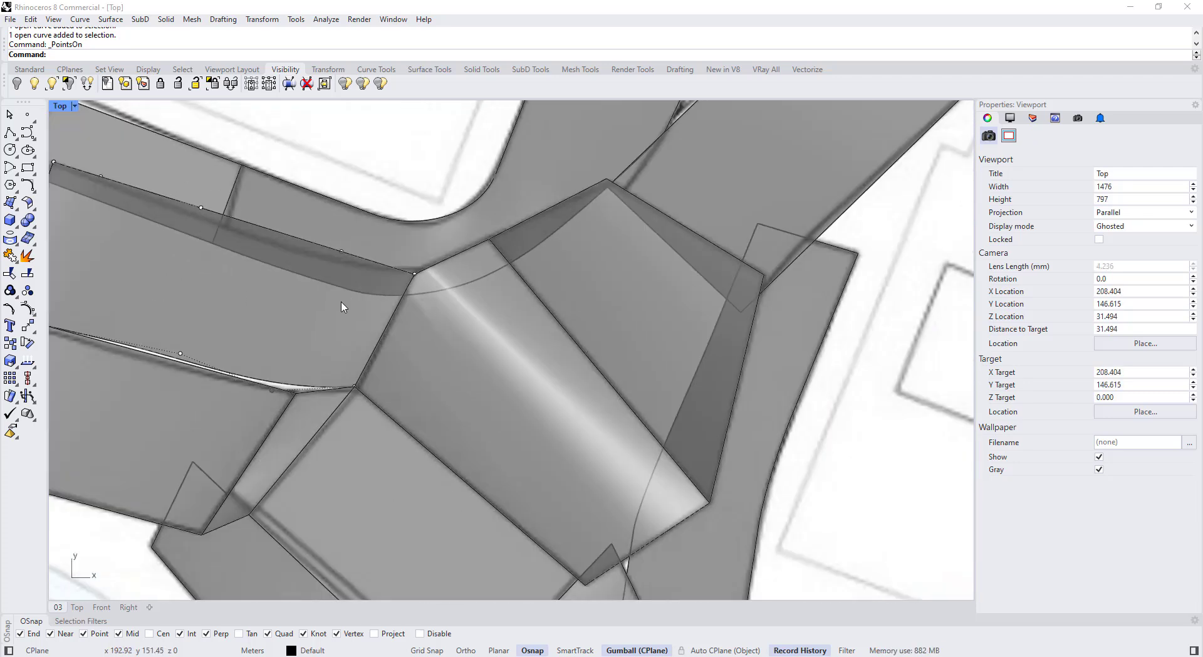
scroll(397, 286, "up", 2)
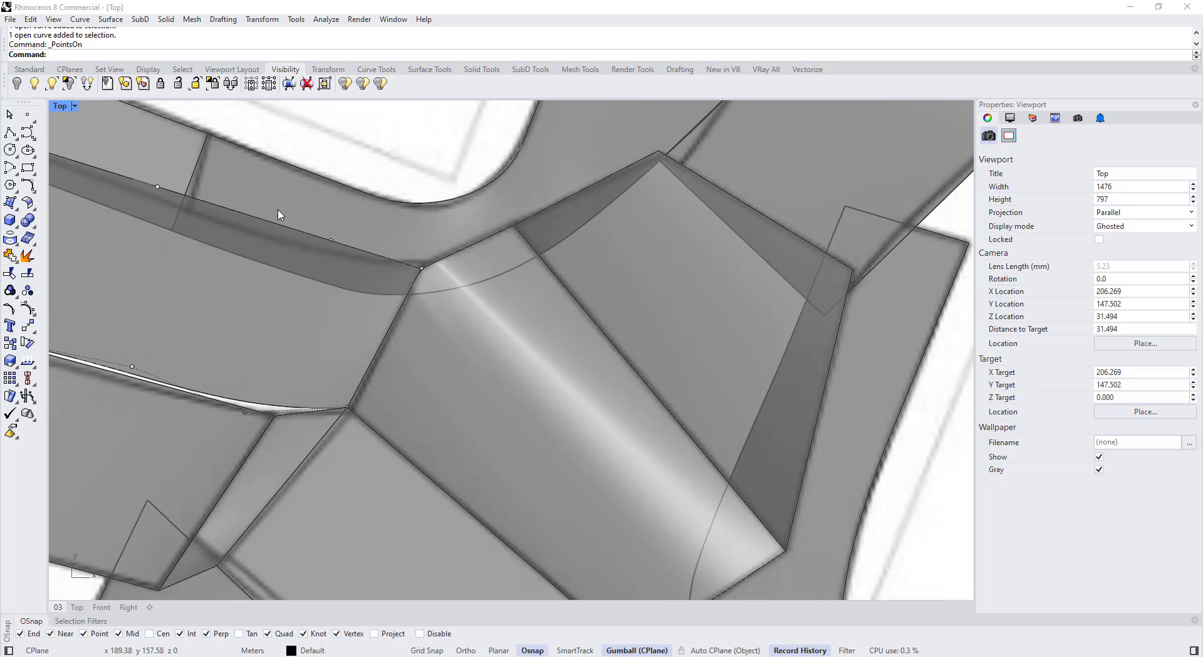
Step: Move the two coincident control points at the wing's lower inner corner outward, past the corner of the neighbouring roof
scroll(520, 151, "down", 2)
scroll(418, 234, "up", 2)
left_click_drag(419, 222, 457, 267)
scroll(458, 269, "down", 6)
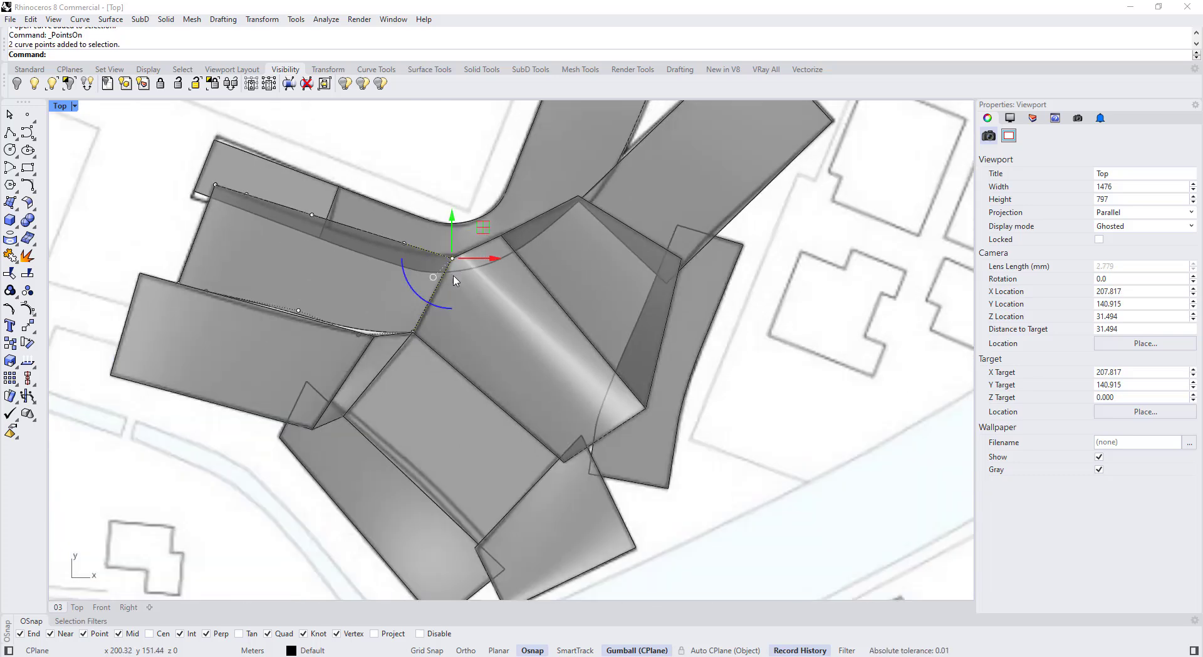
scroll(455, 280, "up", 6)
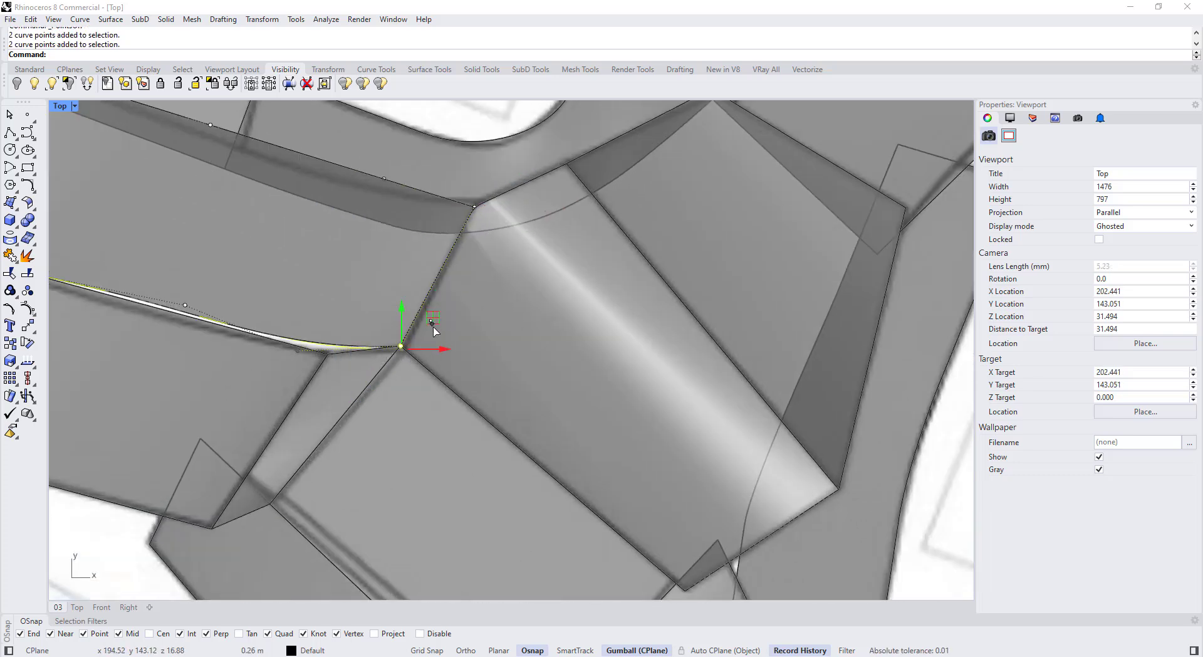
left_click_drag(442, 356, 453, 359)
scroll(473, 359, "down", 2)
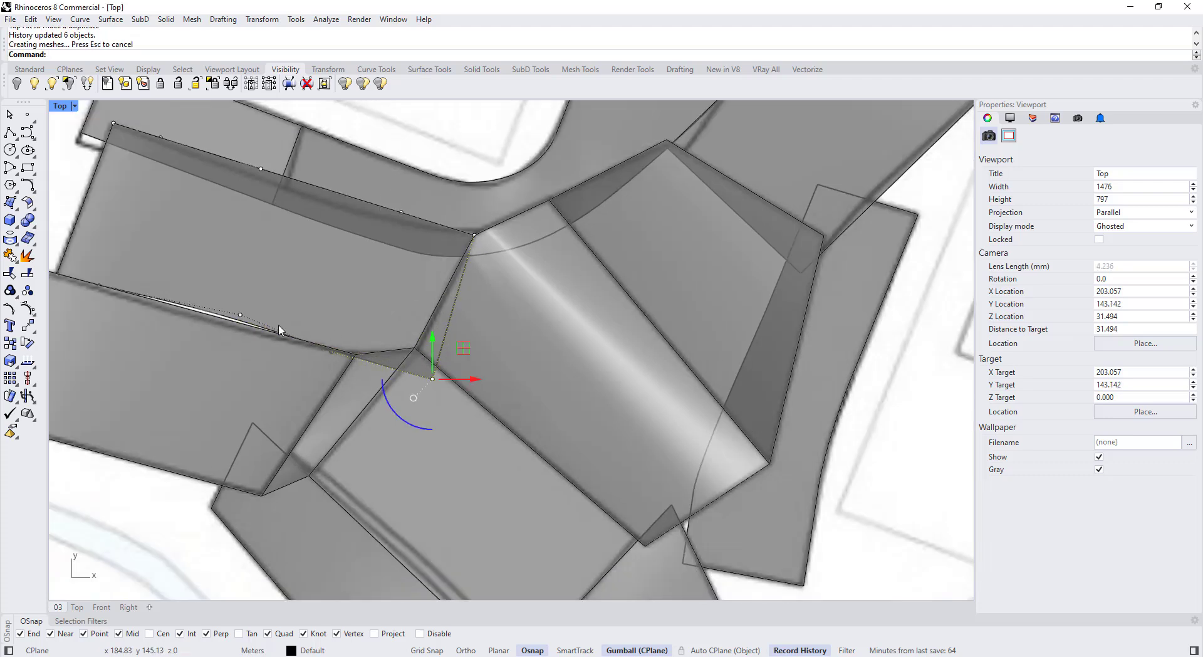
Step: Move the control point midway along the wing's lower long edge outward to straighten the edge against the adjacent wing
scroll(220, 322, "up", 2)
left_click_drag(233, 276, 272, 310)
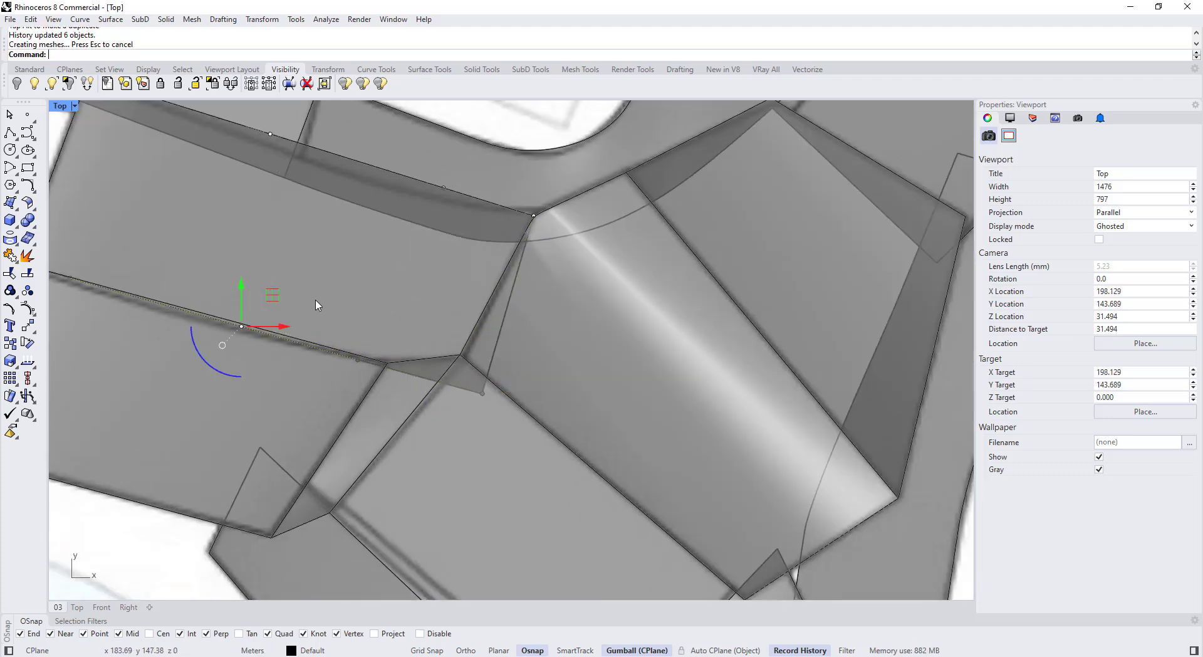
scroll(314, 306, "down", 3)
scroll(189, 297, "up", 2)
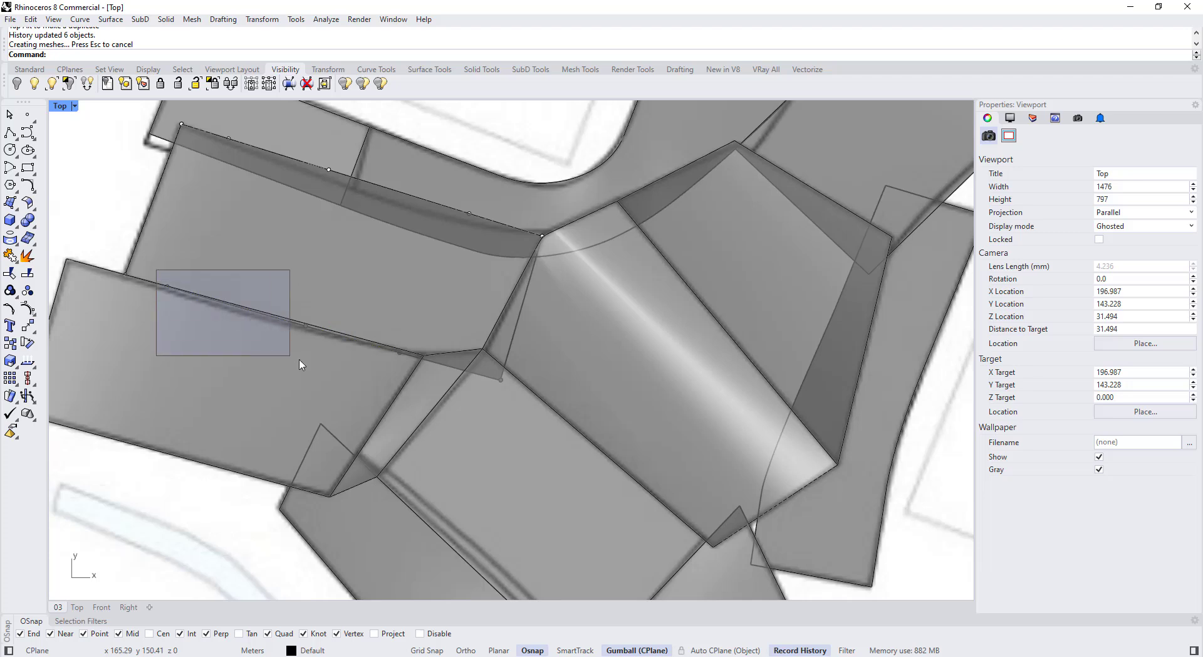
Step: Try to shift only the two middle control points of the wing's lower long edge over the adjacent wing
left_click_drag(299, 359, 315, 365)
left_click_drag(267, 274, 265, 284)
scroll(139, 270, "up", 2)
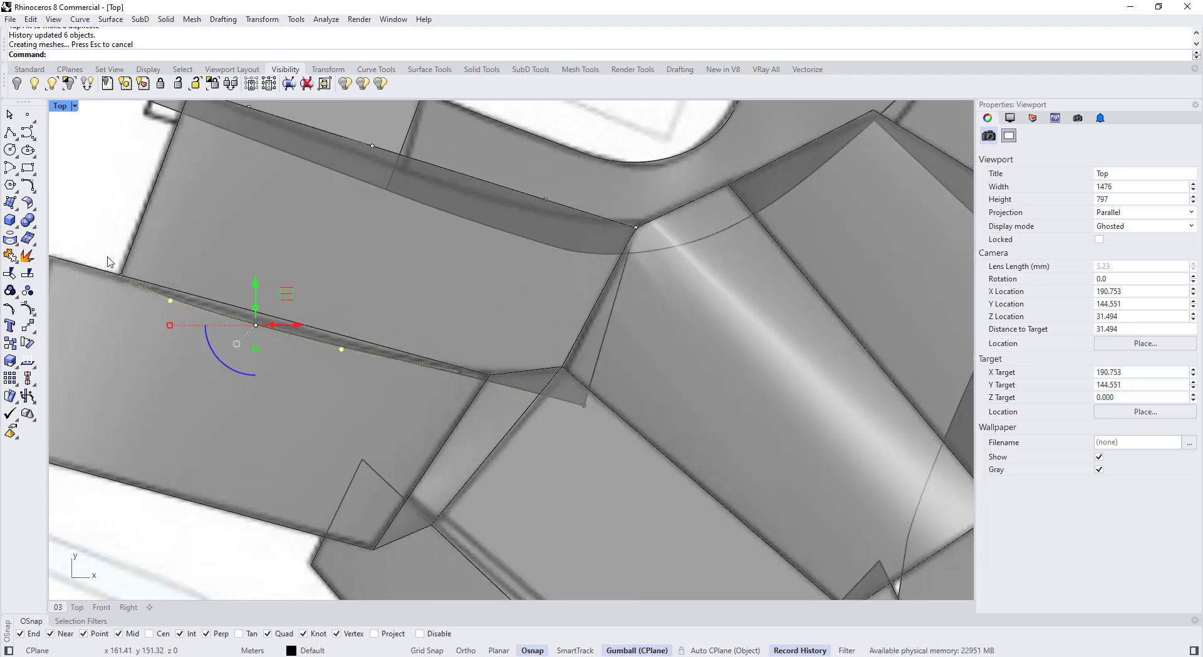
left_click_drag(109, 262, 133, 280)
key("ctrl+z")
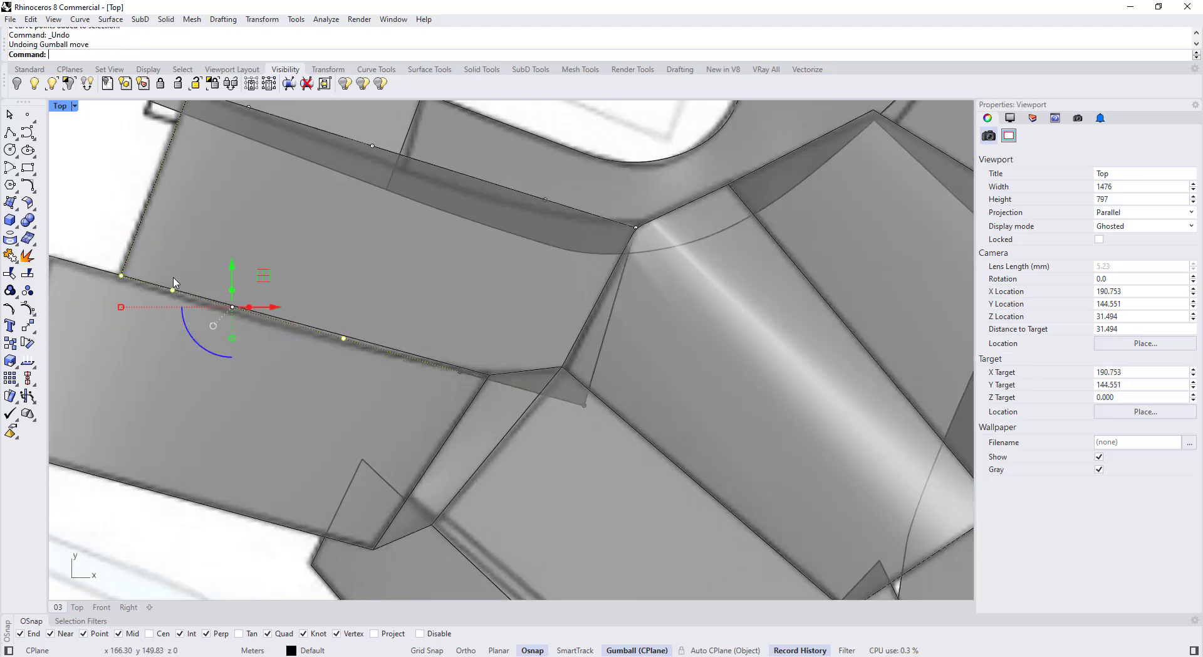
Step: Shift the control points of the wing's lower long edge, including its outer end, slightly over the adjacent wing
left_click_drag(102, 247, 470, 402)
left_click_drag(171, 254, 168, 263)
left_click_drag(300, 275, 371, 364)
left_click_drag(372, 311, 372, 318)
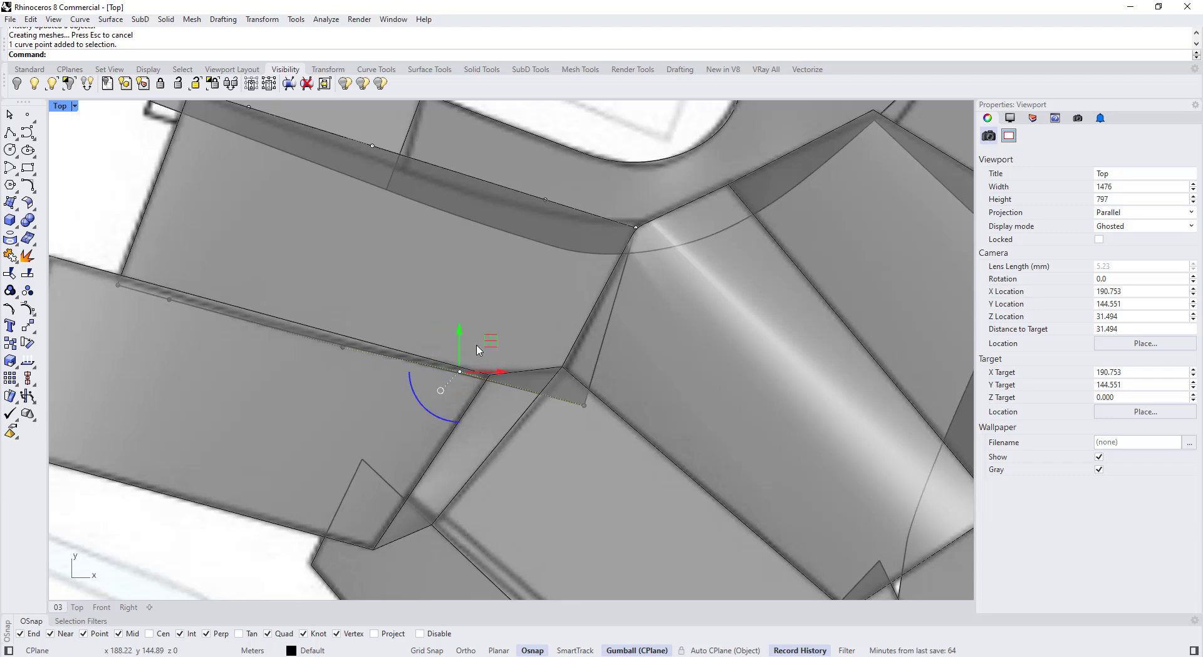
left_click_drag(489, 346, 488, 346)
Step: Move the control points at the wing's upper inner corner into the central roof, and select the lower inner corner's points
right_click_drag(595, 289, 417, 361)
scroll(623, 233, "down", 4)
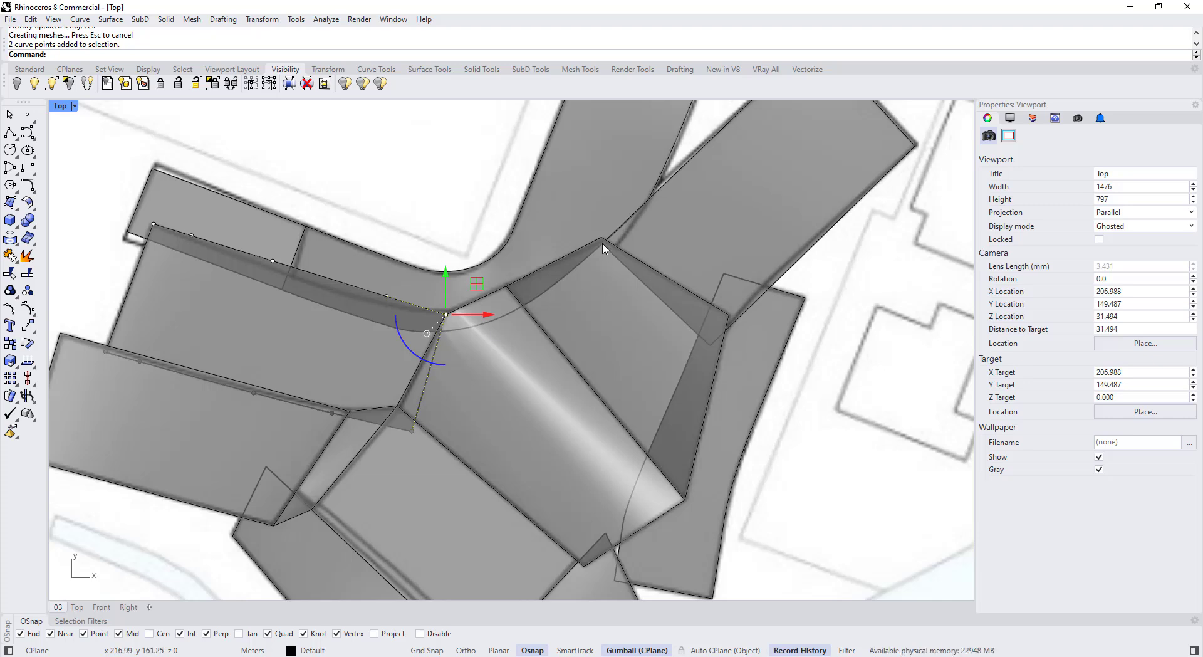
scroll(406, 353, "up", 3)
left_click_drag(510, 269, 525, 275)
scroll(406, 447, "up", 2)
left_click_drag(404, 458, 436, 498)
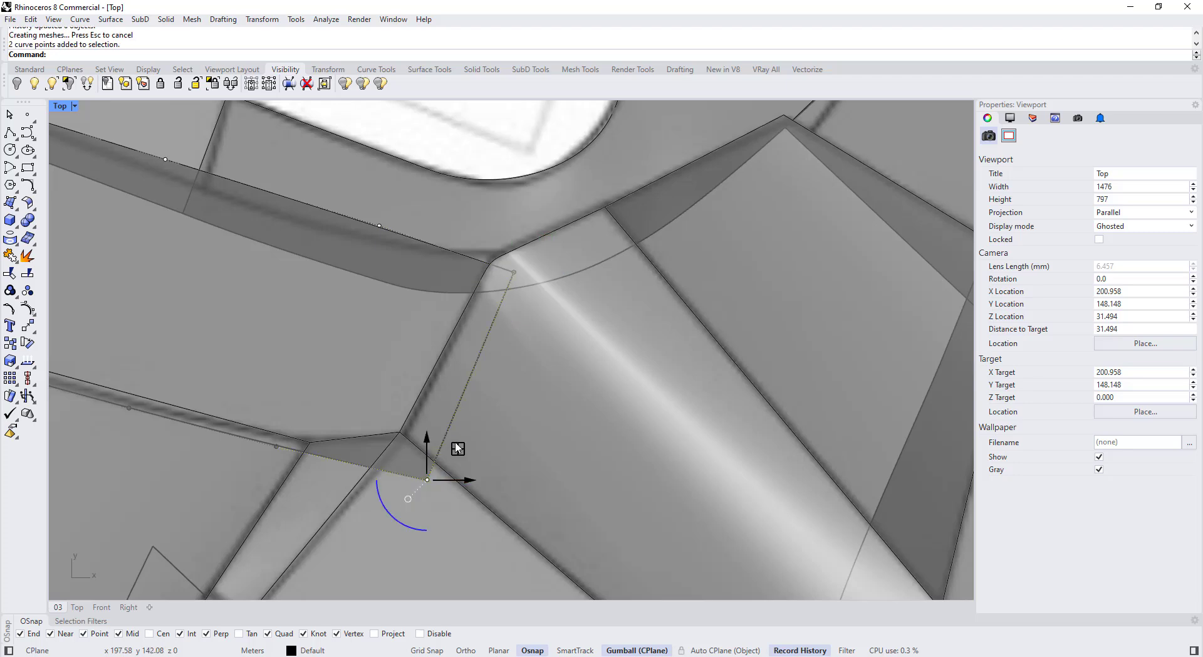
scroll(457, 406, "down", 10)
scroll(458, 460, "up", 9)
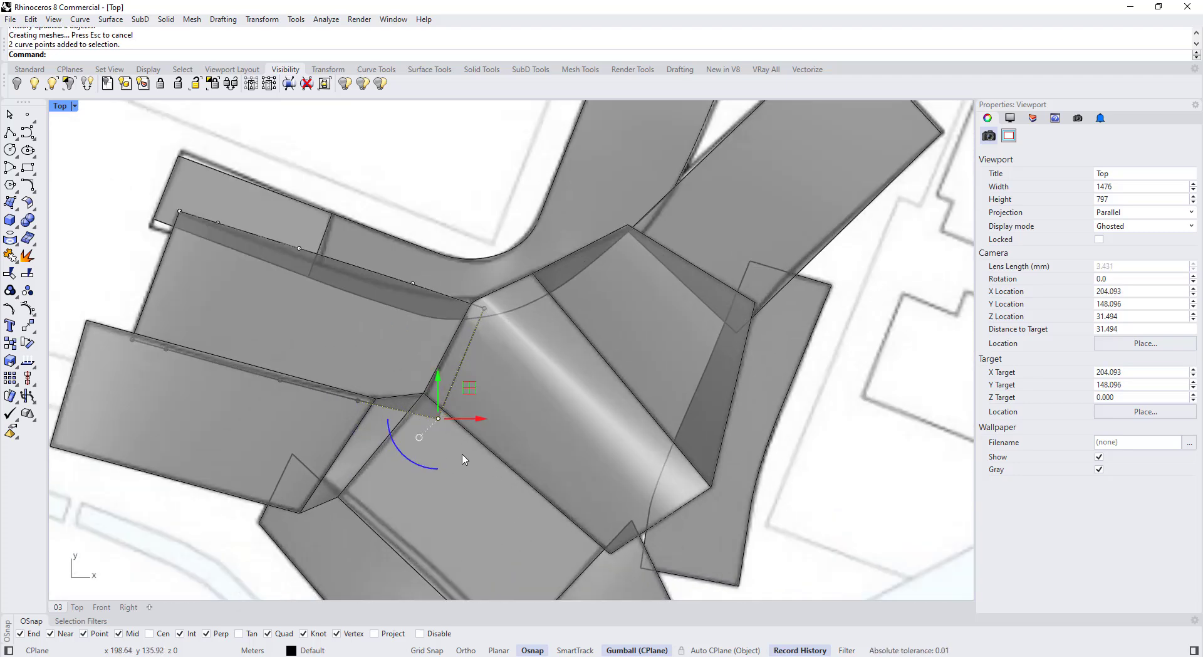
scroll(419, 414, "up", 3)
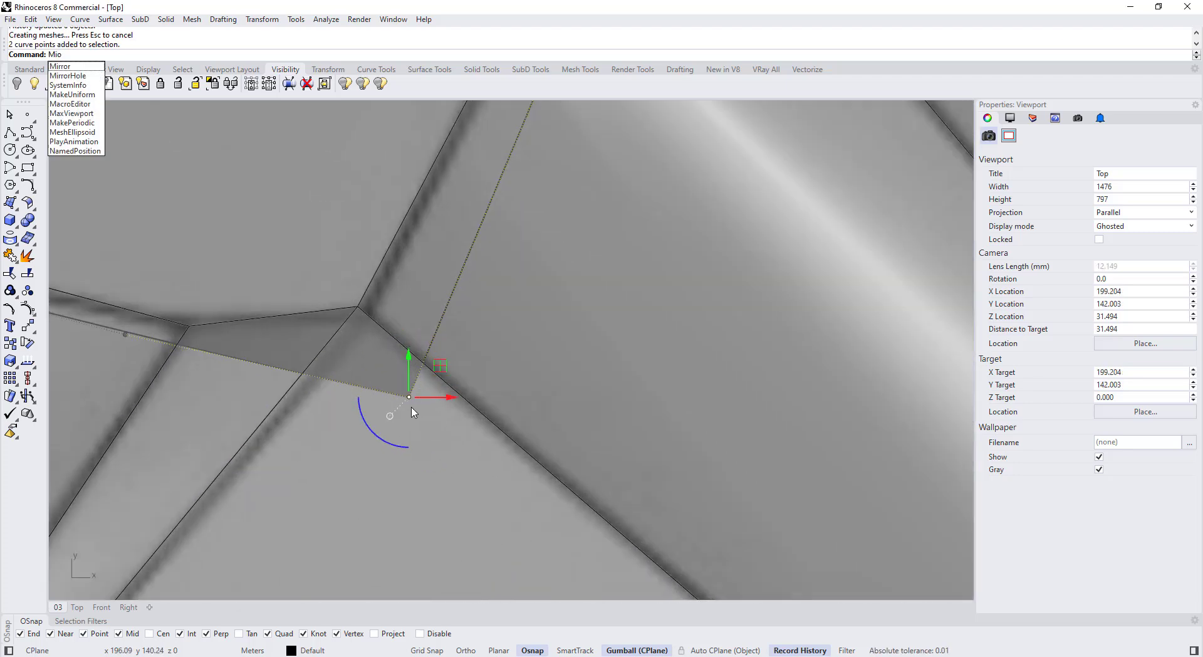
Step: Try to move the lower inner corner's control points onto the central roof's long edge with the Move command
key("Escape")
type("Move")
key("Return")
left_click(409, 397)
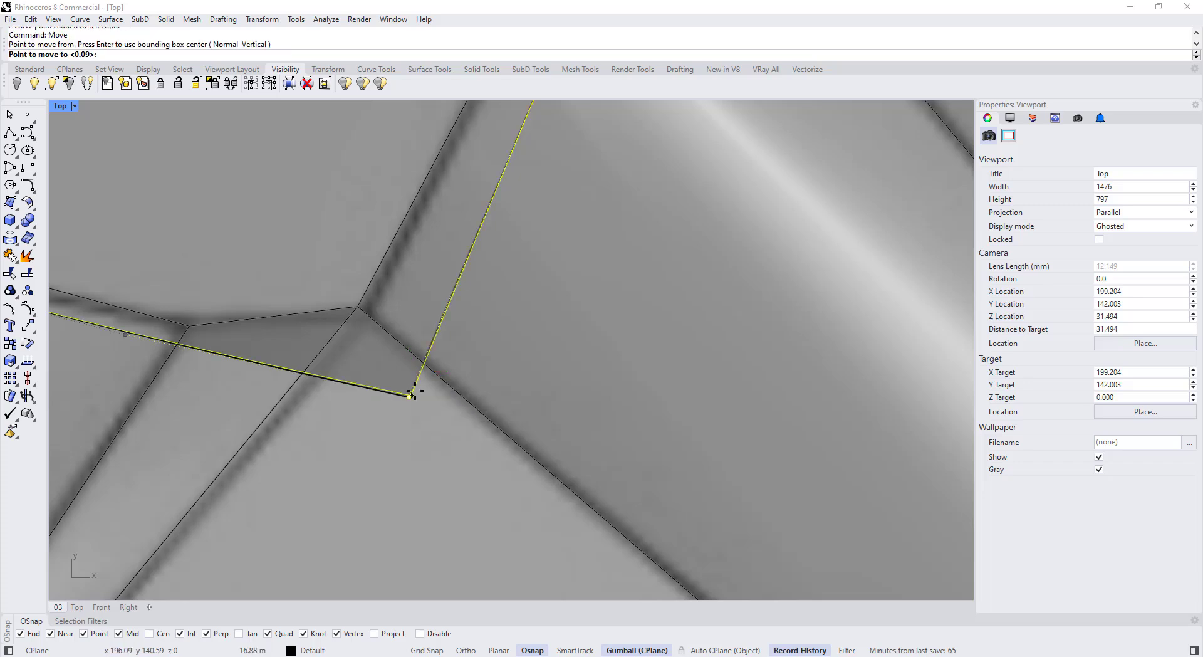
left_click(456, 386)
scroll(482, 411, "down", 4)
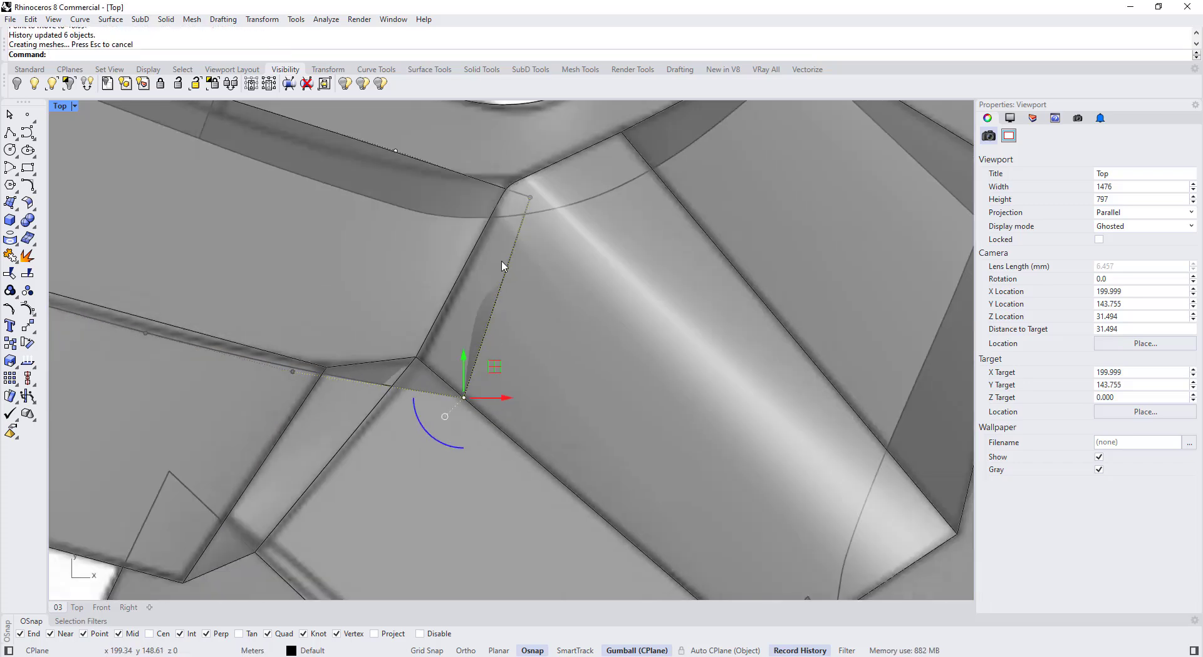
key("ctrl+z")
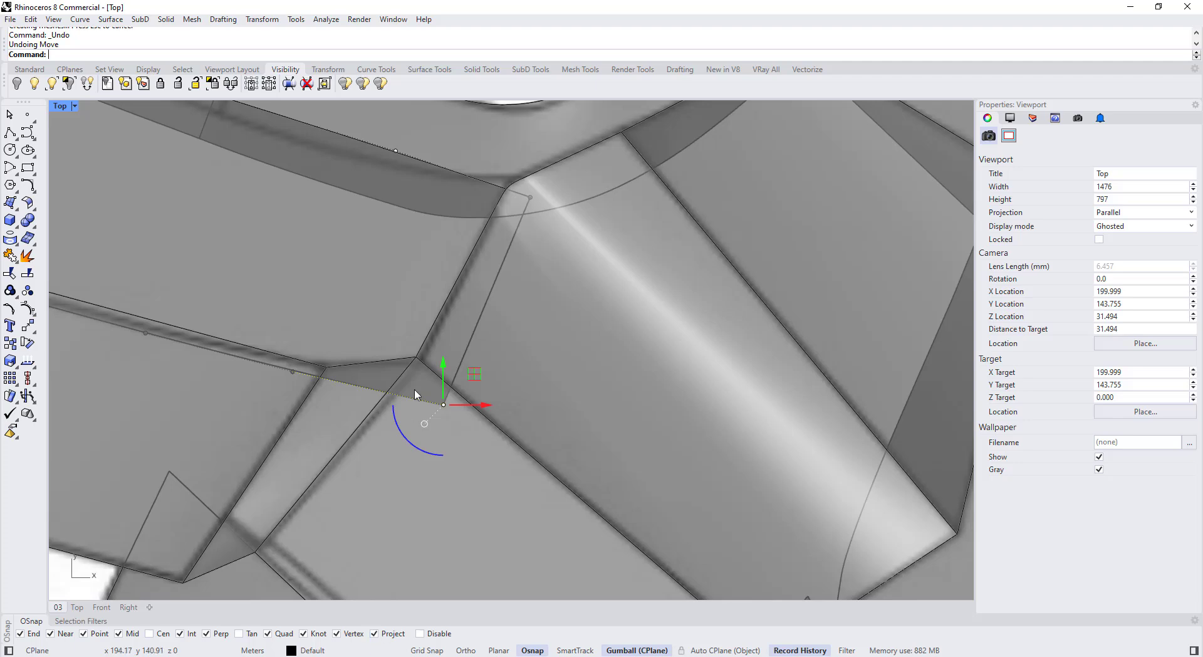
Step: Move the lower inner corner's control points onto the central roof's long edge, using a projected perpendicular object snap
scroll(415, 395, "up", 4)
key("Return")
left_click(469, 421)
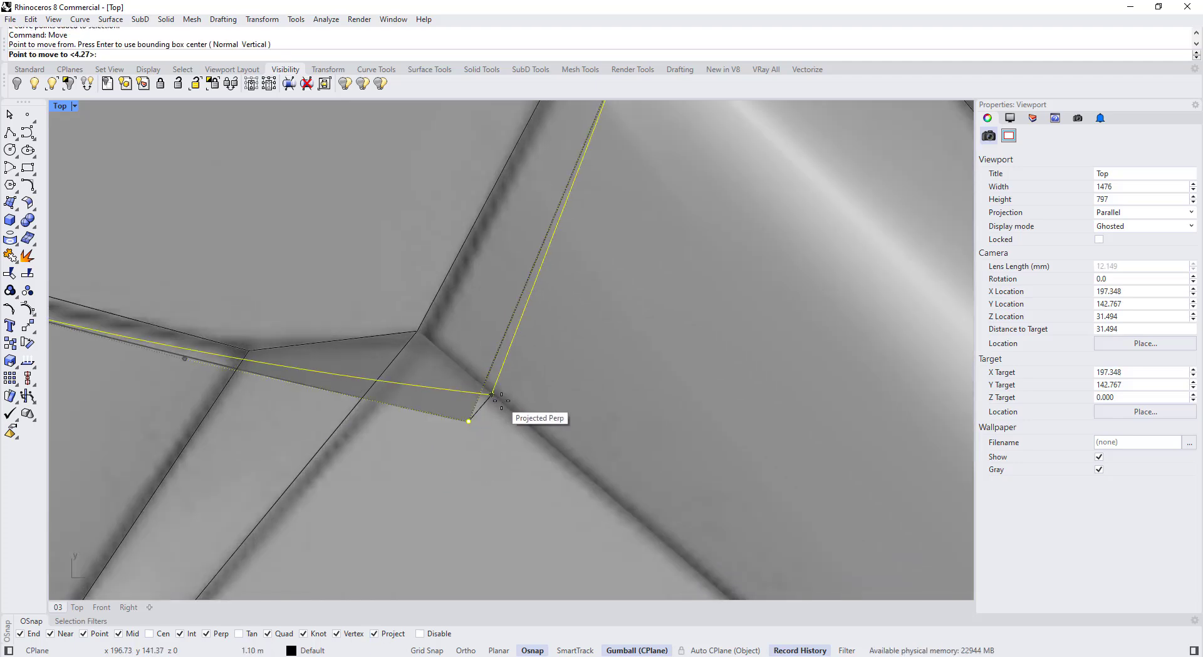
left_click(493, 395)
scroll(438, 401, "down", 6)
scroll(526, 427, "up", 1)
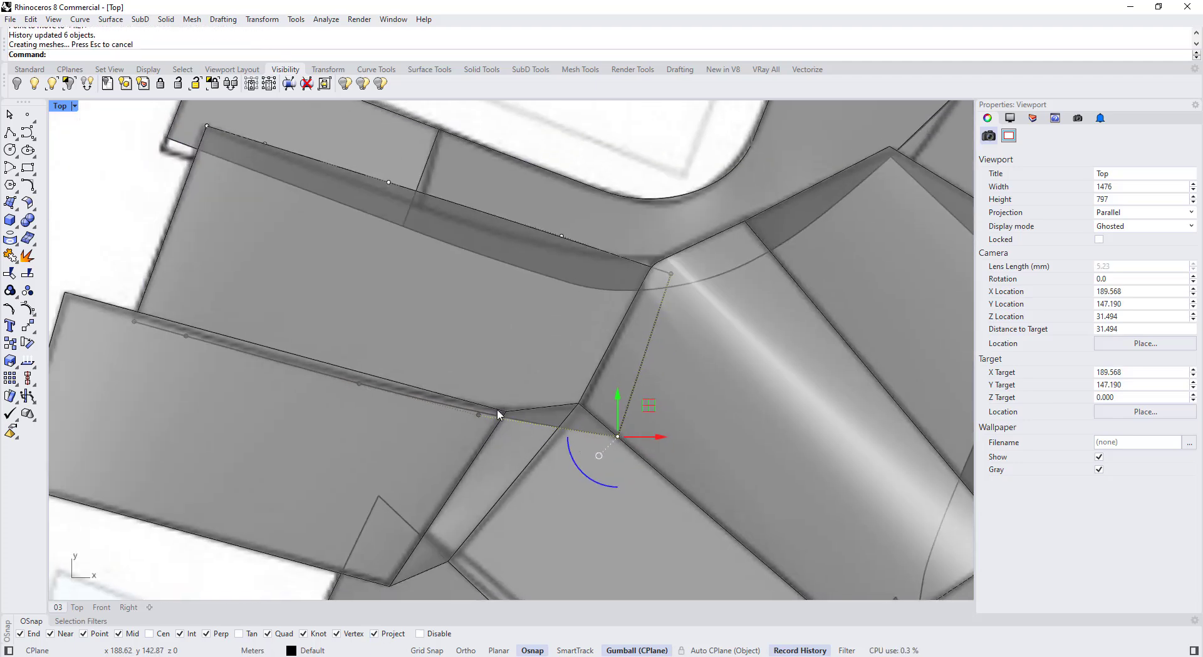
Step: Maximize perspective viewport 03, inspect the moved wing corner from several sides, and set the display mode to Ghosted
scroll(419, 383, "down", 2)
double_click(62, 108)
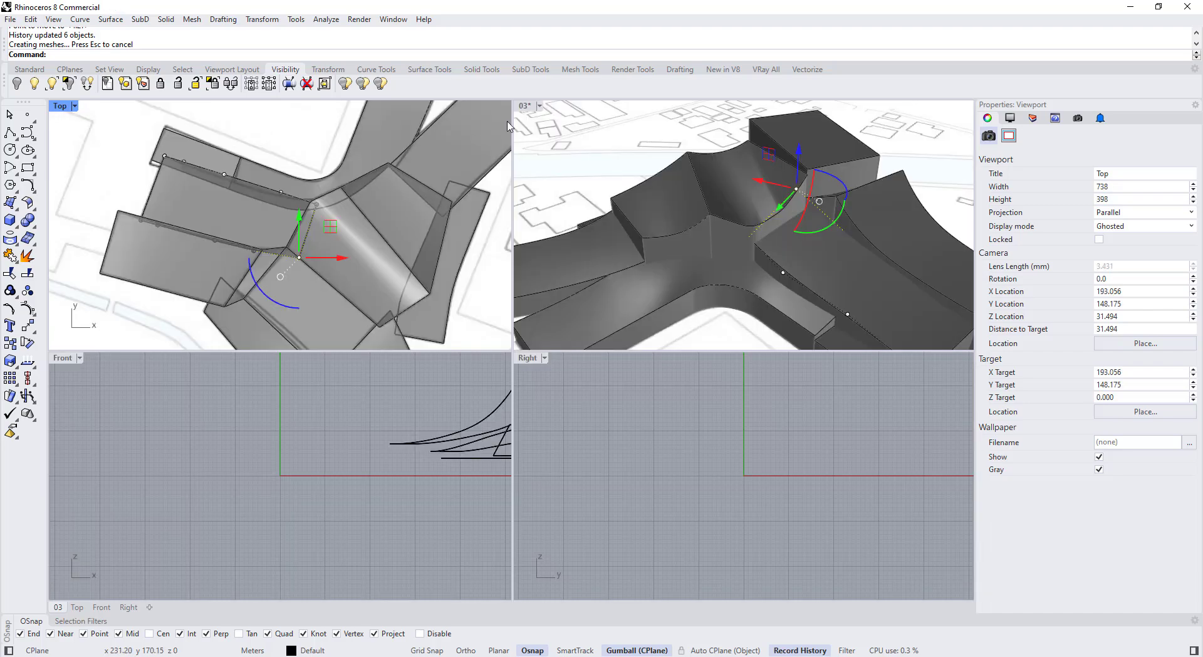
double_click(528, 108)
mouse_move(514, 282)
right_mouse_down()
mouse_move(439, 260)
mouse_move(483, 260)
mouse_move(520, 282)
mouse_move(508, 277)
right_mouse_up()
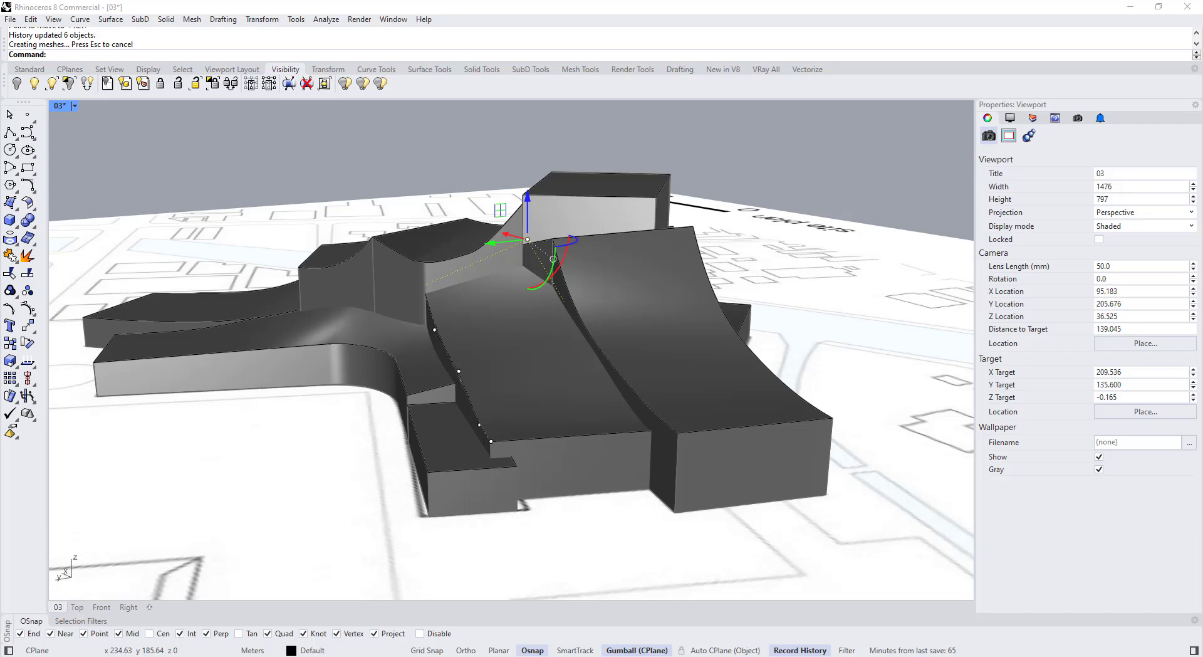
right_click_drag(549, 392, 738, 365)
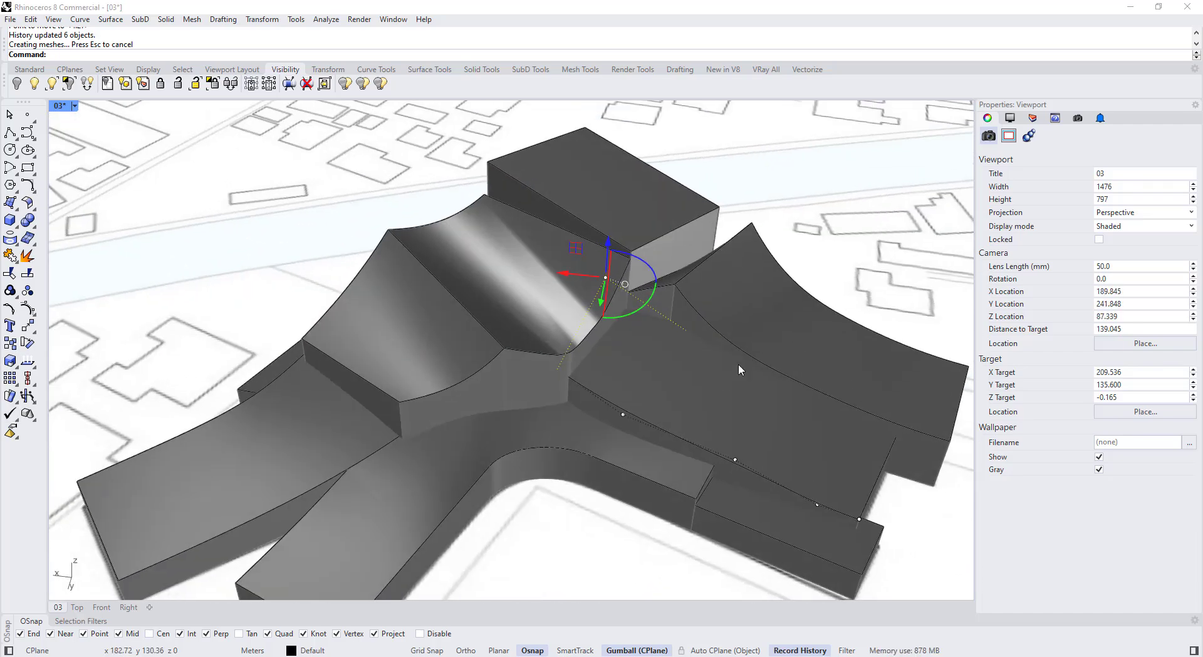
scroll(865, 423, "up", 4)
right_click_drag(865, 423, 819, 416)
left_click(73, 105)
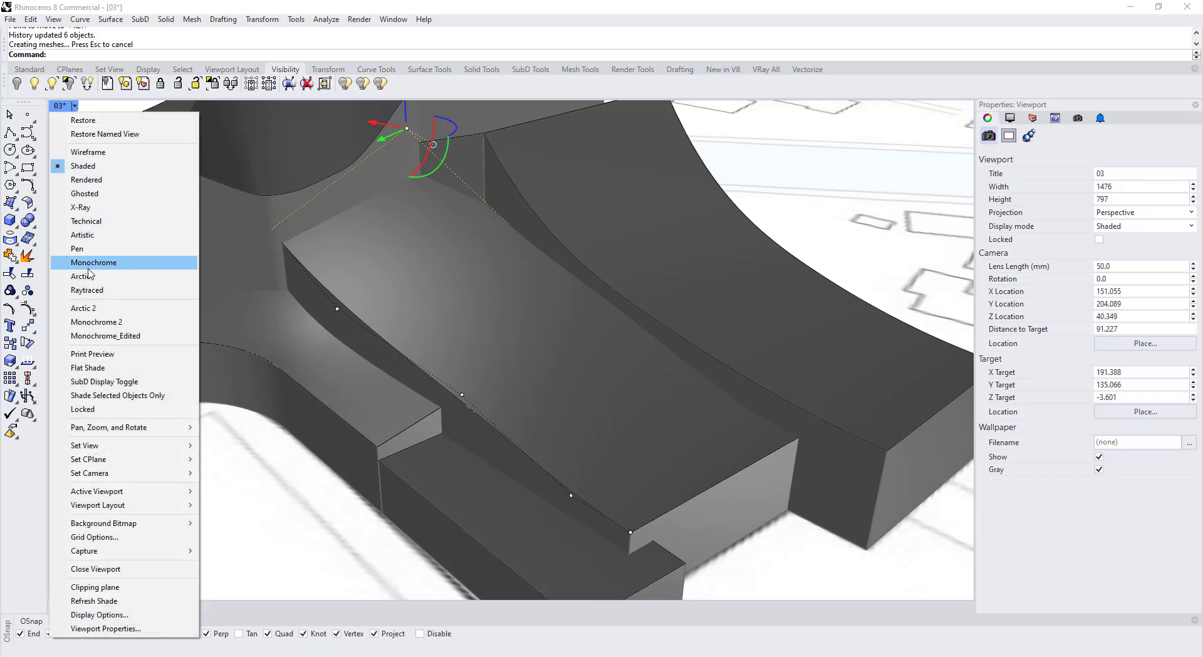
left_click(101, 197)
right_click_drag(467, 257, 477, 373, "shift")
right_click_drag(433, 332, 535, 354)
scroll(476, 276, "up", 2)
mouse_move(473, 273)
right_mouse_down()
mouse_move(454, 249)
mouse_move(509, 260)
mouse_move(464, 239)
mouse_move(483, 258)
right_mouse_up()
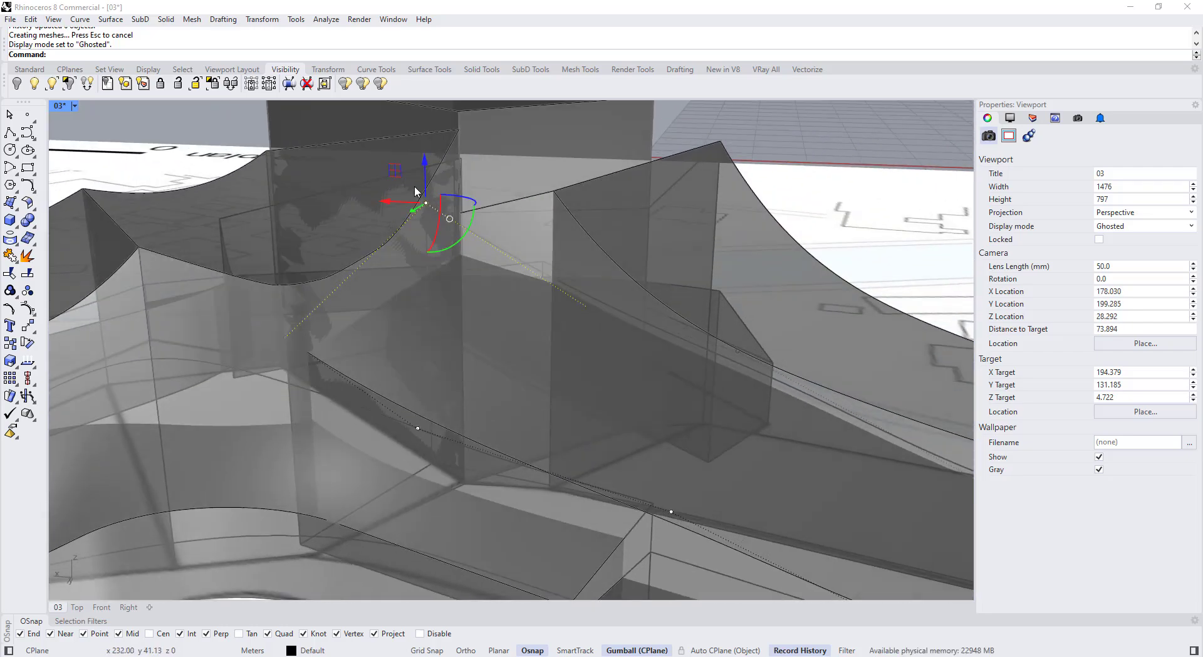
Step: Show the control points of the two edge curves meeting at the wing's upper inner corner and raise those corner points slightly
left_click_drag(423, 200, 452, 232)
key("Escape")
key("Escape")
right_click_drag(414, 185, 421, 192)
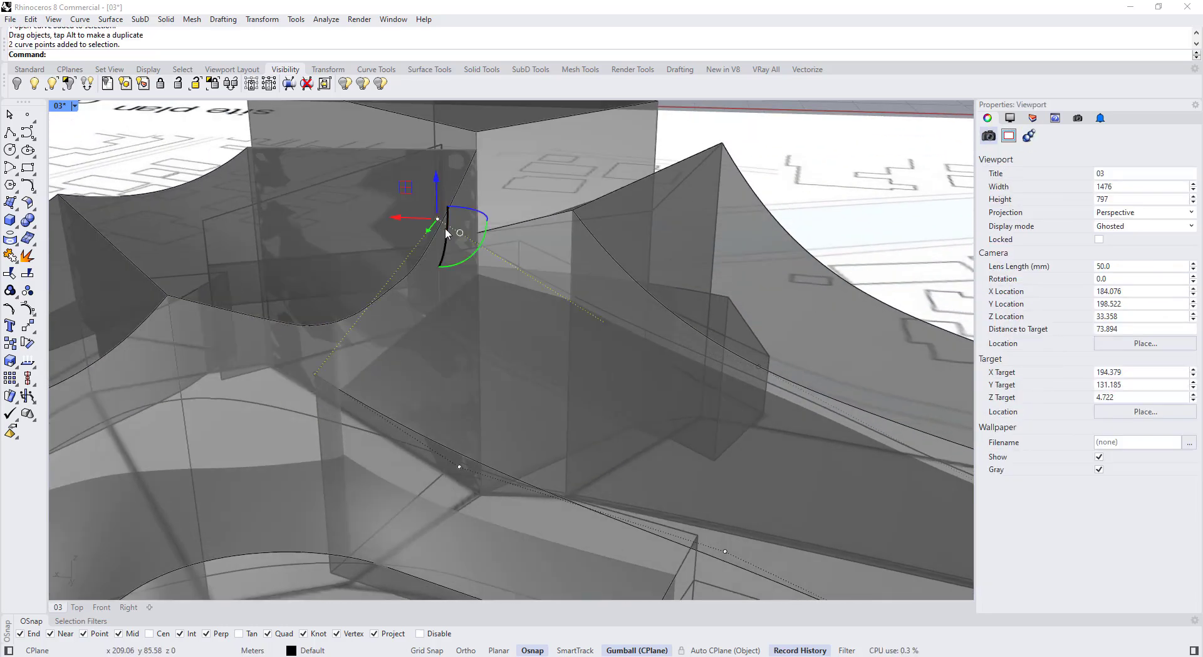
left_click(447, 231)
left_click(434, 229)
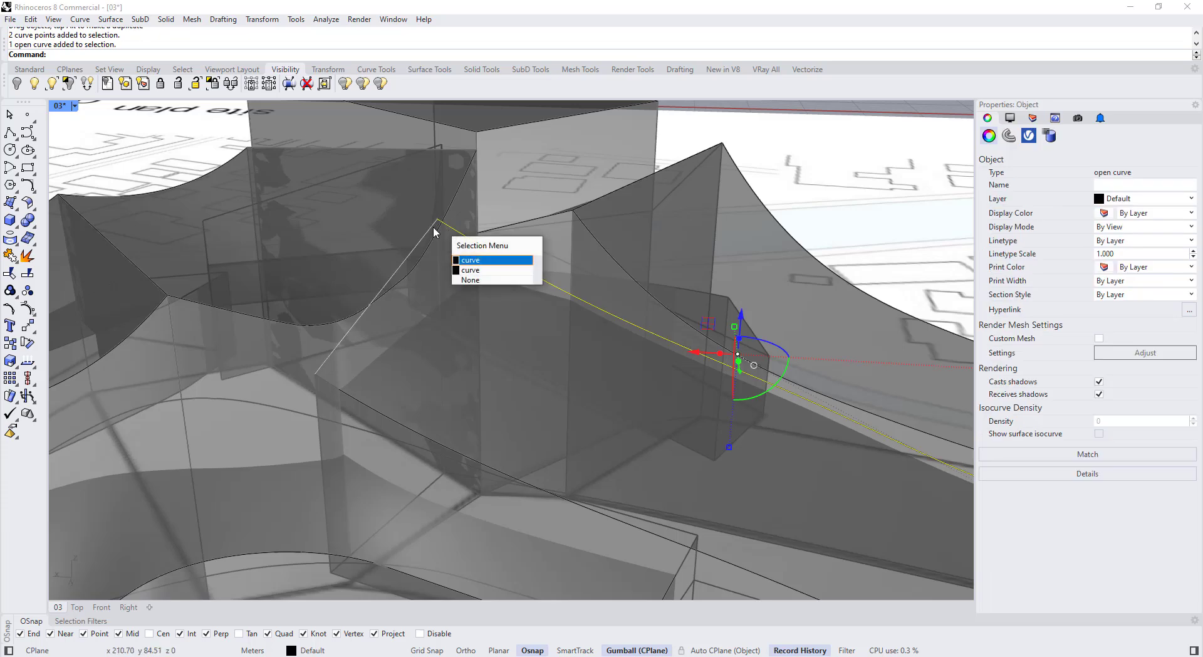
left_click(471, 257, "shift")
key("F10")
left_click_drag(424, 213, 456, 233)
left_click_drag(437, 195, 437, 185)
scroll(437, 188, "down", 4)
right_click_drag(437, 191, 380, 217)
scroll(403, 223, "up", 8)
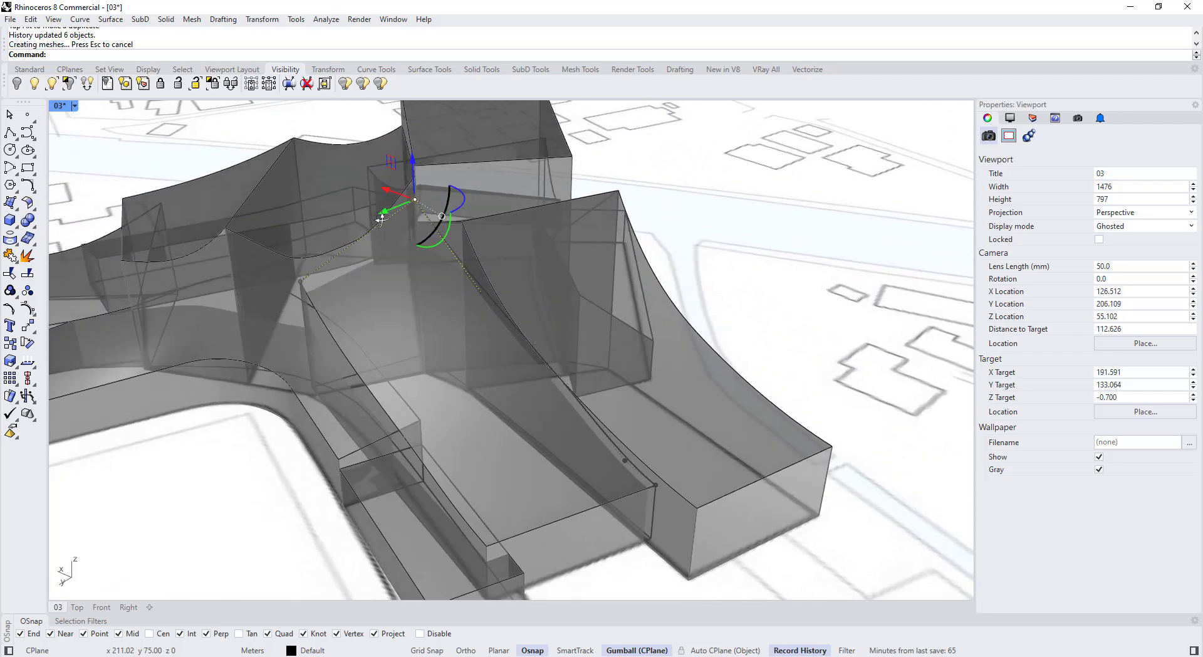
Step: Unlock the outdated wing roof surface in the duplicate model with UnlockSelected and delete it
scroll(437, 231, "down", 10)
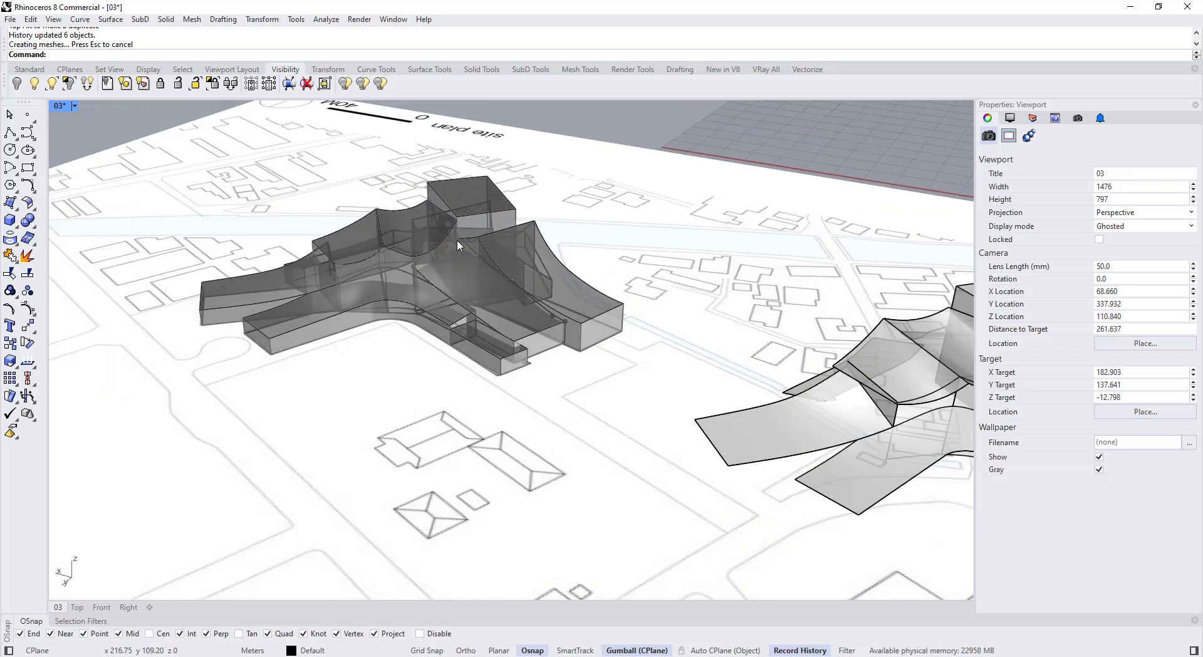
right_click_drag(458, 244, 429, 265)
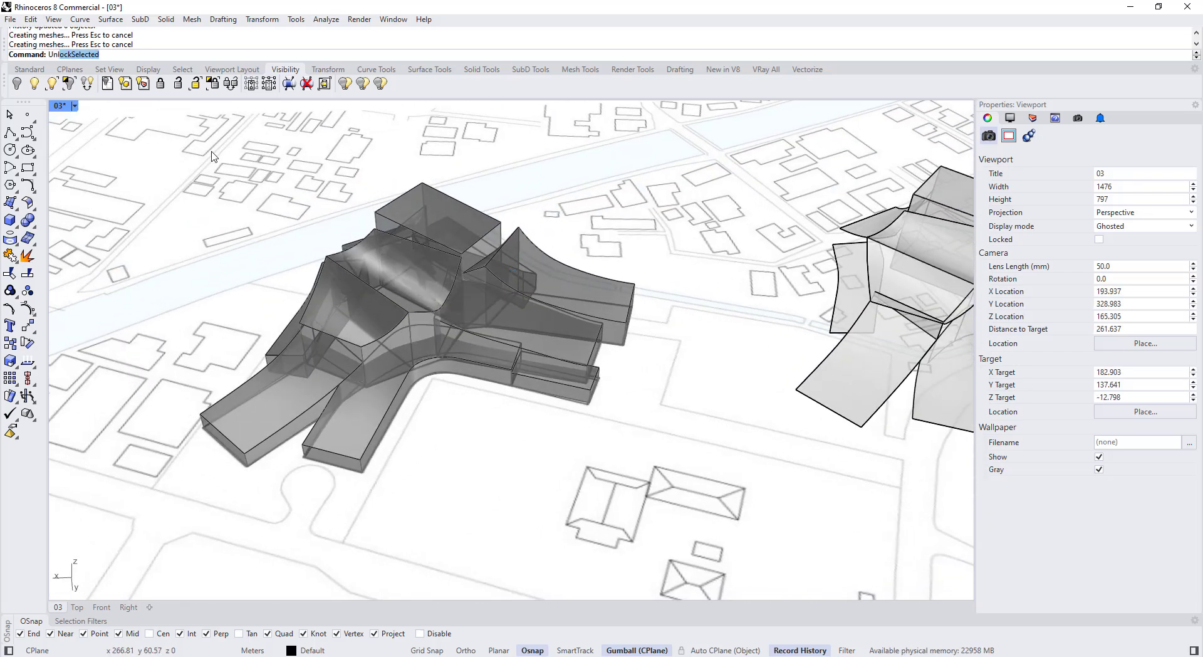
key("Return")
left_click(500, 305)
scroll(565, 341, "up", 6)
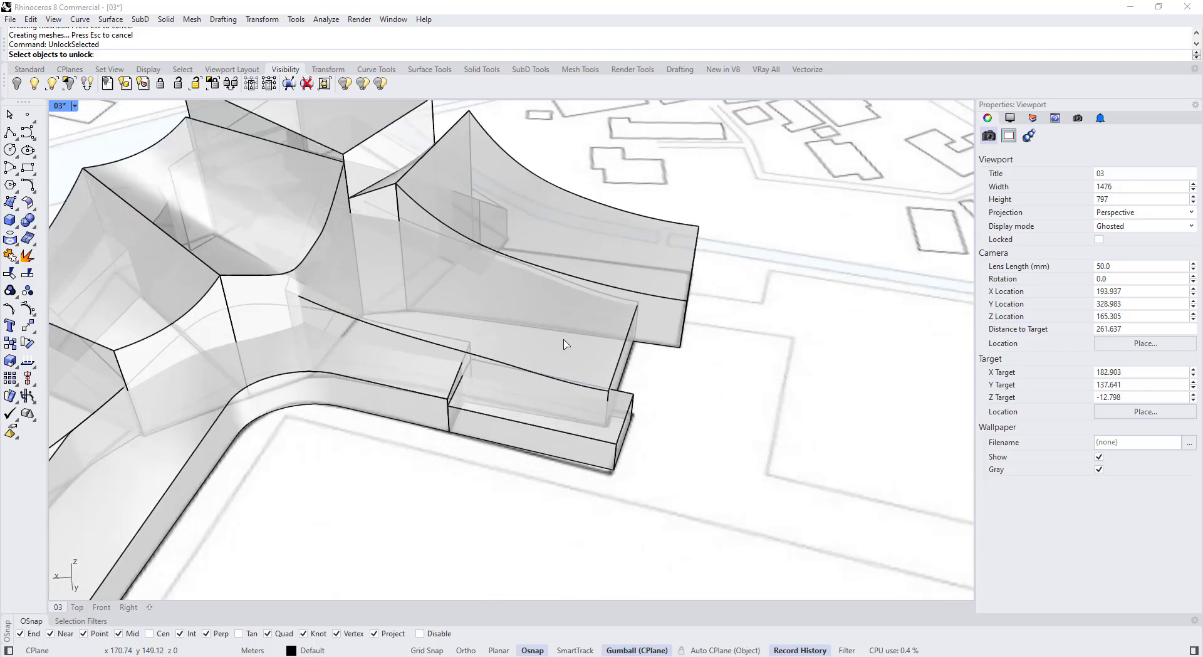
scroll(497, 338, "down", 8)
left_click(667, 310)
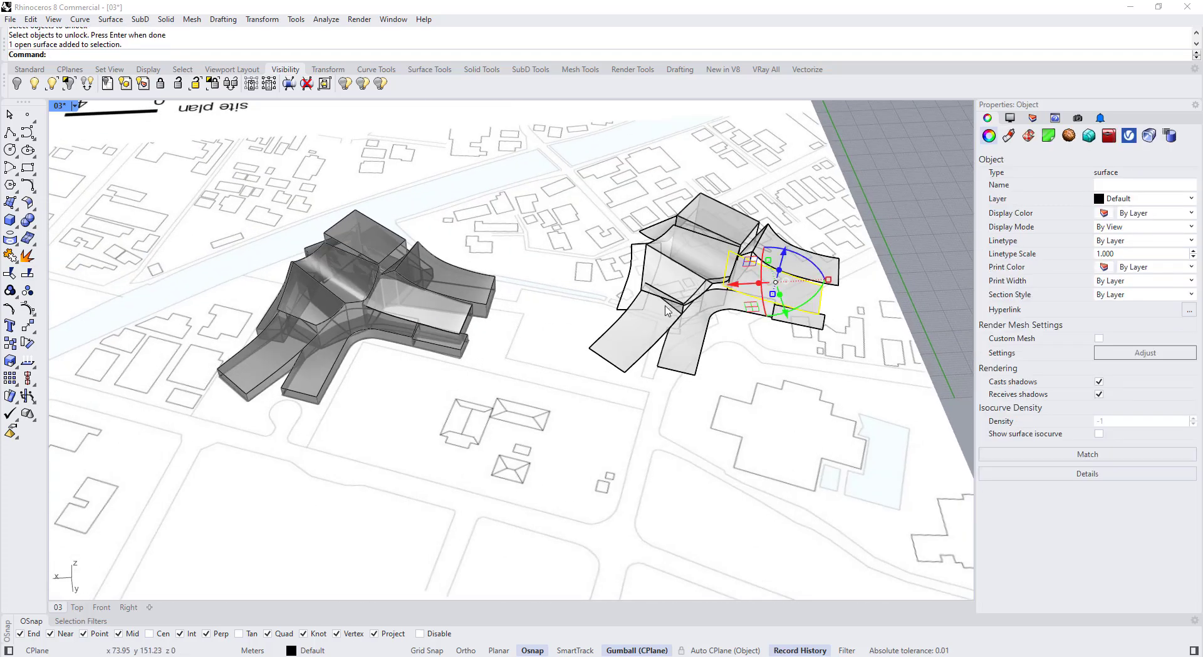
key("Delete")
Step: Copy the revised wing roof surface into the duplicate model, using the outer corner of the low end block as reference point
scroll(495, 309, "up", 4)
left_click(379, 332)
left_click(10, 344)
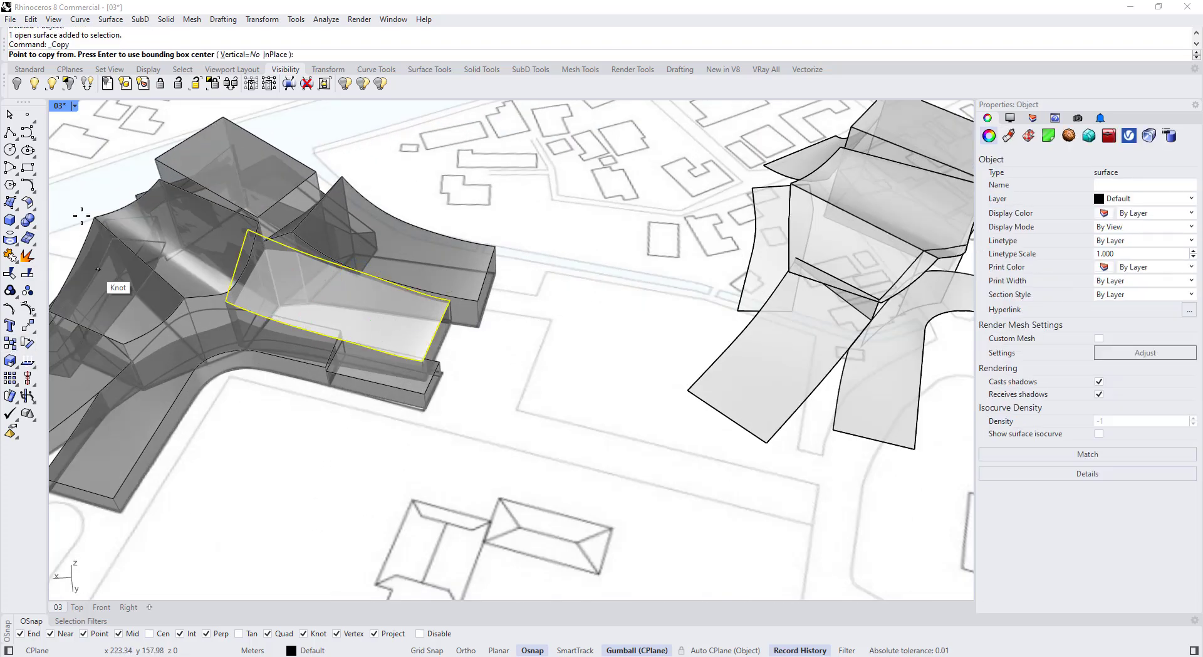
scroll(425, 408, "up", 3)
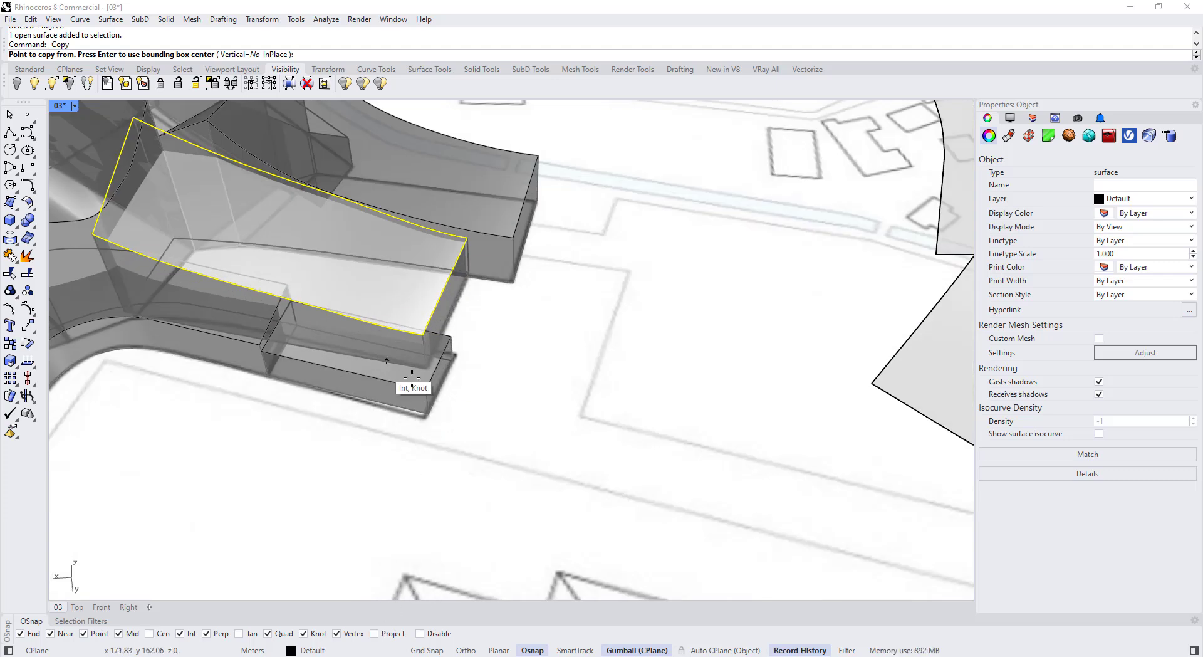
left_click(425, 393)
scroll(425, 393, "up", 2)
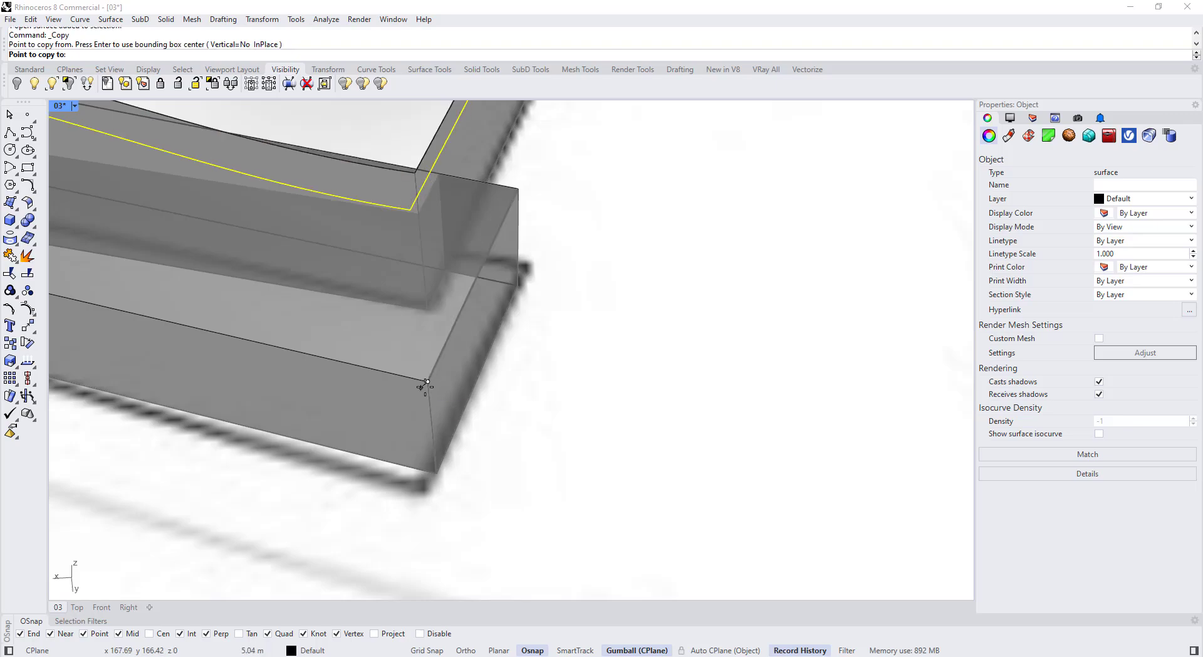
scroll(423, 385, "down", 8)
scroll(669, 368, "up", 7)
left_click(703, 395)
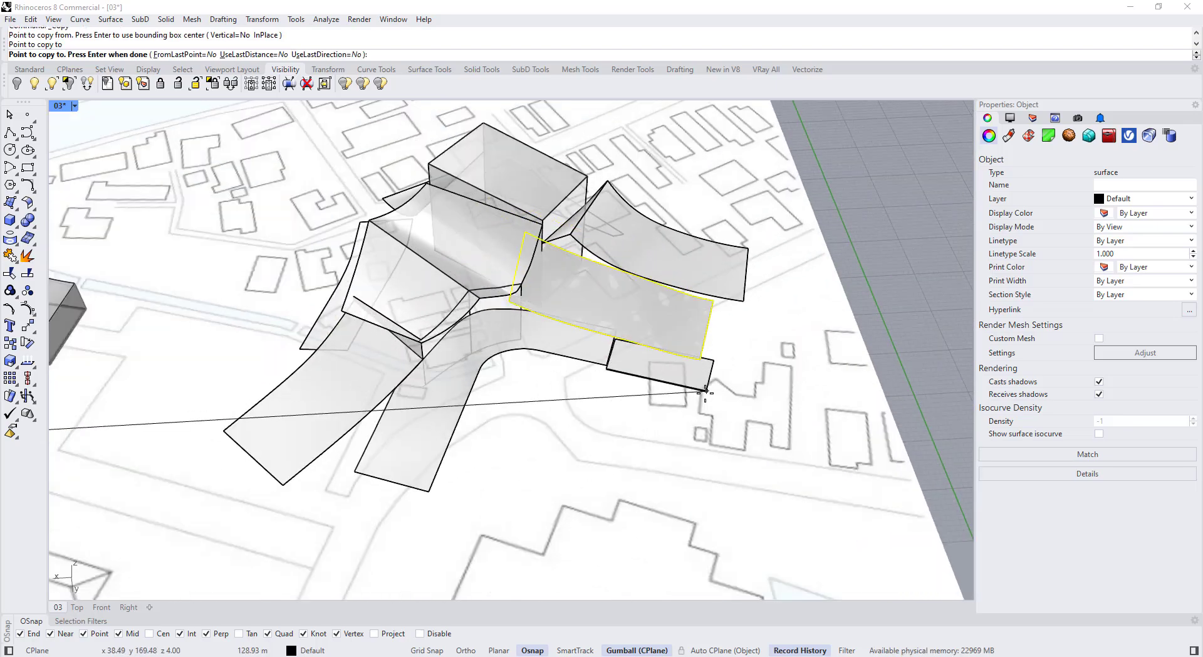
right_click(704, 400)
Step: Duplicate the copied wing roof's inner short edge as a curve with DupEdge
right_click_drag(700, 401, 588, 388)
scroll(474, 305, "up", 10)
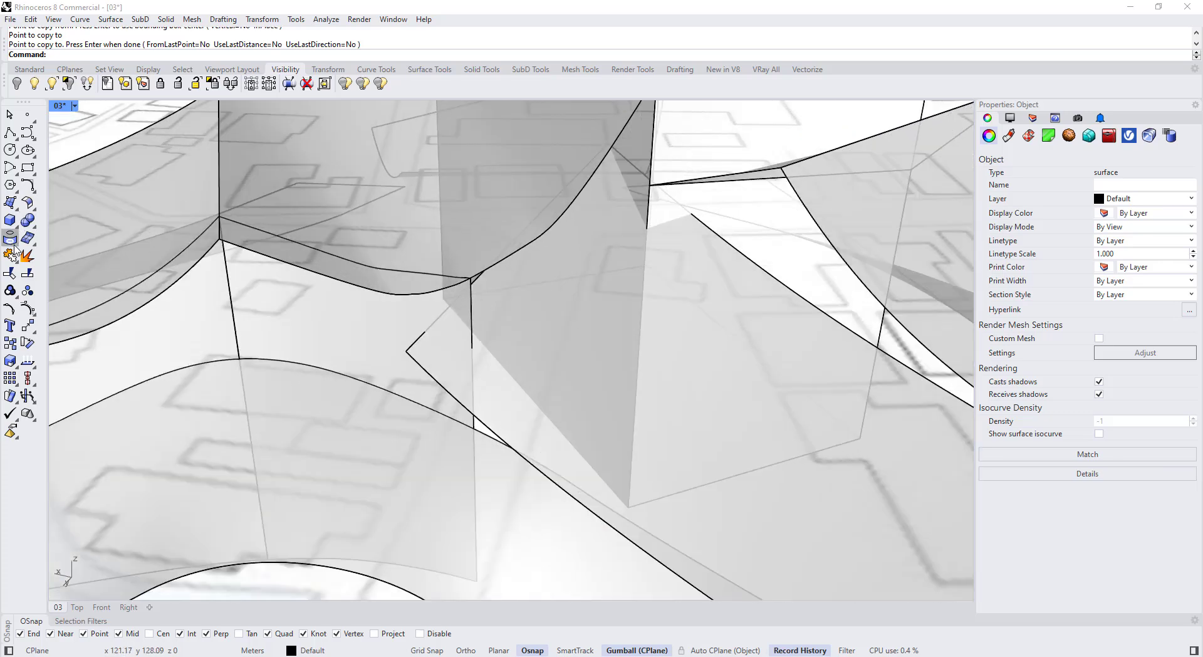
left_click(10, 253)
left_click(421, 335)
scroll(468, 340, "down", 5)
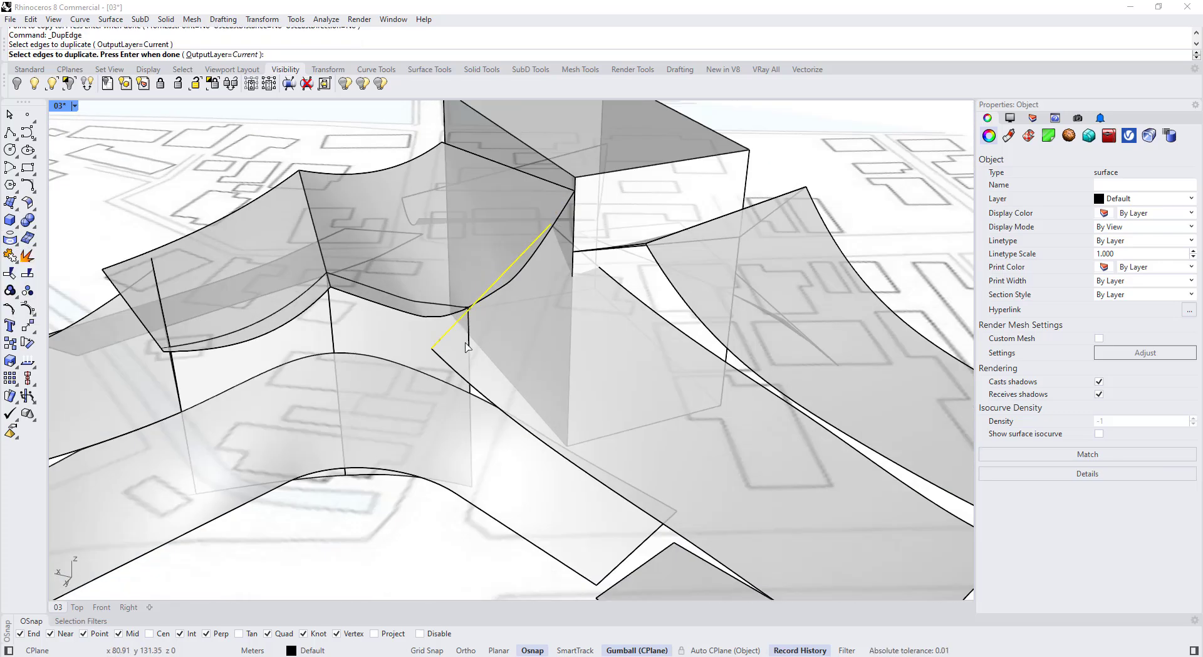
right_click_drag(467, 341, 489, 292)
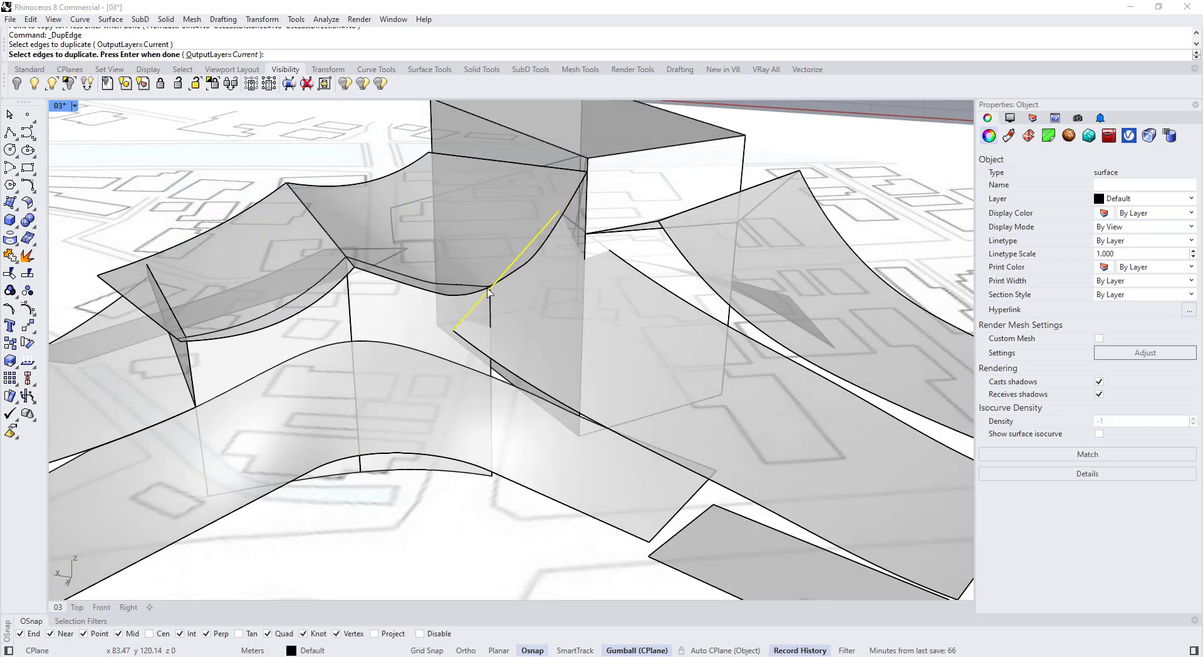
key("Return")
Step: Extrude the duplicated edge curve vertically upward through the central curved roof
left_click_drag(507, 254, 507, 238)
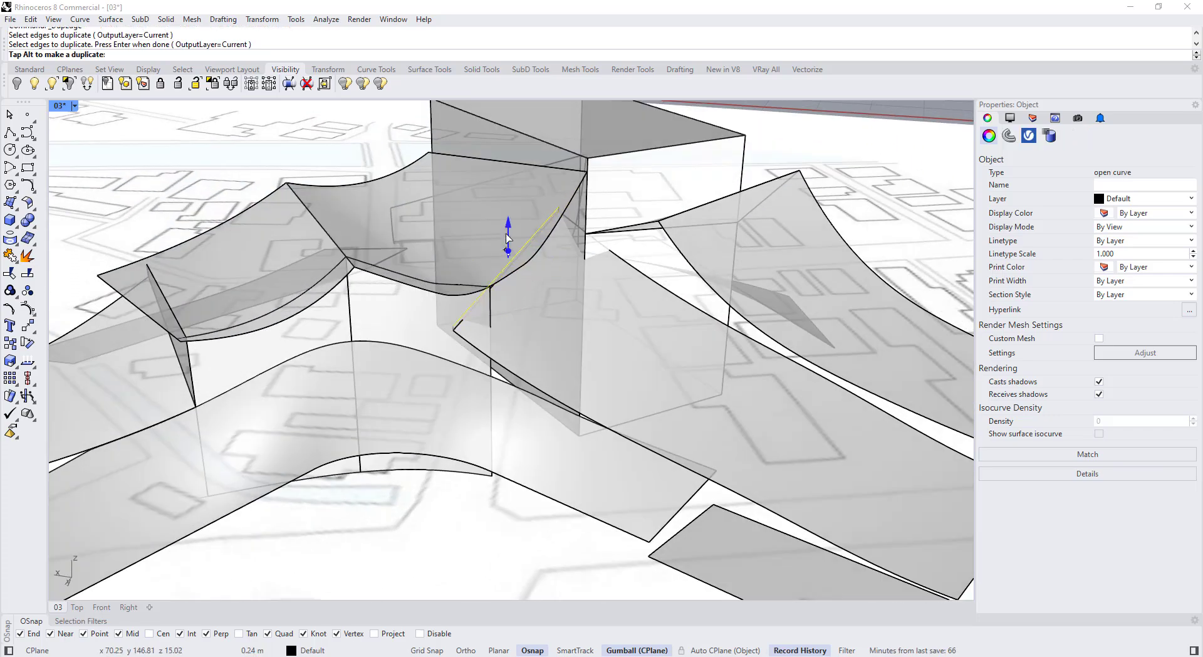
left_click_drag(501, 167, 501, 167)
right_click_drag(401, 241, 330, 202)
key("Escape")
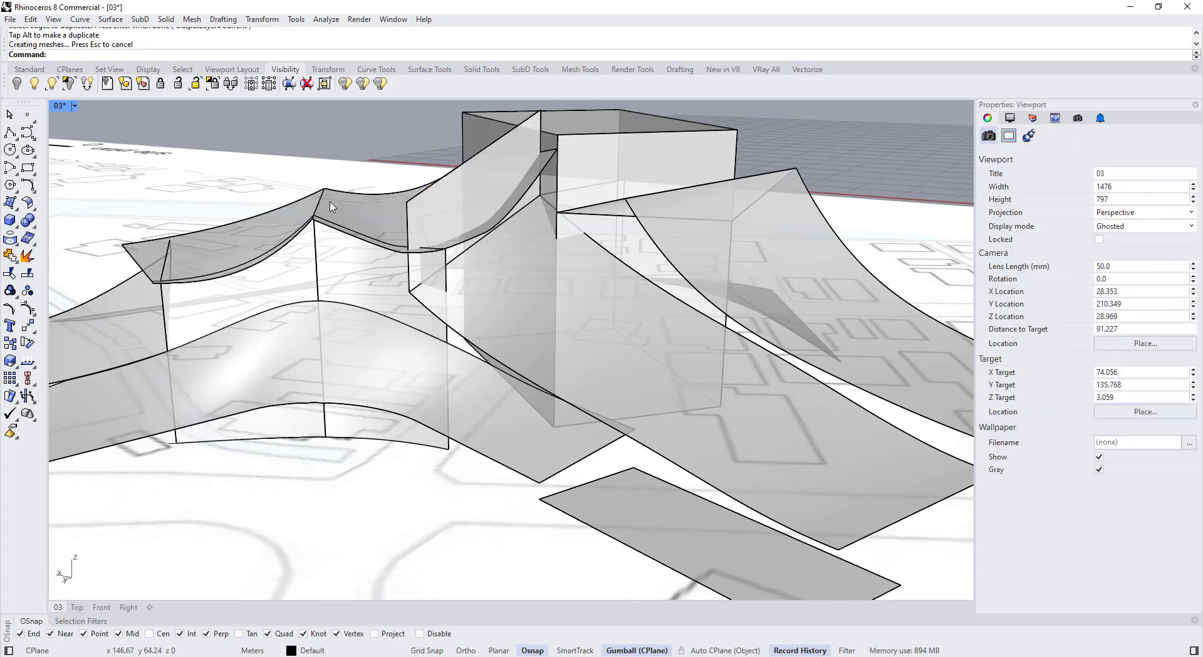
Step: Set the perspective viewport's display mode to Shaded and check the extruded wall surface from closer up
left_click(75, 107)
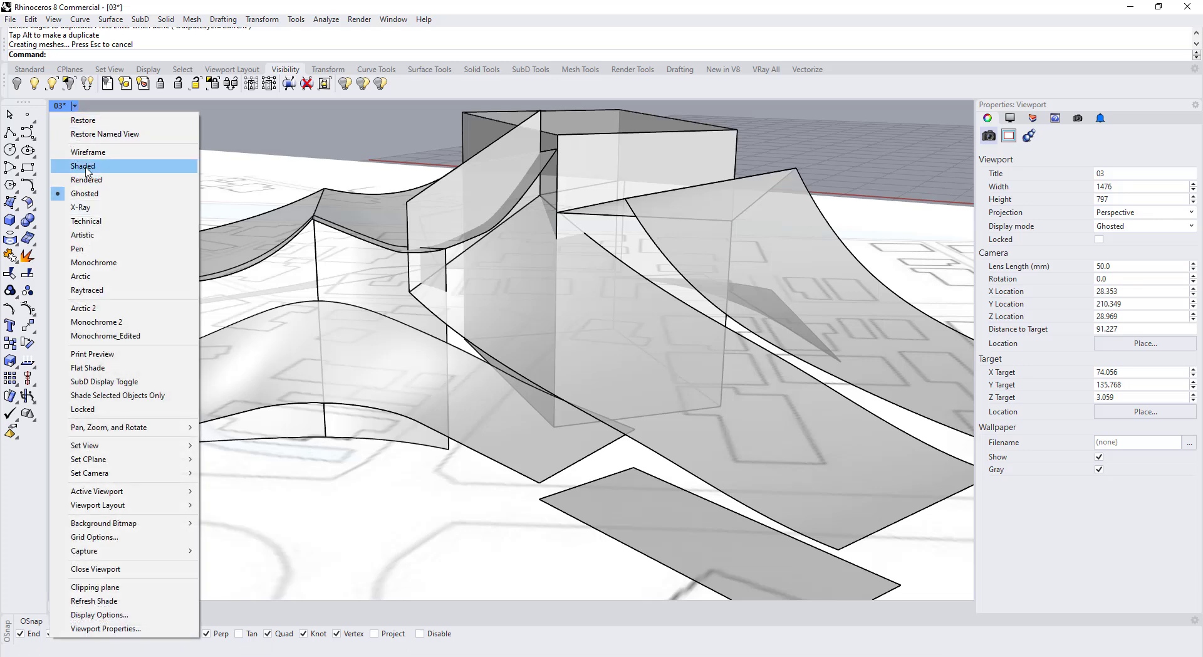
left_click(86, 169)
right_click_drag(363, 279, 418, 310)
left_click(486, 233)
scroll(481, 264, "up", 2)
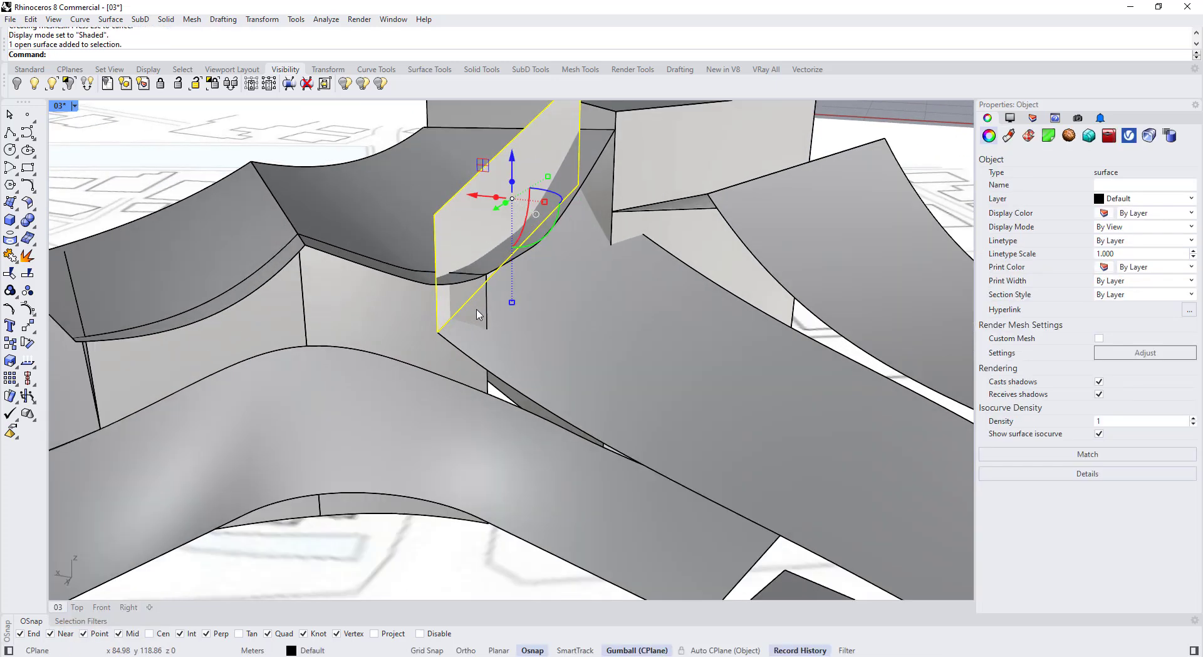
key("Escape")
Step: Try to lower the extruded wall's bottom edge with SetPt while its Copy option is set to Yes
left_click(442, 328, "ctrl+shift")
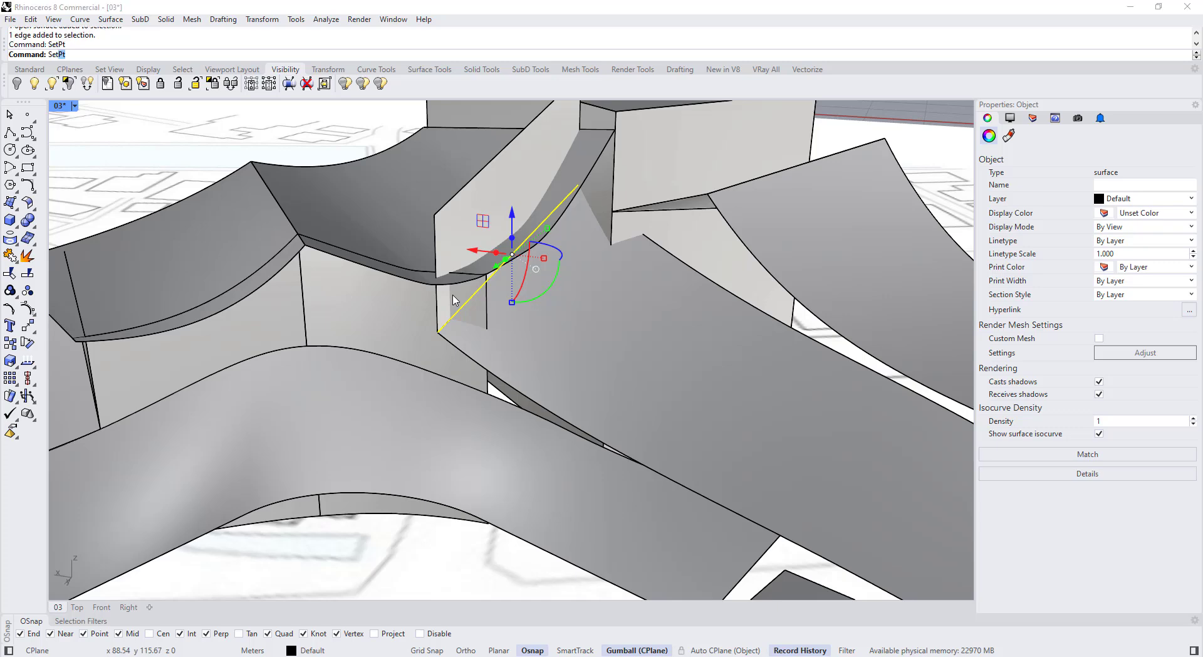
left_click(349, 393)
scroll(443, 326, "down", 2)
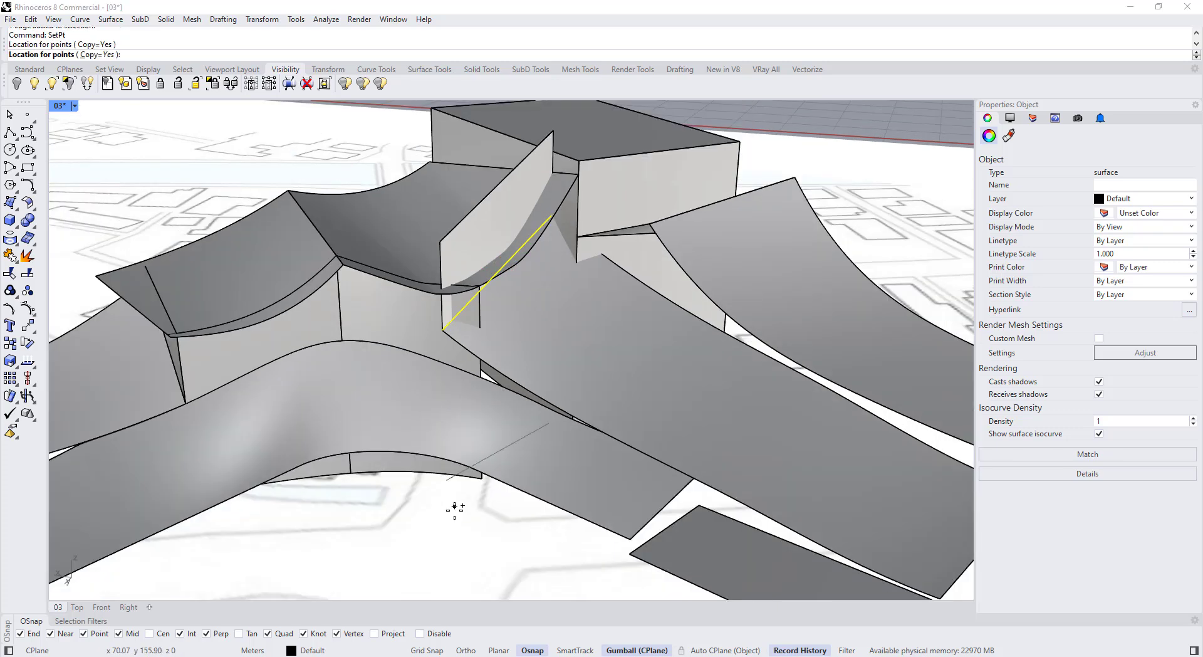
key("ctrl+z")
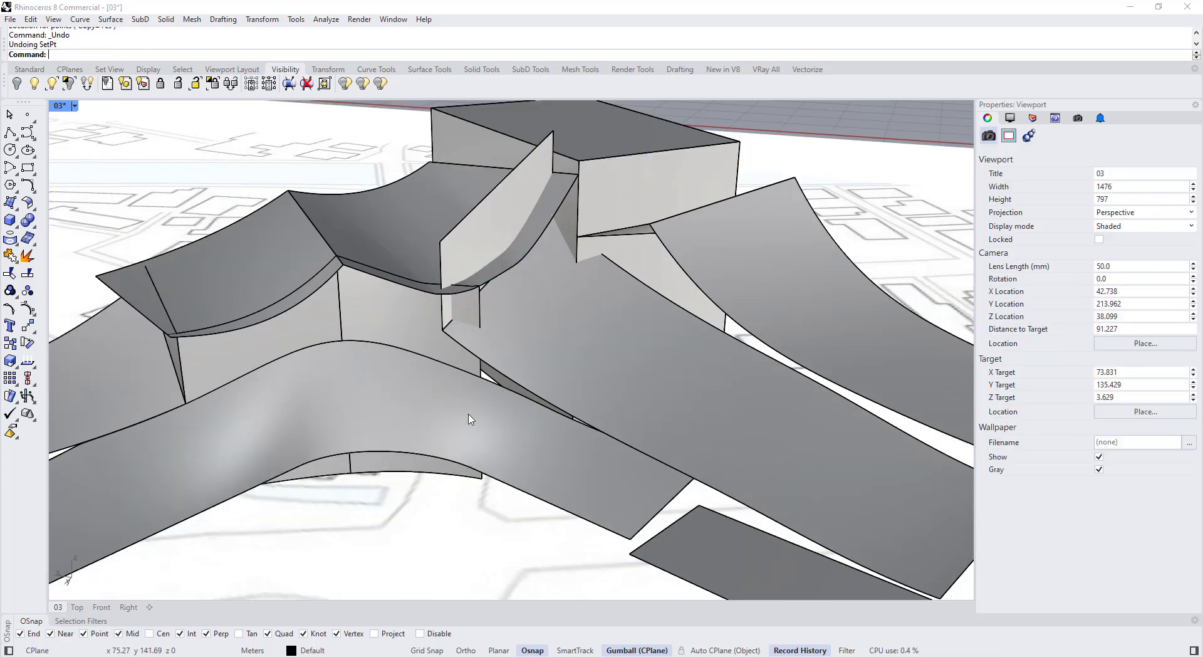
Step: Lower the extruded wall's bottom edge to below the roofs with SetPt, with Copy set to No
scroll(477, 318, "up", 3)
left_click(353, 376, "ctrl+shift")
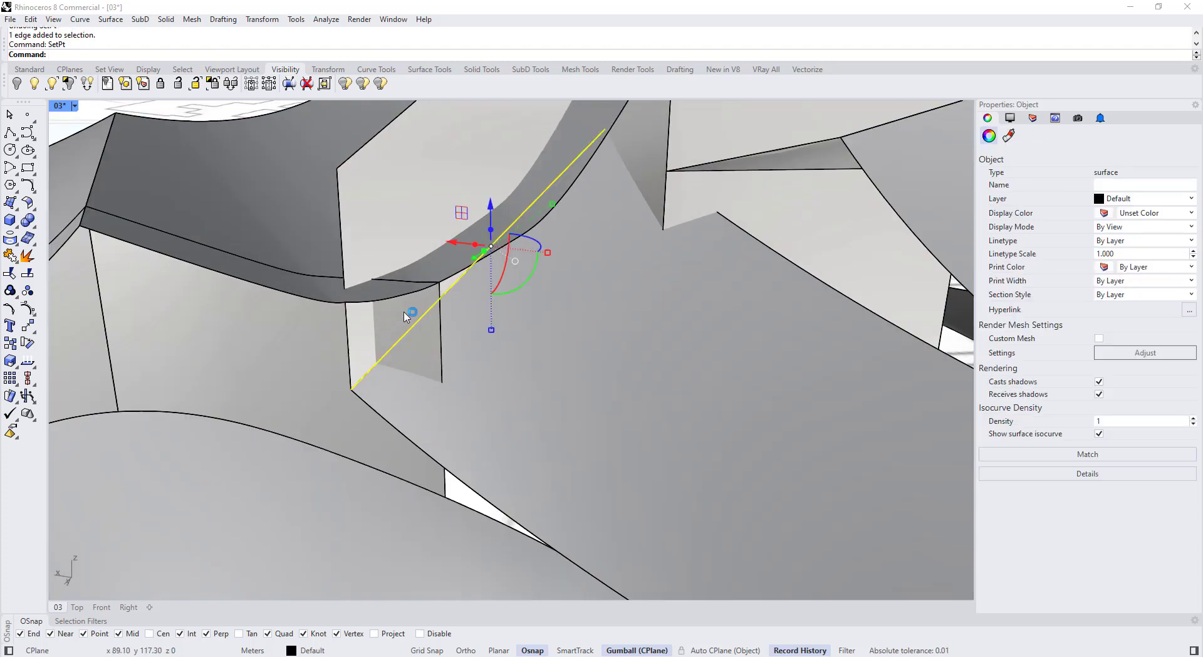
left_click(335, 393)
scroll(376, 281, "down", 2)
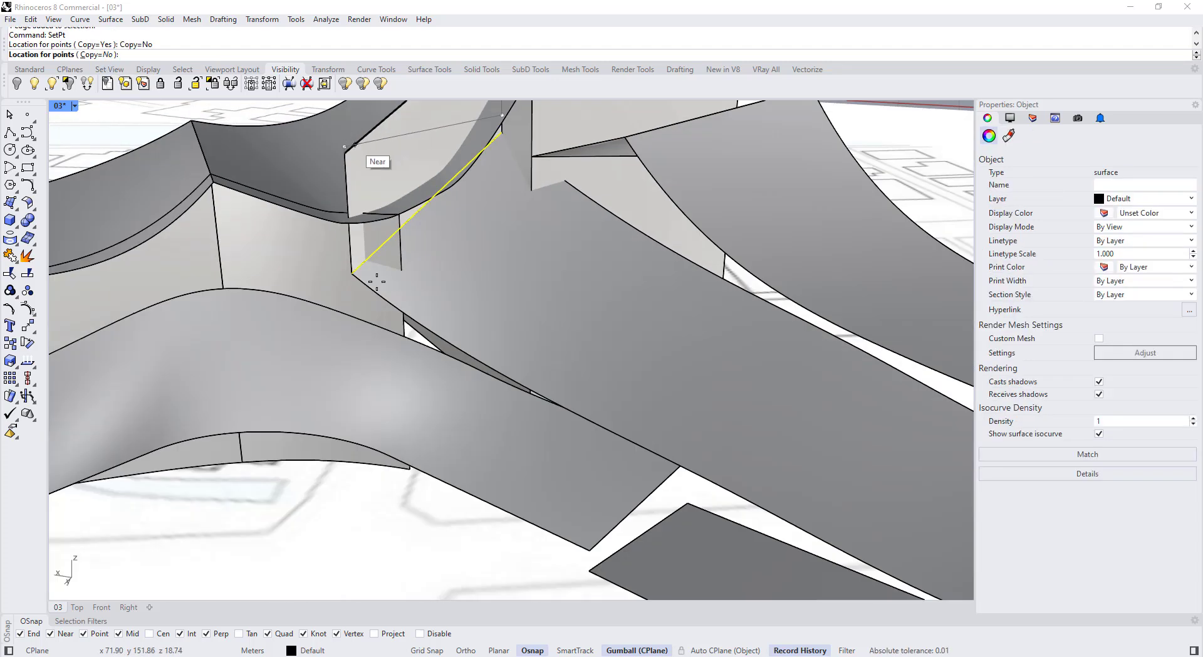
left_click(363, 511)
left_click(615, 370)
left_click(408, 532)
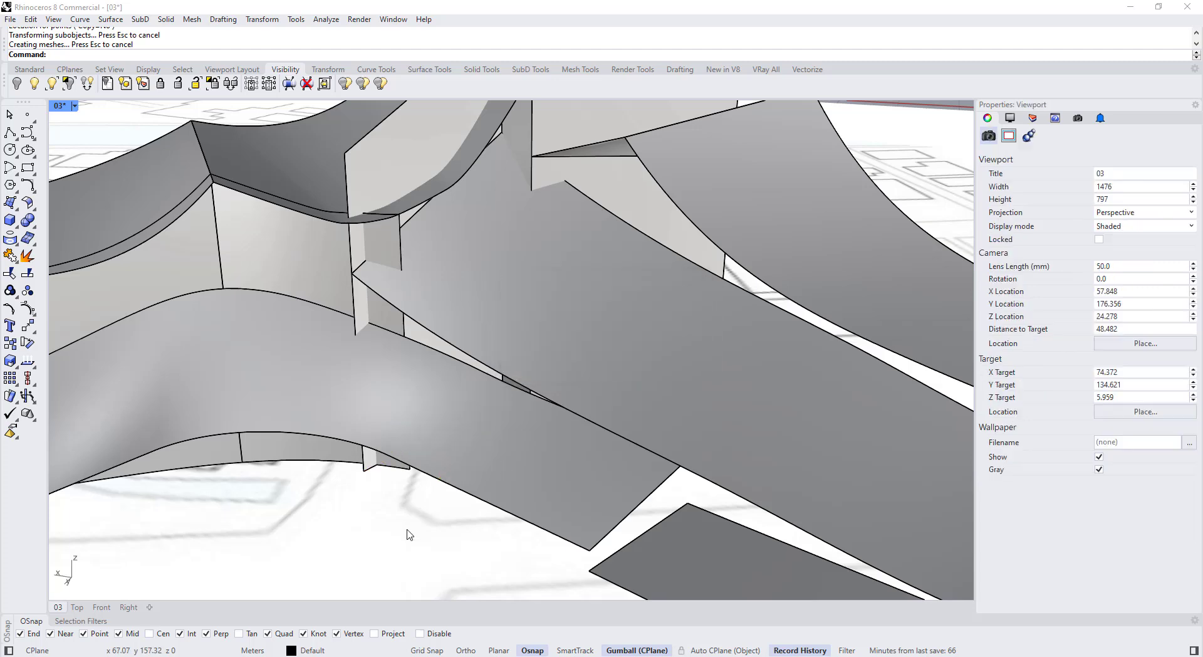
Step: Trim away the part of the extruded wall above the central curved roof, using that roof as cutting object
scroll(402, 520, "down", 6)
scroll(412, 334, "up", 4)
left_click(362, 312)
key("ctrl+z")
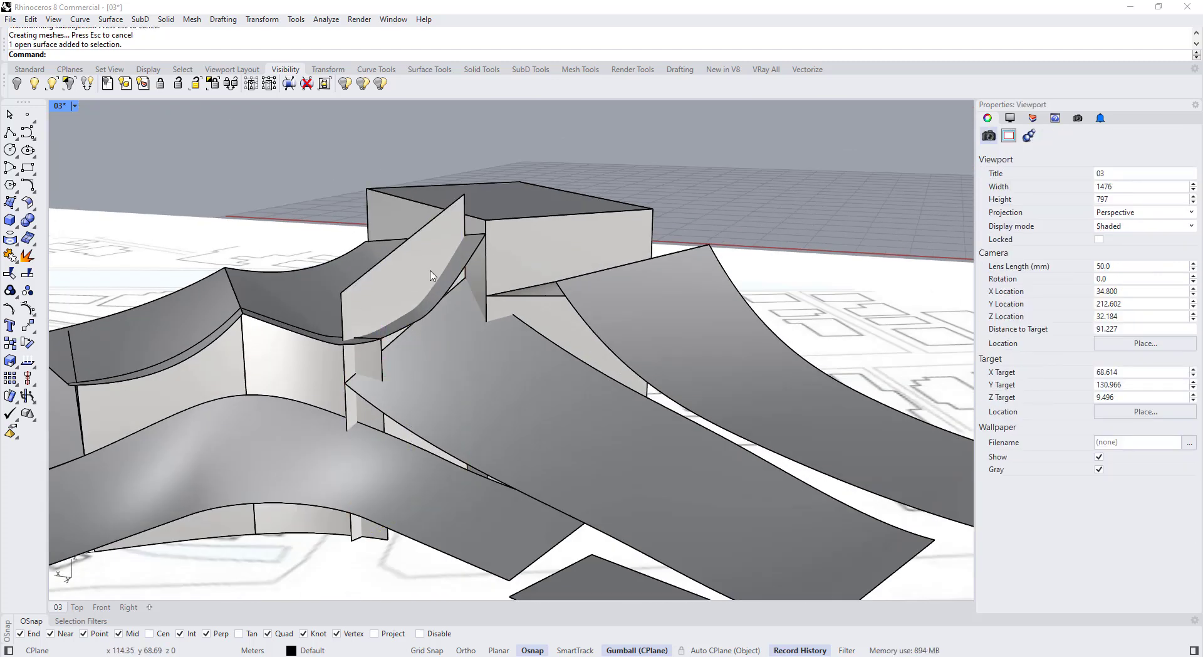
key("Return")
left_click(379, 313)
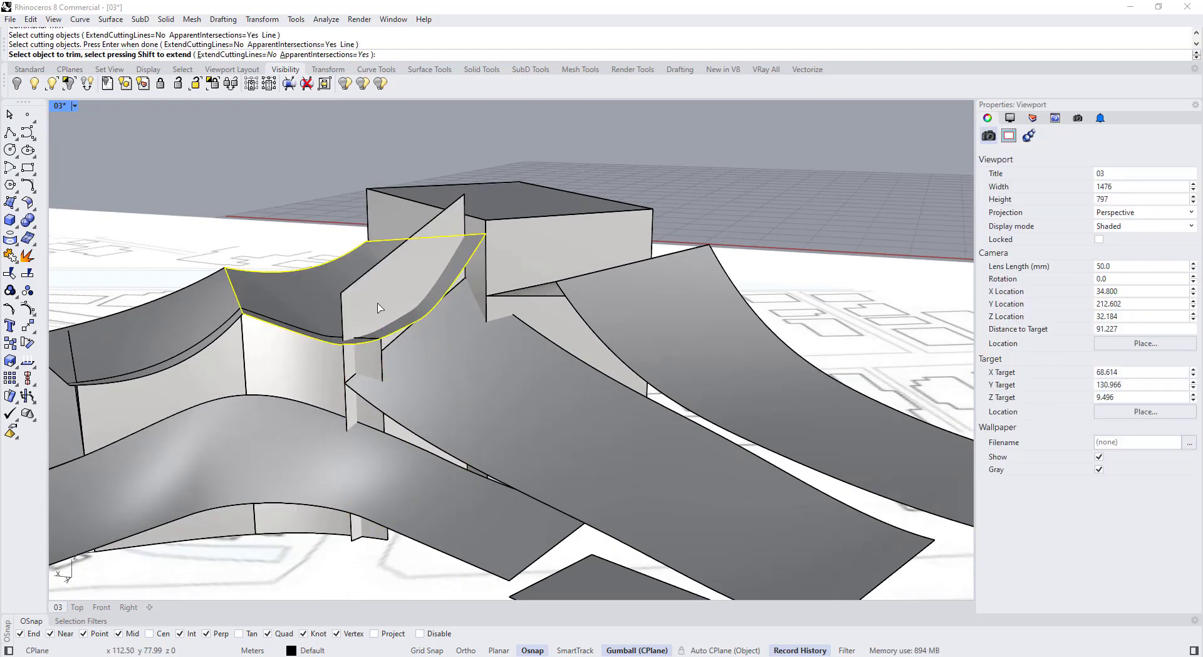
key("Return")
Step: Try to trim the extruded wall and the curved wall under the central roof against each other
scroll(348, 362, "up", 3)
left_click(349, 362)
left_click(373, 361)
left_click(347, 362)
key("Escape")
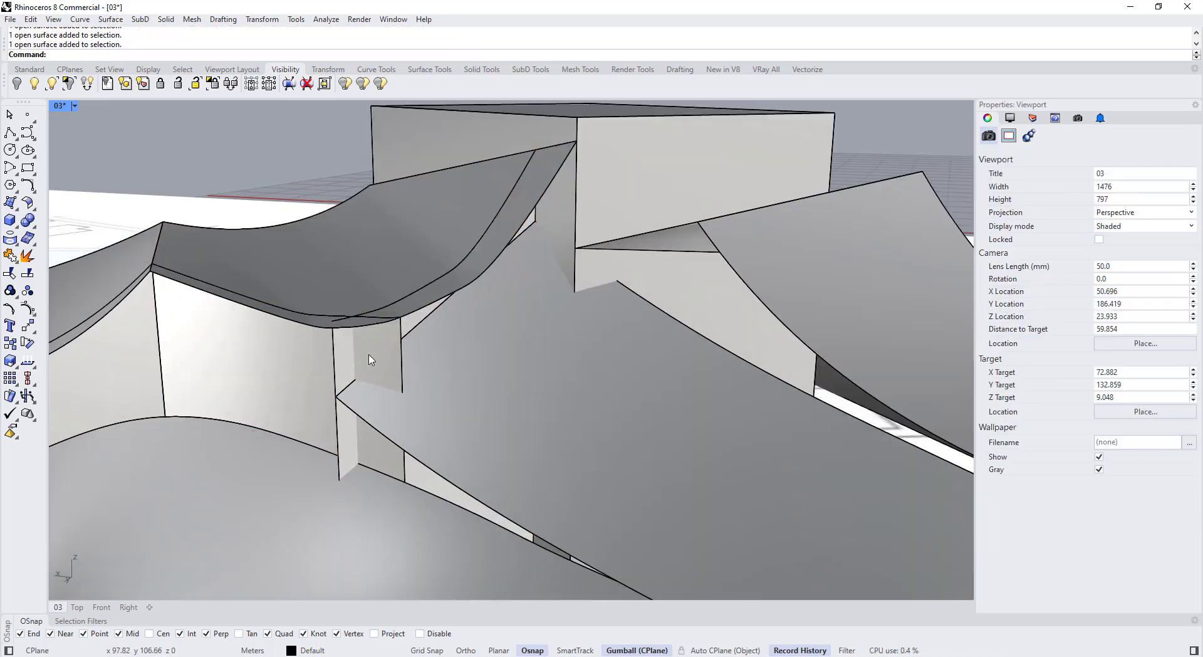
key("Return")
left_click(341, 369)
left_click(373, 355)
key("Return")
left_click(372, 349)
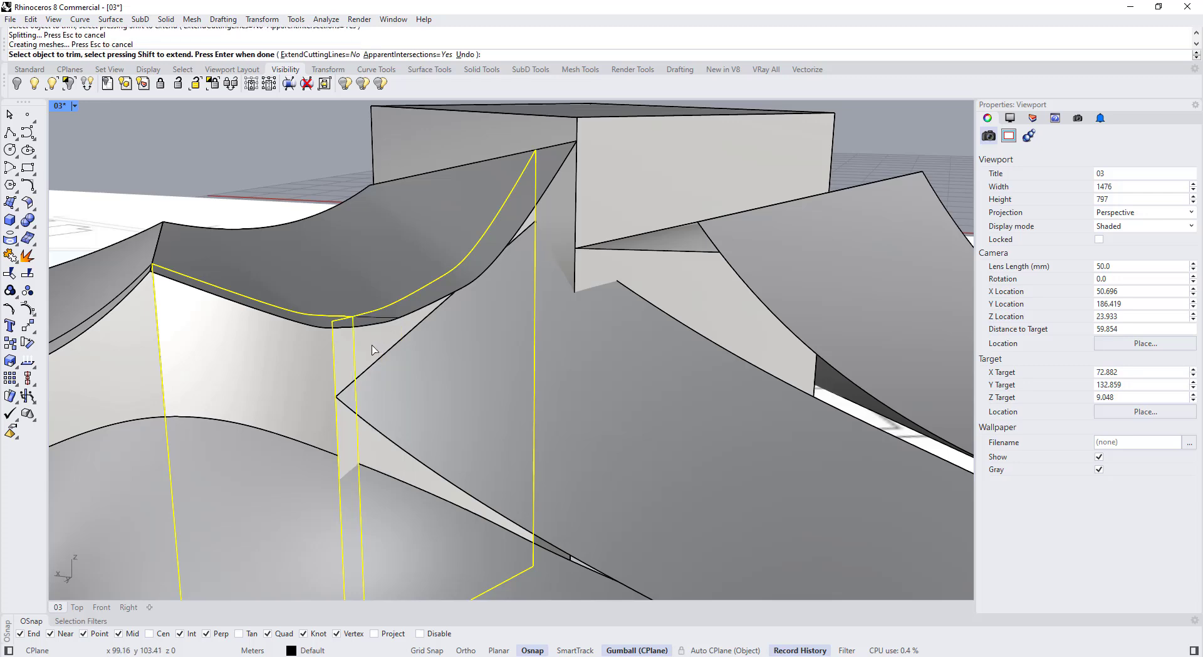
left_click(336, 351)
key("Return")
key("Escape")
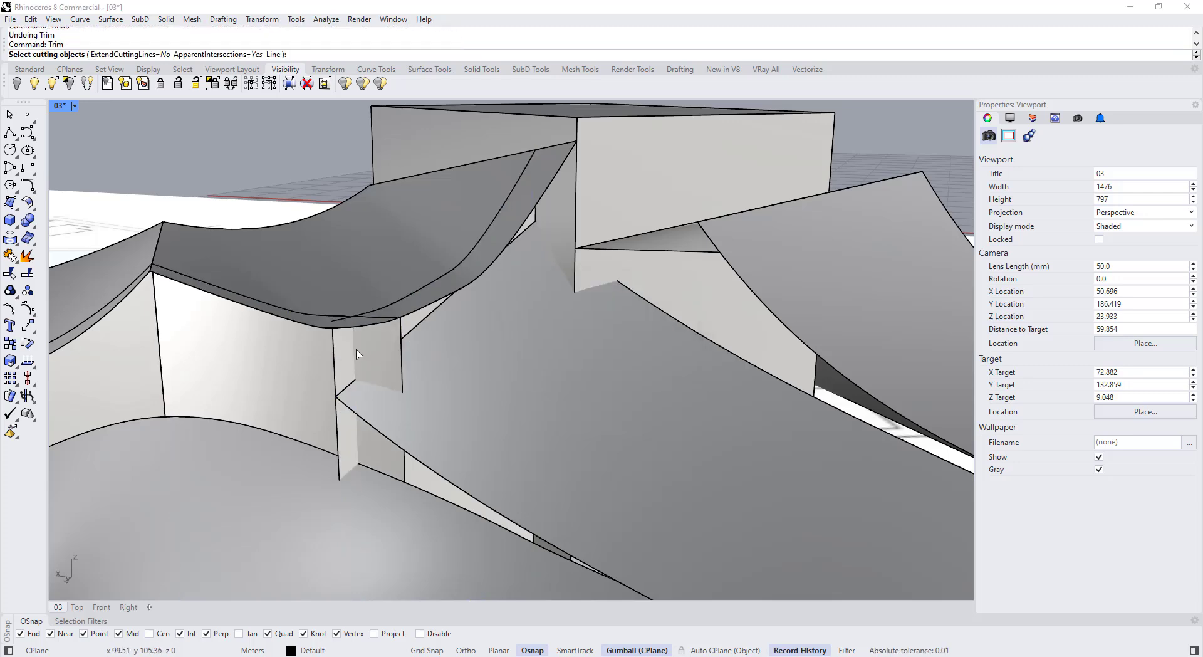
Step: Trim the extruded wall and the curved wall against each other, removing the overhanging pieces of both beyond their intersection
left_click(357, 354)
left_click(374, 349)
key("Return")
left_click(373, 351)
left_click(334, 355)
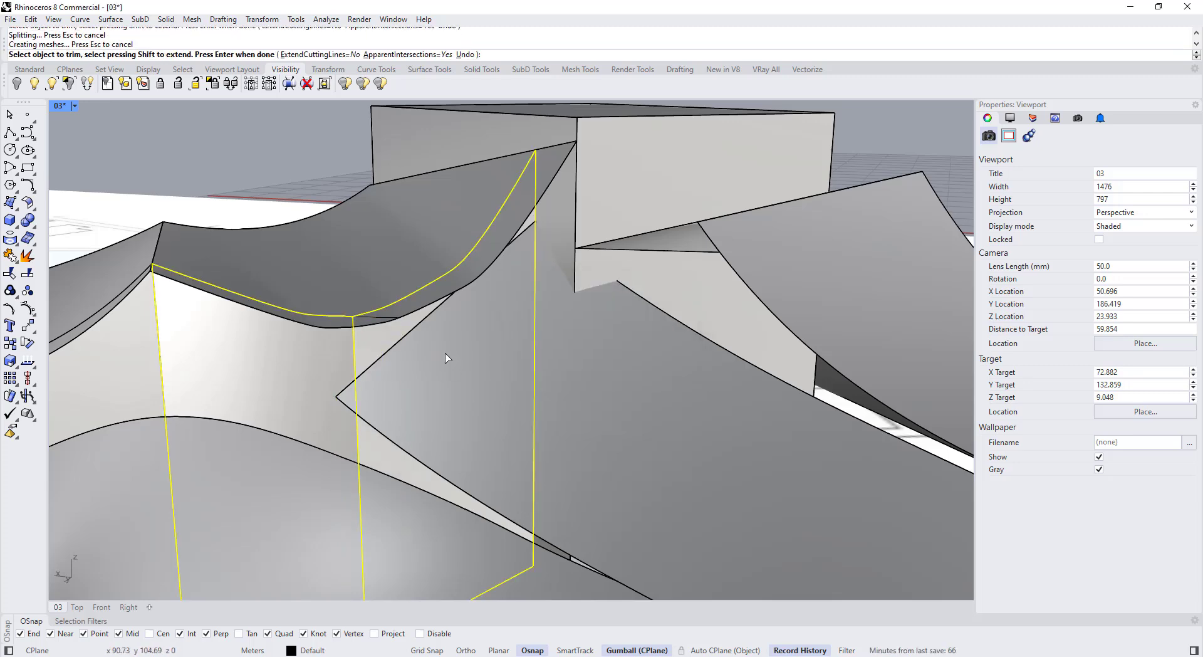
Step: Finish the trim and examine how the middle wing roof meets the surrounding walls and the box volume
key("Return")
left_click(604, 371)
scroll(541, 376, "down", 6)
right_click_drag(541, 376, 500, 346)
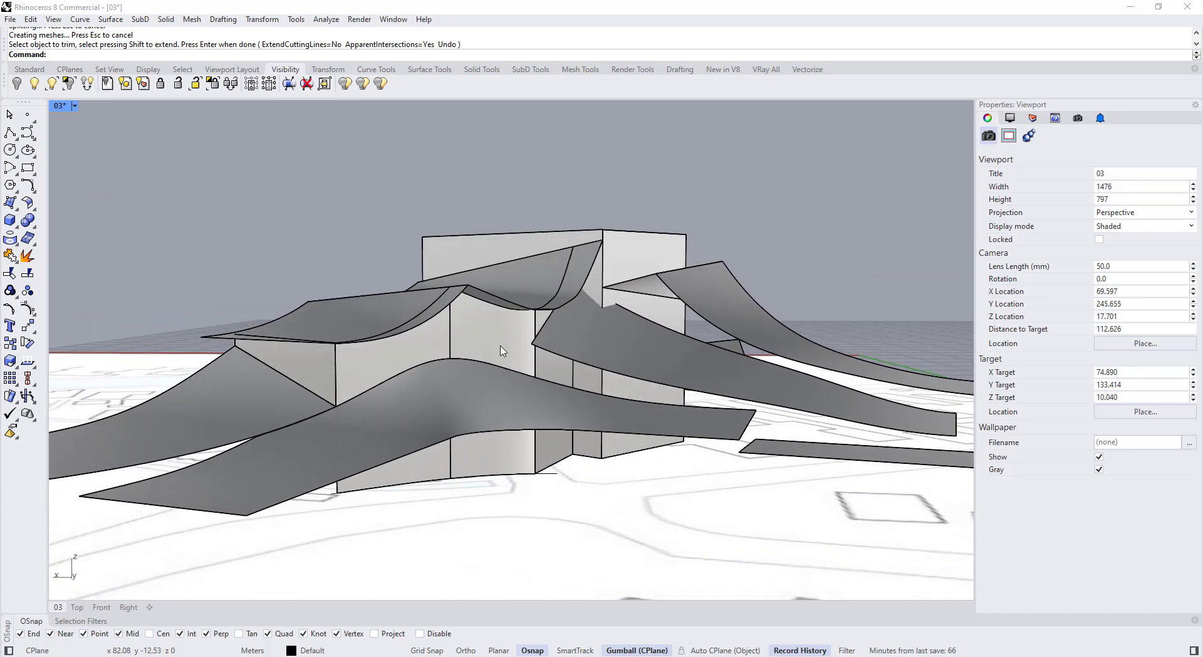
scroll(414, 399, "down", 6)
right_click_drag(401, 410, 419, 485)
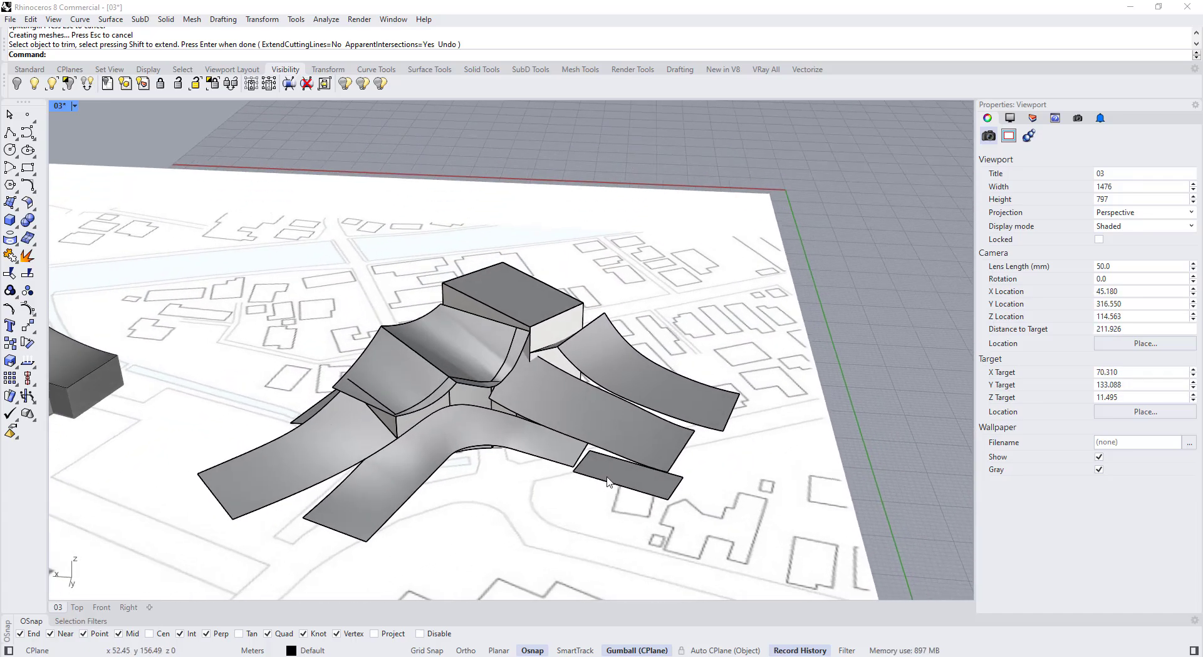
scroll(609, 484, "up", 2)
right_click_drag(533, 392, 511, 367)
scroll(513, 349, "up", 4)
left_click(514, 347)
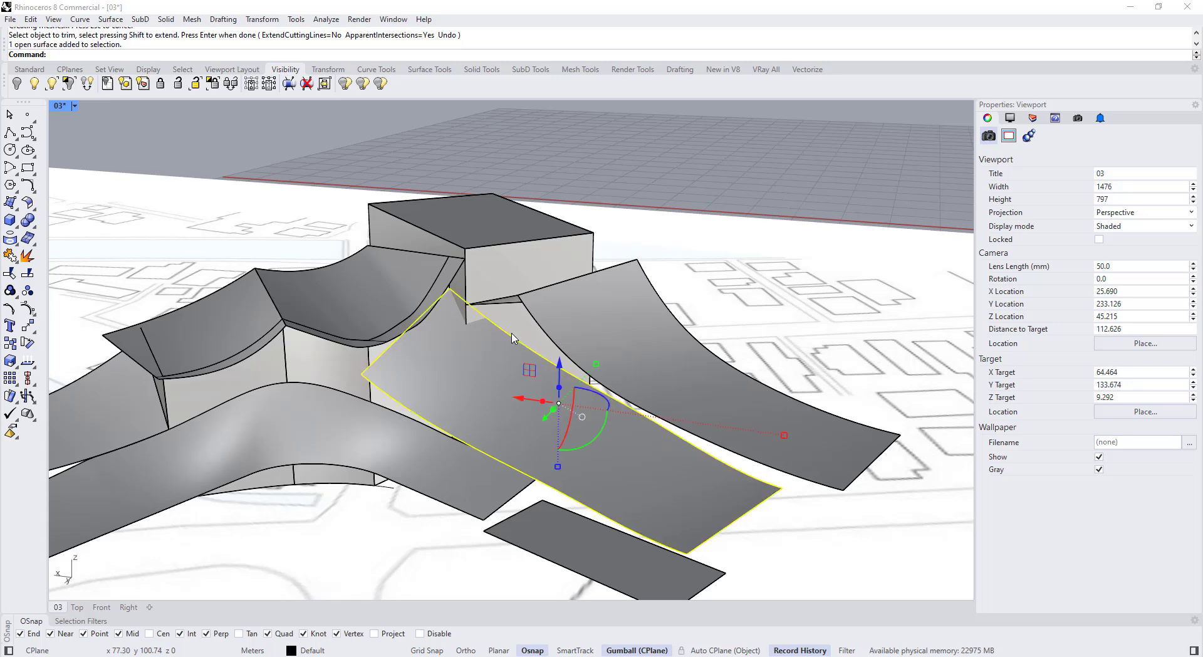
left_click(74, 296)
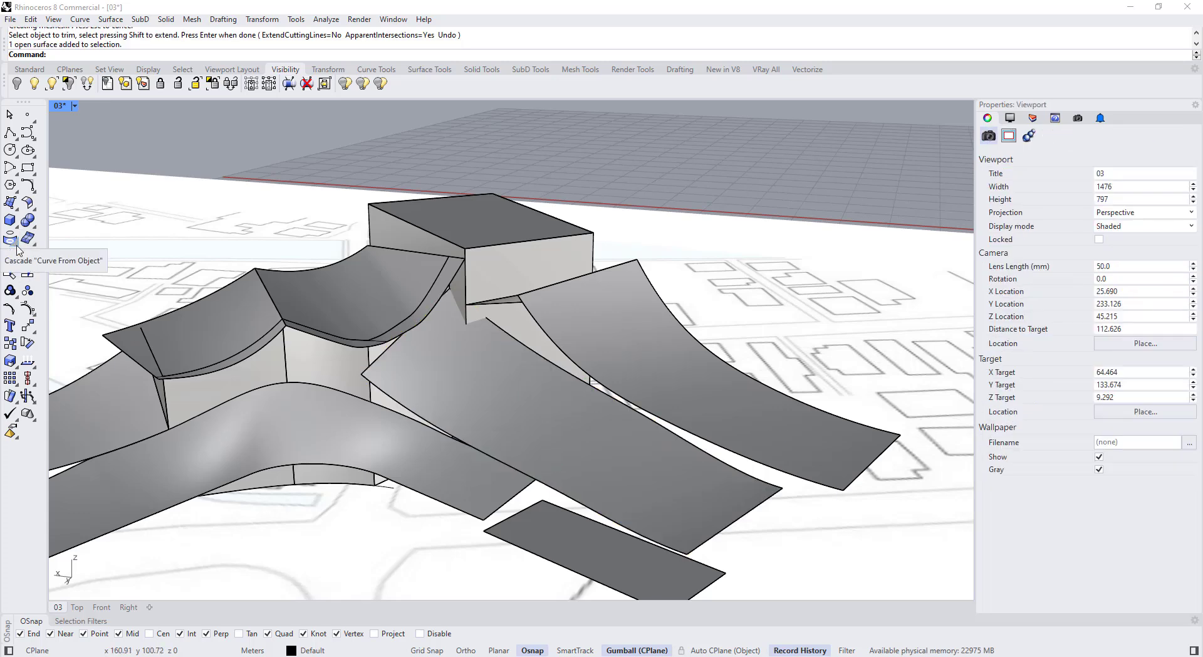
left_click(472, 342)
right_click_drag(441, 333, 453, 306)
scroll(453, 296, "up", 4)
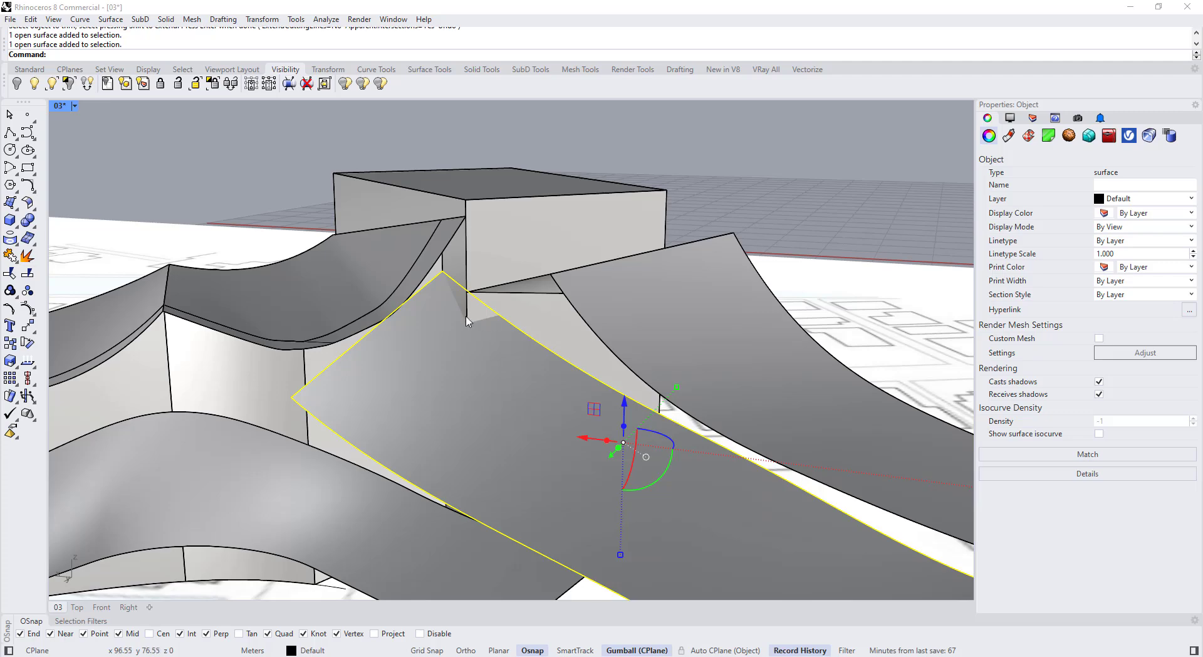
scroll(503, 327, "down", 3)
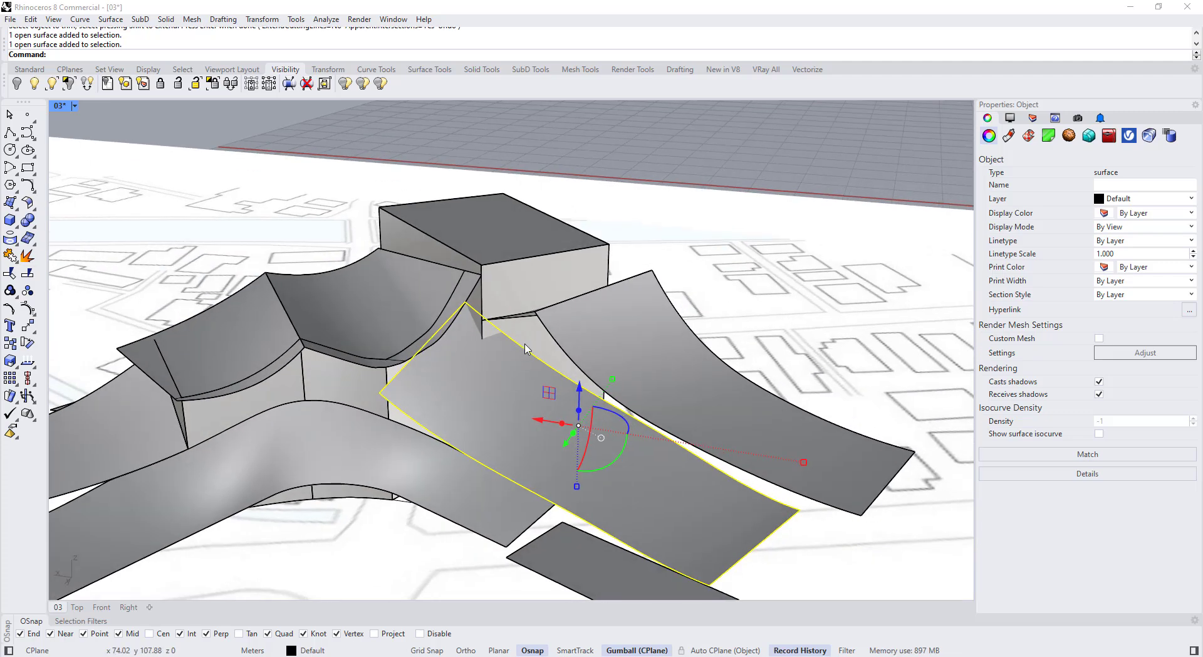
right_click_drag(497, 343, 542, 353)
key("Escape")
Step: Duplicate the middle wing roof's long edge facing the far wing as a separate curve
left_click(19, 249)
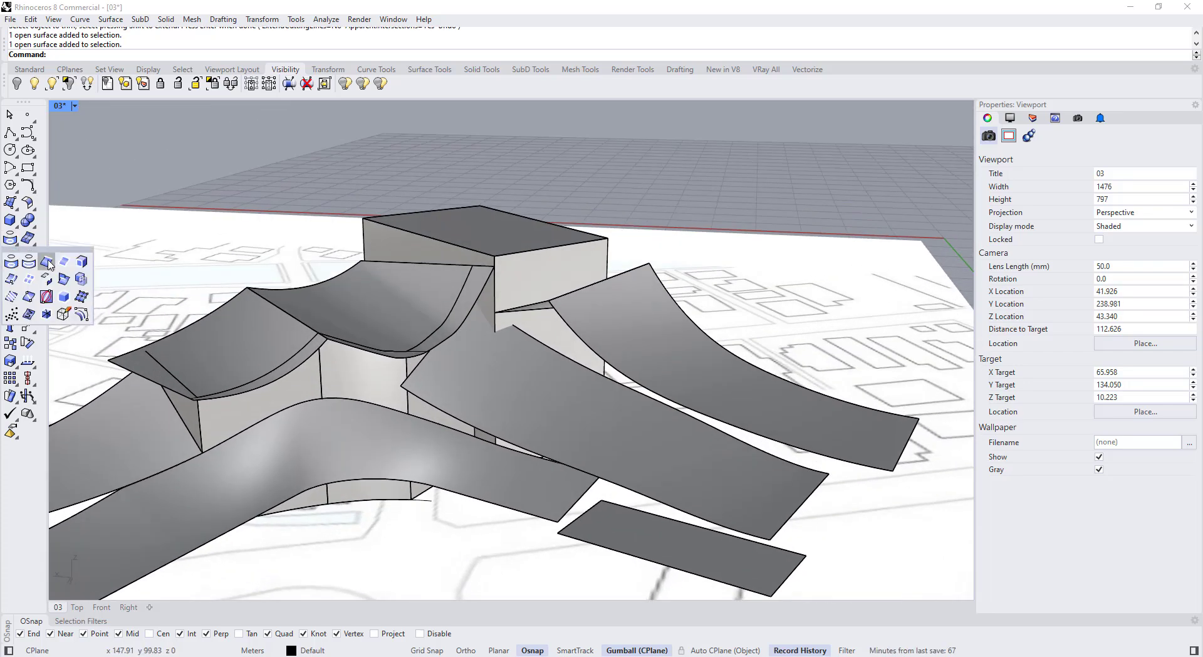
left_click(50, 258)
left_click(515, 342)
key("Return")
left_click_drag(645, 367, 631, 287)
key("Escape")
key("ctrl+z")
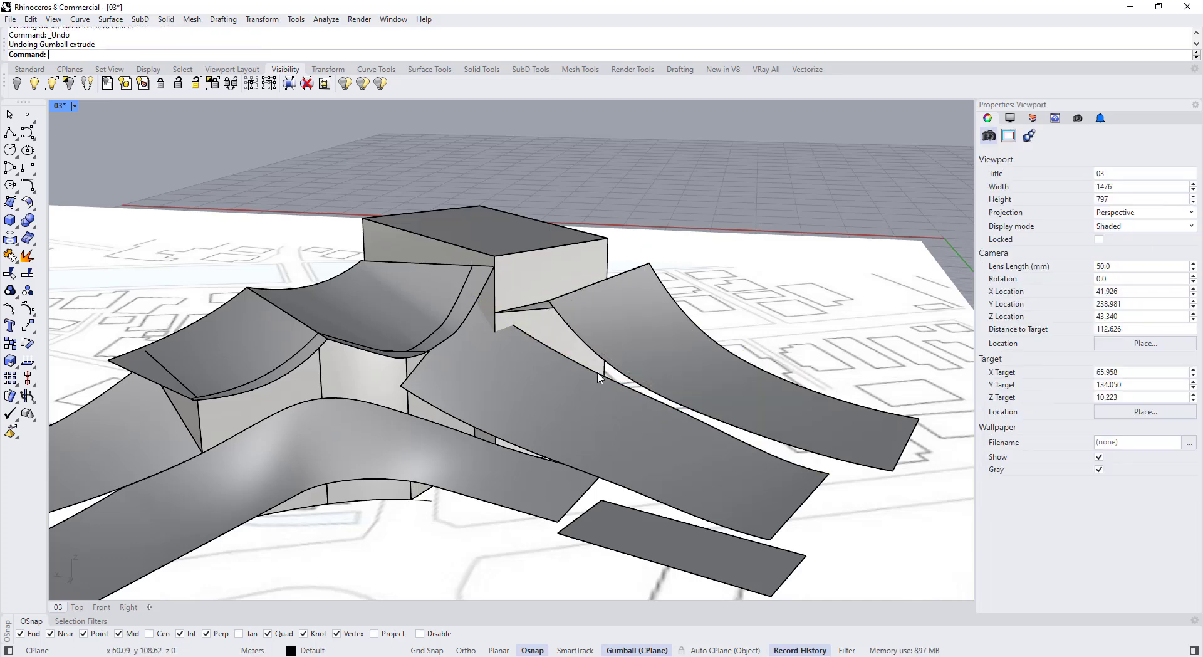
Step: Copy the duplicated edge curve of the middle wing straight up by about 7.7 m, with Vertical set to Yes
left_click(596, 372)
left_click(635, 406)
left_click(25, 326)
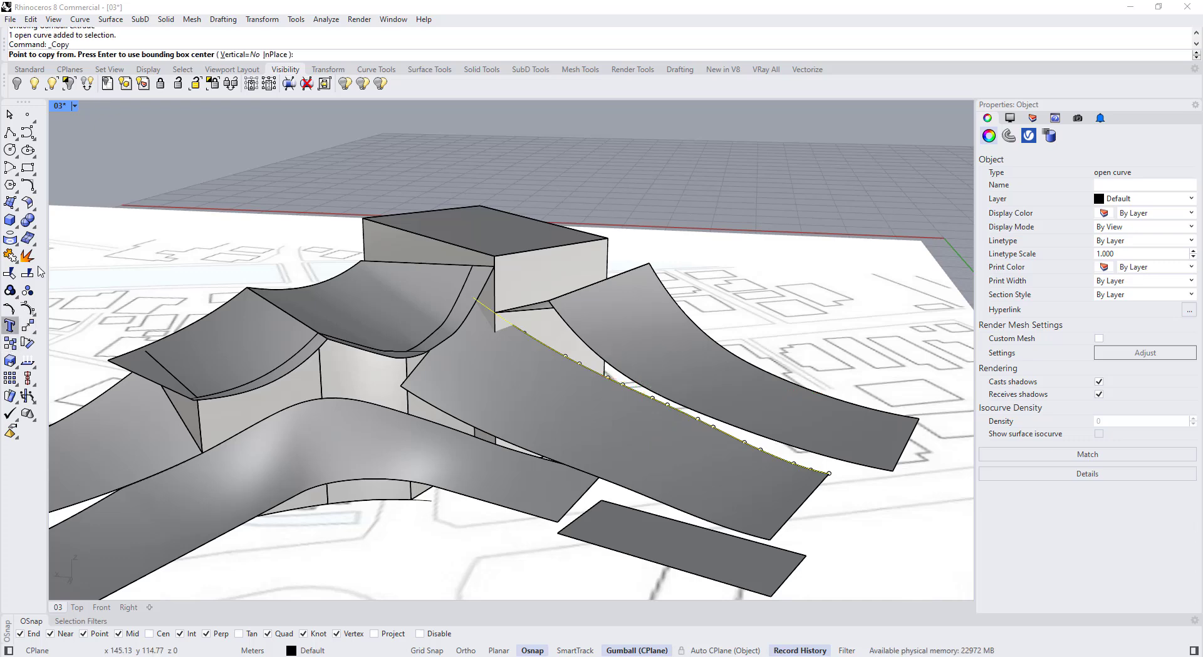
left_click(236, 59)
left_click(543, 343)
left_click(532, 278)
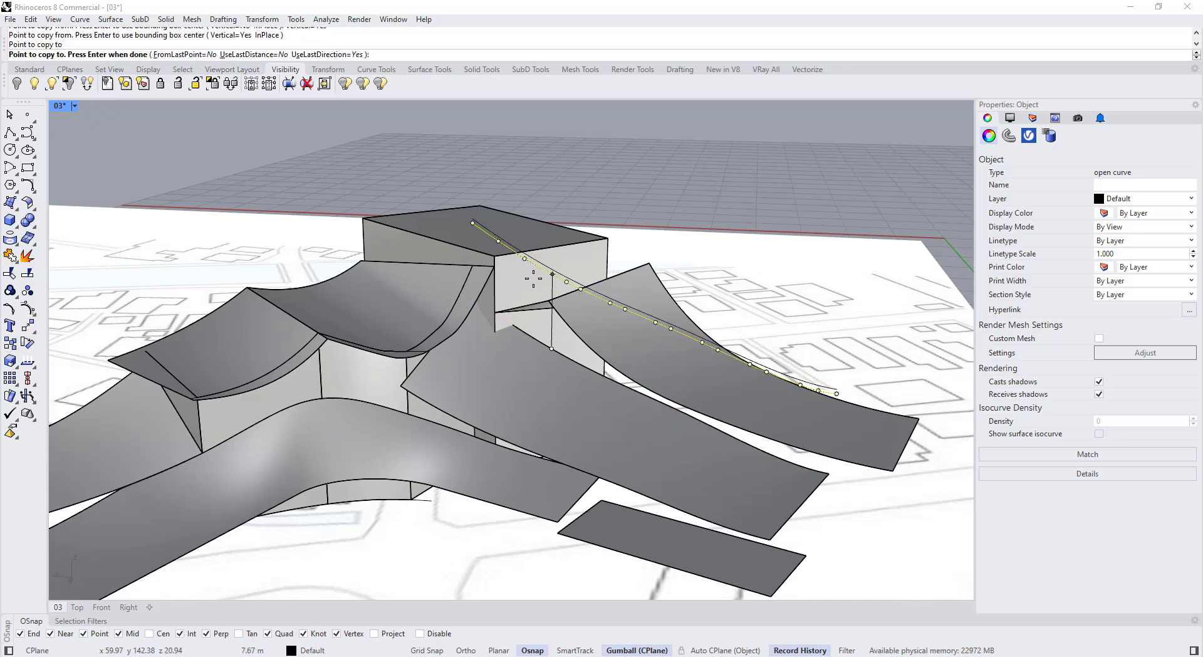
right_click(534, 277)
key("Escape")
Step: Loft a vertical surface between the middle wing's edge curve and its raised copy, keeping the default loft options
type("Loft")
key("Return")
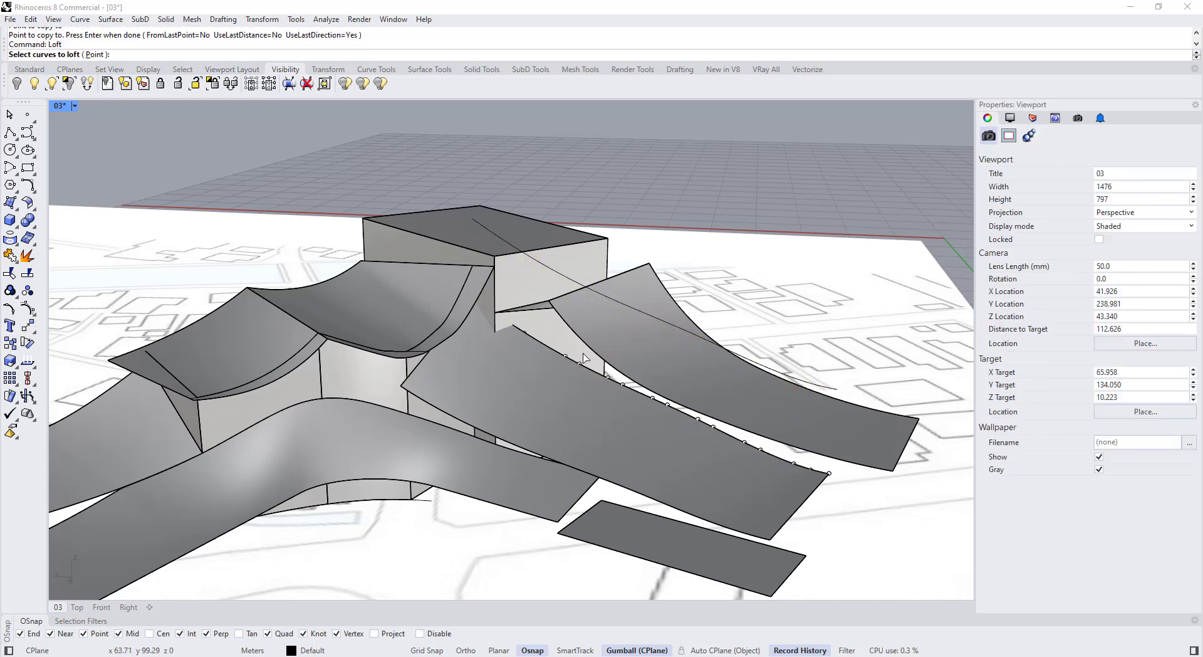
left_click(591, 371)
left_click(622, 400)
left_click(581, 283)
key("Return")
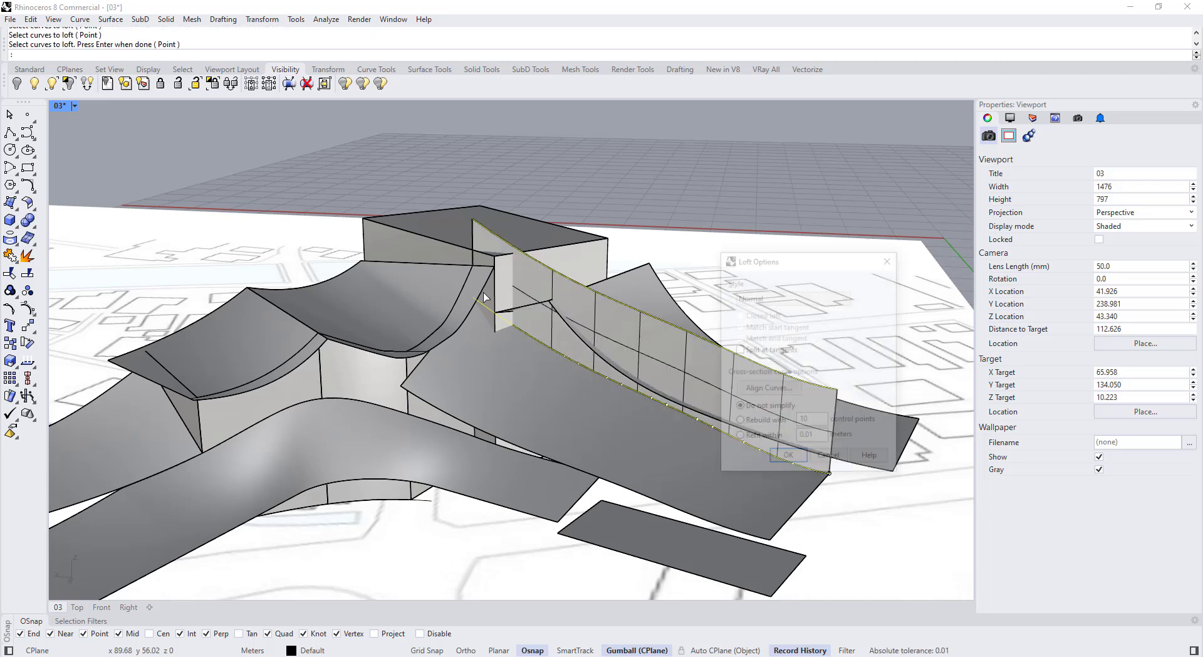
key("Return")
Step: Try to trim the lofted surface above the far wing, using its roof and the adjoining triangular surface as cutting objects
right_click_drag(623, 332, 629, 322)
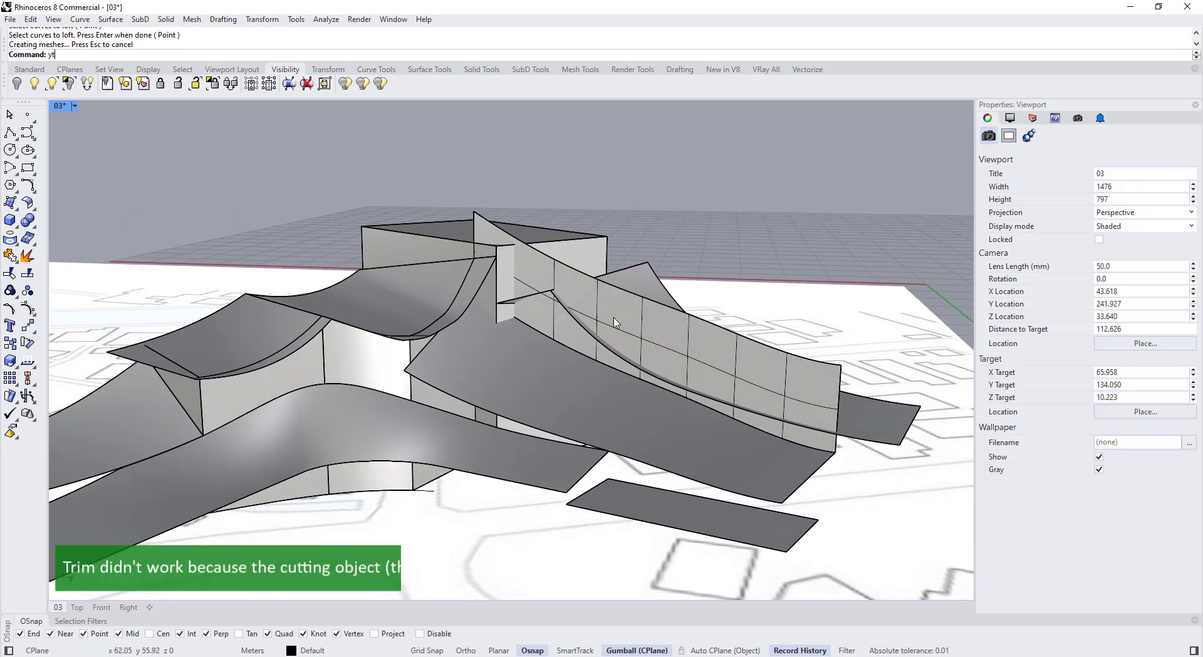
scroll(626, 330, "up", 3)
type("Trim")
key("Return")
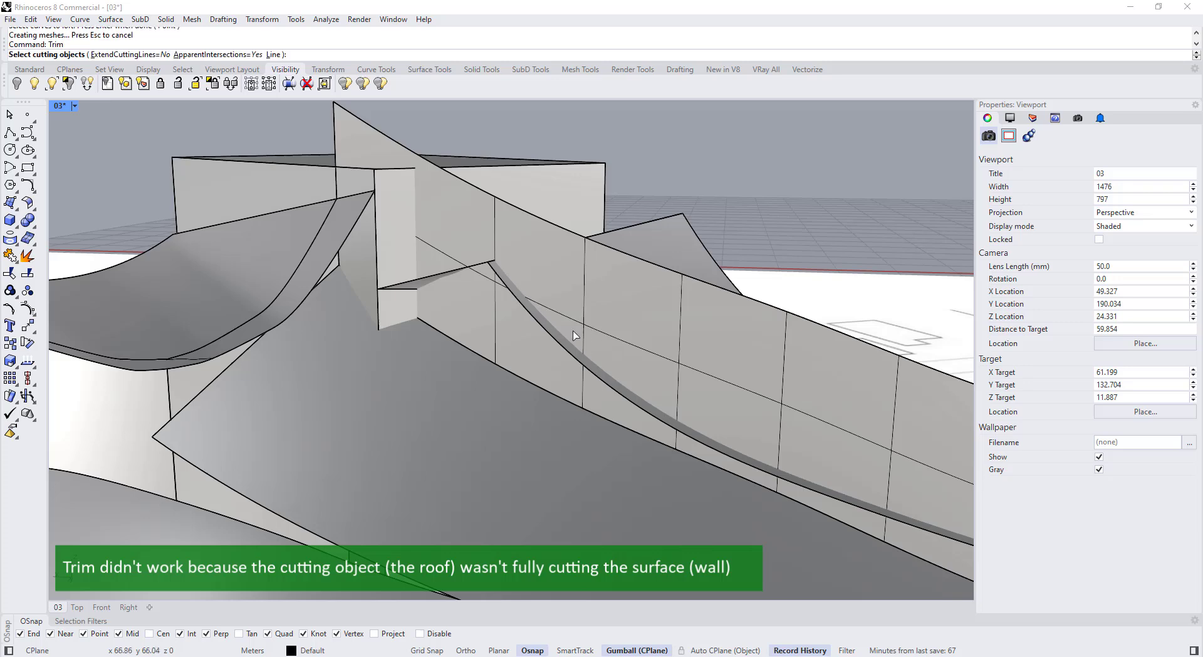
left_click(559, 334)
left_click(473, 269)
key("Return")
left_click(467, 225)
scroll(467, 226, "down", 4)
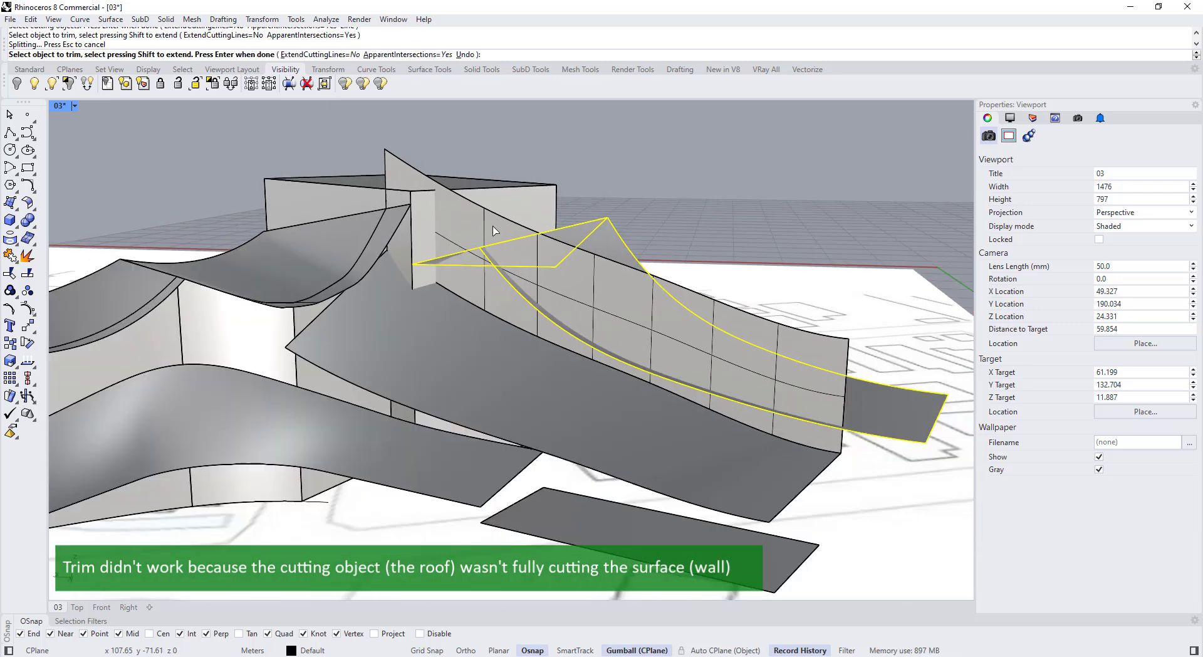
key("Return")
Step: Create intersection curves between the lofted vertical surface, the far wing roof and its adjoining triangular surface with Intersect
right_click_drag(485, 241, 477, 306)
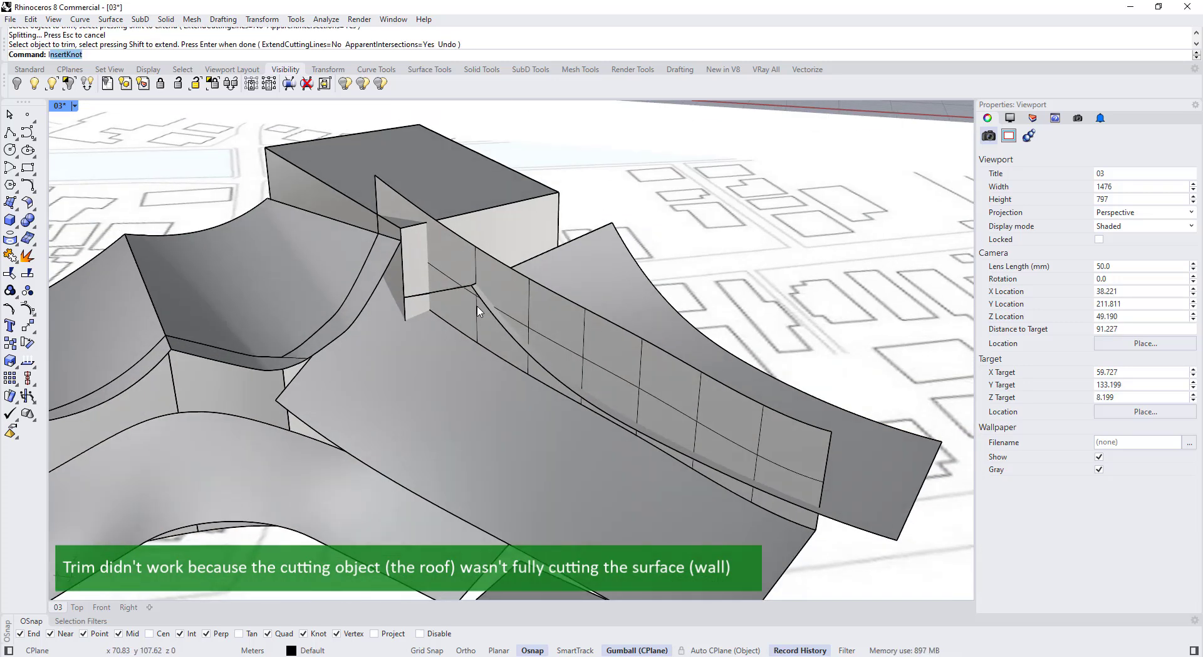
type("Inter")
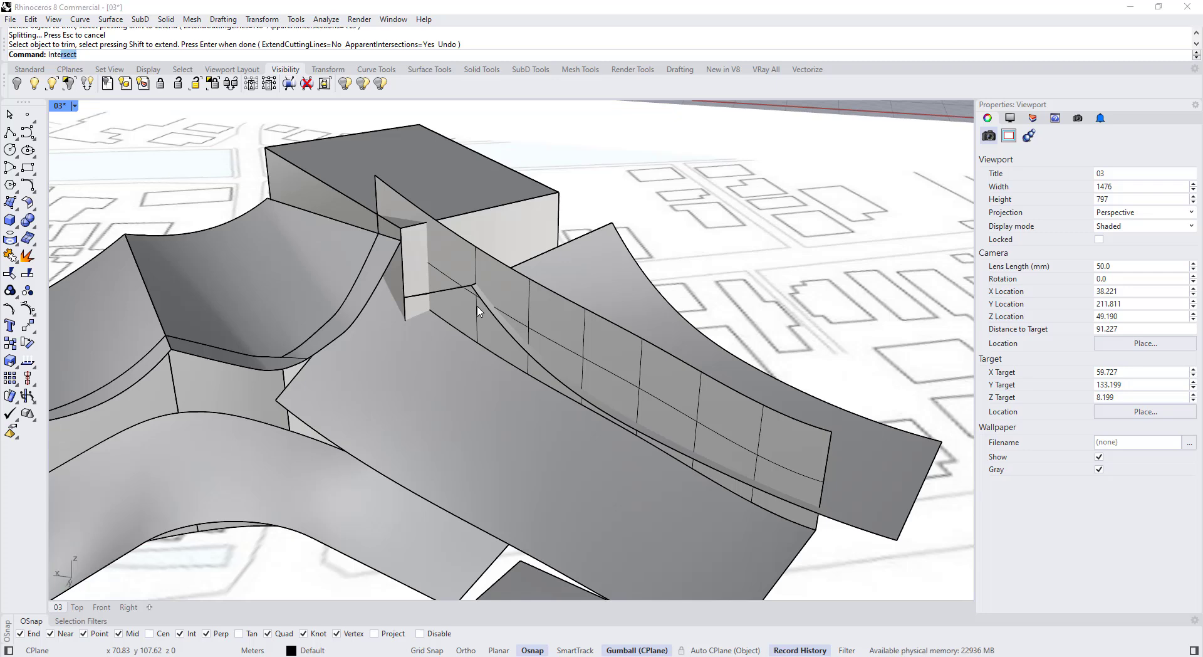
type("s")
key("Return")
left_click(559, 269)
right_click_drag(513, 289, 511, 335)
left_click(512, 289)
left_click(526, 332)
key("Return")
Step: Delete the lofted vertical surface, keeping only the intersection curves on the far wing
left_click(526, 333)
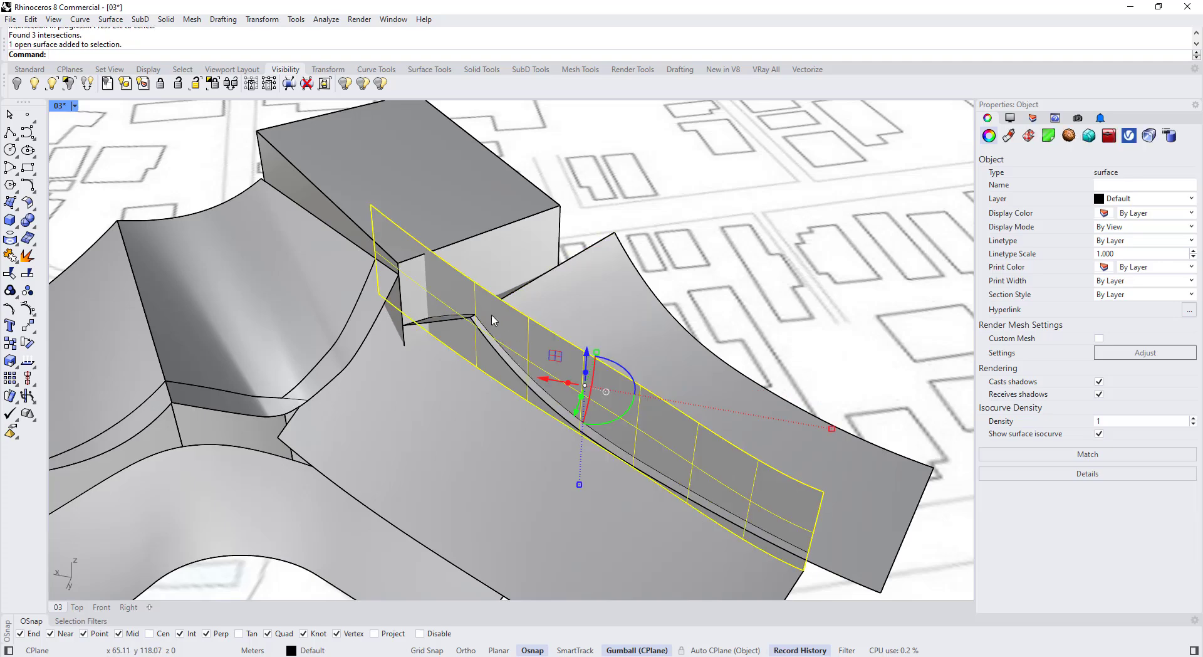
key("Delete")
key("Return")
scroll(470, 307, "up", 5)
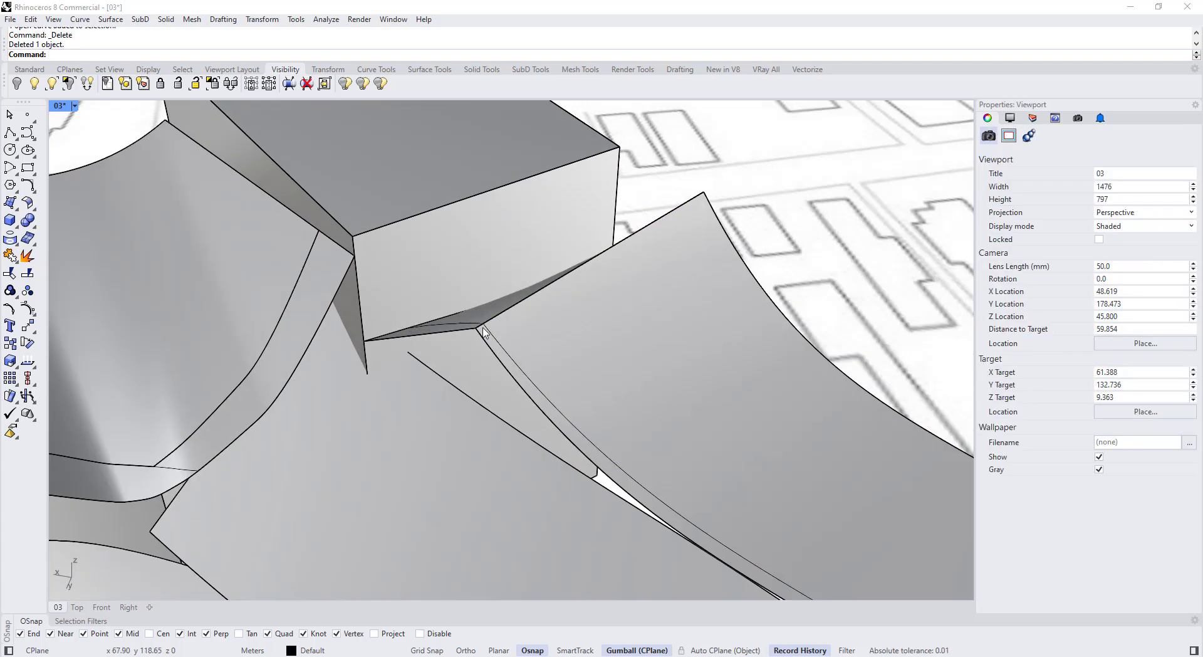
Step: Make flattened ground-level copies of the two far wing intersection curves using SetPt with only Set Z and Copy set to Yes
left_click(497, 334)
left_click(467, 324, "shift")
scroll(467, 324, "down", 5)
right_click_drag(467, 324, 479, 274)
scroll(479, 274, "down", 2)
scroll(478, 275, "down", 3)
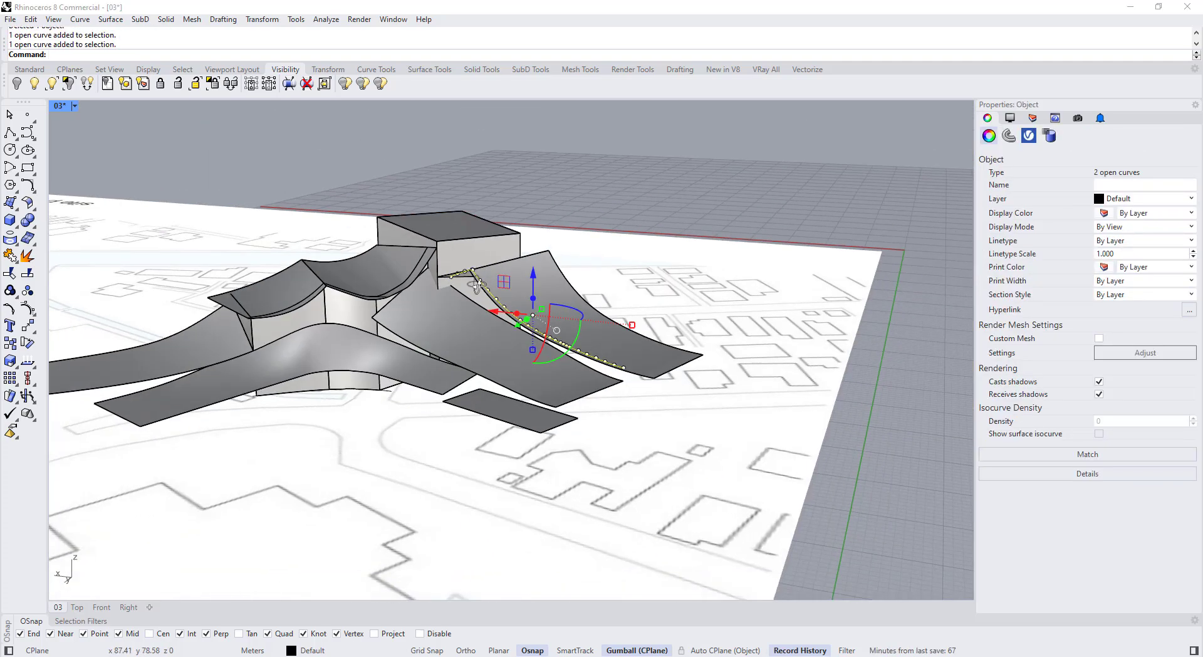
left_click(339, 394)
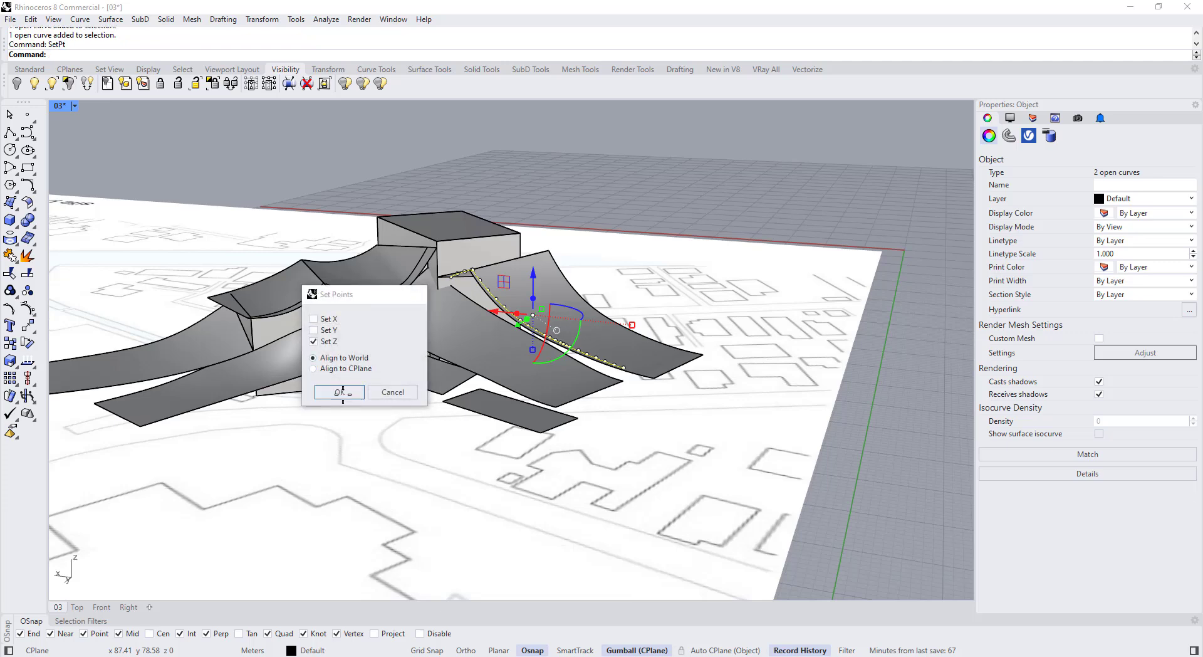
left_click(104, 55)
right_click(607, 411)
right_click_drag(606, 411, 606, 444)
key("Escape")
Step: Loft a wall between the long intersection curve on the far wing roof and its flattened ground copy
type("Lof")
scroll(502, 337, "up", 4)
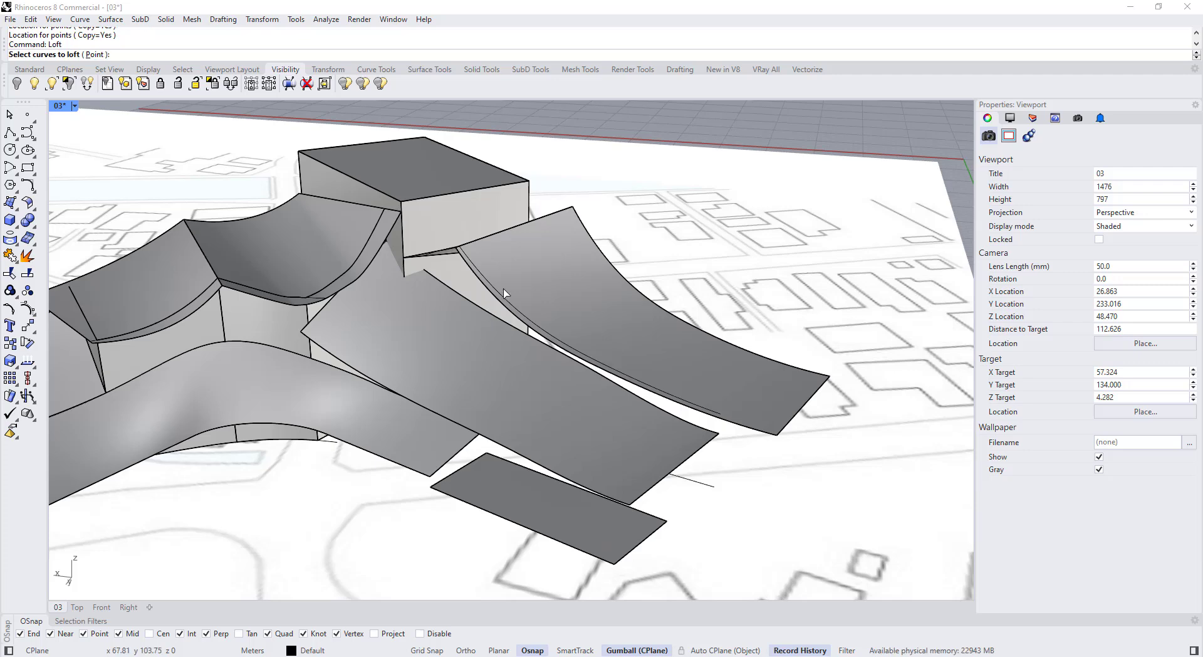
right_click(420, 341)
key("Return")
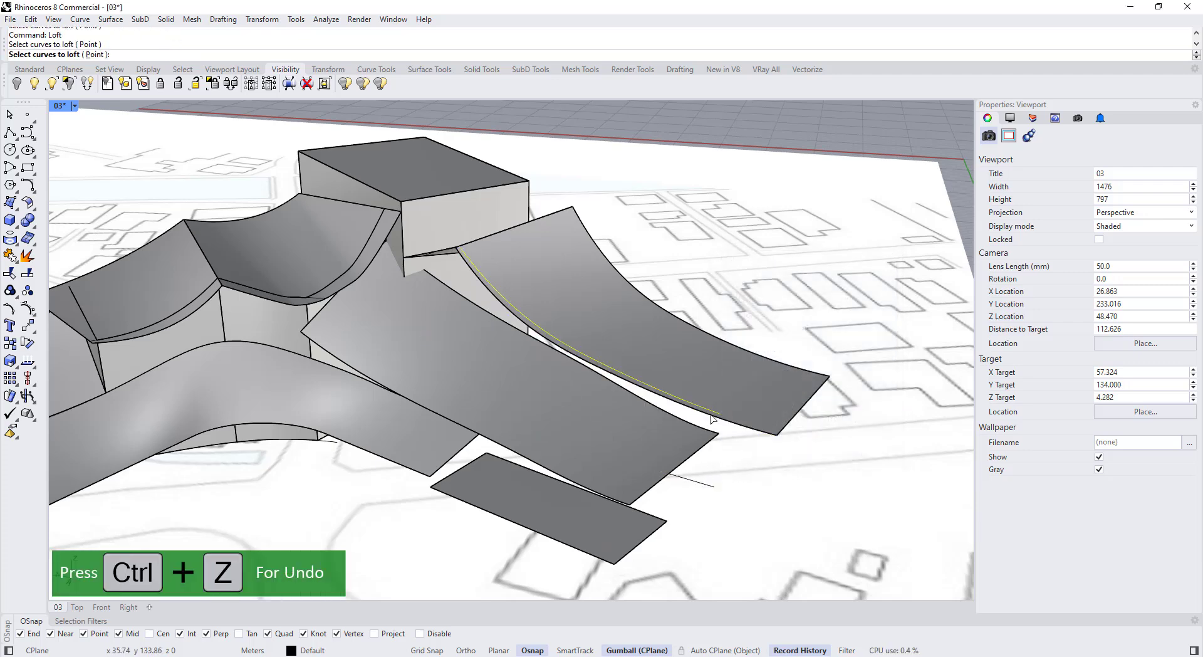
left_click(700, 483)
right_click(551, 413)
key("Return")
Step: Loft a second wall between the short intersection curve beside the box volume and its ground-level copy
right_click_drag(454, 319, 483, 370)
scroll(485, 373, "up", 8)
right_click(486, 373)
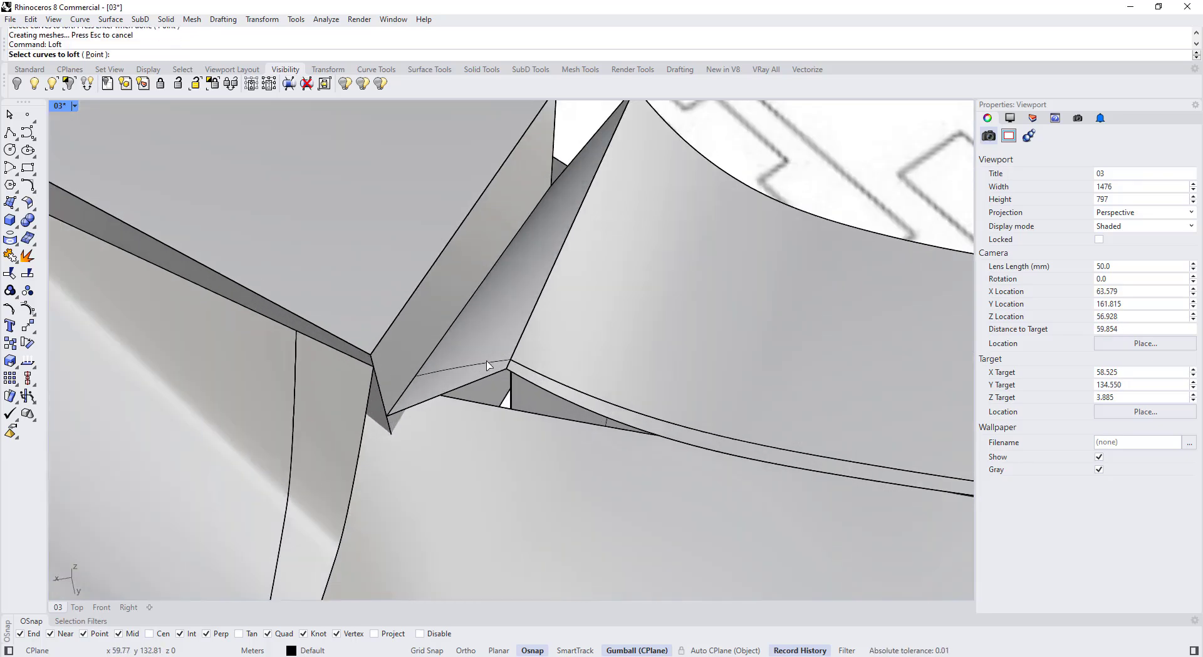
left_click(483, 366)
scroll(489, 378, "down", 7)
right_click_drag(499, 416, 503, 361)
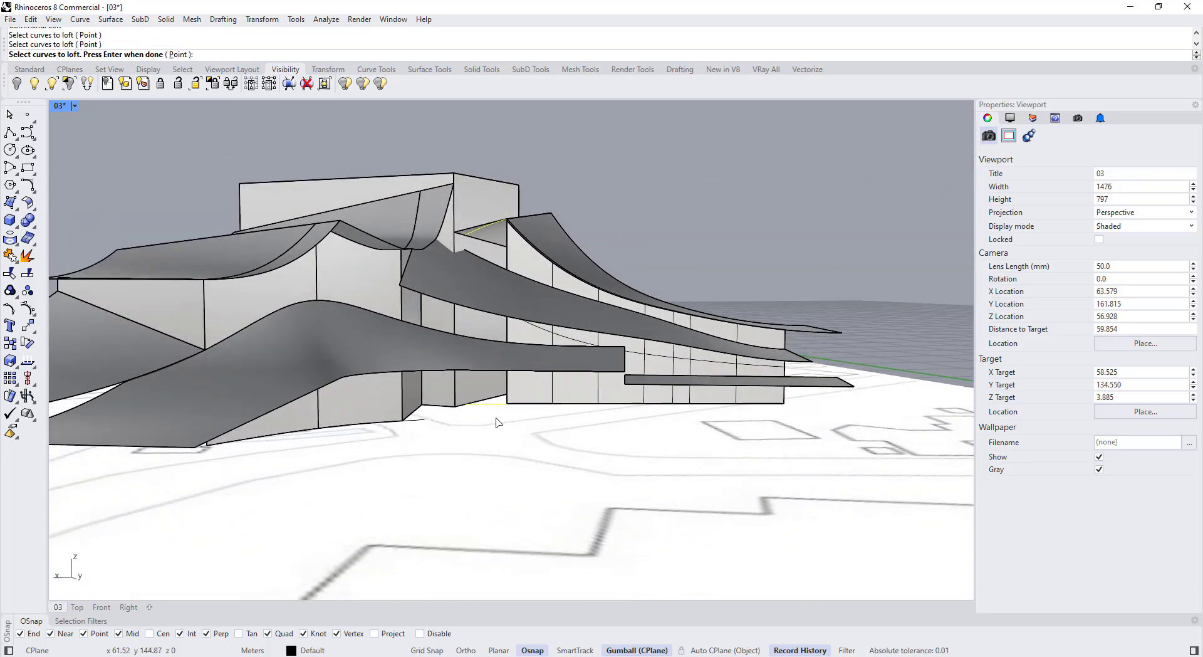
right_click(491, 454)
key("Return")
Step: Examine the new lofted walls and the whole building from several angles
right_click_drag(488, 438, 492, 497)
scroll(491, 495, "down", 4)
right_click_drag(491, 376, 426, 338)
scroll(556, 342, "down", 4)
right_click_drag(591, 319, 489, 428)
left_click(472, 378)
key("Escape")
scroll(482, 382, "down", 2)
right_click_drag(545, 380, 503, 390)
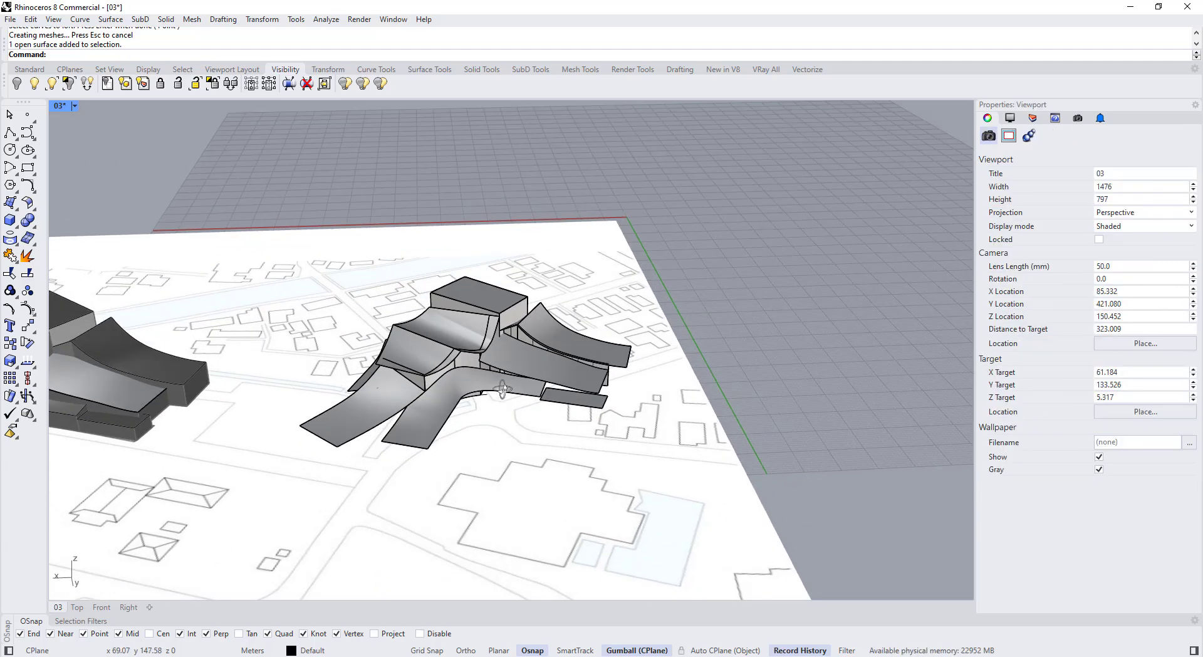
Step: Duplicate the front wing roof's long inner edge, facing the middle wing, as a curve
scroll(383, 355, "up", 6)
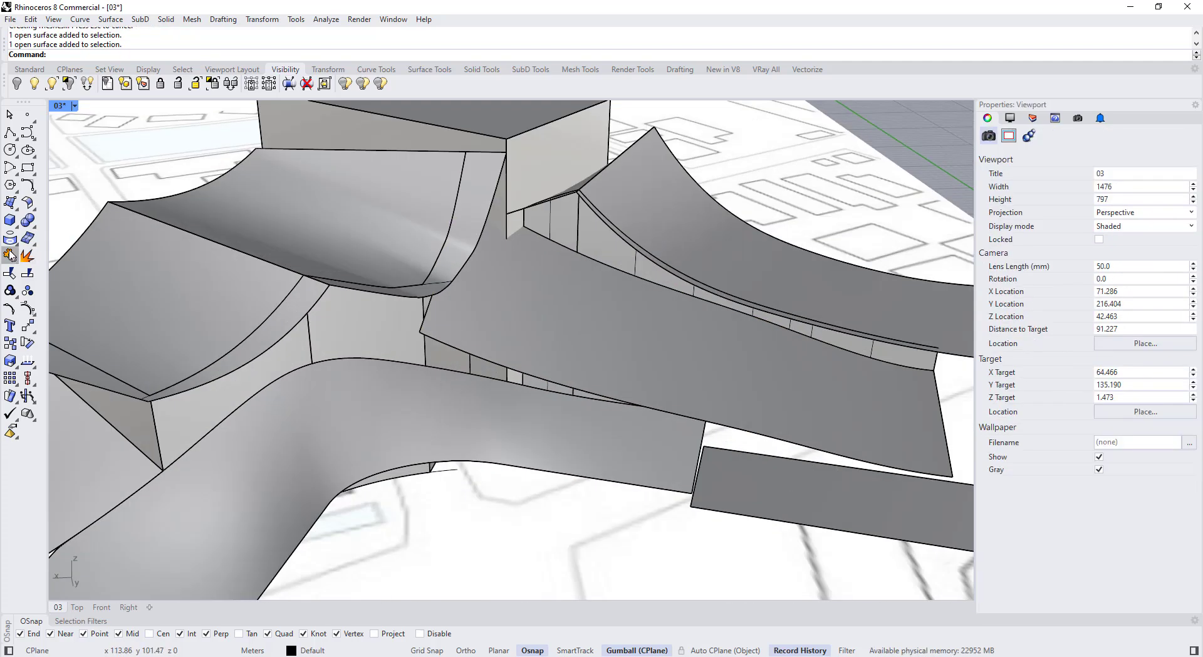
right_click(459, 387)
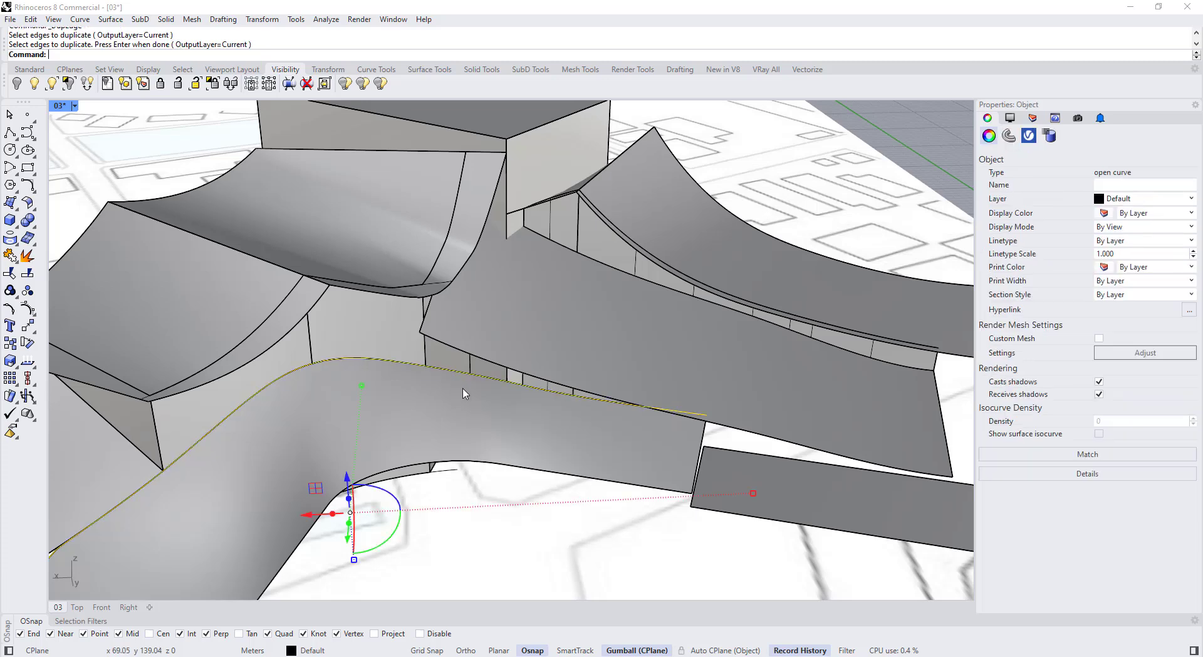
right_click_drag(461, 391, 375, 394)
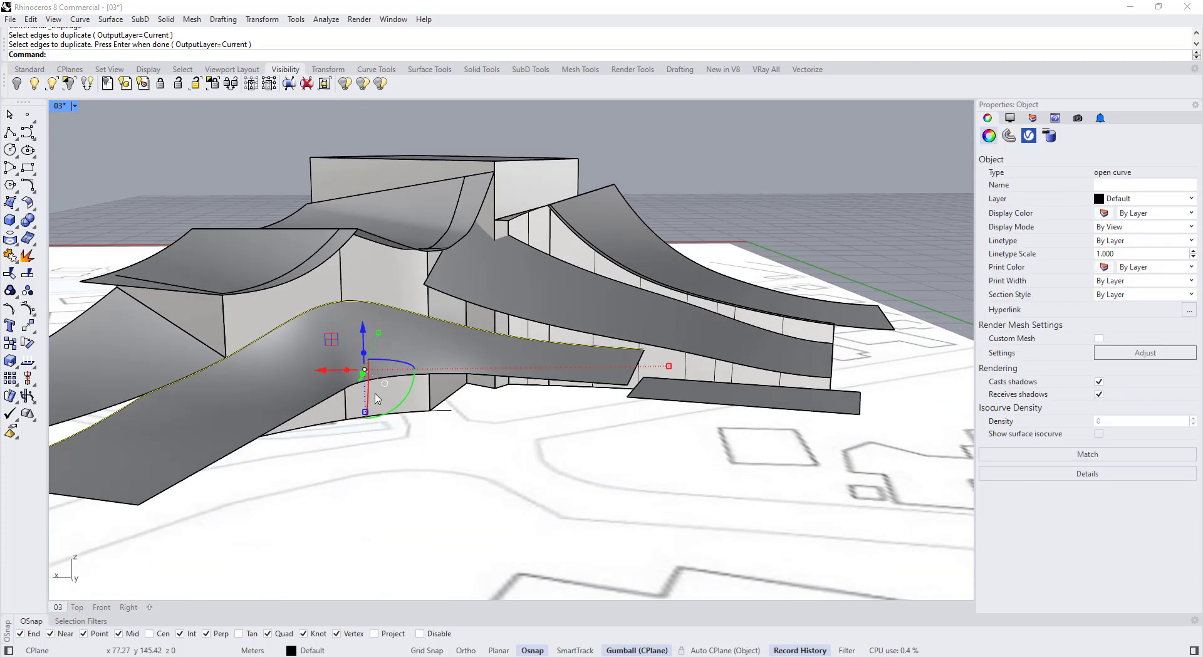
right_click(14, 292)
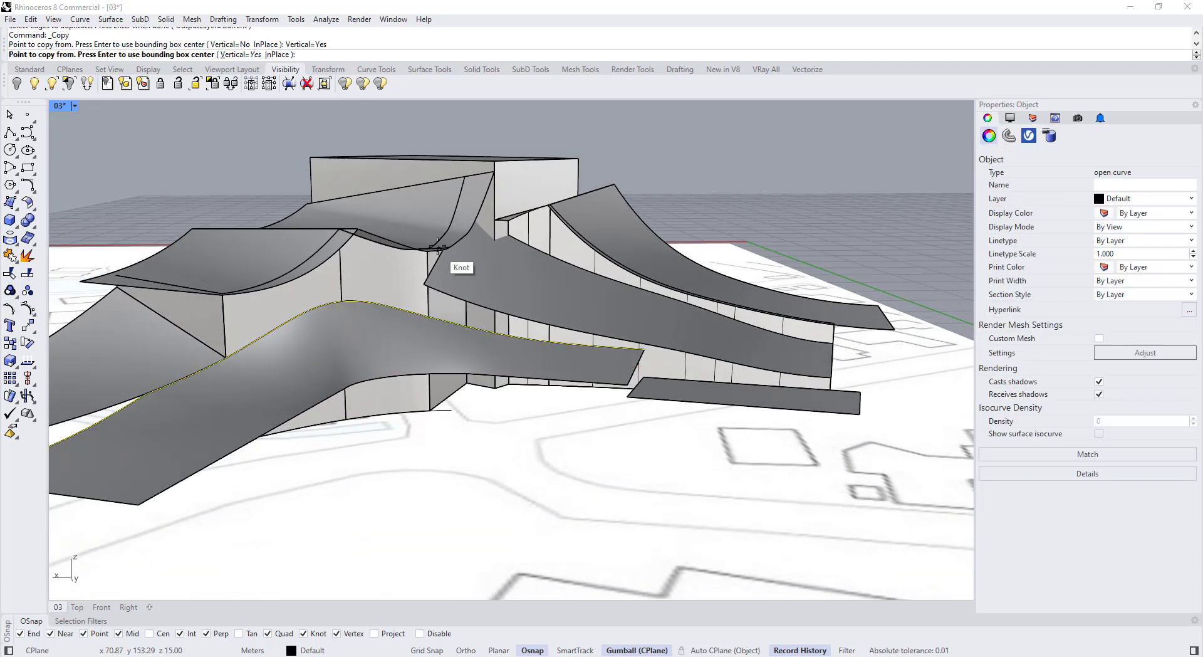
key("Escape")
key("Escape")
Step: Copy the curve along the front wing roof's inner edge straight up by about 5.6 m, with Vertical set to Yes
left_click(438, 325)
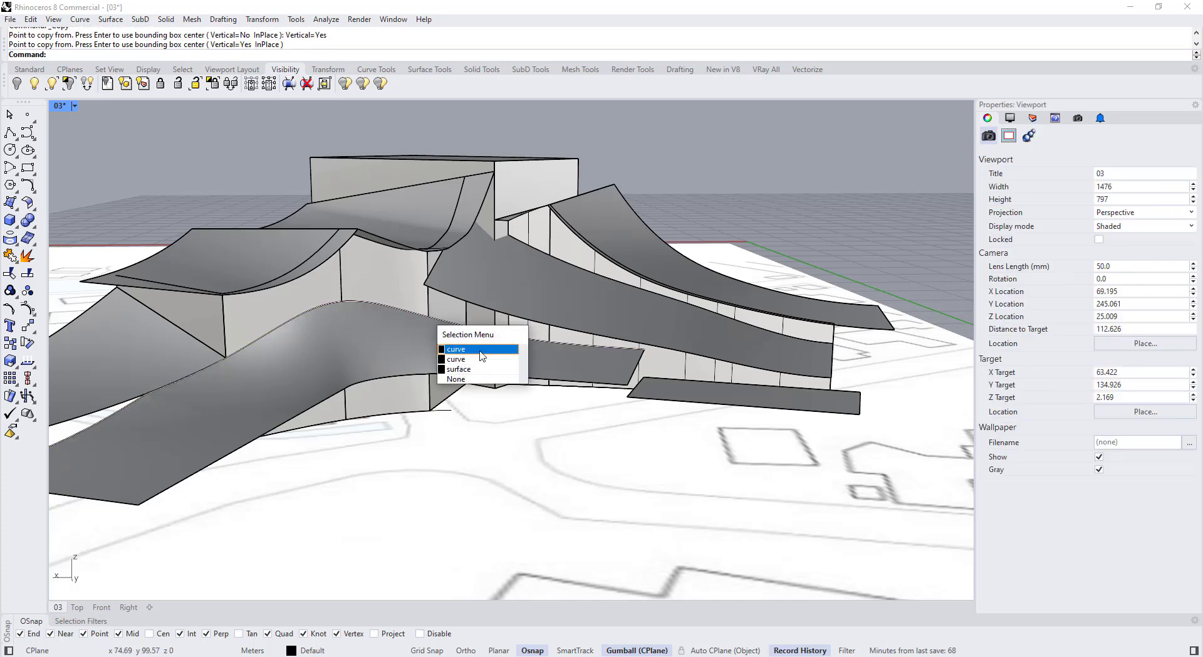
left_click(456, 352)
right_click(456, 352)
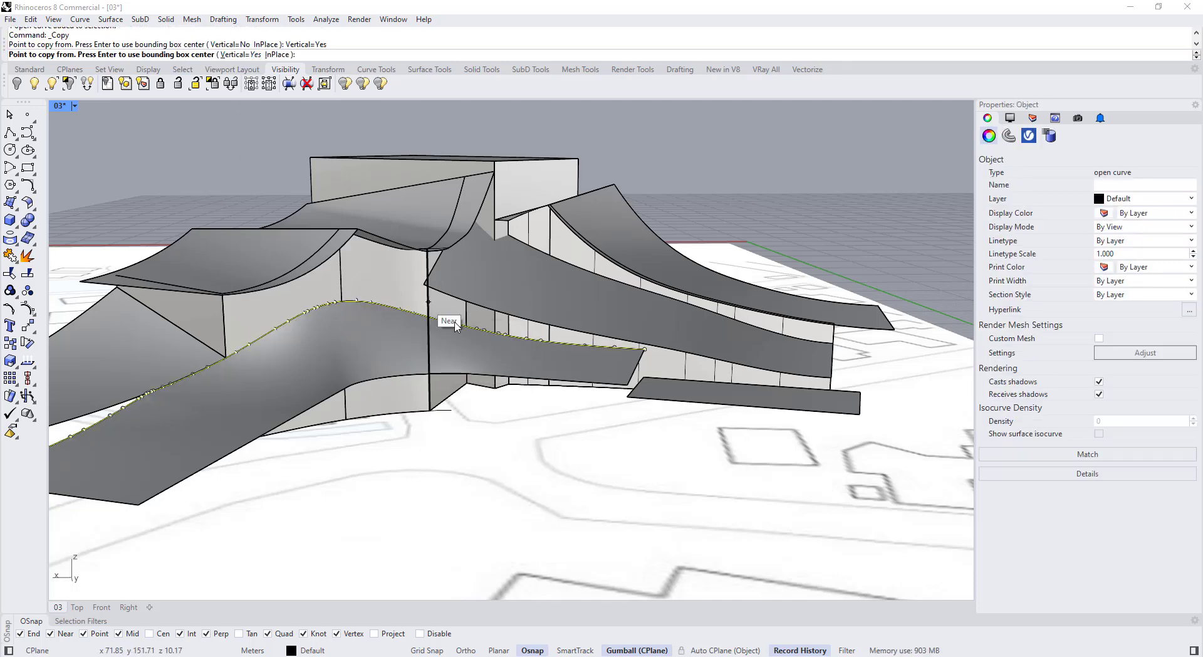
left_click(479, 328)
scroll(473, 263, "down", 3)
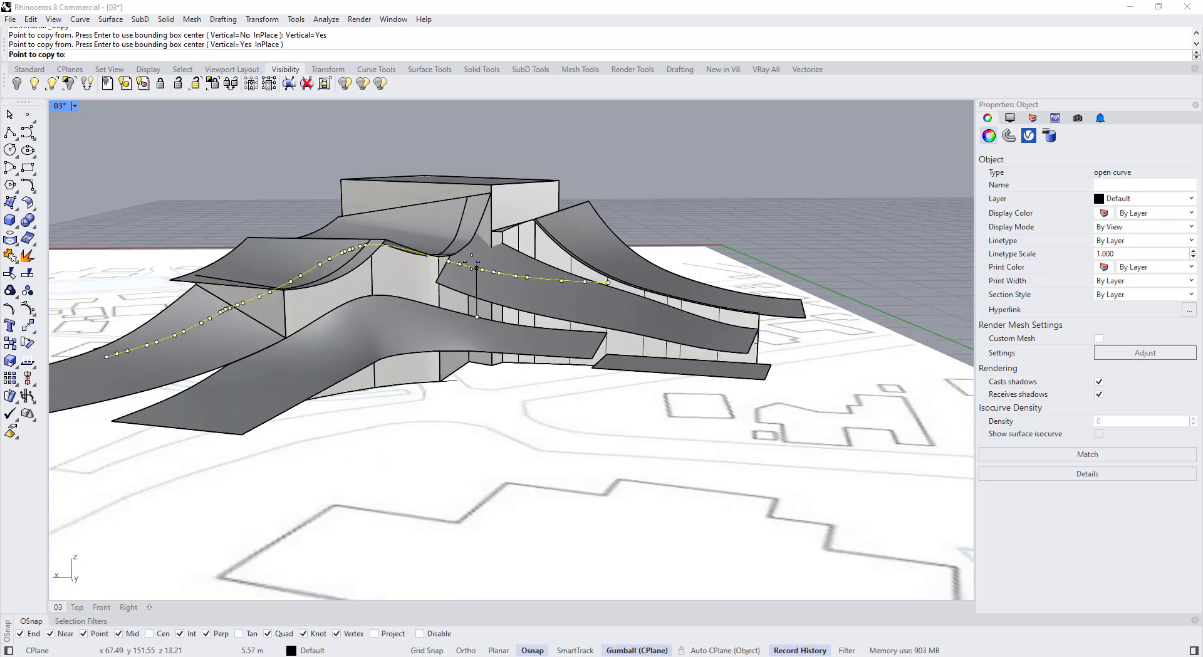
left_click(479, 268)
right_click(478, 271)
right_click_drag(474, 408, 484, 462)
key("Escape")
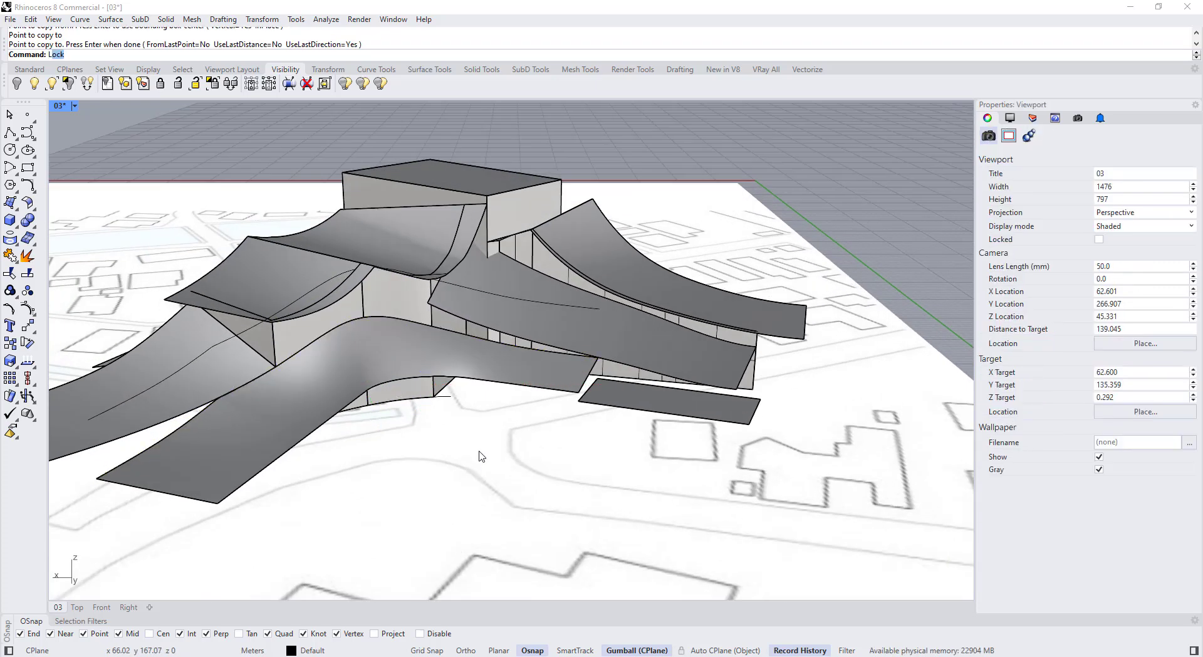
Step: Loft a vertical surface between the front wing roof's inner edge curve and its raised copy
scroll(471, 428, "up", 2)
key("Return")
left_click(484, 331)
left_click(510, 360)
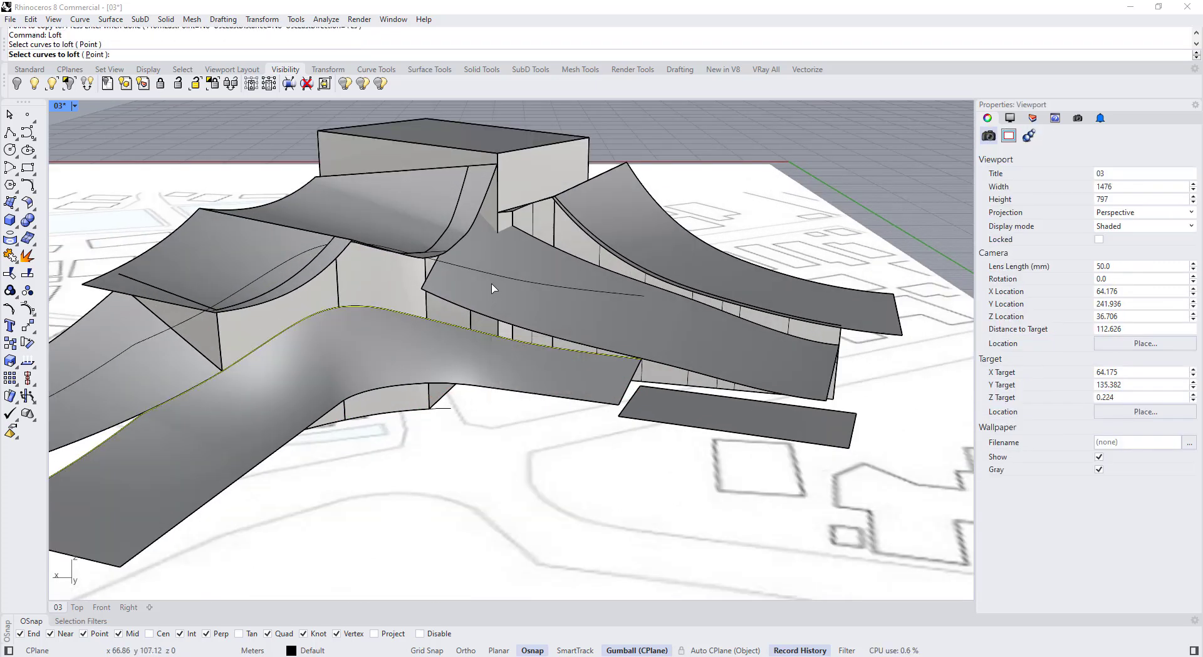
key("Return")
key("Return")
Step: Intersect the raised lofted surface with the middle wing roof and delete that surface, keeping the intersection curve
scroll(474, 331, "up", 2)
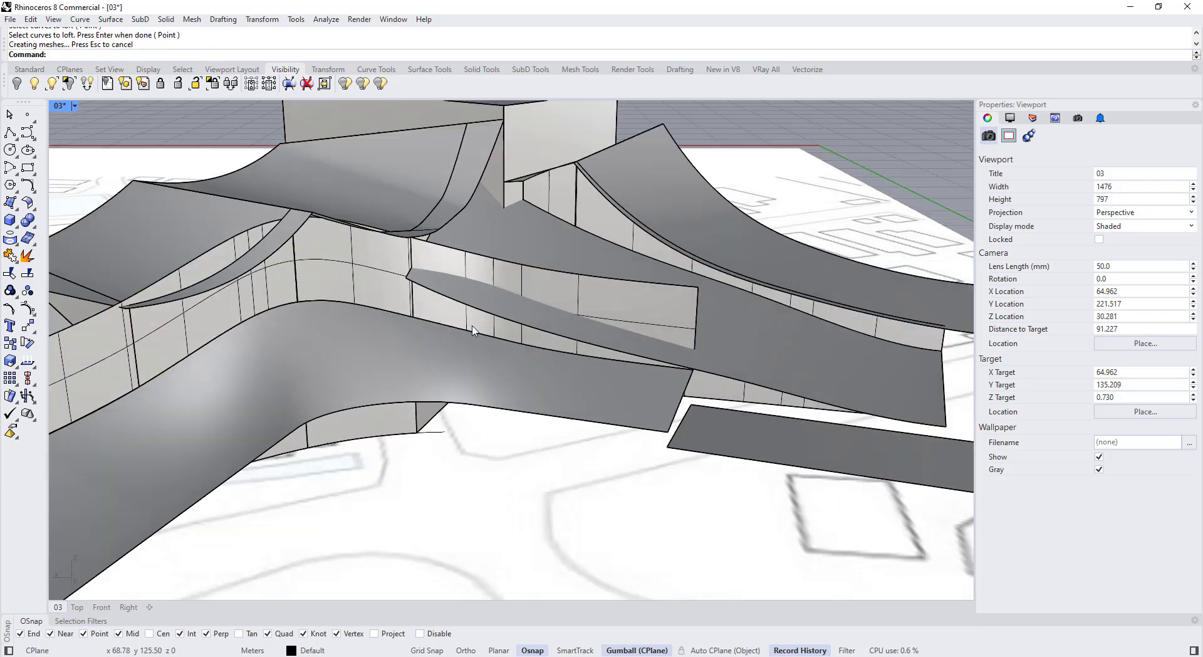
type("Imter")
key("Return")
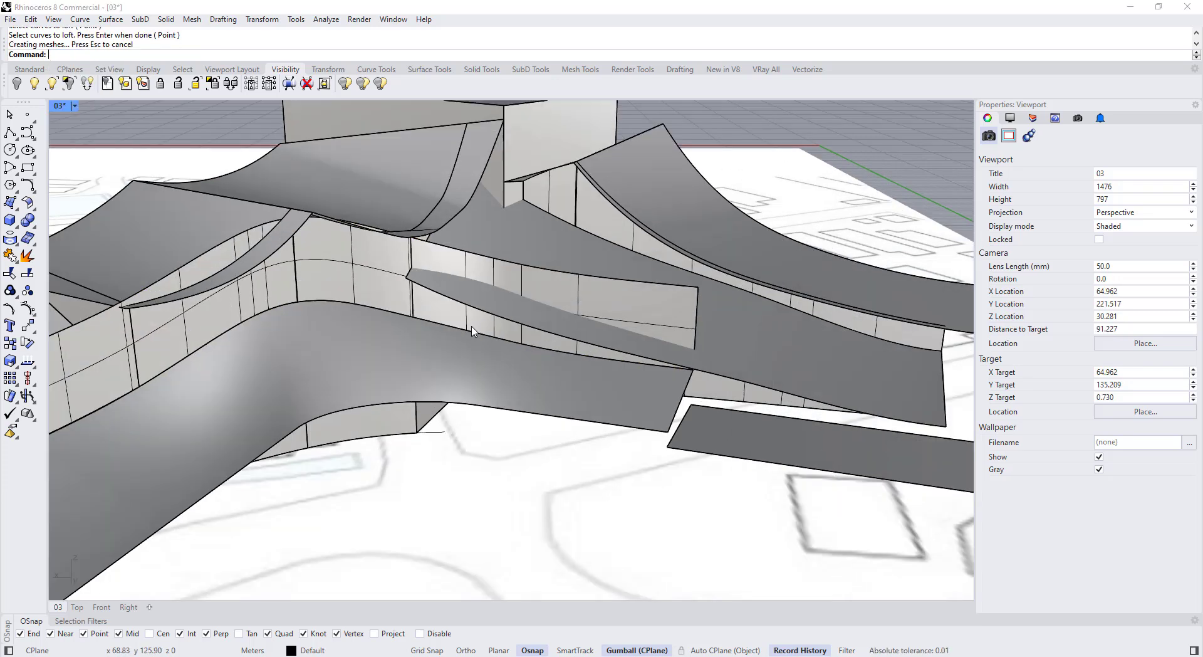
left_click(499, 274)
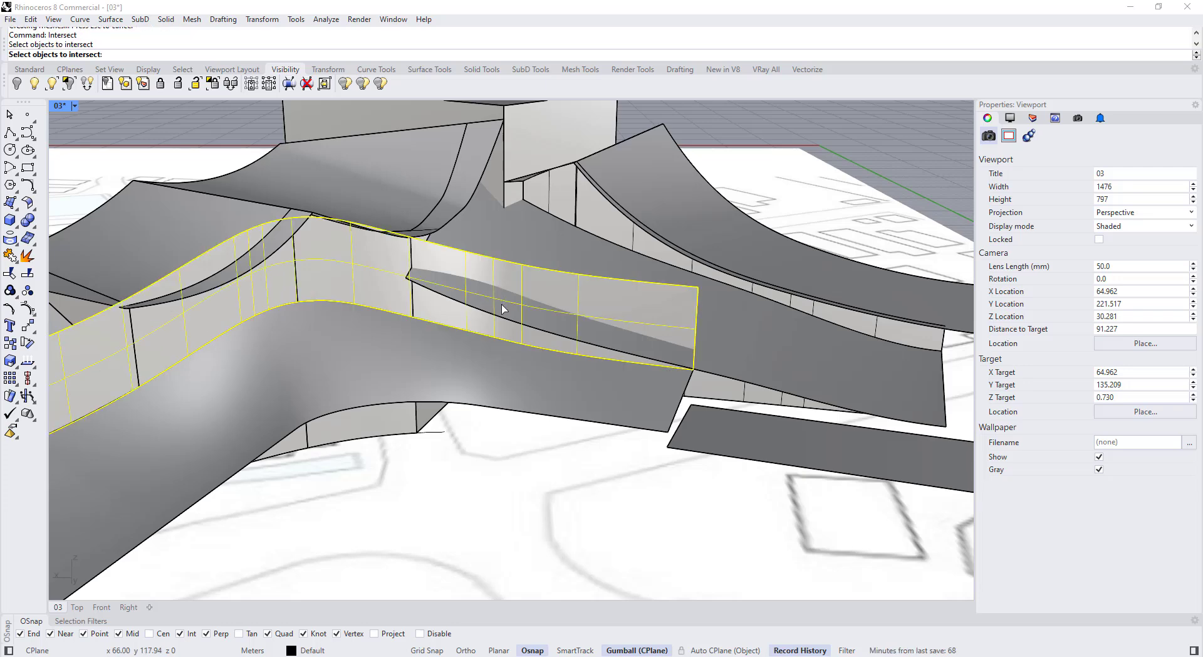
left_click(501, 306)
key("Return")
left_click(492, 269)
key("Delete")
left_click(622, 367)
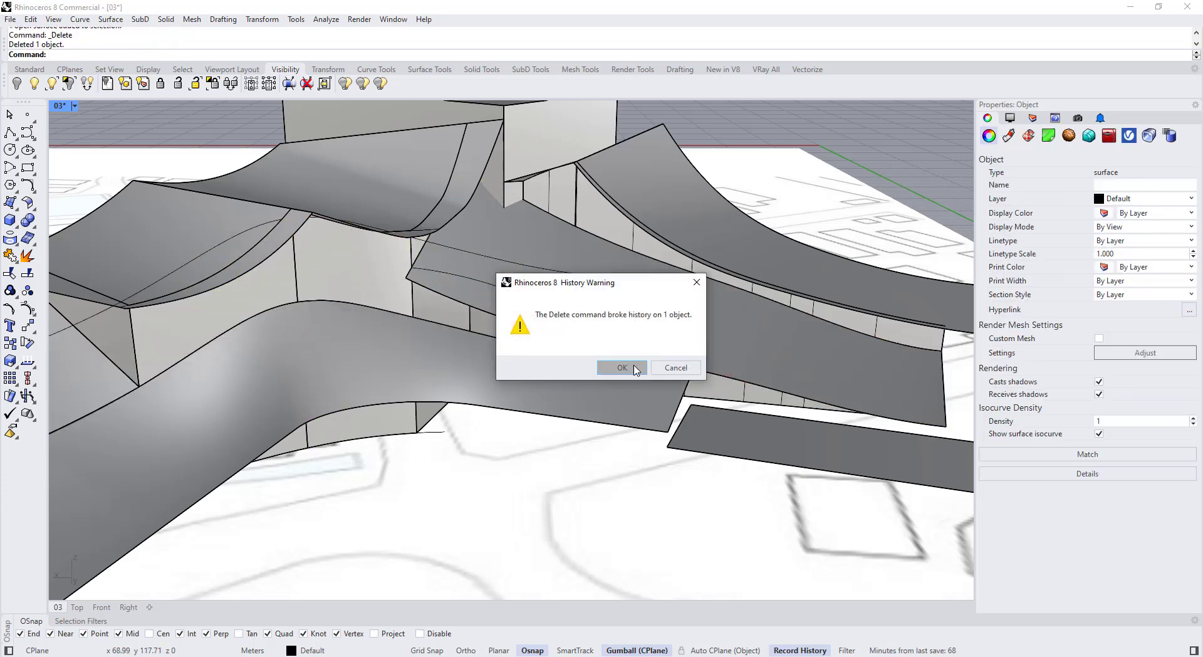
Step: Copy the intersection curve on the middle wing roof flat to ground level with SetPt, using Set Z and Copy=Yes
left_click(528, 292)
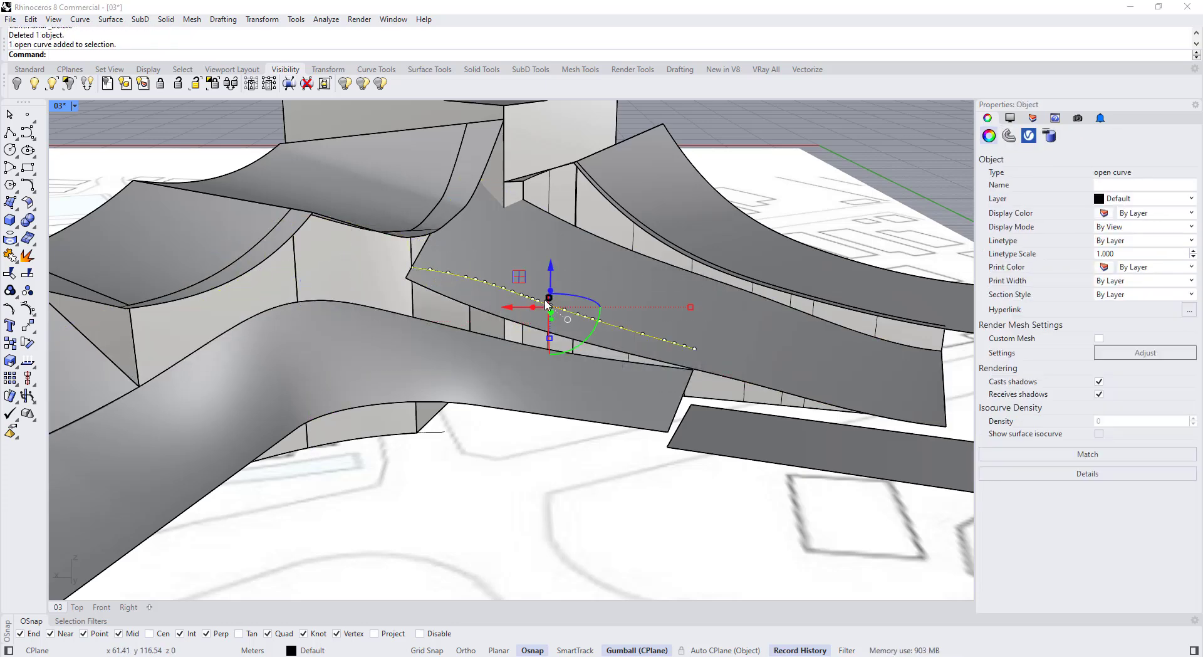
left_click(548, 299)
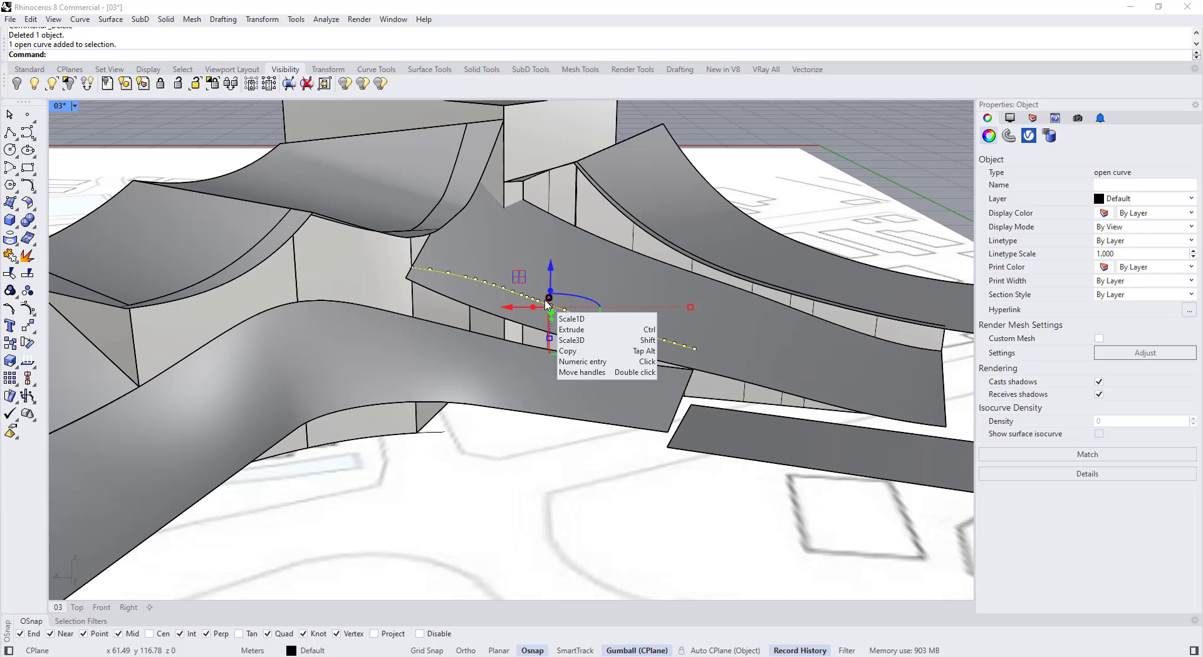
left_click(27, 343)
left_click(330, 393)
left_click(484, 474)
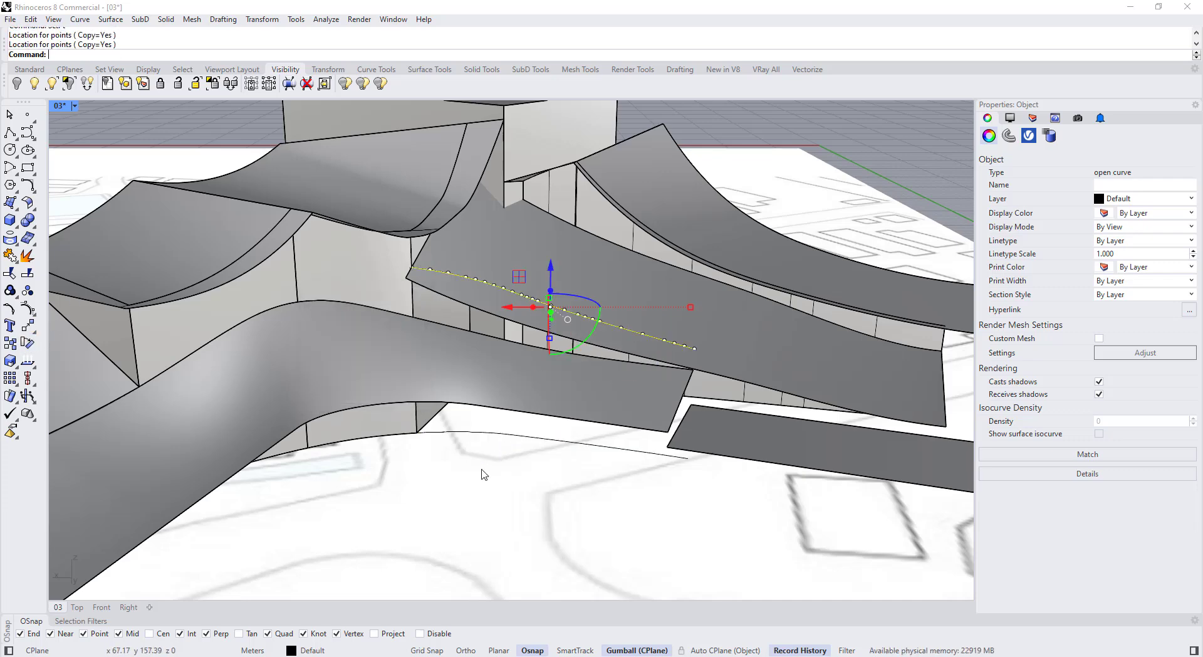
key("Escape")
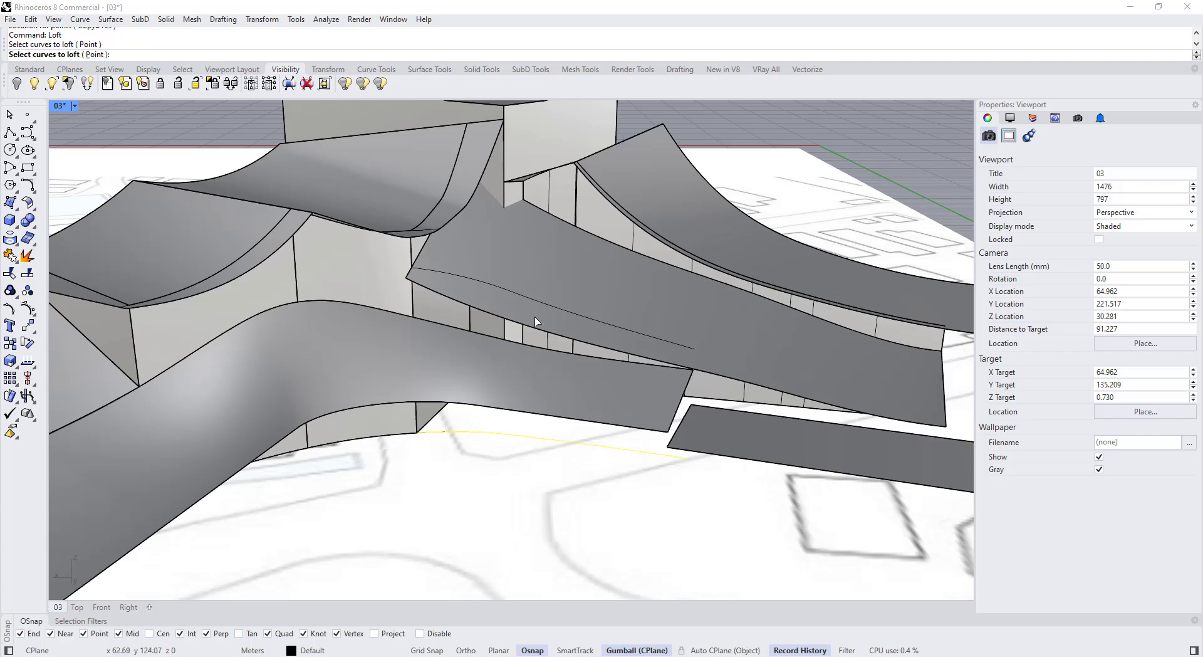
Step: Loft a wall between the middle wing roof's intersection curve and its ground-level copy
key("Return")
key("Return")
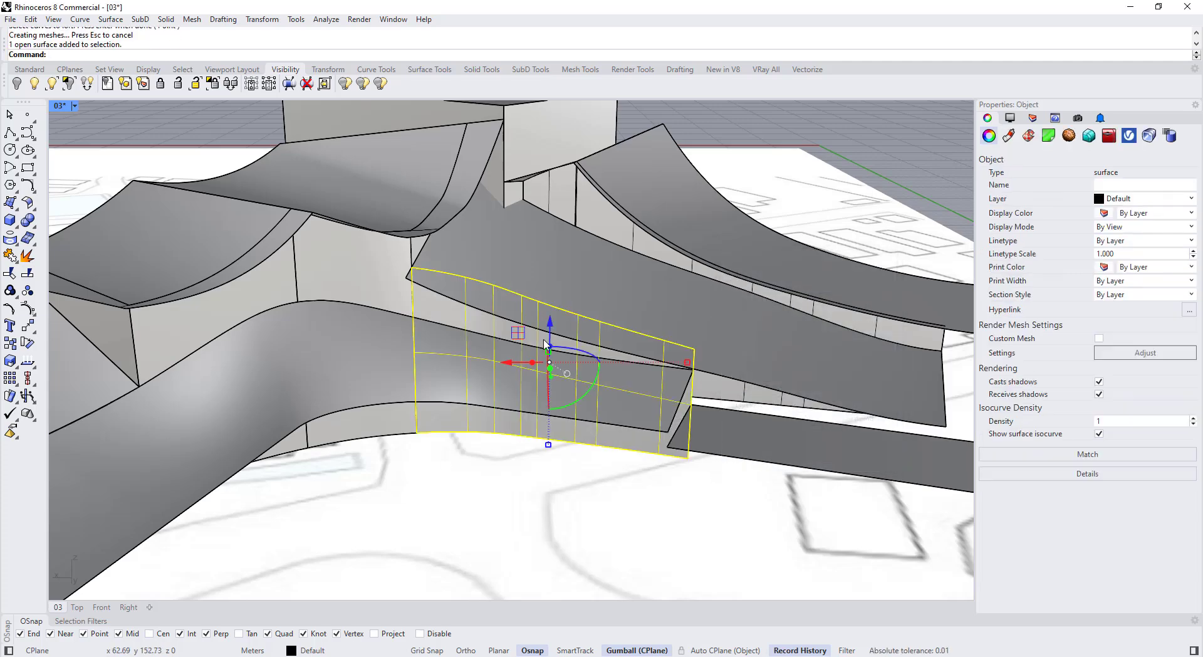
left_click(1100, 434)
left_click(735, 584)
scroll(677, 526, "down", 5)
right_click_drag(605, 461, 658, 482)
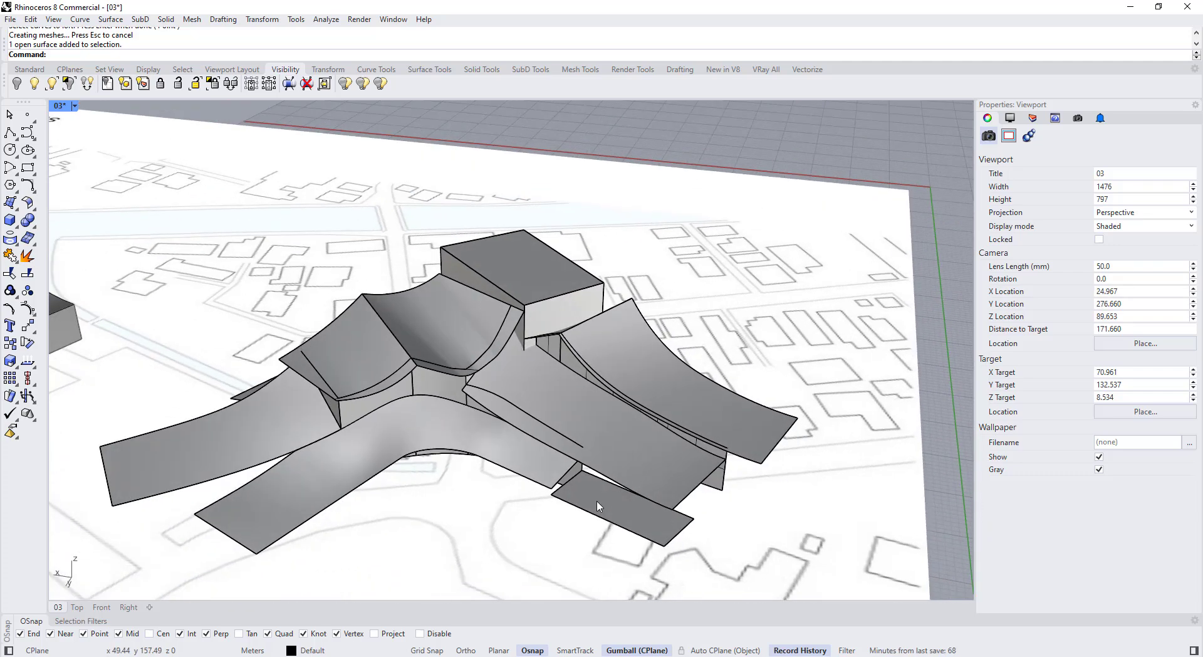
Step: Duplicate the low slab roof's long edge facing the middle wing and extrude it straight up through the middle wing roof
scroll(597, 506, "up", 4)
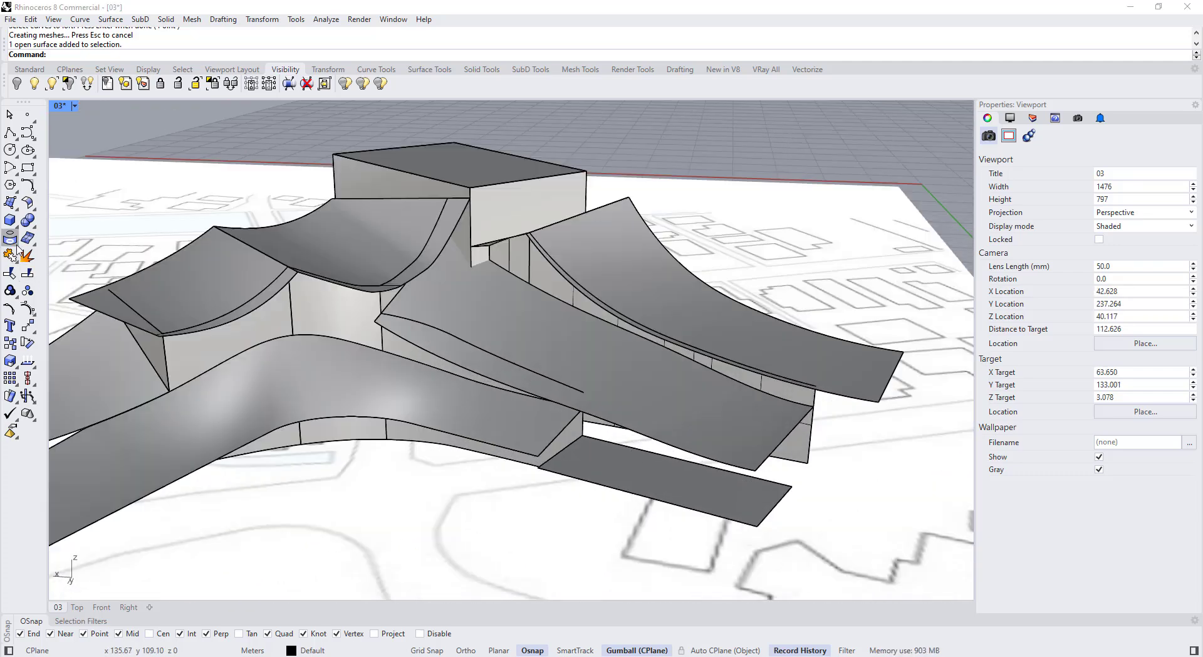
left_click(12, 253)
left_click(630, 447)
key("Return")
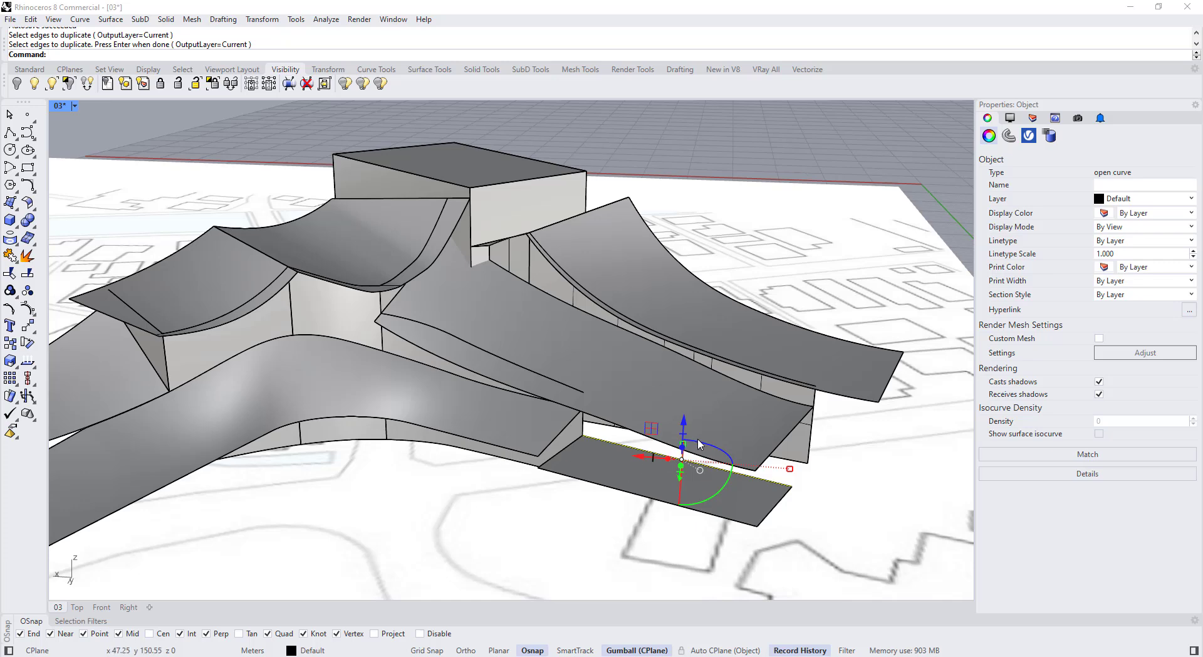
right_click_drag(692, 452, 770, 437)
left_click_drag(760, 386, 763, 359)
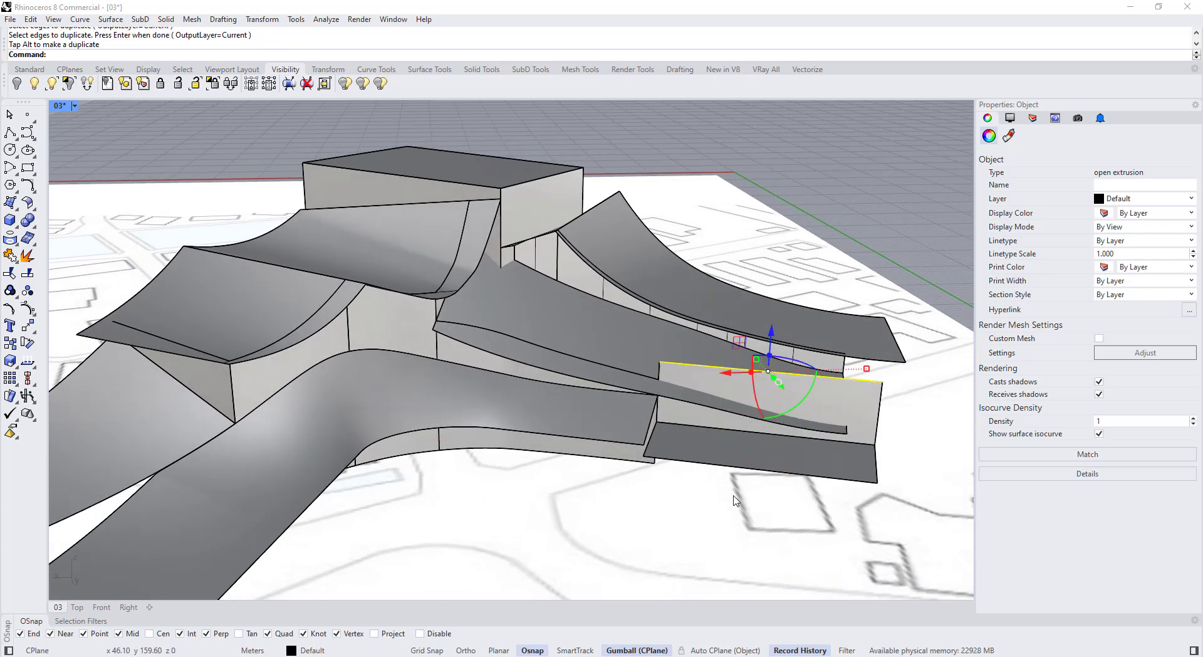
left_click(668, 511)
right_click_drag(665, 510, 649, 487)
right_click_drag(652, 439, 637, 442)
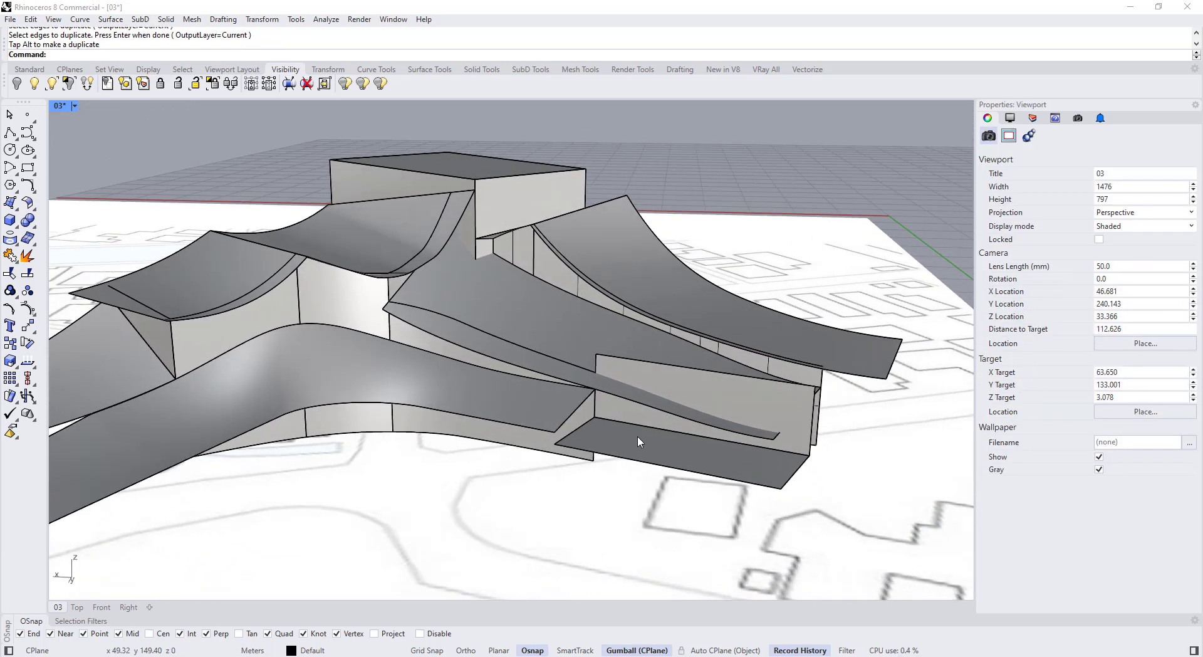
Step: Intersect the extruded slab edge with the middle wing roof and delete the extrusion, keeping the intersection curve
type("Intersect")
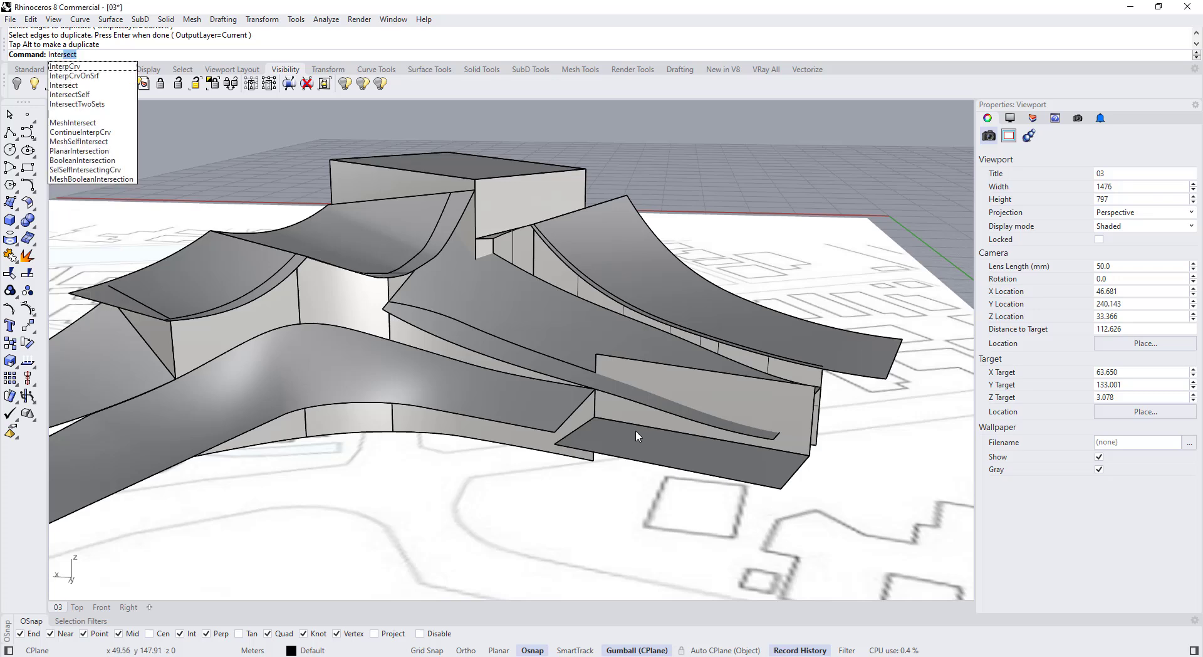
key("Return")
left_click(652, 384)
left_click(626, 348)
key("Return")
left_click(758, 416)
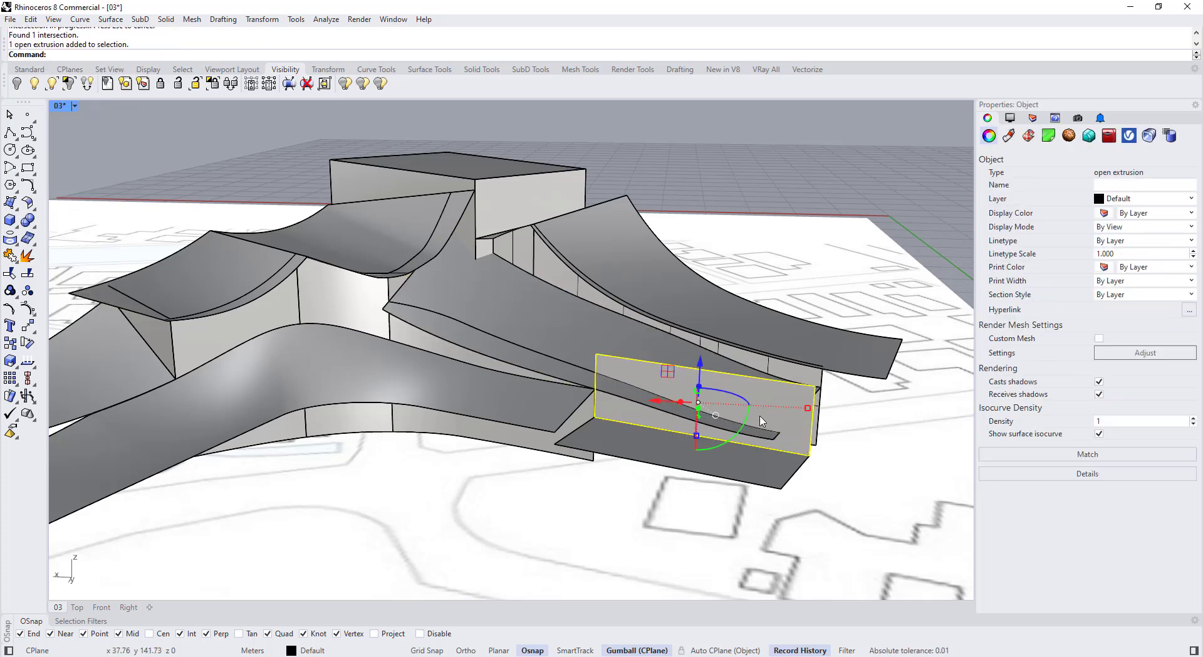
key("Delete")
Step: Copy the intersection curve above the low slab flat to ground level with SetPt and Copy=Yes
left_click(625, 368)
left_click(689, 401)
left_click(701, 411)
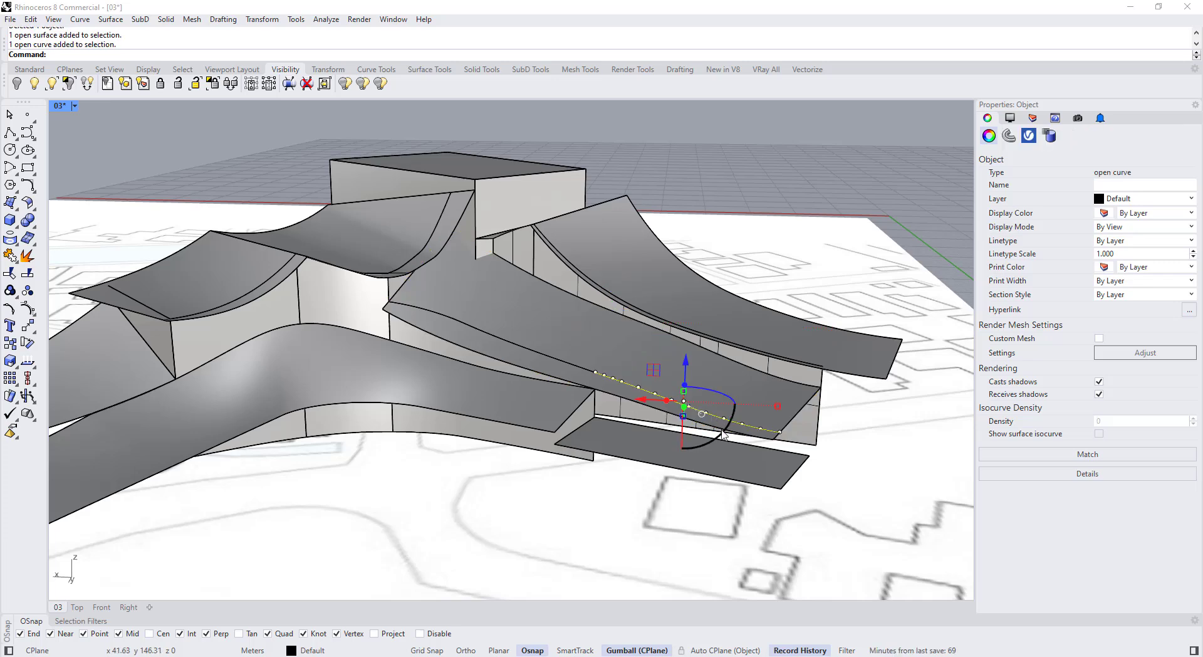
key("Return")
left_click(332, 393)
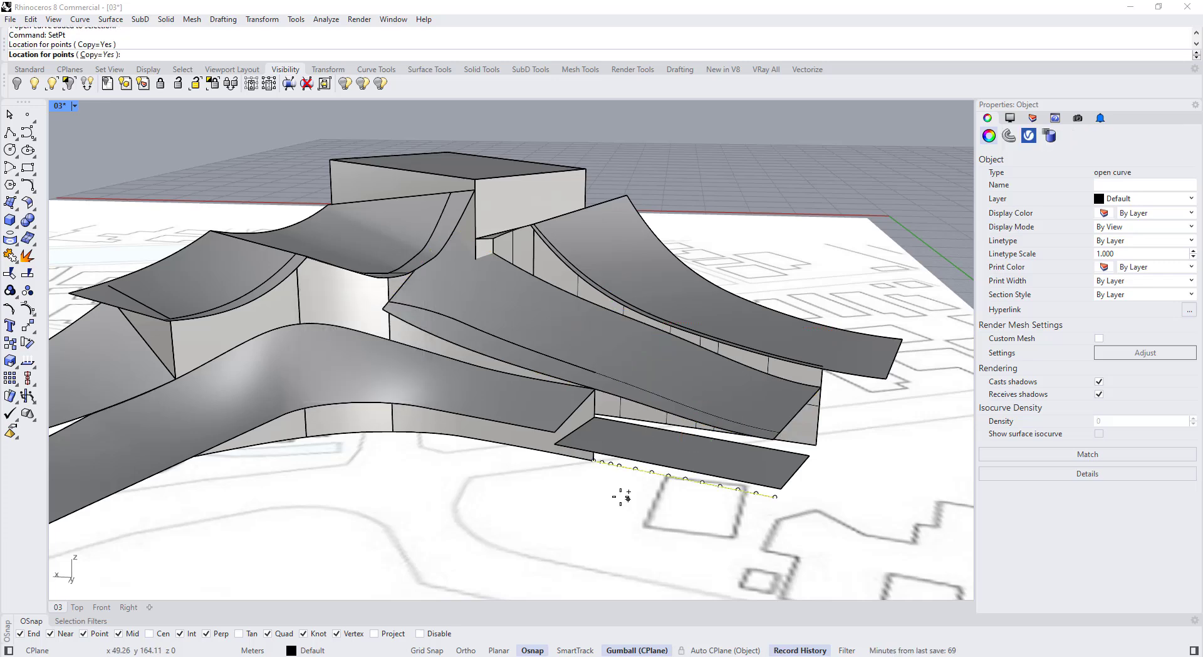
key("Escape")
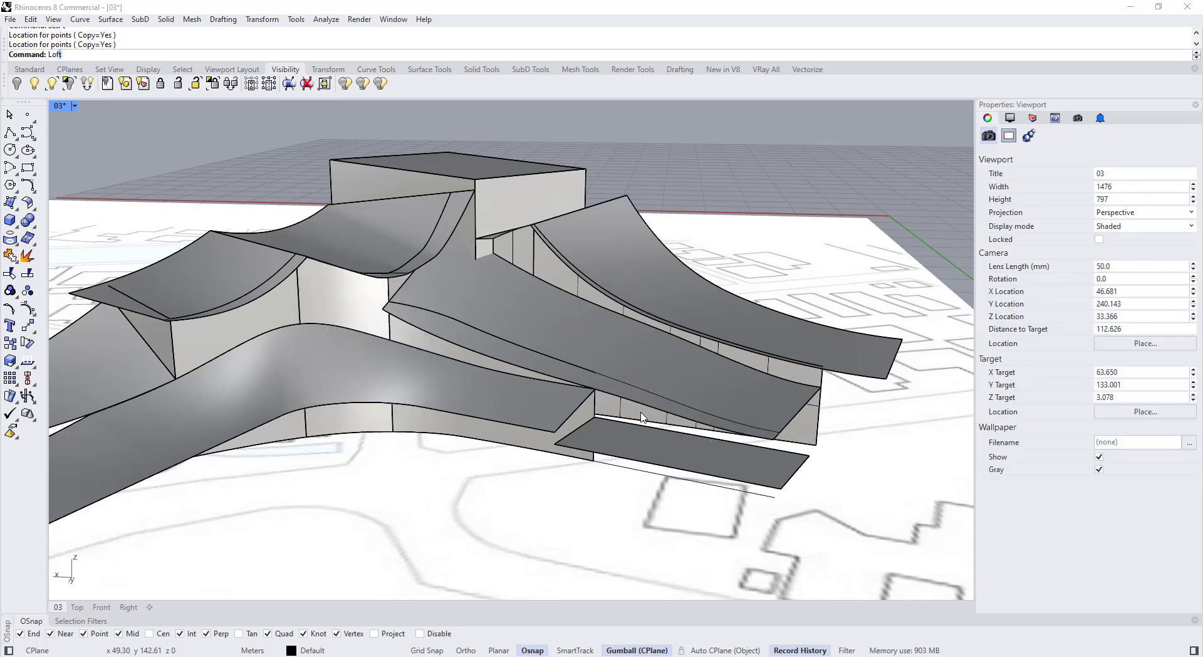
Step: Loft a wall between the intersection curve above the low slab and its ground-level copy
key("Return")
key("Return")
scroll(633, 482, "down", 4)
right_click_drag(629, 467, 646, 502)
scroll(651, 483, "down", 6)
right_click_drag(514, 469, 545, 471)
scroll(567, 493, "up", 3)
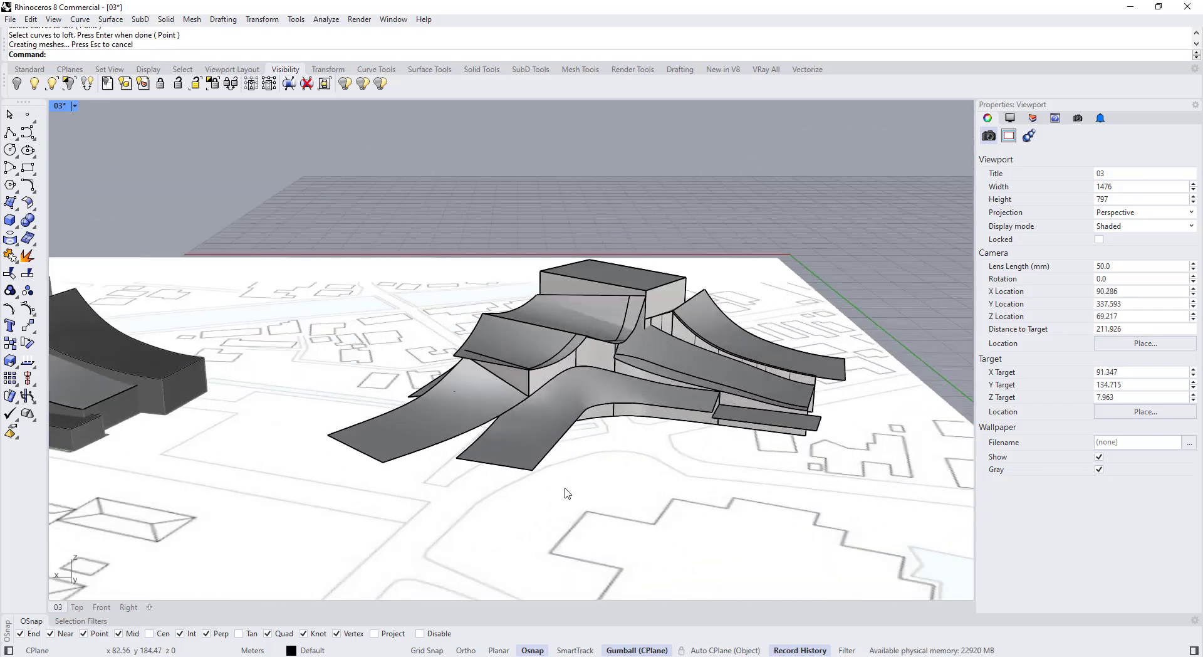
right_click_drag(645, 437, 615, 467)
scroll(615, 467, "down", 3)
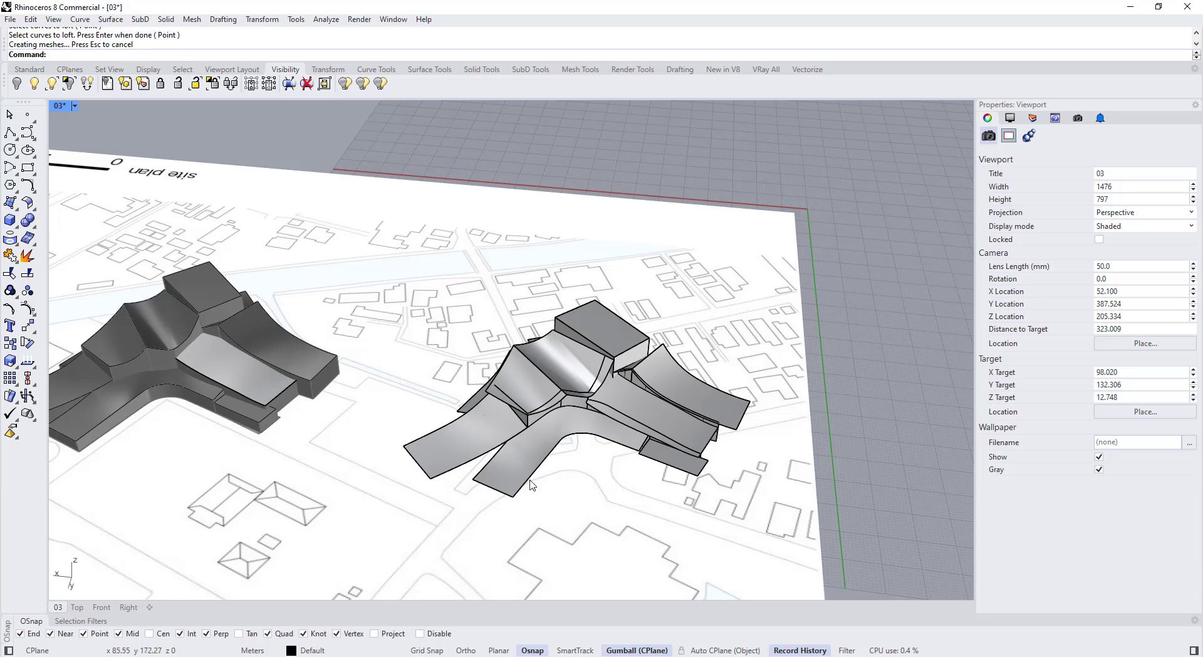
Step: Duplicate the long and end edges of the two front wing roofs and the outer edges of the low slab roof
scroll(530, 485, "up", 5)
left_click(17, 245)
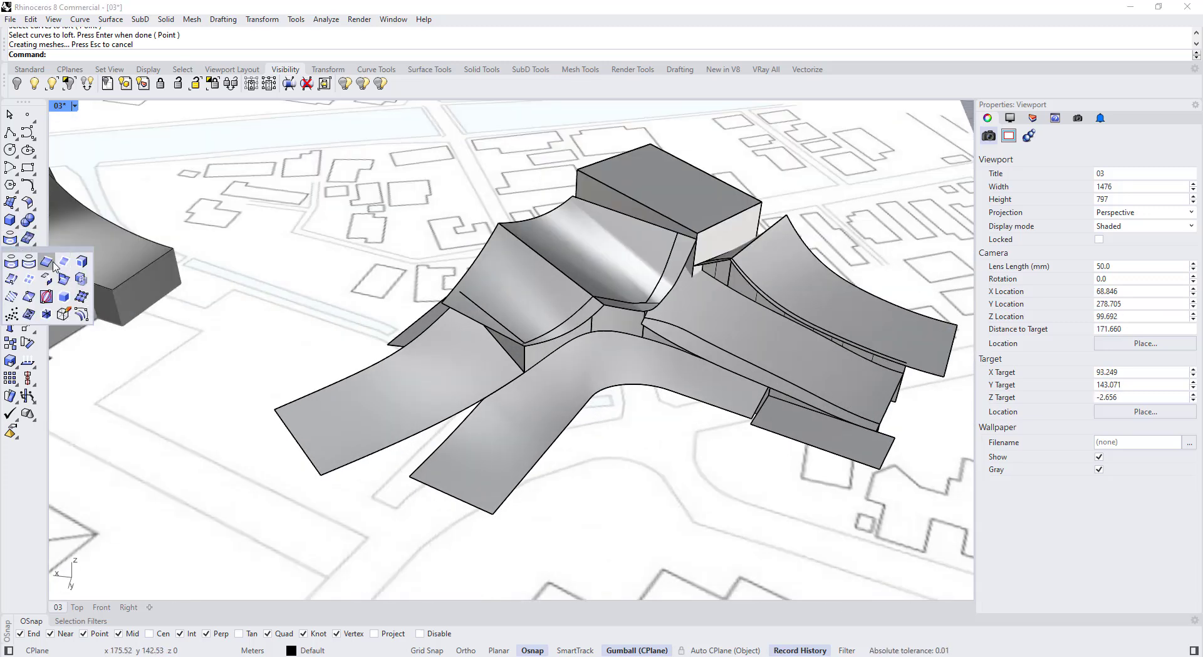
left_click(50, 264)
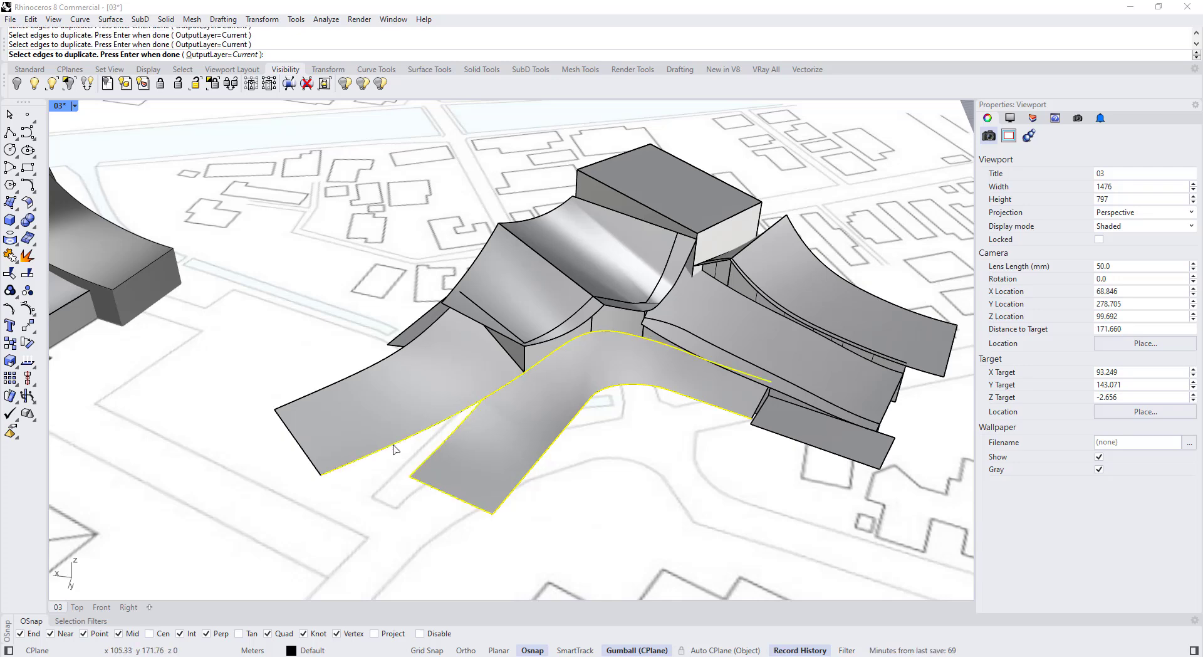
scroll(309, 410, "down", 2)
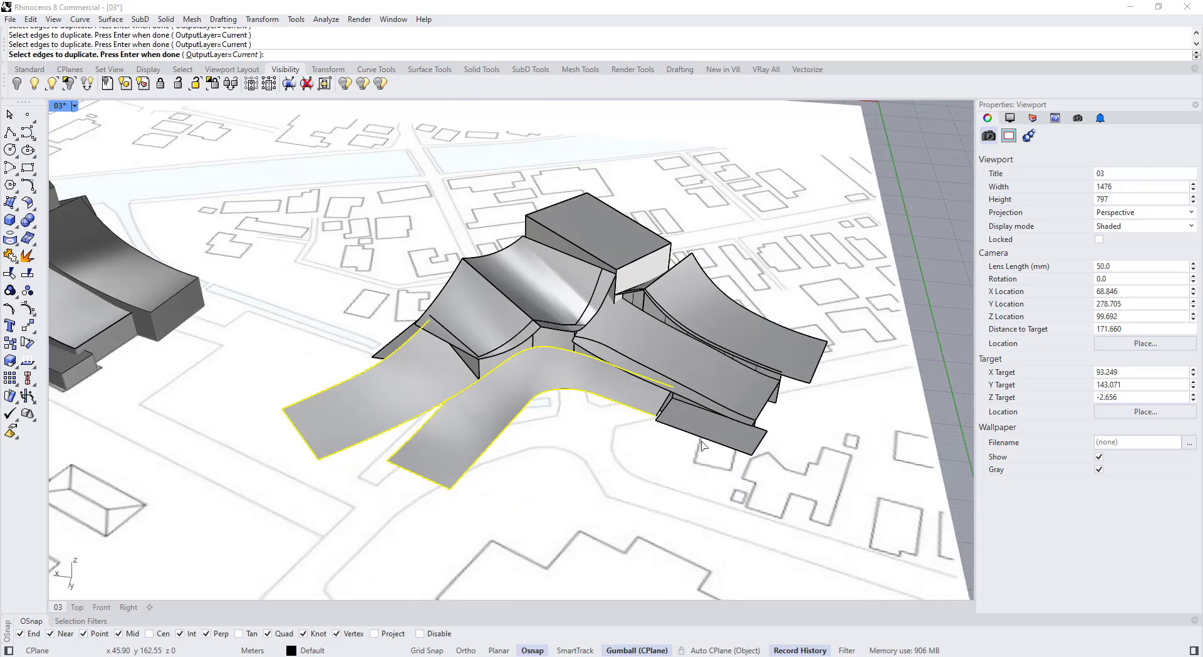
right_click_drag(652, 471, 526, 417)
key("Return")
Step: Flatten the duplicated roof edges to ground level with SetPt, using Set Z aligned to World and Copy=No
type("SetPt")
key("Return")
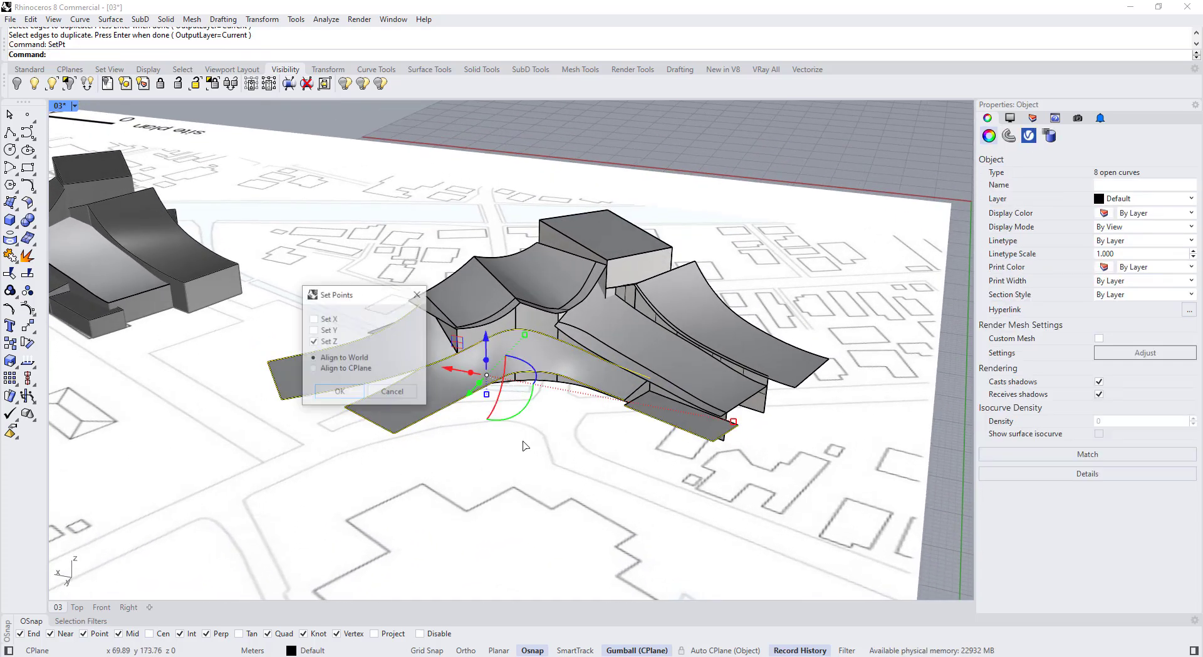
left_click(345, 396)
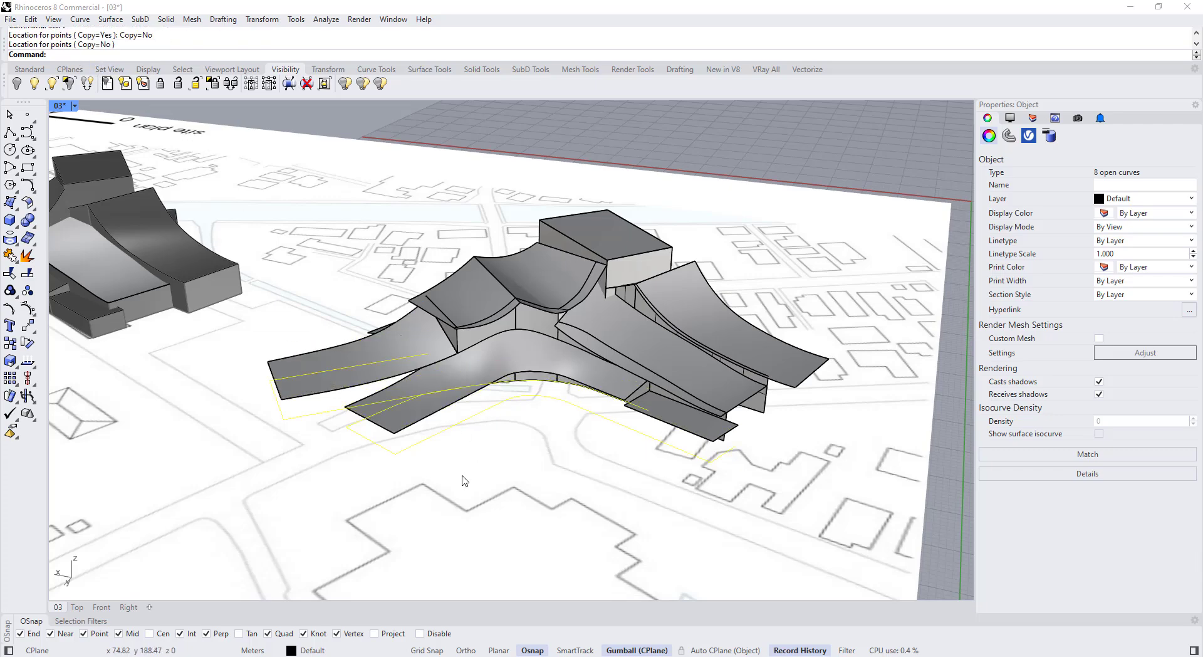
left_click(634, 365)
left_click(544, 415)
Step: Offset the curved front wing's long outer ground curve 1 m inward
scroll(558, 415, "down", 2)
right_click_drag(564, 415, 633, 432)
left_click(564, 400)
scroll(633, 431, "up", 4)
scroll(439, 419, "up", 4)
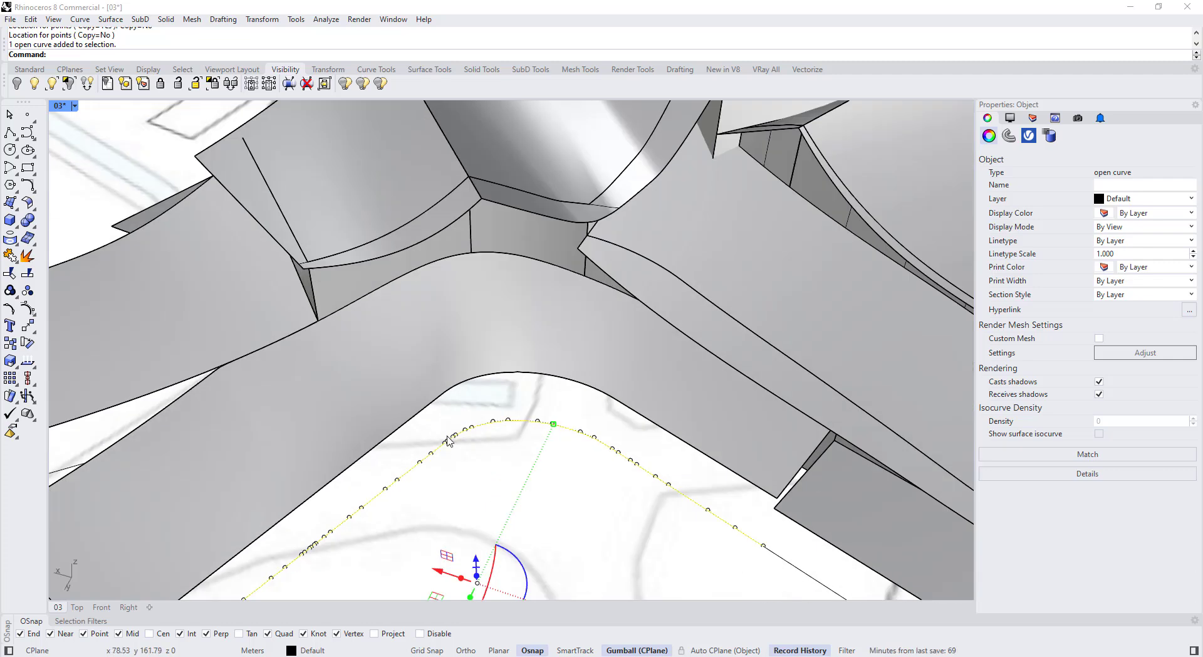
scroll(448, 441, "down", 2)
key("Escape")
right_click(499, 401)
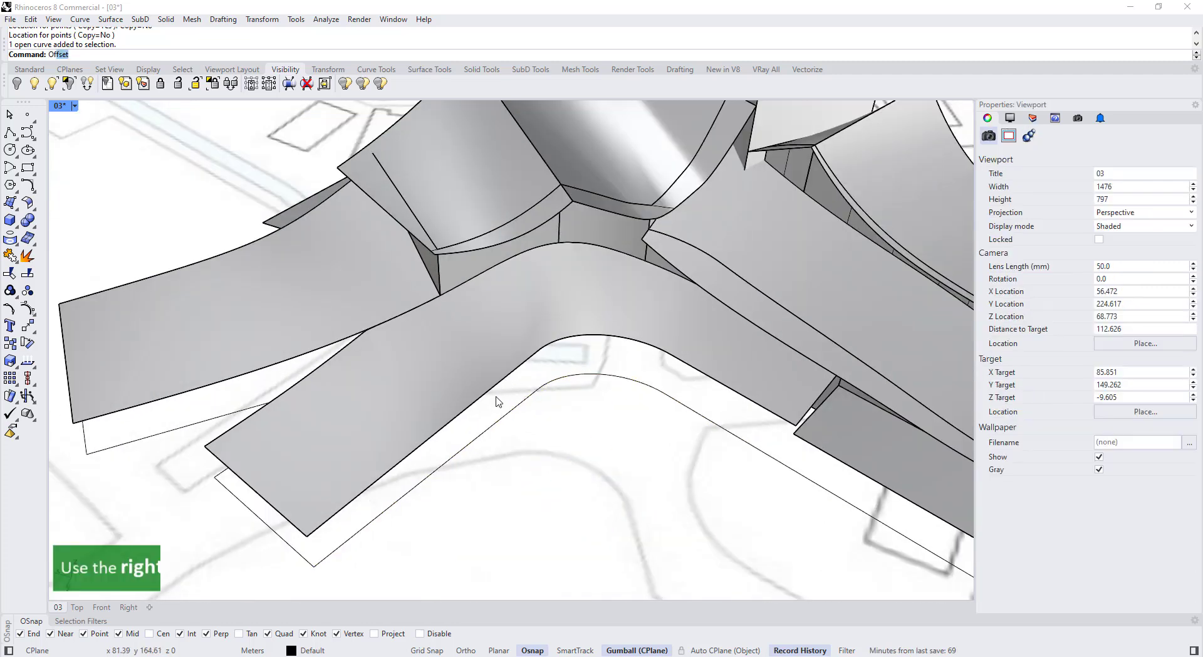
left_click(487, 428)
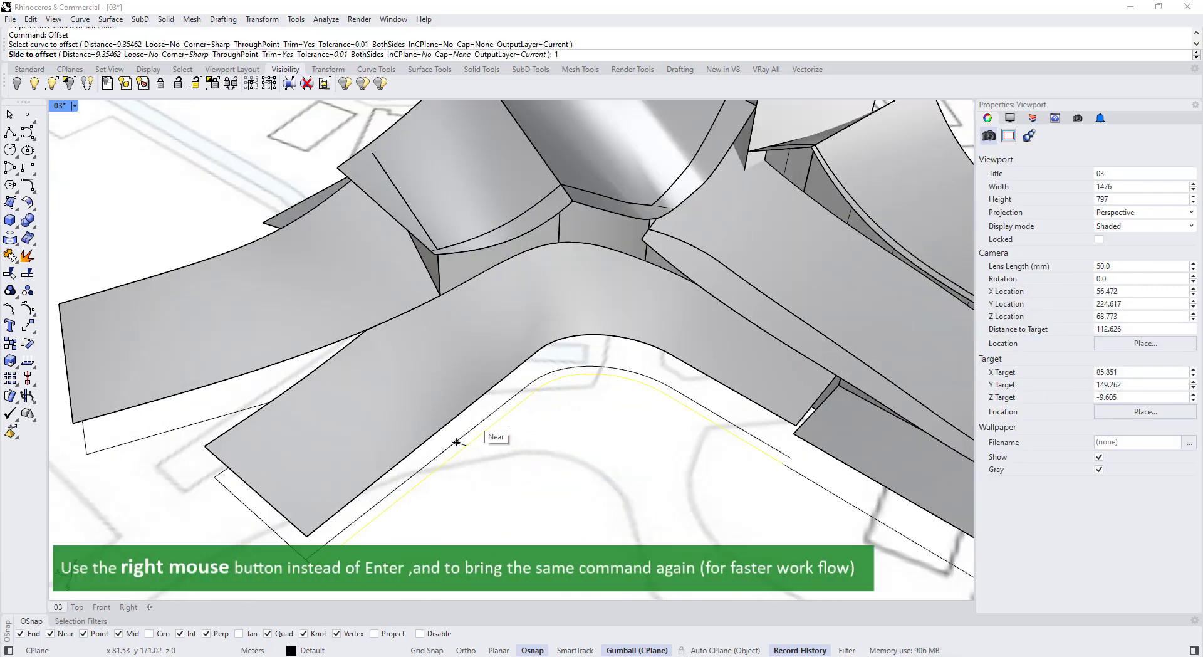
left_click(456, 442)
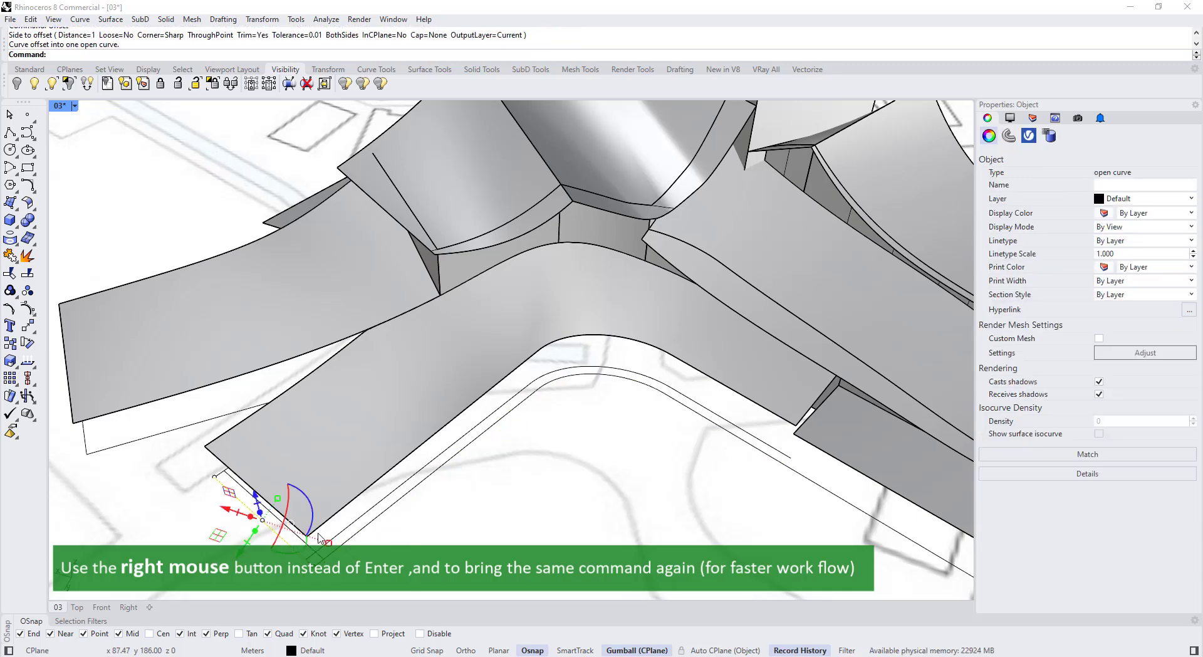
Step: Offset the curved front wing's end and inner ground curves 1 m inward
right_click_drag(398, 499, 404, 490)
left_click(421, 478)
right_click(426, 486)
left_click(626, 513)
scroll(453, 459, "down", 3)
Step: Offset the straight front wing's inner and end ground curves 1 m inward
left_click(376, 460)
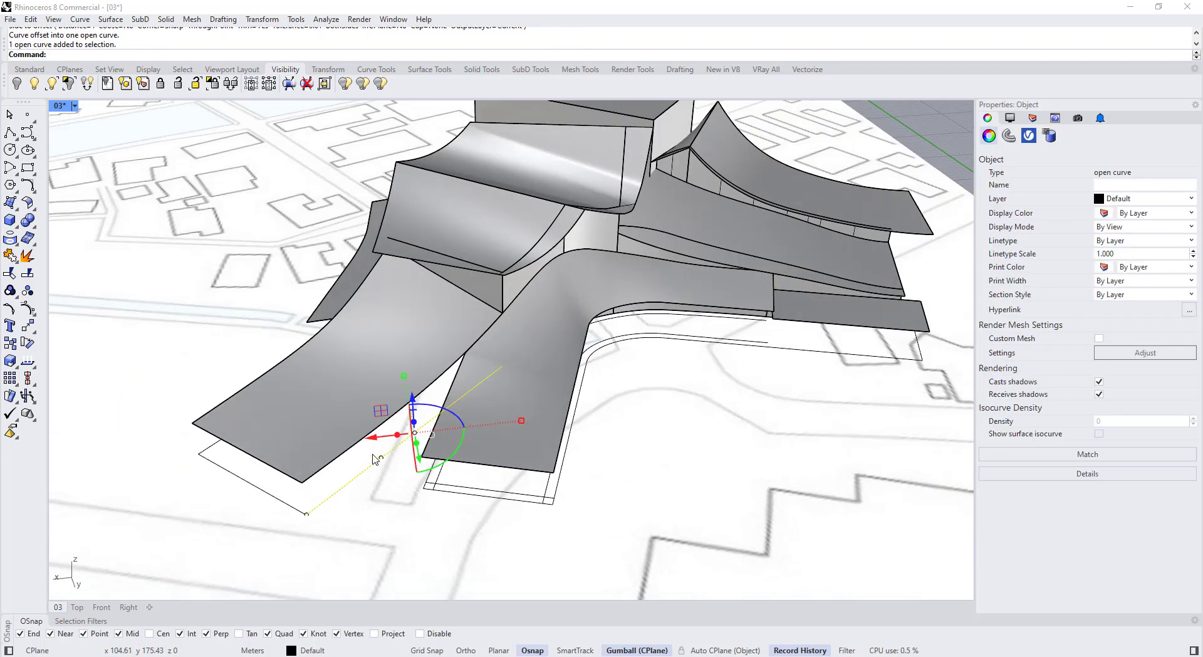
right_click(374, 463)
left_click(300, 496)
key("Escape")
left_click(294, 503)
right_click(297, 499)
left_click(316, 481)
scroll(354, 478, "down", 6)
key("Escape")
right_click_drag(439, 470, 554, 459)
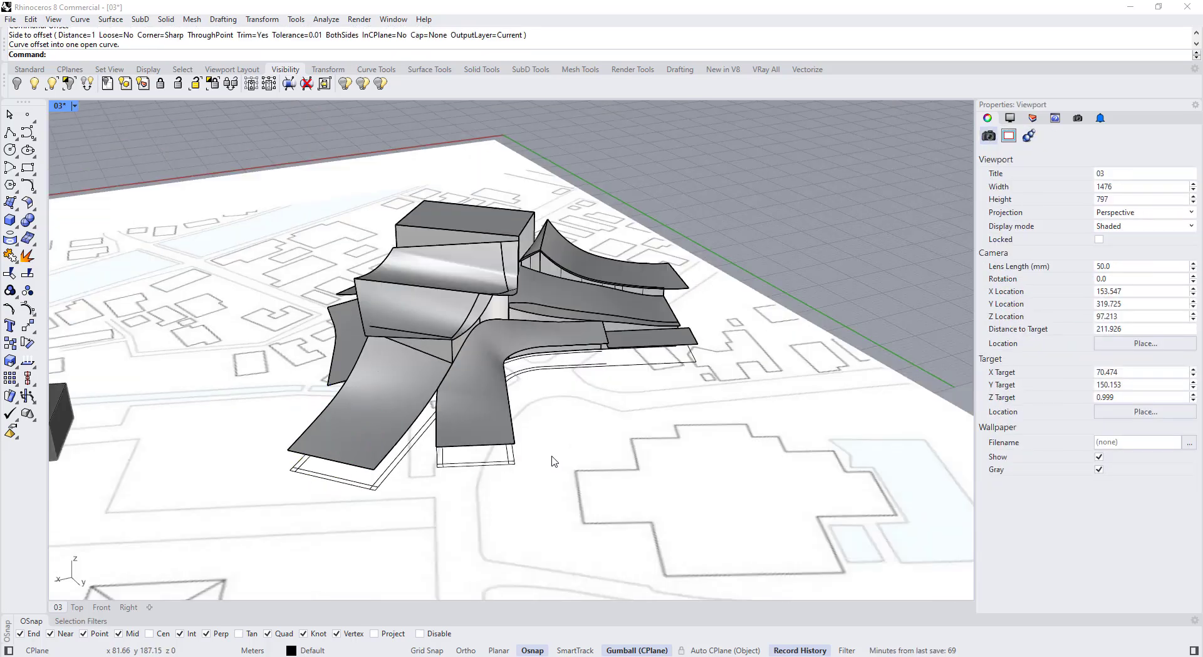
Step: Offset the low slab's remaining outer ground curve 1 m inward
scroll(583, 426, "up", 7)
left_click(588, 411)
right_click(589, 414)
left_click(554, 432)
key("Escape")
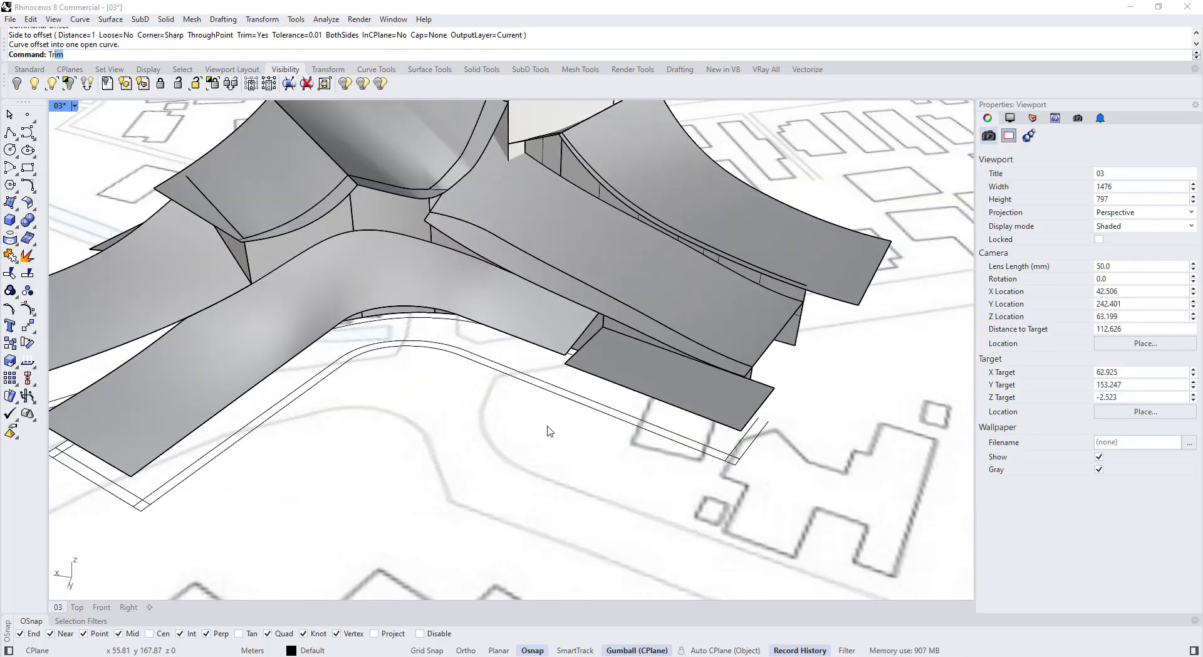
Step: Trim the crossing ends of the offset ground curves at the curved front wing's outer corners
key("Return")
left_click(250, 428)
right_click_drag(288, 452, 376, 460)
left_click(157, 486)
right_click(110, 491)
scroll(313, 502, "up", 3)
left_click(406, 535)
right_click_drag(770, 489, 658, 443)
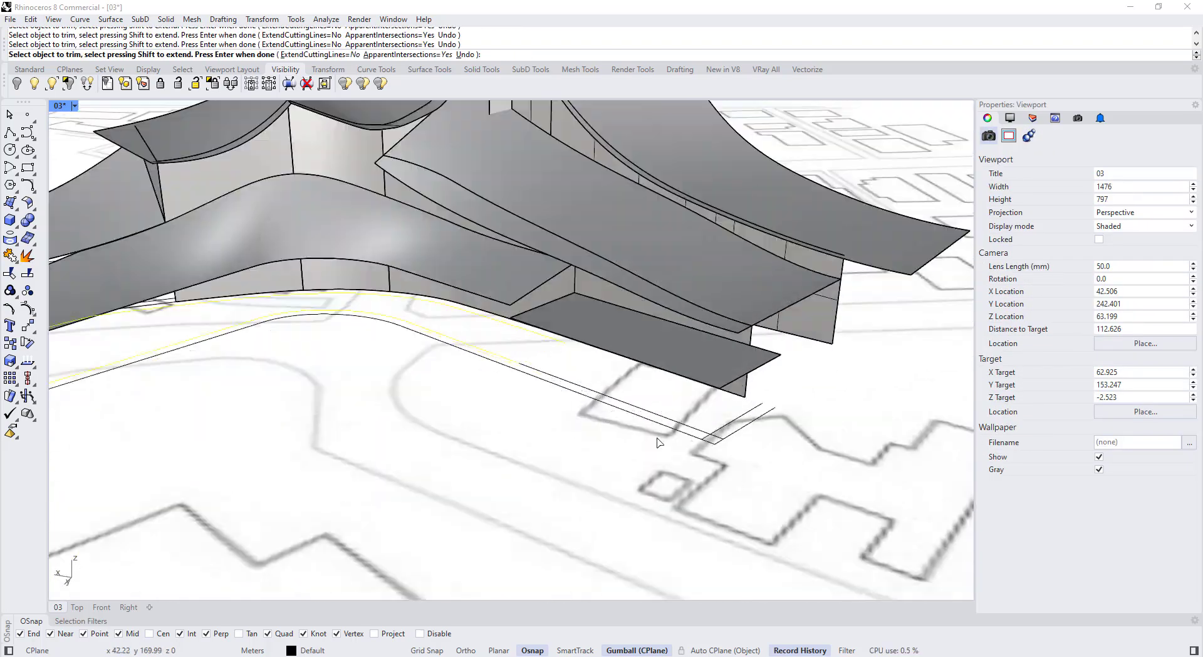
right_click(658, 442)
left_click(618, 367)
Step: Trim the overlapping offset curve ends at the low slab's end and the straight front wing's corners
left_click(746, 435)
right_click(752, 439)
left_click(618, 367)
scroll(376, 401, "up", 6)
left_click(368, 411)
right_click(369, 414)
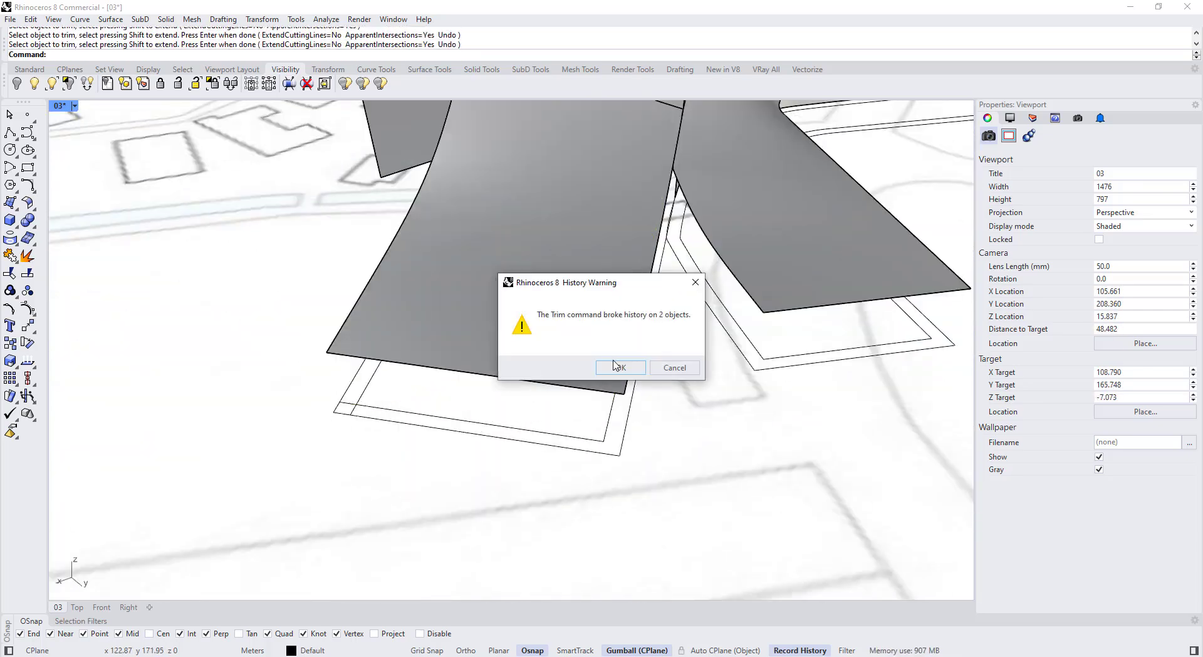
left_click(616, 365)
left_click(345, 403)
left_click(617, 367)
Step: Extrude the straight front wing's three inner offset curves upward through its roof to form walls
left_click(586, 438)
left_click(607, 426, "shift")
left_click(365, 388, "shift")
right_click_drag(388, 376, 365, 410)
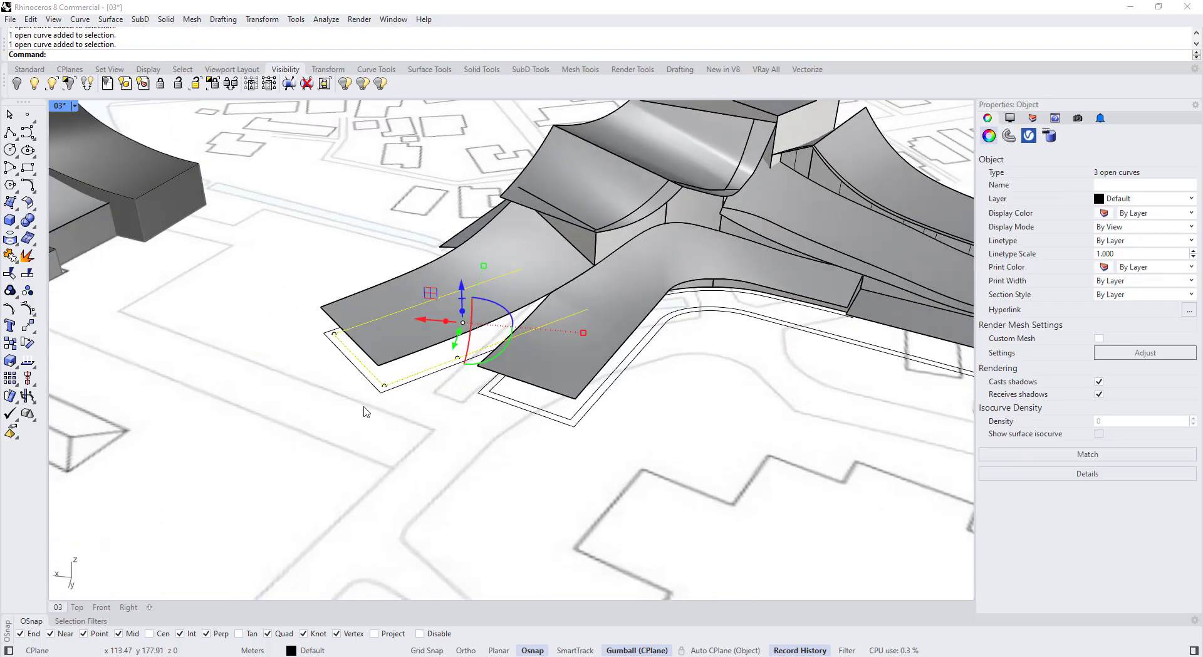
scroll(449, 326, "down", 6)
scroll(450, 325, "up", 8)
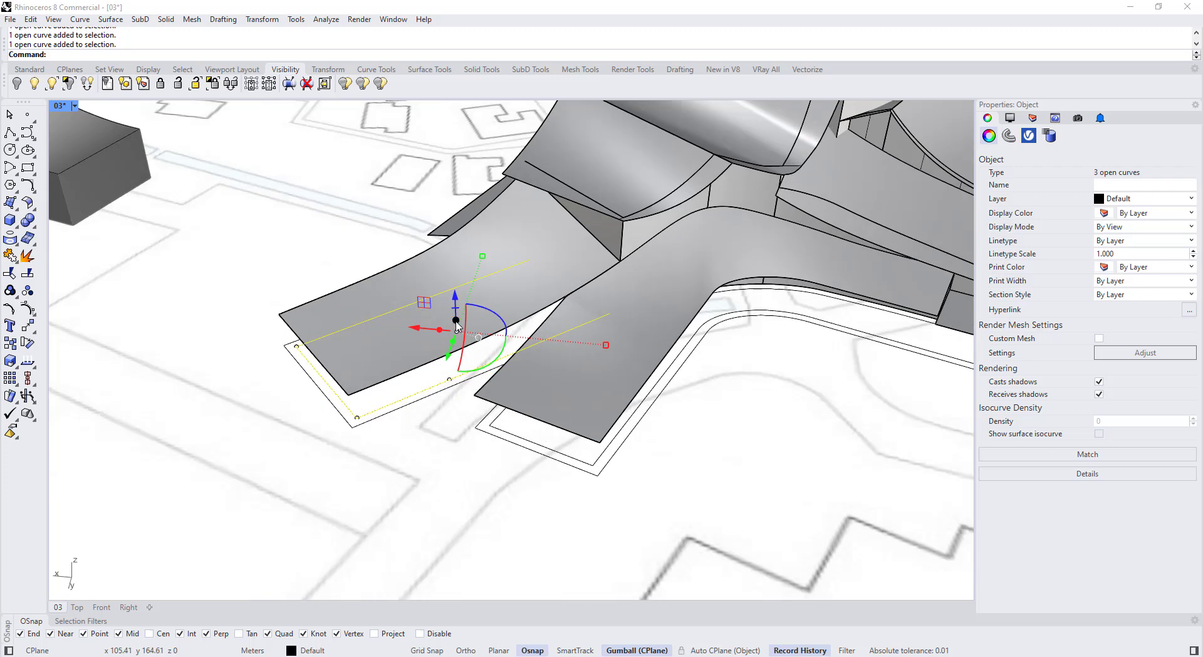
scroll(457, 294, "down", 2)
right_click_drag(456, 293, 459, 263)
left_click_drag(452, 320, 452, 242)
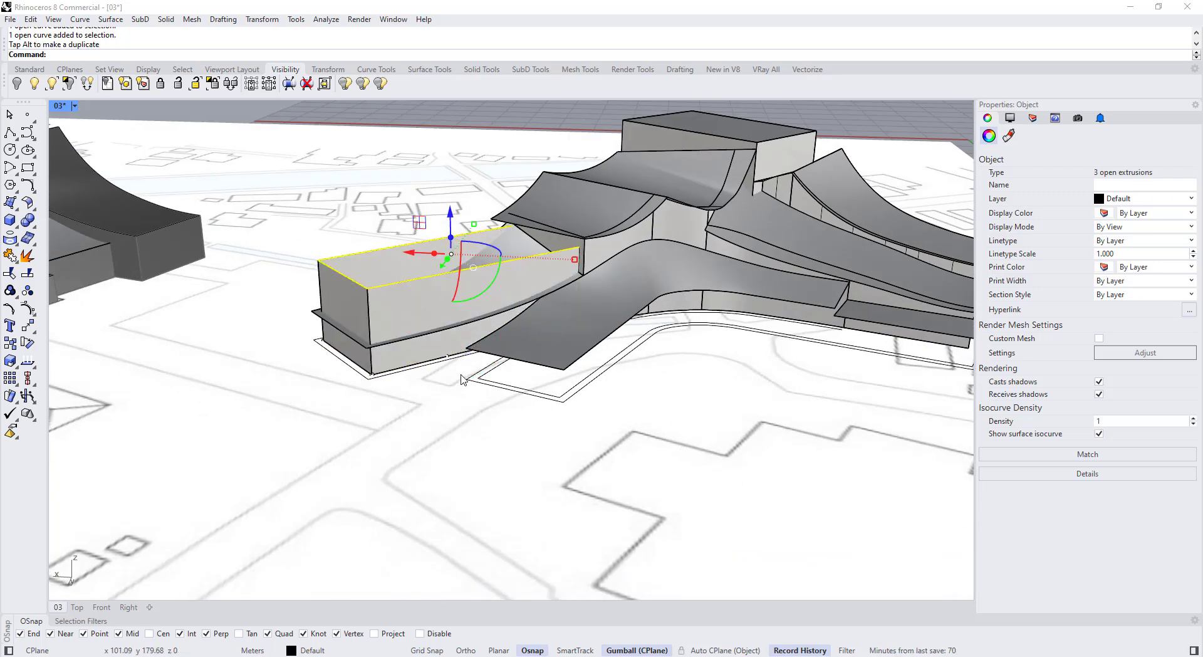
key("Escape")
Step: Try to extrude the curved front wing's inner offset curves upward into walls
left_click(493, 370)
left_click(564, 392, "shift")
right_click_drag(597, 376, 771, 390)
left_click_drag(587, 359, 588, 294)
left_click(569, 428)
right_click_drag(531, 381, 526, 400)
key("ctrl+z")
Step: Copy the five inner offset curves of the curved front wing and low slab vertically, about 12 m up
left_click(452, 373)
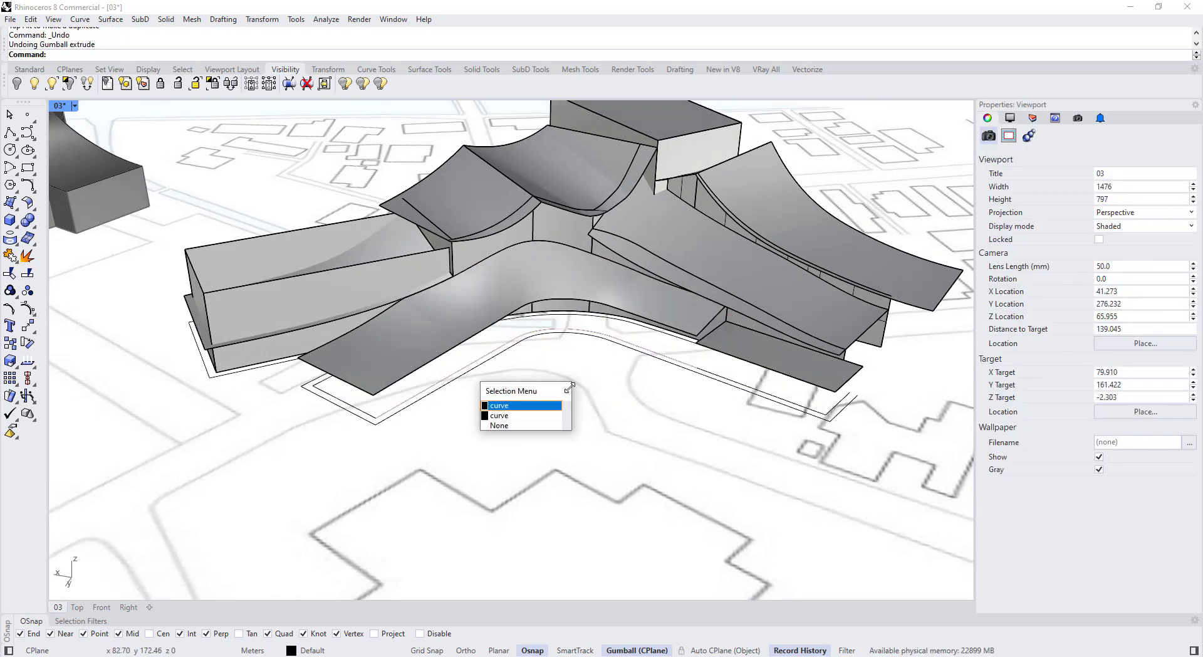
left_click(545, 406)
left_click(749, 388, "shift")
left_click(747, 379, "shift")
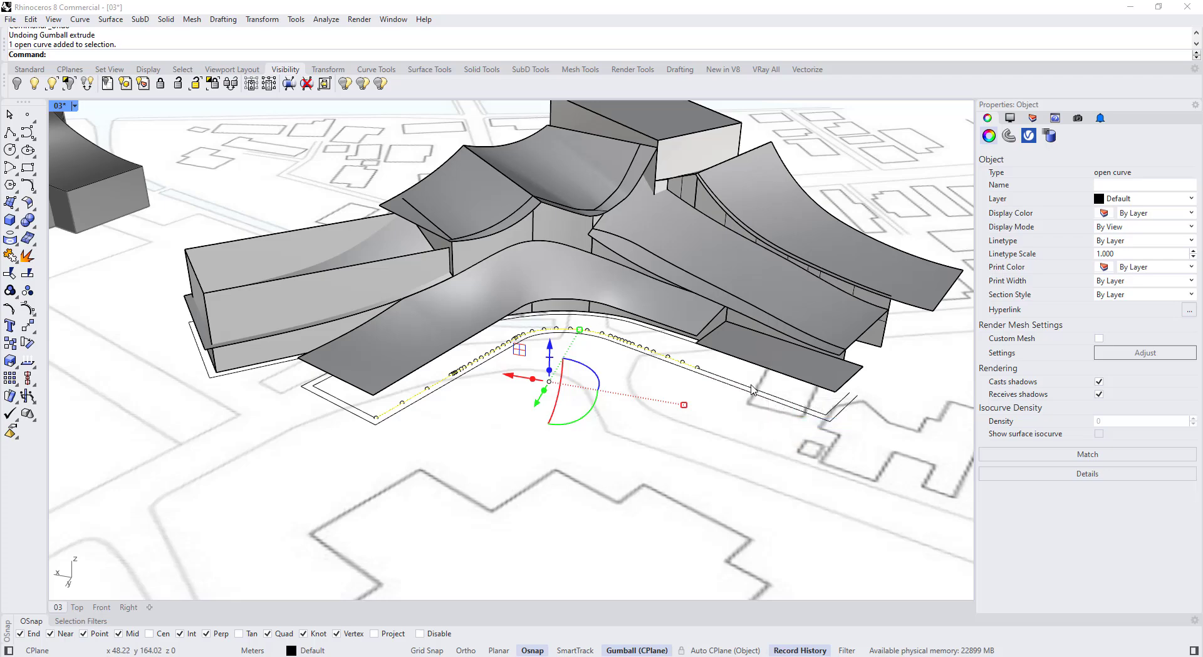
left_click(782, 398, "shift")
left_click(827, 411, "shift")
right_click_drag(827, 411, 414, 384)
left_click(373, 417, "shift")
left_click(16, 348)
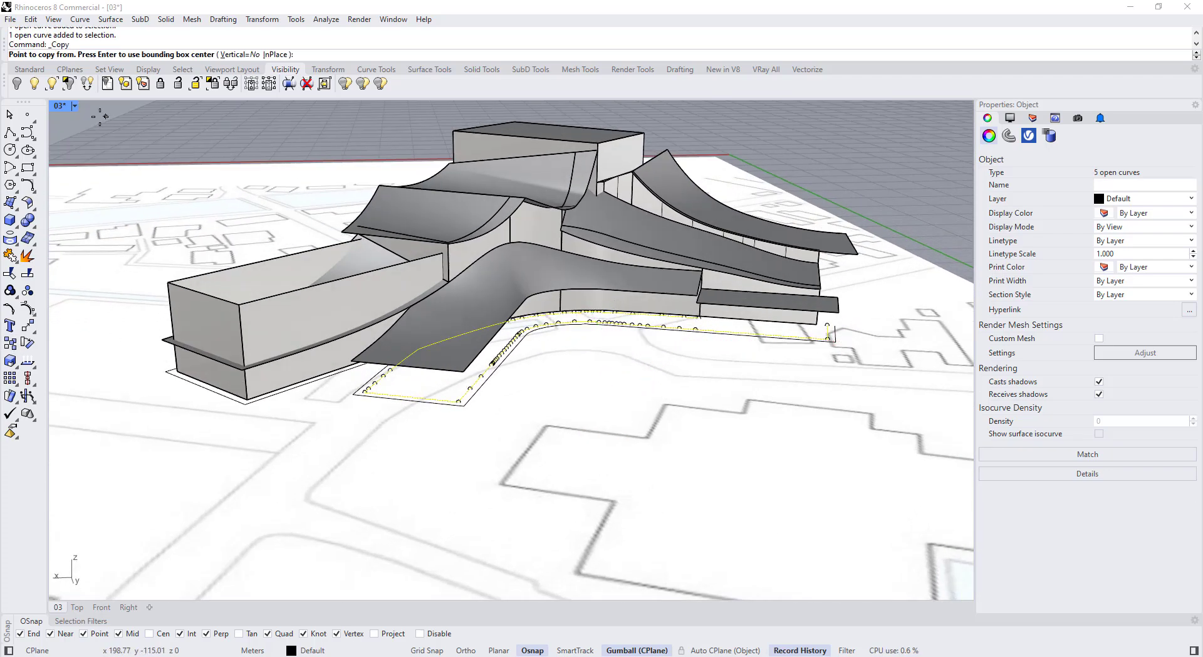
left_click(455, 401)
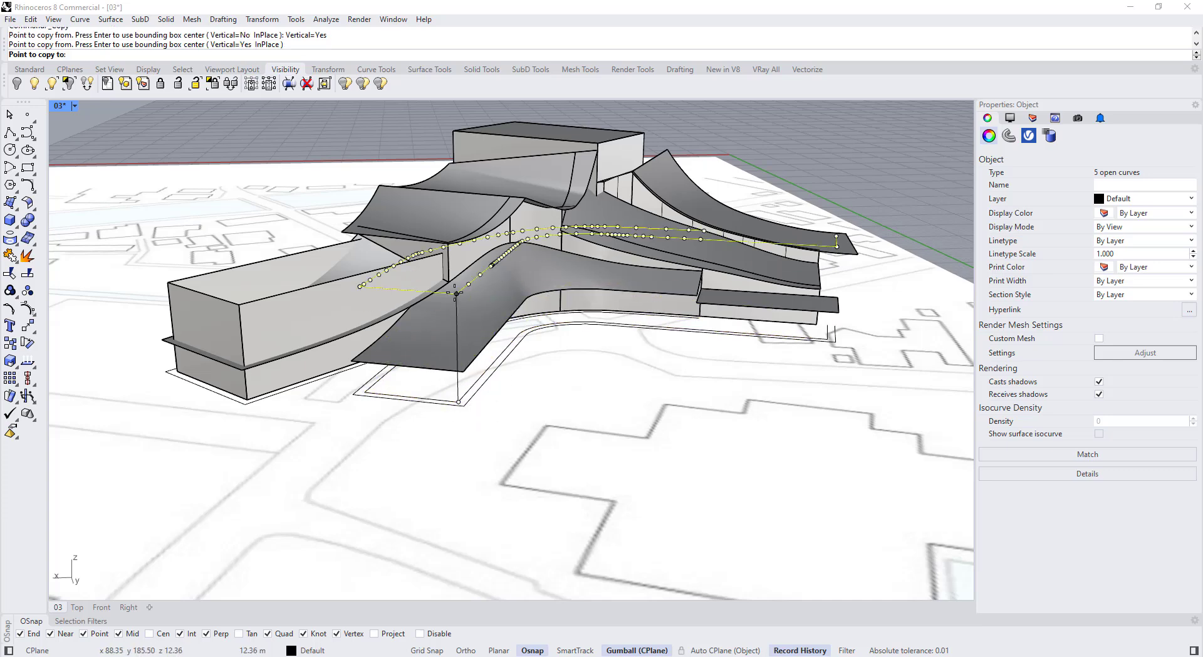
left_click(451, 287)
key("Return")
left_click(499, 471)
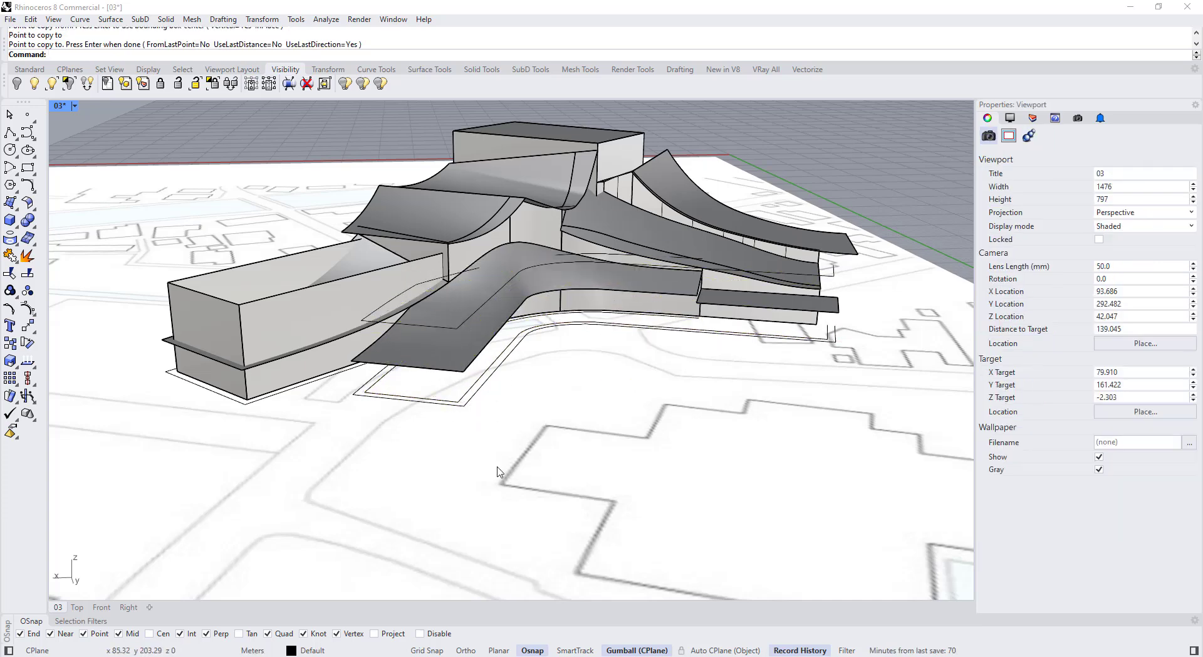
Step: Loft a wall between the curved front wing's long outer offset curve and its raised copy
type("Loft")
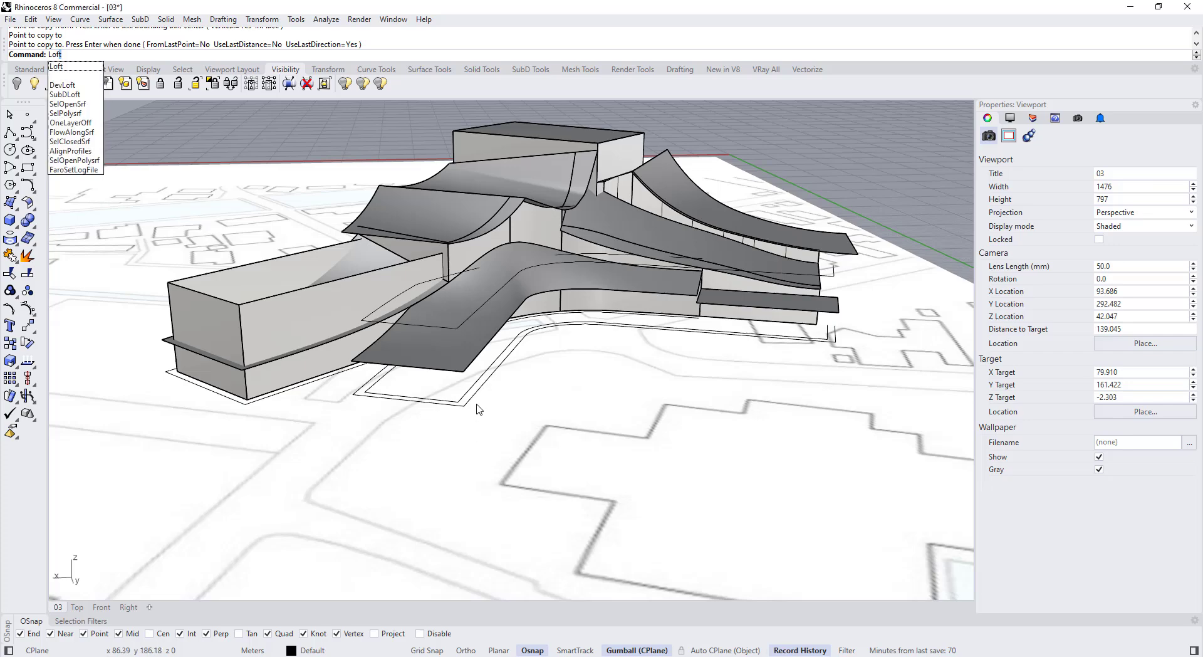
key("Return")
key("Return")
key("Return")
scroll(562, 297, "up", 6)
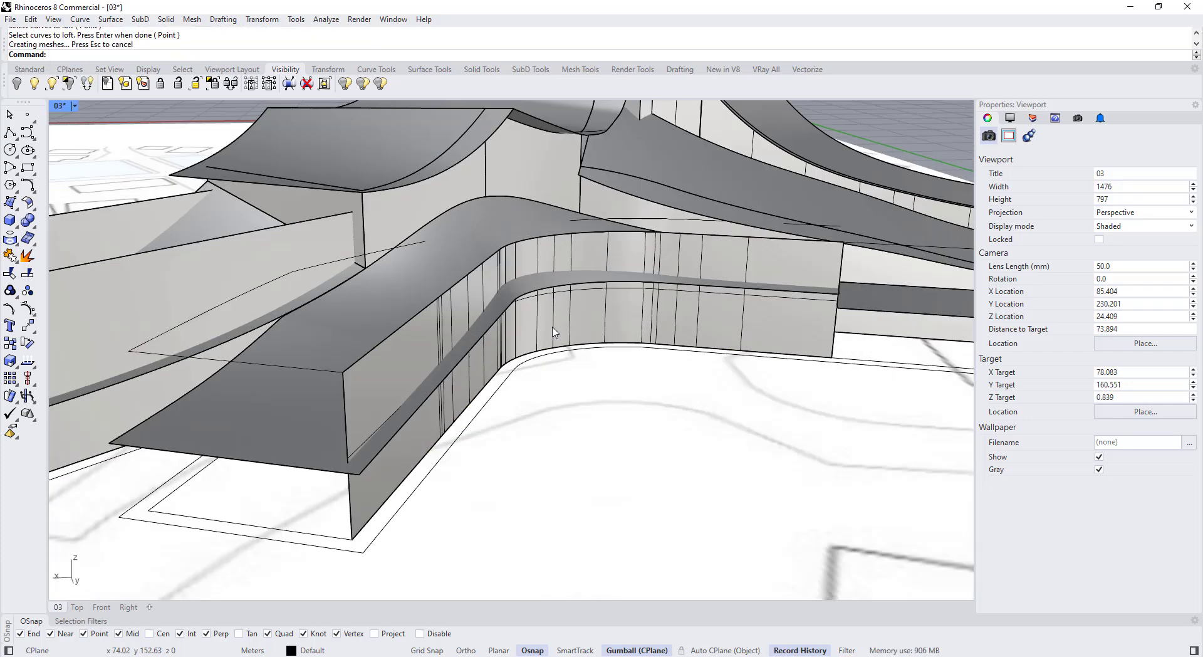
left_click(554, 329)
left_click(724, 463)
Step: Loft a wall between the low slab's long outer offset curve and its raised copy
scroll(590, 449, "down", 6)
right_click_drag(591, 448, 706, 433)
scroll(706, 433, "up", 5)
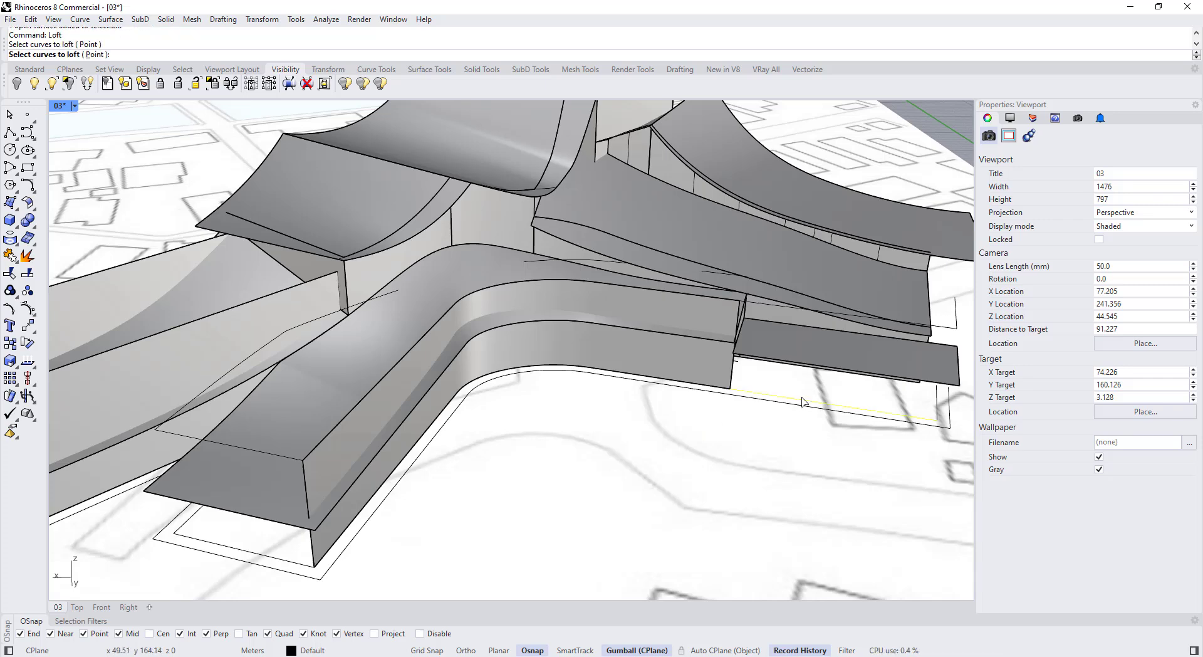
right_click_drag(803, 402, 852, 341)
left_click(876, 291)
key("Return")
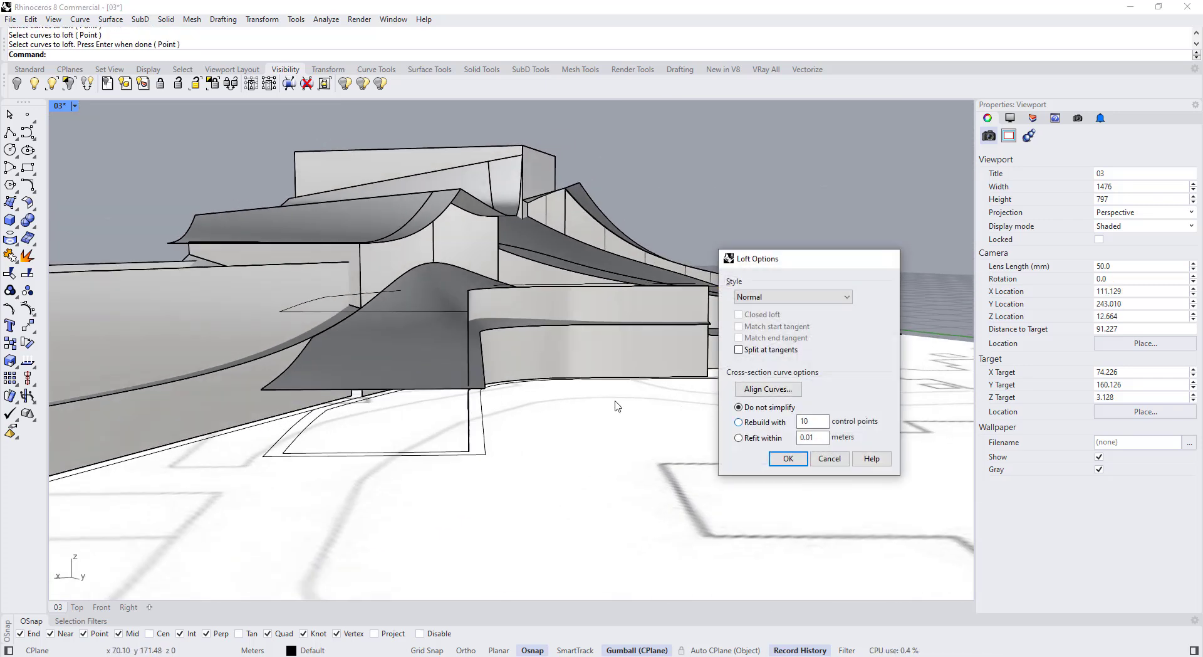
key("Return")
right_click_drag(617, 406, 909, 344)
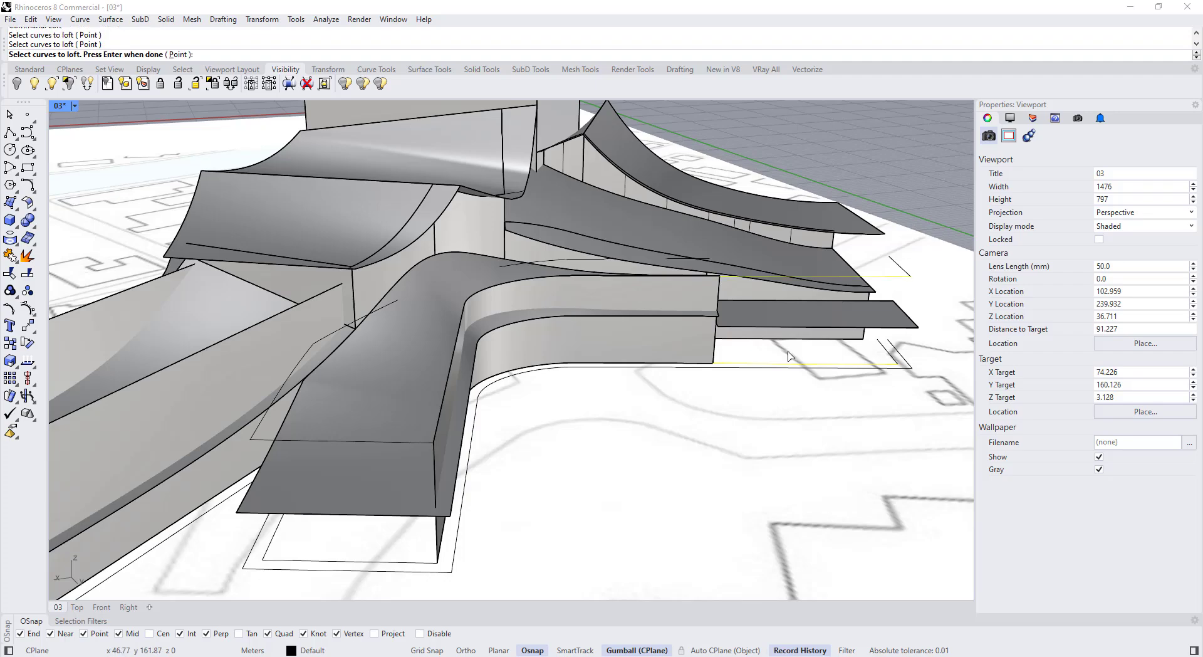
key("Return")
key("Return")
Step: Loft the low slab's end wall from its short offset curve and the raised copy
scroll(639, 390, "down", 5)
right_click_drag(725, 408, 829, 438)
scroll(829, 443, "up", 5)
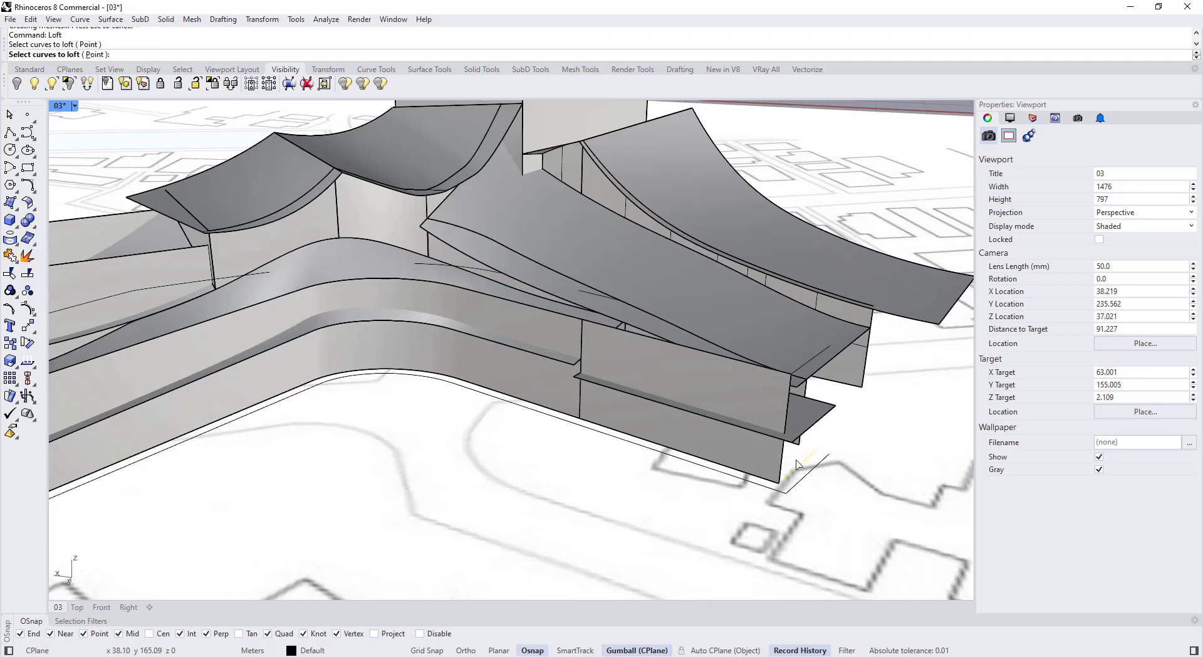
key("Return")
key("Return")
Step: Loft the curved front wing's end wall from its offset curve and the raised copy
scroll(552, 444, "down", 6)
scroll(456, 441, "up", 8)
key("Return")
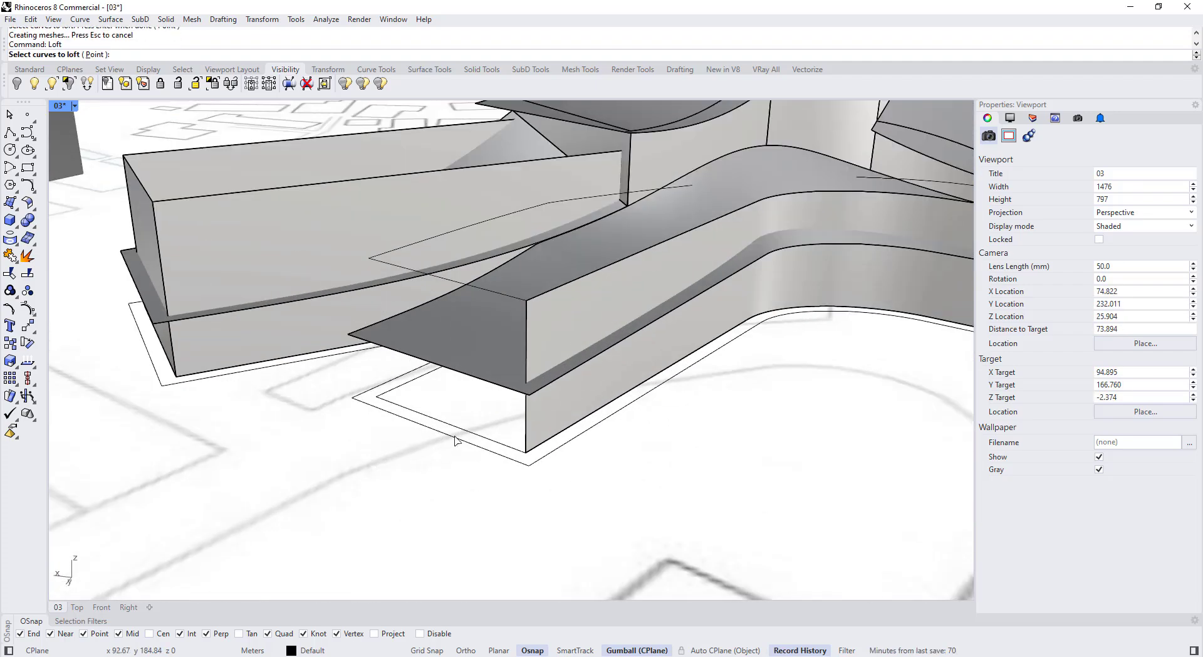
key("Return")
key("Return")
Step: Loft the curved front wing's inner wall from its long inner offset curve and the raised copy
right_click_drag(368, 449, 619, 392)
left_click(630, 273)
key("Return")
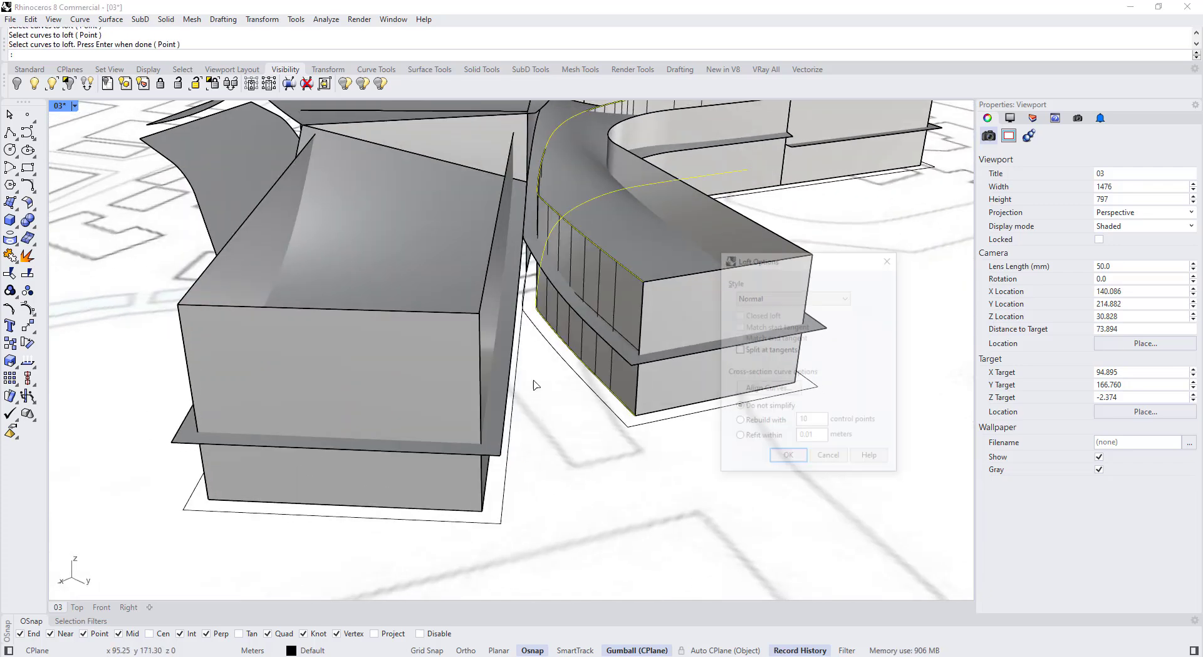
key("Return")
Step: Raise the top edge of the curved front wing's inner wall above the roof surface
scroll(567, 427, "down", 4)
right_click_drag(566, 428, 520, 442)
scroll(611, 253, "up", 3)
left_click(577, 276, "ctrl+shift")
scroll(577, 292, "down", 4)
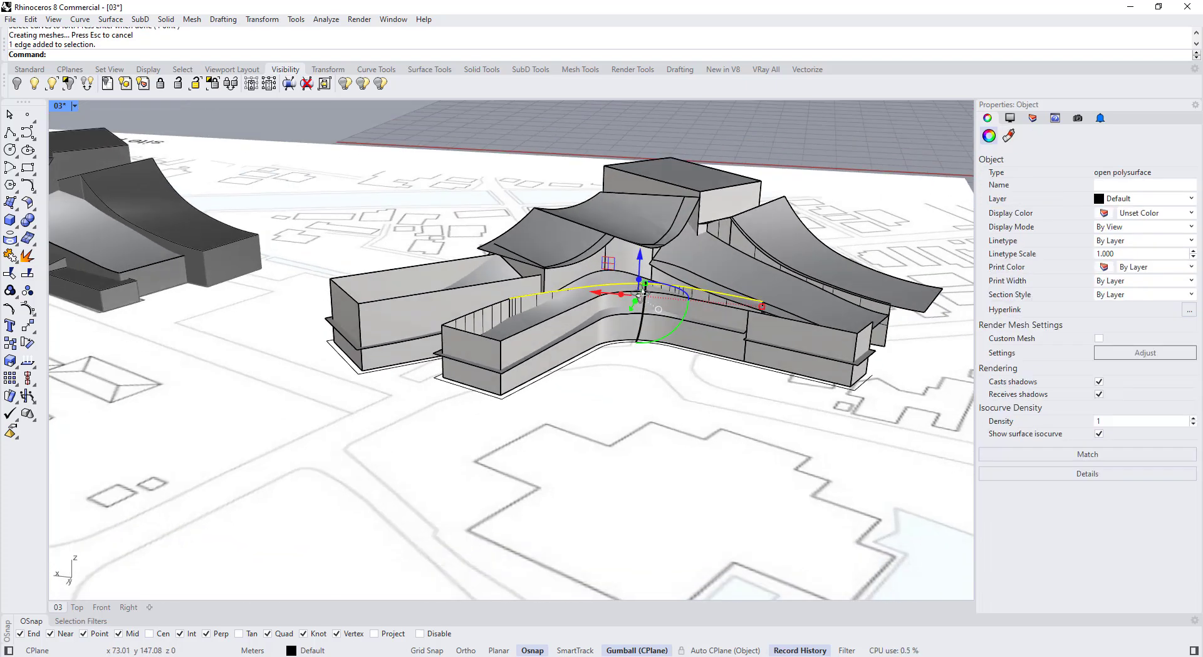
scroll(672, 278, "up", 1)
left_click_drag(649, 245, 648, 229)
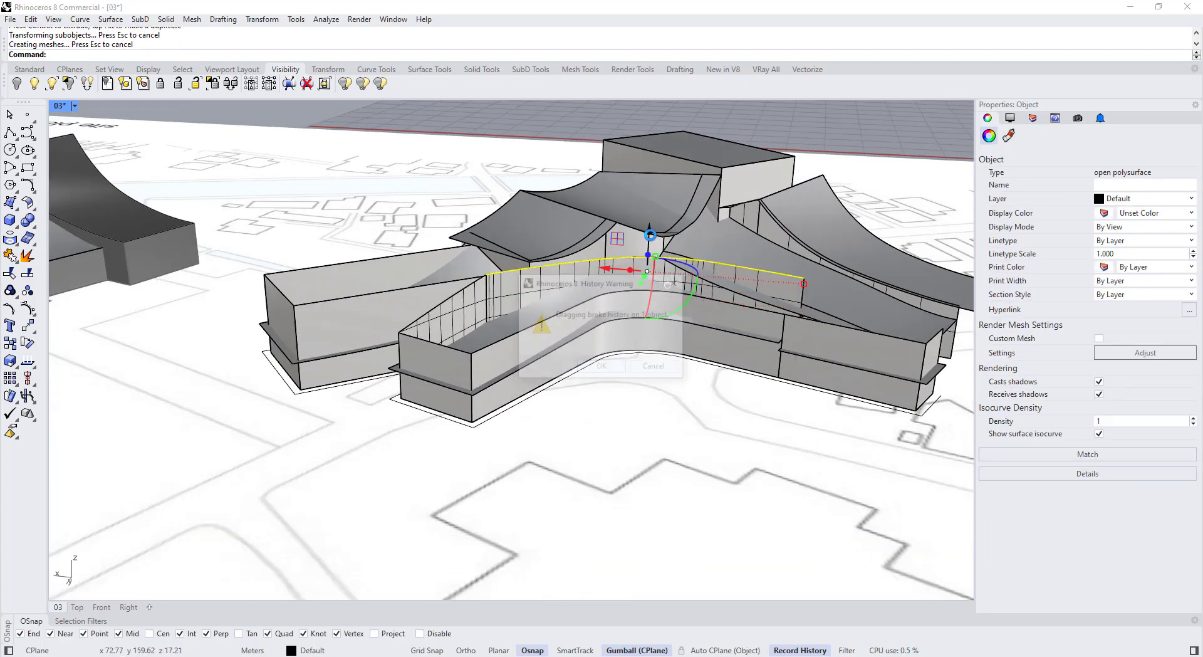
left_click(591, 367)
left_click(588, 431)
right_click_drag(588, 431, 601, 451)
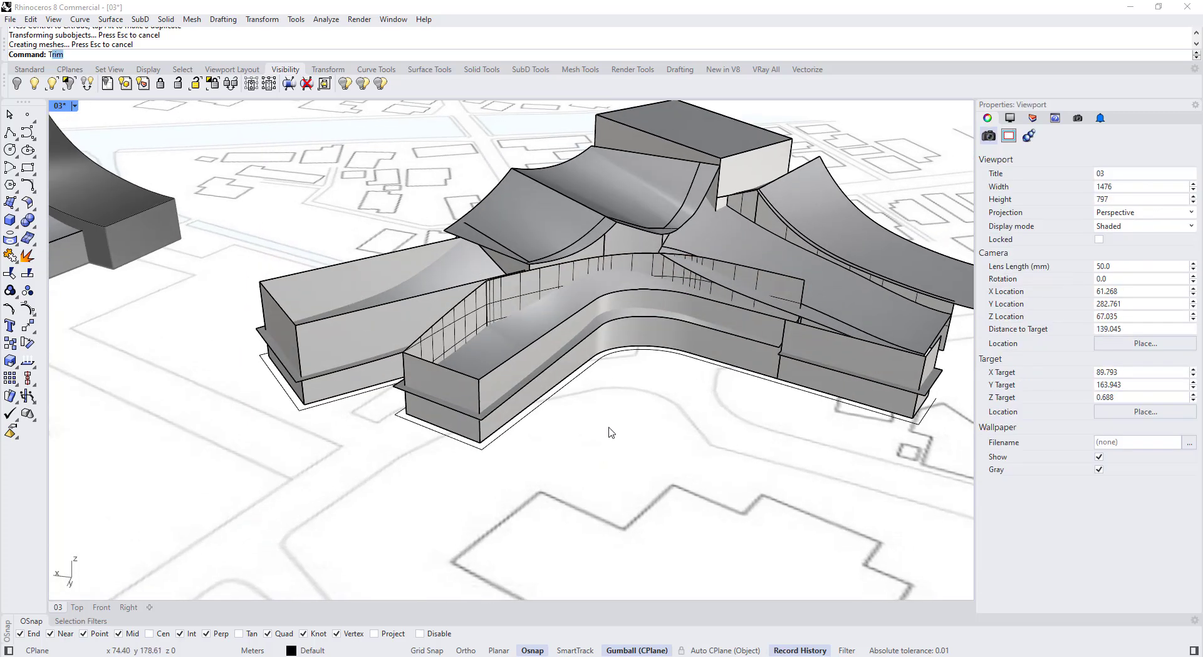
Step: Trim away the parts of the curved front wing's walls above its roof, using the roof as cutter
key("Return")
left_click(541, 311)
key("Return")
left_click(496, 288)
left_click(551, 346)
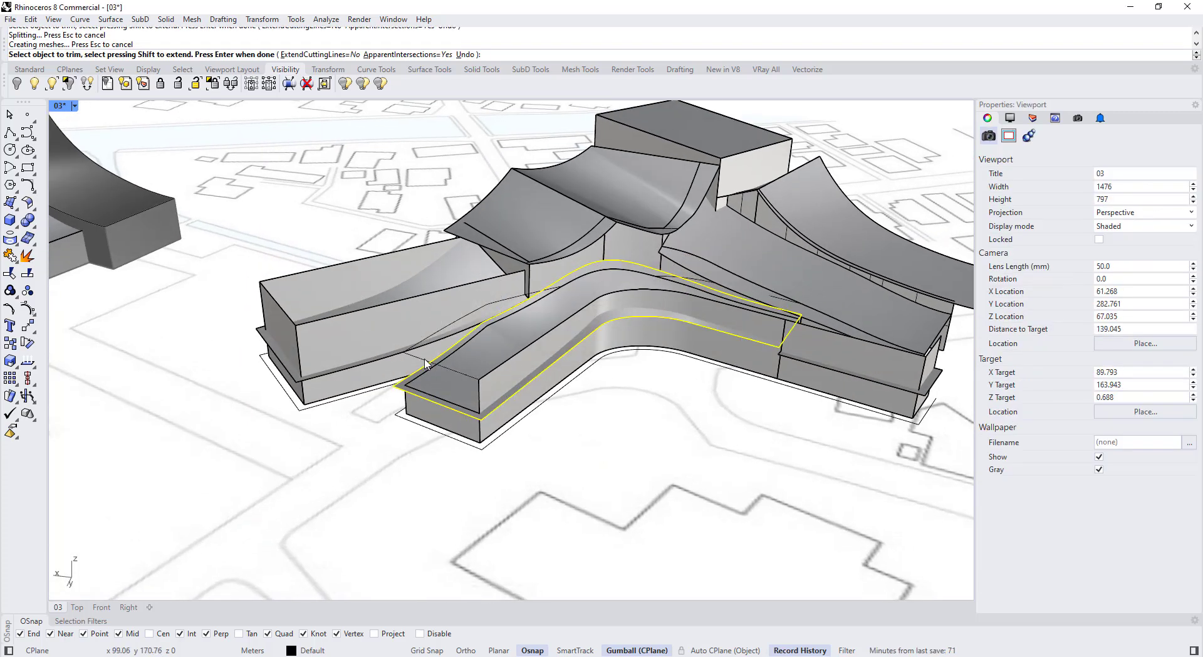
right_click_drag(738, 329, 753, 347, "shift")
scroll(903, 379, "up", 6)
right_click_drag(903, 379, 765, 393, "shift")
key("Return")
Step: Trim the low slab's walls above its surface, using the slab as cutting object
key("Return")
left_click(854, 432)
key("Return")
left_click(805, 411)
left_click(835, 406)
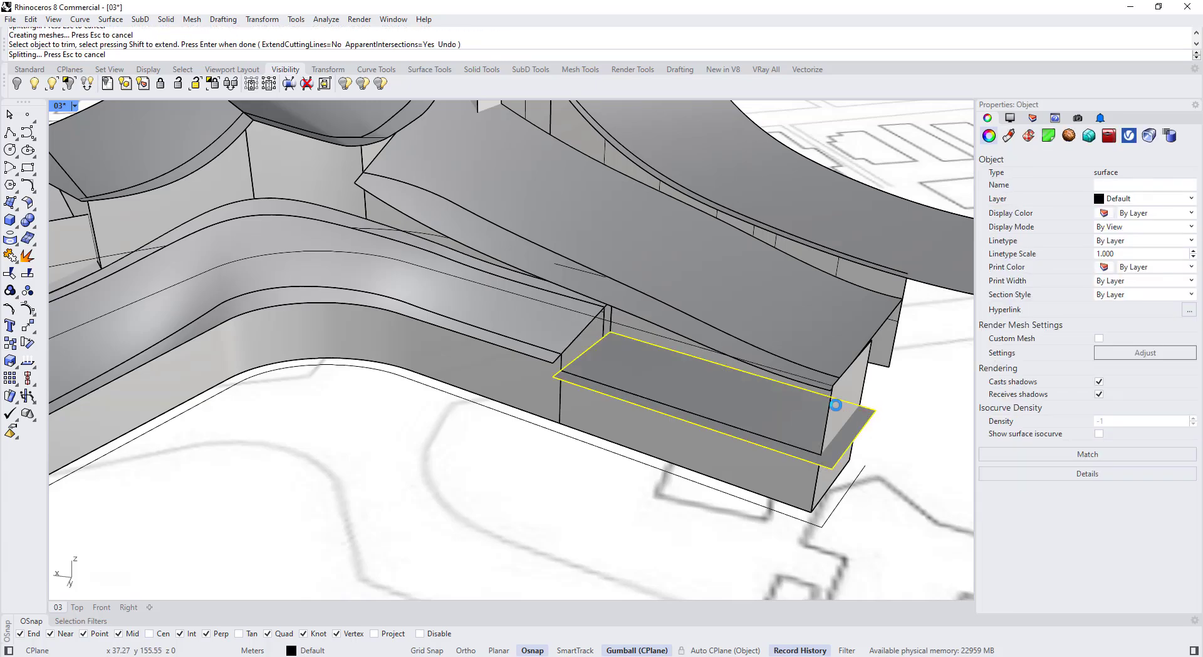
right_click_drag(836, 405, 539, 401)
key("Return")
left_click(620, 367)
Step: Set the points of the top edge of the low slab's end wall to the slab's height
left_click(668, 308, "ctrl+shift")
left_click(732, 389)
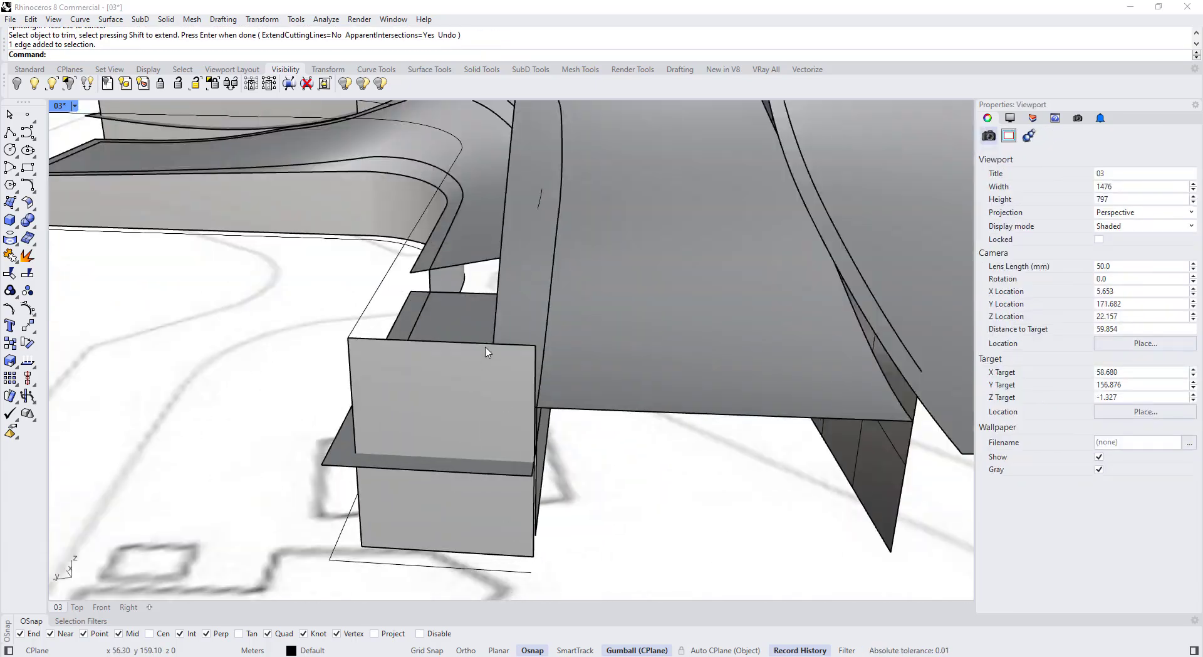
left_click(486, 344, "ctrl+shift")
right_click_drag(486, 351, 529, 393)
key("Return")
left_click(531, 398)
Step: Trim the straight front wing's end and far side walls where they rise above its roof
scroll(531, 389, "down", 6)
scroll(298, 358, "up", 6)
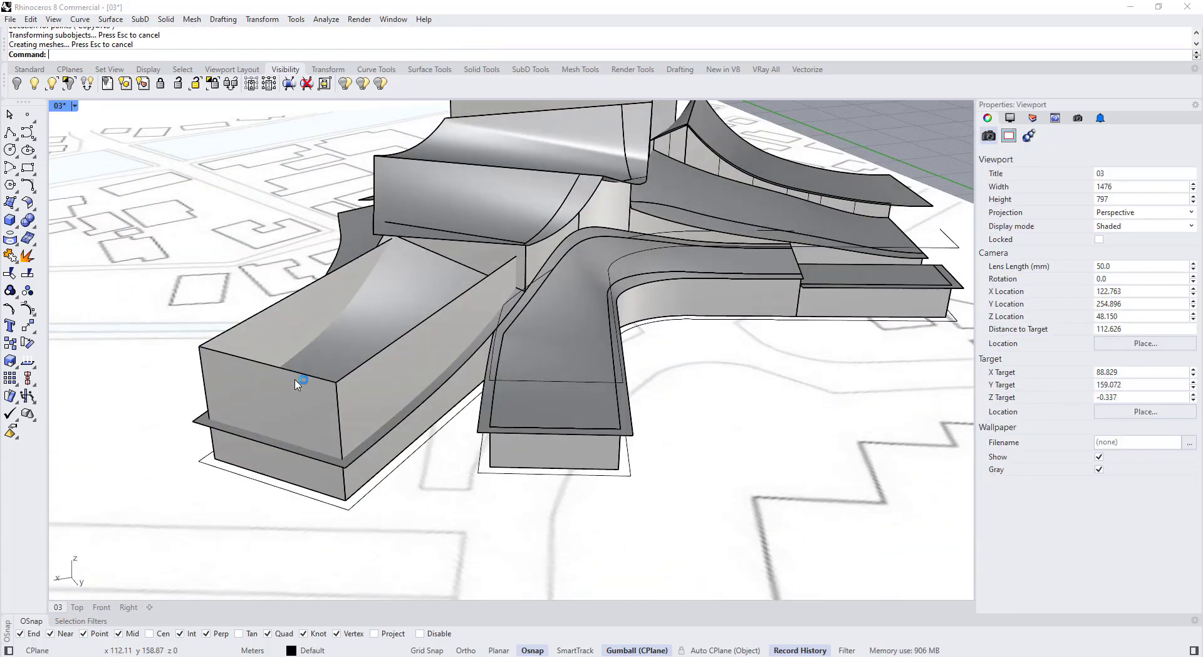
key("ctrl+t")
left_click(318, 352)
key("Return")
left_click(318, 398)
left_click(304, 319)
right_click_drag(457, 376, 499, 378)
key("Return")
left_click(616, 364)
Step: Select the straight front wing's remaining tall inner wall and switch the viewport to Wireframe display
left_click(459, 315)
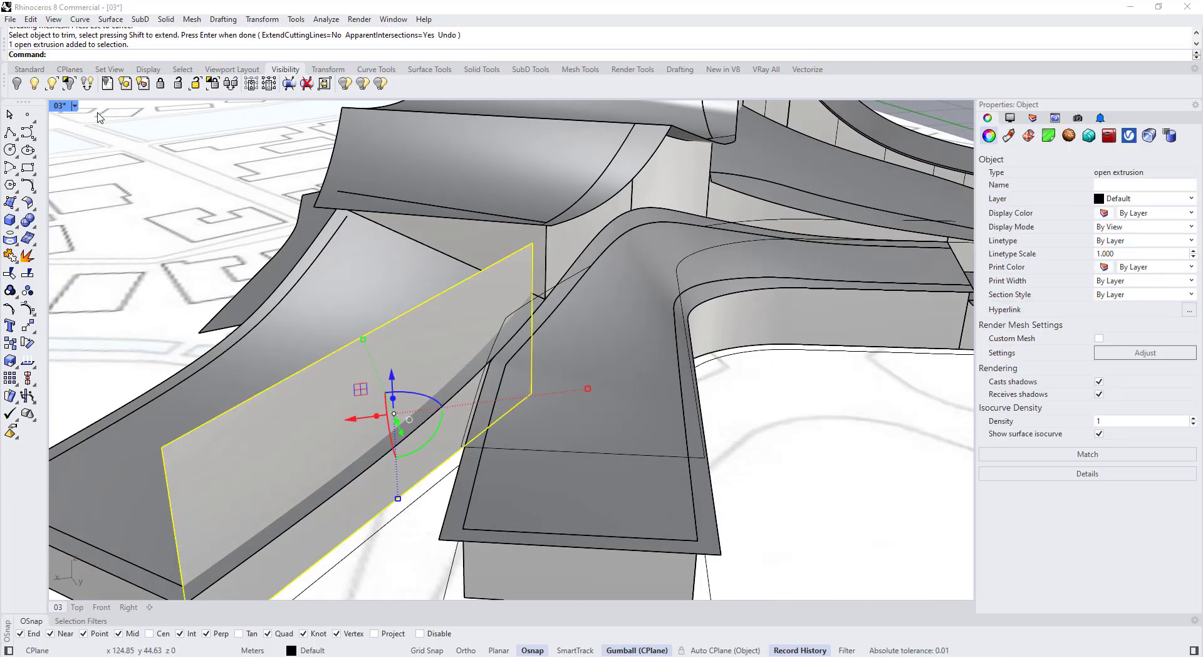
left_click(75, 106)
left_click(82, 152)
scroll(496, 345, "up", 5)
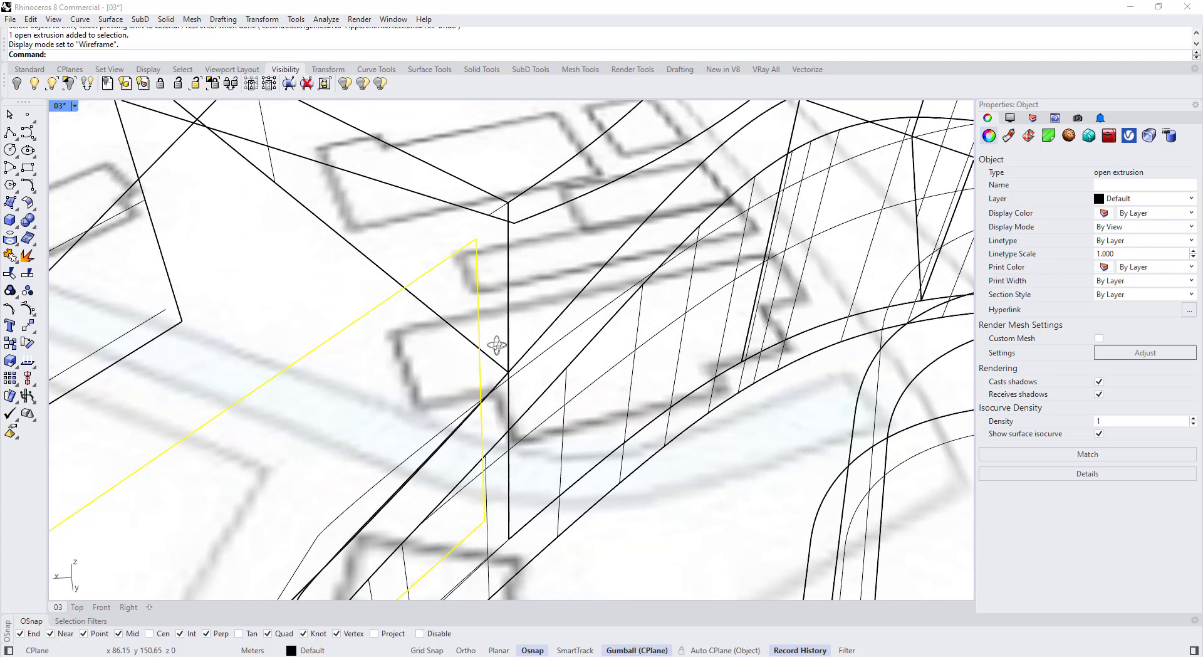
Step: Move the inner wall's rear vertical edge to its apparent intersection with the adjoining roof edge
right_click_drag(496, 346, 458, 338)
left_click(452, 326, "ctrl+shift")
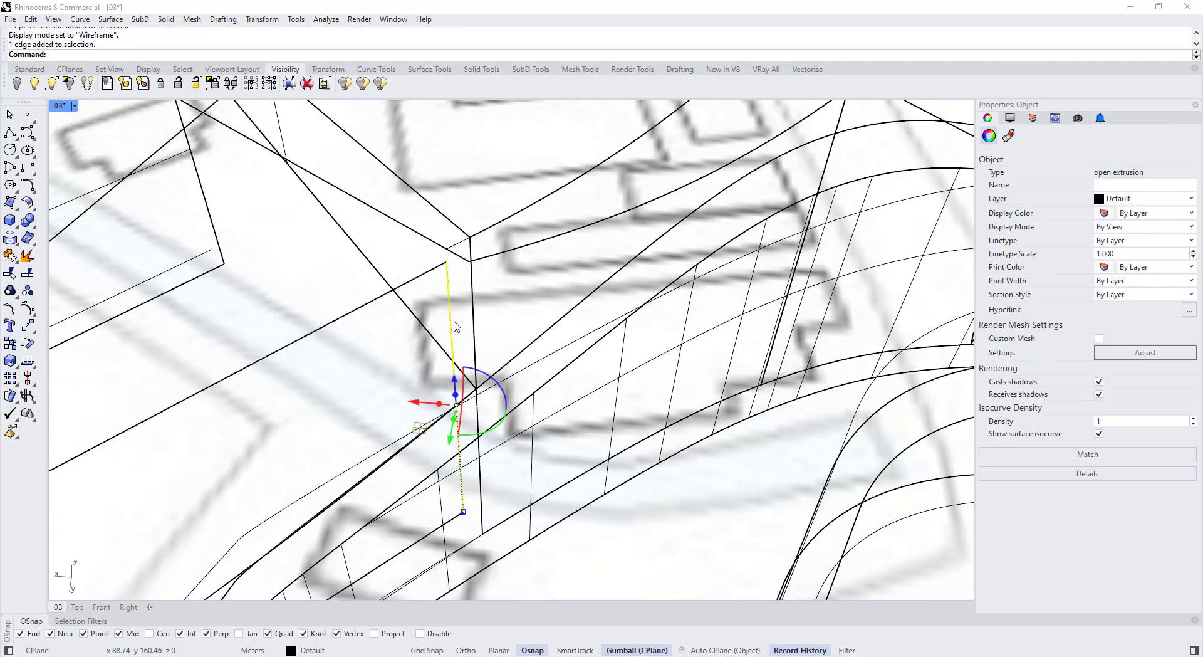
key("Return")
scroll(450, 276, "up", 2)
left_click(446, 262)
scroll(450, 369, "up", 2)
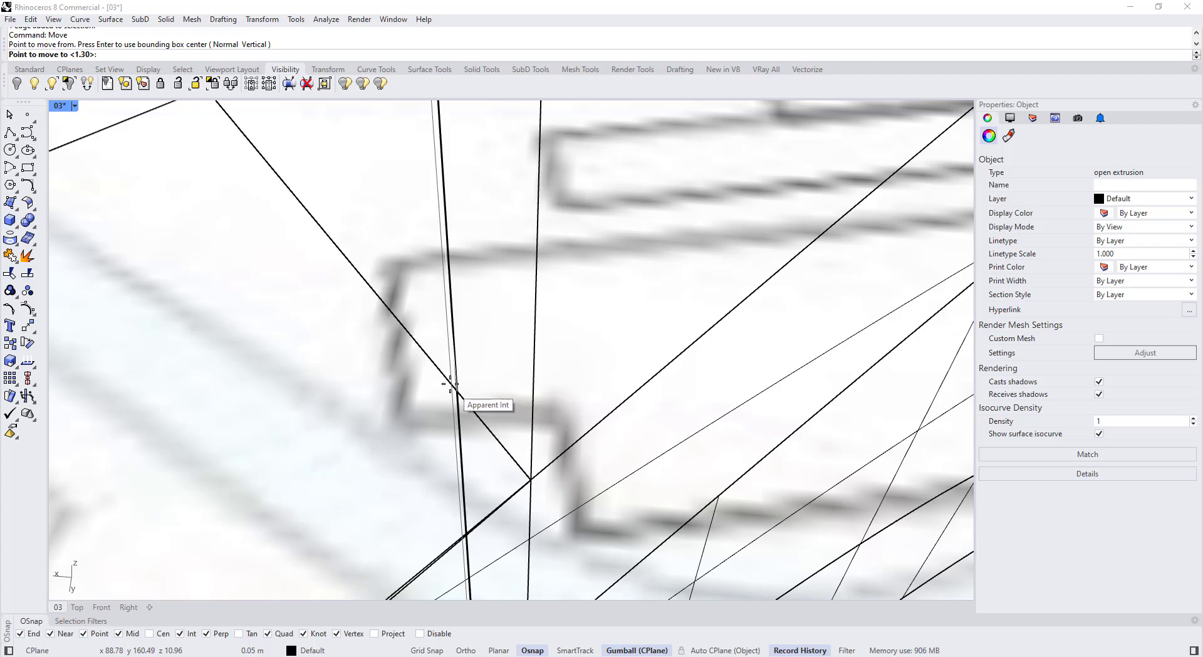
left_click(450, 382)
left_click(621, 368)
Step: Return the viewport to Shaded display
scroll(551, 345, "down", 5)
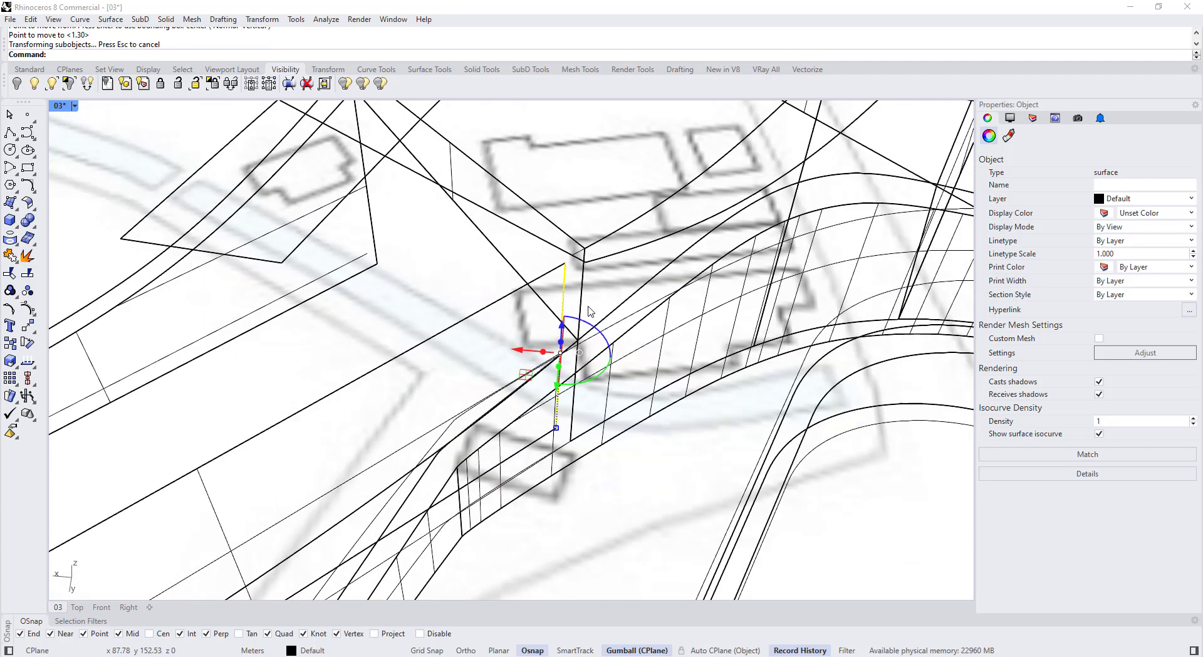
scroll(551, 345, "up", 4)
left_click(74, 106)
left_click(82, 165)
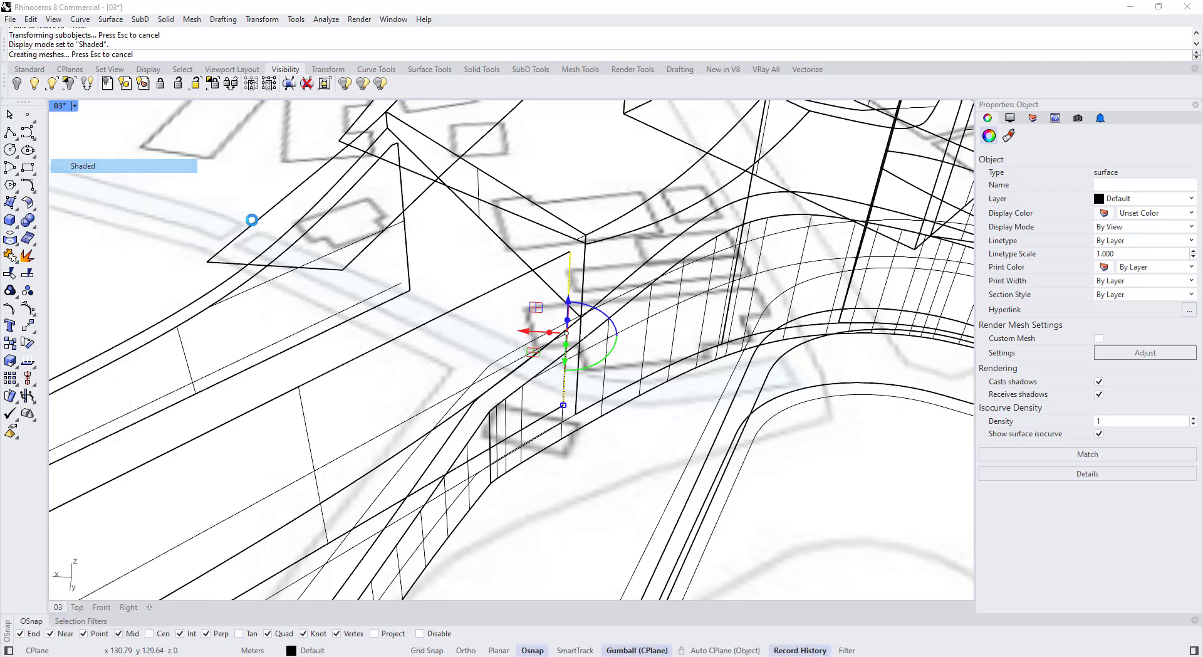
Step: Trim the part of the straight front wing's inner wall that rises above its roof
scroll(558, 244, "down", 3)
type("T")
scroll(435, 378, "up", 2)
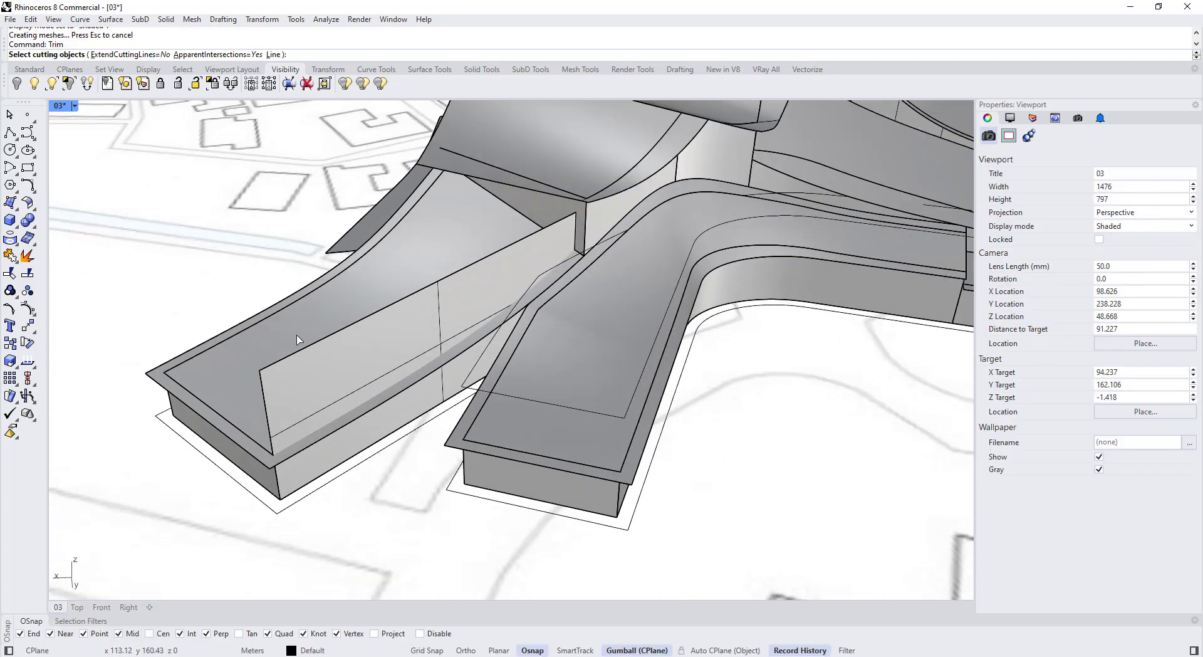
left_click(297, 339)
key("Return")
scroll(485, 326, "down", 6)
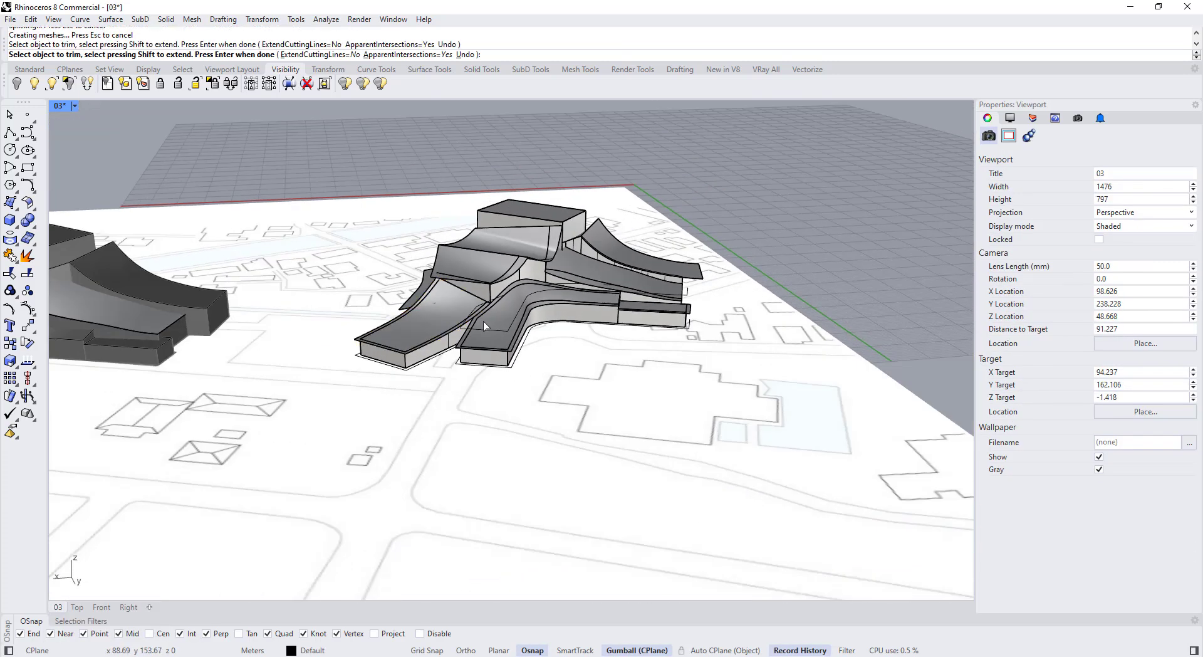
key("Return")
Step: Set the viewport to Arctic display and review the walls beneath the front wings
scroll(544, 289, "down", 5)
key("Return")
scroll(542, 283, "up", 7)
right_click_drag(542, 284, 206, 155)
left_click(75, 106)
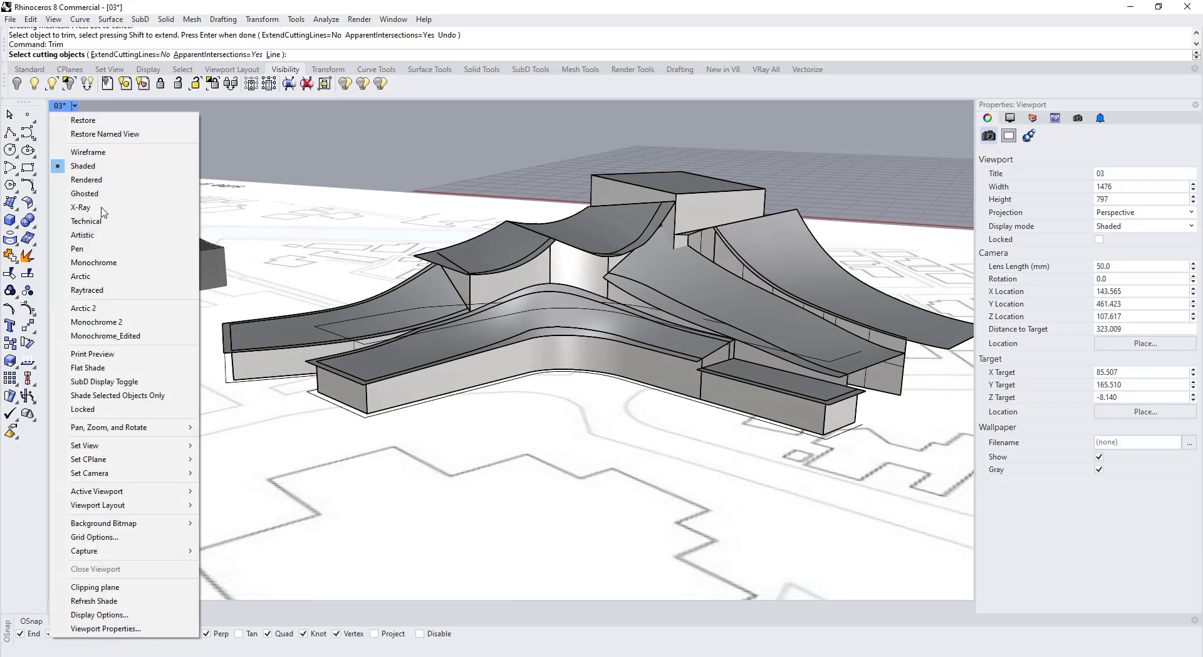
left_click(100, 278)
mouse_move(517, 263)
right_mouse_down()
mouse_move(478, 268)
mouse_move(569, 280)
mouse_move(487, 280)
mouse_move(521, 292)
mouse_move(480, 321)
mouse_move(614, 263)
mouse_move(657, 282)
mouse_move(597, 275)
mouse_move(661, 324)
mouse_move(627, 301)
right_mouse_up()
scroll(522, 292, "up", 3)
key("Escape")
scroll(566, 295, "down", 4)
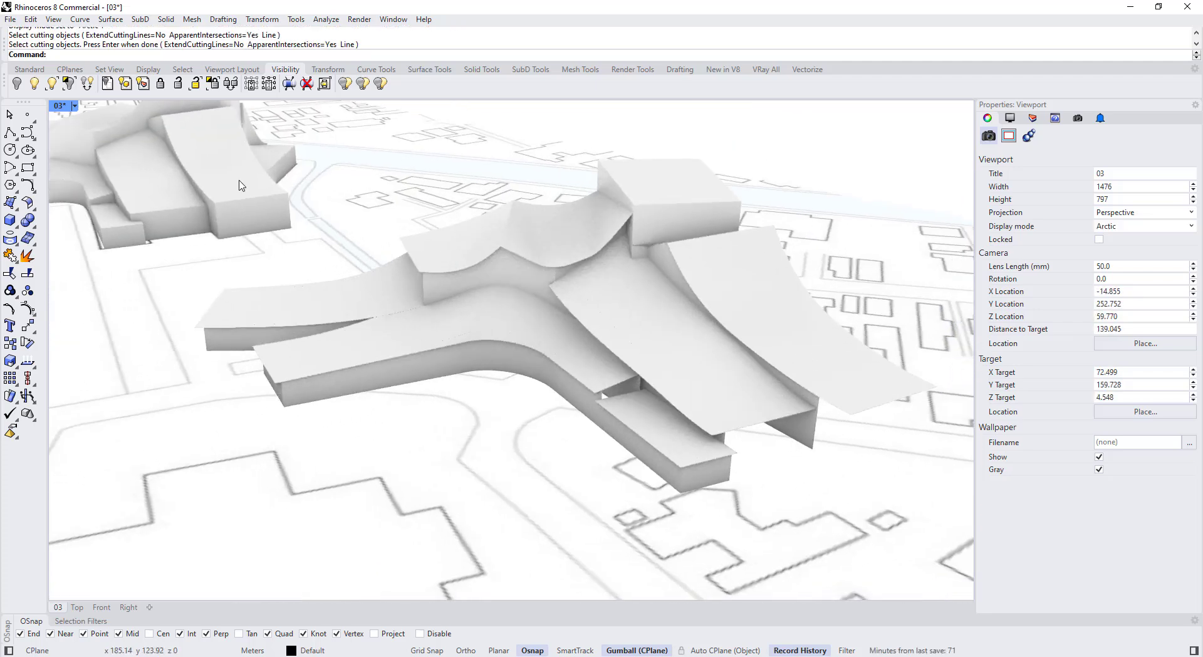
Step: Return the viewport to Shaded display
left_click(75, 106)
left_click(98, 166)
mouse_move(438, 313)
right_mouse_down()
mouse_move(564, 338)
mouse_move(523, 359)
mouse_move(536, 401)
right_mouse_up()
scroll(489, 326, "down", 3)
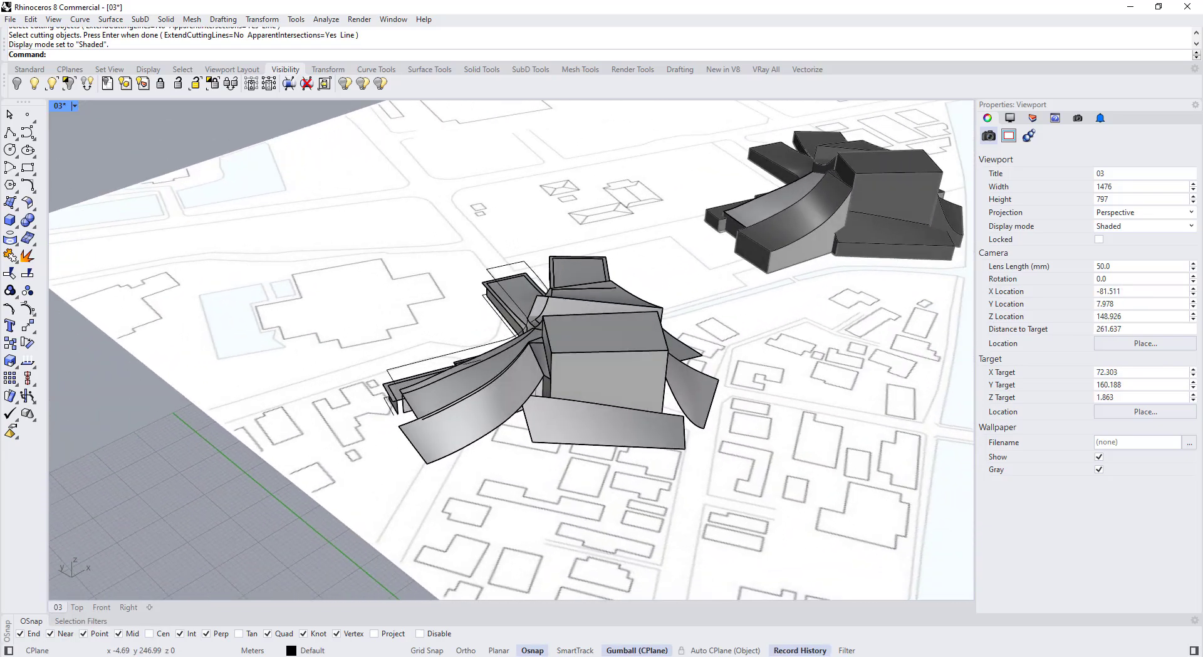
Step: Delete the side wall polysurface under the curved front wing's roof
right_click_drag(633, 410, 263, 411)
scroll(646, 428, "up", 4)
left_click(646, 427)
scroll(545, 386, "up", 5)
left_click(549, 388)
scroll(546, 382, "up", 2)
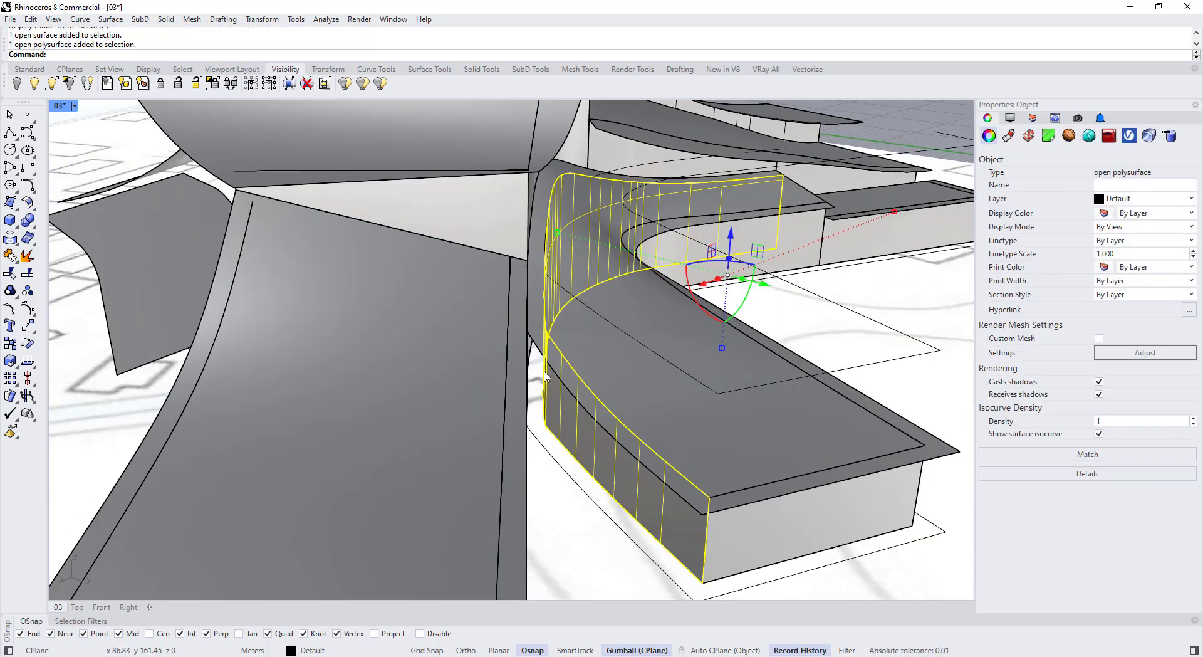
scroll(544, 379, "down", 4)
right_click_drag(543, 379, 634, 379)
key("Delete")
scroll(564, 360, "down", 4)
scroll(627, 364, "up", 4)
left_click(545, 319)
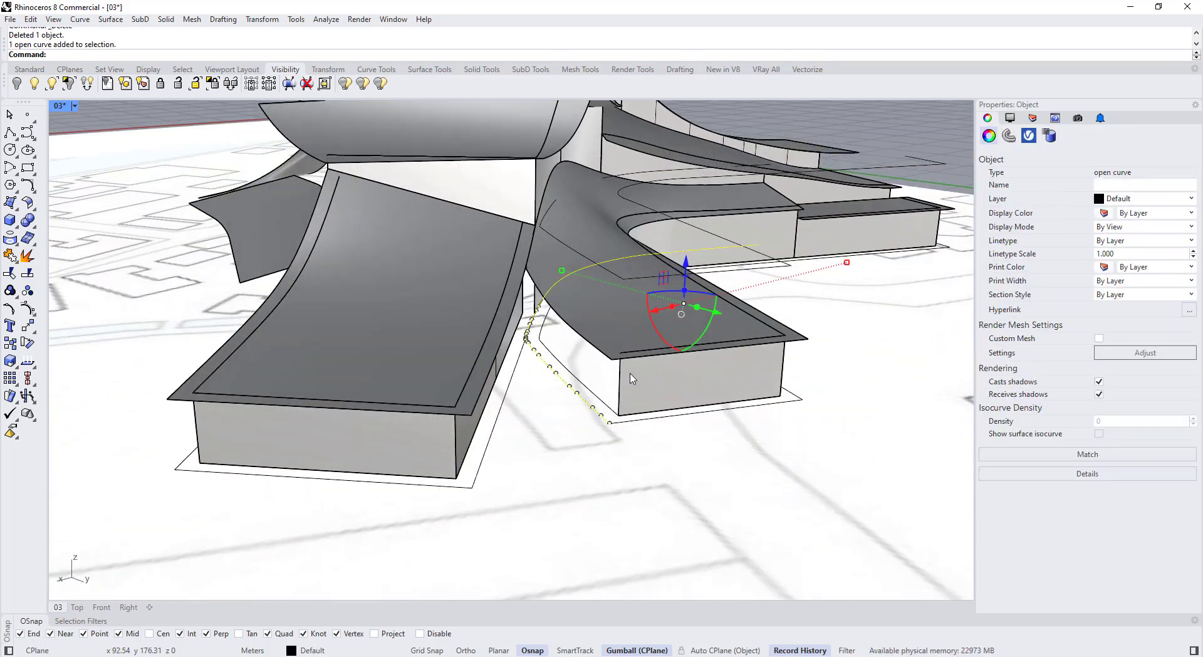
left_click_drag(685, 292, 683, 150)
left_click(580, 269)
right_click_drag(721, 501, 781, 518)
key("ctrl+z")
Step: Copy the curved front wing's ground curve vertically to a height above the roof
left_click(503, 398)
type("copy")
key("Return")
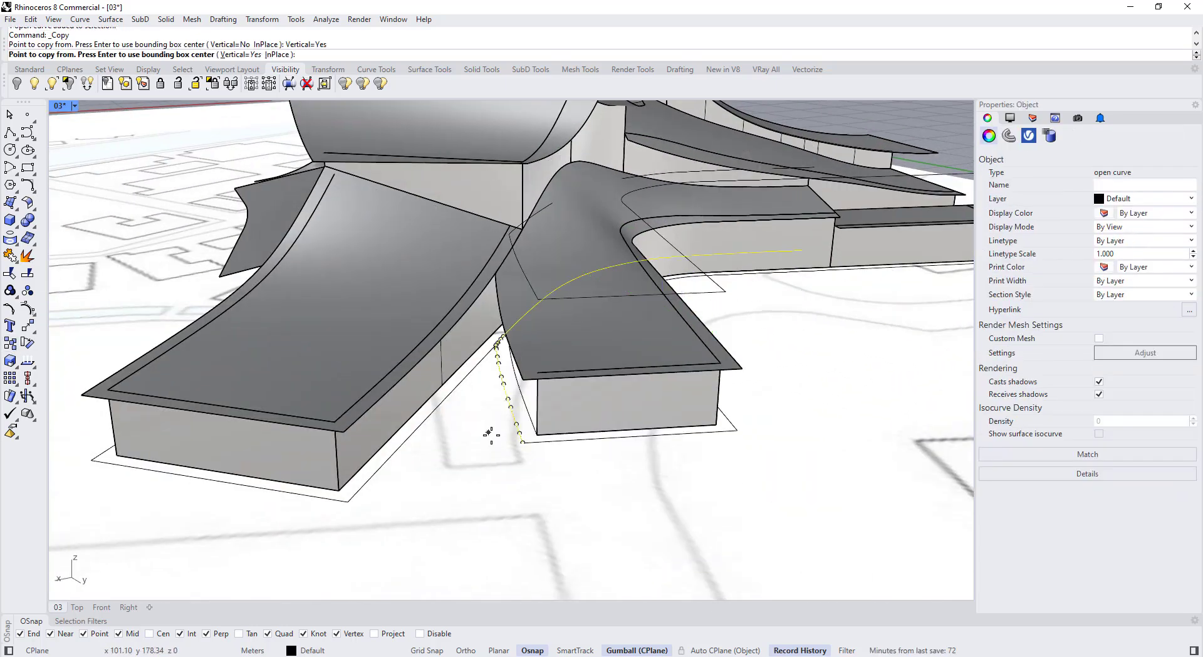
left_click(489, 434)
left_click(441, 447)
Step: Loft a wall between the ground curve and its raised copy and trim the part above the roof
type("loft")
key("Return")
left_click(504, 389)
left_click(505, 121)
key("Return")
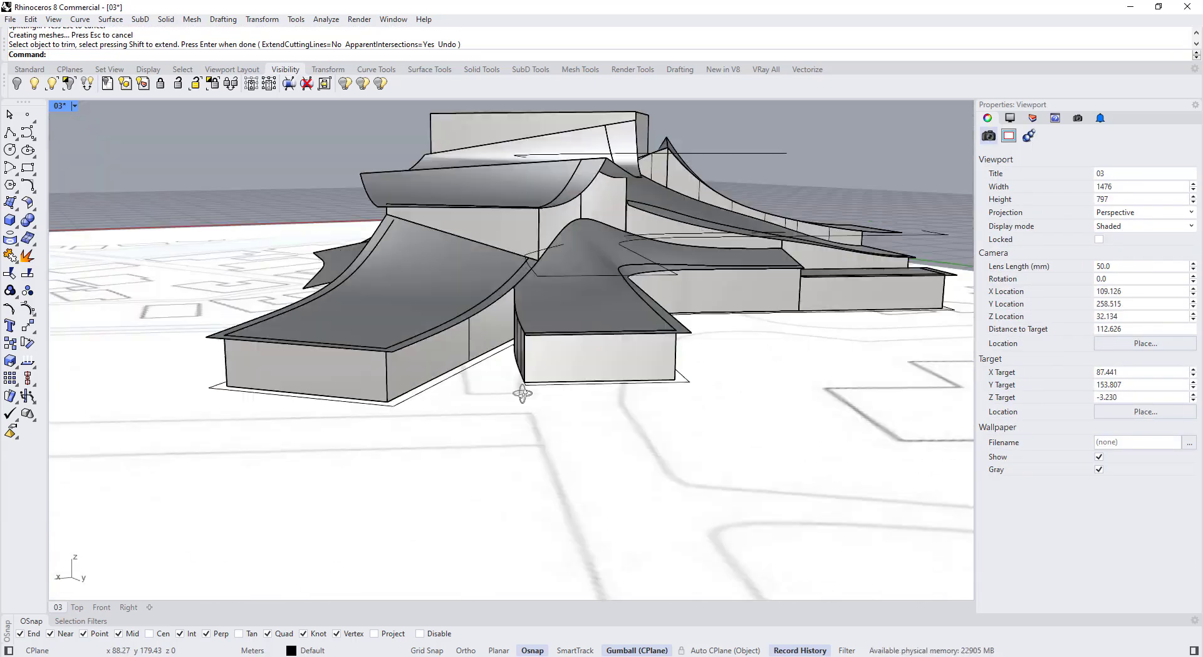
Step: Move the vertical edge of the curved front wing's end wall to meet the new side wall
right_click_drag(523, 394, 538, 407)
scroll(538, 401, "up", 4)
scroll(520, 394, "down", 2)
left_click(500, 387)
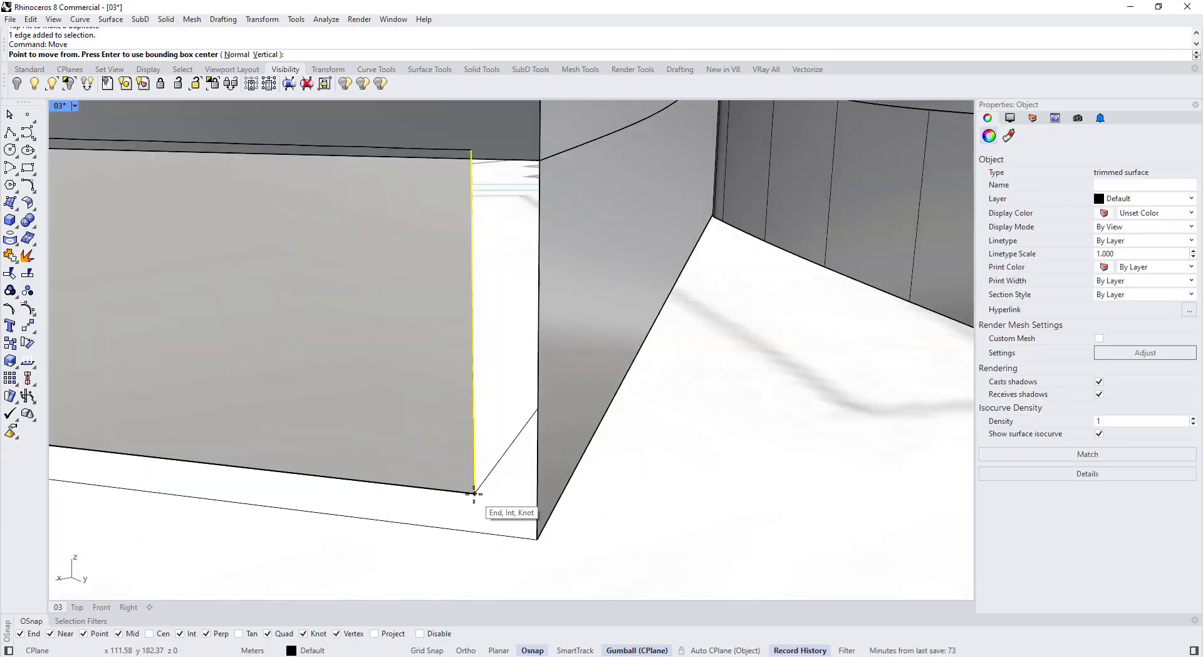
left_click(617, 368)
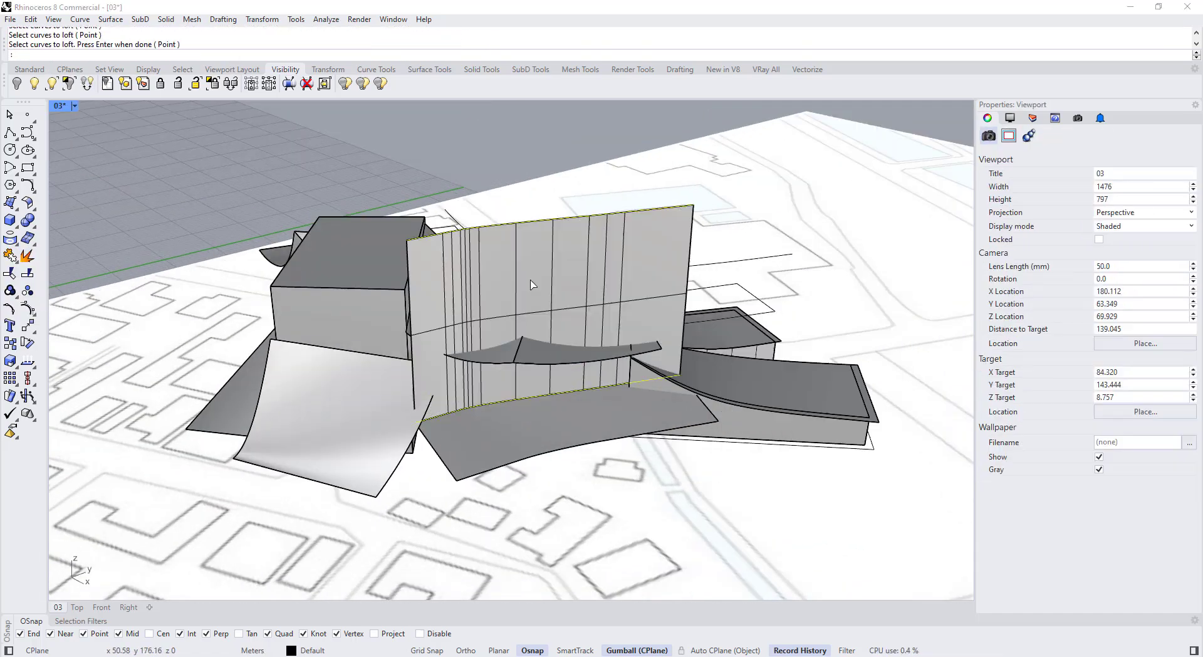
Step: Intersect the tall lofted wall with the curved roof and flatten a copy of the intersection curves
left_click(495, 386)
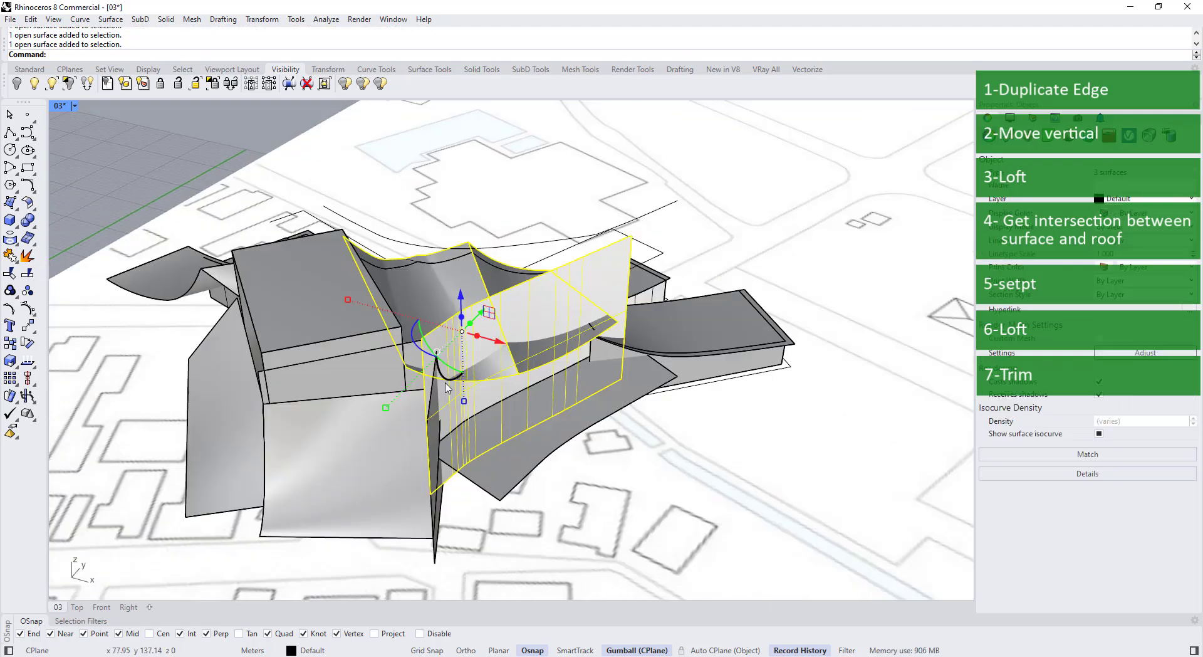
type("In")
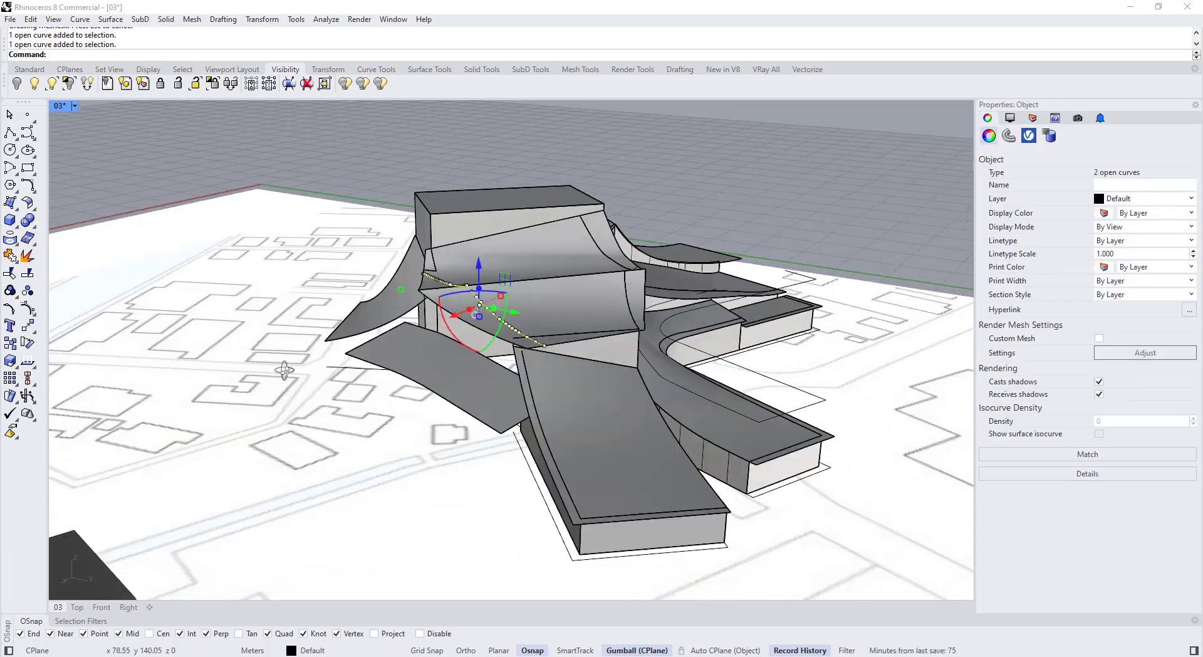
right_click_drag(284, 370, 402, 391)
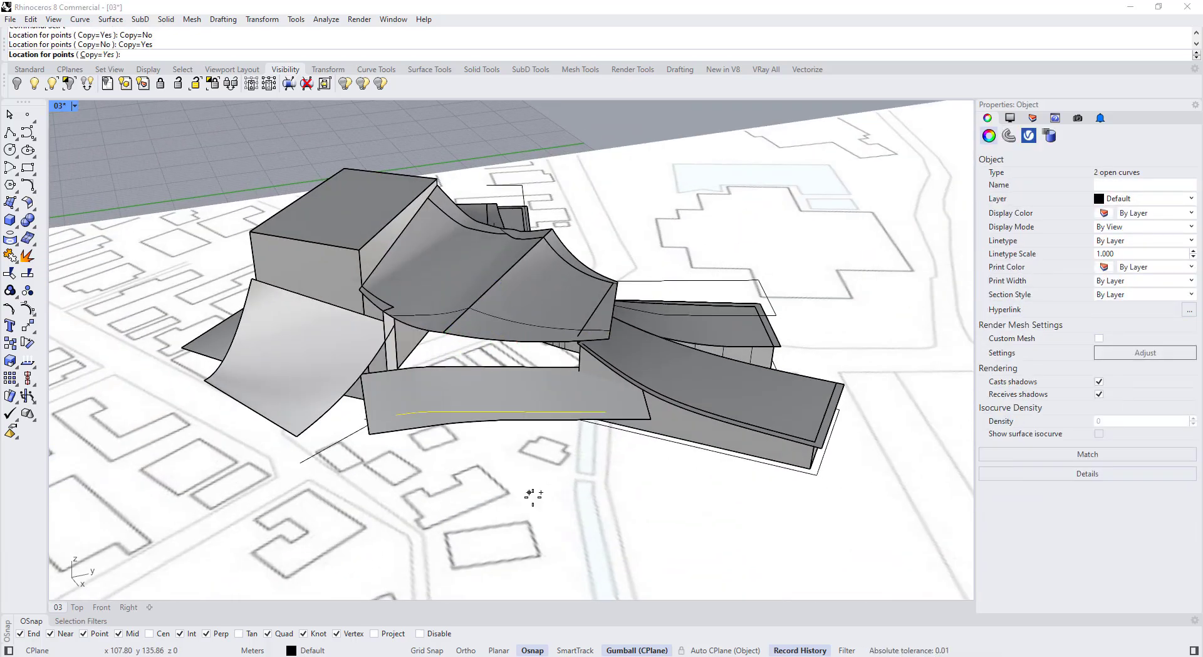
right_click_drag(532, 490, 509, 426)
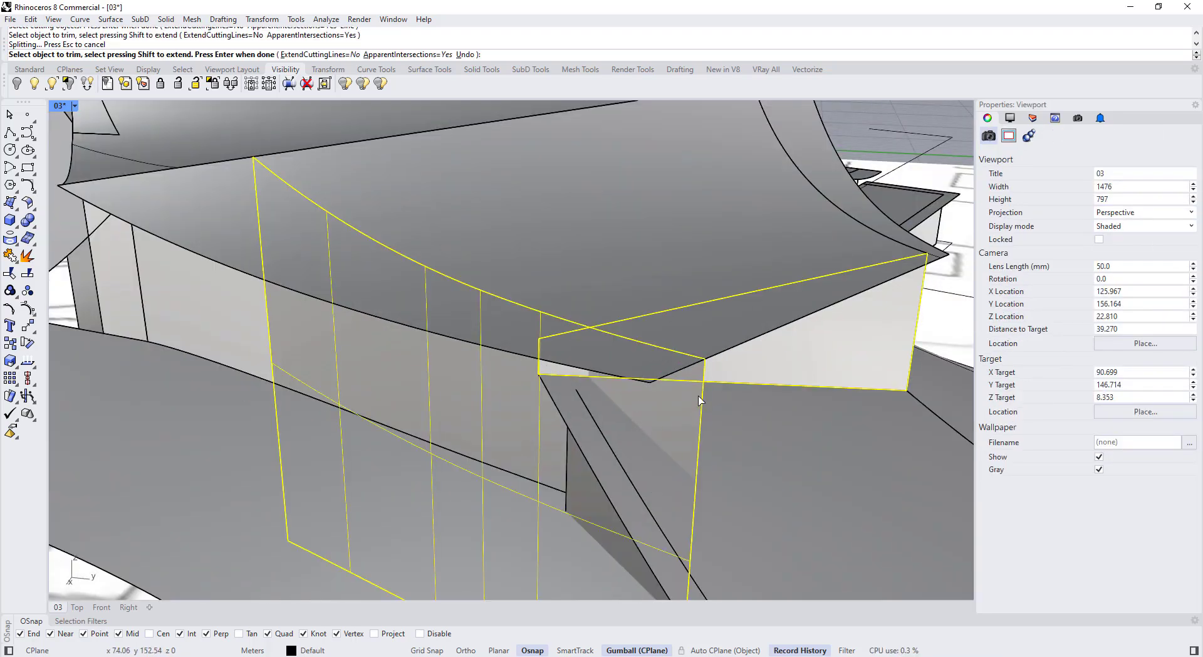
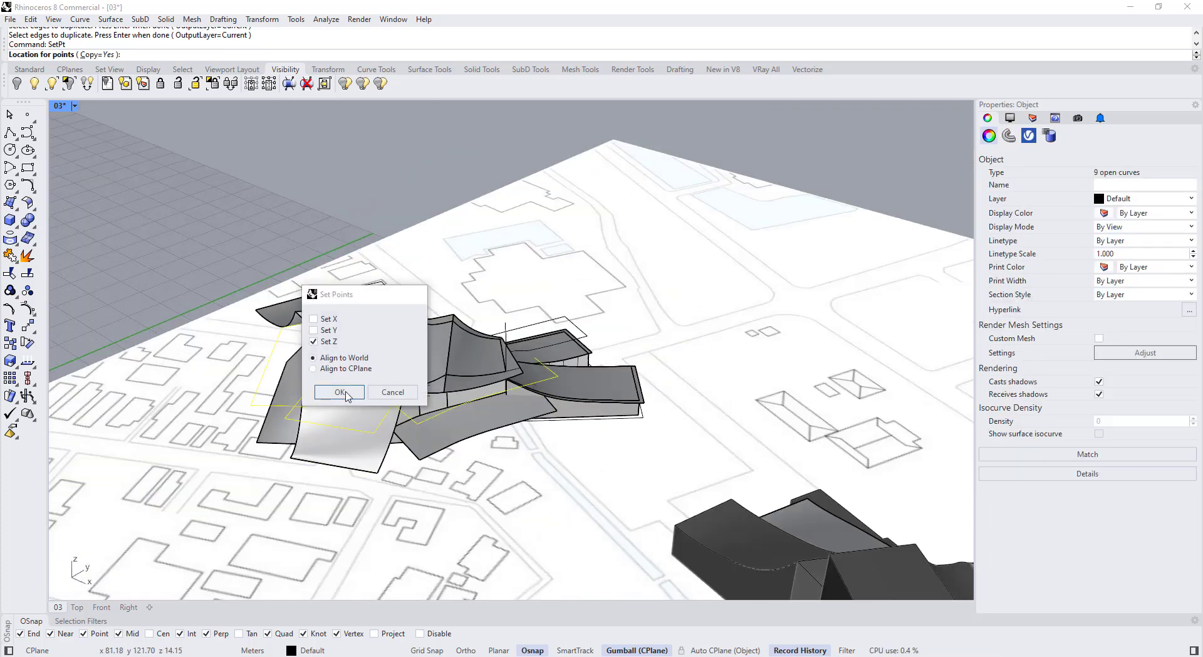
Step: Flatten copies of the nine duplicated roof edges using Set Z aligned to World and join one wing's three curves
left_click(344, 392)
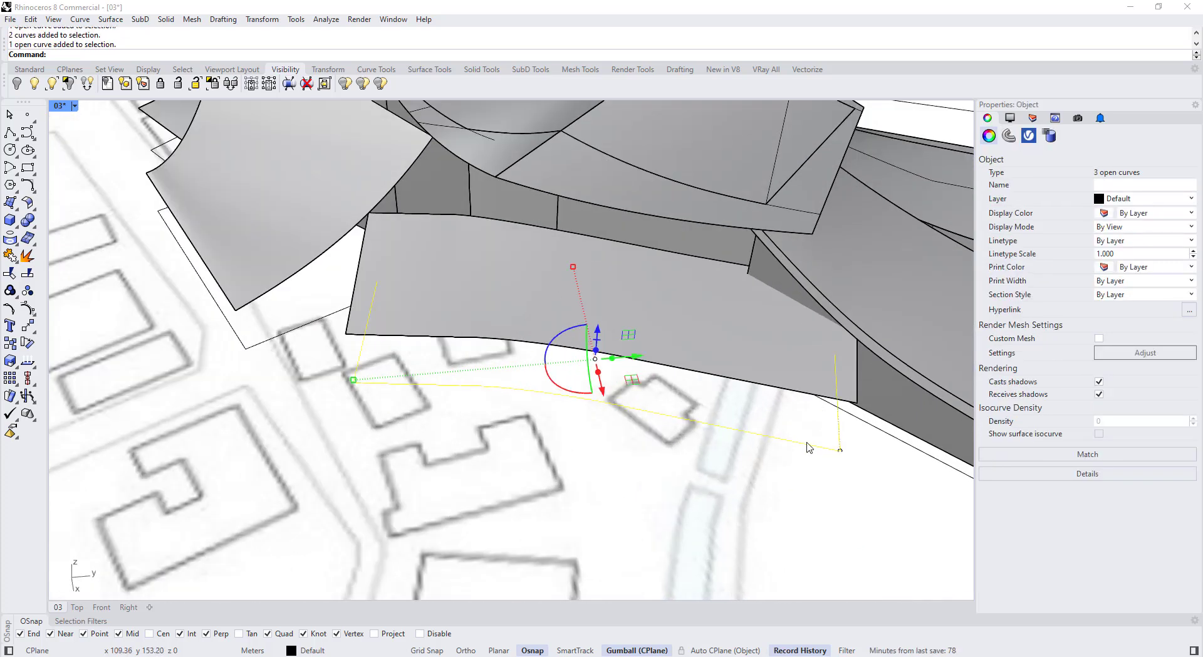
key("ctrl+j")
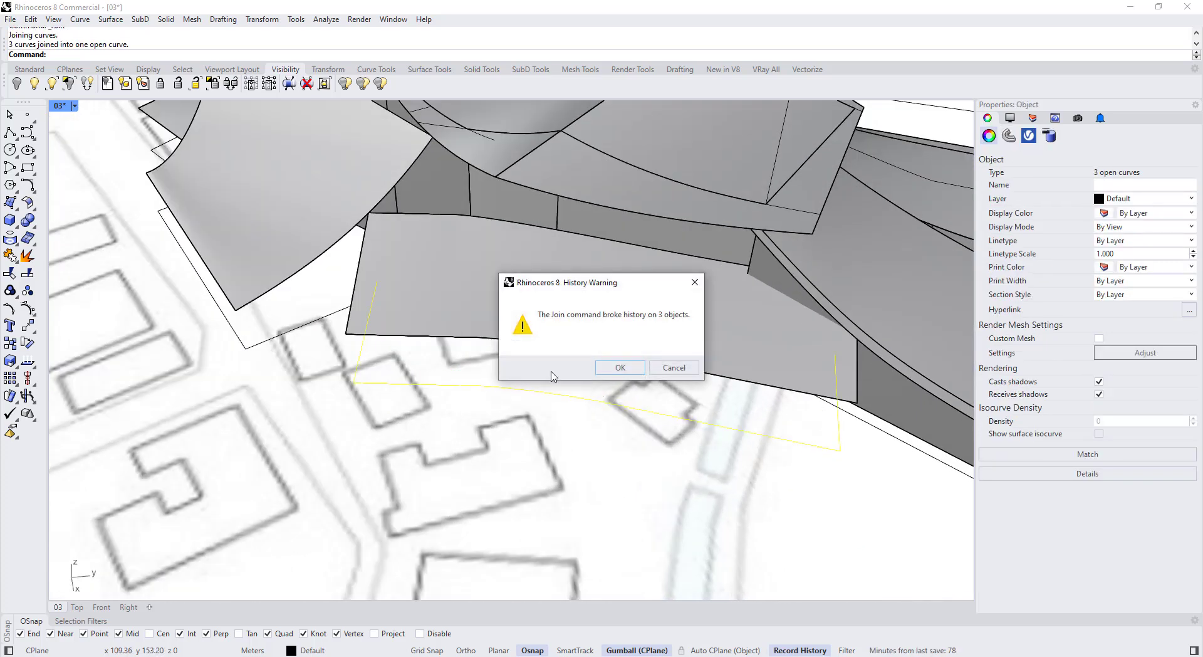
left_click(619, 368)
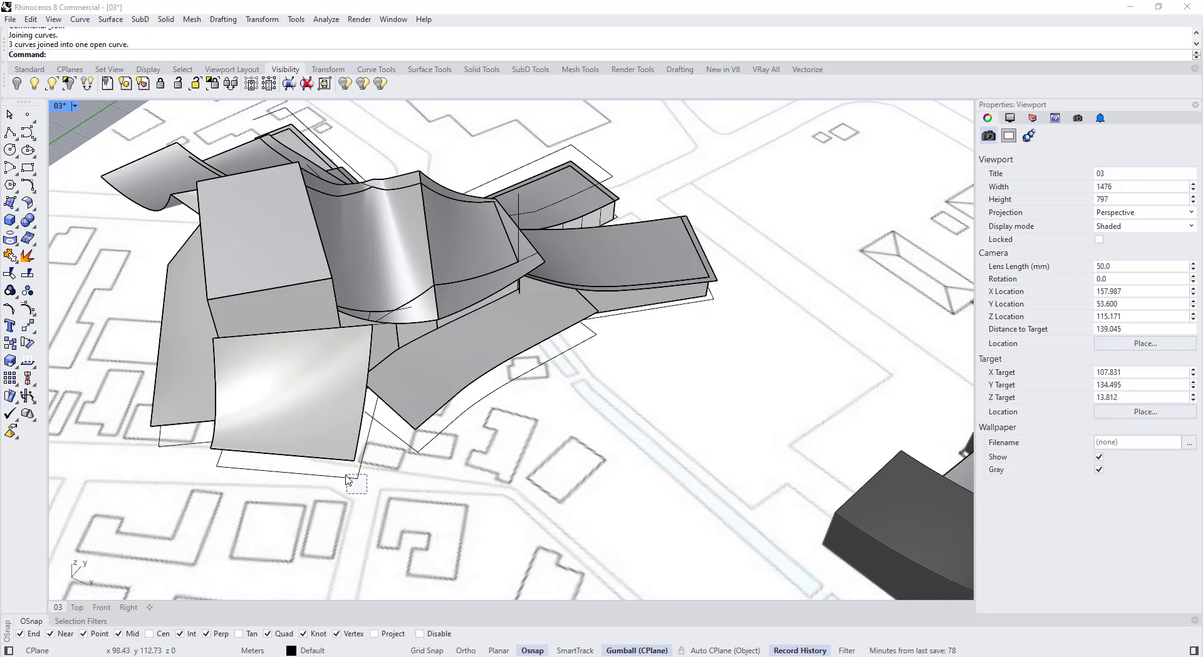
Step: Join the three flattened edge curves of the wing beside the tall block into one curve
left_click_drag(349, 480, 348, 479)
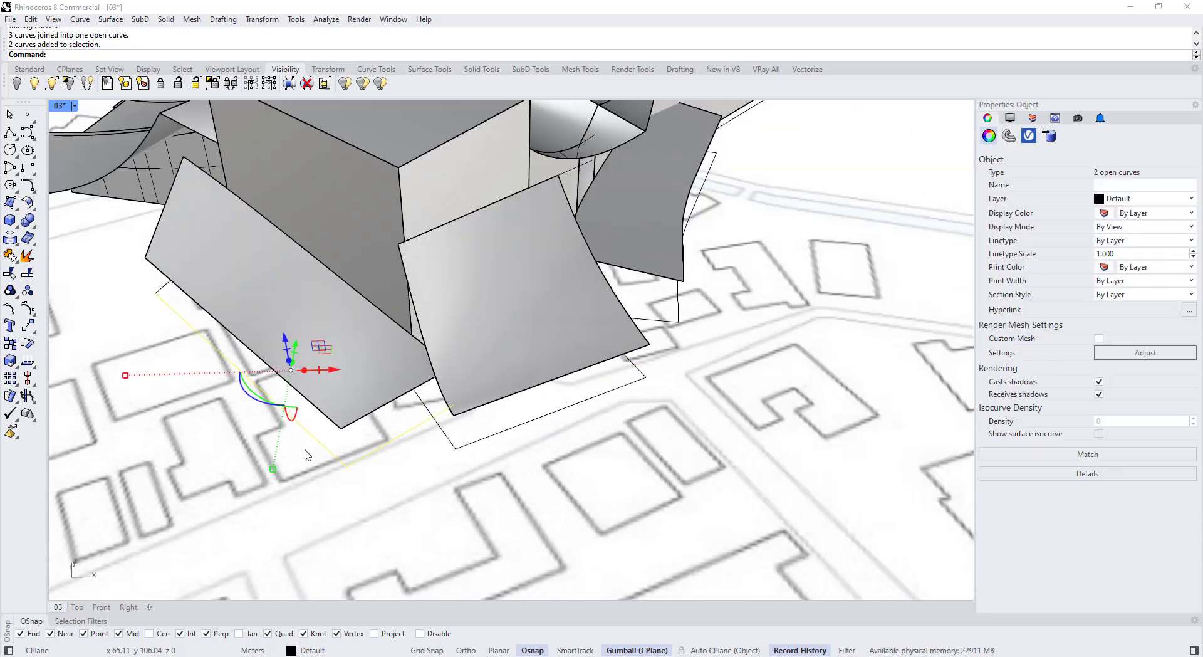
right_click_drag(307, 455, 376, 436)
scroll(280, 448, "up", 5)
key("ctrl+j")
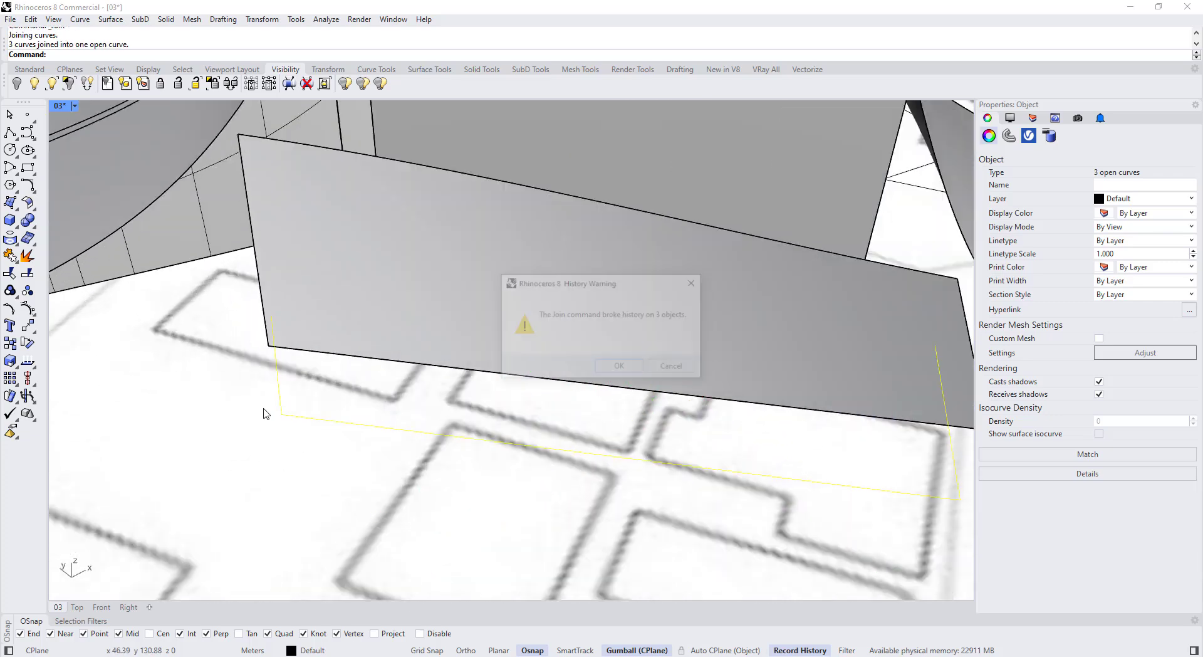
left_click(614, 371)
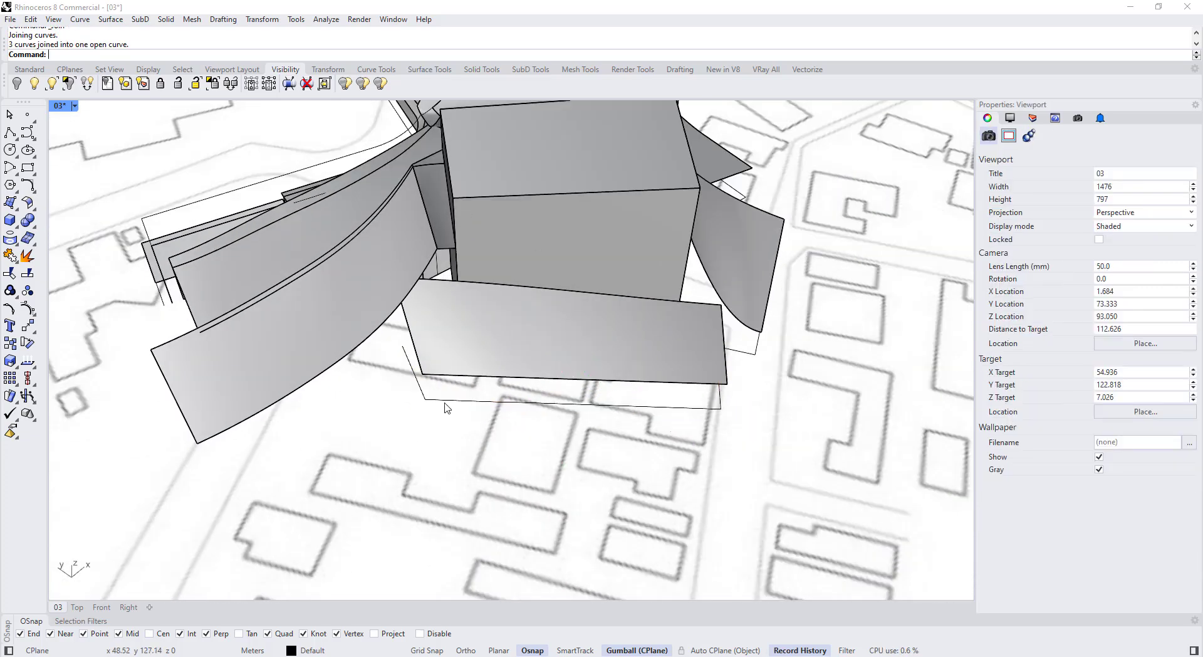
Step: Offset the joined ground curve of the wing beside the tall block inward by 1 m
left_click(447, 406)
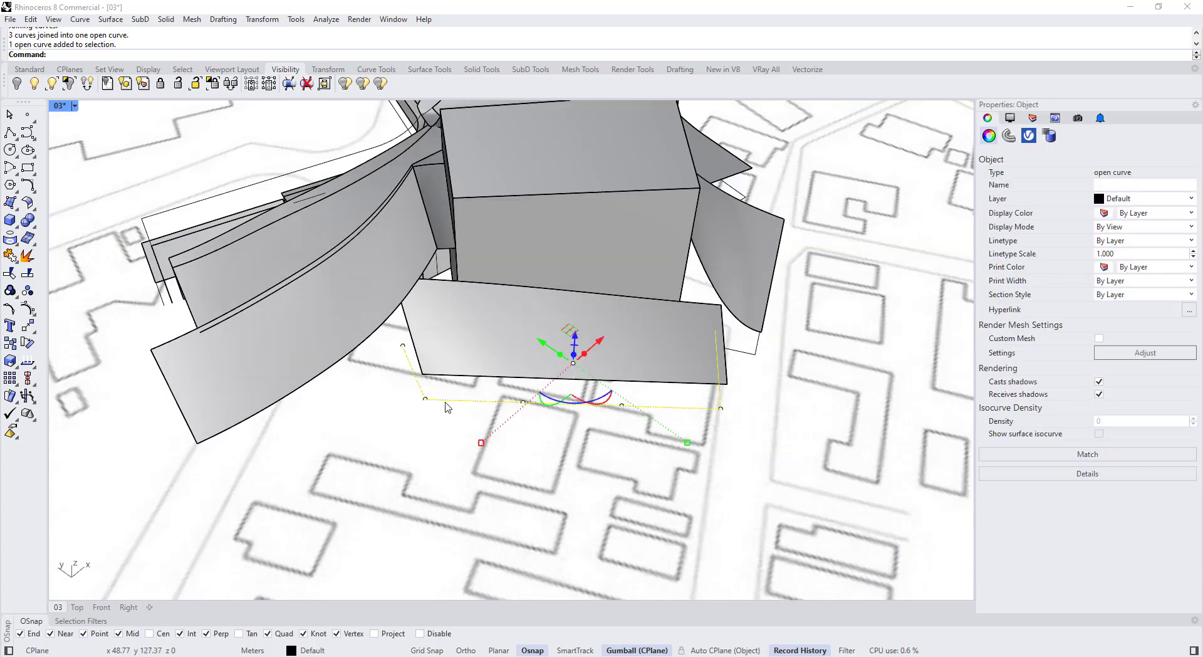
type("Offset")
key("Return")
scroll(448, 408, "up", 3)
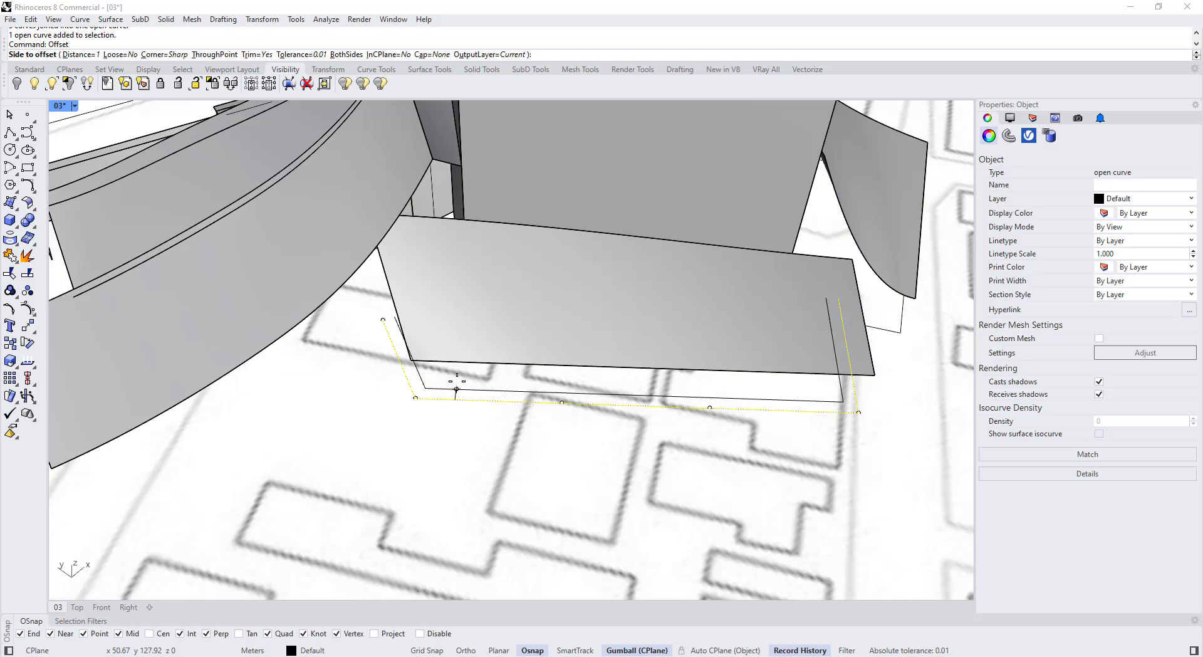
right_click_drag(476, 390, 325, 398)
Step: Offset the ground curve of the middle wing in front of the tall block inward by 1 m
left_click(715, 455)
left_click(716, 434)
key("Return")
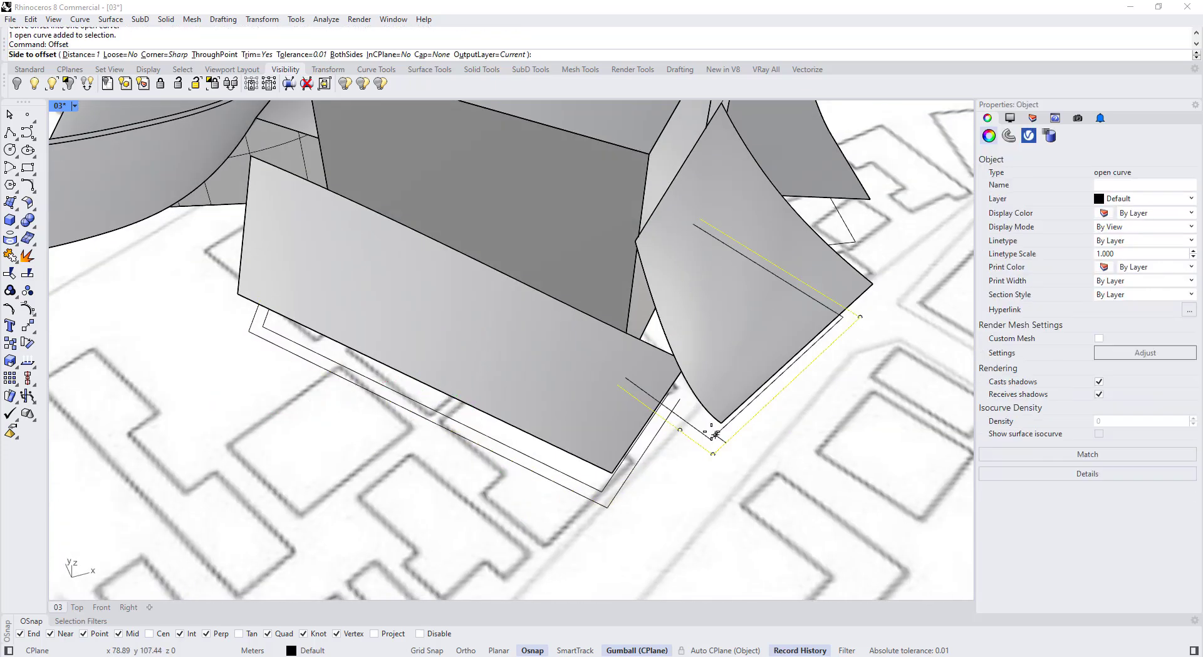
left_click(716, 442)
Step: Offset the curved-edge wing's ground curve inward by 1 m
right_click_drag(716, 442, 674, 357)
scroll(675, 354, "up", 4)
left_click(674, 355)
left_click(671, 345)
key("Return")
left_click(667, 352)
scroll(663, 352, "down", 4)
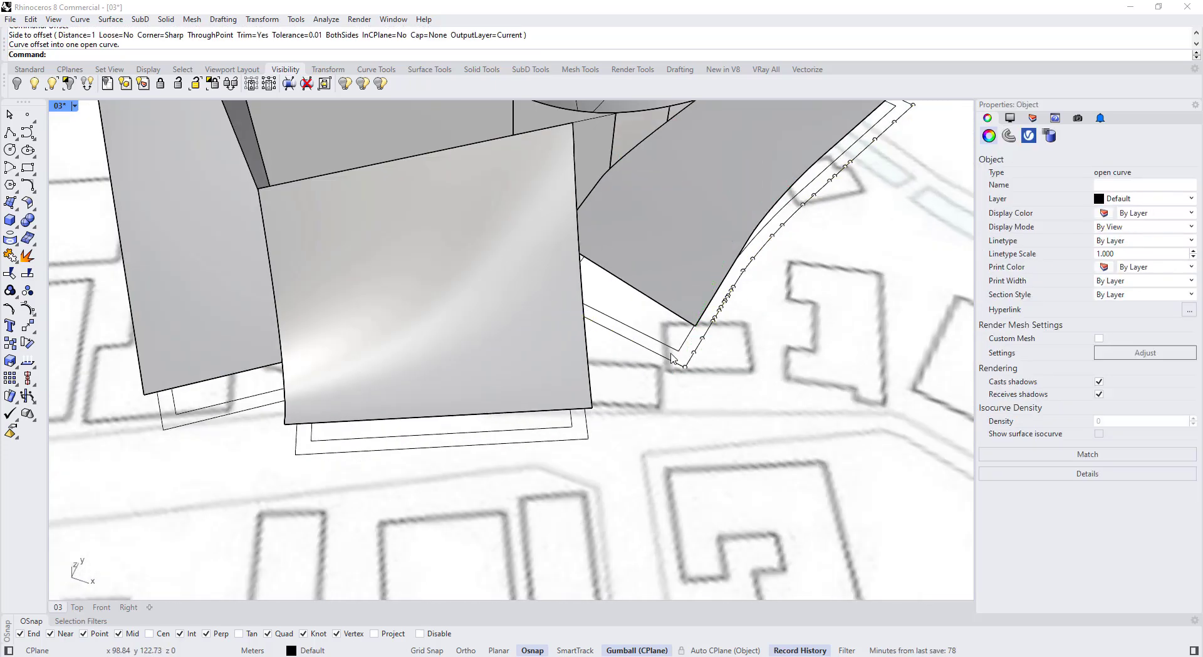
left_click(663, 348)
left_click(678, 364)
scroll(678, 363, "down", 5)
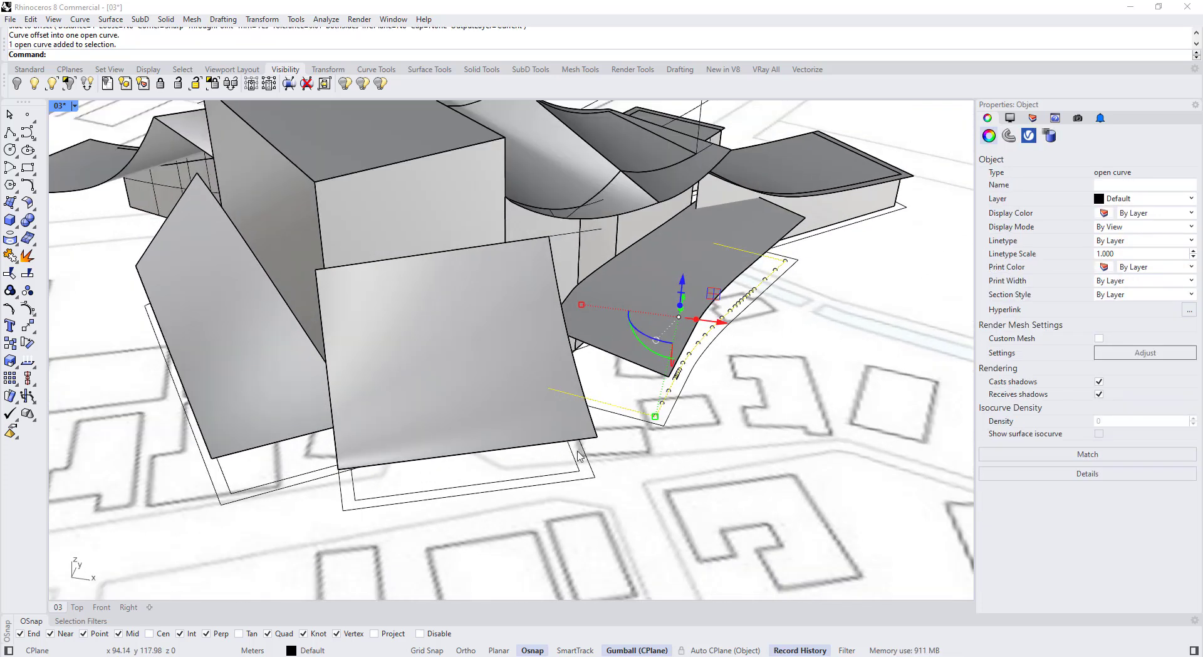
left_click(420, 484, "shift")
right_click_drag(325, 475, 351, 435)
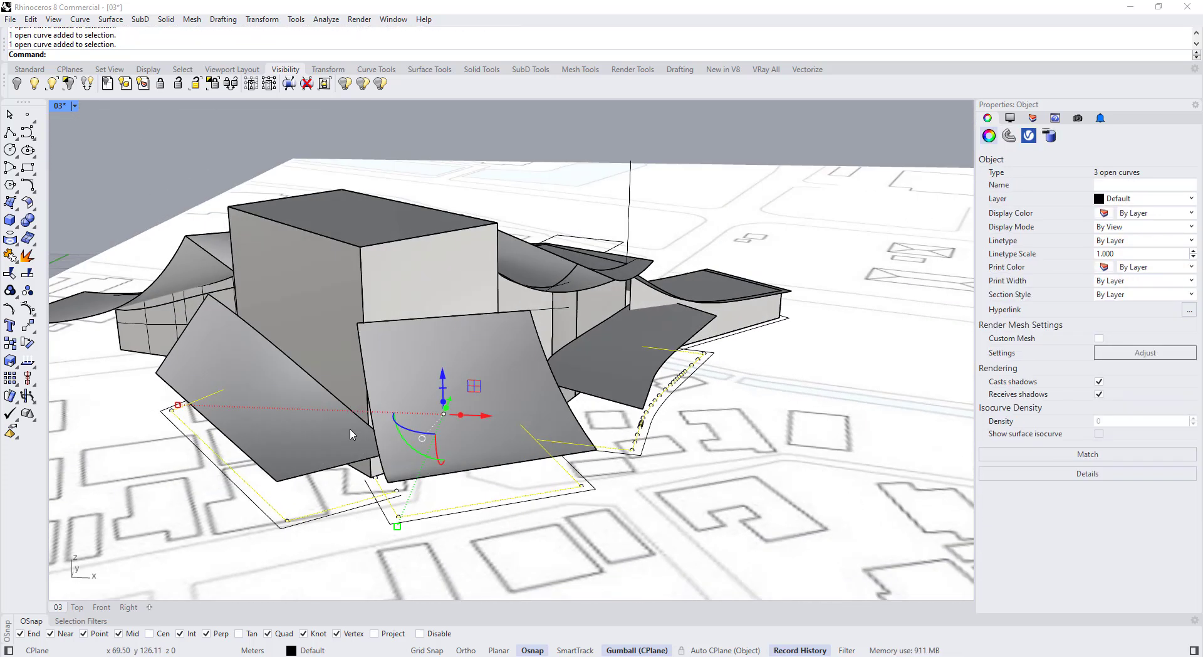
key("Escape")
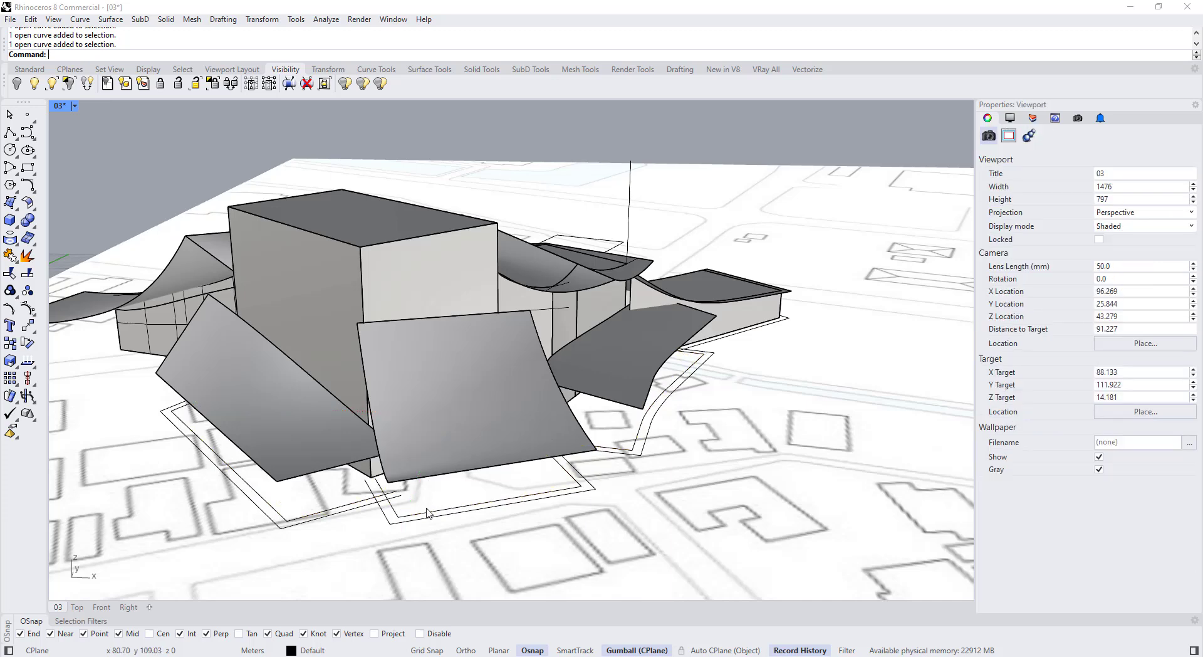
Step: Project each of the three offset ground curves along CPlaneZ onto the wing roof above it
left_click(426, 513)
type("P")
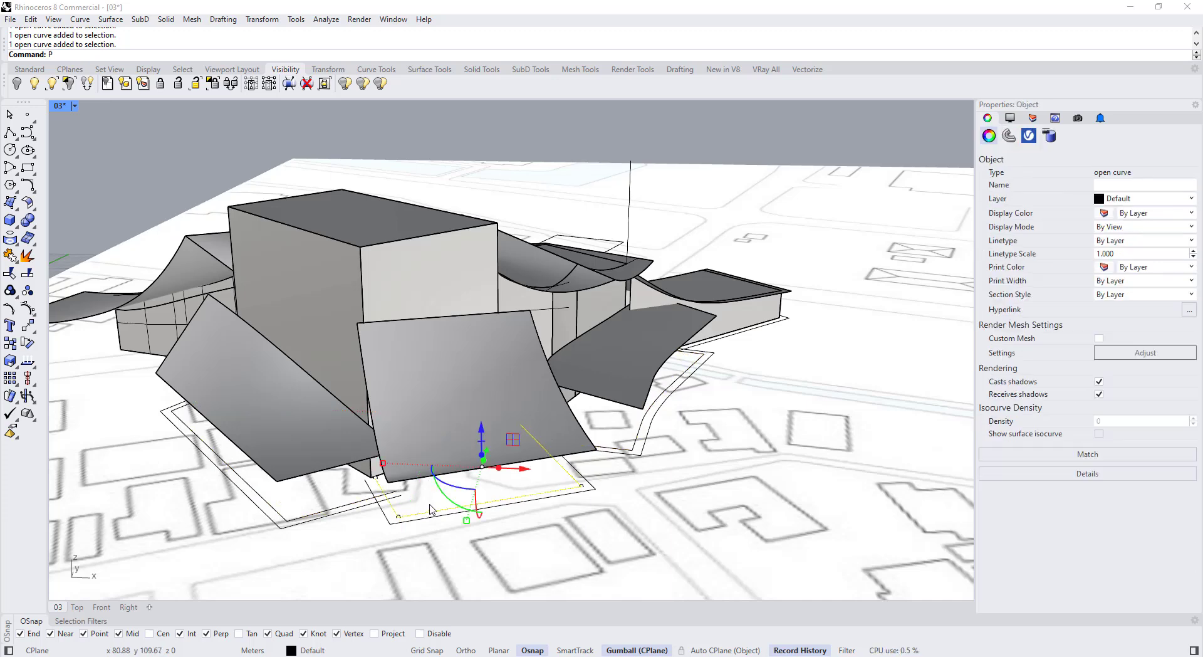
type("roject")
key("Return")
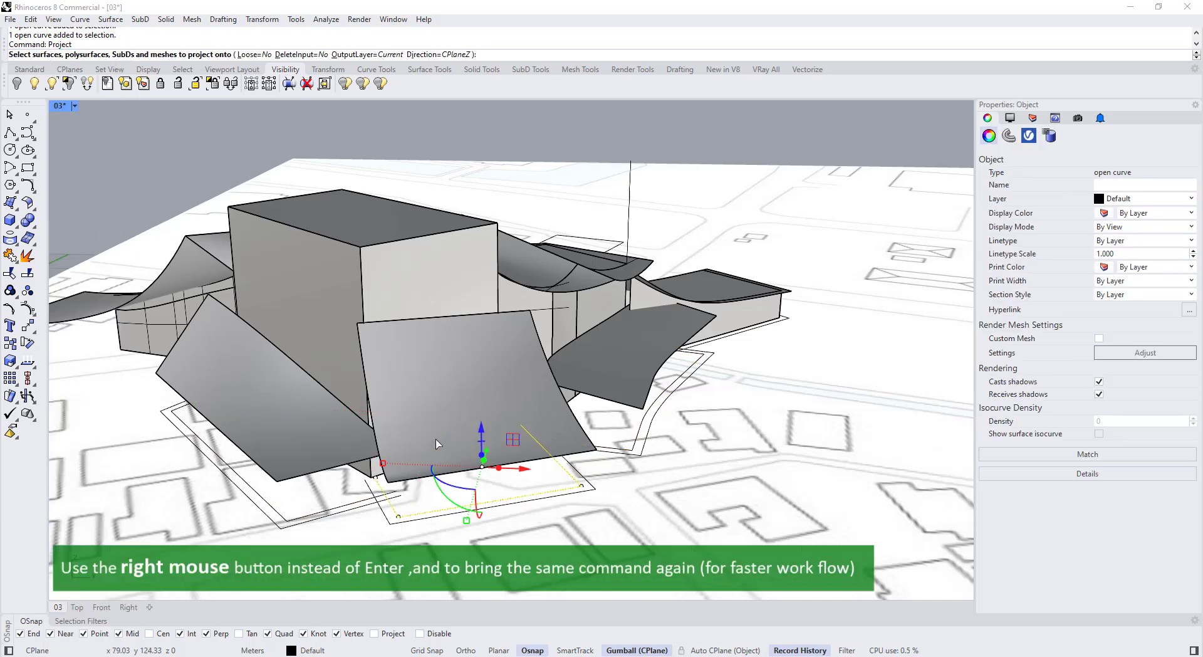
left_click(630, 442)
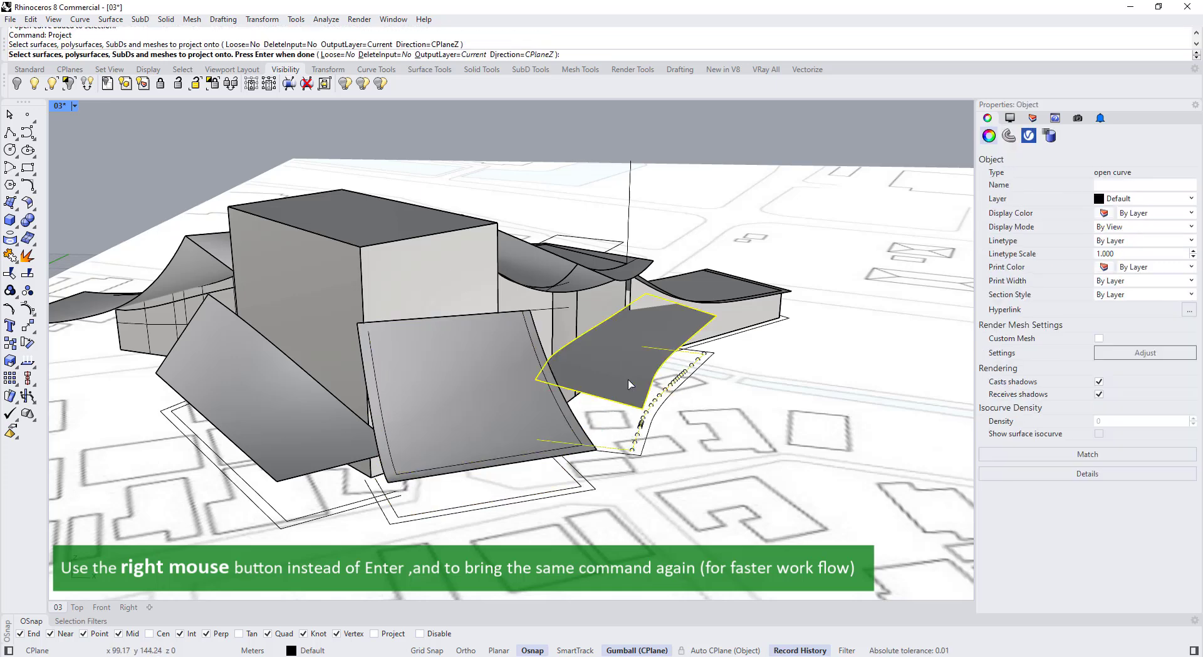
scroll(635, 406, "down", 3)
key("Escape")
left_click(380, 463)
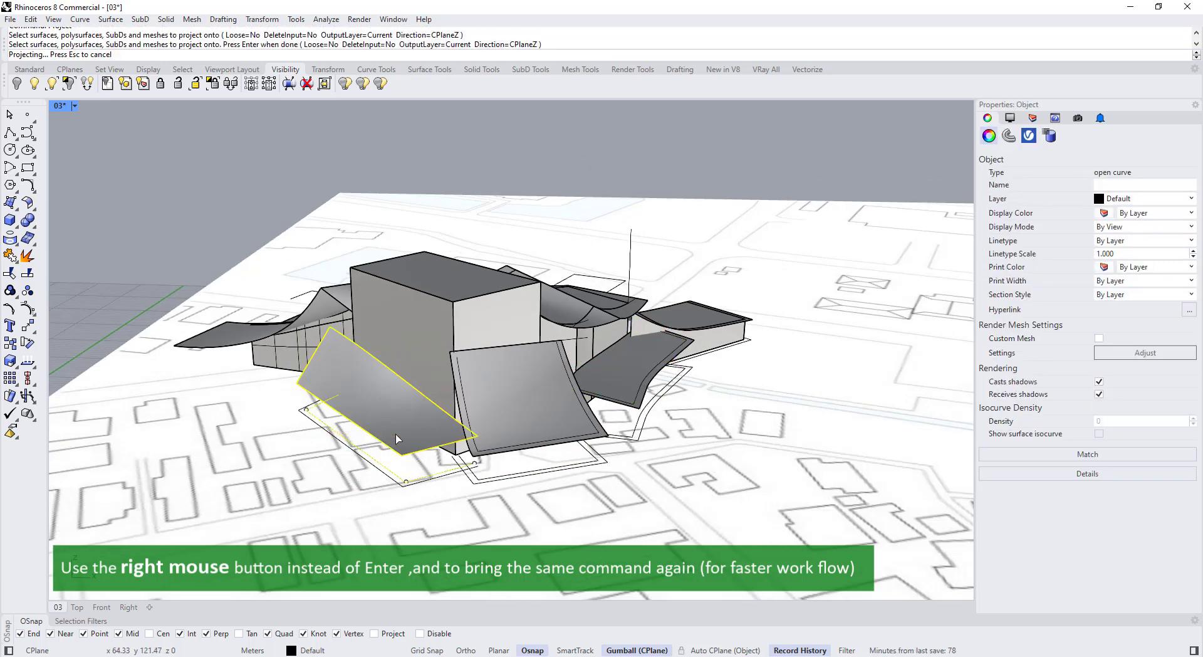
key("Escape")
Step: Loft inset walls between the offset ground curves and their roof projections on the three wings
type("Loft")
scroll(398, 462, "up", 2)
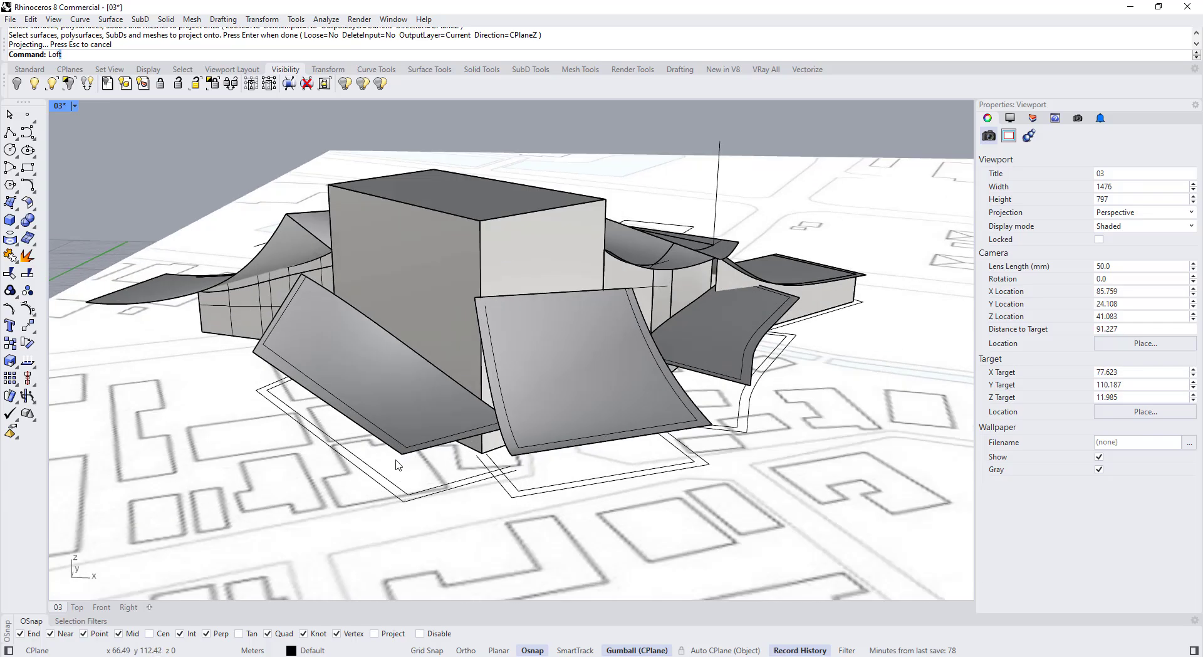
left_click(403, 490)
key("Return")
key("Return")
left_click(562, 441)
left_click(559, 484)
key("Return")
key("Return")
right_click_drag(572, 405, 476, 401)
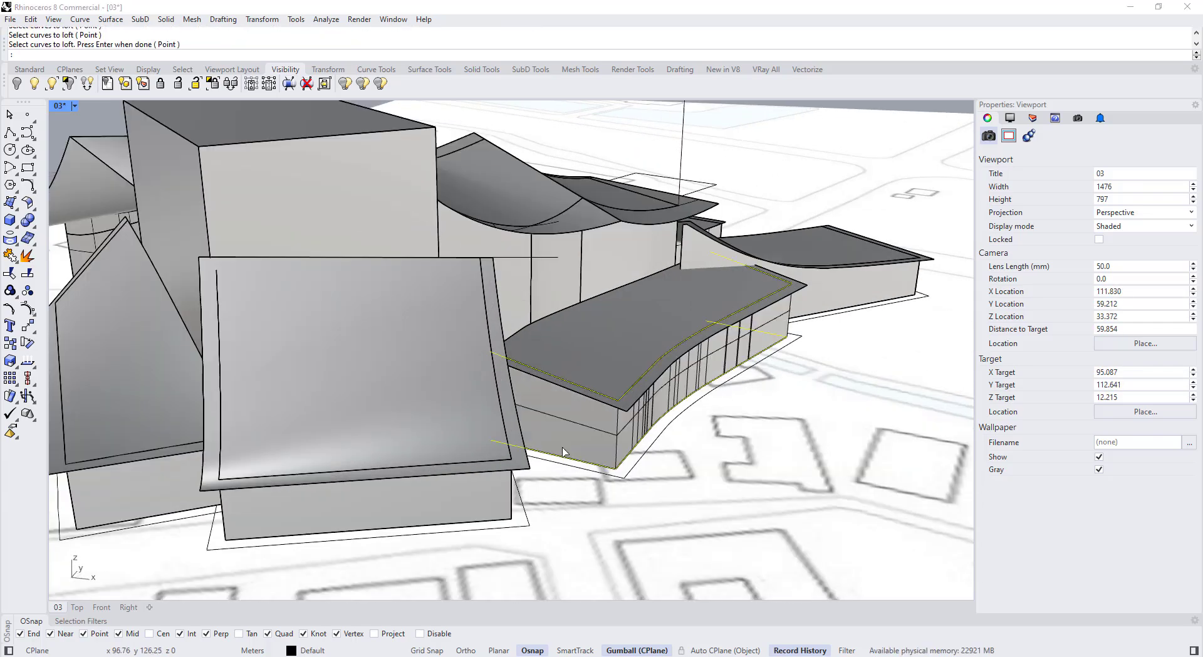
key("Return")
key("Return")
Step: Duplicate the two outer roof edges of the long curved side wing
scroll(643, 405, "down", 10)
scroll(439, 401, "up", 8)
left_click(301, 376)
right_click_drag(644, 405, 533, 351)
type("DupEdge")
left_click(408, 370)
key("Return")
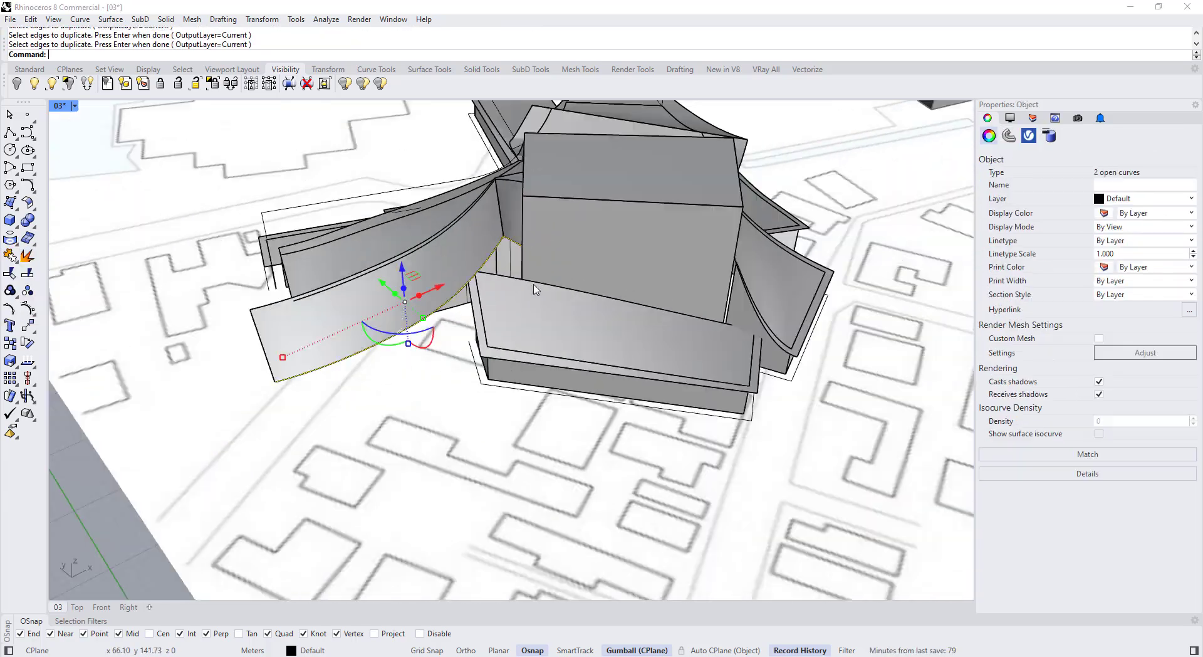
Step: Flatten the long side wing's duplicated edges to ground level with SetPt
type("SetPt")
left_click(356, 395)
left_click(476, 406)
left_click(401, 419)
Step: Select the long wing's flattened edge curves in Wireframe display, offset them inward and return to Shaded display
left_click(75, 106)
left_click(88, 133)
scroll(486, 398, "up", 10)
left_click(464, 382)
left_click(521, 342, "shift")
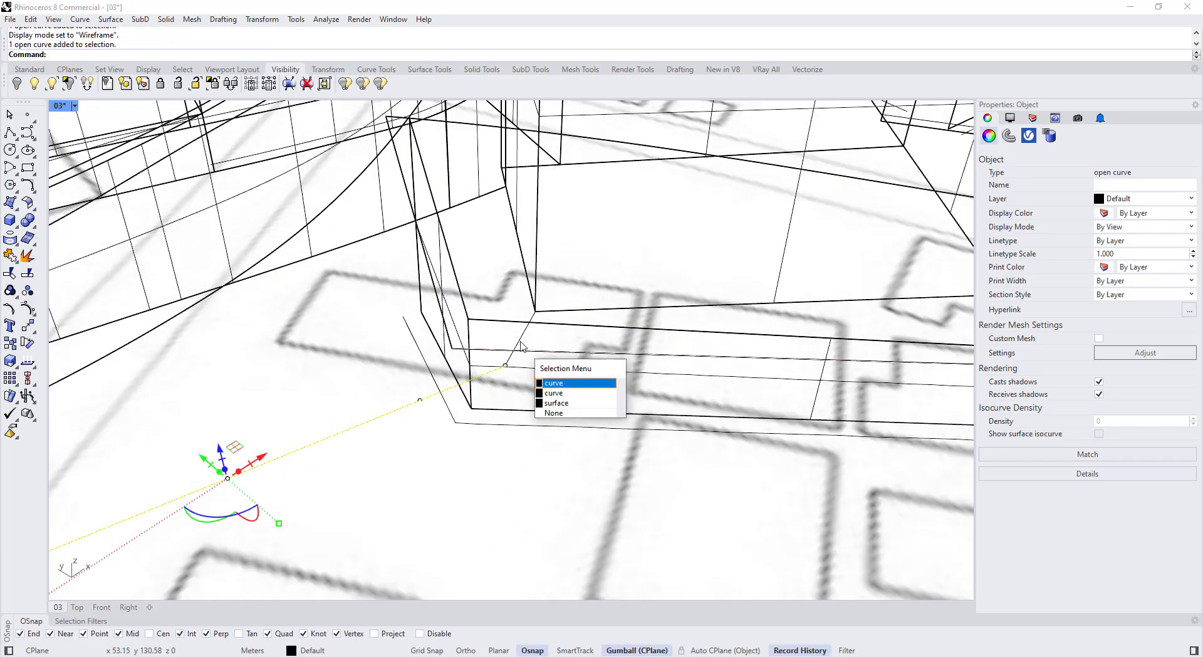
scroll(395, 404, "down", 3)
key("ctrl+alt+s")
Step: Project the offset curve onto the long side wing's roof and switch the viewport to Wireframe display
key("Escape")
type("Project")
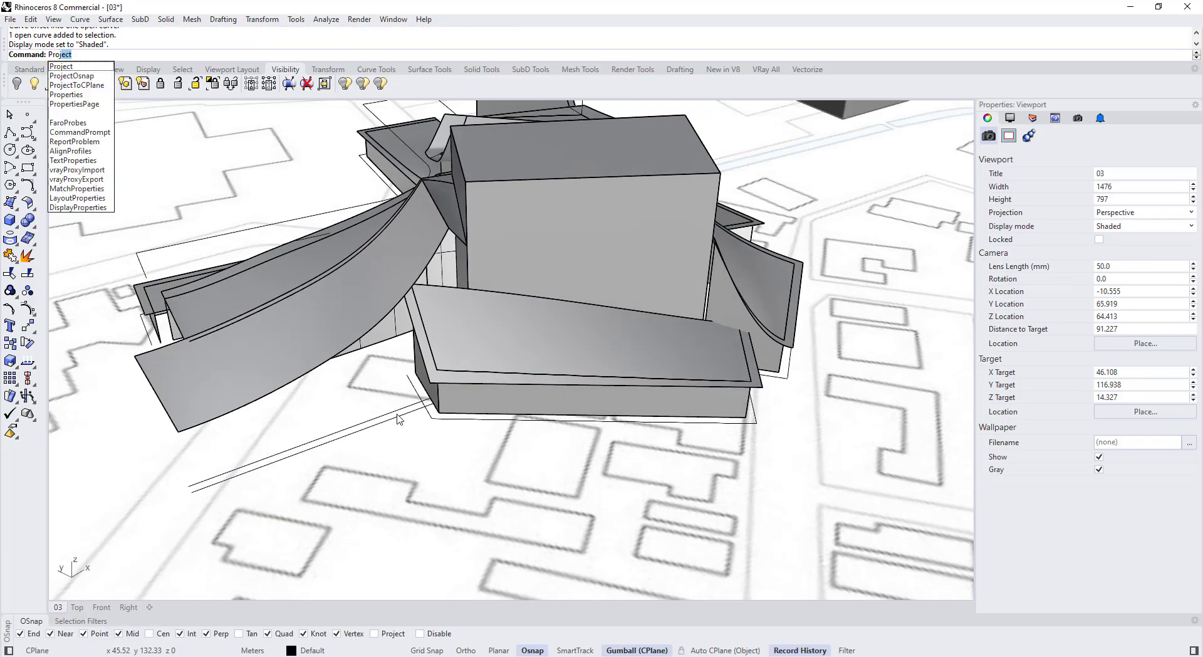
key("Return")
scroll(528, 333, "up", 5)
key("ctrl+alt+w")
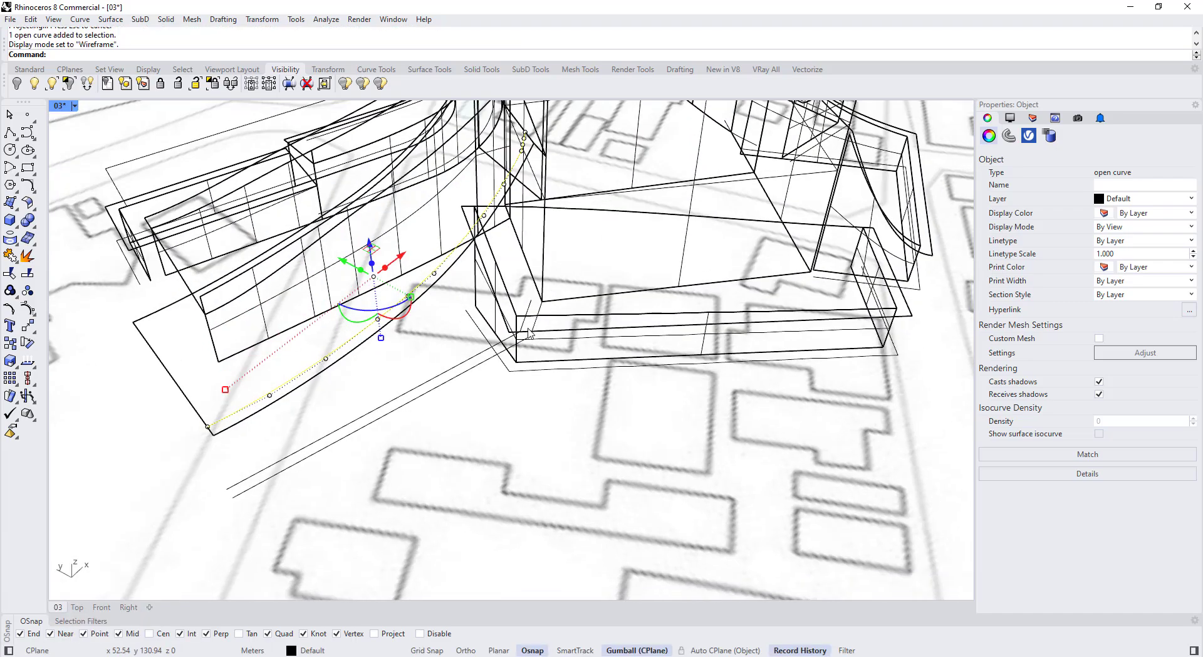
Step: Try projecting the ground-level offset curve onto the long side wing's roof again, and return the viewport to Shaded display
key("Return")
key("Return")
key("Escape")
key("Escape")
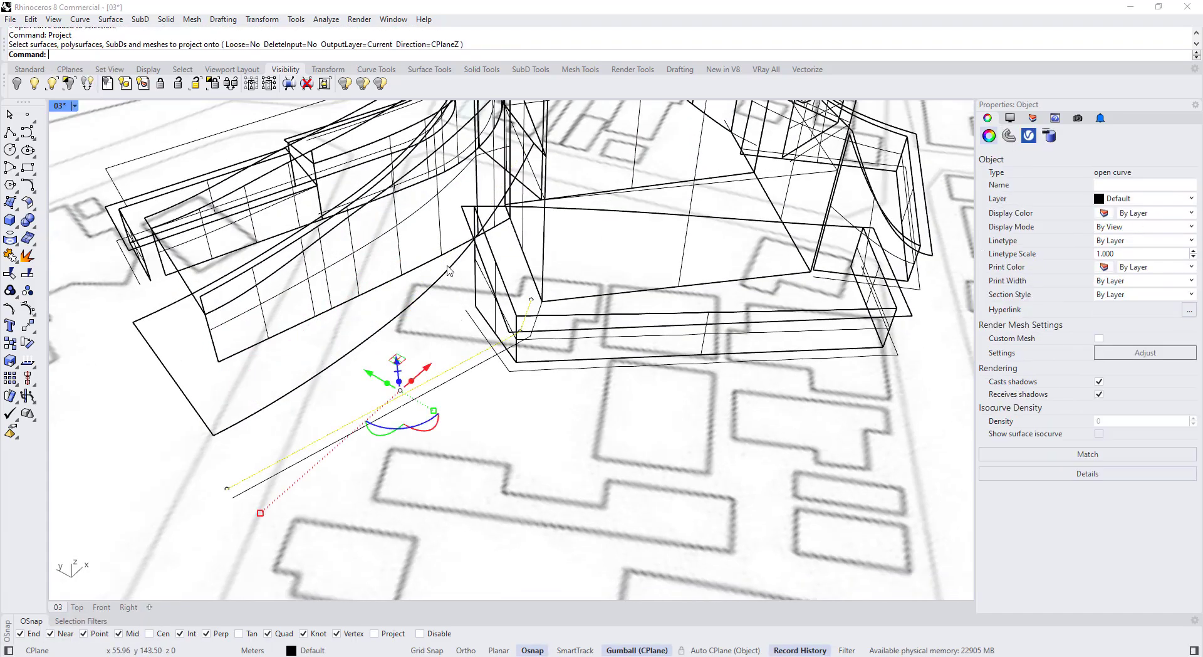
key("Return")
left_click(478, 356)
key("Return")
left_click(376, 332)
key("Return")
left_click(73, 106)
left_click(93, 169)
key("Escape")
mouse_move(501, 338)
right_mouse_down()
mouse_move(545, 234)
mouse_move(443, 268)
mouse_move(464, 300)
mouse_move(491, 220)
mouse_move(398, 274)
mouse_move(403, 317)
mouse_move(468, 249)
right_mouse_up()
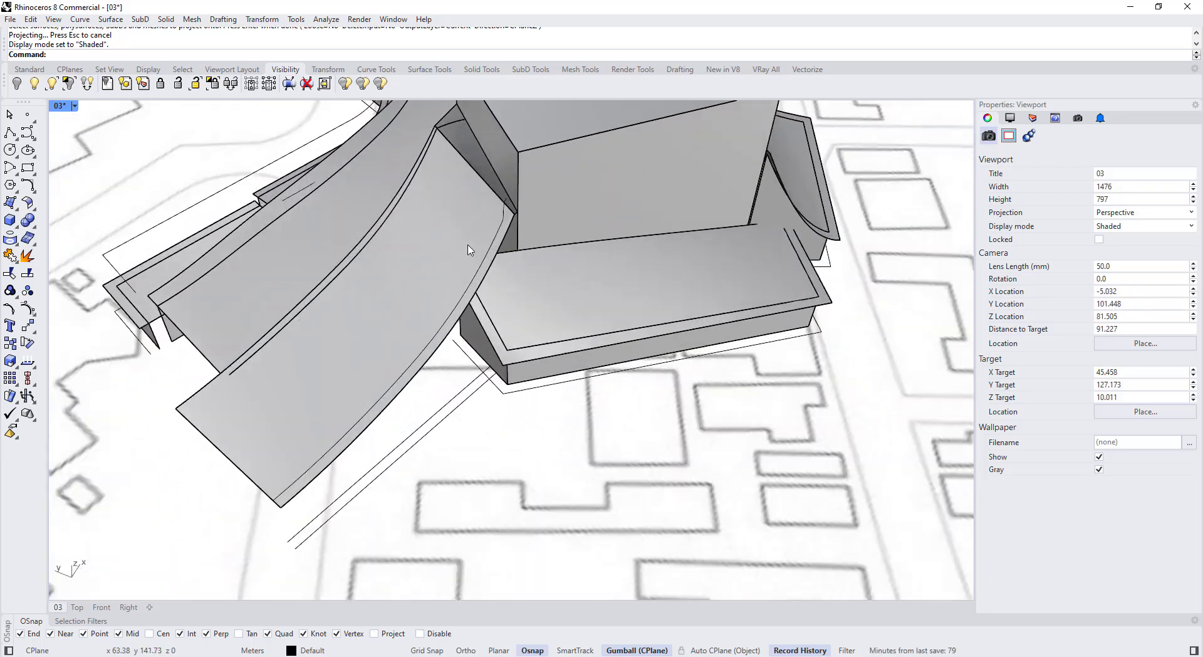
Step: Delete the projected curve along the long side wing's outer roof edge in the Top view
double_click(58, 110)
scroll(451, 186, "down", 12)
scroll(175, 266, "up", 12)
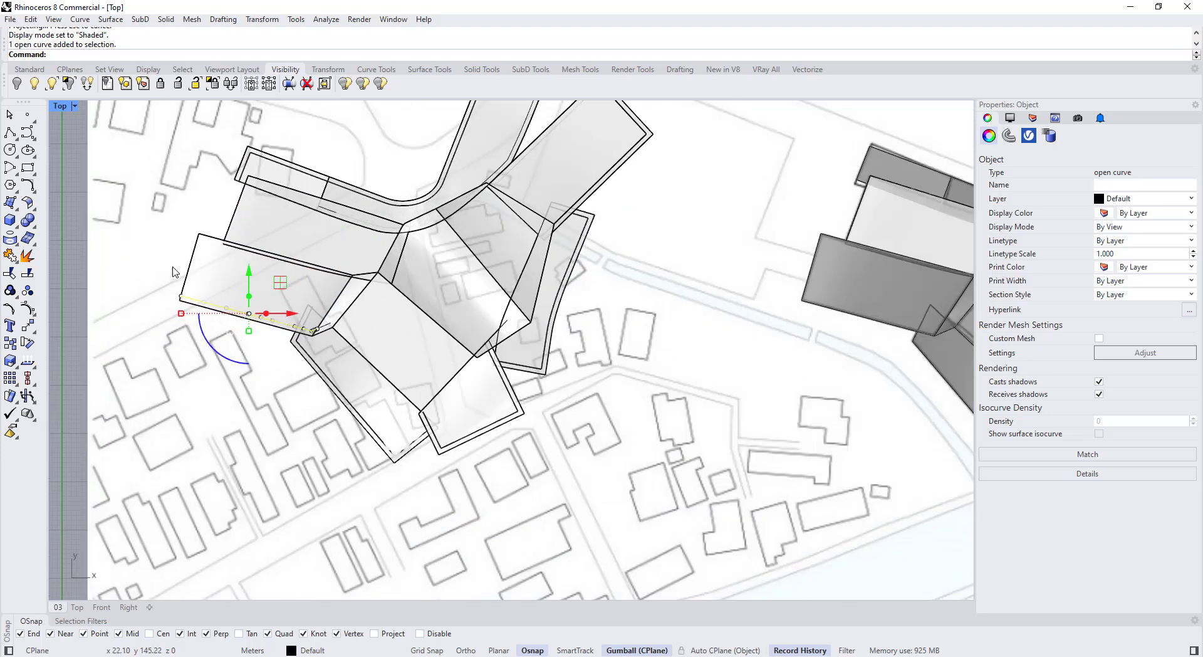
scroll(307, 342, "up", 4)
key("Delete")
left_click(424, 353)
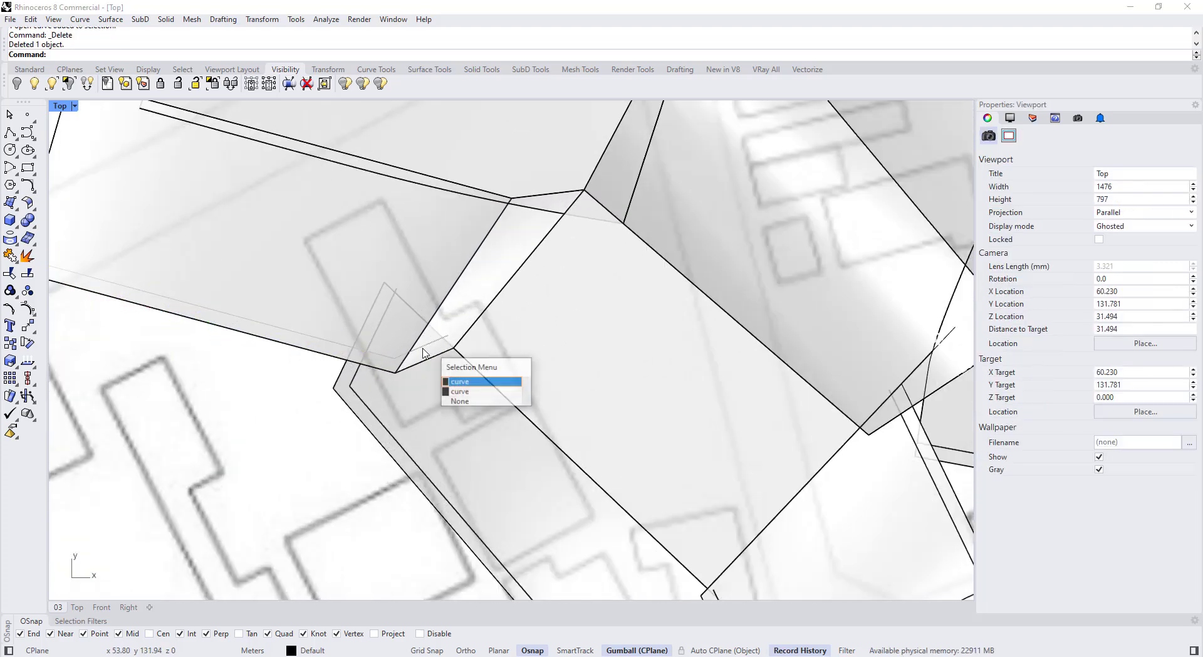
scroll(395, 362, "down", 3)
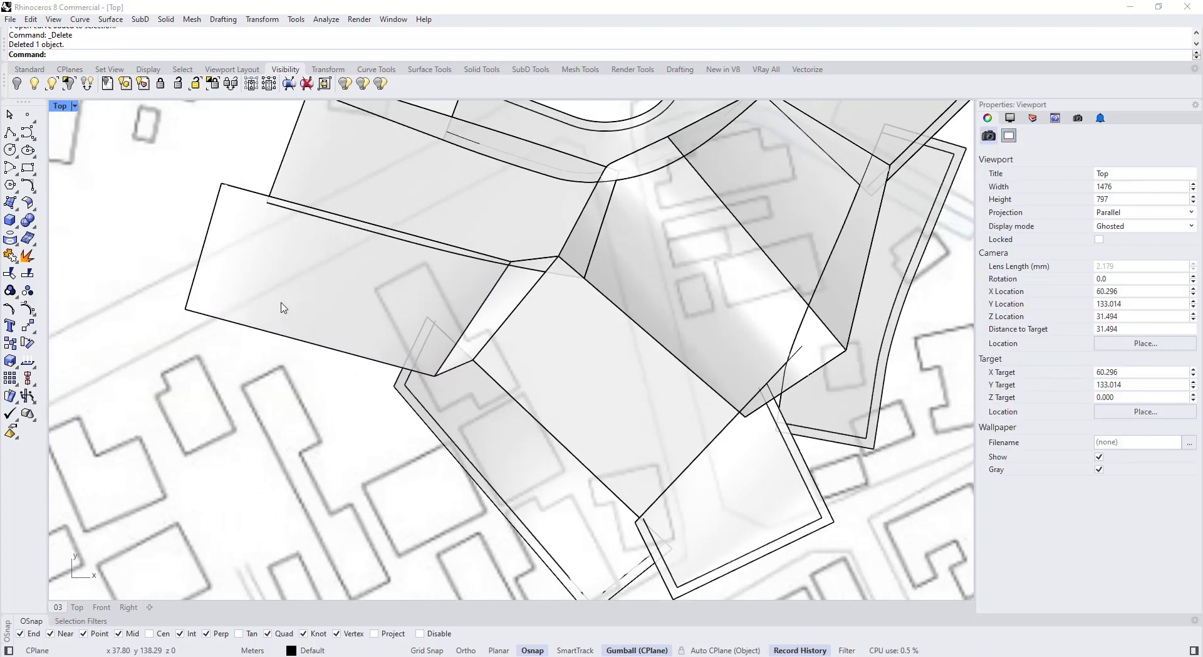
Step: Create section curves through the long side wing's roof and the adjoining surface, just inside the wing's outer edge
left_click(272, 336)
key("Escape")
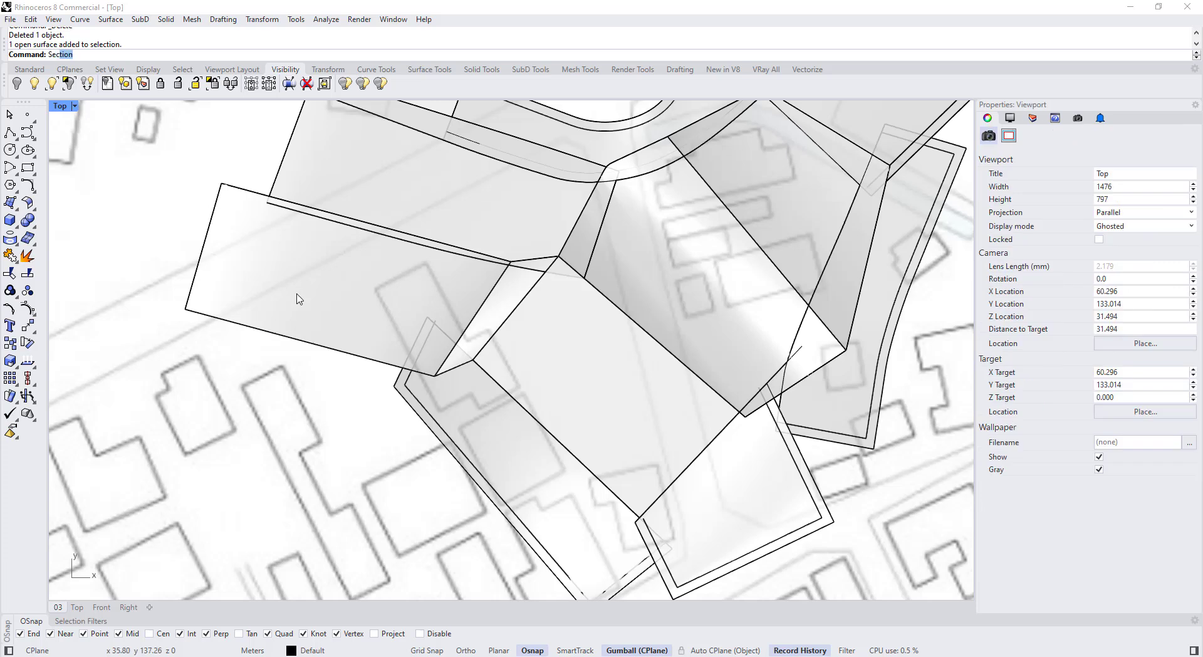
type("Sec")
key("Return")
left_click(480, 359)
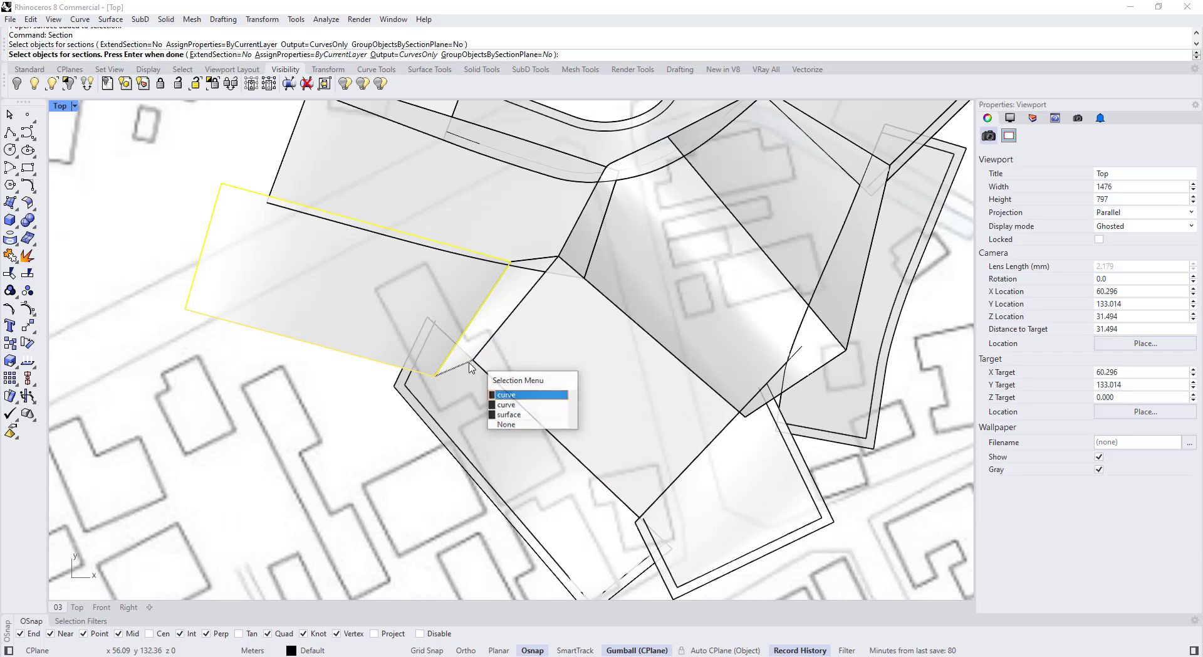
scroll(488, 341, "down", 6)
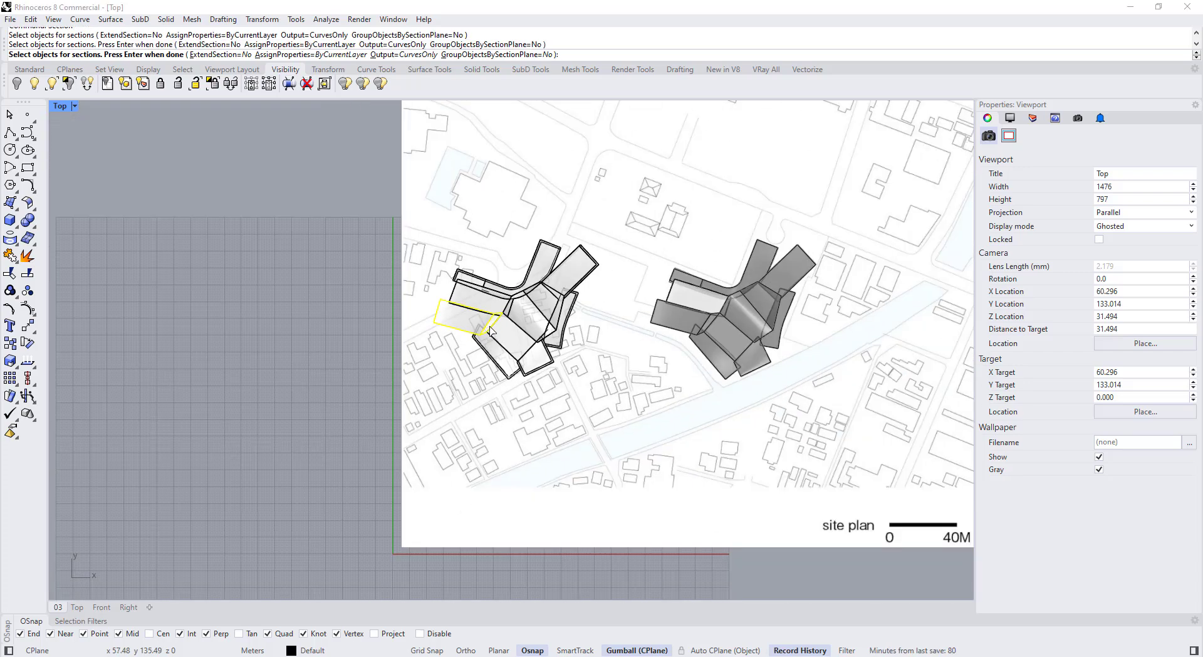
scroll(488, 328, "up", 5)
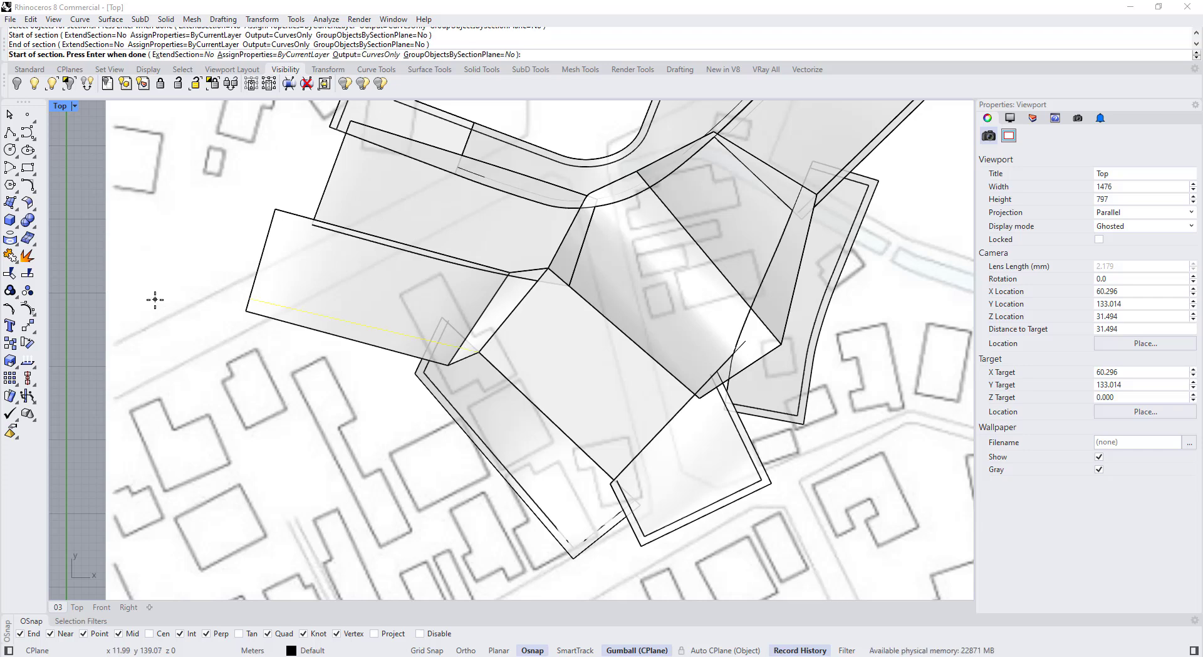
key("Return")
scroll(434, 344, "up", 4)
key("Escape")
Step: Select both new section curves and flatten copies of them to ground level with SetPt in the perspective view
left_click(480, 352)
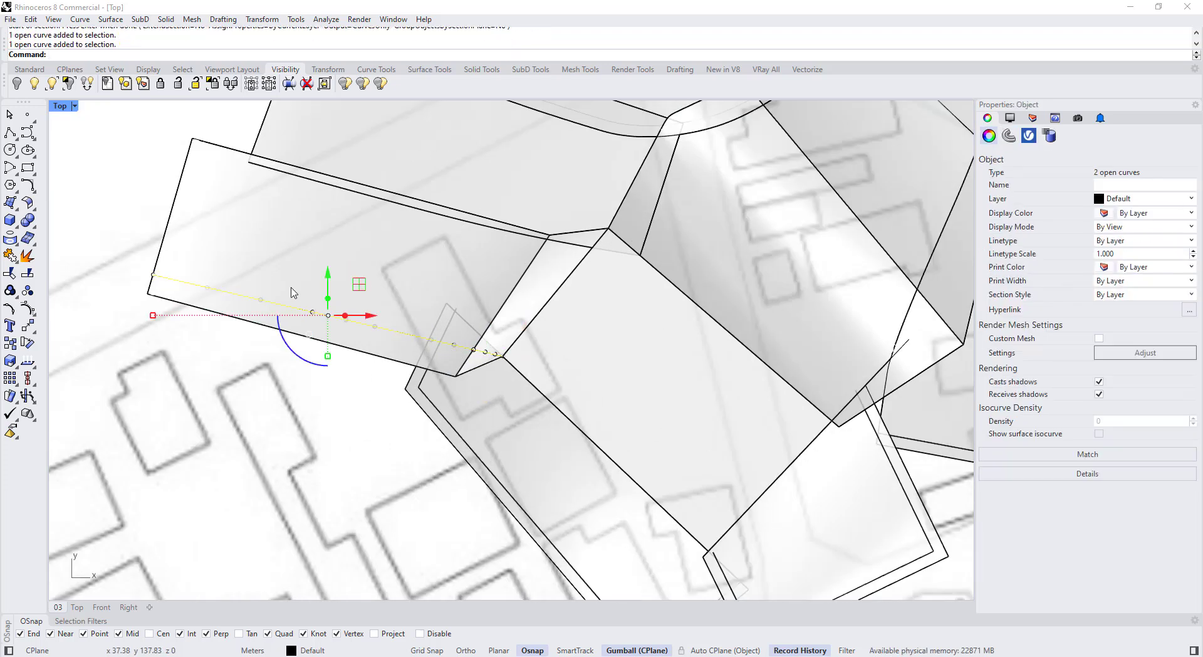
double_click(63, 106)
double_click(522, 106)
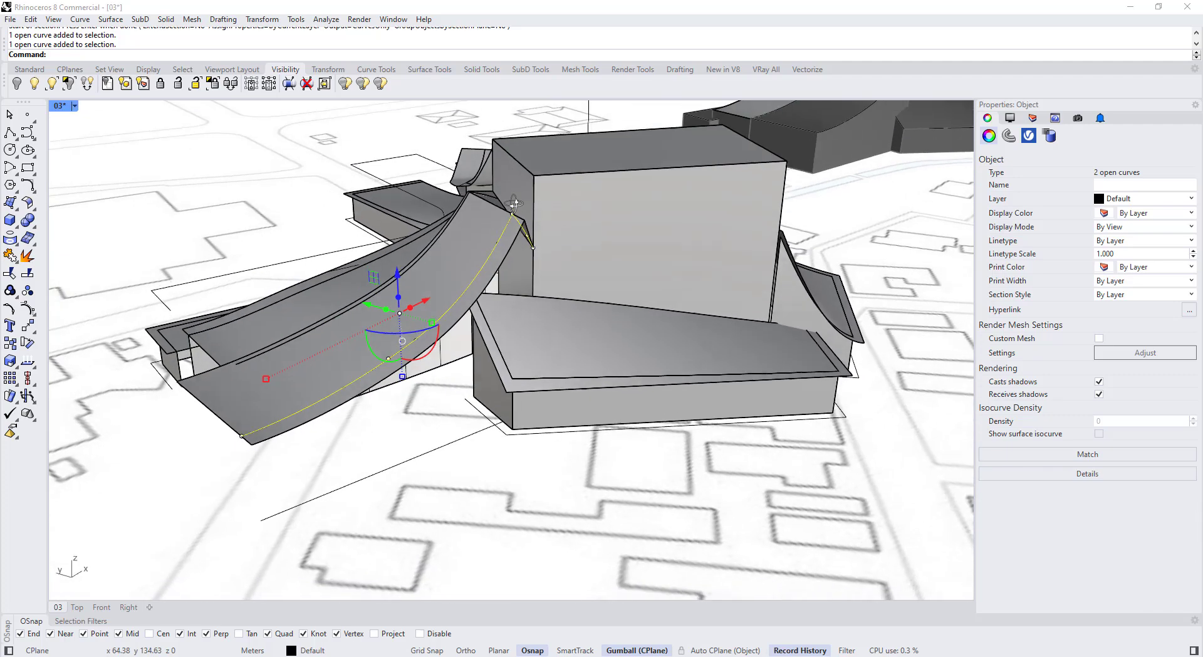
key("Return")
left_click(348, 392)
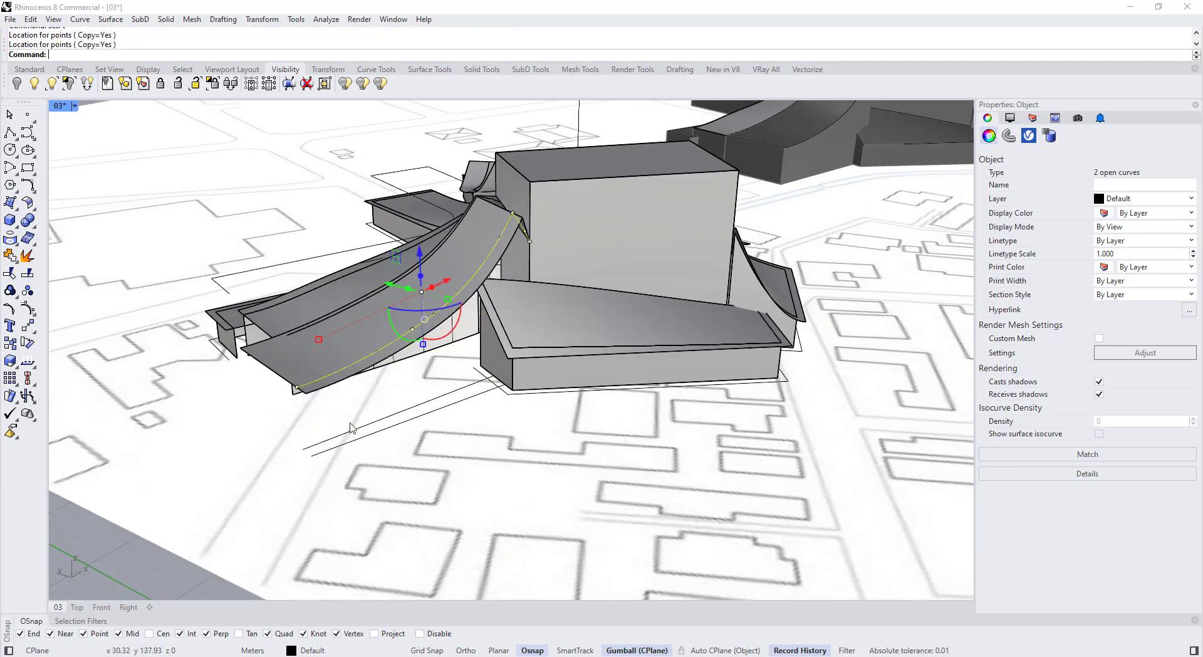
Step: Loft the long side wing's roof section curve to its flattened copy to form the outer side wall
key("Escape")
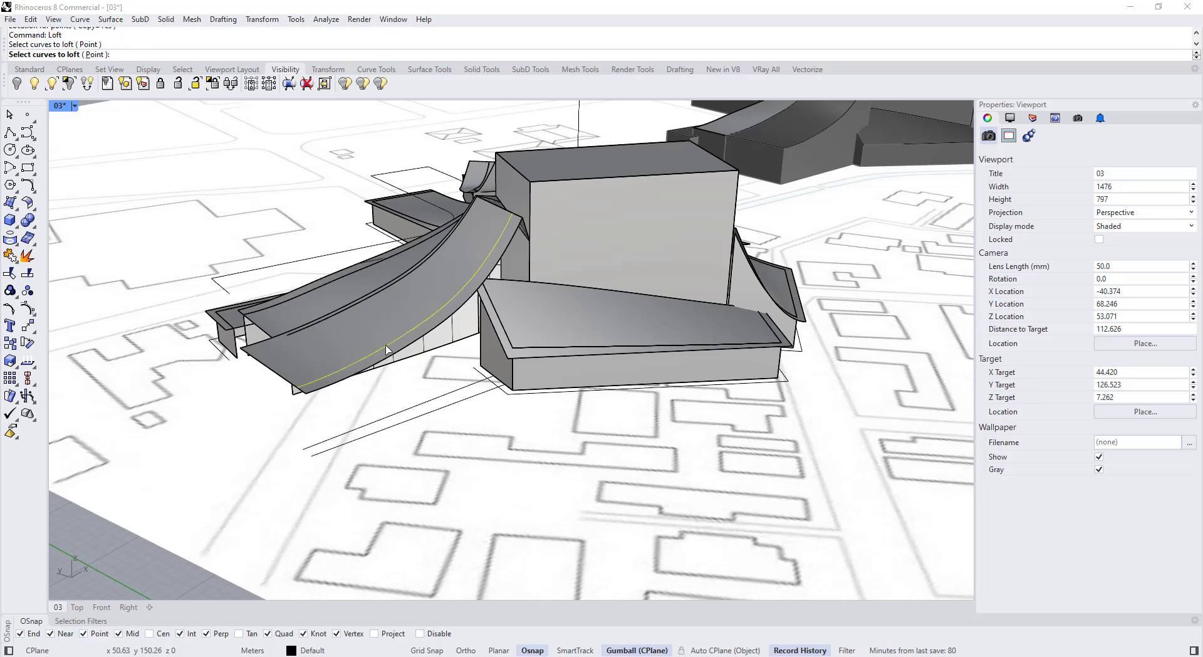
key("Return")
key("Return")
right_click_drag(452, 221, 509, 308)
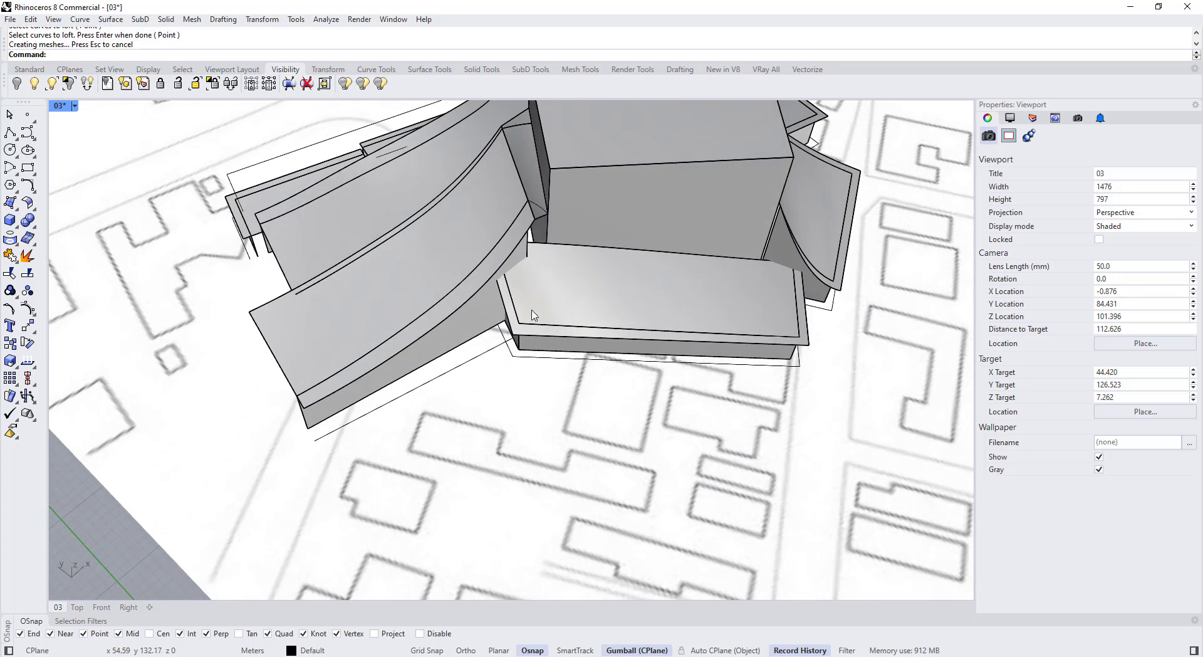
Step: Loft the adjoining short section curve to its flattened copy in Wireframe display, and return to Shaded display
scroll(531, 310, "up", 2)
left_click(75, 105)
left_click(99, 151)
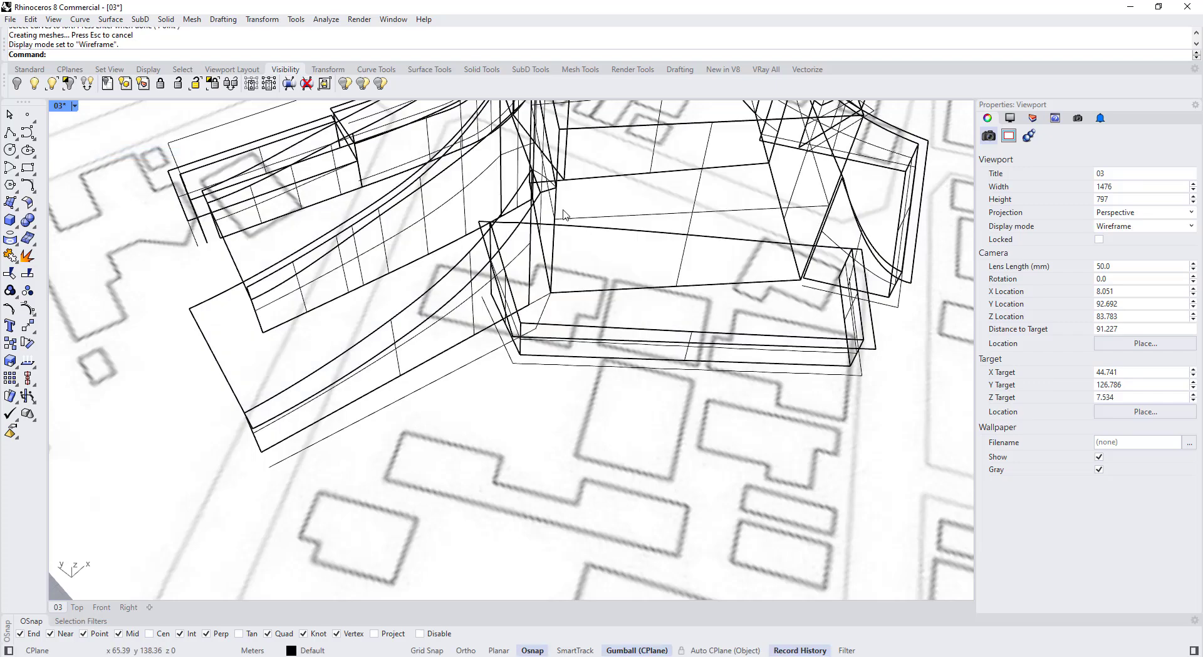
scroll(544, 186, "up", 6)
left_click(551, 168)
key("Escape")
scroll(548, 350, "down", 6)
left_click(548, 348)
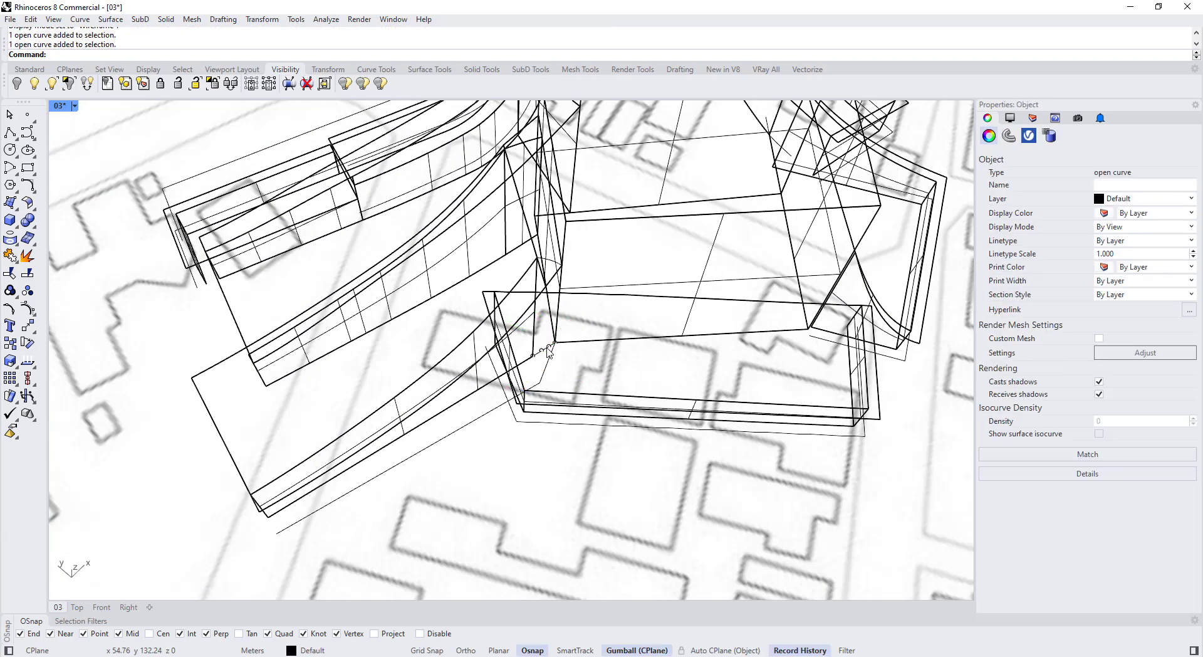
key("Escape")
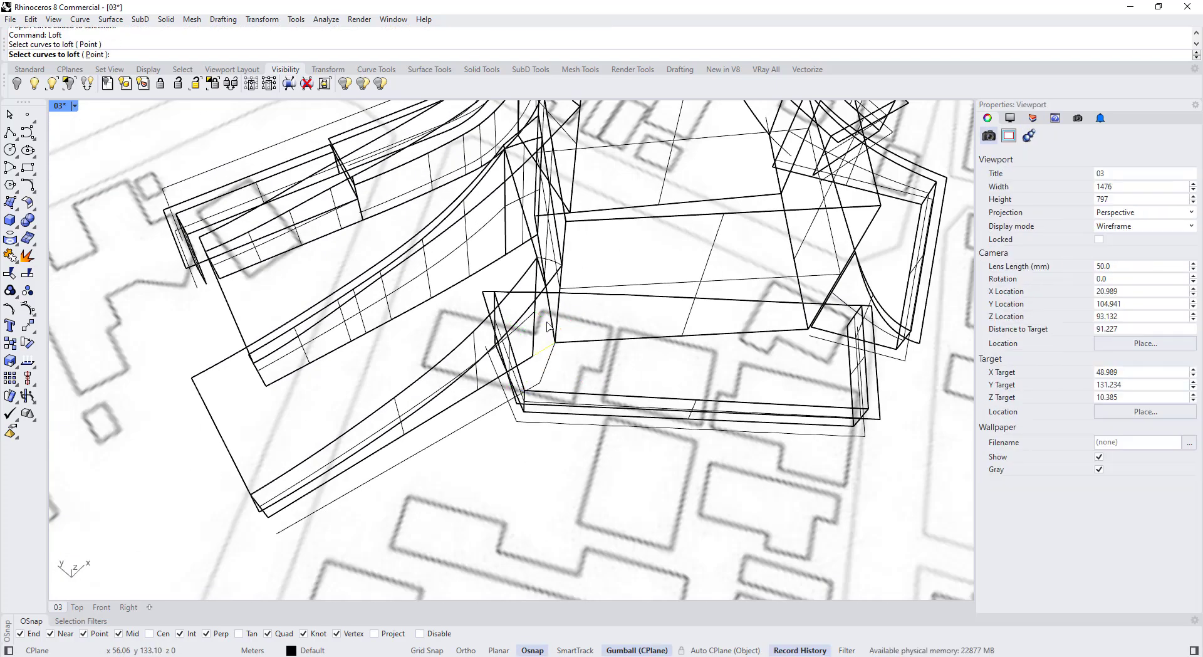
key("Return")
key("Return")
left_click(75, 106)
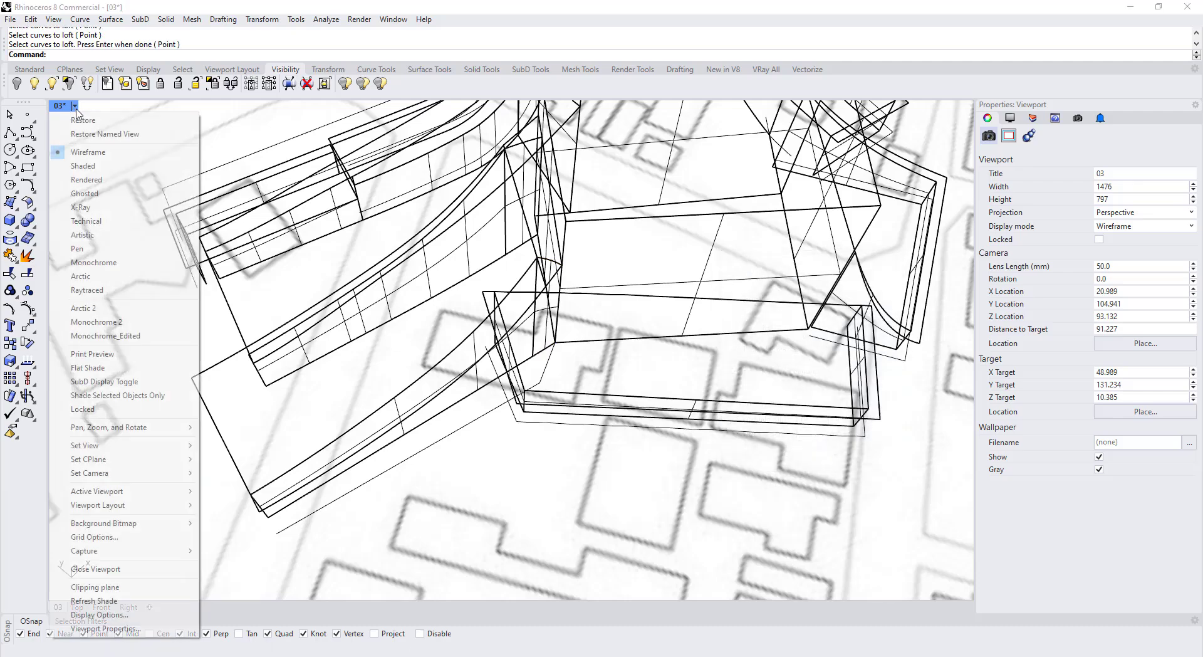
left_click(85, 167)
Step: Review the building's roofs and walls from the opposite side in Arctic display
scroll(555, 325, "down", 8)
mouse_move(533, 389)
right_mouse_down()
mouse_move(567, 334)
mouse_move(711, 349)
mouse_move(556, 459)
mouse_move(676, 446)
right_mouse_up()
mouse_move(313, 460)
right_mouse_down()
mouse_move(411, 392)
mouse_move(626, 408)
mouse_move(395, 402)
right_mouse_up()
left_click(76, 107)
left_click(100, 273)
scroll(532, 399, "up", 2)
mouse_move(531, 399)
right_mouse_down()
mouse_move(413, 372)
mouse_move(376, 401)
right_mouse_up()
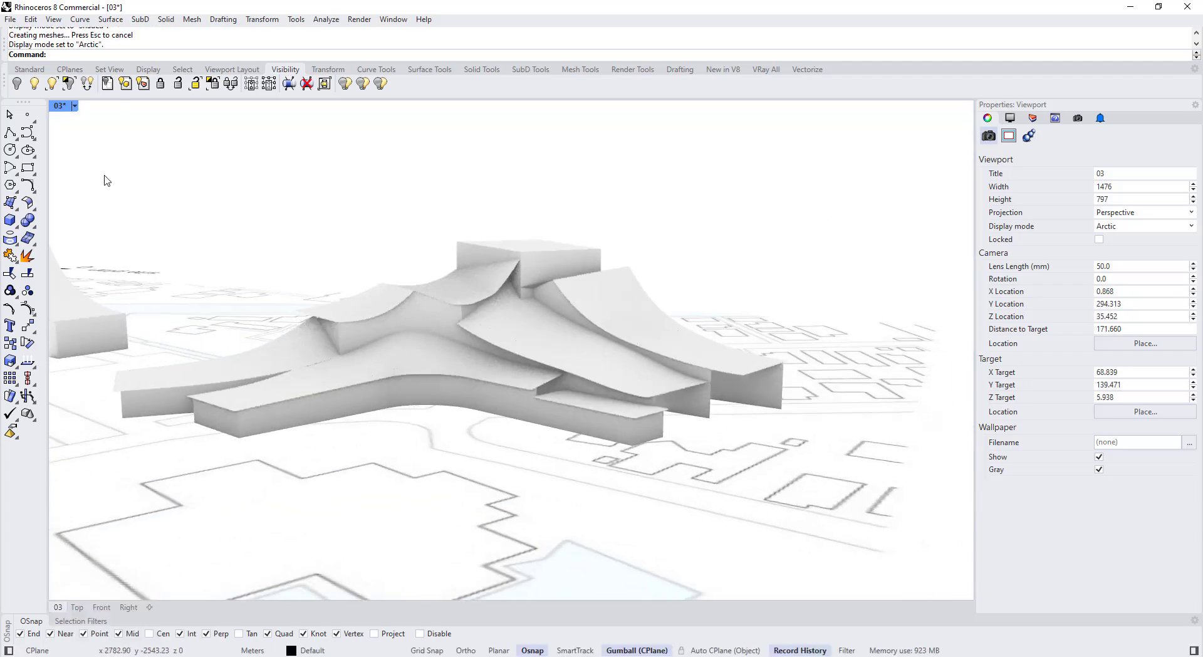
Step: Inspect the open ends of the curved wings in Wireframe and Shaded display for missing walls
left_click(74, 106)
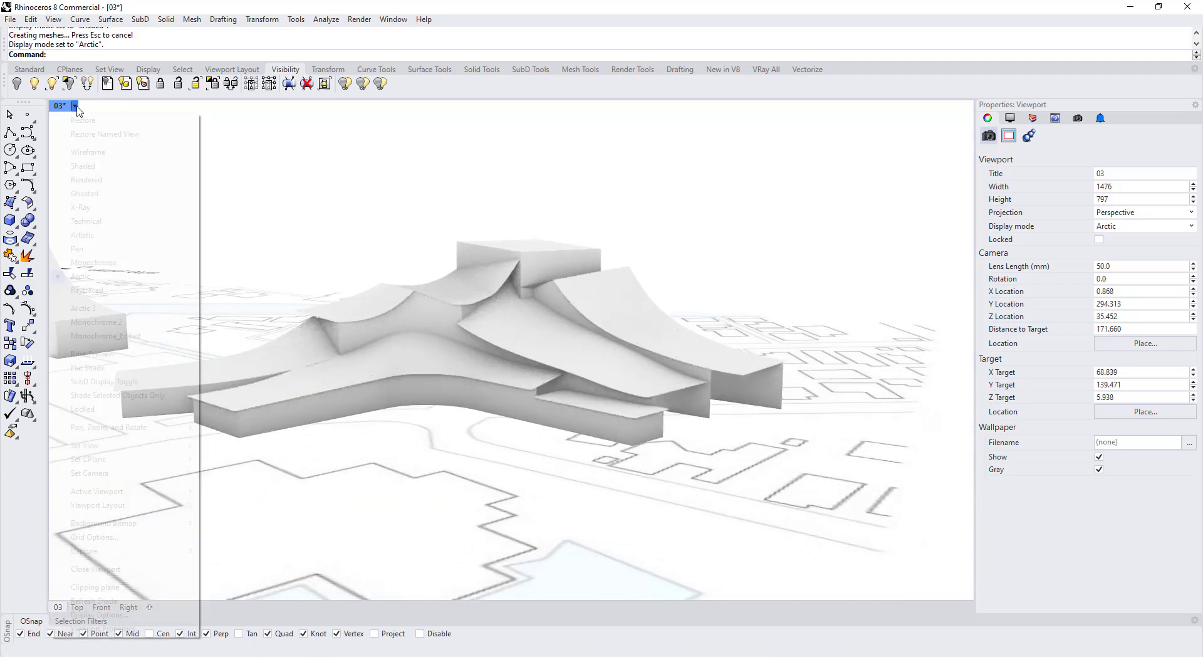
left_click(94, 153)
right_click_drag(583, 269, 600, 376)
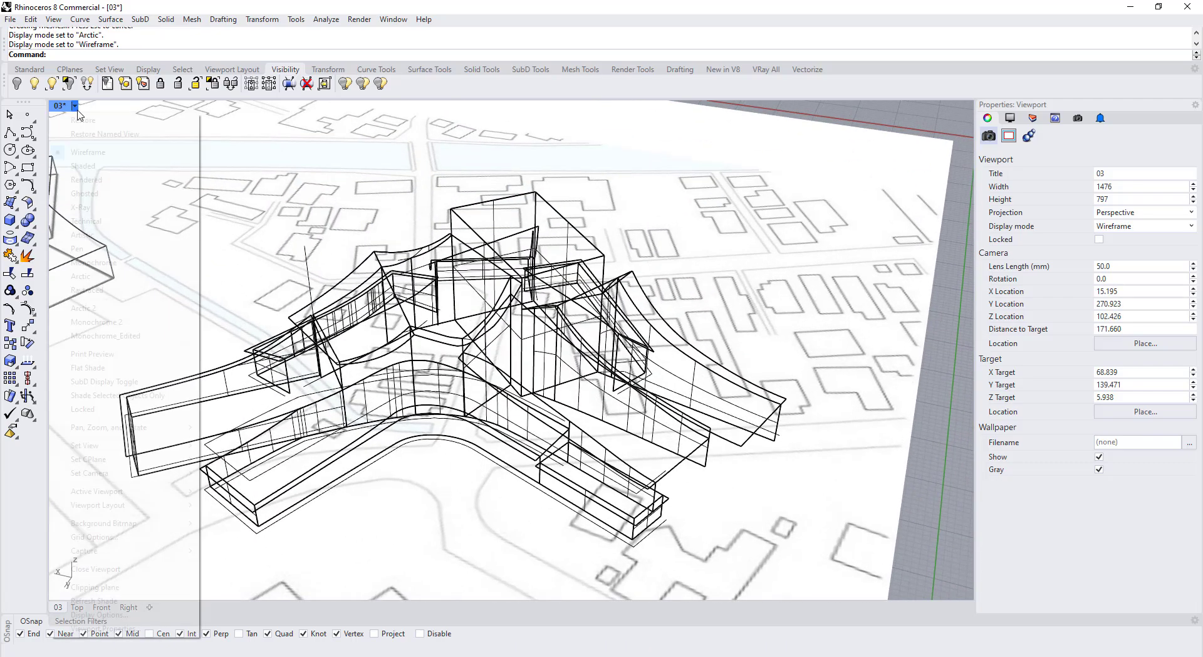
left_click(74, 106)
left_click(94, 165)
scroll(725, 473, "up", 3)
right_click_drag(725, 472, 638, 465)
scroll(646, 436, "up", 4)
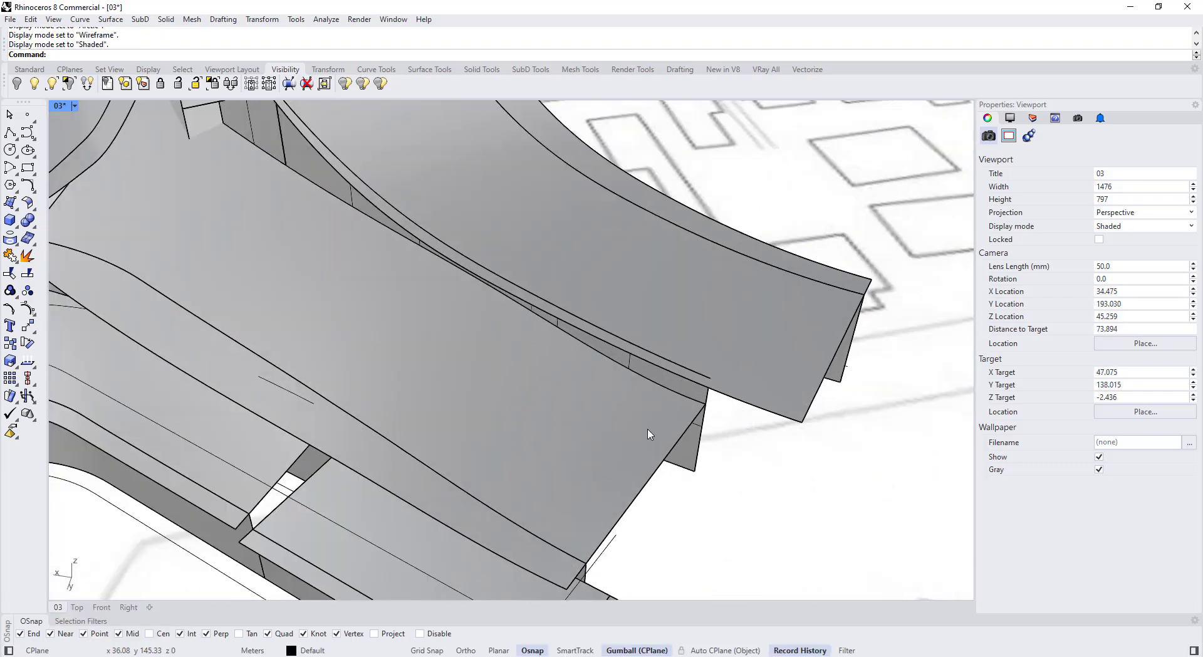
scroll(647, 435, "down", 8)
right_click_drag(620, 410, 659, 420)
scroll(661, 423, "up", 3)
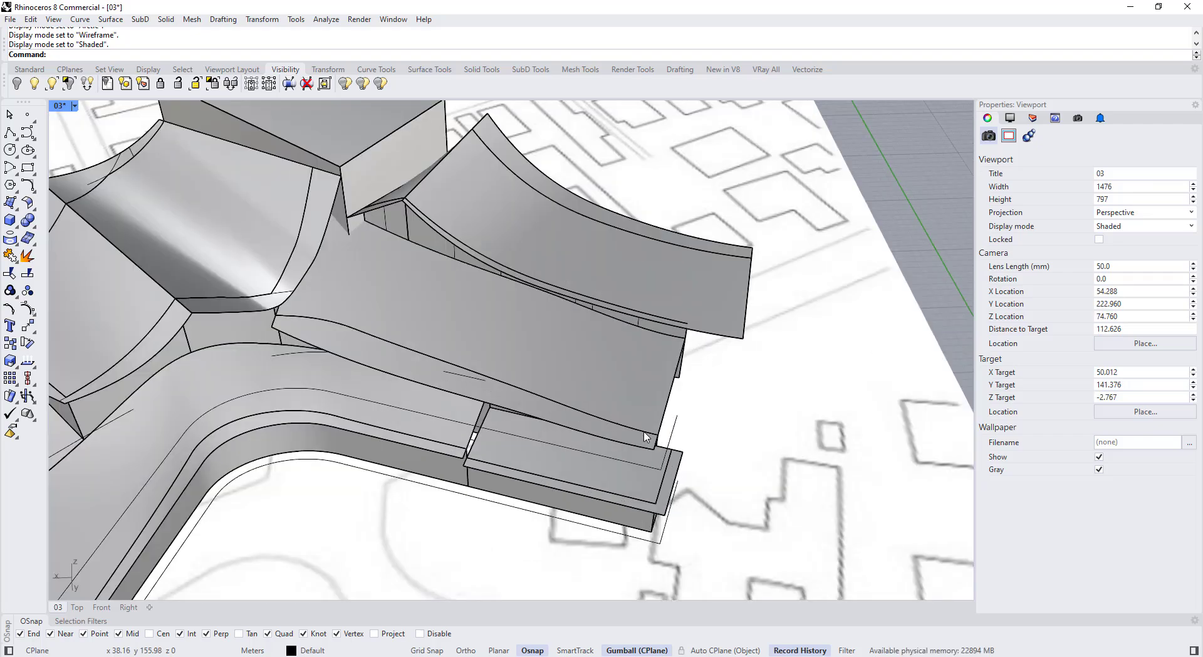
Step: Create a section curve across the middle curved wing's roof, just inside its free end, in the Top view
left_click(682, 468)
right_click_drag(682, 467, 416, 395)
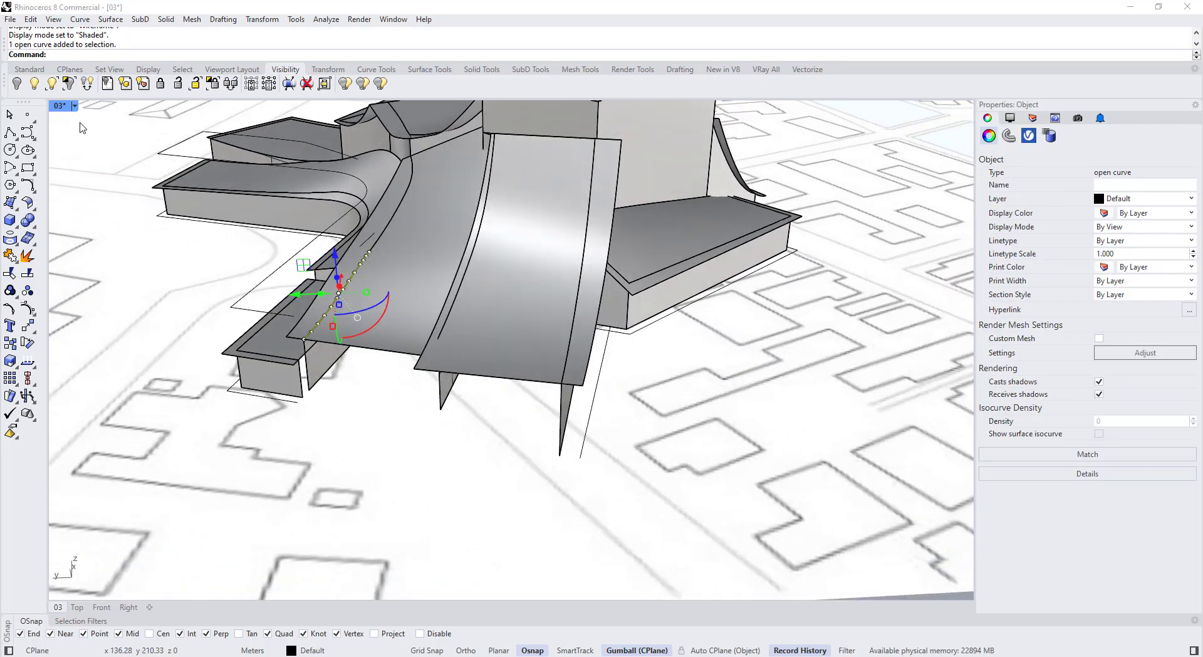
double_click(61, 107)
double_click(61, 108)
scroll(380, 288, "down", 9)
right_click_drag(354, 199, 356, 236)
scroll(356, 237, "up", 8)
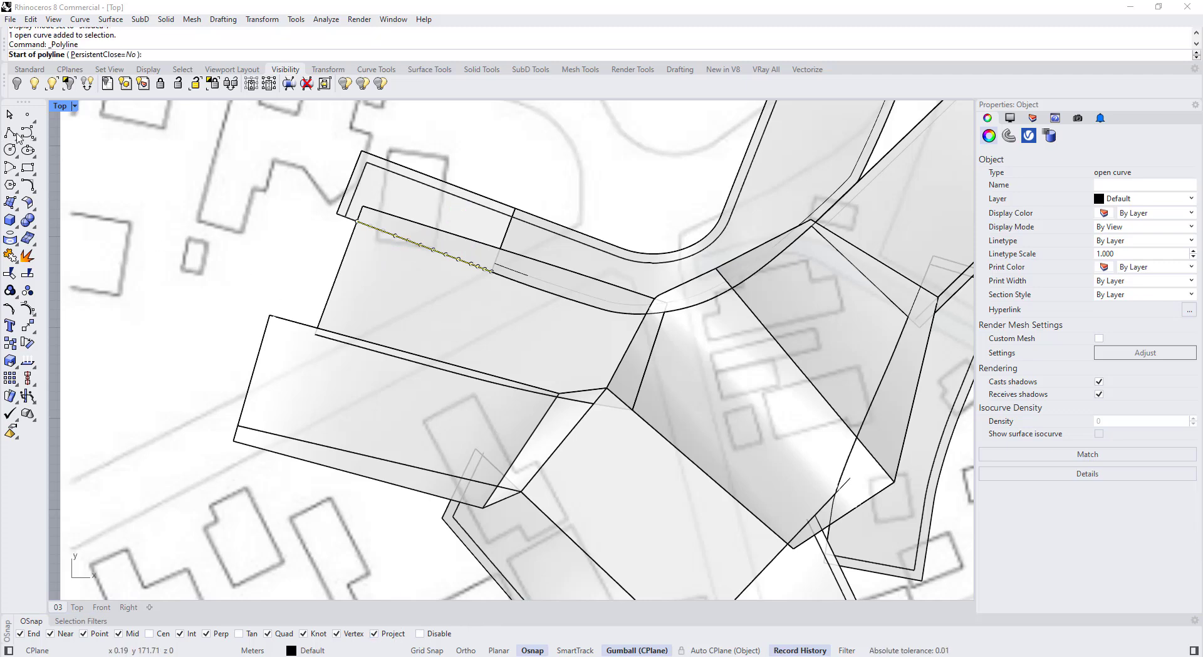
scroll(302, 240, "up", 2)
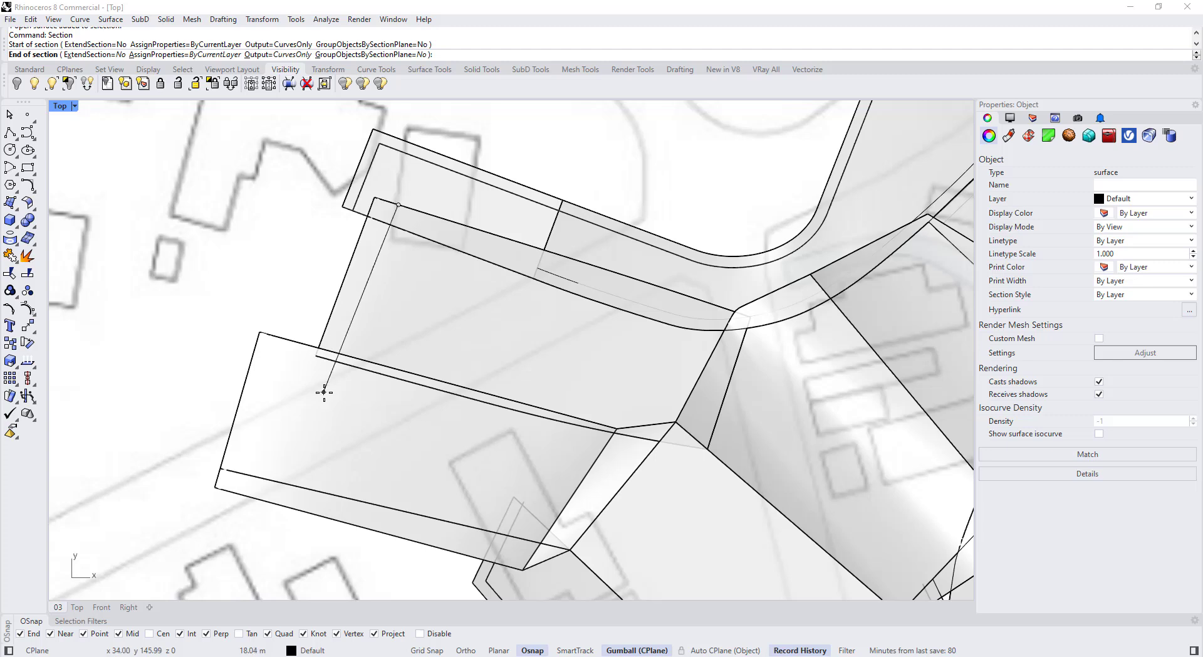
scroll(407, 216, "down", 1)
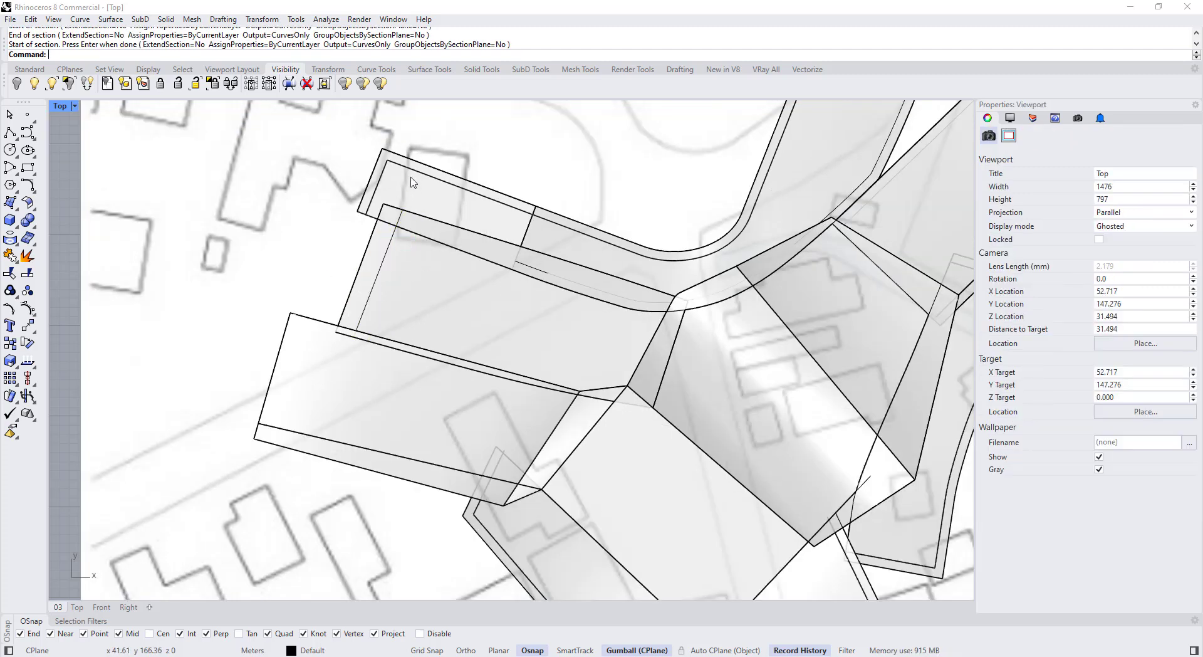
Step: Create a section curve across the long side wing's roof, just inside and parallel to its free end
left_click(418, 181)
right_click(321, 307)
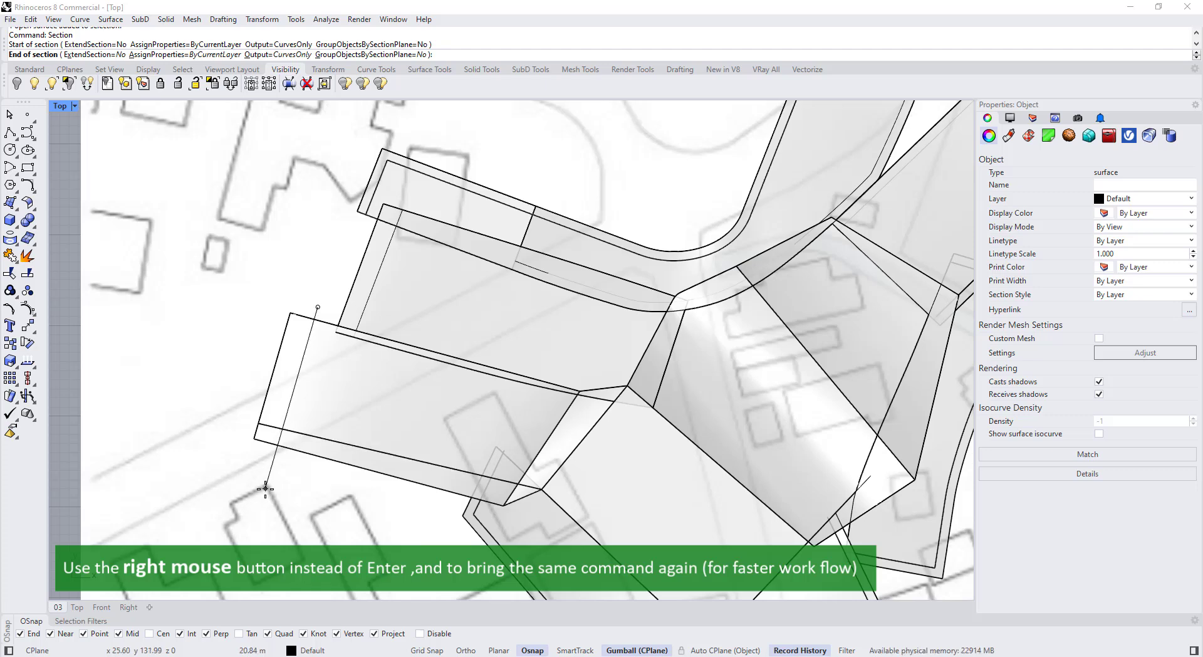
left_click(311, 330)
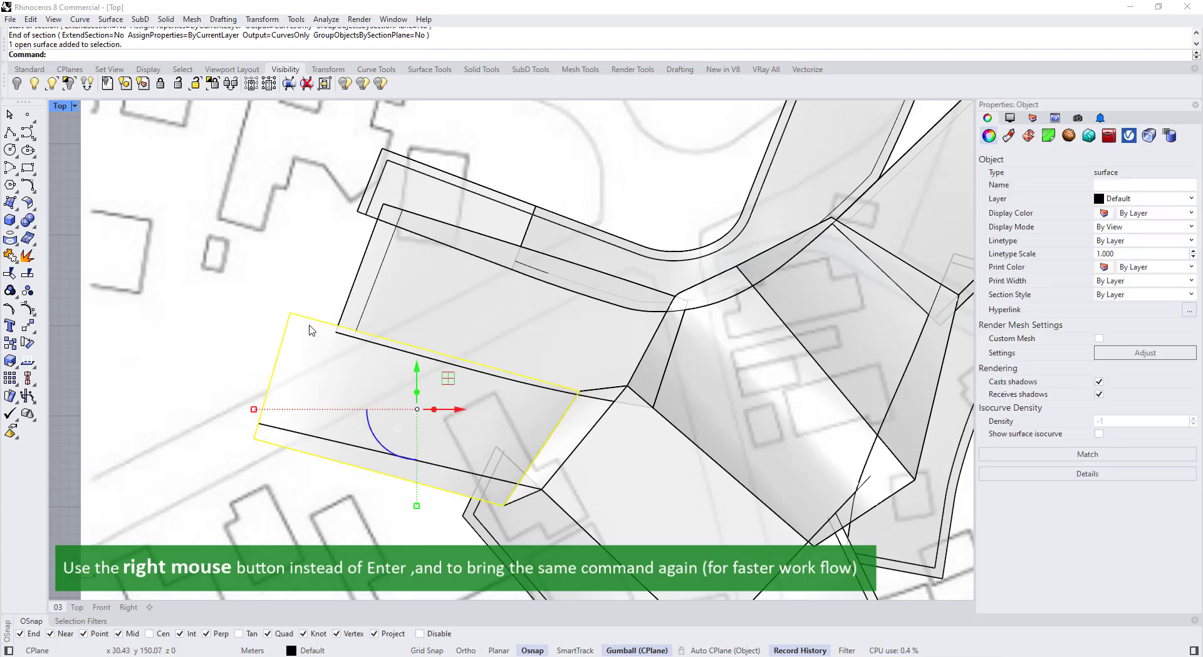
right_click(273, 489)
right_click(315, 308)
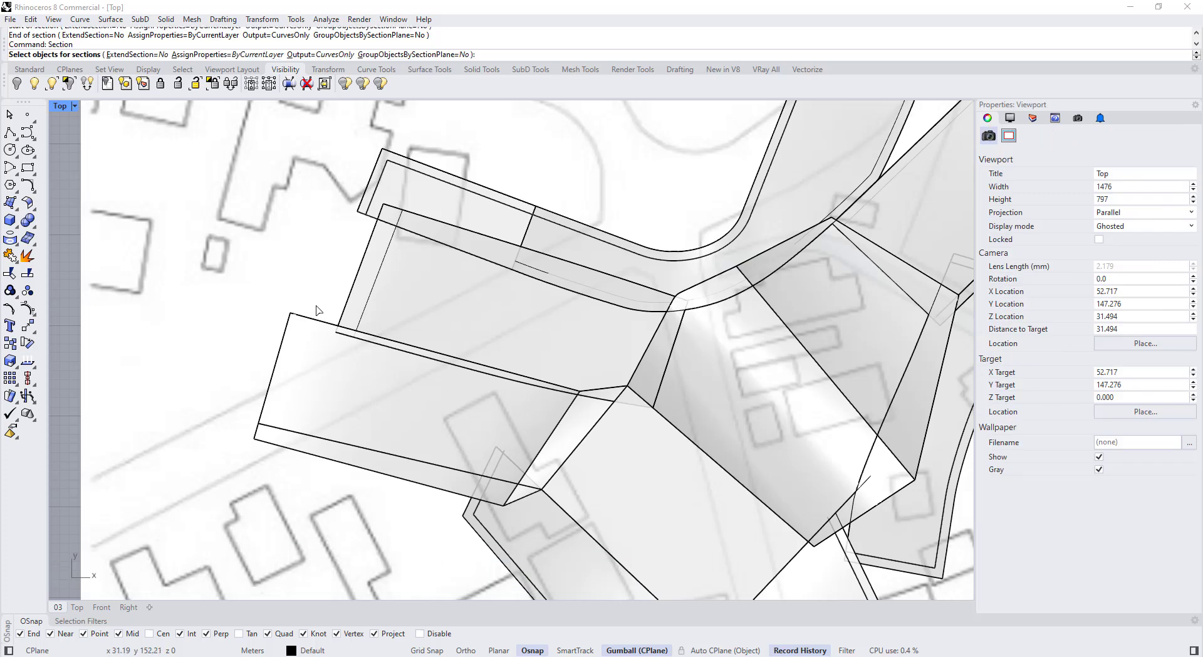
right_click(265, 498)
key("Escape")
Step: Flatten copies of the two wings' end section curves to ground level in Z with SetPt in the perspective view
left_click(313, 338)
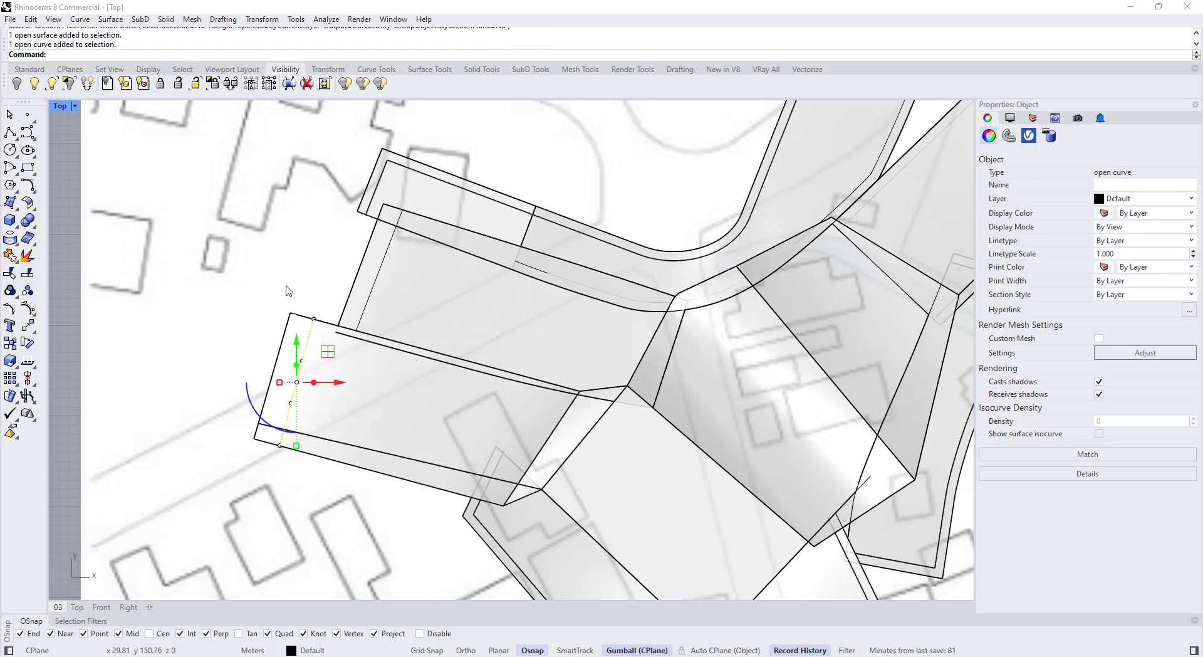
double_click(60, 107)
double_click(530, 108)
right_click_drag(566, 280, 694, 288)
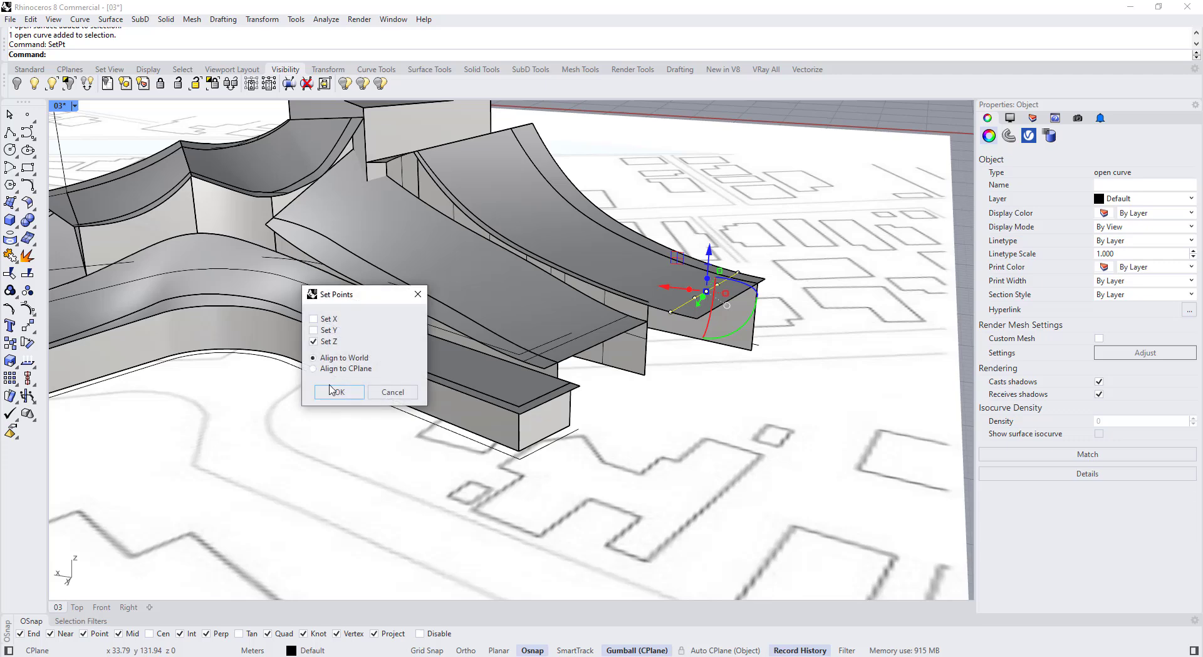
left_click(339, 392)
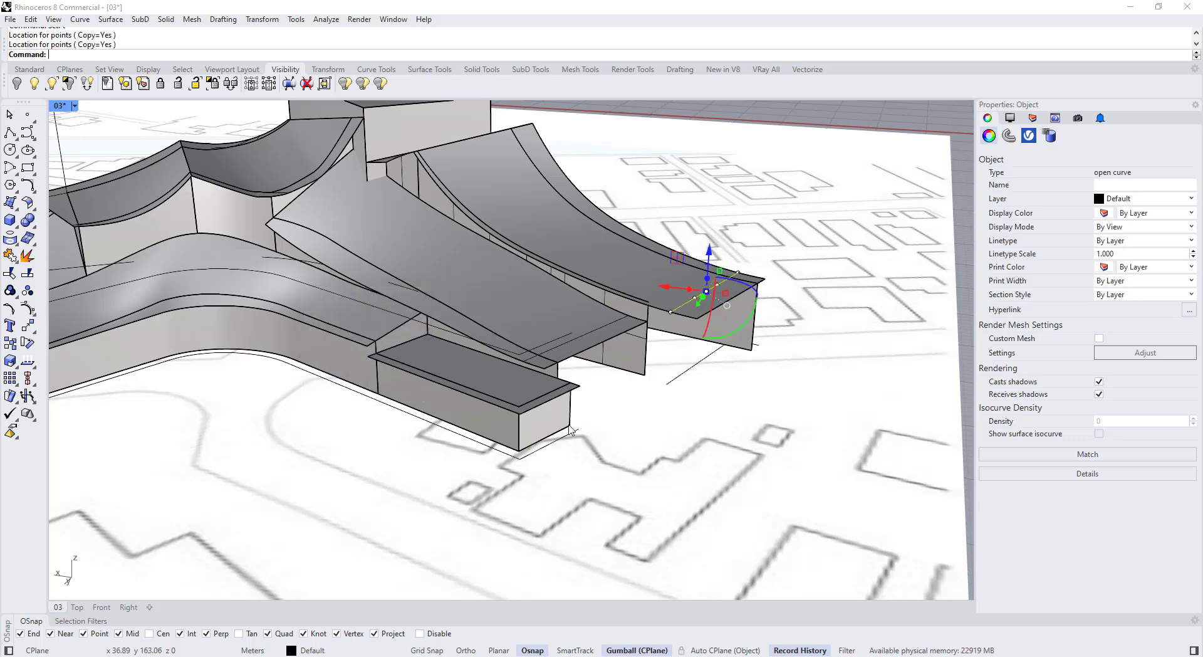
right_click(602, 393)
left_click(339, 392)
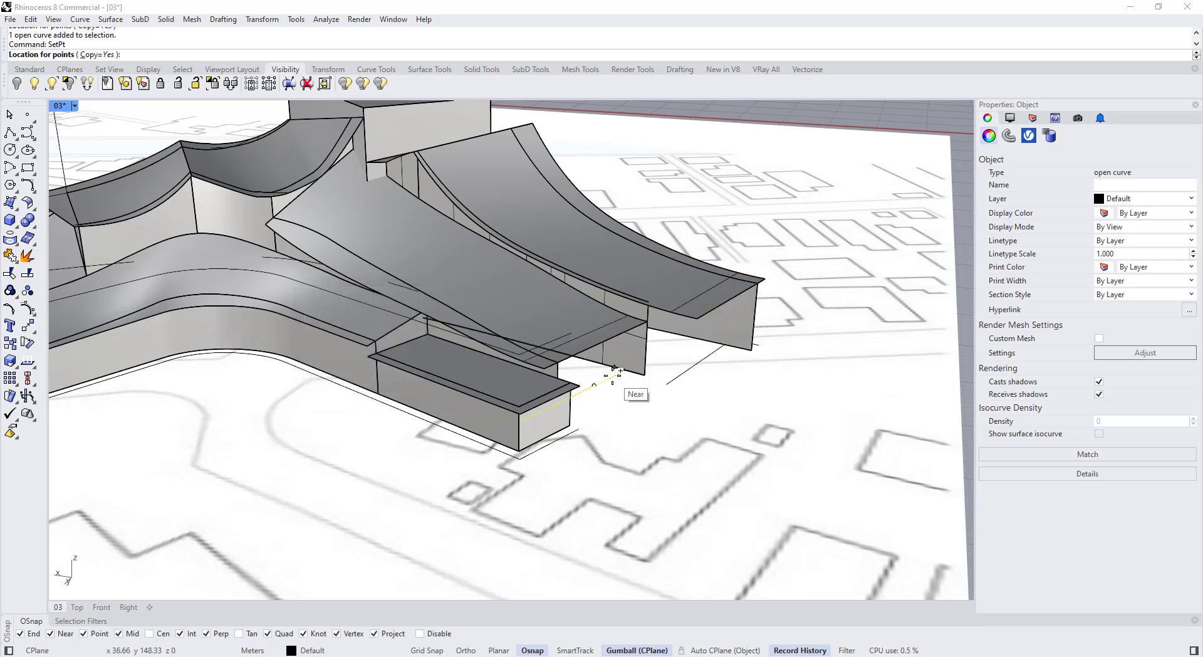
left_click(614, 427)
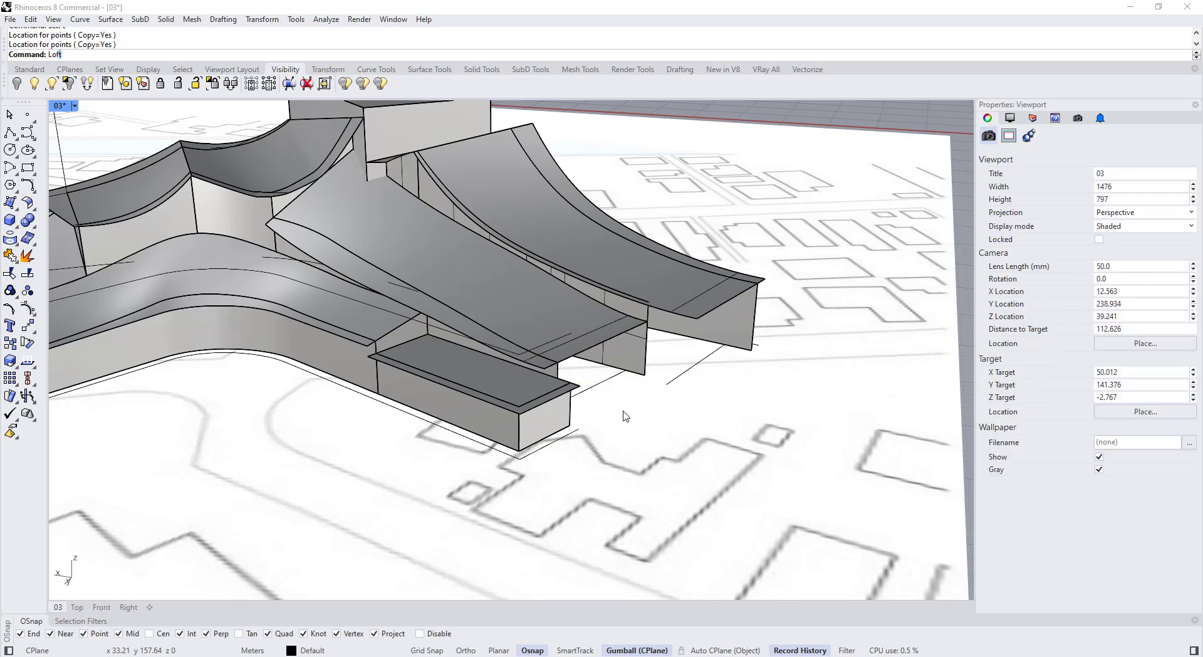
Step: Loft end walls for the middle wing and the long side wing between each end section curve and its flattened copy
left_click(787, 458)
right_click(686, 306)
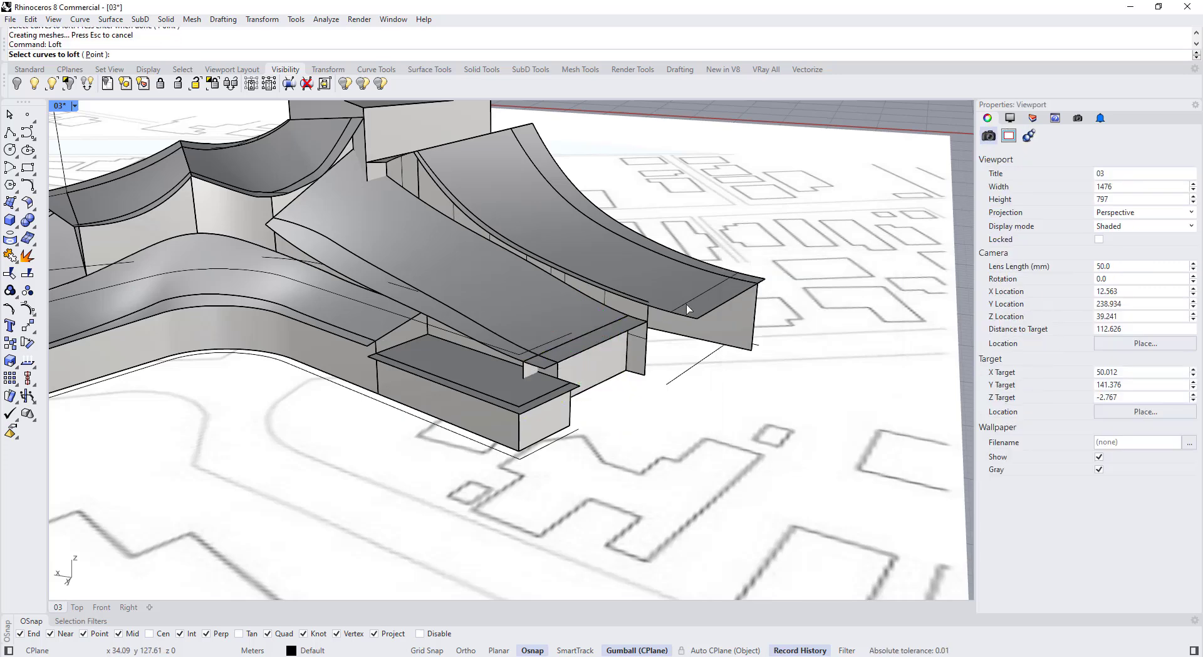
key("Return")
key("Return")
Step: Trim the middle wing's end wall and its adjoining side wall against each other at their shared corner
right_click_drag(626, 370, 544, 384)
scroll(545, 385, "up", 2)
key("Return")
scroll(528, 390, "up", 2)
left_click(532, 393)
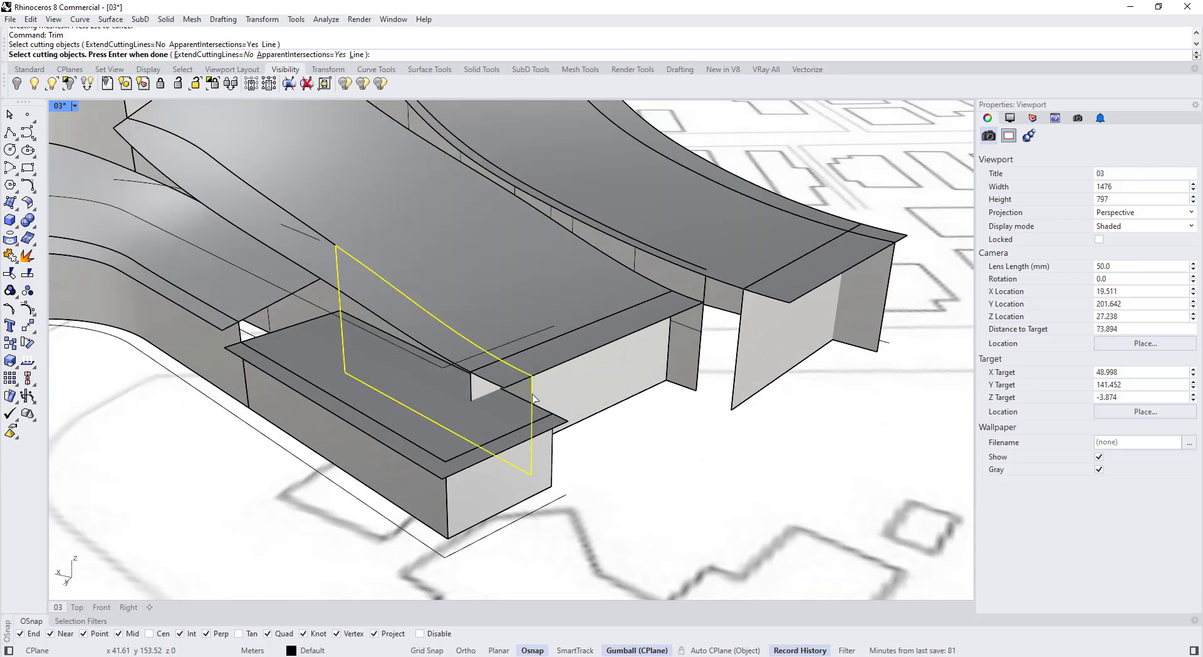
left_click(473, 387)
key("Return")
left_click(485, 391)
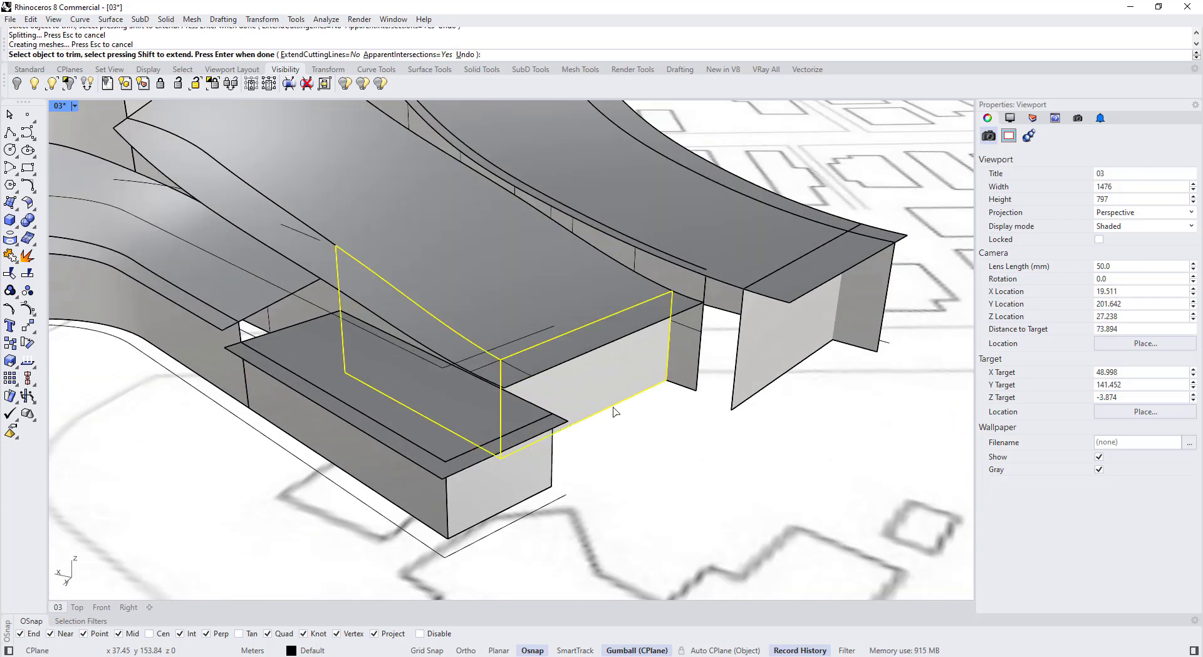
right_click_drag(726, 399, 722, 400)
key("Return")
left_click(640, 371)
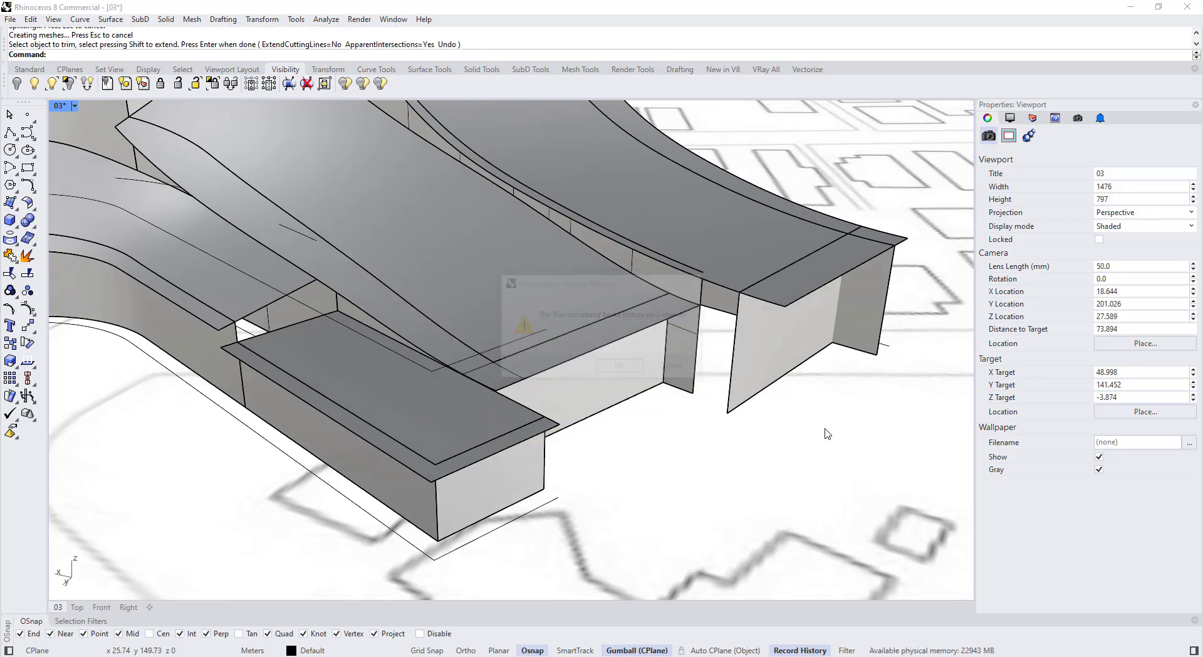
Step: Try to trim the long side wing's outer side wall using only its end wall as the cutter
key("Return")
key("Escape")
left_click(808, 338)
key("Escape")
right_click_drag(830, 321, 825, 323)
left_click(822, 324)
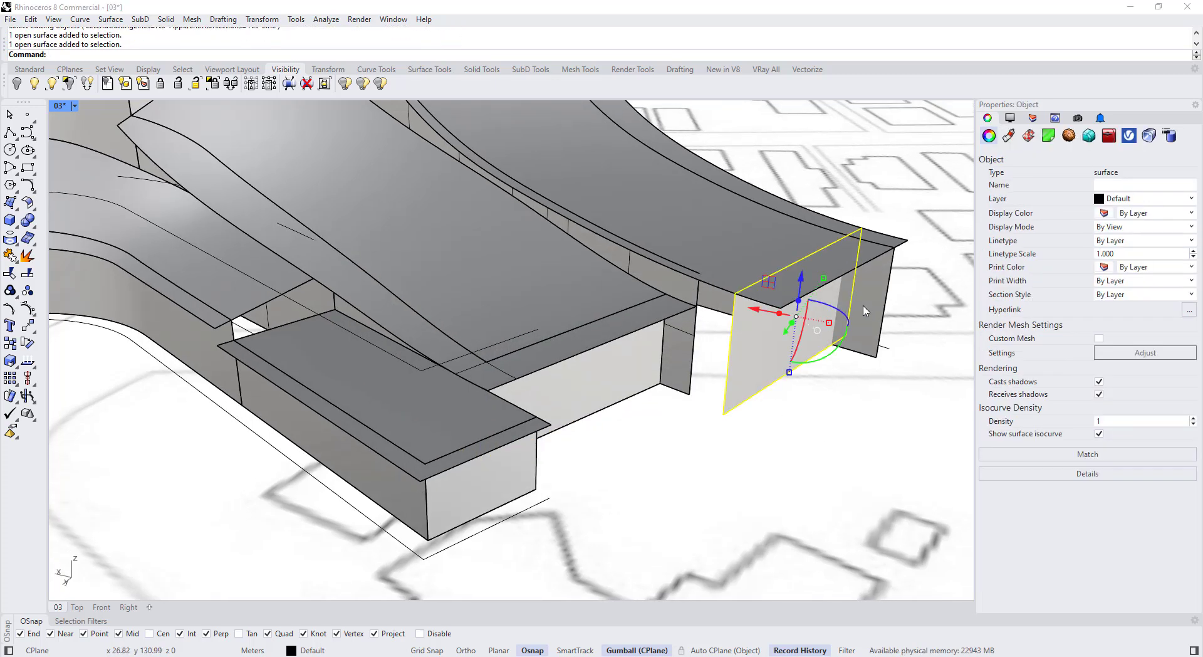
key("Return")
left_click(866, 302)
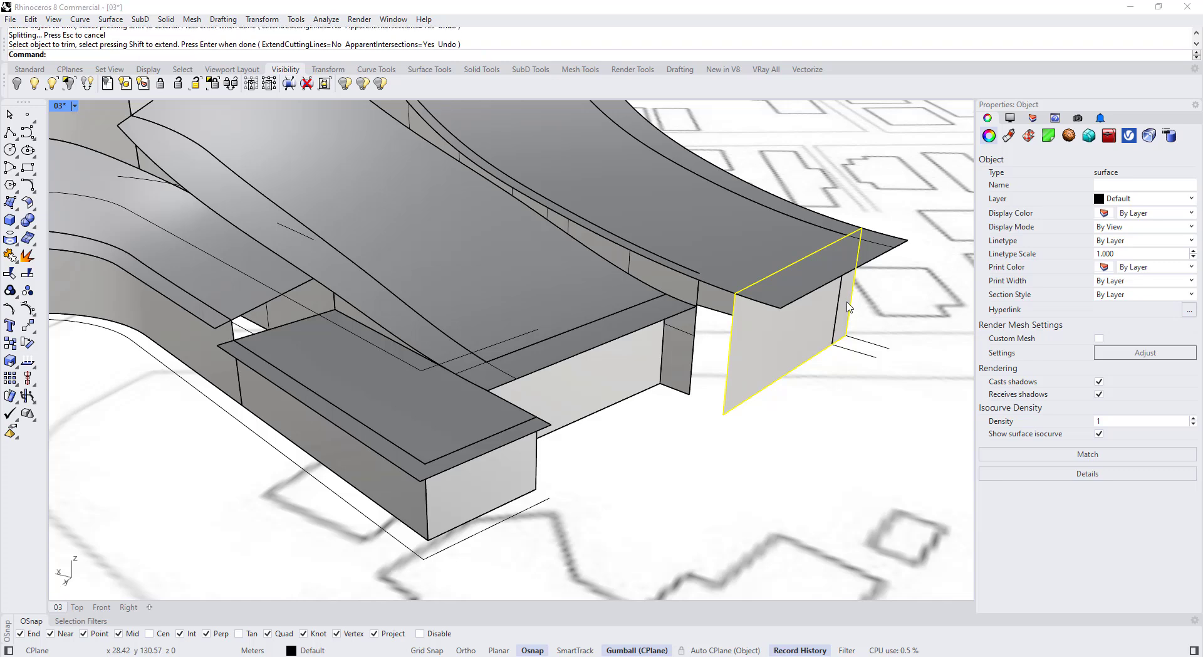
key("ctrl+z")
key("Escape")
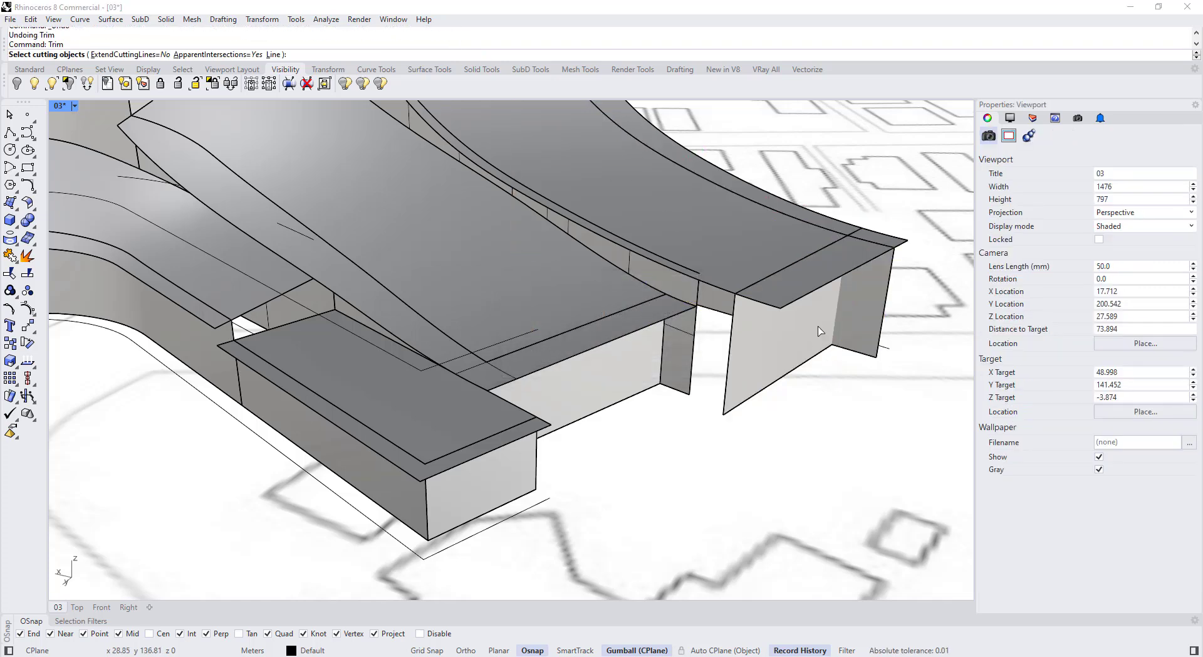
Step: Trim the long side wing's end wall and outer side wall against each other so both stop at the corner
left_click(865, 315)
left_click(859, 307)
scroll(848, 329, "down", 4)
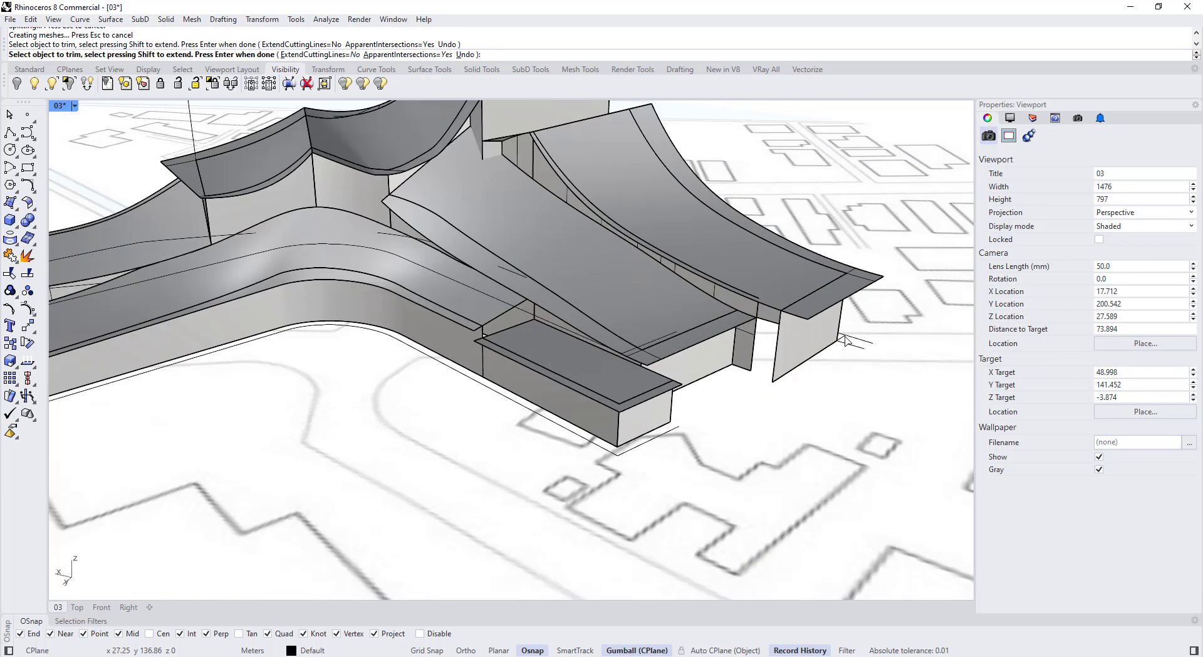
right_click(806, 359)
left_click(625, 367)
Step: Try to untrim the long side wing's inner side wall, which stops short of the end wall
left_click(747, 352)
right_click_drag(749, 385, 786, 393)
scroll(786, 394, "up", 5)
left_click(778, 382)
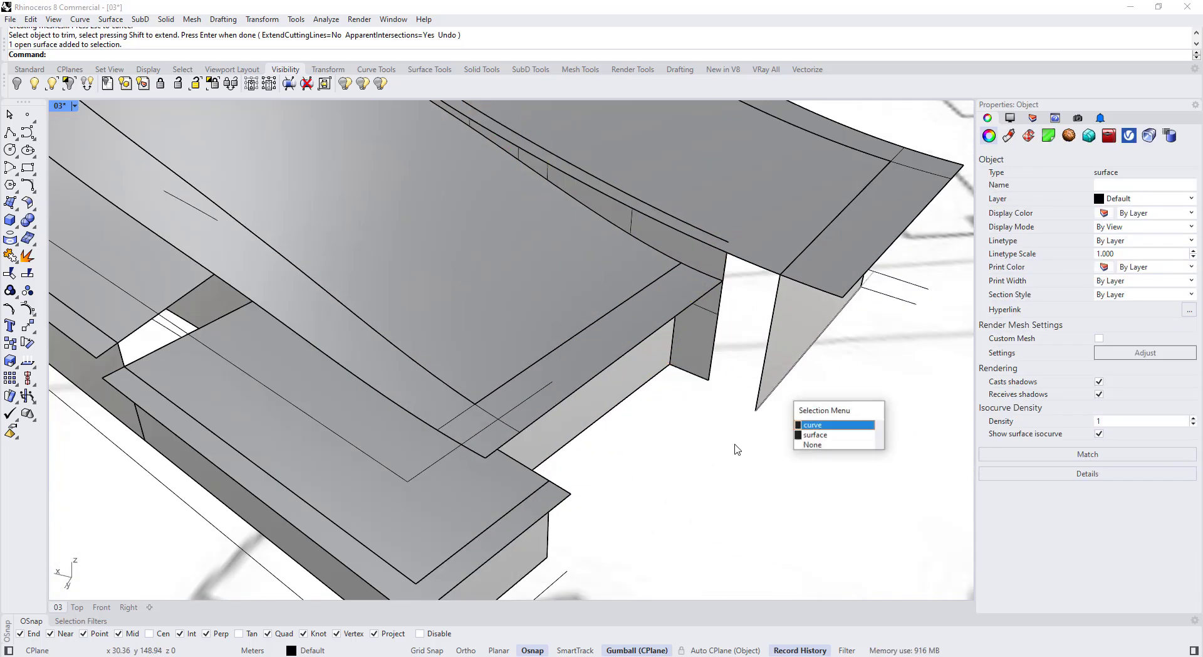
left_click(736, 447)
right_click_drag(736, 447, 685, 351)
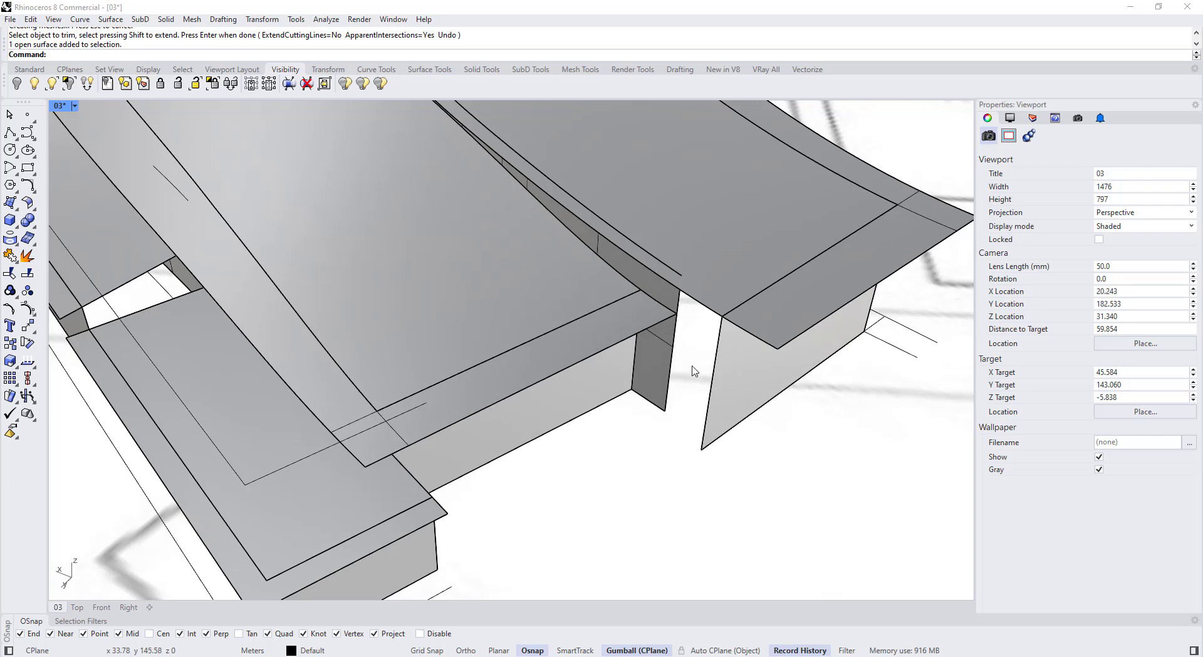
scroll(683, 366, "down", 8)
scroll(657, 298, "up", 4)
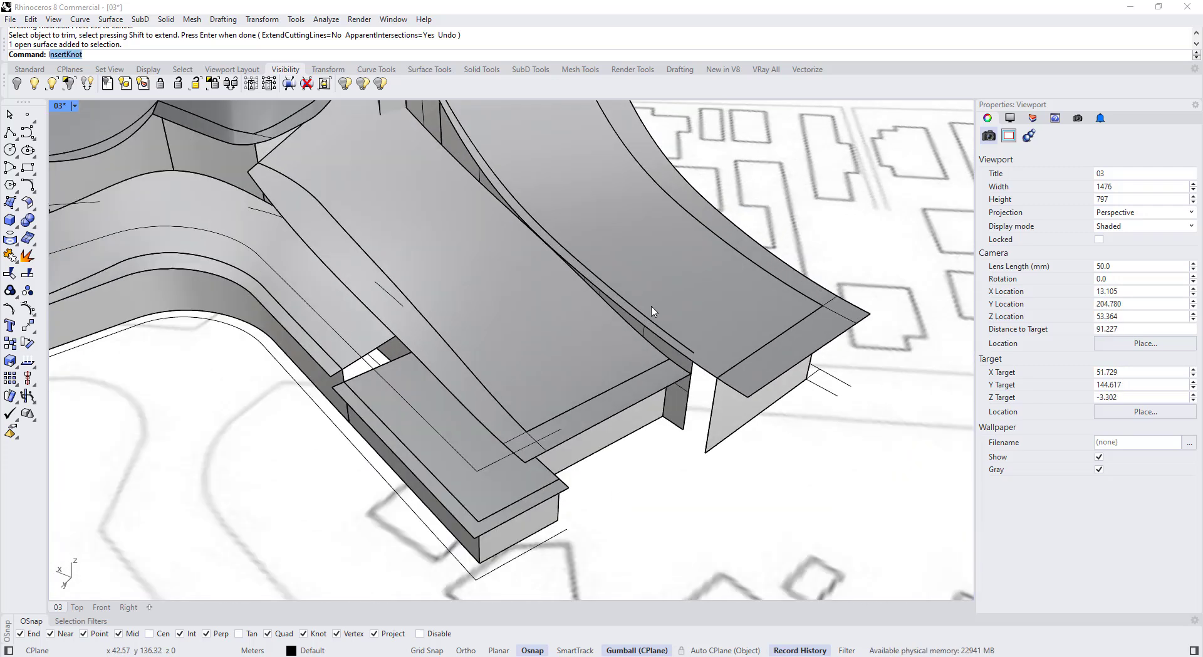
key("Return")
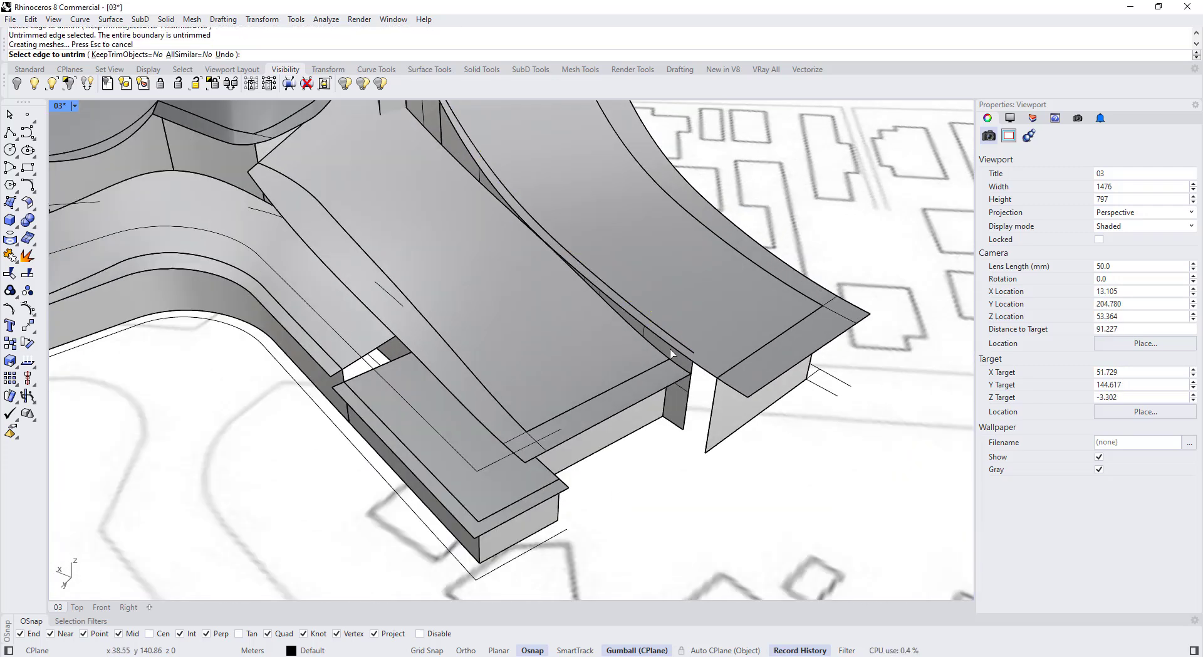
left_click(693, 406)
key("Escape")
Step: Extend the long side wing's inner wall curve past the end section by moving its last control point along the object-aligned gumball direction
left_click(685, 344)
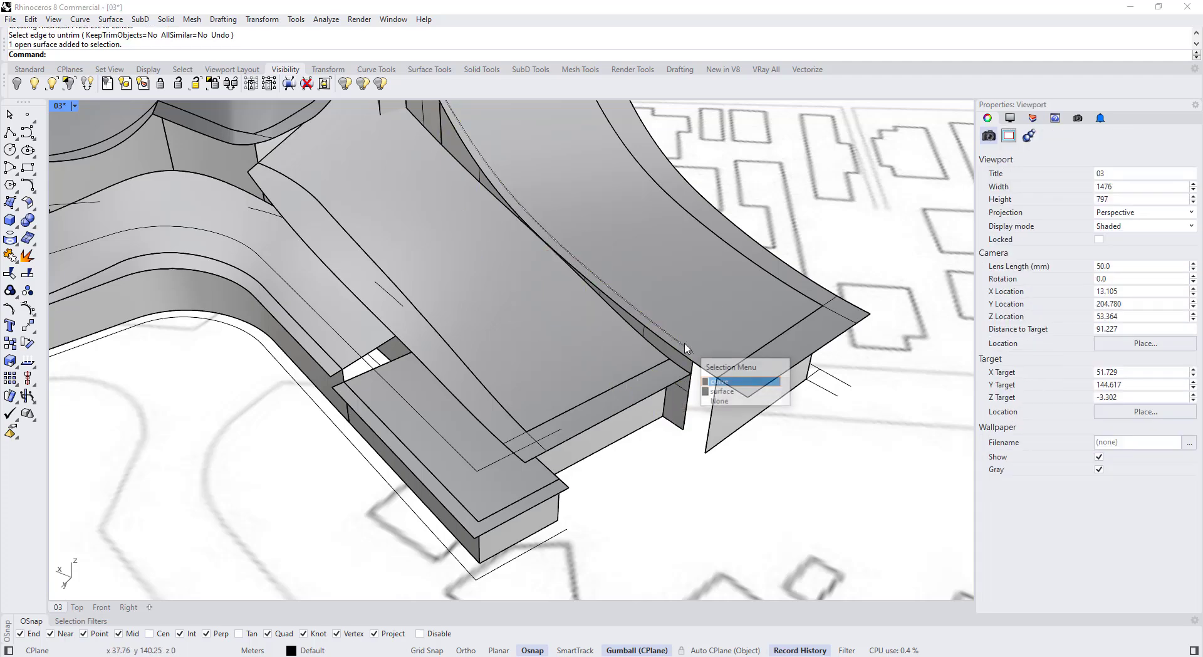
left_click(716, 383)
right_click_drag(718, 389, 761, 313)
scroll(708, 326, "down", 5)
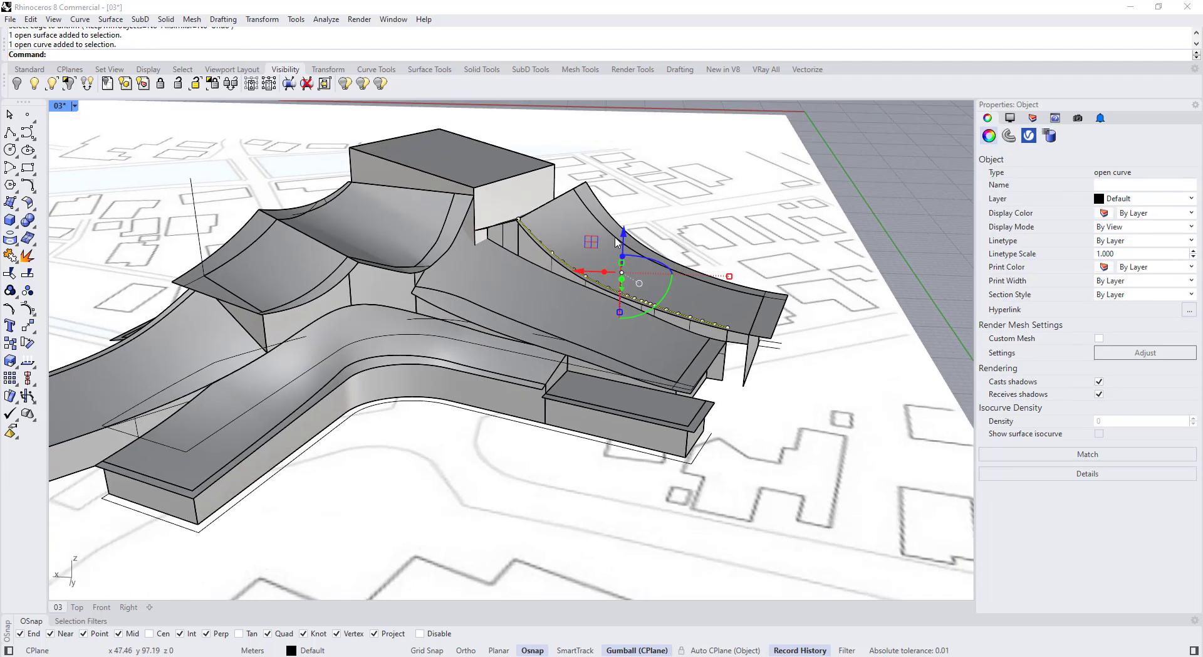
scroll(721, 338, "up", 4)
left_click(740, 317)
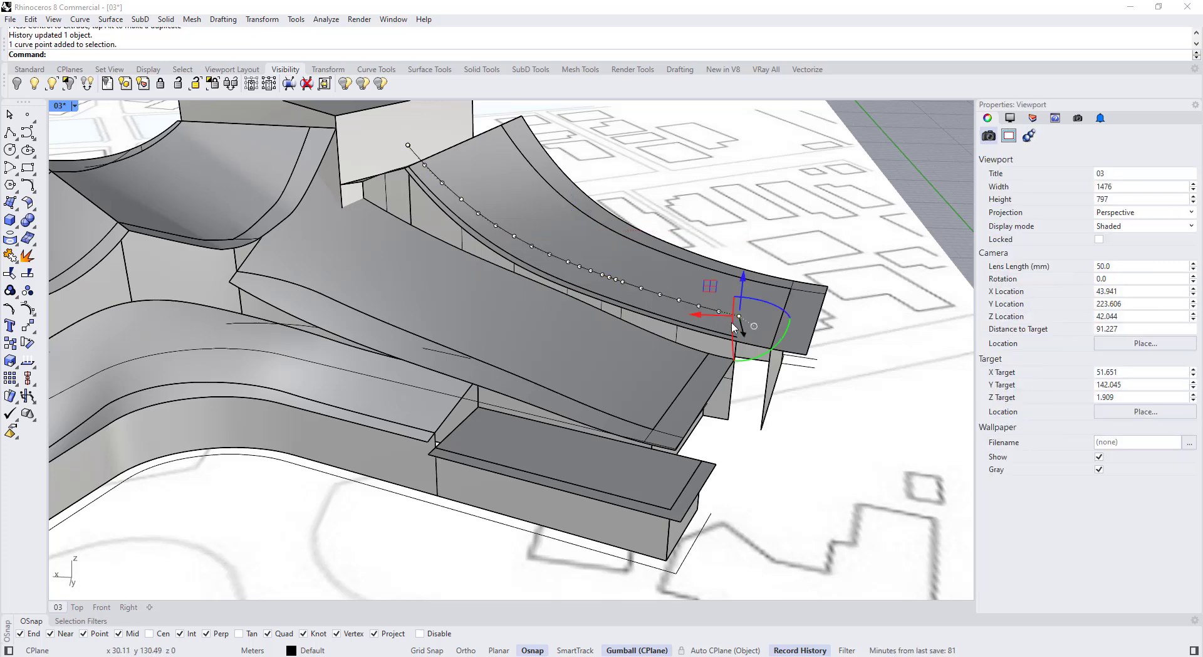
right_click_drag(750, 330, 754, 361)
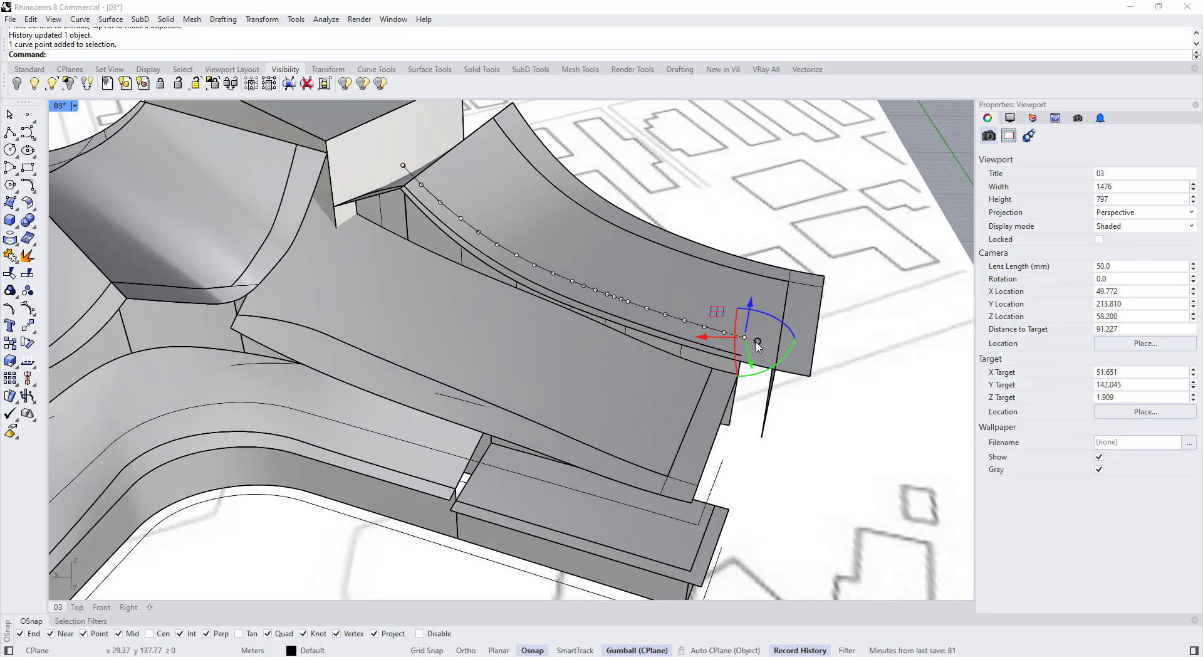
left_click(758, 342)
left_click(809, 444)
left_click_drag(717, 331, 783, 347)
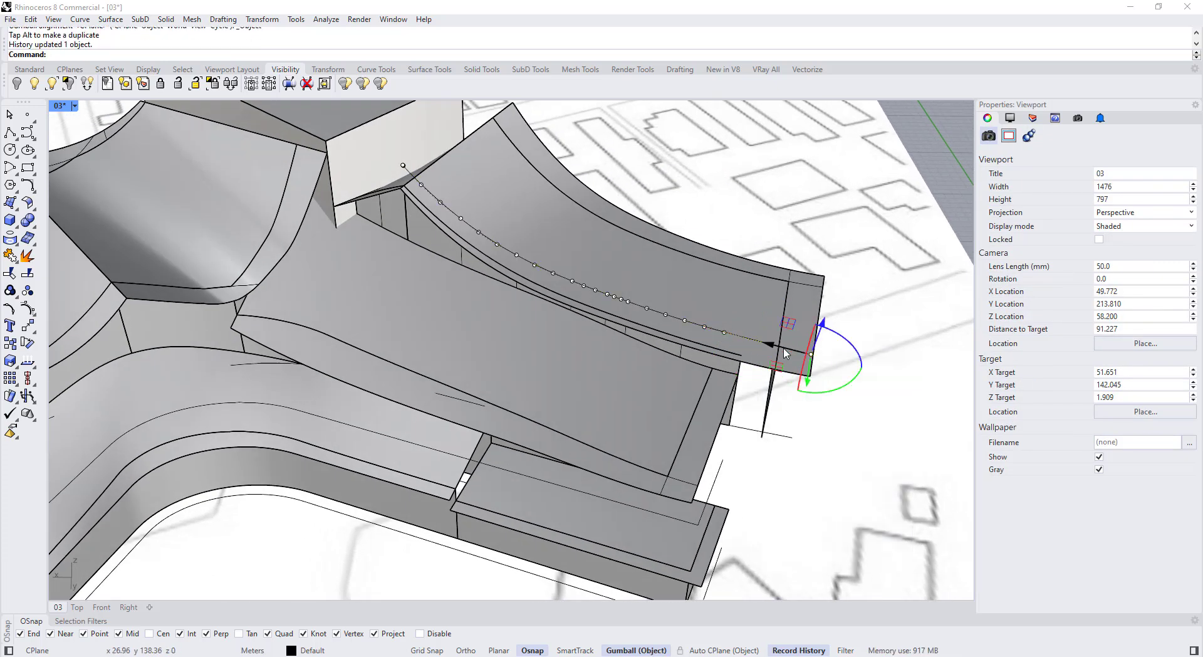
Step: Delete the short inner side wall and loft a replacement between the extended curve and its ground-level copy
right_click_drag(773, 426, 748, 405)
left_click(728, 383)
key("Delete")
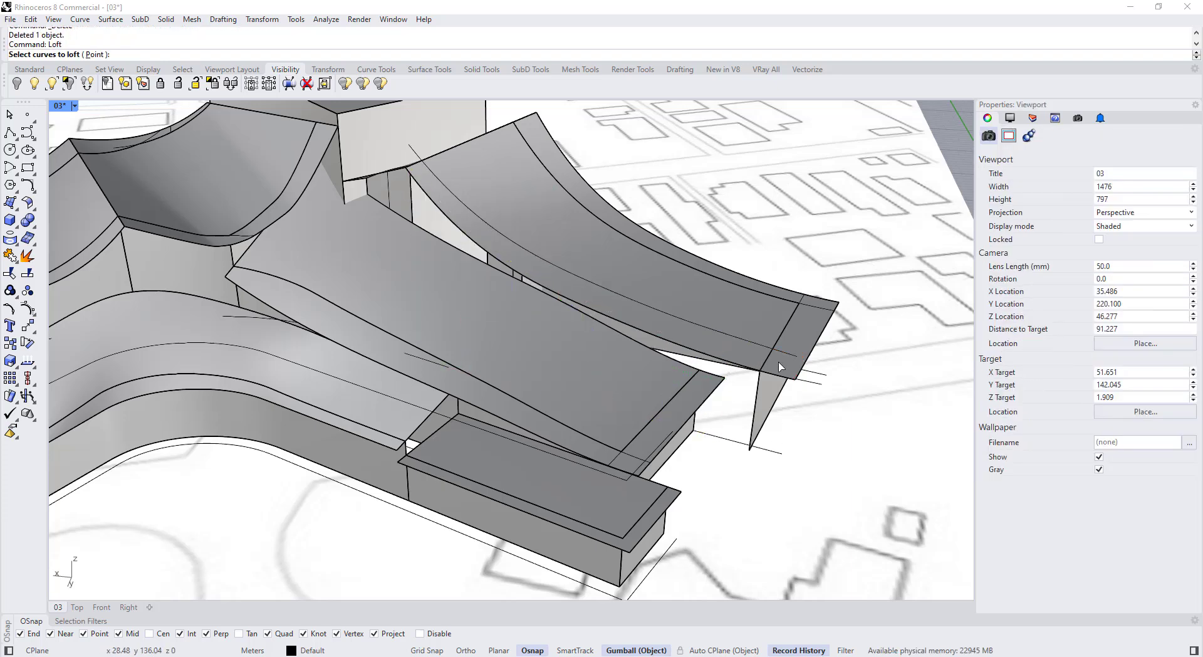
key("Return")
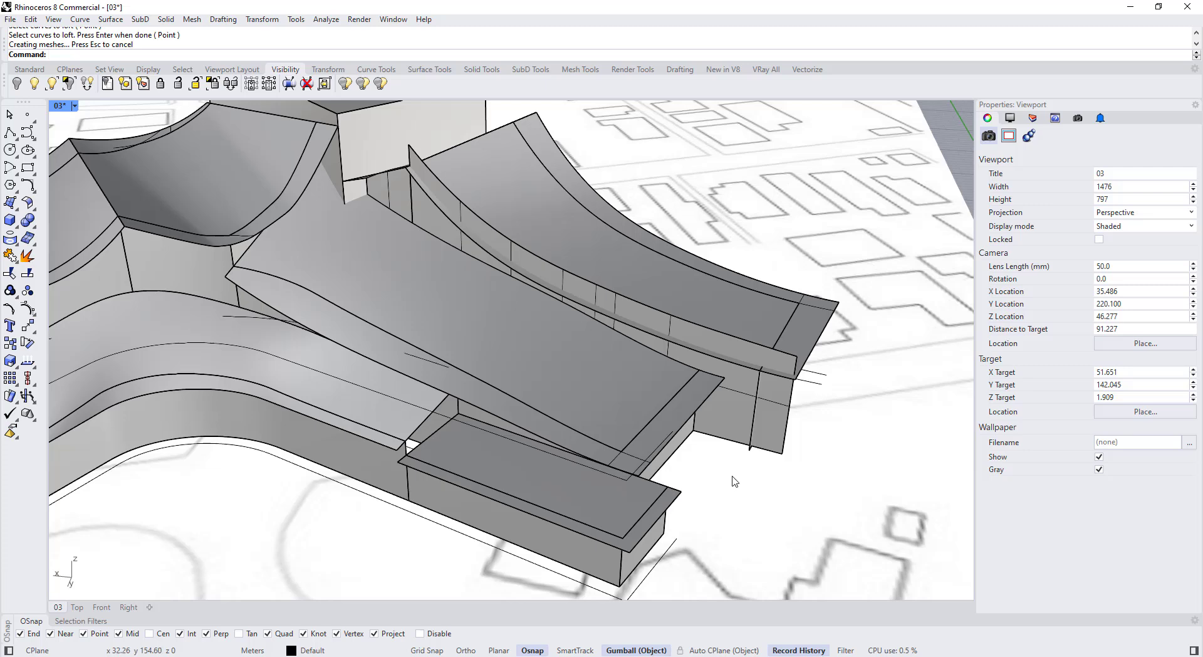
Step: Trim away the part of the new inner side wall that rises above the long side wing's roof
type("y")
scroll(777, 396, "up", 2)
key("BackSpace")
type("t")
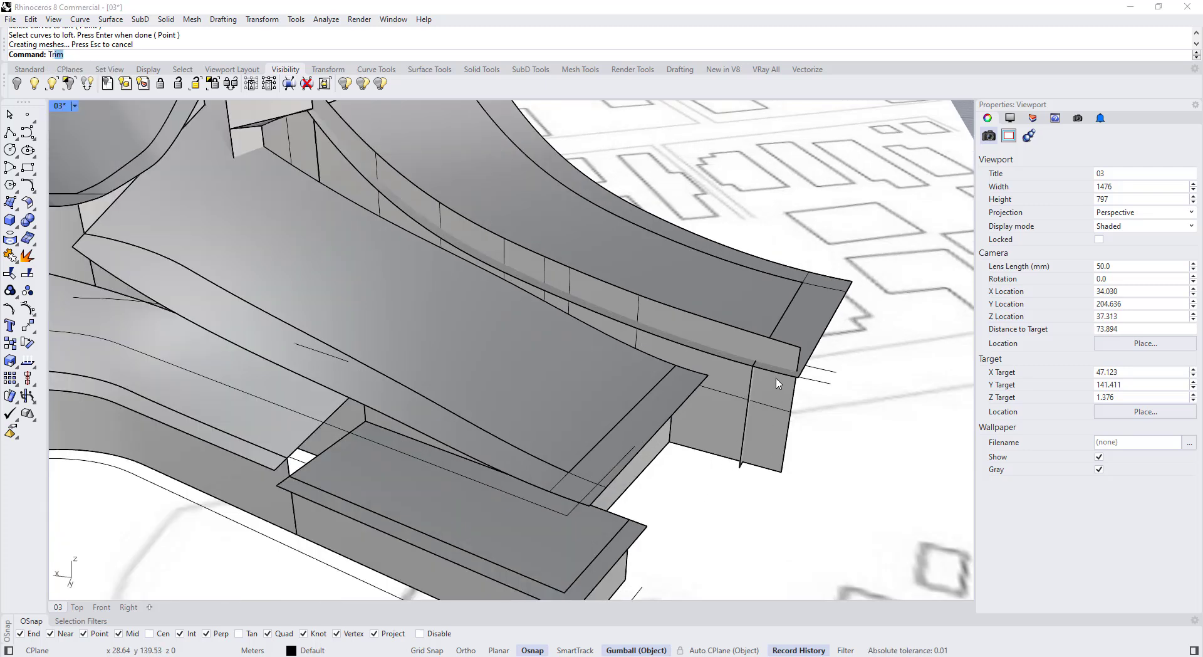
key("Return")
left_click(783, 361)
key("Return")
left_click(762, 385)
key("Return")
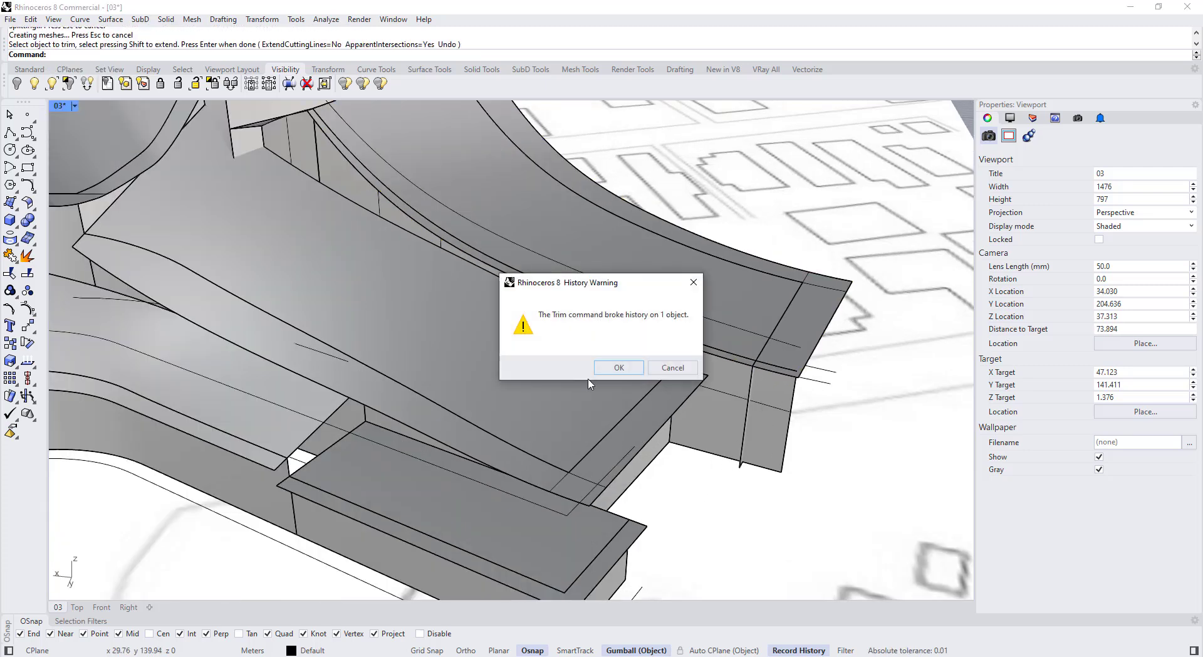
key("Return")
Step: Trim the overhanging ends of the long side wing's inner side wall and end wall against each other at their corner
key("Return")
left_click(756, 401)
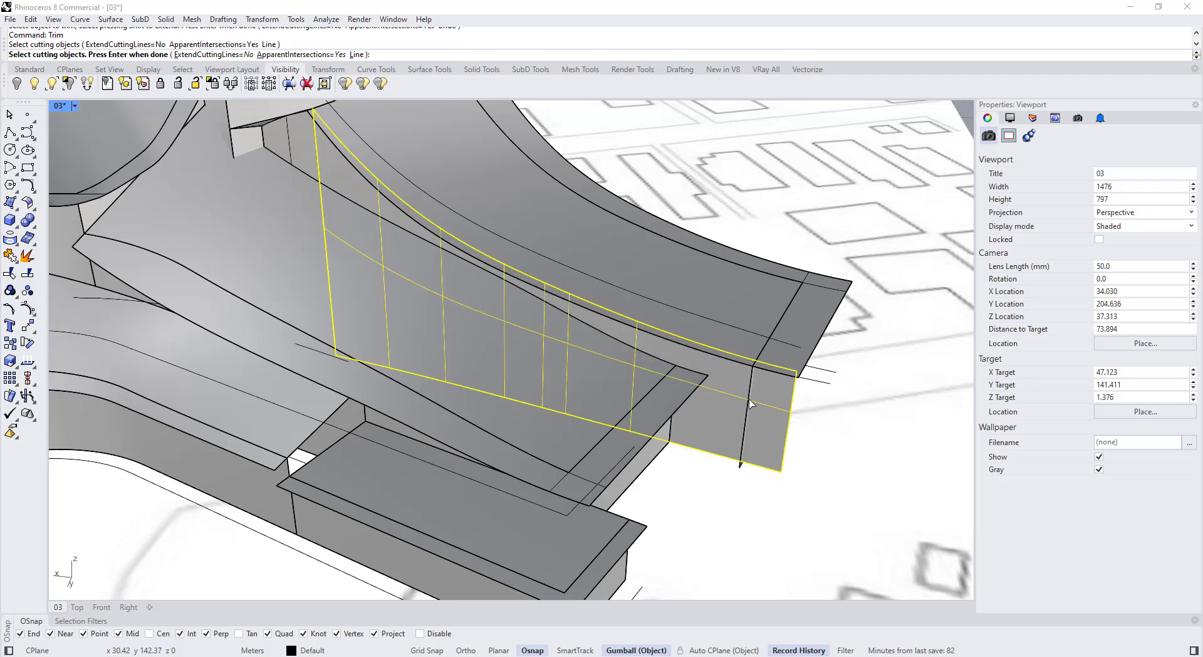
left_click(782, 460)
scroll(739, 470, "up", 5)
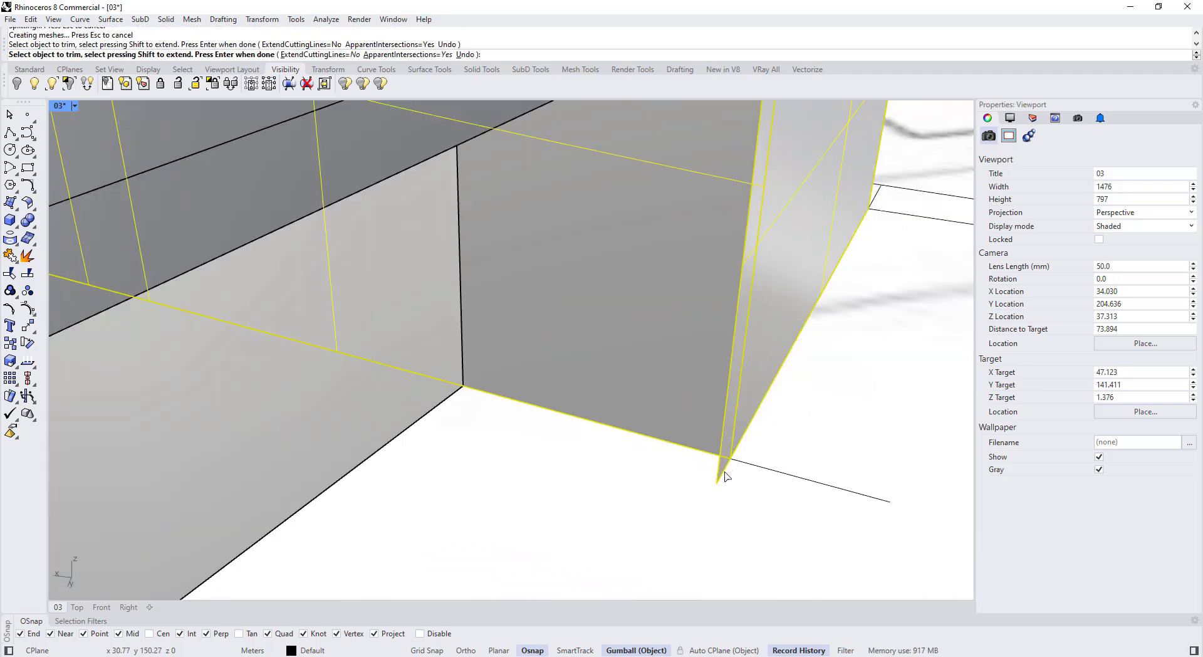
scroll(787, 395, "down", 4)
key("Return")
left_click(618, 369)
scroll(672, 361, "down", 6)
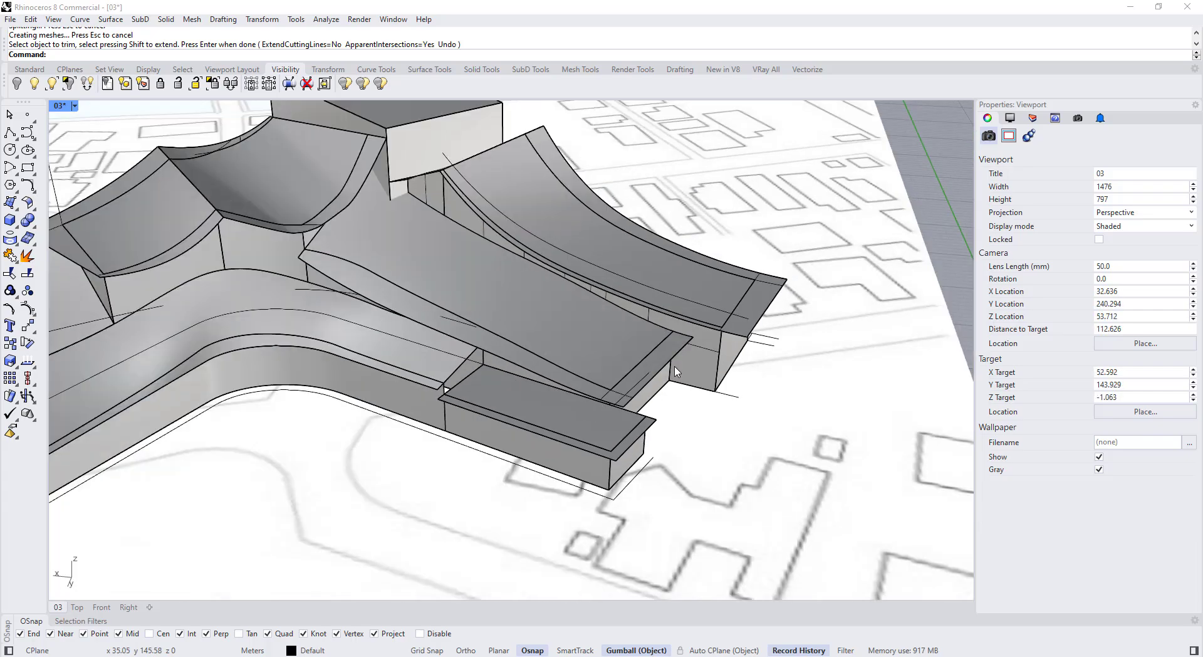
Step: Review the whole building massing in Arctic display mode and return the viewport to Shaded
right_click_drag(673, 370, 706, 344)
scroll(707, 344, "down", 4)
right_click_drag(533, 361, 313, 280)
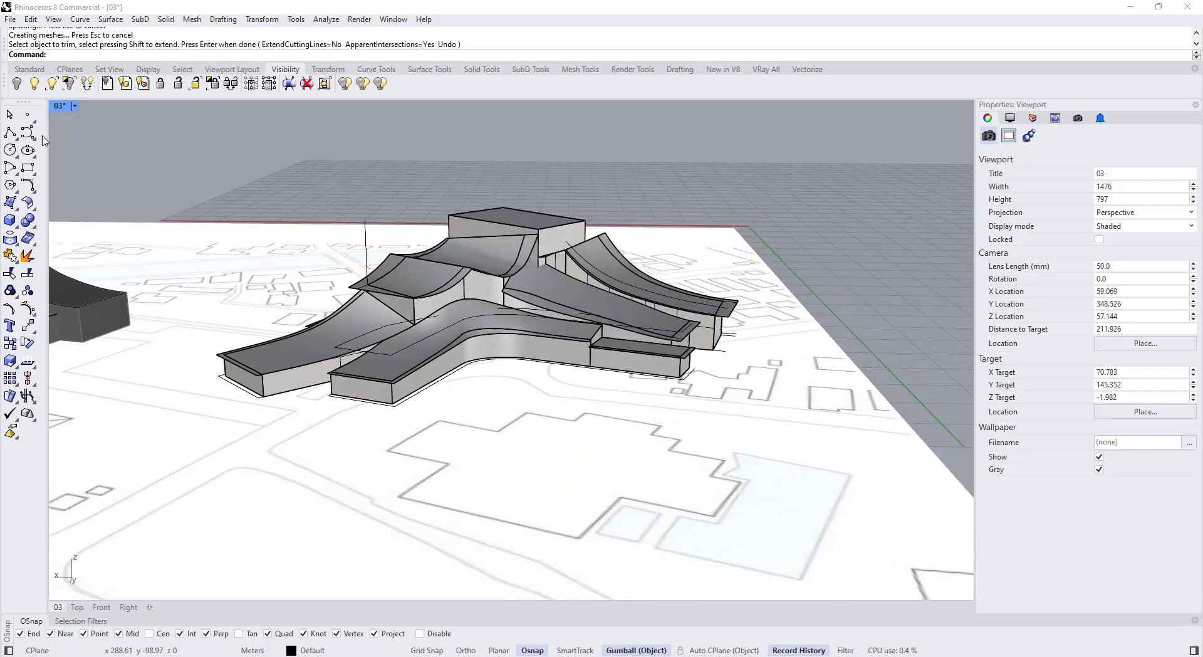
left_click(74, 105)
left_click(94, 275)
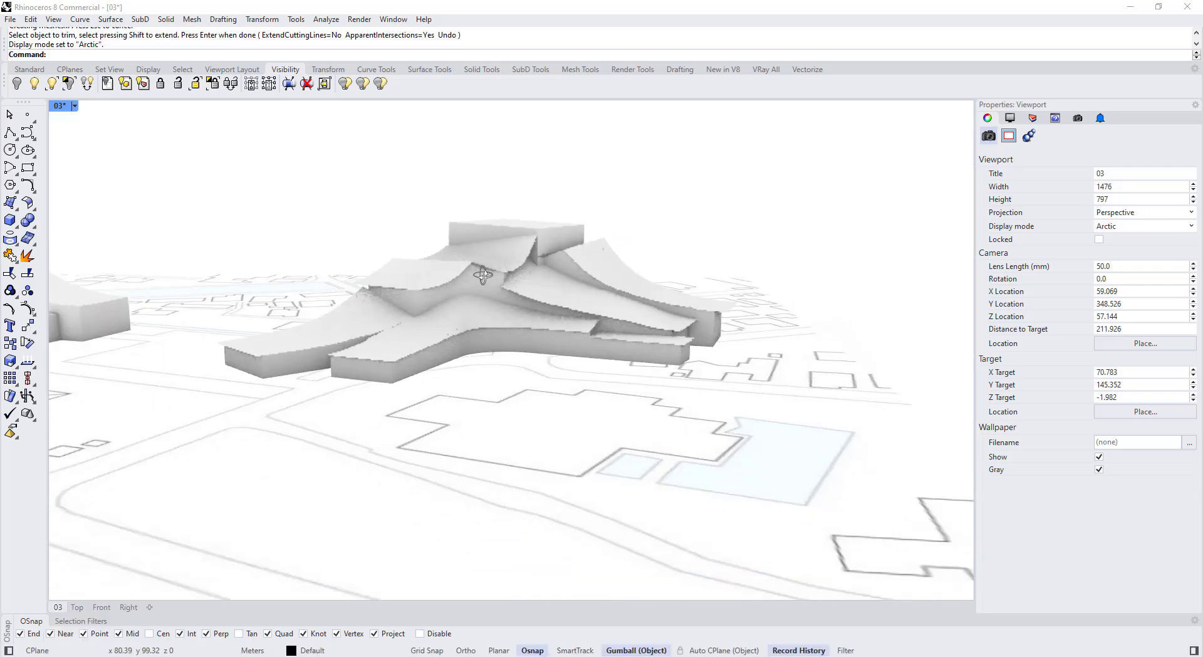
mouse_move(479, 301)
right_mouse_down()
mouse_move(486, 262)
mouse_move(500, 303)
right_mouse_up()
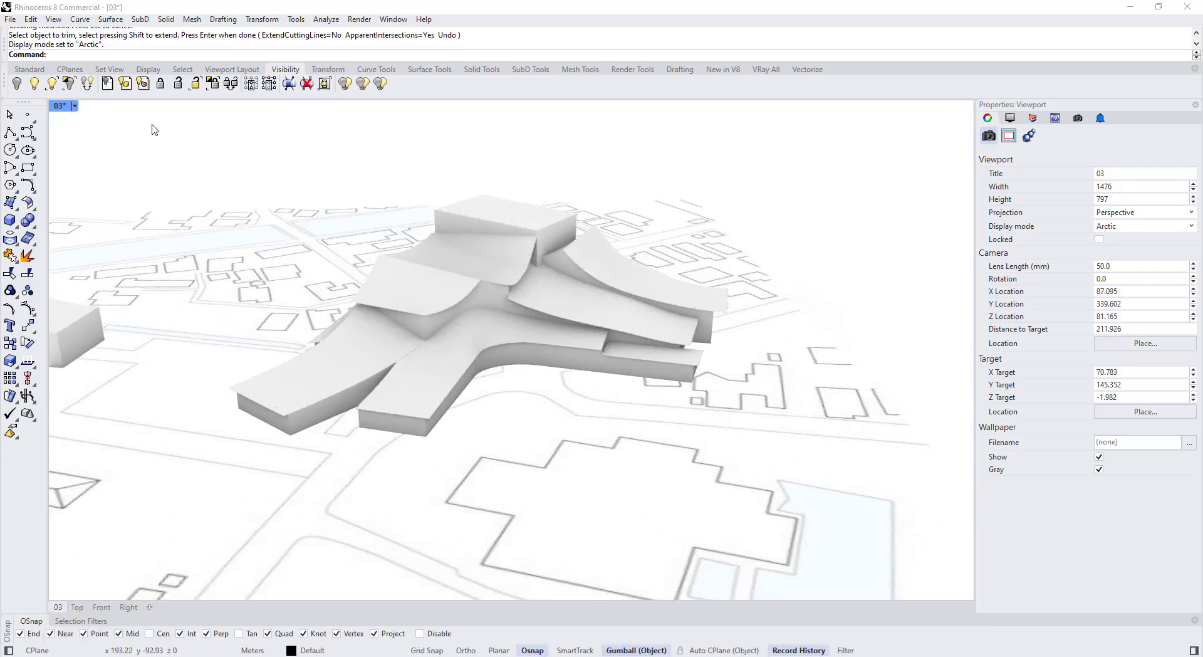
mouse_move(457, 262)
right_mouse_down()
mouse_move(465, 231)
mouse_move(463, 250)
right_mouse_up()
left_click(75, 107)
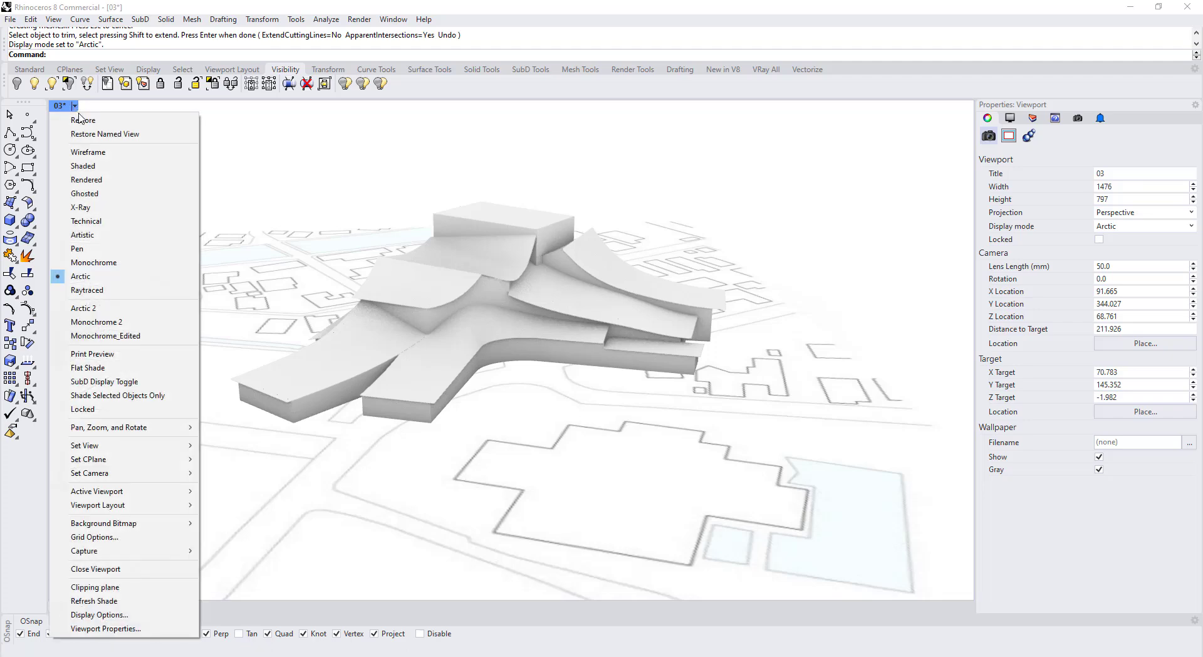
left_click(82, 166)
Step: Select all curves with SelCrv and hide them
scroll(354, 248, "down", 3)
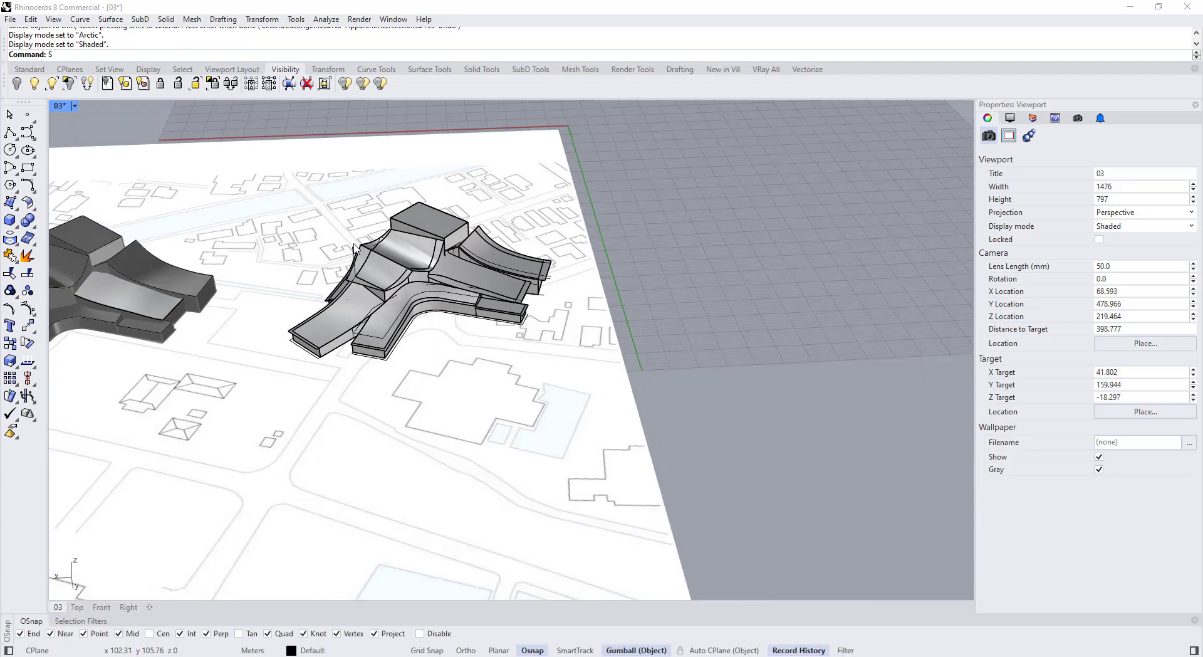
type("elCrv")
key("Return")
key("ctrl+h")
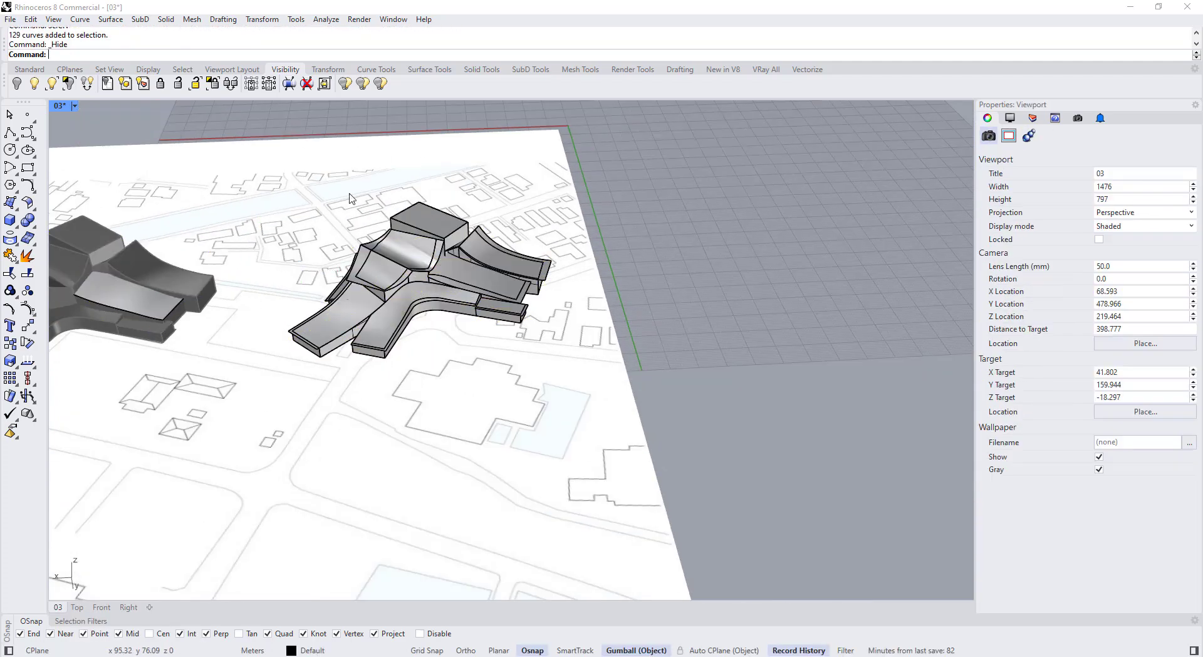
Step: Copy the whole building with the gumball to the empty ground beside the site map
left_click_drag(295, 155, 651, 460)
right_click_drag(478, 300, 432, 355, "shift")
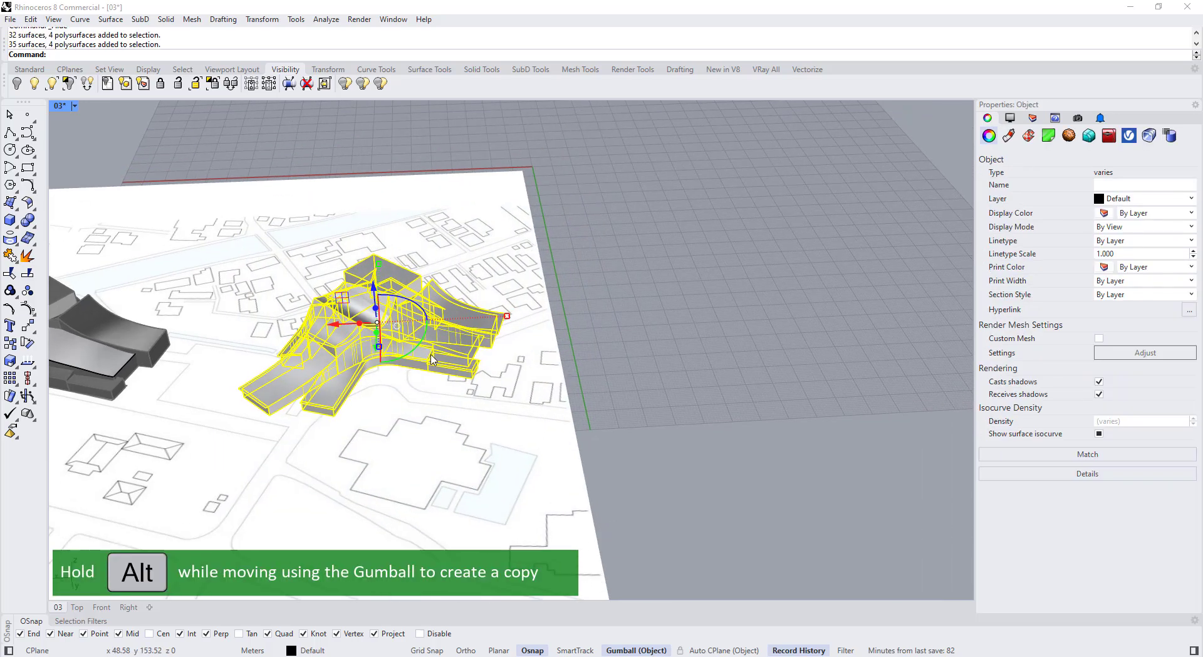
left_click_drag(343, 327, 692, 310, "alt")
left_click(766, 457)
Step: Select all twelve roof surfaces of the copied building, including the flat top of the central block, and join them
scroll(814, 348, "up", 10)
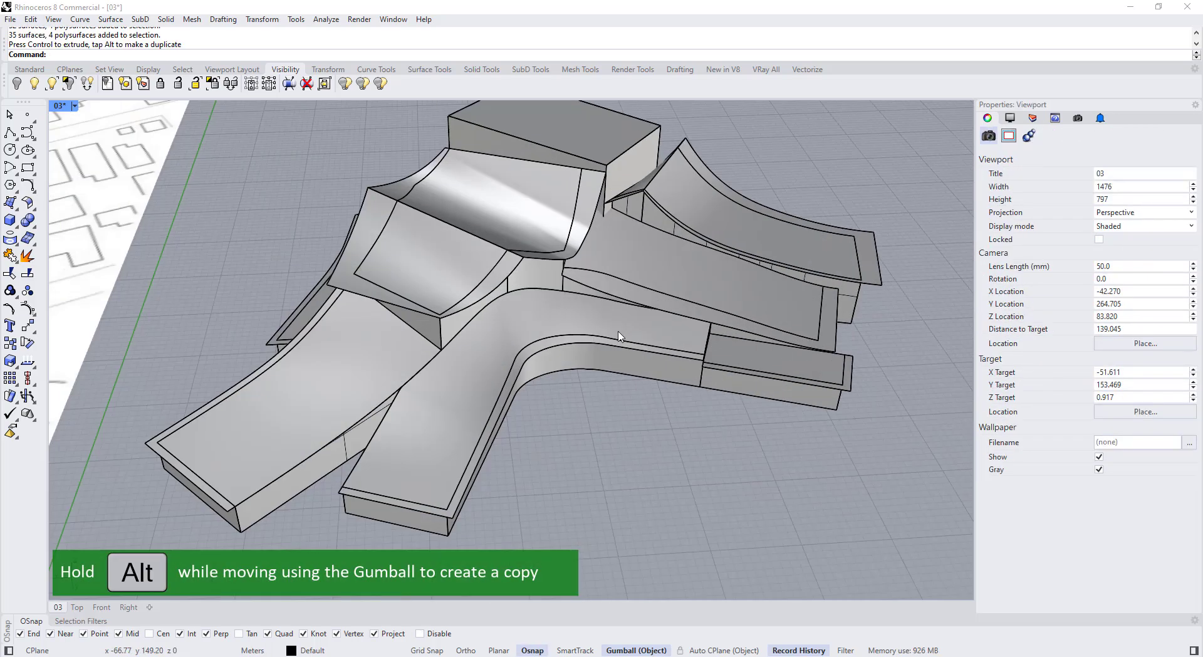
left_click(658, 330)
left_click(769, 363, "shift")
right_click_drag(760, 272, 700, 364, "shift")
left_click(690, 286, "shift")
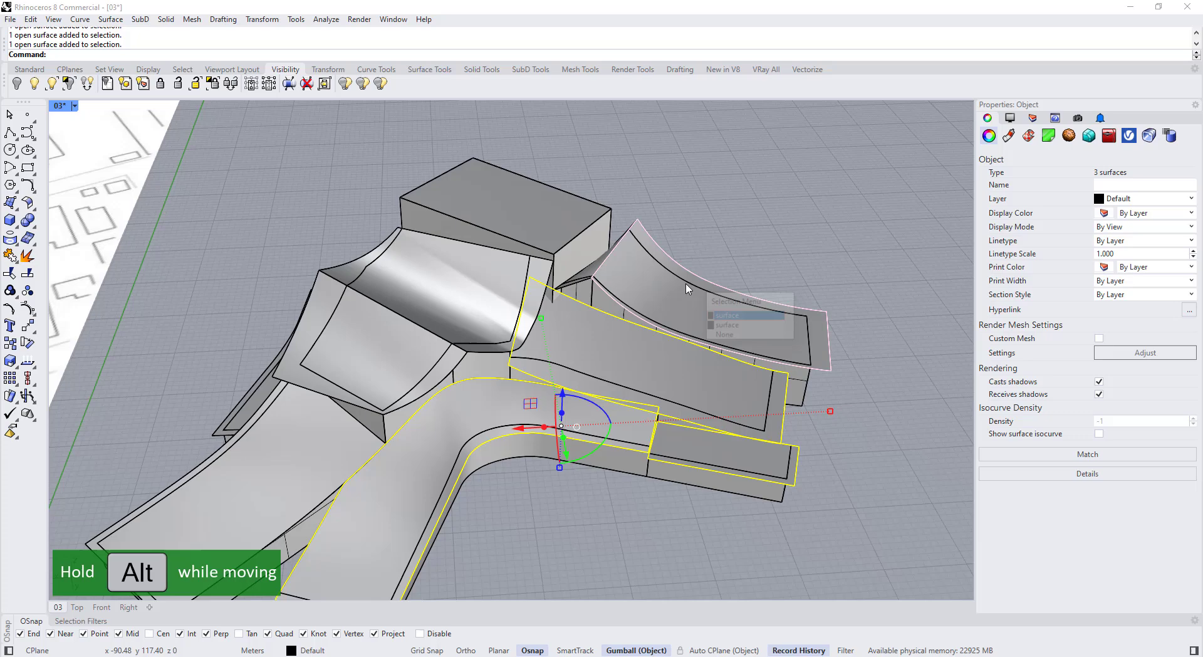
left_click(730, 318)
scroll(573, 268, "up", 6)
left_click(613, 277, "shift")
scroll(613, 279, "down", 6)
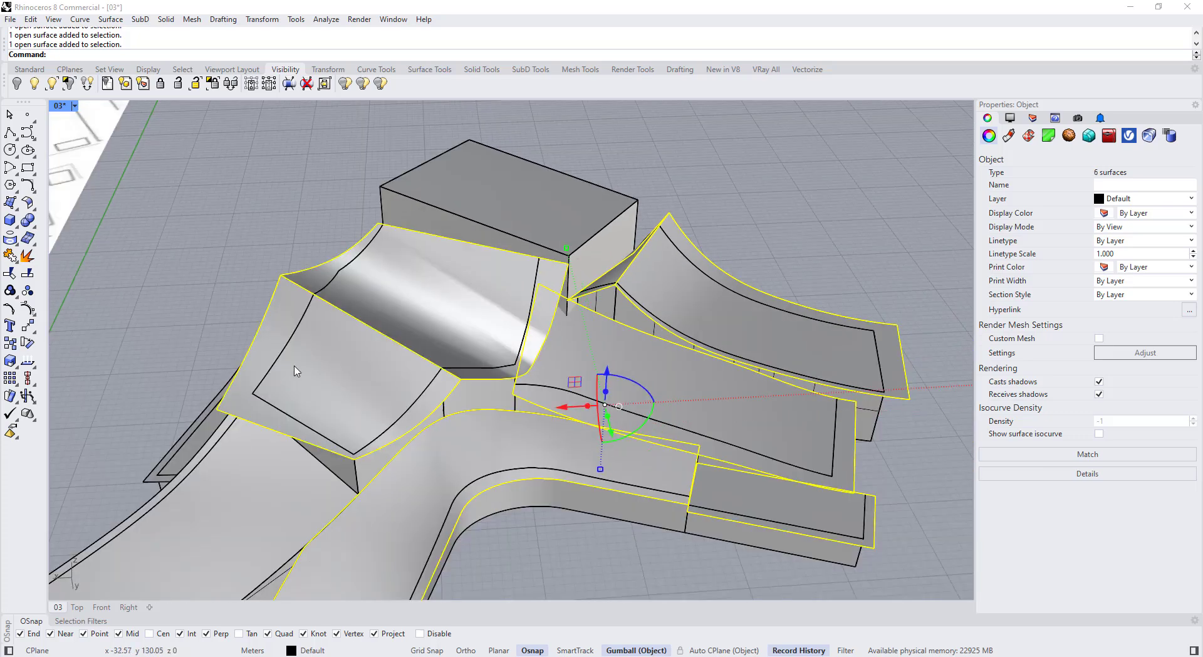
scroll(620, 276, "down", 3)
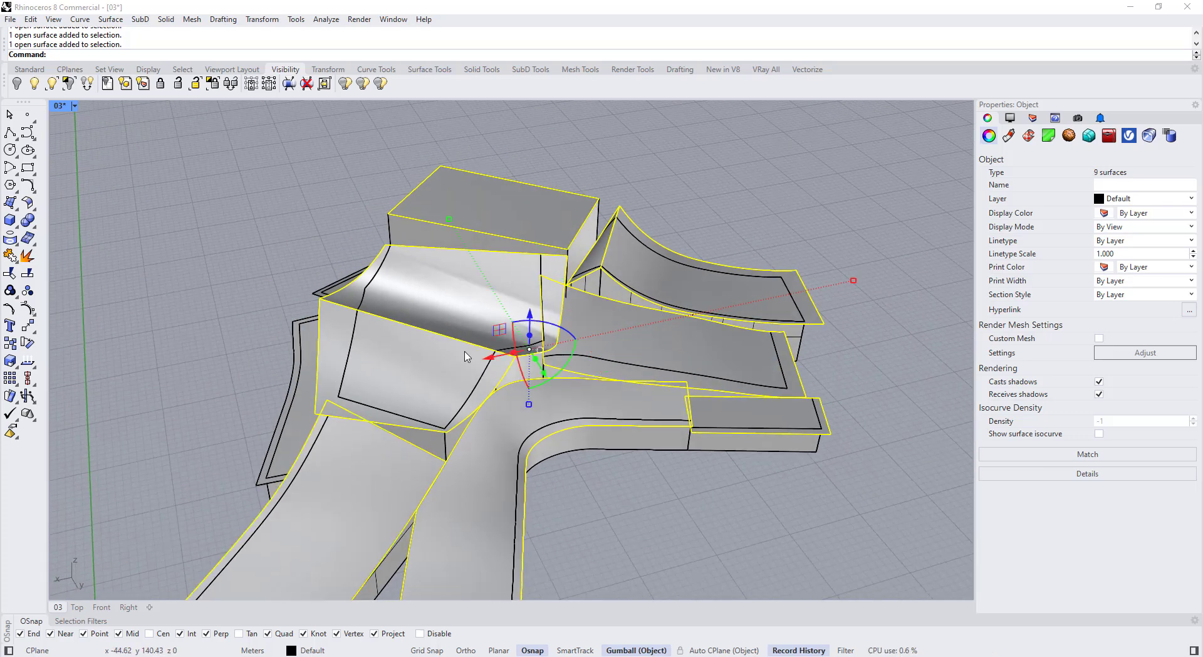
right_click_drag(597, 263, 577, 255)
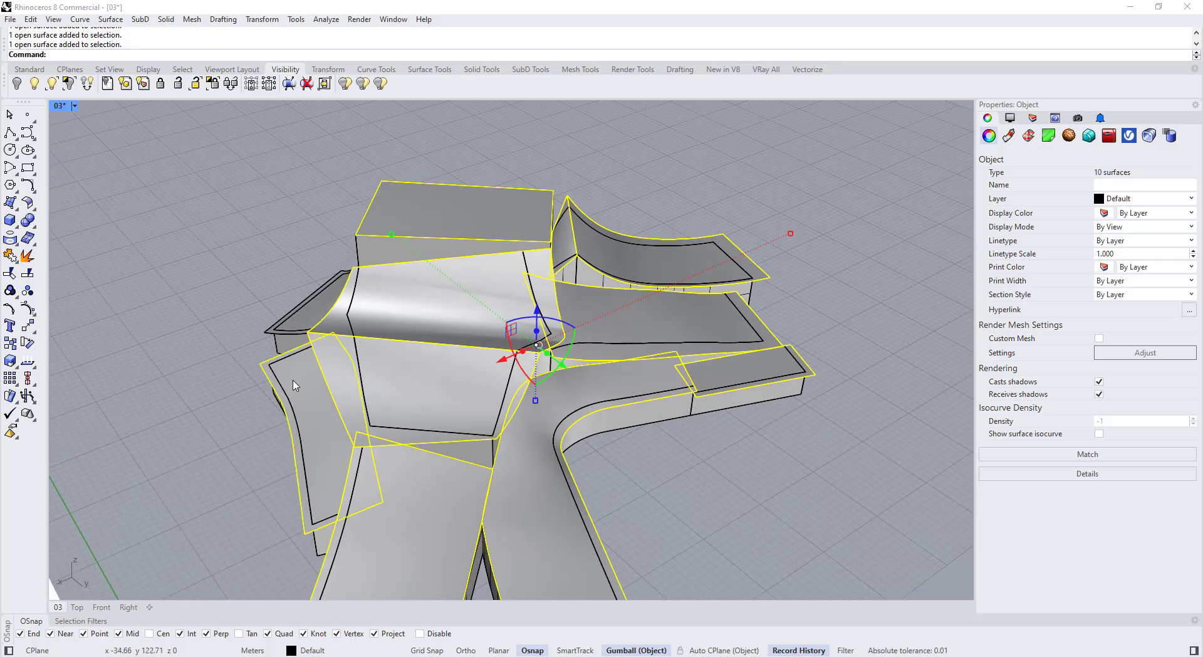
right_click_drag(295, 385, 330, 362)
right_click_drag(251, 355, 206, 456)
scroll(205, 456, "up", 4)
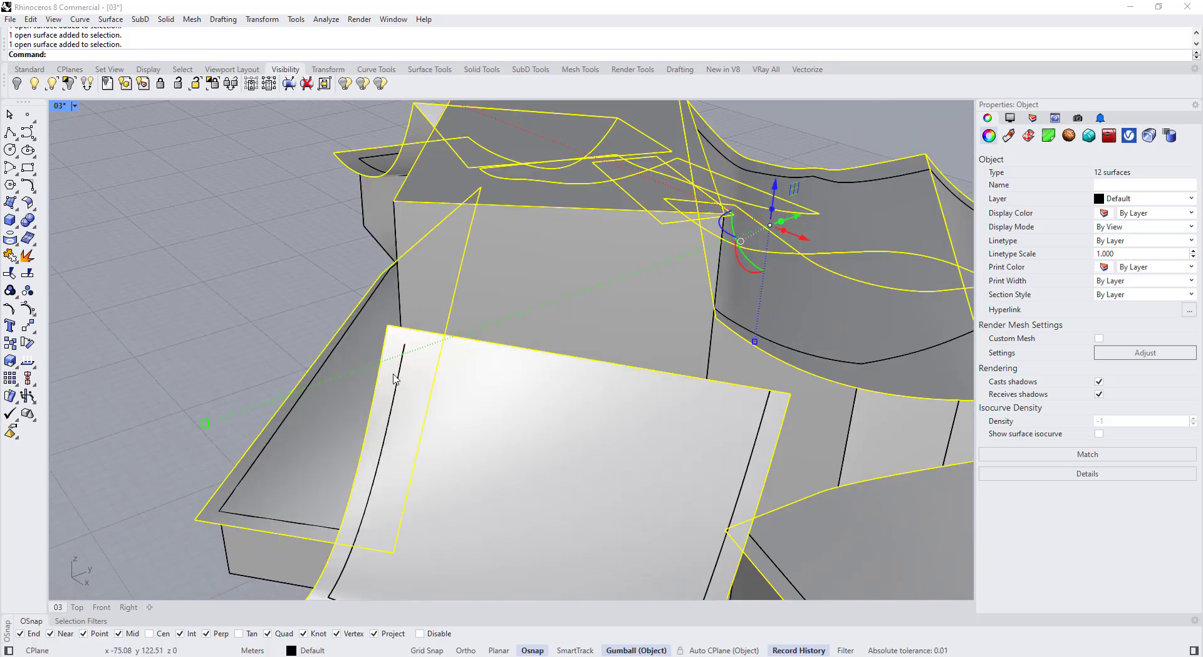
scroll(395, 379, "down", 5)
right_click_drag(395, 379, 589, 294)
key("ctrl+j")
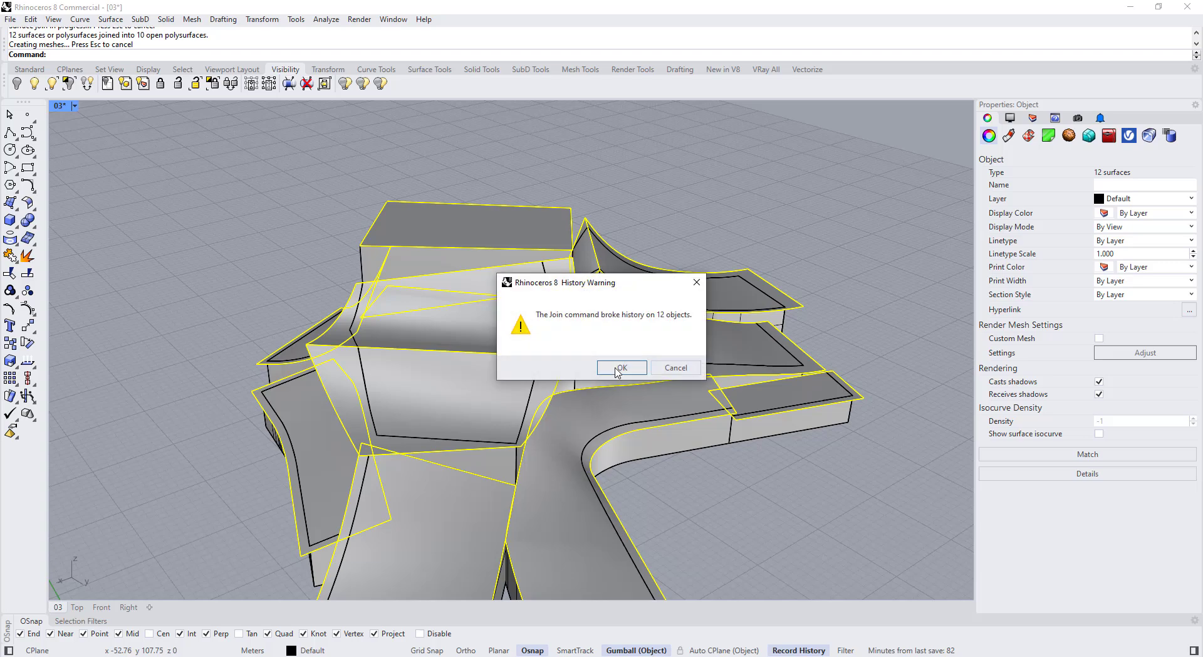
left_click(621, 368)
Step: Offset the joined roofs with OffsetSrf into solids at distance 0.4, flipping the directions so every roof thickens upward
right_click_drag(617, 370, 539, 326)
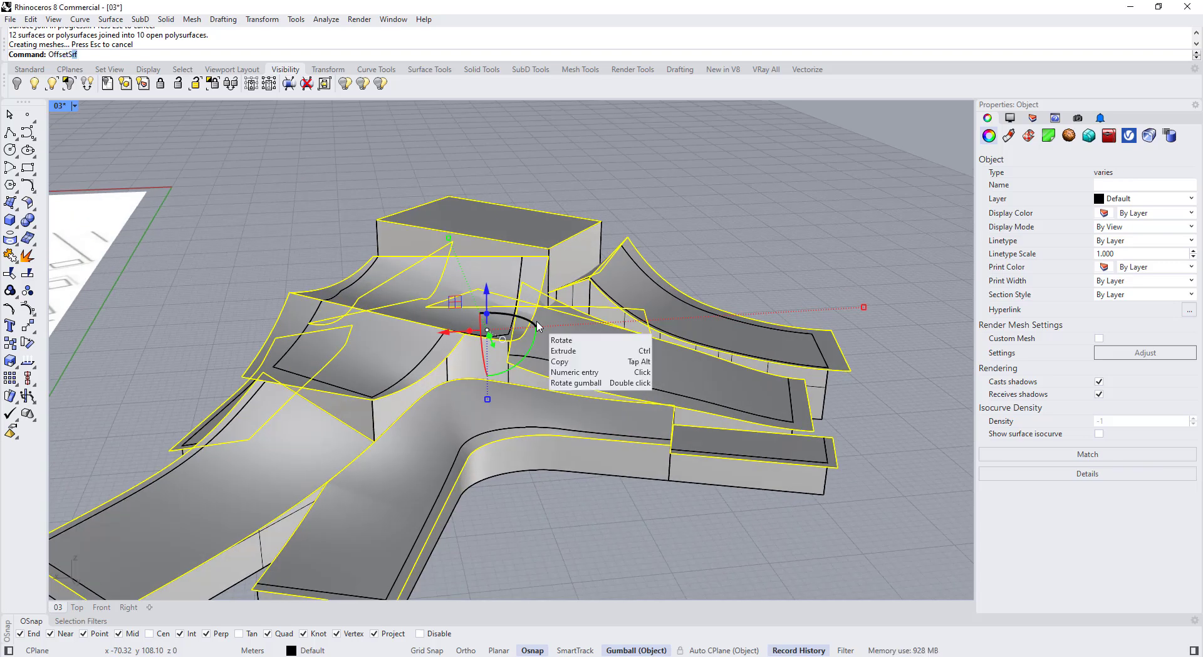
key("Return")
left_click(507, 55)
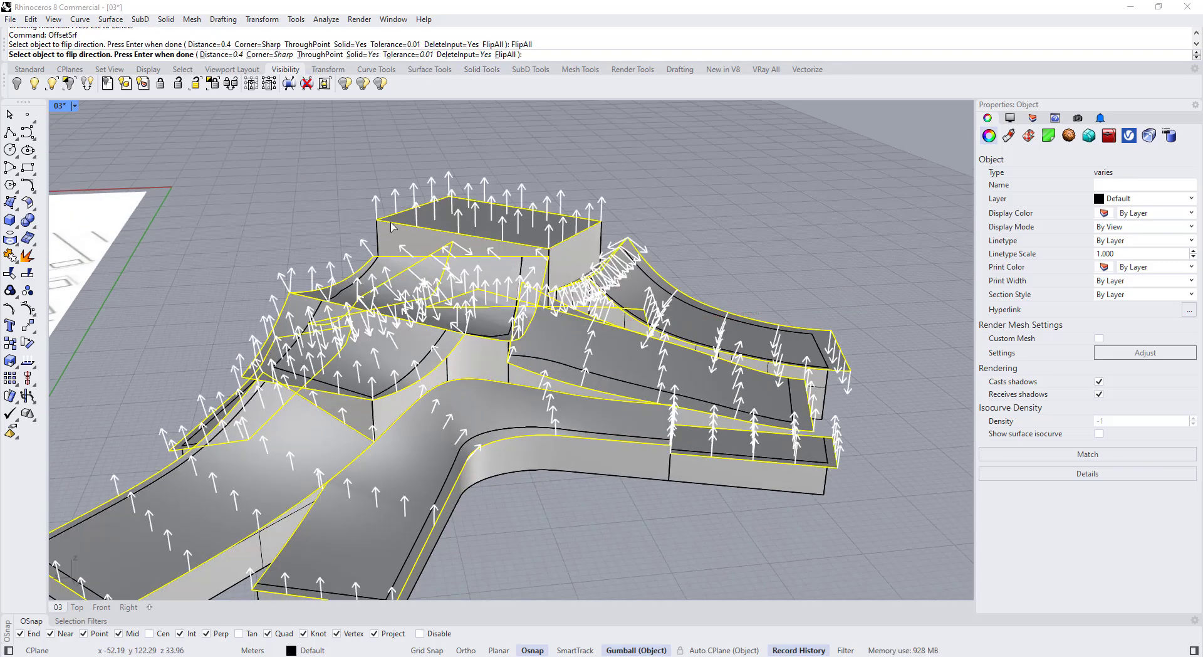
scroll(466, 324, "down", 5)
right_click_drag(495, 334, 538, 376)
scroll(609, 403, "up", 6)
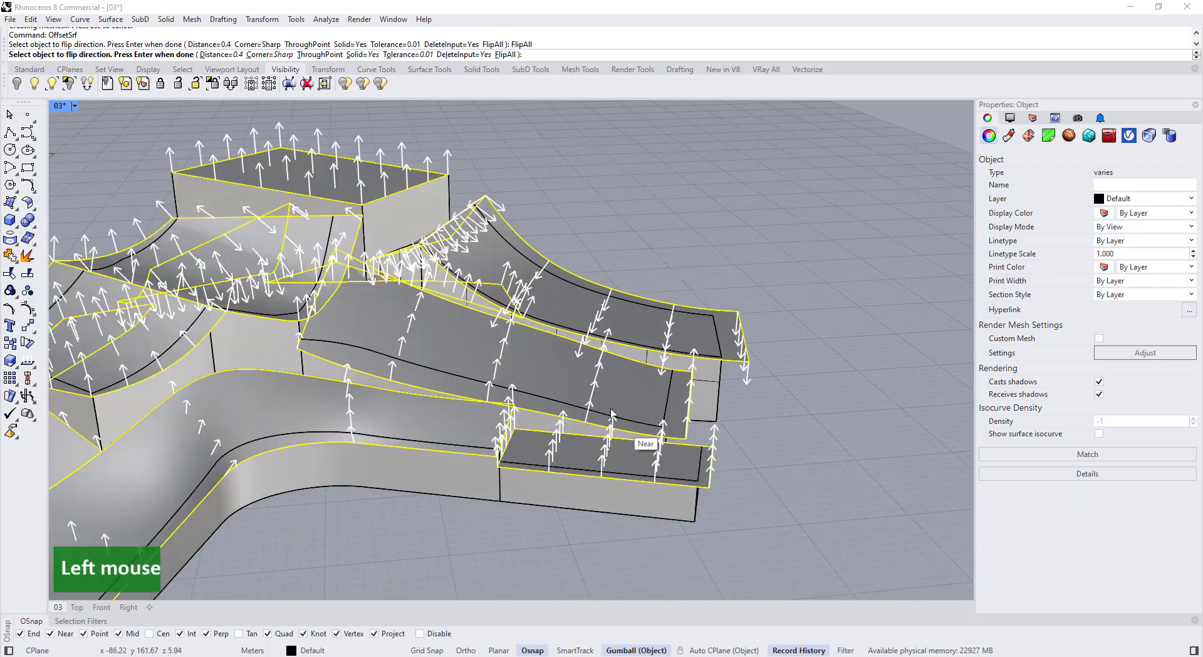
right_click_drag(614, 341, 574, 473)
left_click(512, 428)
left_click(427, 432)
right_click_drag(427, 432, 414, 464)
key("Return")
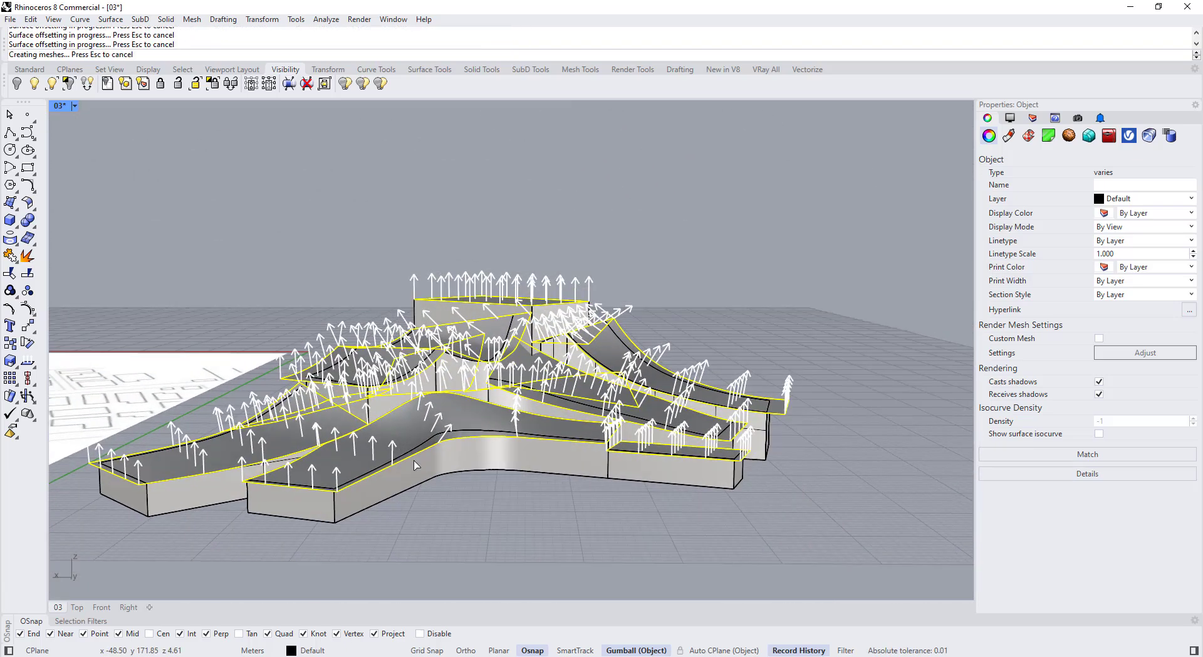
left_click(465, 526)
Step: Examine the thickened roof slabs and their edges up close and from low angles around the copied building
scroll(443, 343, "up", 5)
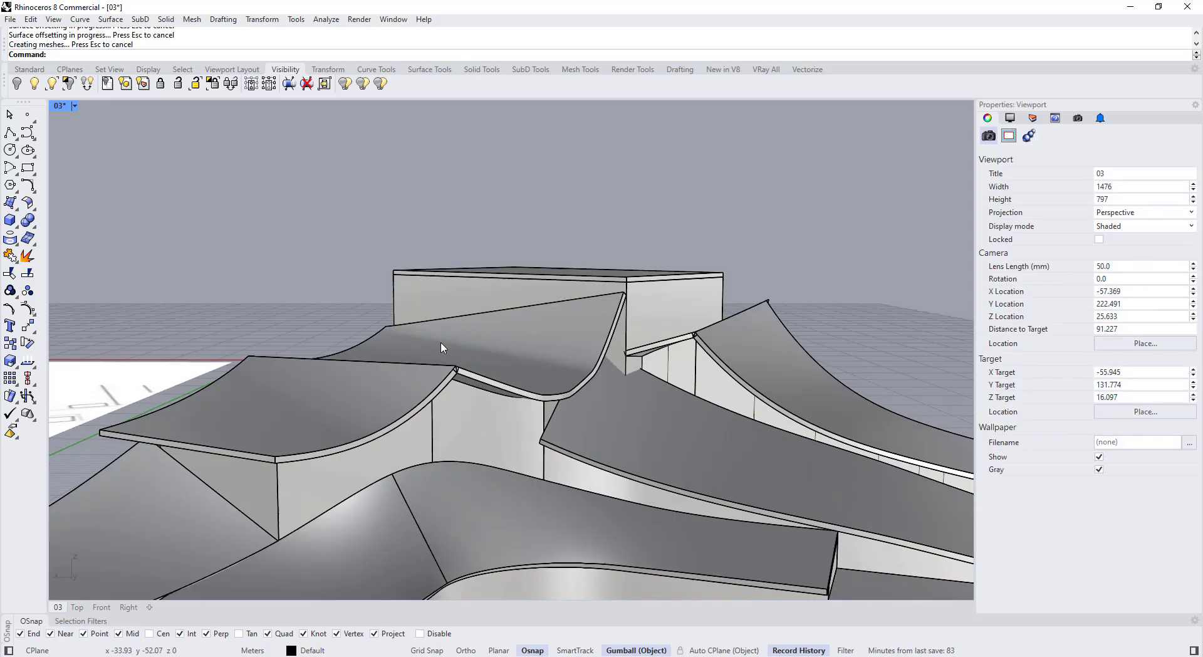
scroll(486, 354, "down", 3)
scroll(482, 355, "up", 6)
scroll(482, 356, "down", 7)
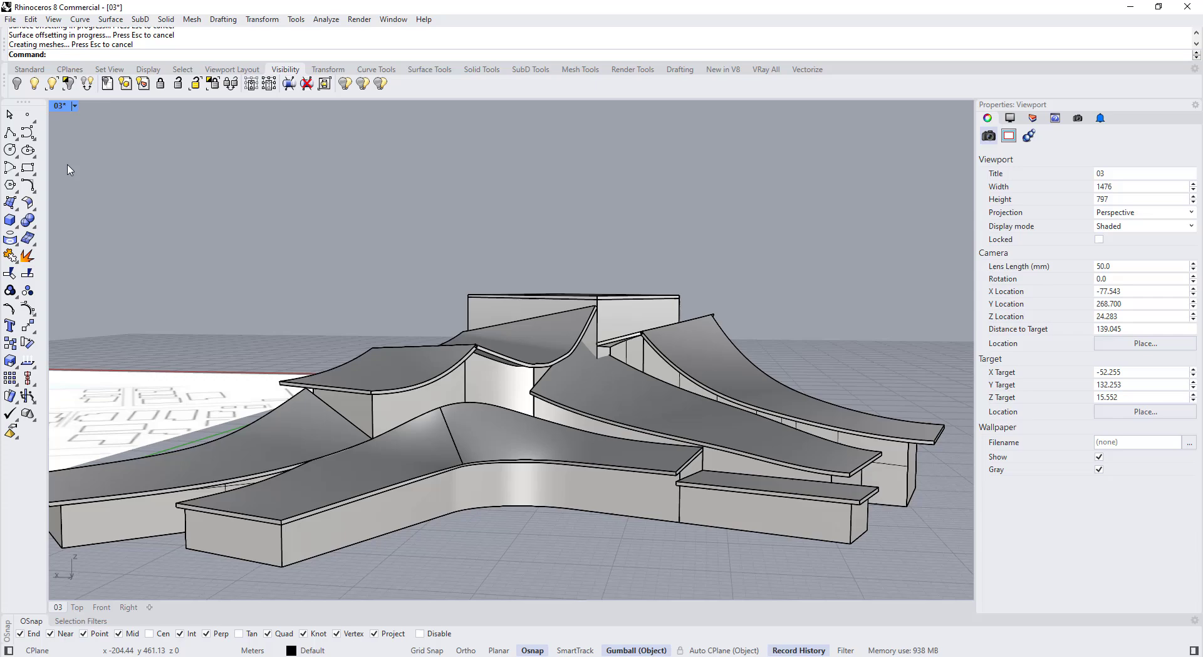
right_click_drag(488, 288, 514, 401)
scroll(612, 376, "up", 2)
right_click_drag(613, 376, 683, 238)
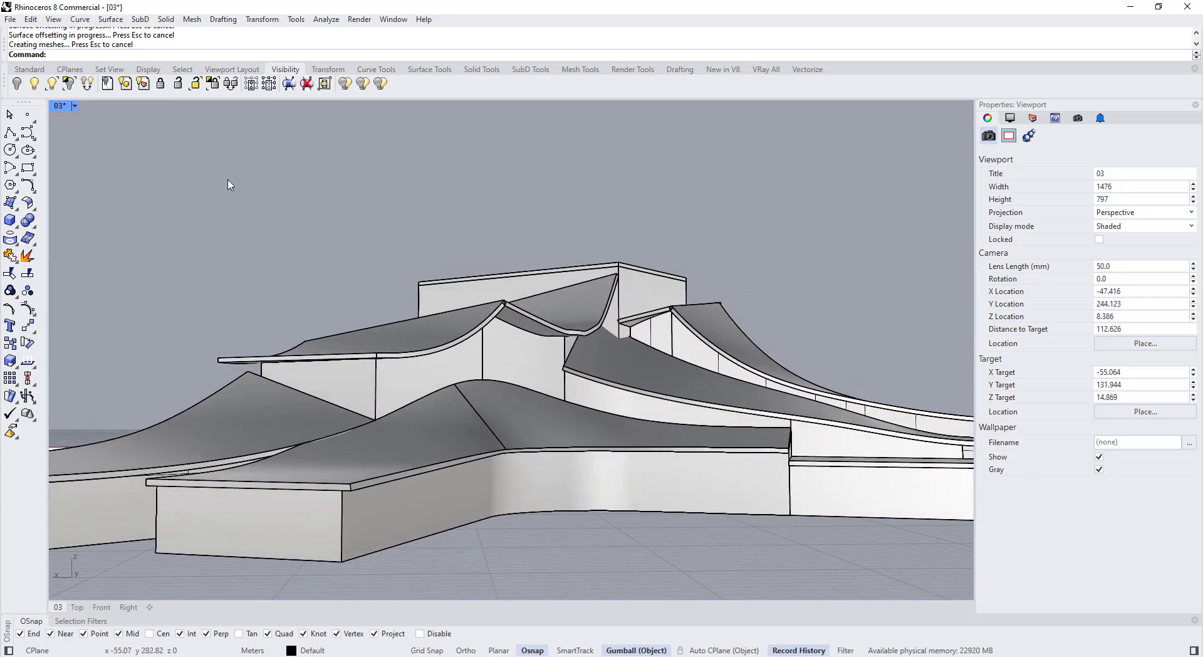
Step: Set the viewport's display mode to Arctic and review the copied building from low and raised viewpoints
left_click(74, 108)
left_click(97, 272)
scroll(517, 337, "down", 3)
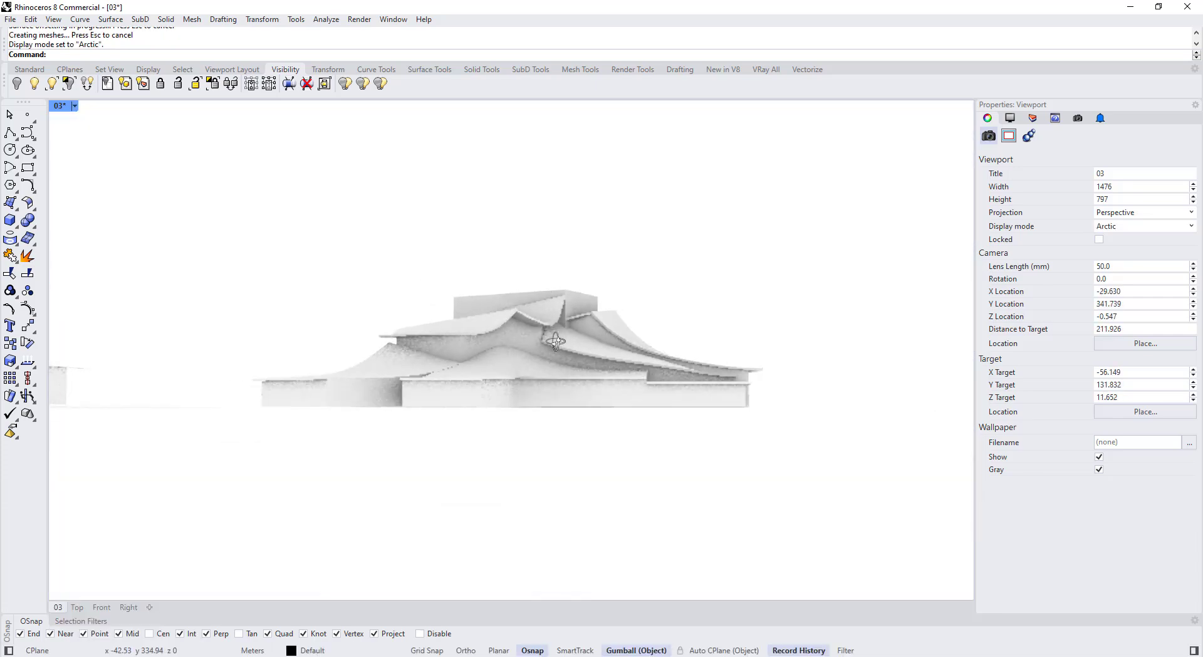
scroll(593, 328, "down", 3)
right_click_drag(592, 328, 652, 368)
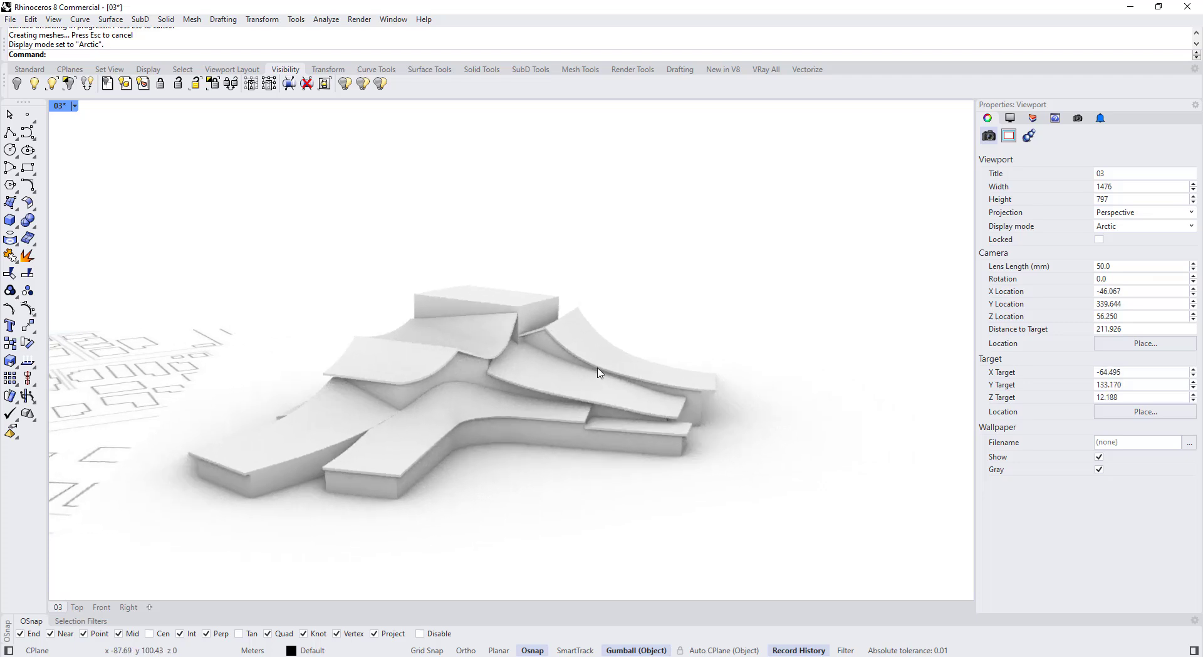